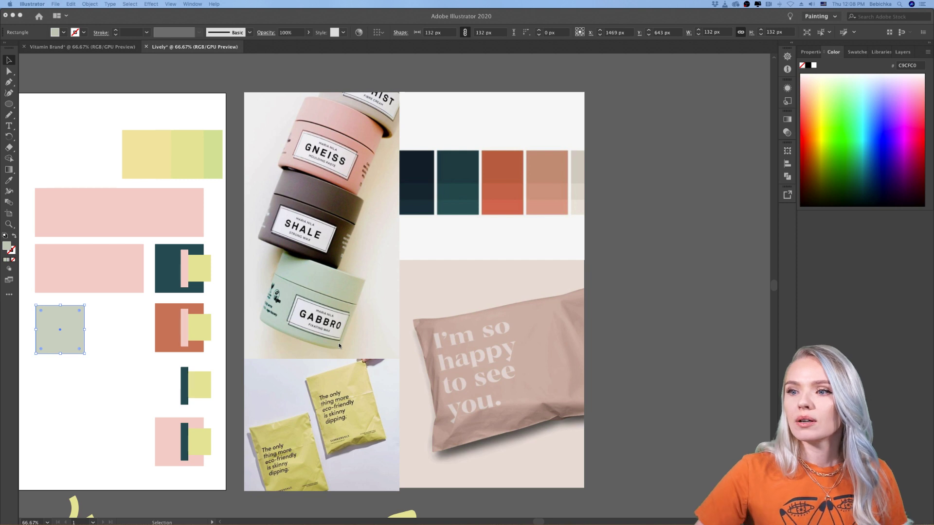
Examine the Lively colour swatches, the mood board photos and the organic shapes around the artboard
scroll(342, 347, "right", 2)
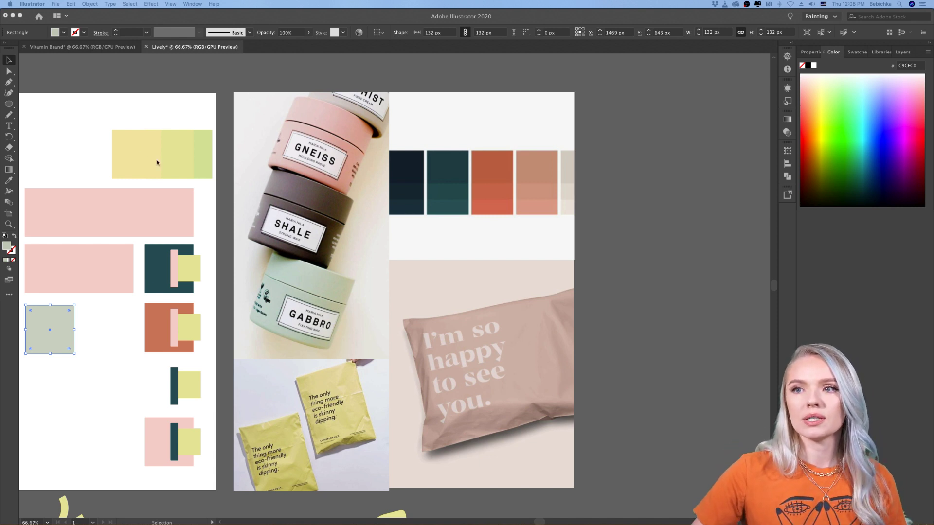
scroll(146, 146, "left", 2)
scroll(146, 146, "up", 1)
scroll(147, 147, "up", 5)
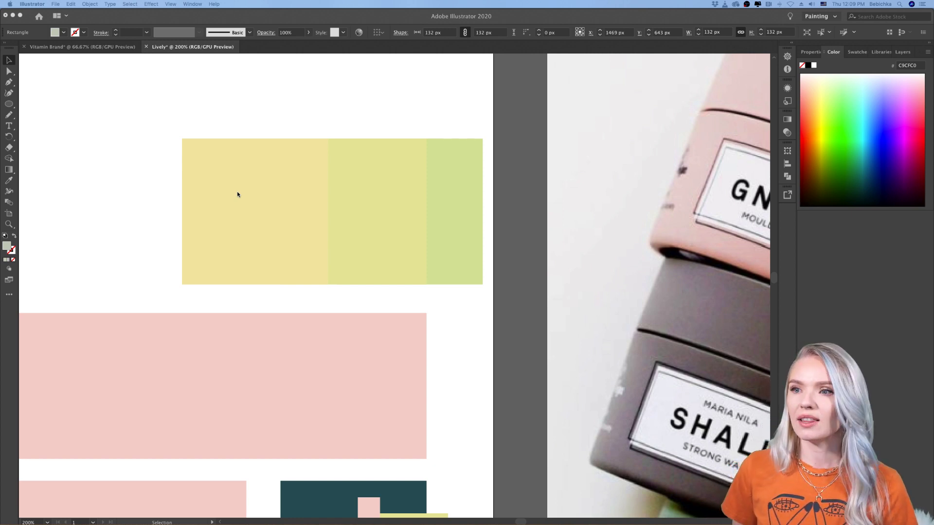
key("super+minus")
key("super+minus")
key("super+minus")
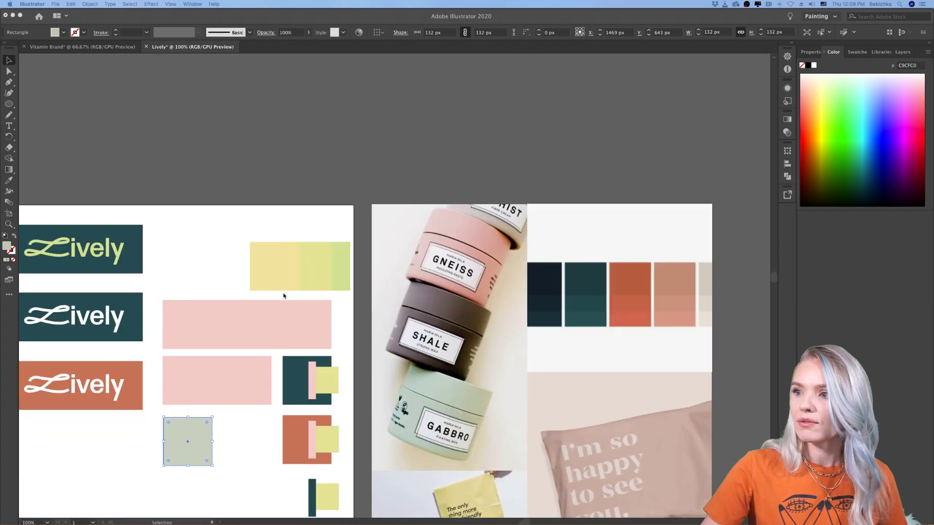
scroll(284, 295, "down", 2)
scroll(283, 295, "down", 5)
scroll(283, 295, "left", 5)
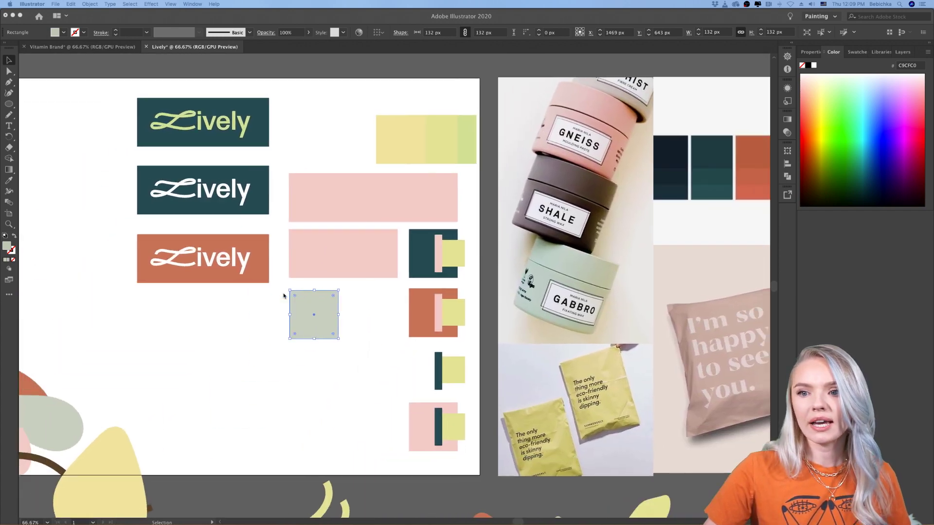
scroll(283, 296, "down", 7)
scroll(284, 295, "left", 5)
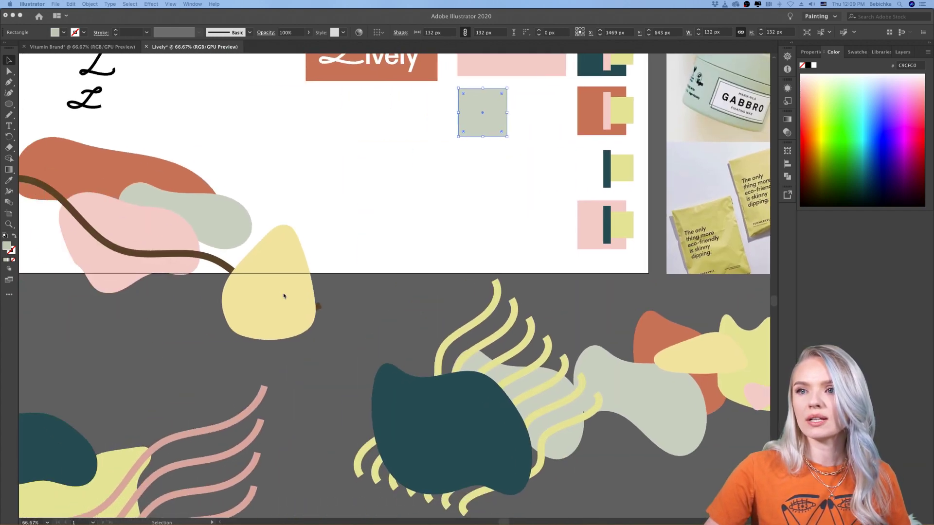
scroll(284, 295, "down", 2)
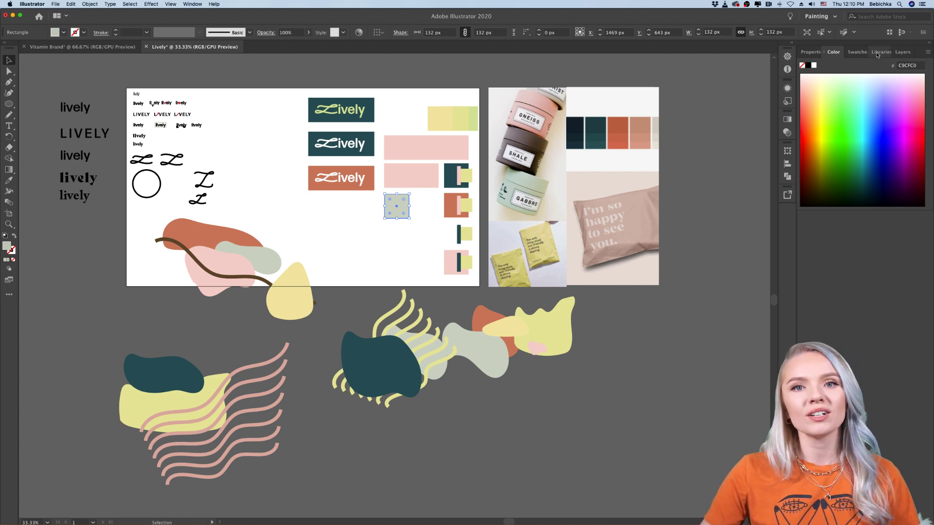
Switch to Chrome, open color.adobe.com and spread the Analogous harmony colours widely around the colour wheel
mouse_move(357, 520)
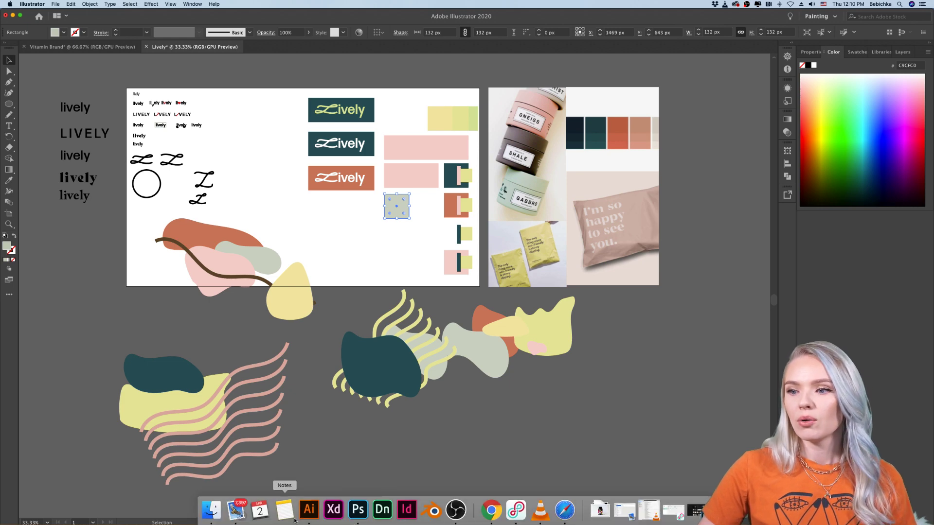
left_click(491, 509)
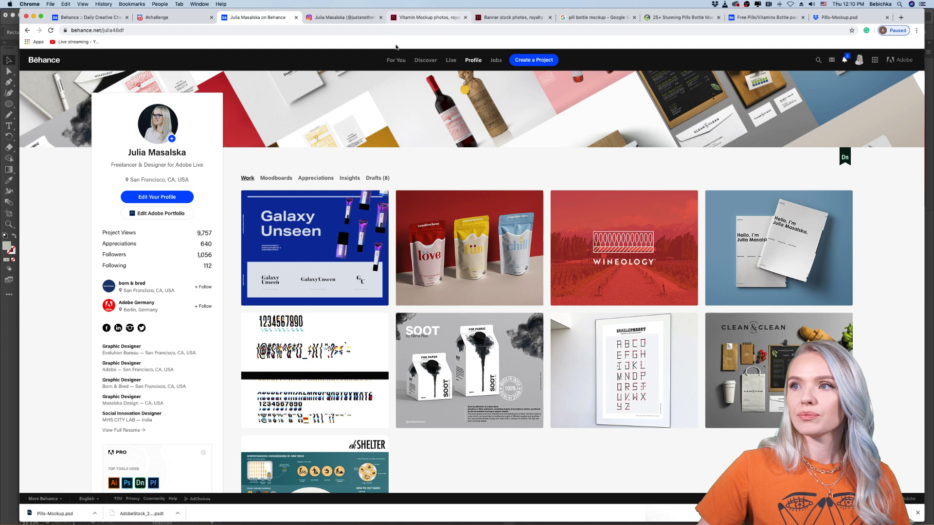
left_click(396, 17)
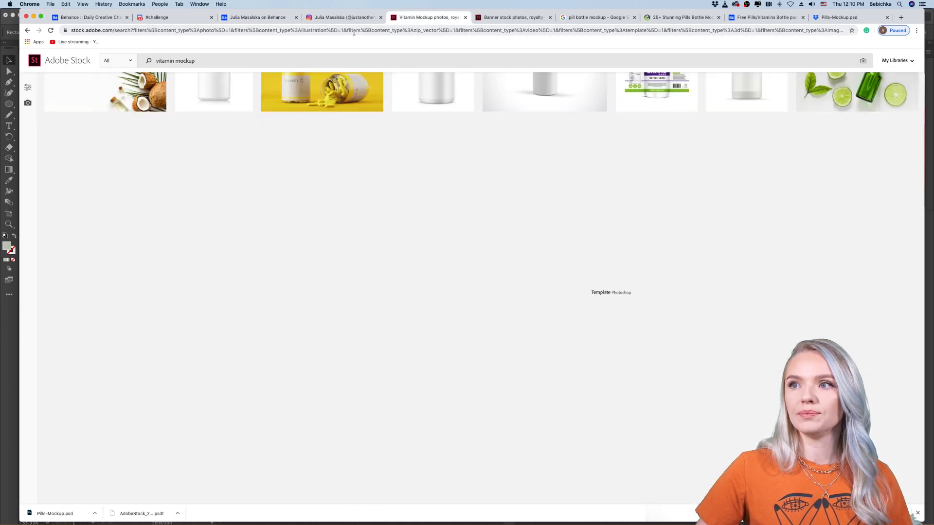
left_click(353, 30)
type("color.")
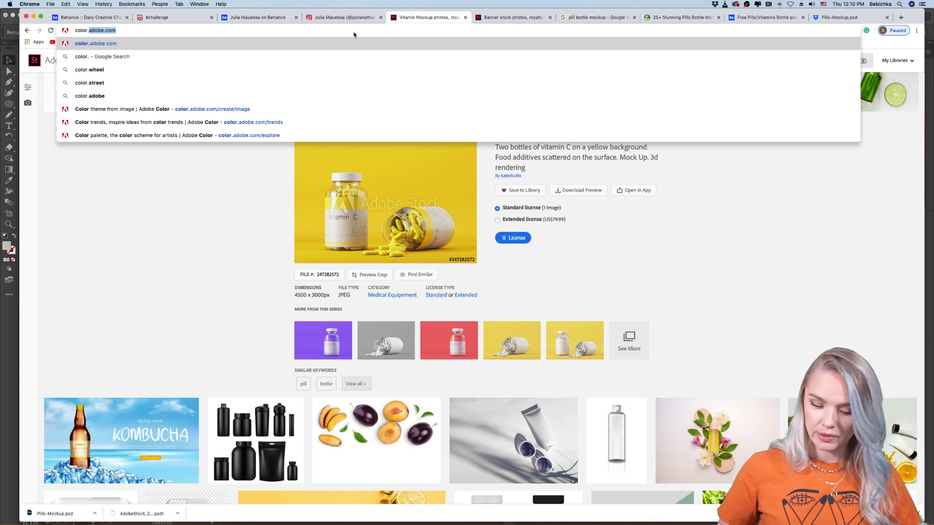
key("Return")
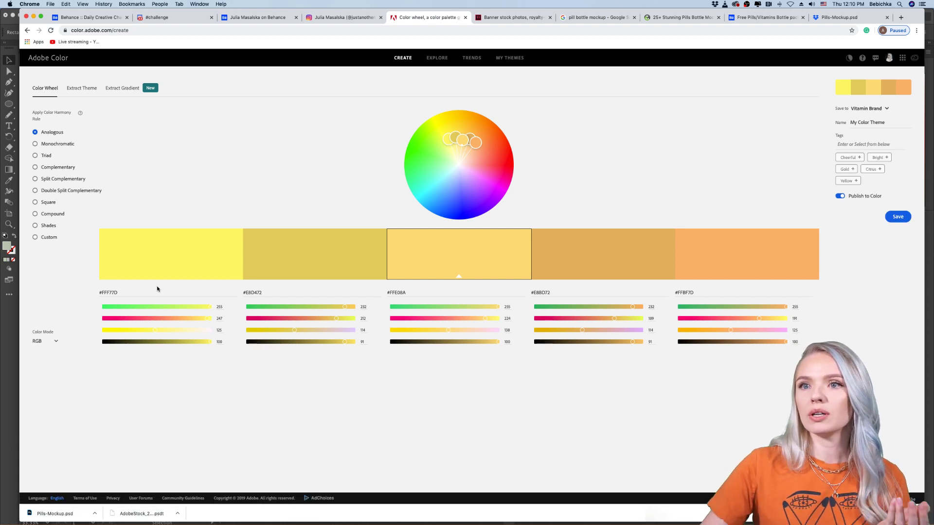
left_click(474, 179)
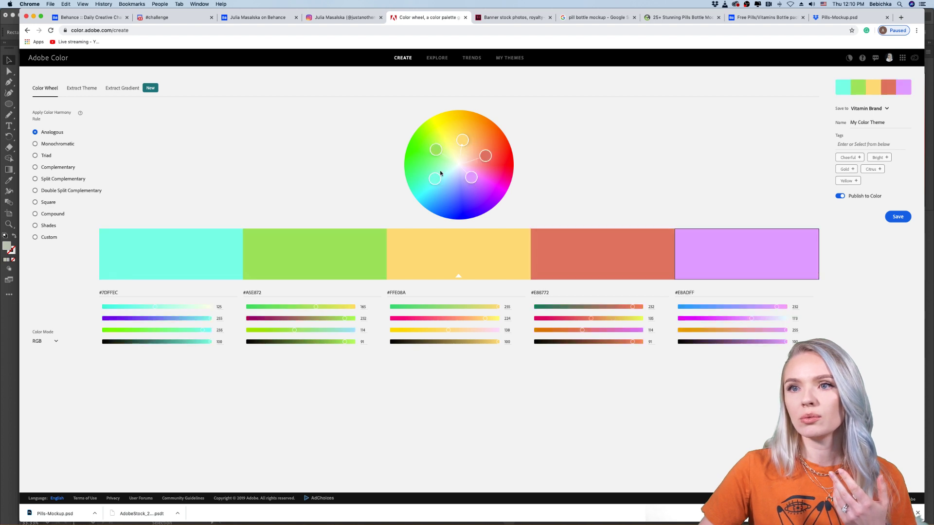
Extract a colour theme from the desktop image Screen Shot 2020-04-01 at 11.20.13 AM
left_click(83, 91)
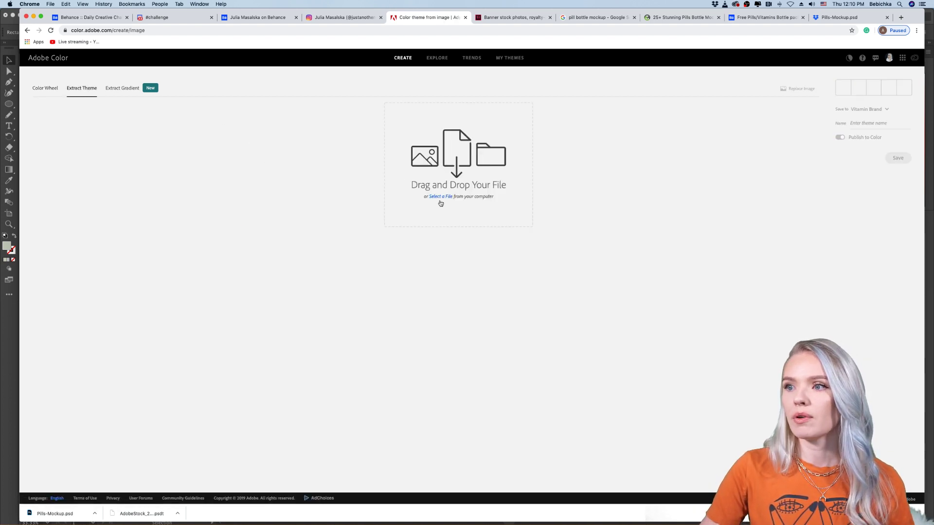
left_click(210, 511)
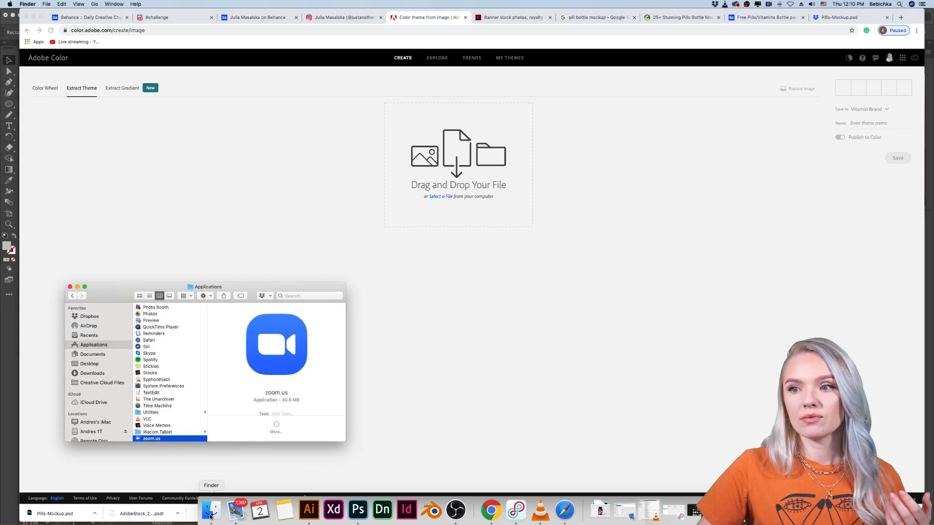
left_click(89, 364)
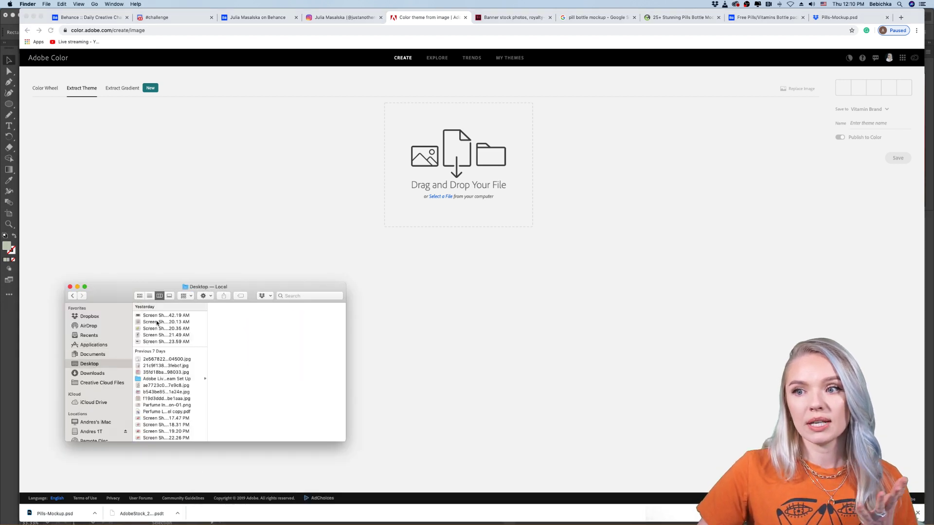
left_click(156, 322)
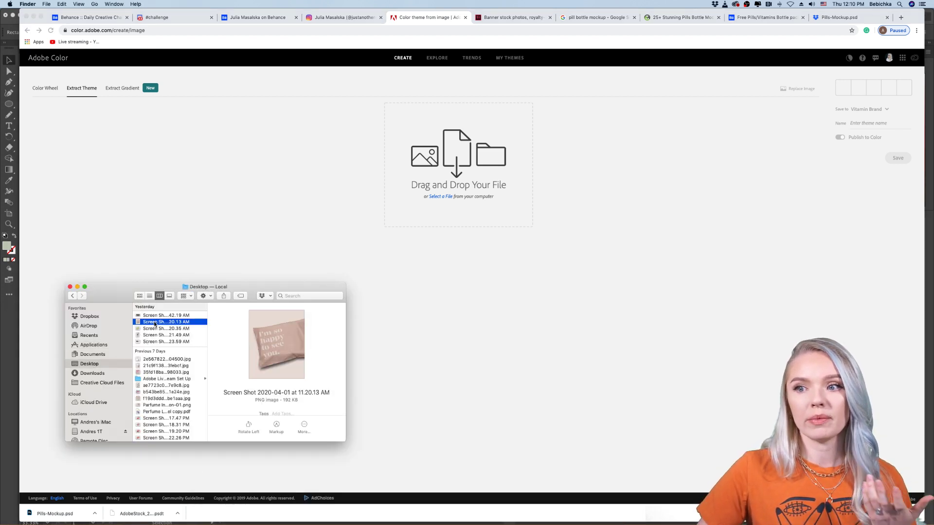
left_click_drag(155, 324, 432, 199)
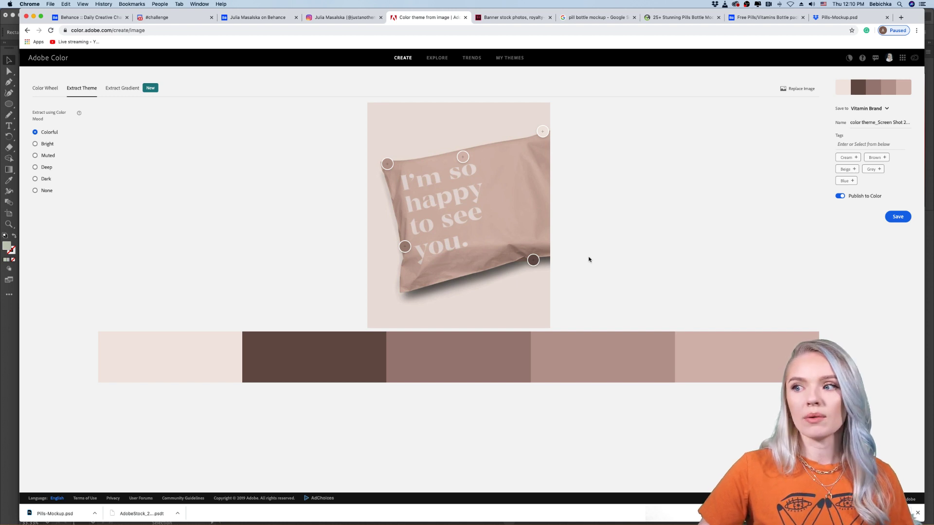
Move the theme's dark brown sample point up onto the parcel, and extract a gradient from the same image
left_click_drag(532, 259, 534, 249)
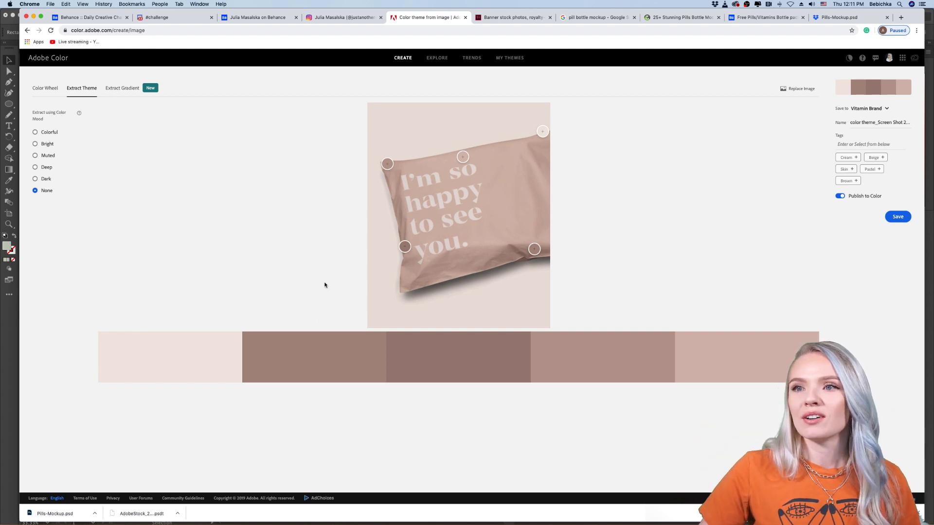
left_click(114, 90)
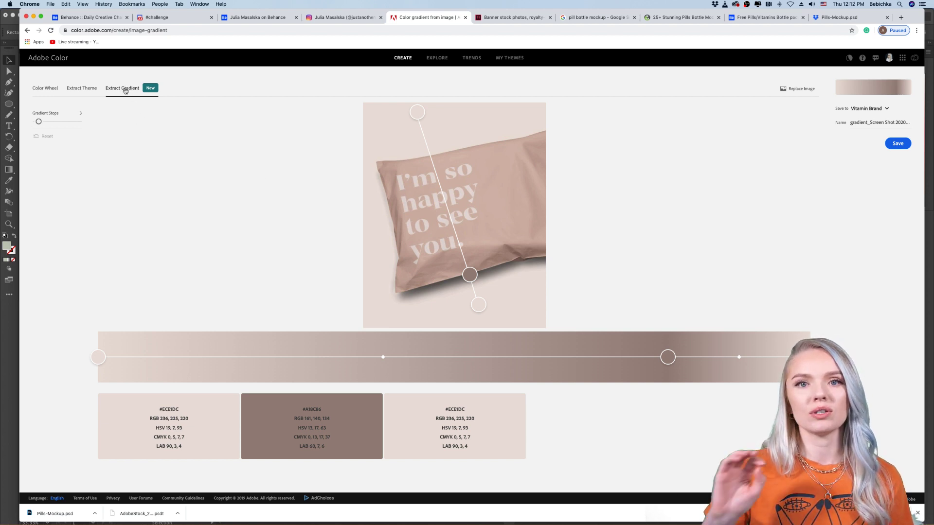
Browse the Adobe Color trends and look through the full Fashion collection of palettes
left_click(437, 59)
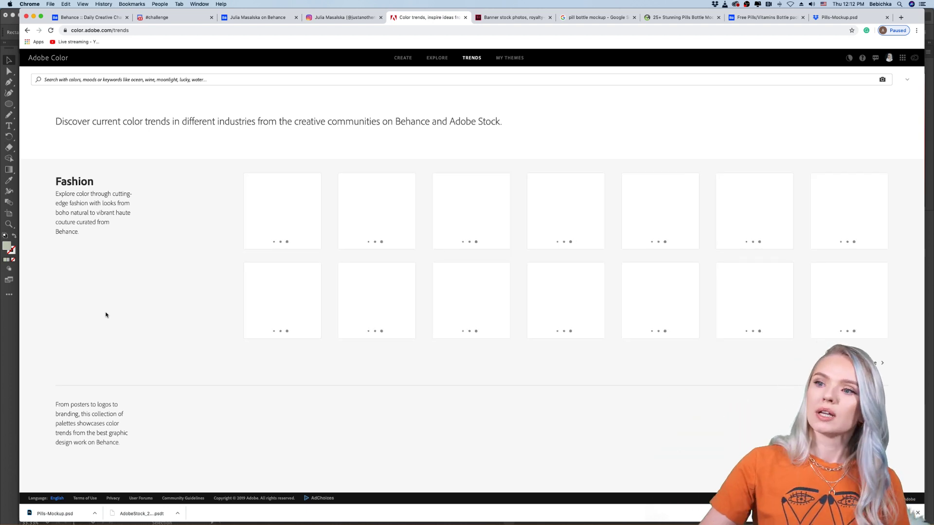
scroll(132, 346, "down", 1)
scroll(131, 346, "up", 1)
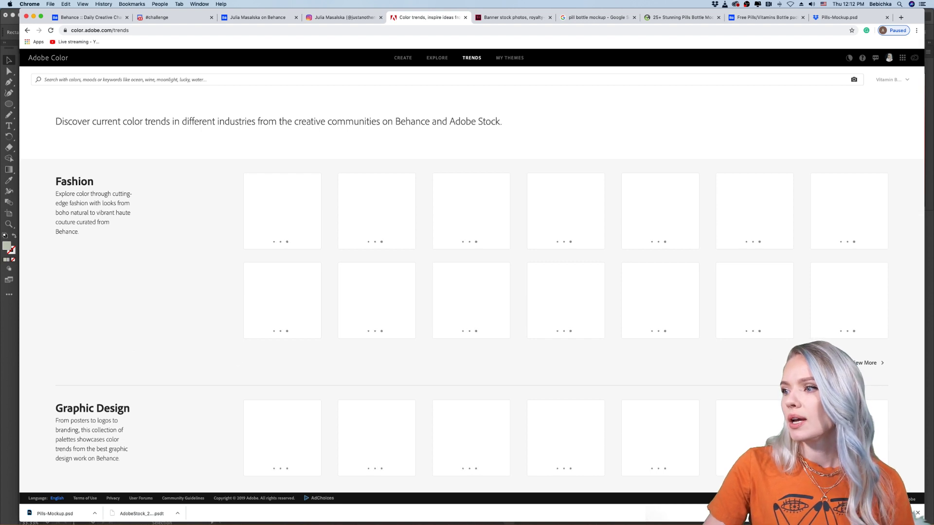
left_click(861, 363)
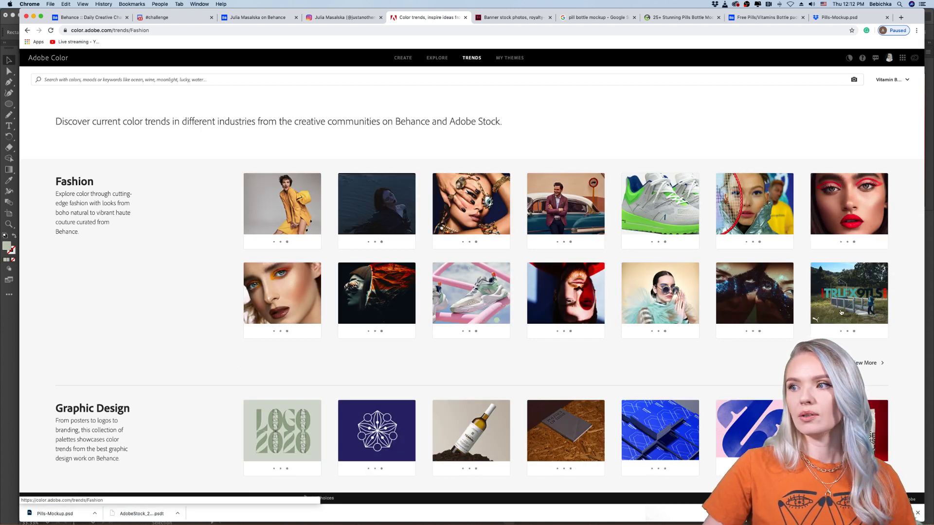
left_click(863, 365)
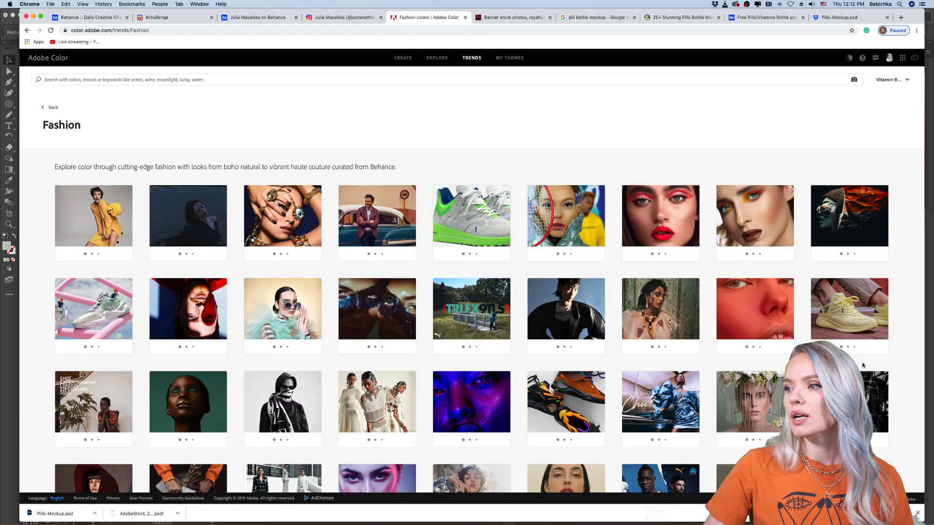
scroll(903, 327, "down", 3)
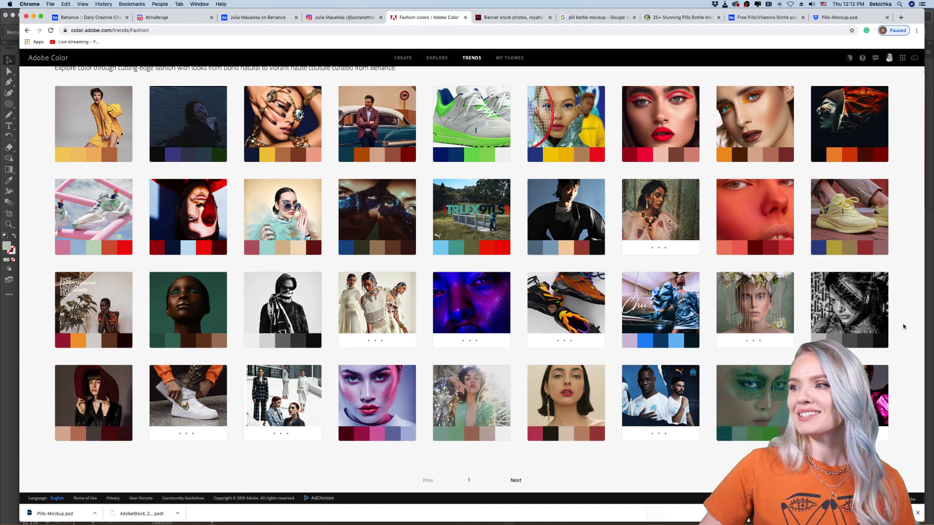
scroll(899, 321, "up", 3)
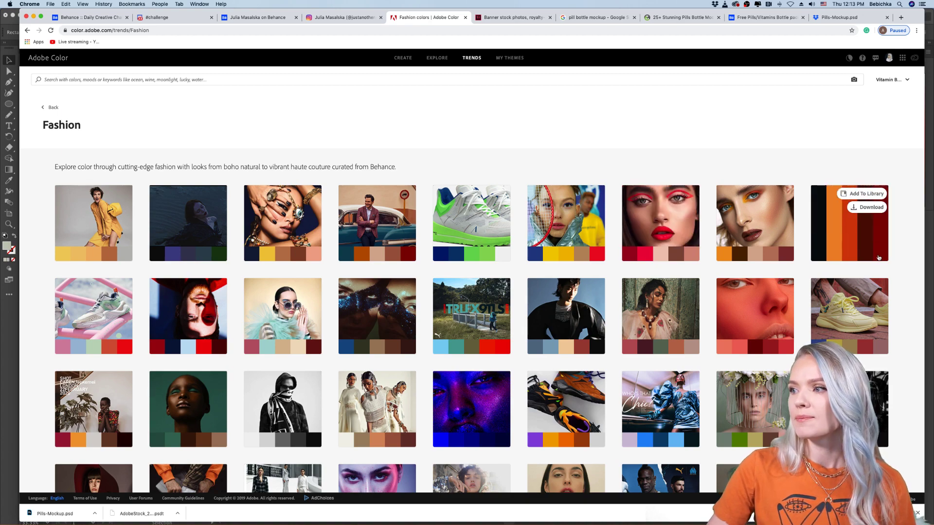
scroll(907, 275, "down", 1)
scroll(907, 275, "down", 3)
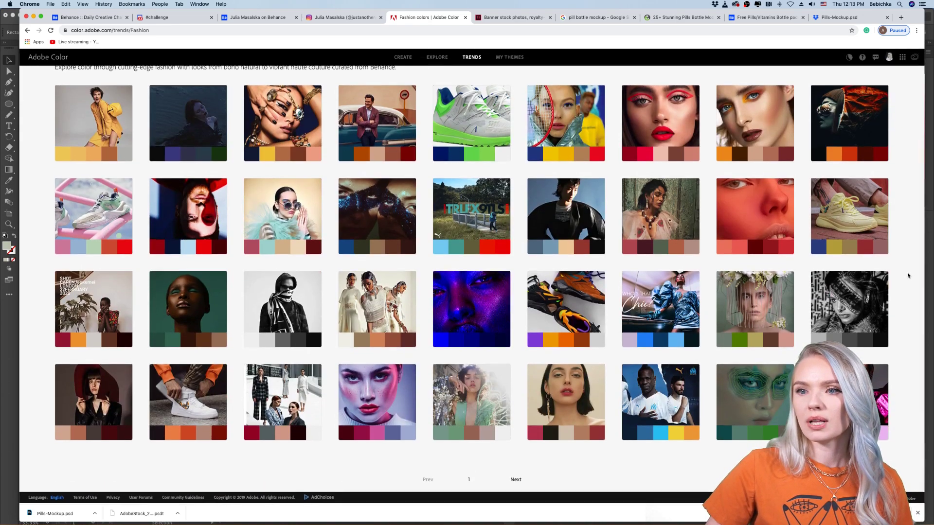
scroll(907, 271, "up", 3)
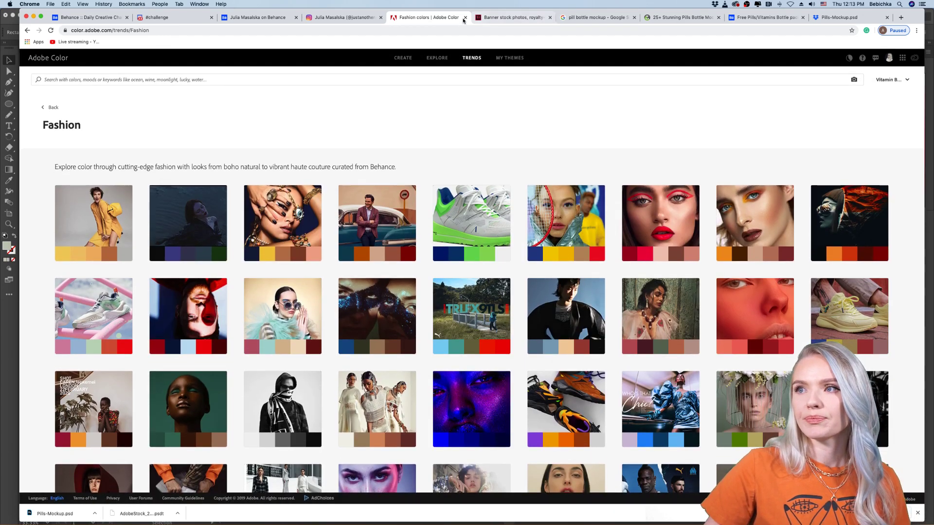
Return to the Lively document in Illustrator and display the Vitamin Brand library
left_click(33, 17)
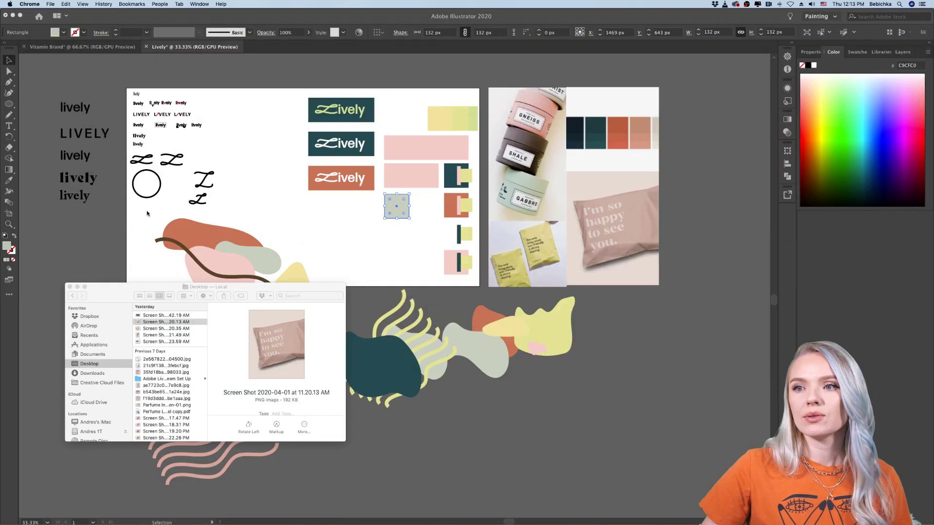
left_click(293, 295)
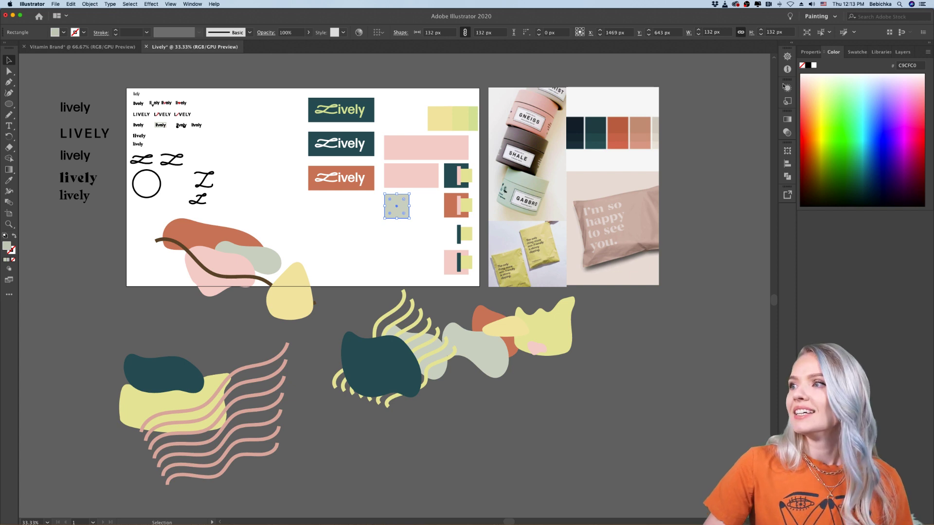
left_click(880, 52)
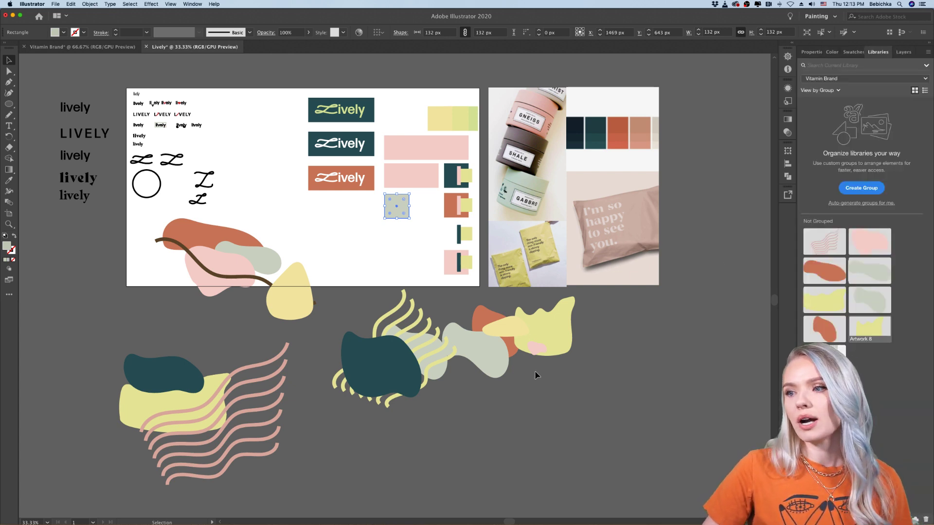
Spread apart the overlapping teal, sage, orange, pale yellow, pink and lime shapes below the artboard, and deselect them
left_click_drag(359, 360, 324, 381)
left_click_drag(470, 353, 473, 398)
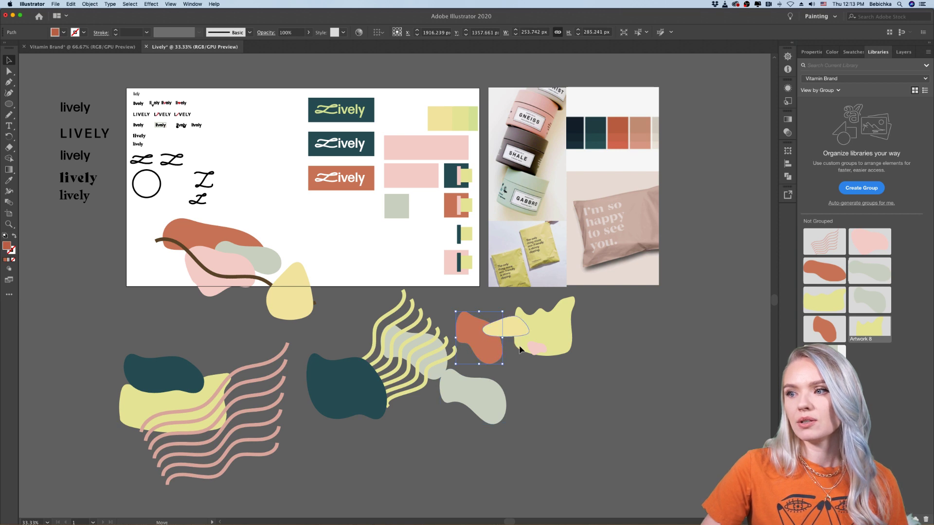
left_click_drag(516, 327, 520, 382)
left_click_drag(538, 350, 548, 390)
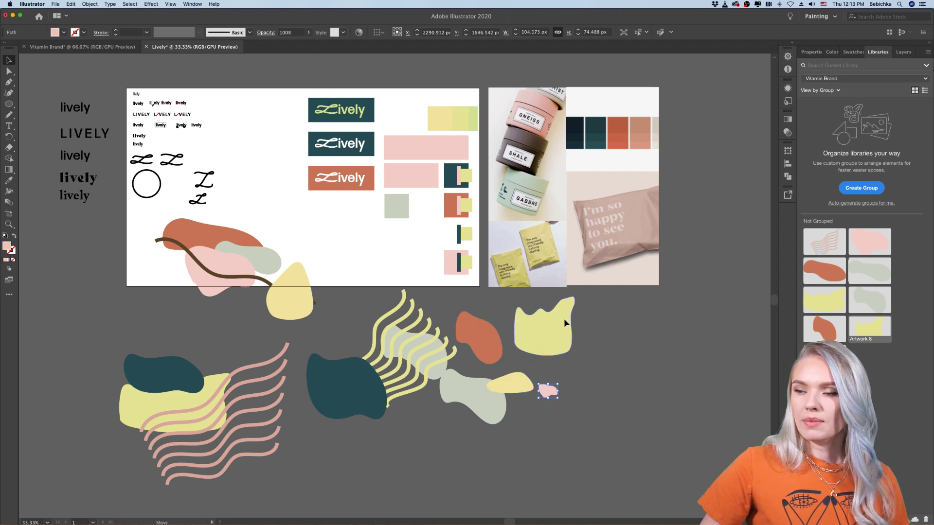
left_click_drag(564, 319, 586, 322)
left_click(612, 361)
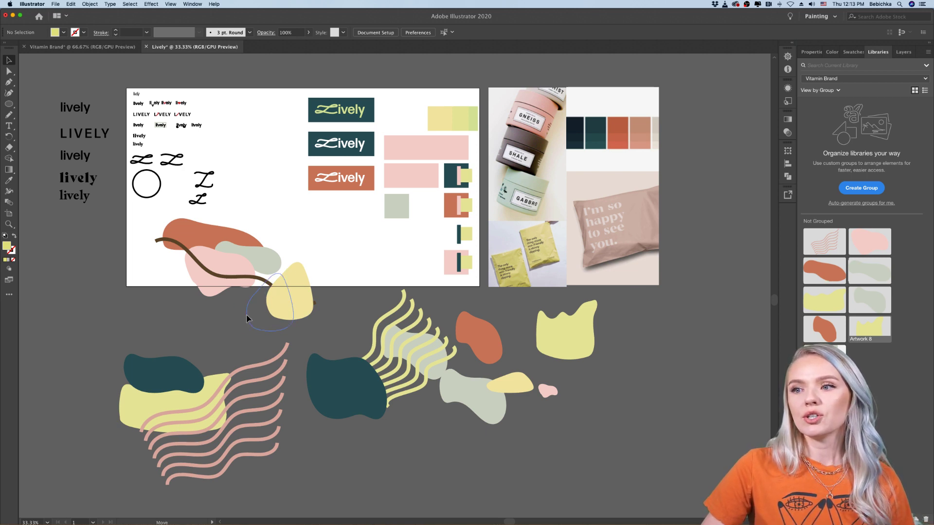
Move the yellow teardrop shape off the end of the brown branch to below the pink blob, and select the stacked jars photo
left_click_drag(202, 327, 866, 399)
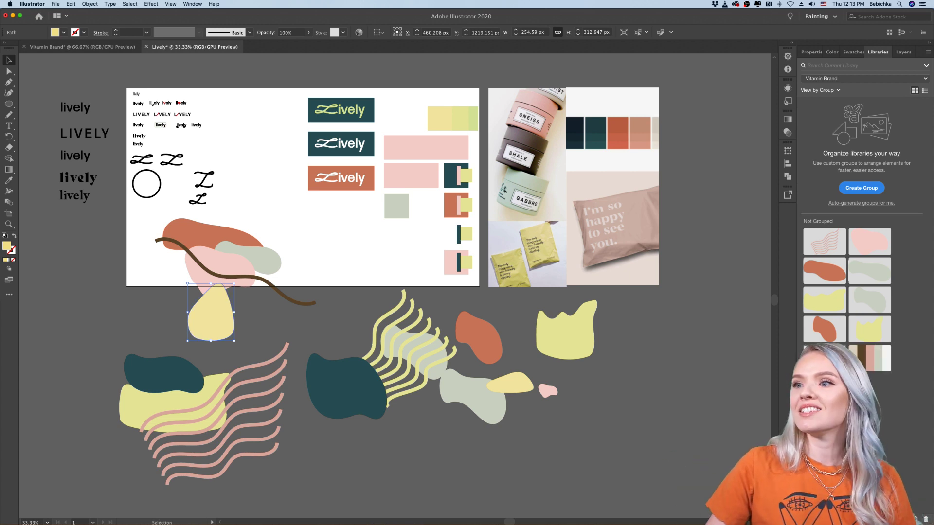
left_click(541, 175)
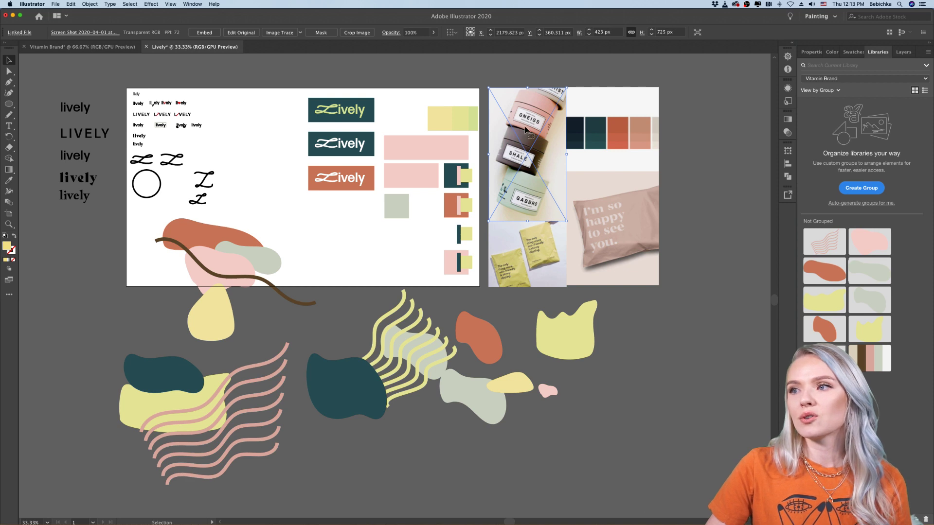
Add the stacked jars photo and the letter-spaced capital LIVELY wordmark beside the artboard to the Vitamin Brand library
left_click_drag(527, 125, 856, 389)
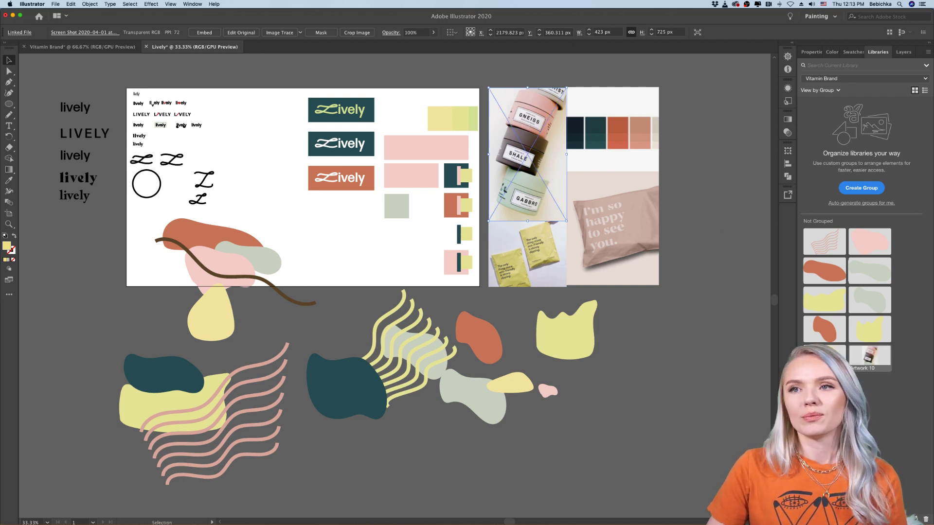
left_click(79, 135)
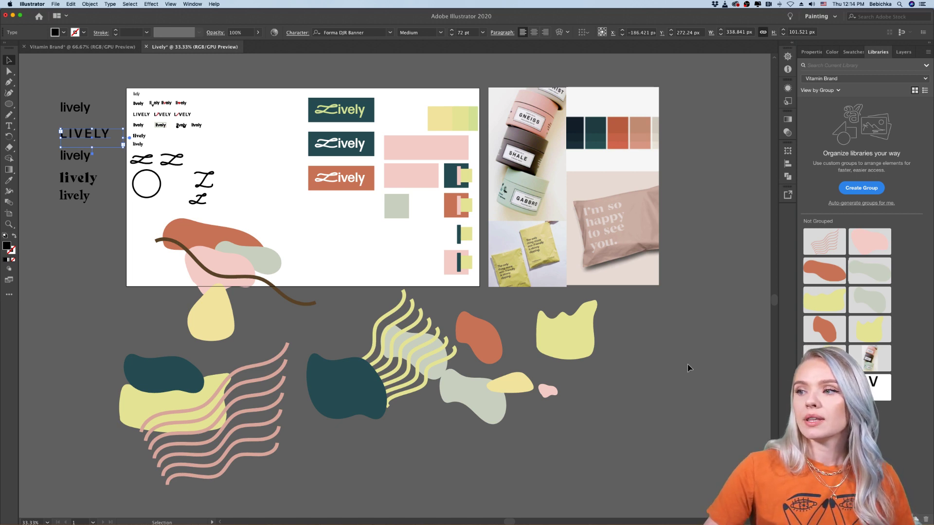
Rename the Vitamin Brand library to Lively
left_click(846, 80)
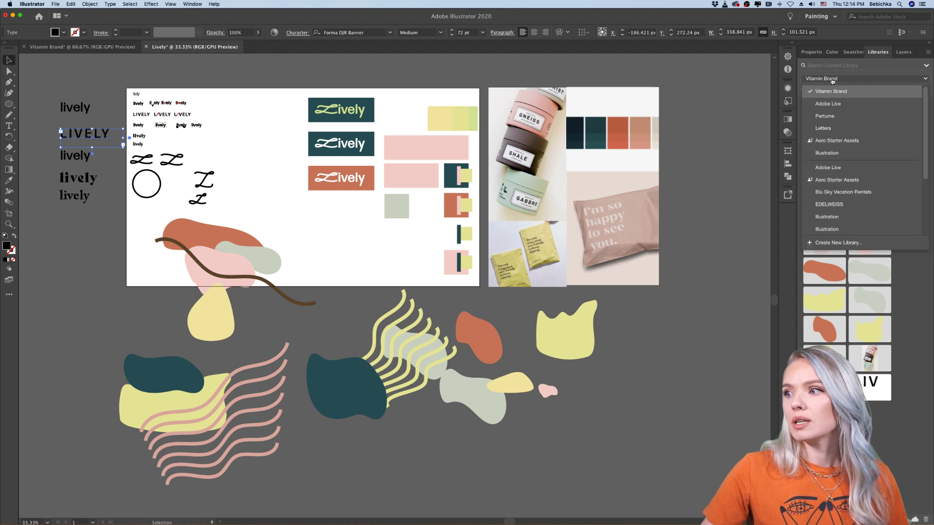
left_click(832, 79)
left_click(833, 79)
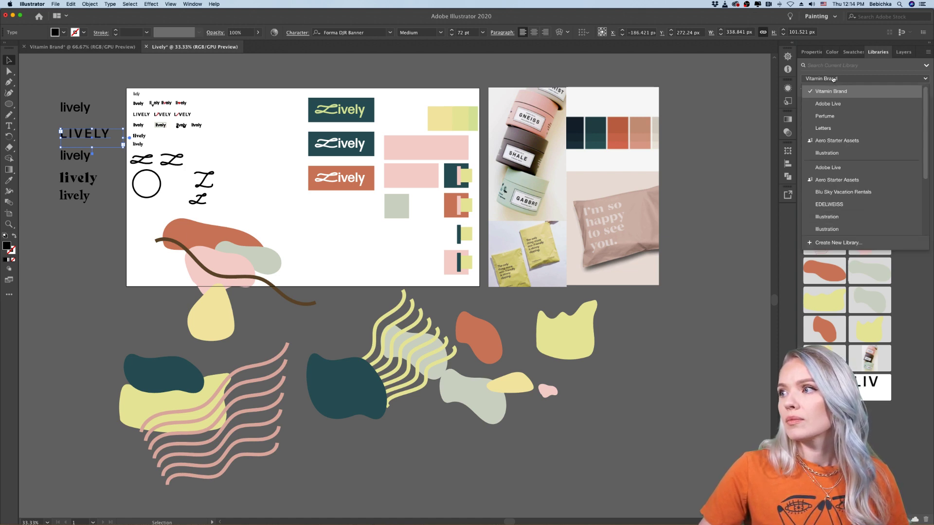
left_click(895, 76)
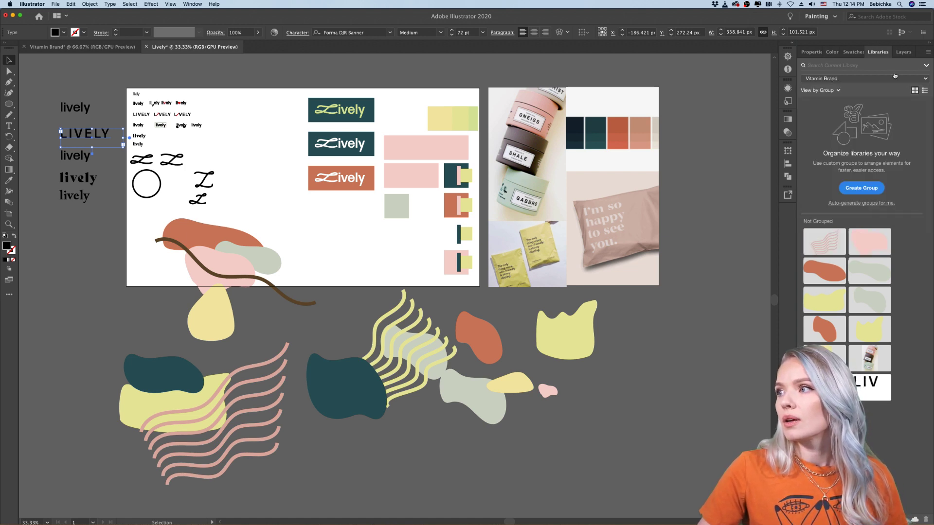
left_click(928, 52)
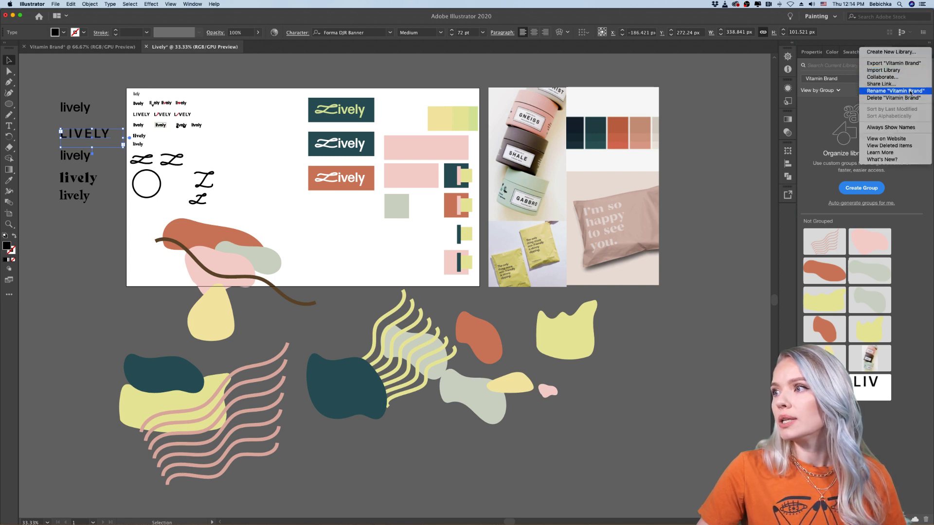
left_click(895, 91)
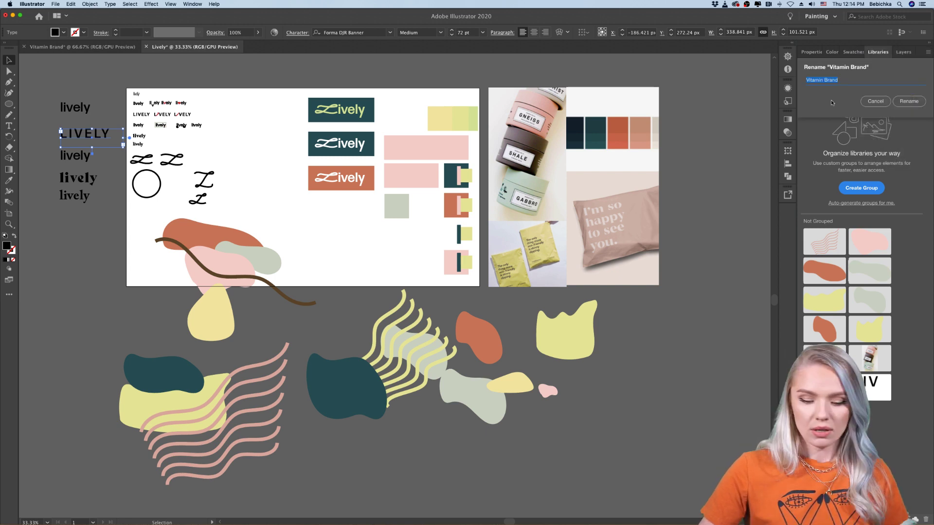
type("Lively")
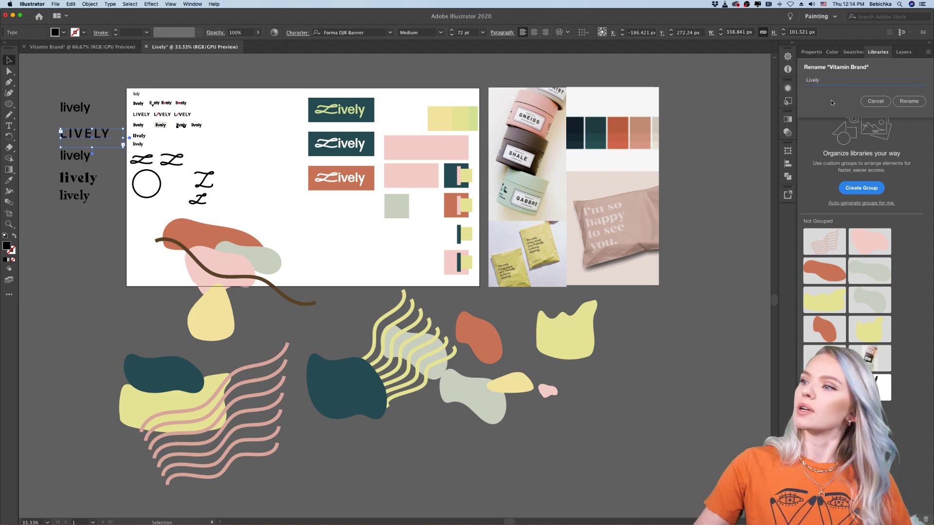
left_click(904, 101)
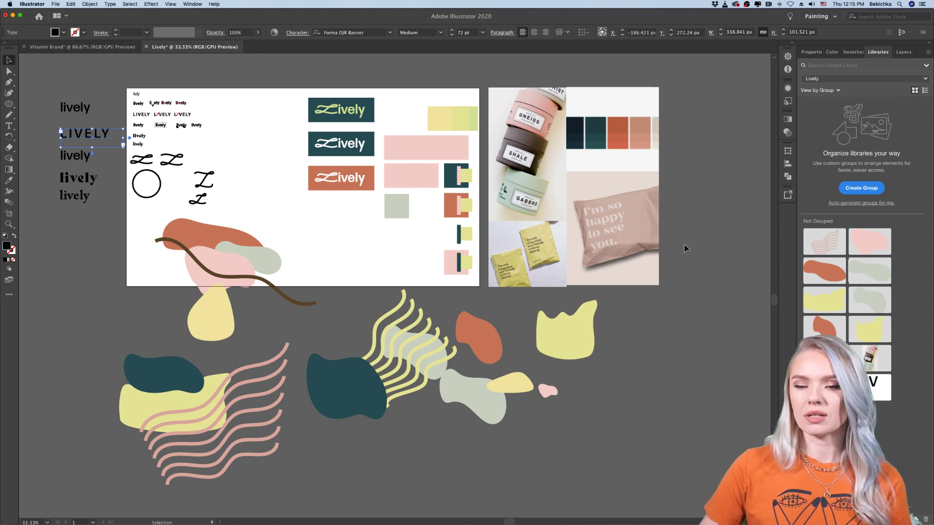
Deselect the wordmark and draw a second, landscape artboard about 18.9 by 14.3 in to the right of the mood board photos
scroll(596, 363, "down", 1)
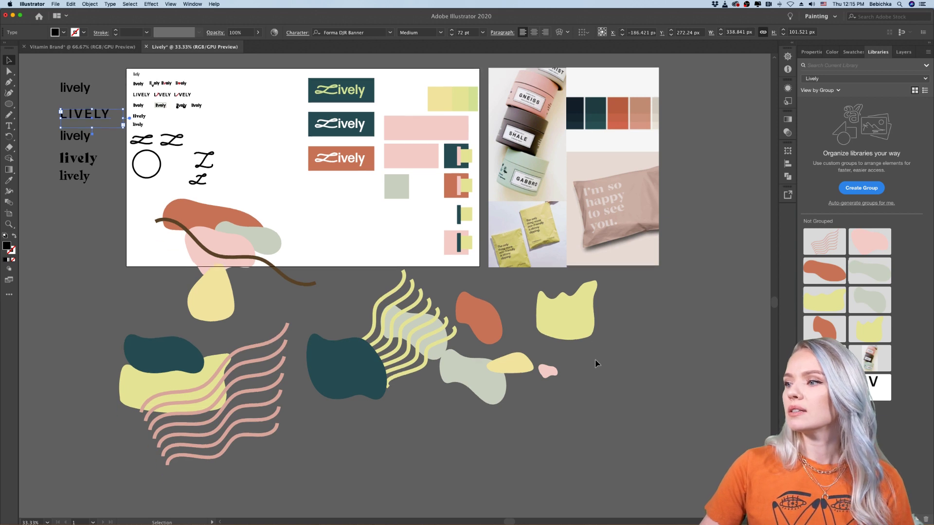
scroll(596, 363, "up", 1)
scroll(596, 363, "left", 1)
left_click(607, 365)
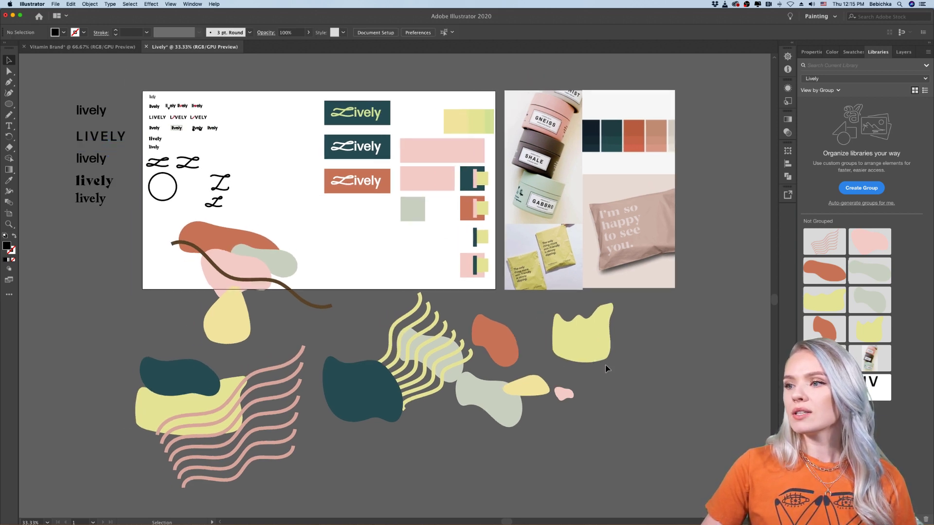
scroll(609, 368, "right", 8)
scroll(608, 368, "right", 5)
scroll(607, 368, "up", 2)
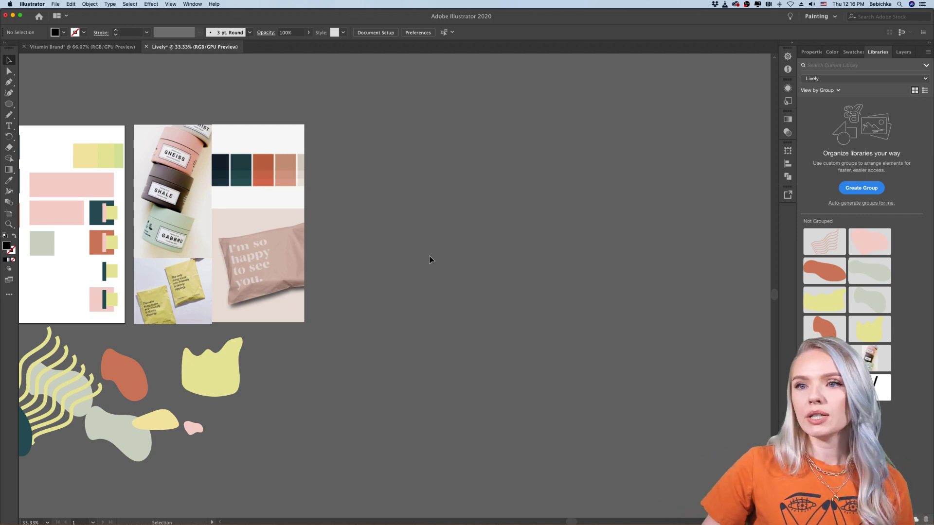
left_click(9, 214)
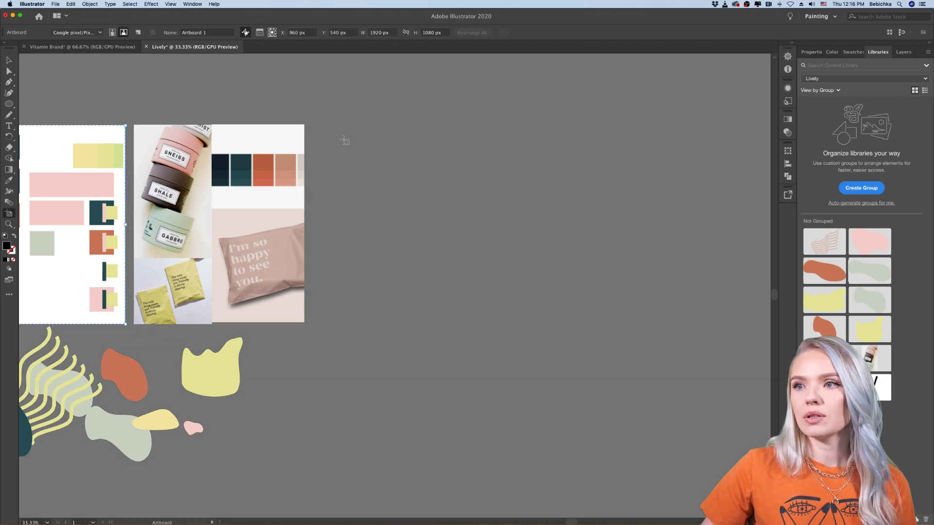
left_click_drag(346, 133, 537, 322)
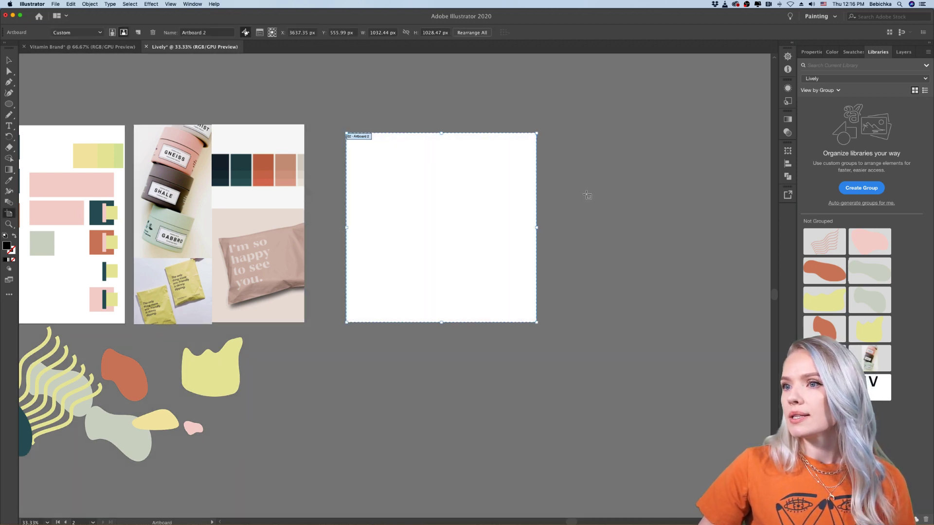
left_click(812, 52)
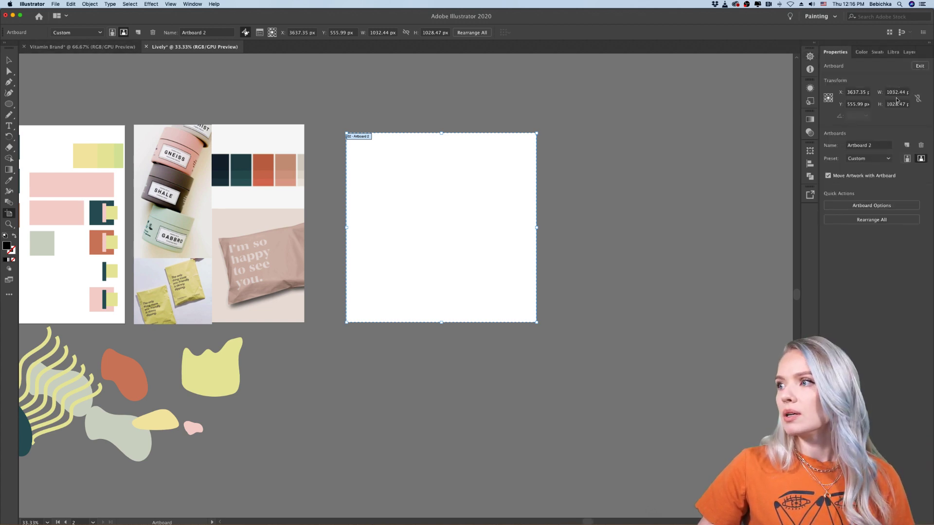
left_click_drag(537, 227, 596, 225)
left_click(9, 60)
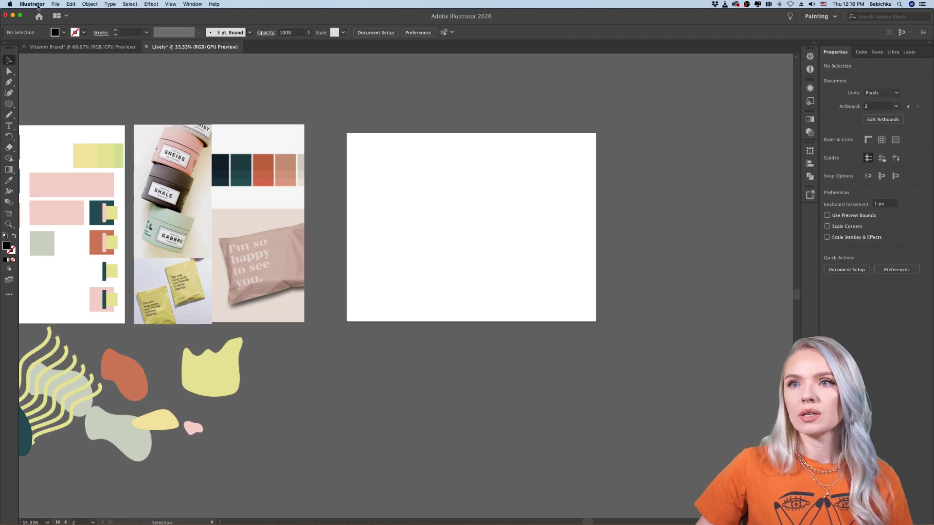
Change the document's units to inches in Document Setup
left_click(57, 5)
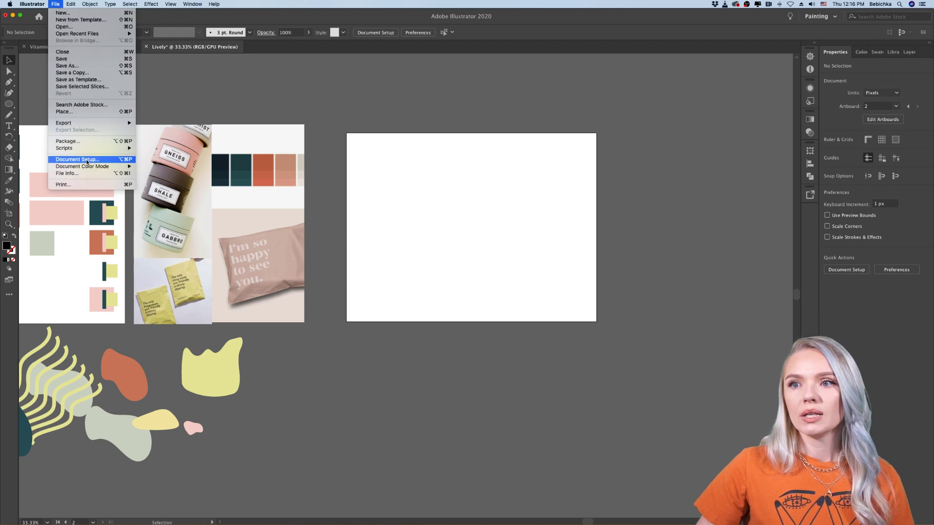
left_click(87, 160)
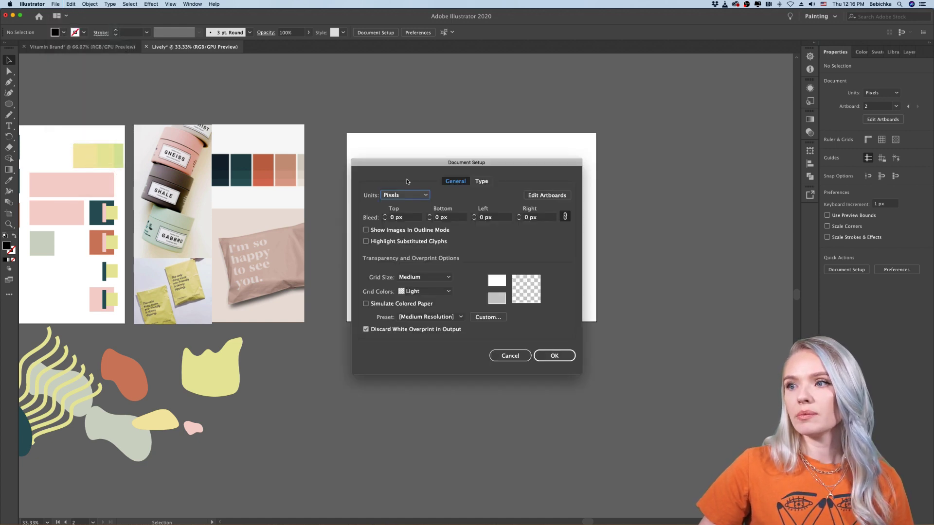
left_click(408, 195)
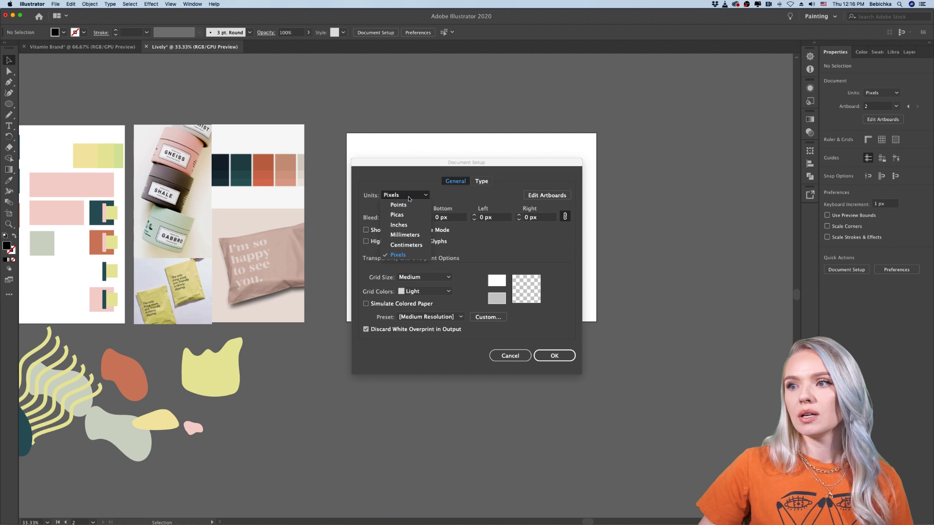
left_click(408, 224)
left_click(554, 356)
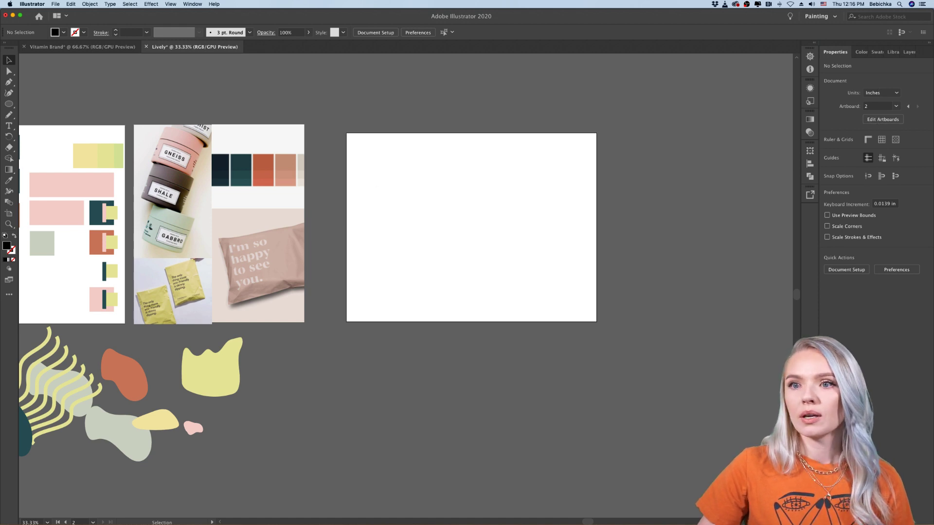
Resize the second artboard to 4 in wide and 3 in high
left_click(9, 213)
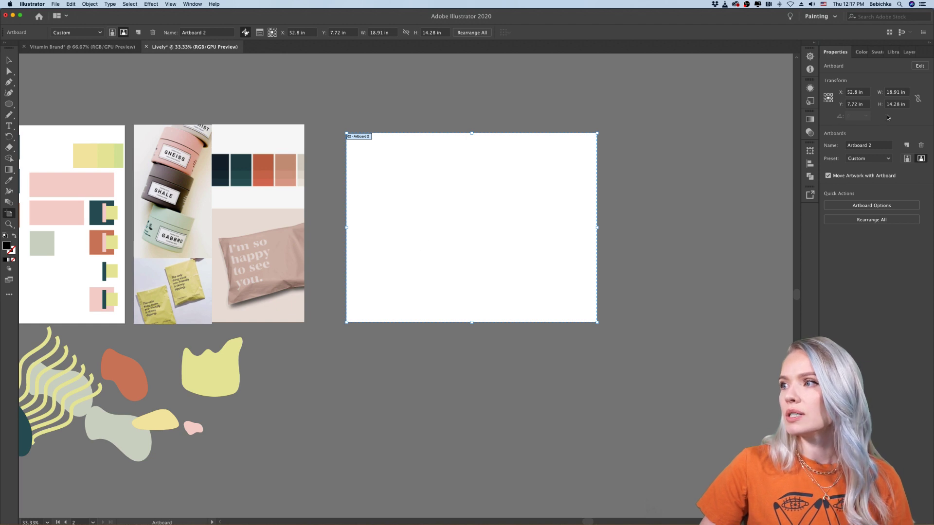
double_click(889, 93)
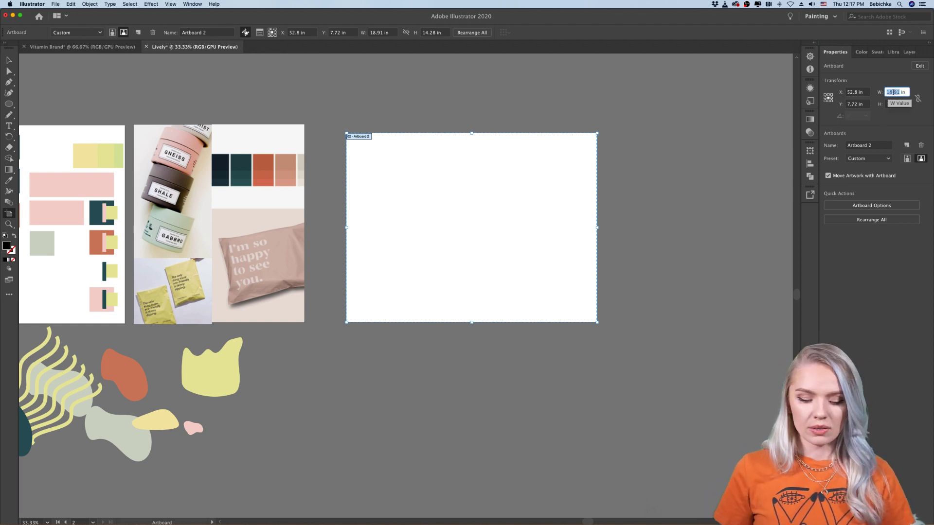
type("4")
key("Return")
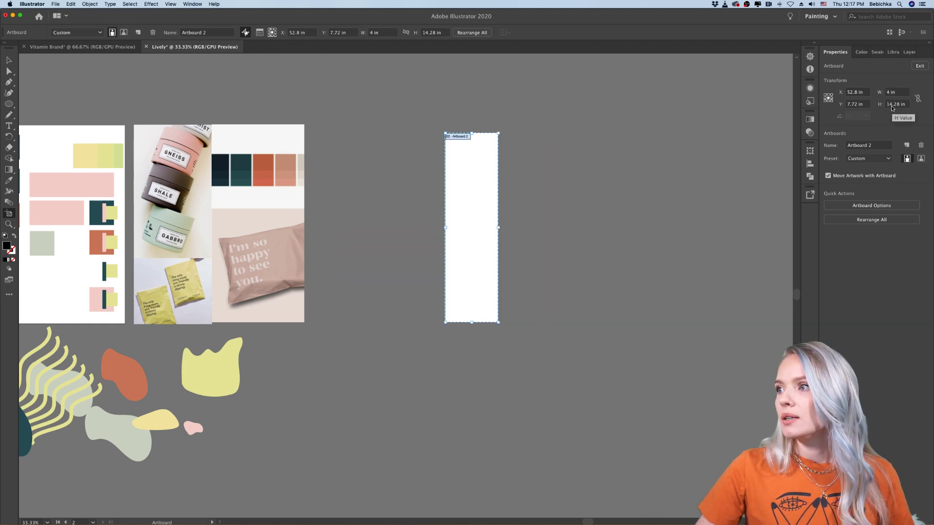
double_click(892, 105)
type("3")
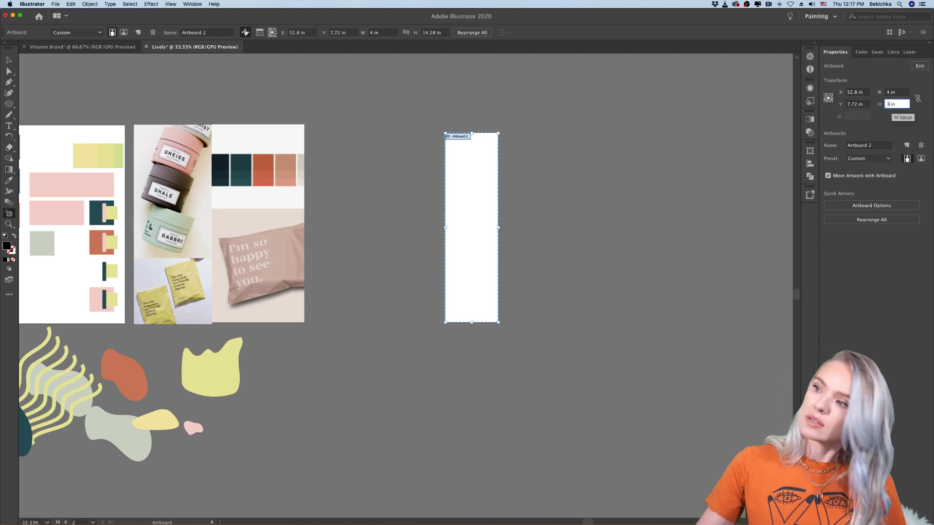
key("Return")
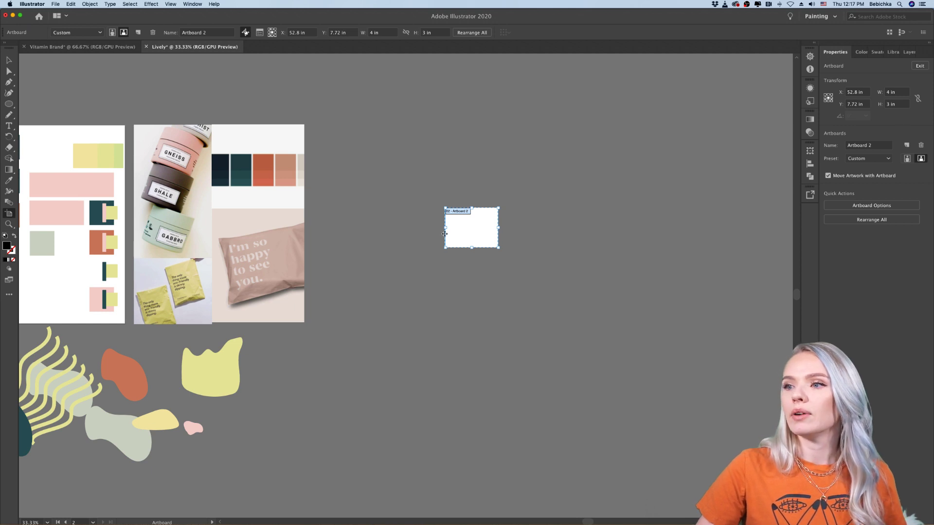
left_click(9, 59)
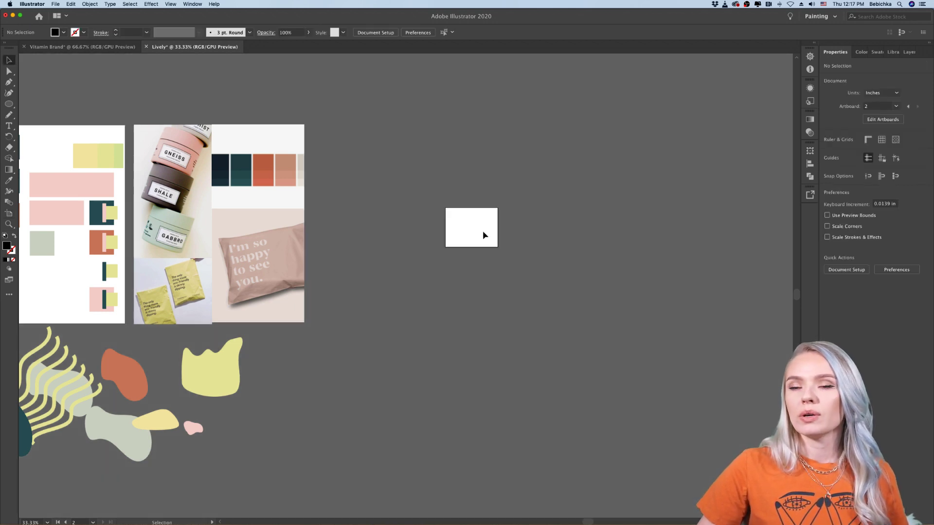
Move the 4 by 3 in artboard closer to the mood board photos and scale it proportionally to about 19.7 by 14.8 in
left_click(8, 213)
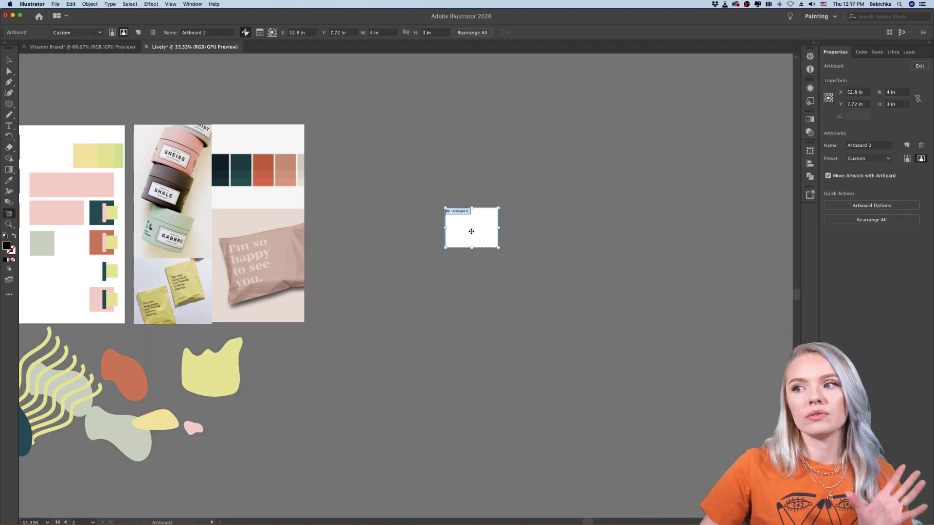
left_click_drag(462, 230, 367, 232)
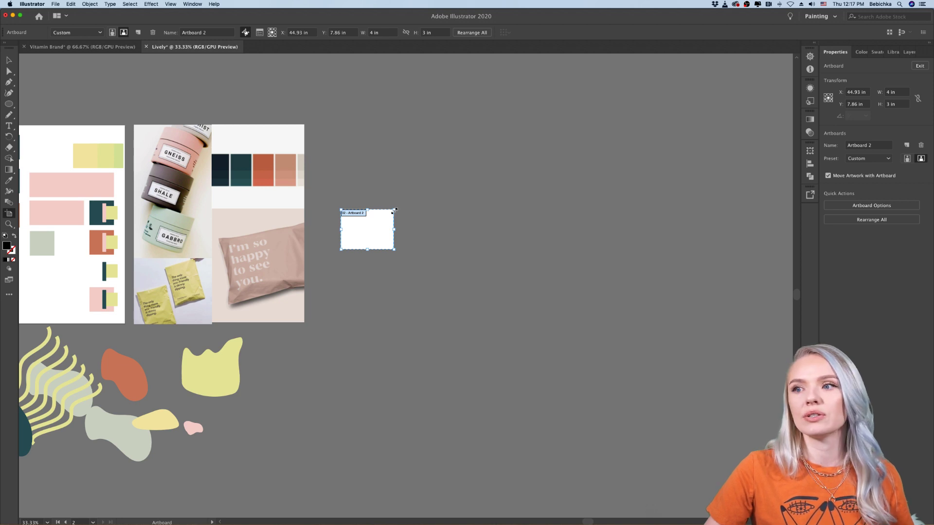
left_click_drag(395, 210, 509, 138)
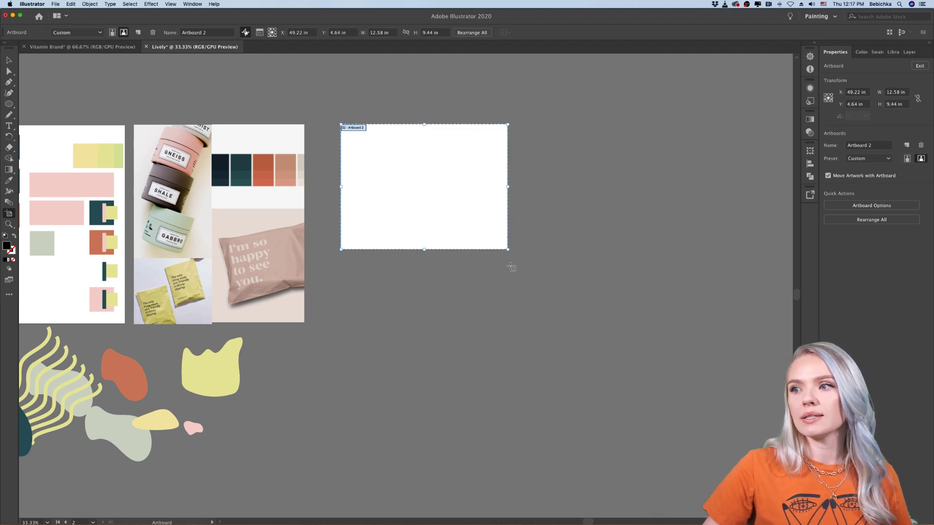
left_click_drag(507, 248, 586, 320)
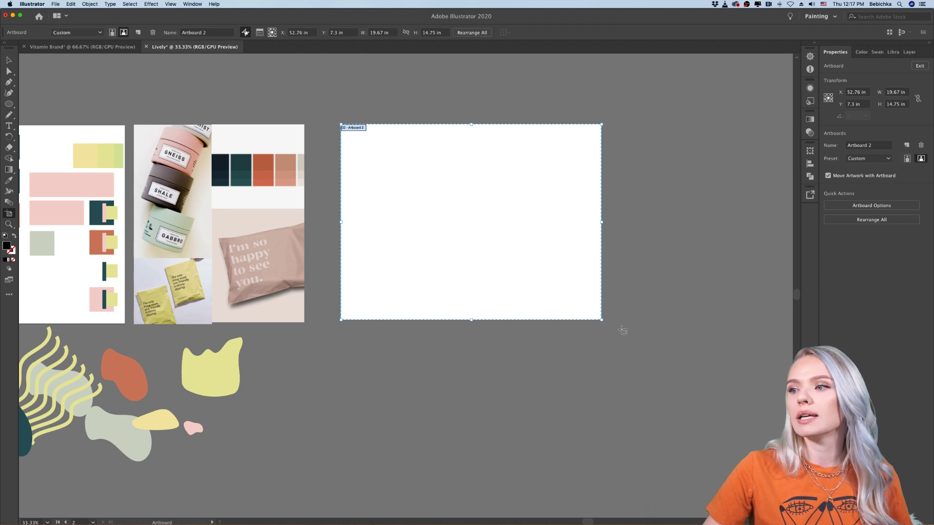
left_click(9, 60)
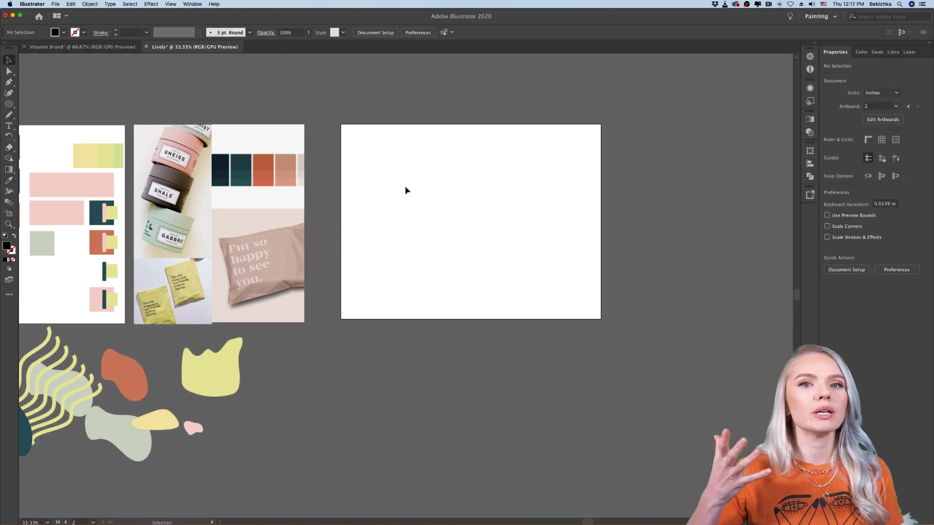
scroll(396, 202, "left", 5)
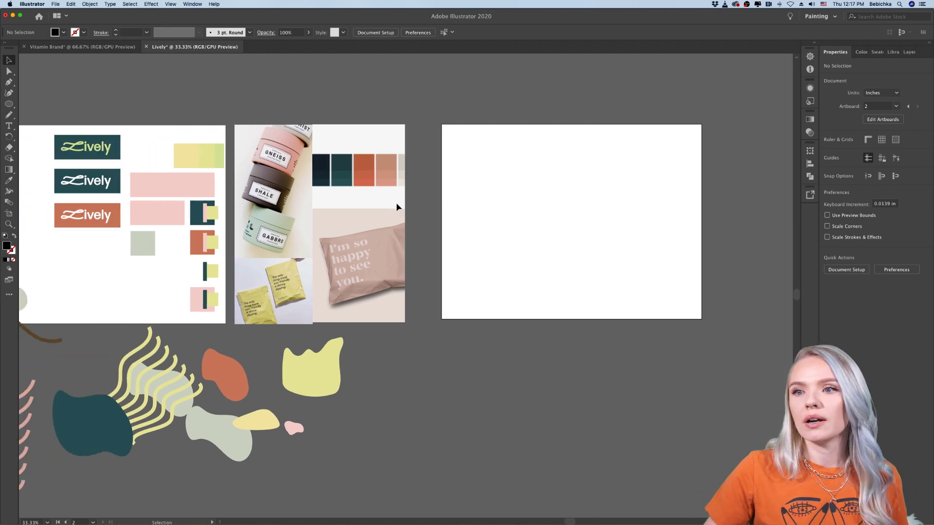
scroll(396, 202, "right", 5)
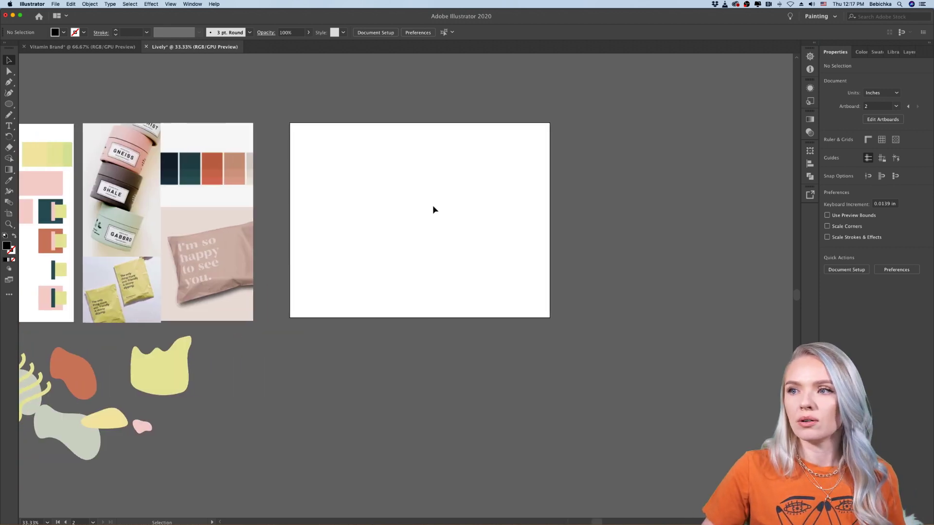
key("super+=")
scroll(434, 209, "up", 2)
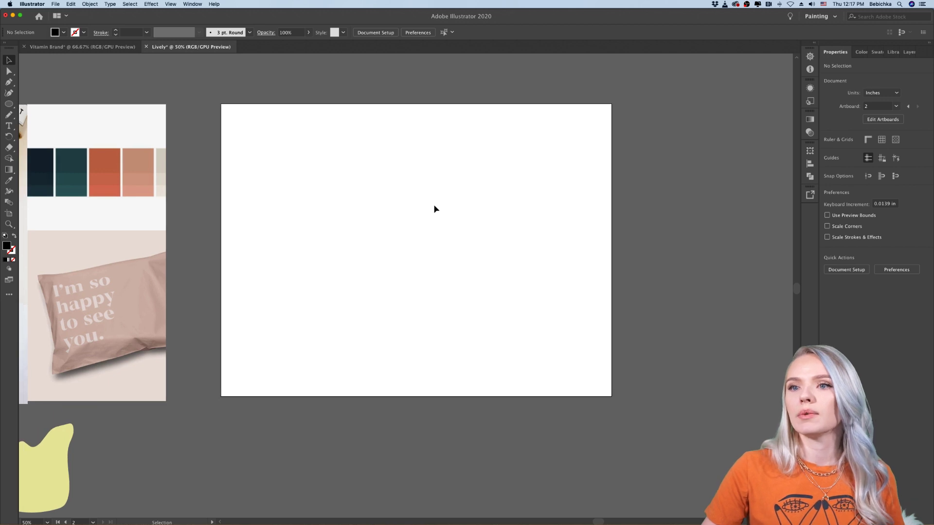
scroll(434, 209, "down", 5)
scroll(434, 209, "right", 2)
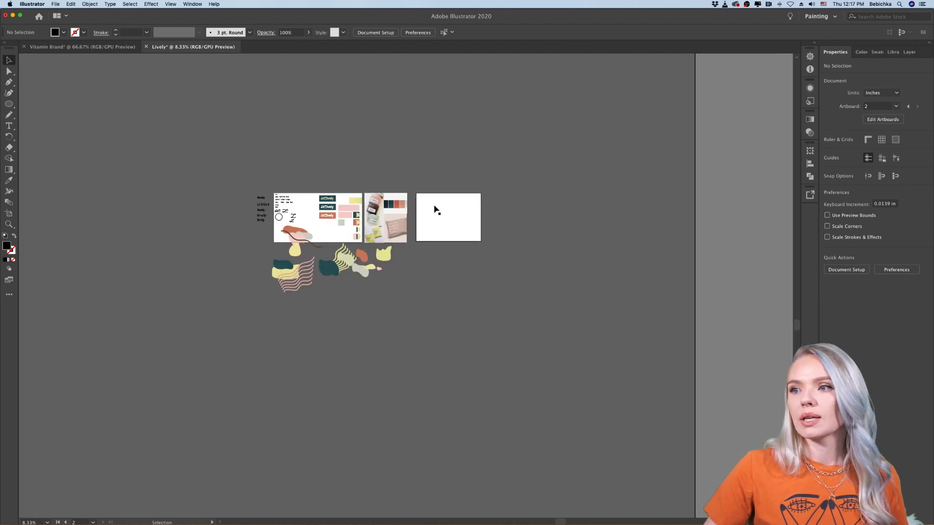
Move the grey-green, orange and yellow crown-like shapes from below the mood board onto the second artboard and overlap them as a cluster
scroll(434, 209, "up", 4)
scroll(433, 208, "right", 3)
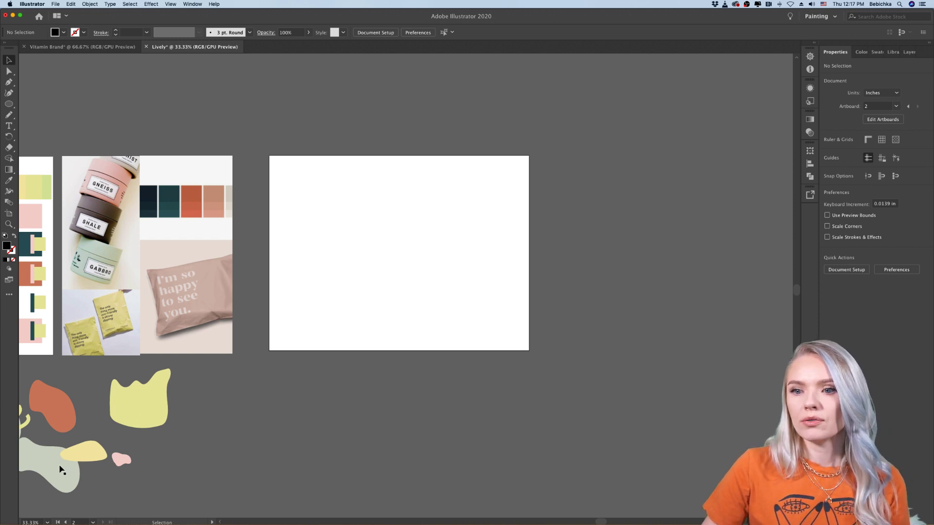
left_click_drag(62, 468, 396, 270)
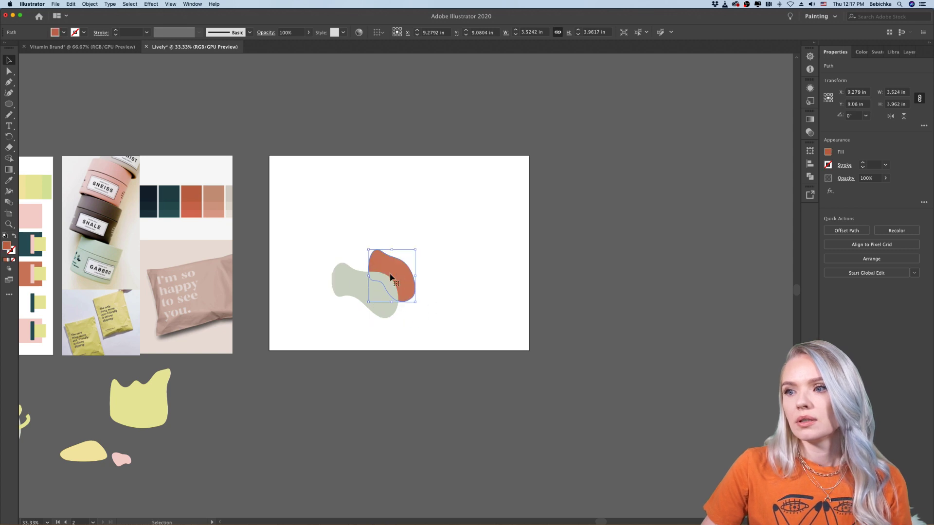
left_click_drag(144, 417, 383, 334)
left_click(406, 417)
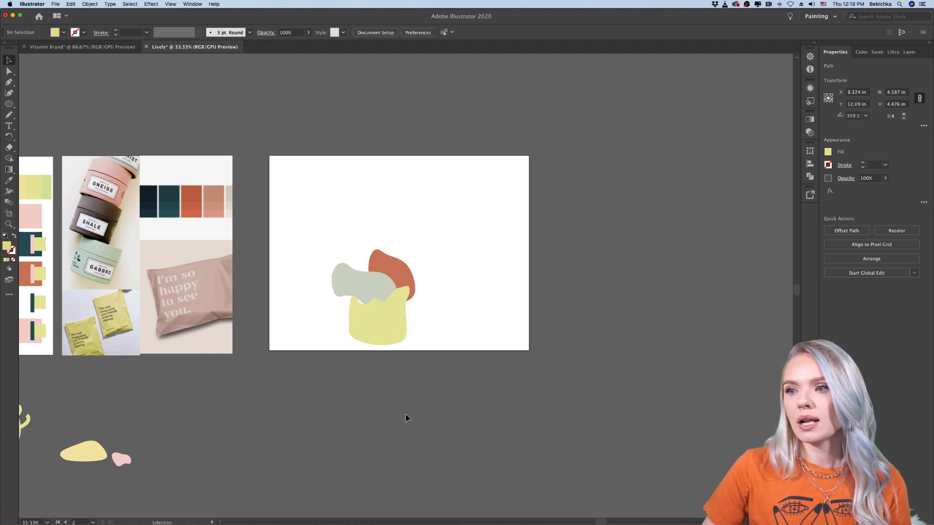
Draw a yellow rectangle about 20 by 12 in over the lower part of the second artboard and send it behind the shapes
scroll(408, 417, "left", 2)
scroll(408, 418, "left", 6)
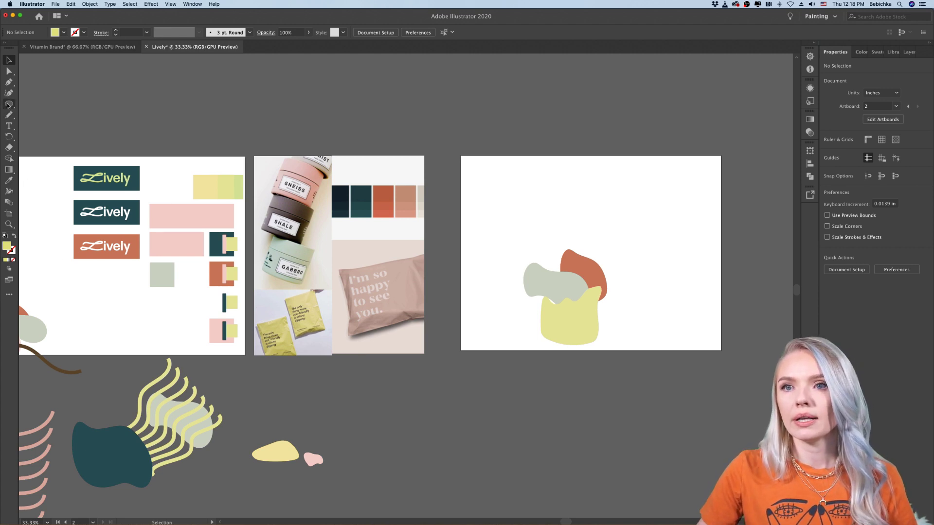
left_click_drag(9, 106, 46, 102)
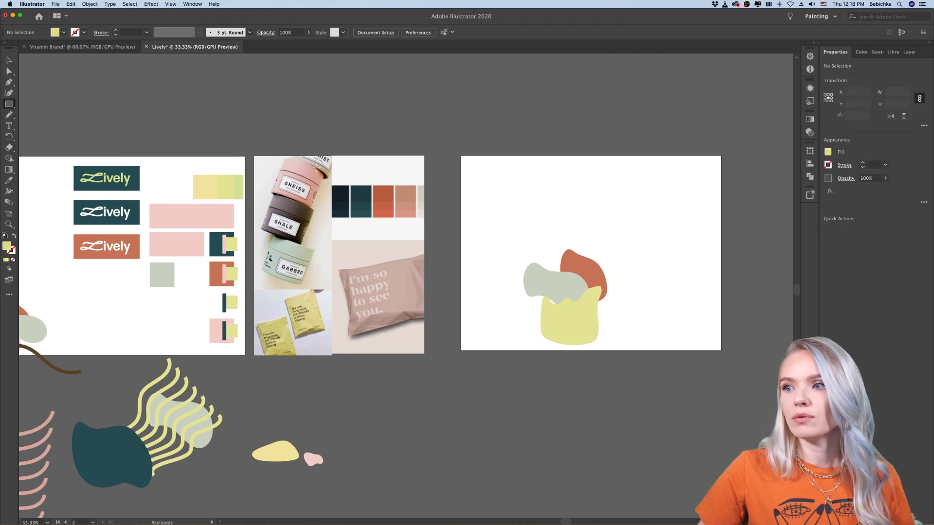
left_click_drag(460, 194, 721, 354)
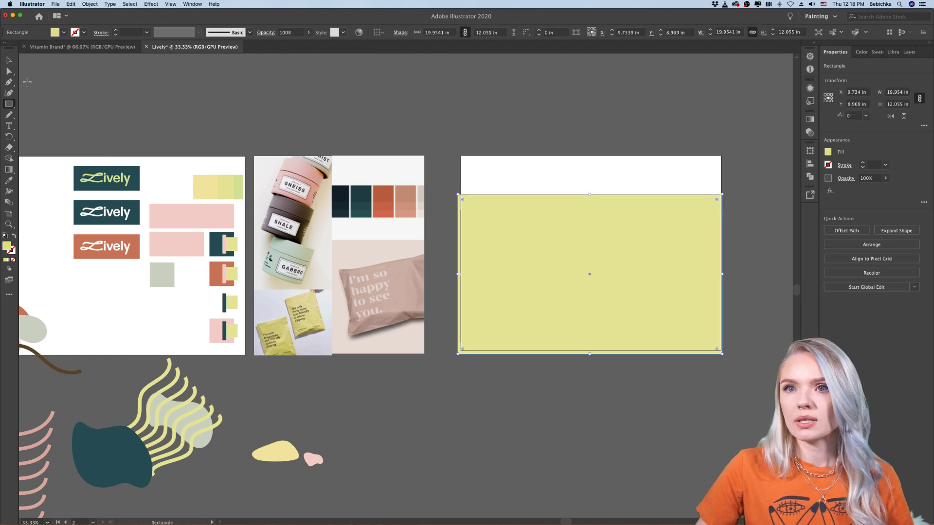
key("v")
right_click(592, 265)
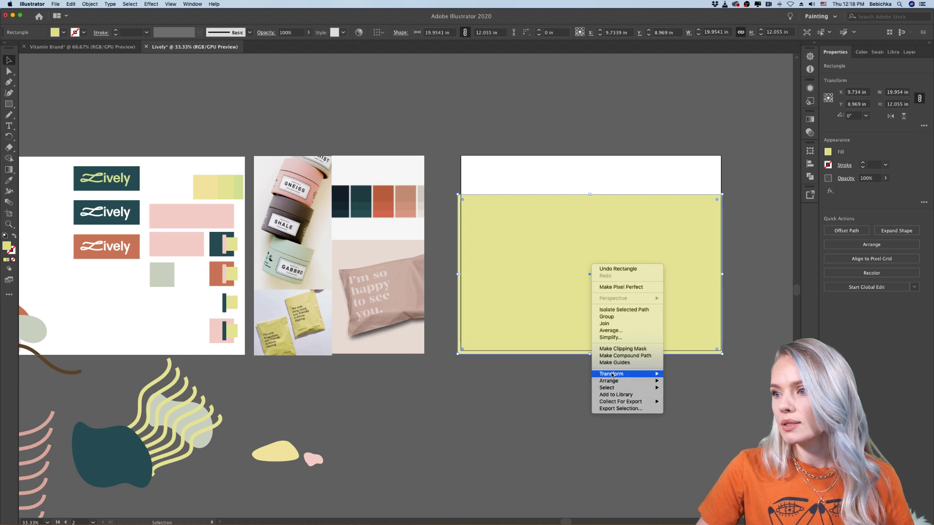
mouse_move(612, 382)
left_click(686, 402)
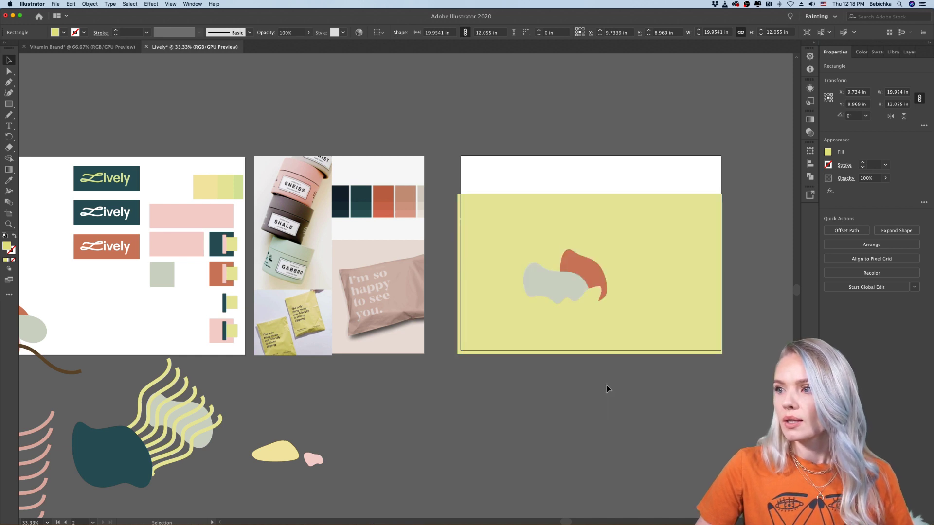
left_click(606, 385)
Recolour the yellow crown-like shape on the second artboard with the dark teal sampled from a Lively logo background
scroll(606, 386, "right", 3)
left_click(477, 316)
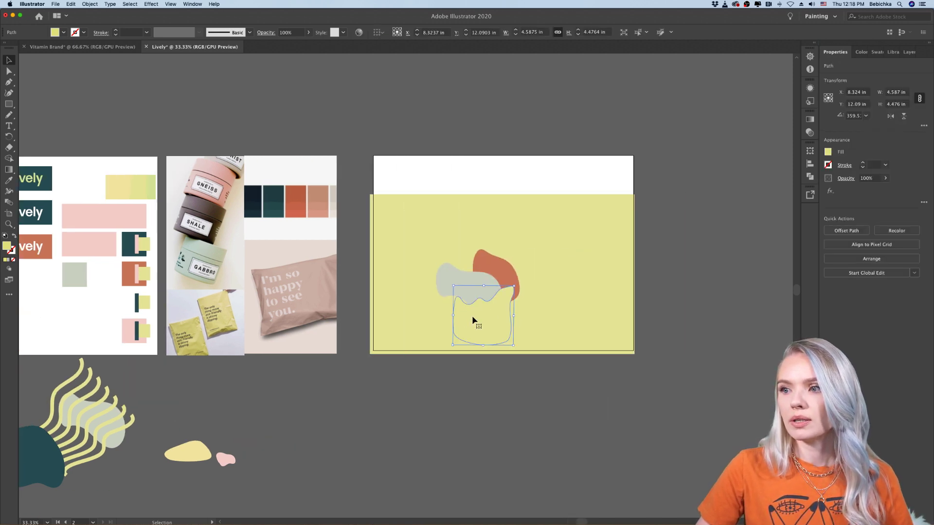
left_click(9, 179)
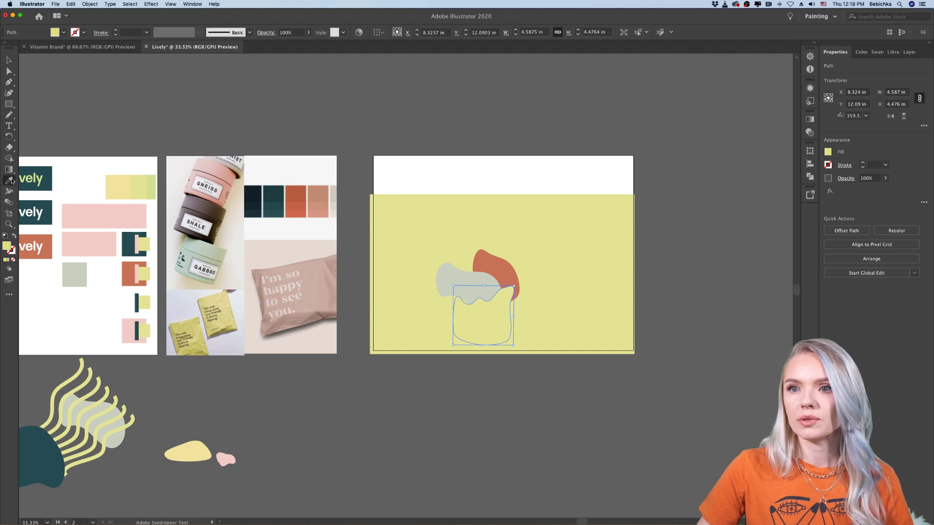
left_click(49, 184)
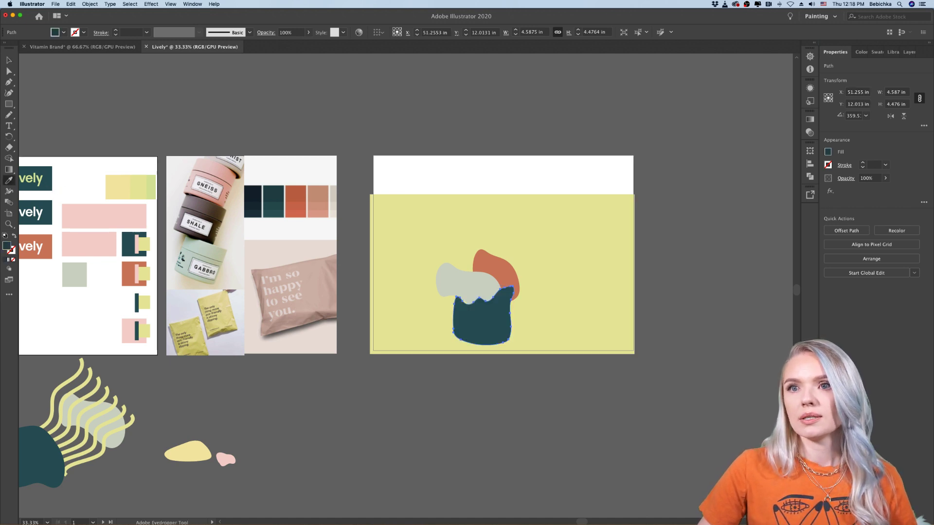
left_click(9, 59)
left_click(104, 89)
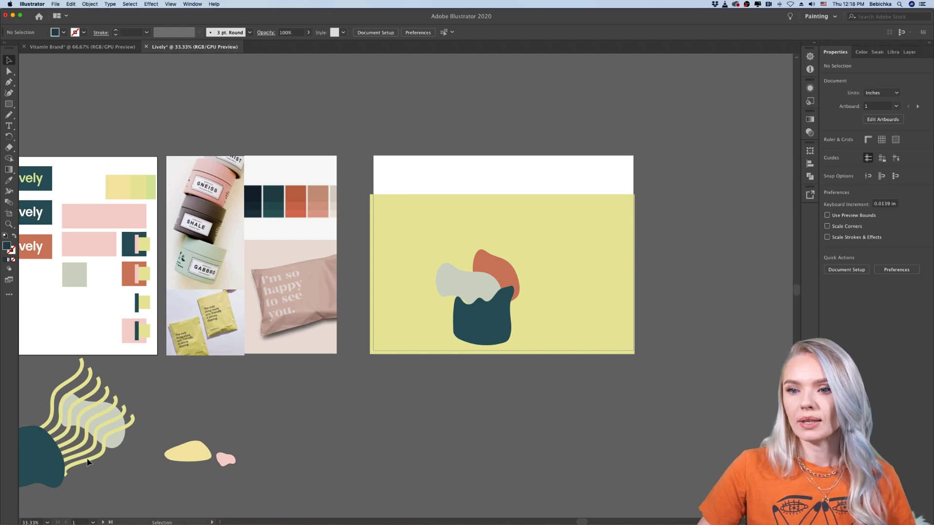
Move the pink blob from the first artboard into the cluster, behind the orange and teal shapes, and shift the teal shape slightly right
scroll(87, 462, "left", 5)
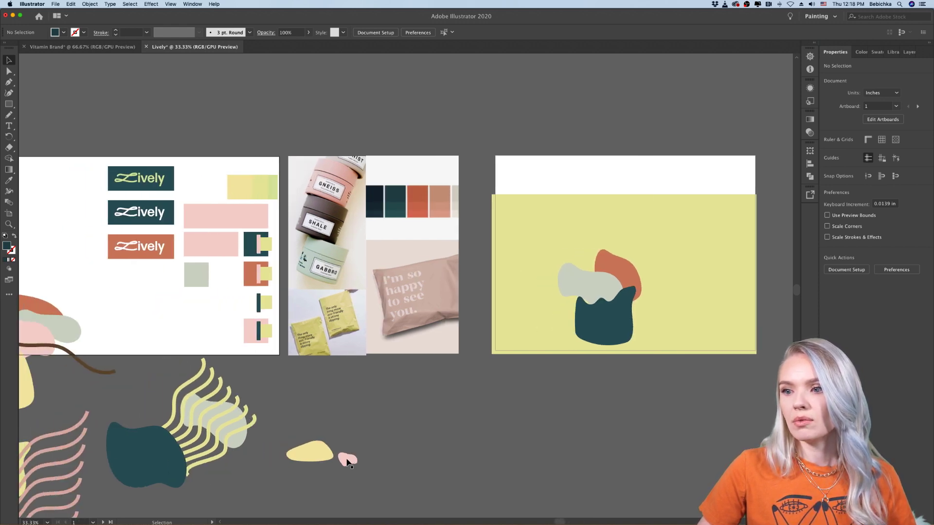
left_click_drag(47, 327, 677, 293)
scroll(664, 389, "right", 5)
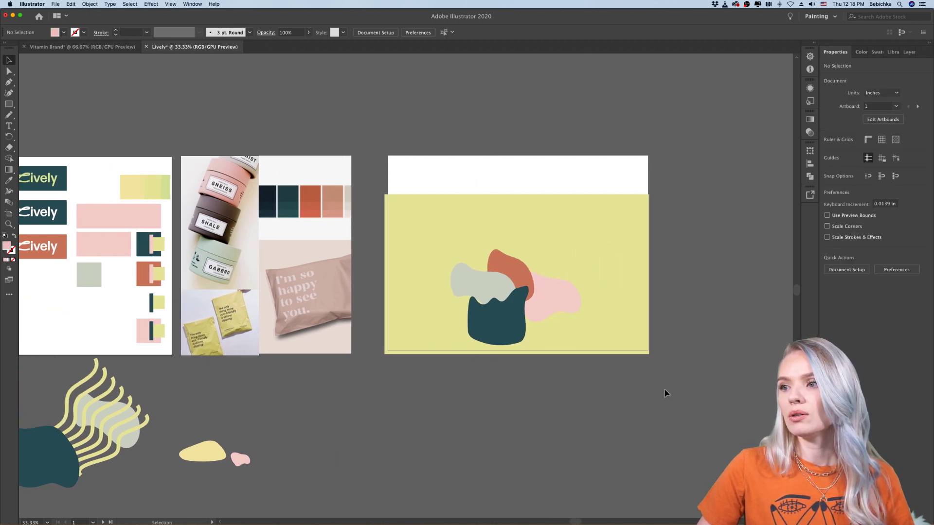
left_click(511, 316)
left_click(554, 409)
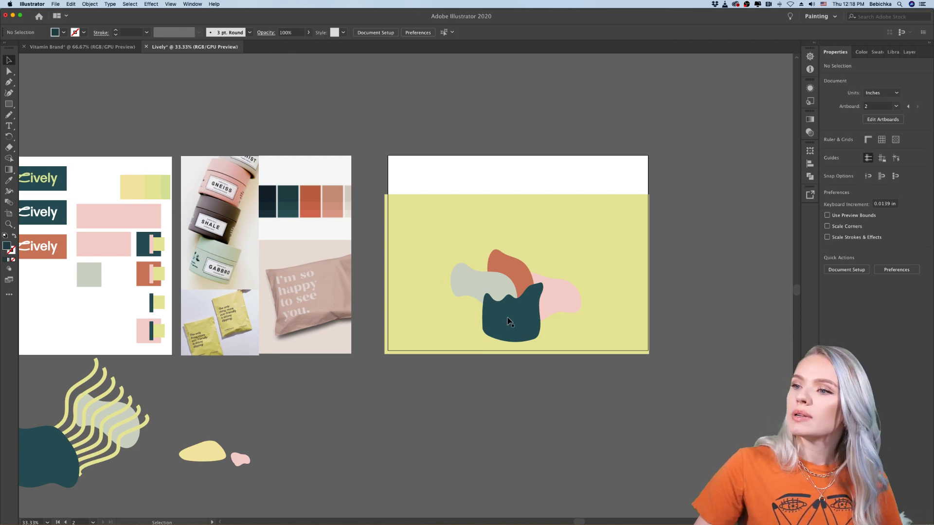
mouse_move(509, 322)
left_mouse_down()
mouse_move(447, 319)
mouse_move(505, 322)
left_mouse_up()
left_click(504, 411)
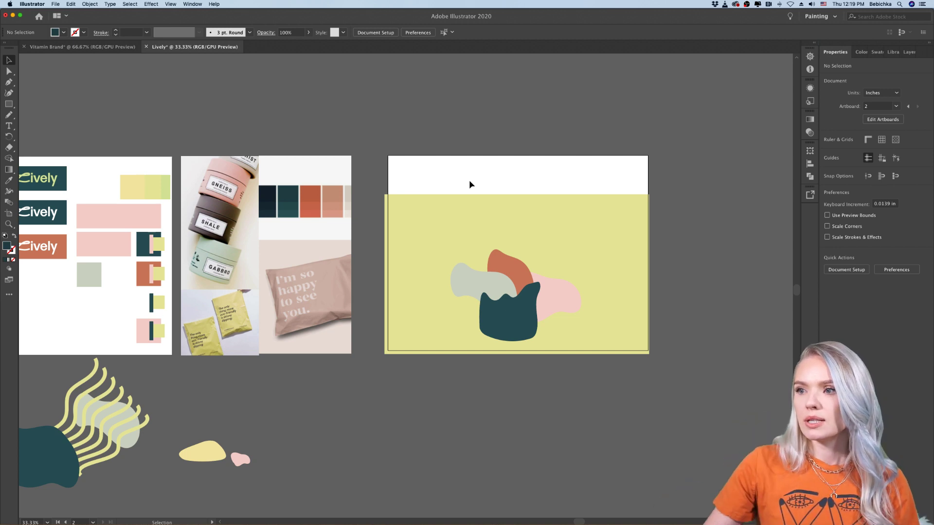
Draw a tall rectangle about 7.4 by 15.6 in over the second artboard's middle and swap its teal fill to a stroke-only outline
left_click(10, 104)
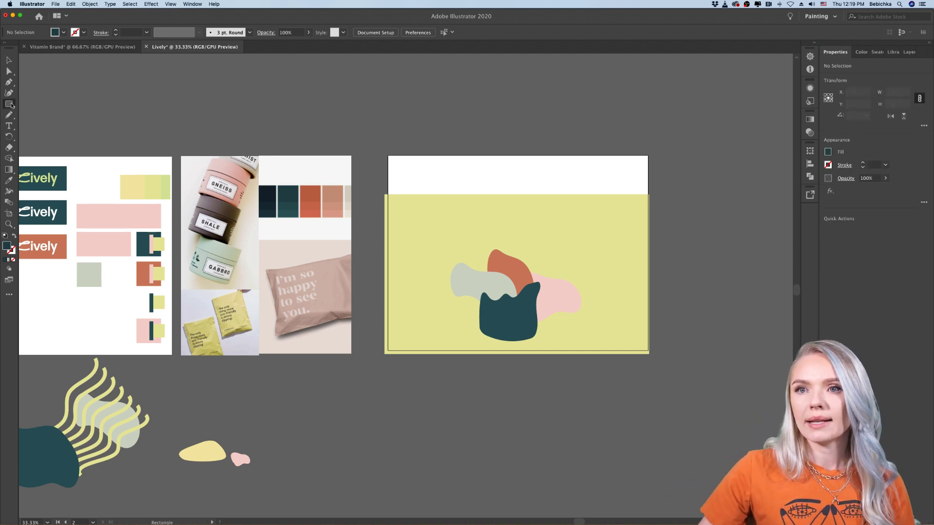
left_click_drag(472, 153, 569, 359)
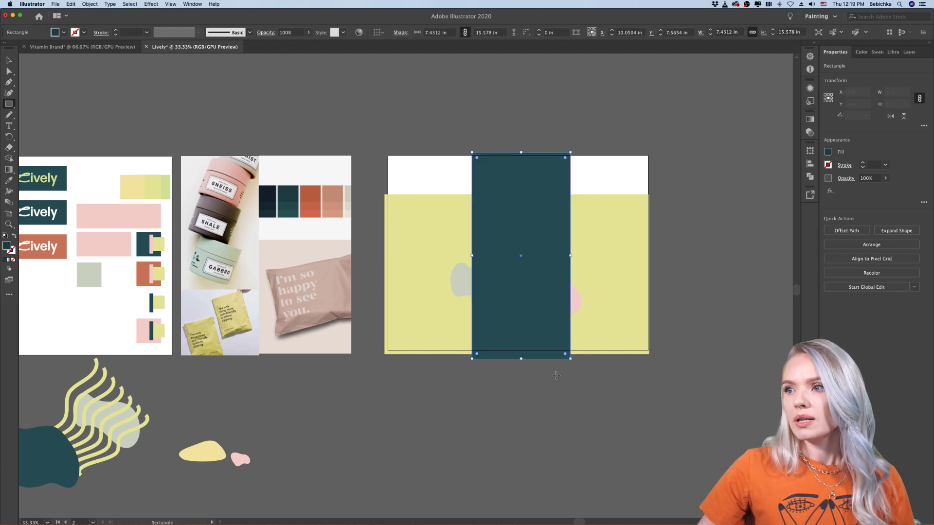
left_click(14, 236)
left_click(466, 119)
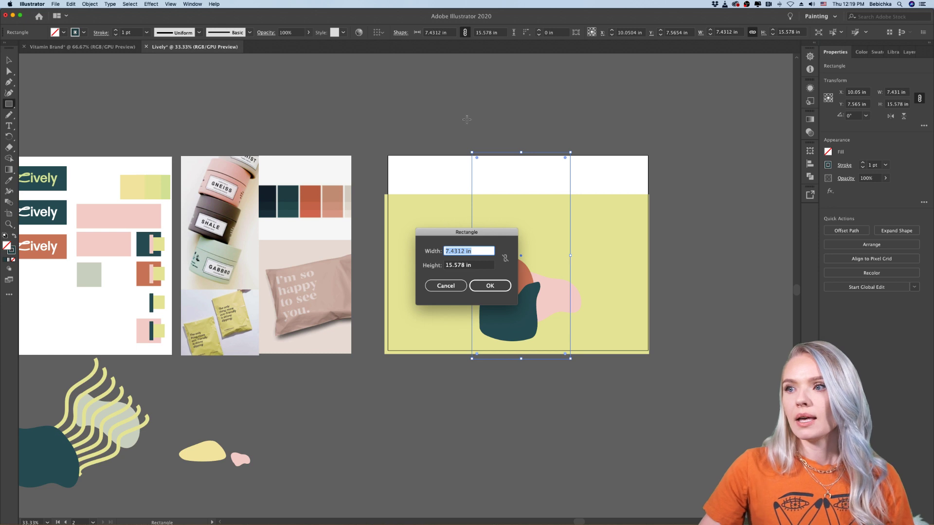
key("Escape")
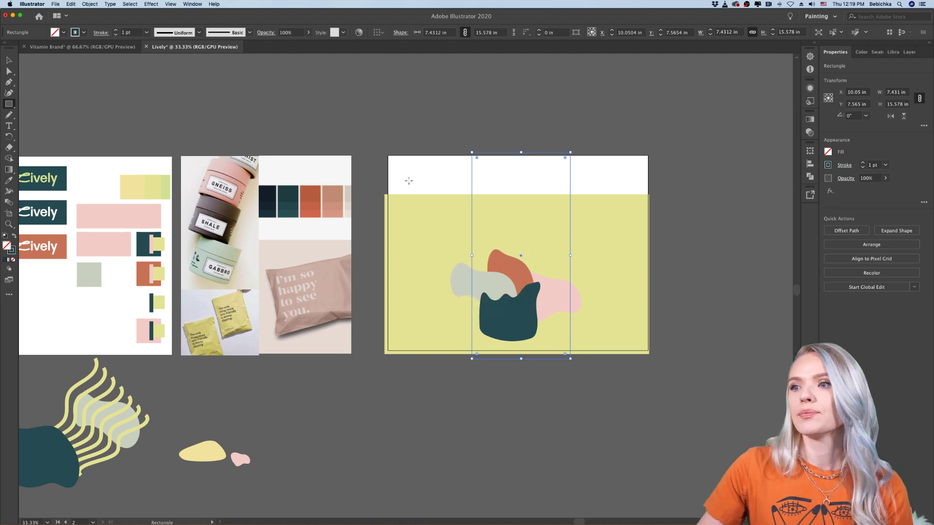
Widen the outlined centre rectangle slightly by moving its left edge outward, and deselect it
left_click(9, 60)
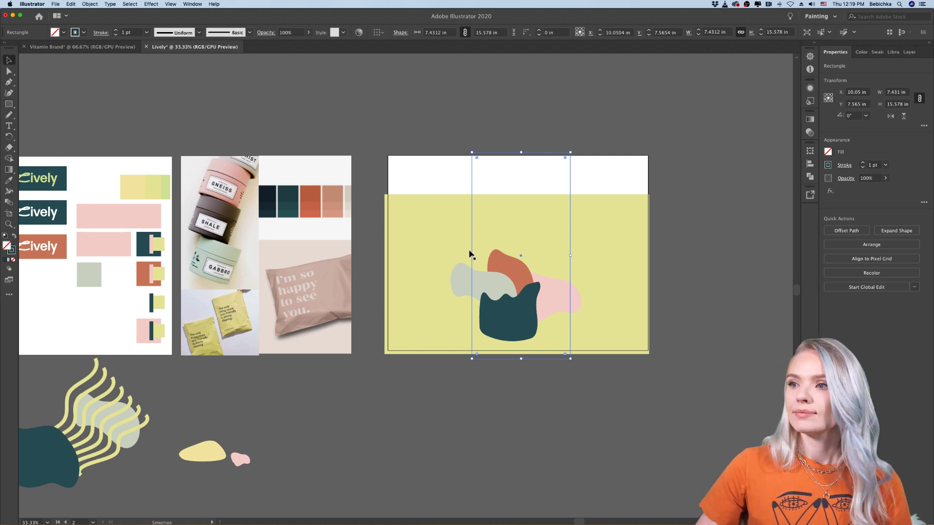
left_click_drag(471, 256, 466, 257)
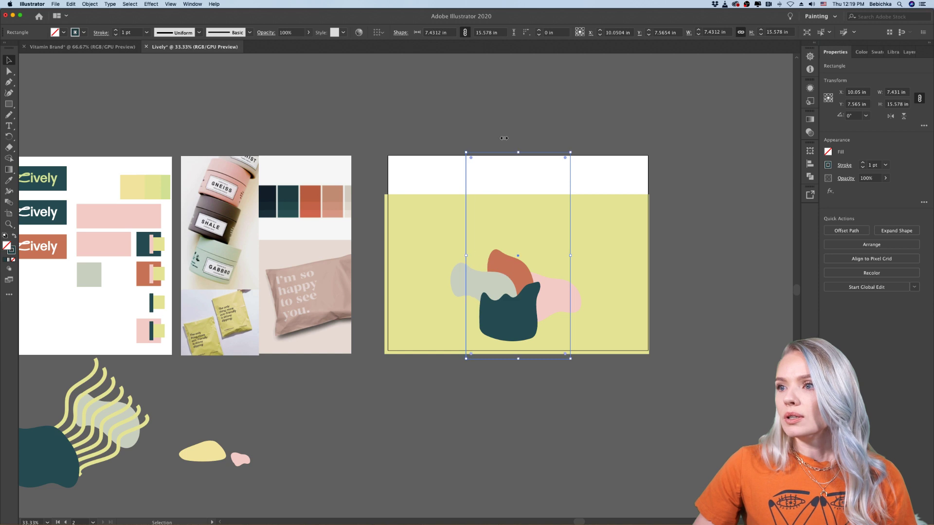
left_click(504, 120)
scroll(504, 122, "right", 5)
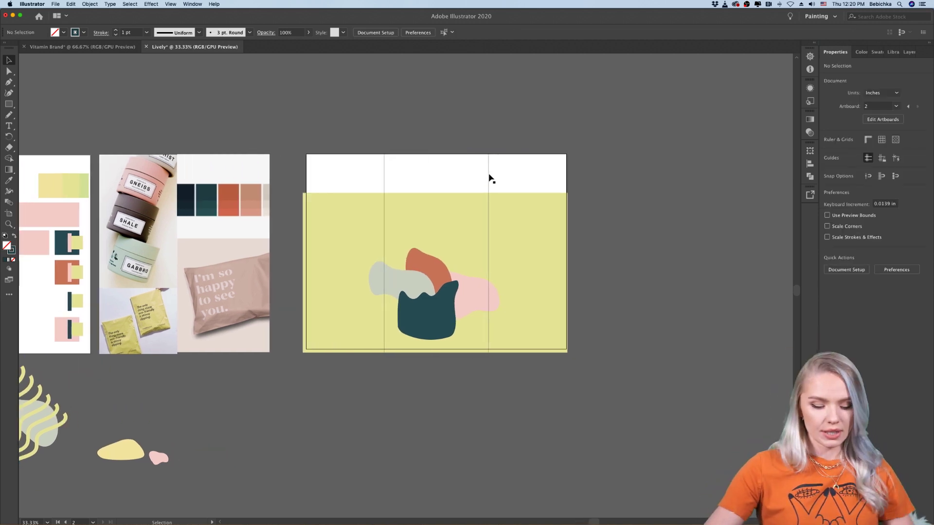
Place a copy of the white Lively wordmark in the white band at the top of the centre column on the second artboard
scroll(483, 182, "up", 2)
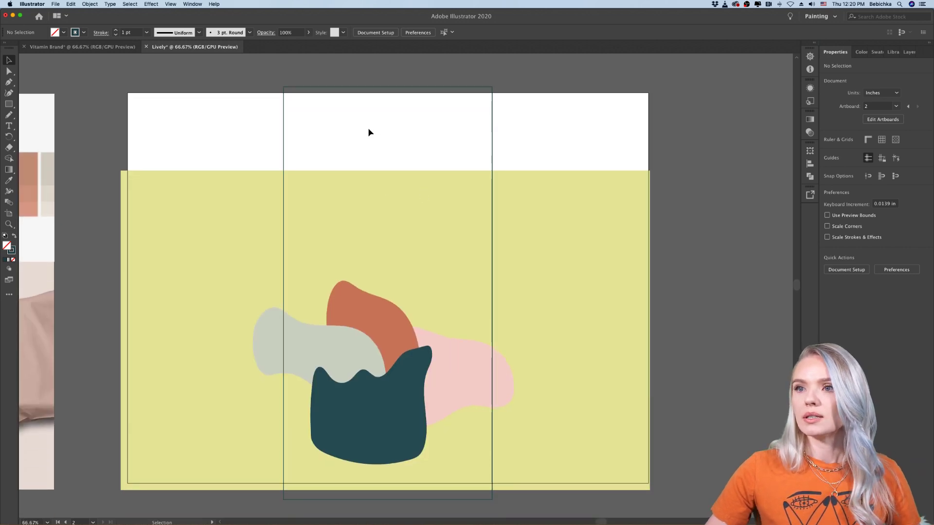
scroll(413, 144, "down", 2)
scroll(413, 144, "left", 10)
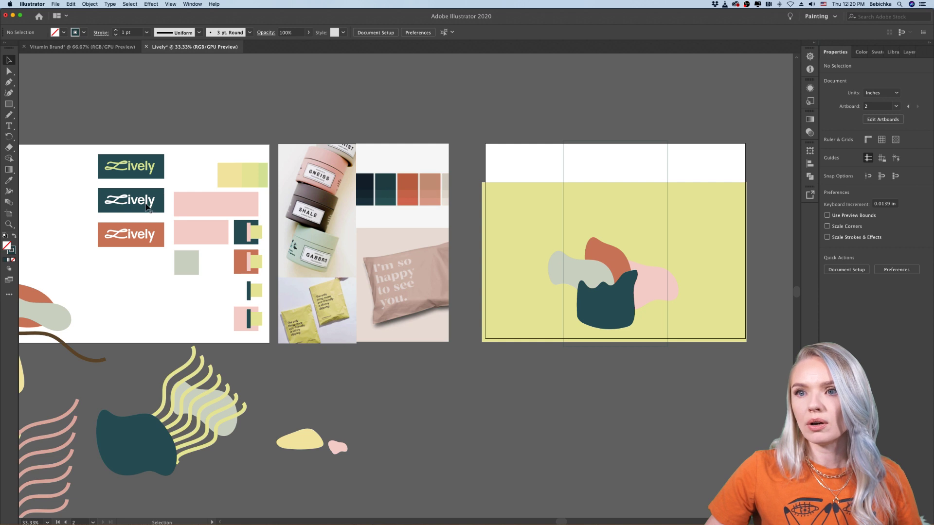
left_click(147, 204)
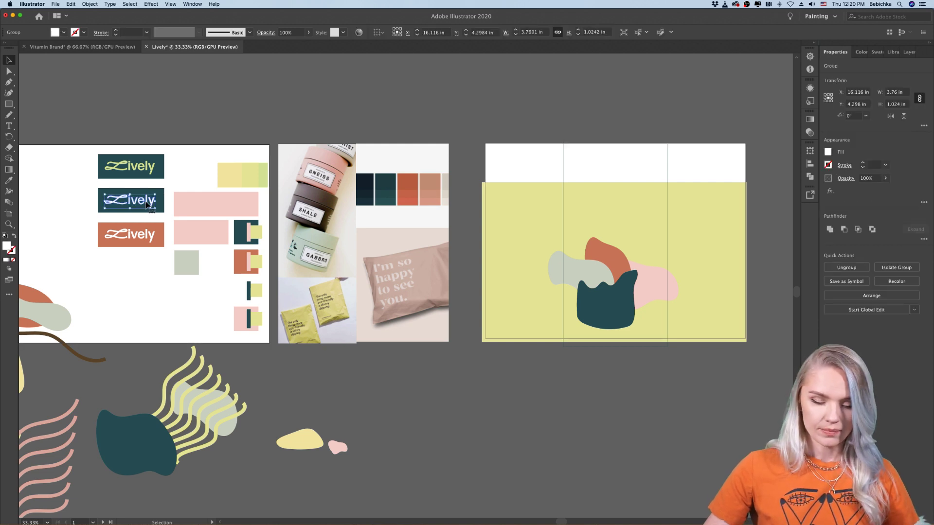
left_click_drag(147, 204, 610, 174)
scroll(642, 163, "right", 2)
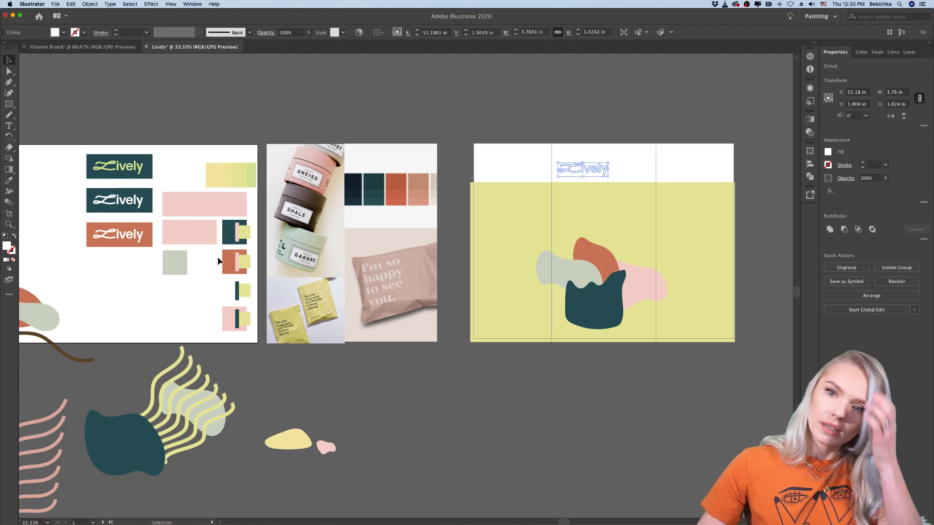
Recolour the copied Lively wordmark with the dark teal sampled from a logo background, and deselect it
double_click(7, 247)
left_click(563, 225)
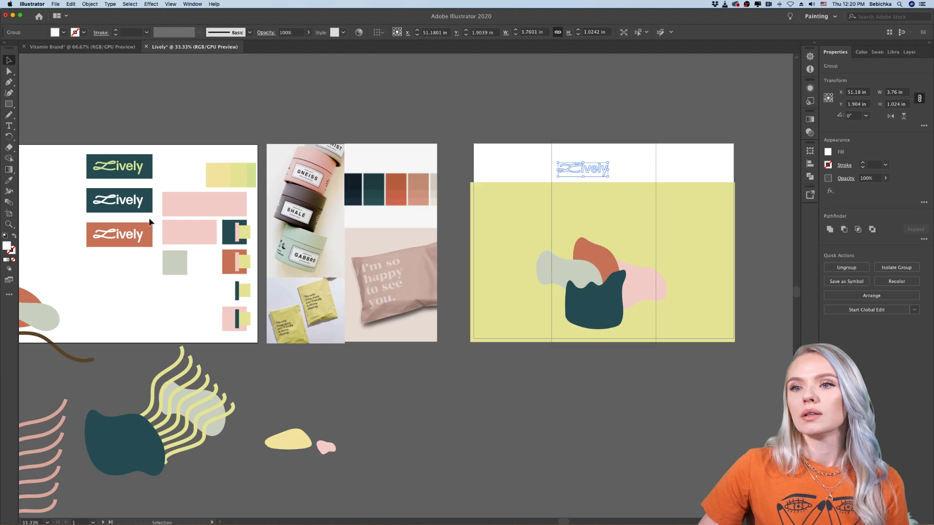
left_click(8, 180)
left_click(95, 191)
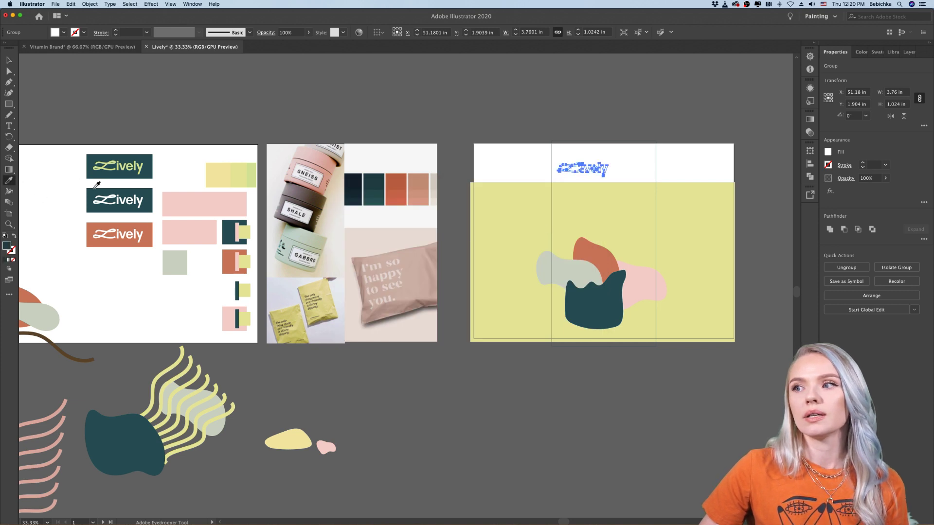
key("v")
left_click(71, 92)
scroll(314, 139, "right", 5)
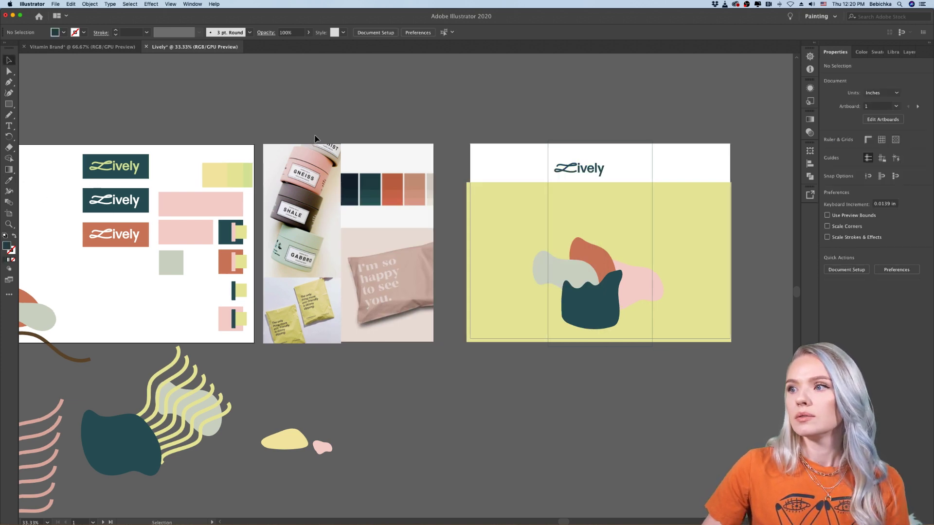
Nudge the teal Lively wordmark slightly right within the outlined centre column and deselect it
key("super+equal")
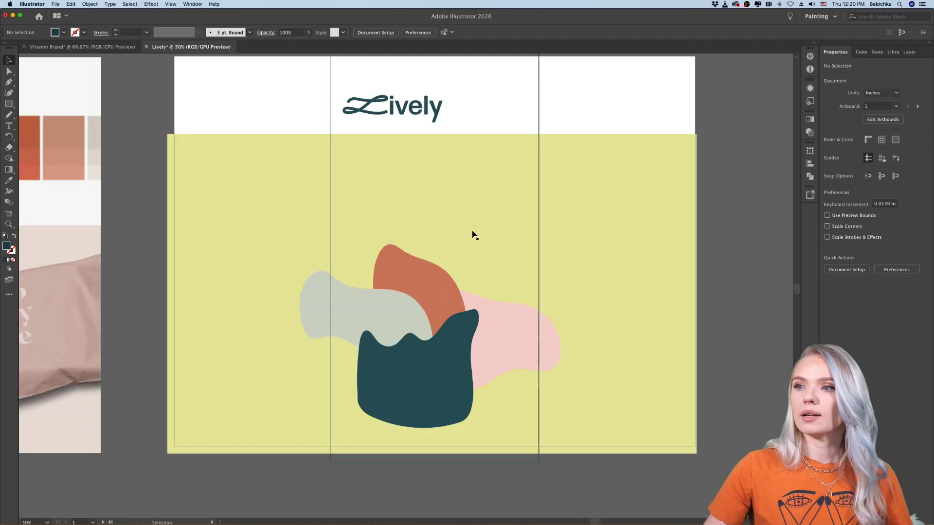
scroll(474, 235, "up", 3)
left_click_drag(414, 152, 423, 147)
left_click(471, 149)
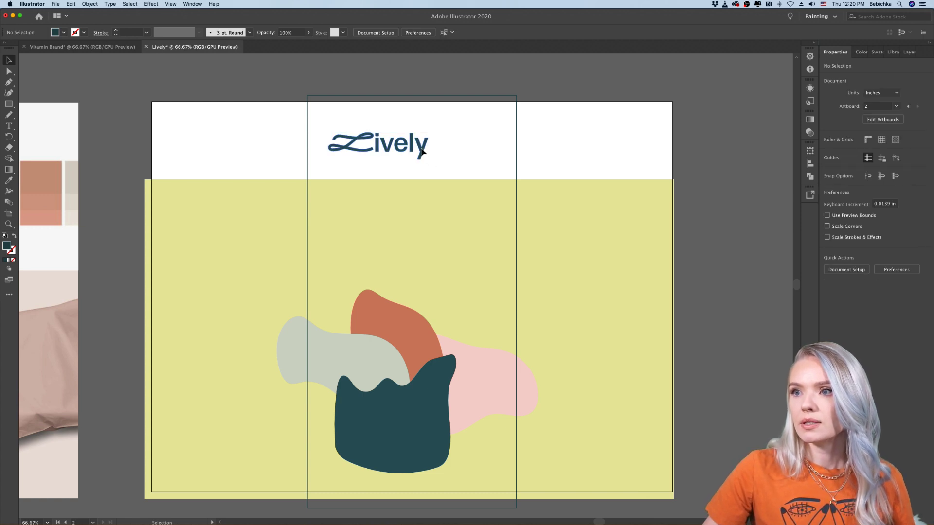
left_click(421, 152)
left_click(456, 153)
scroll(456, 153, "right", 3)
scroll(457, 152, "down", 1)
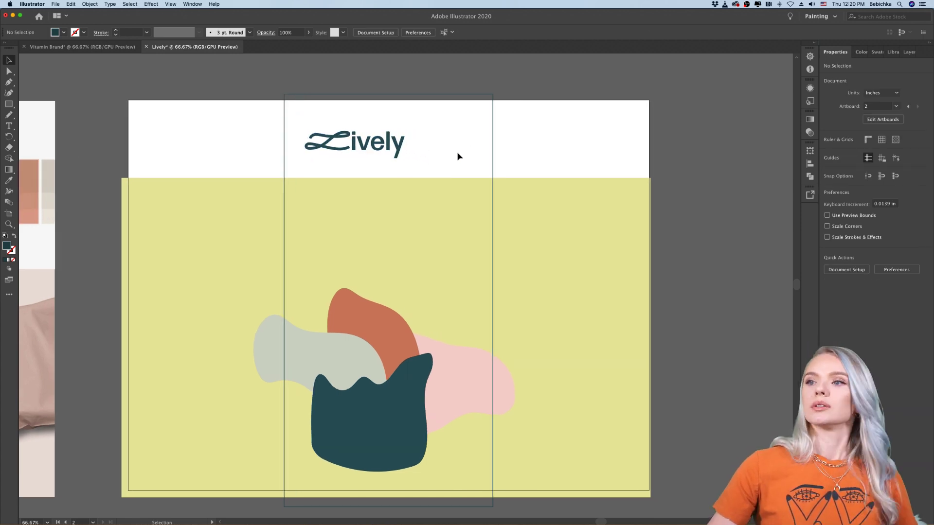
scroll(457, 154, "right", 1)
scroll(458, 154, "down", 1)
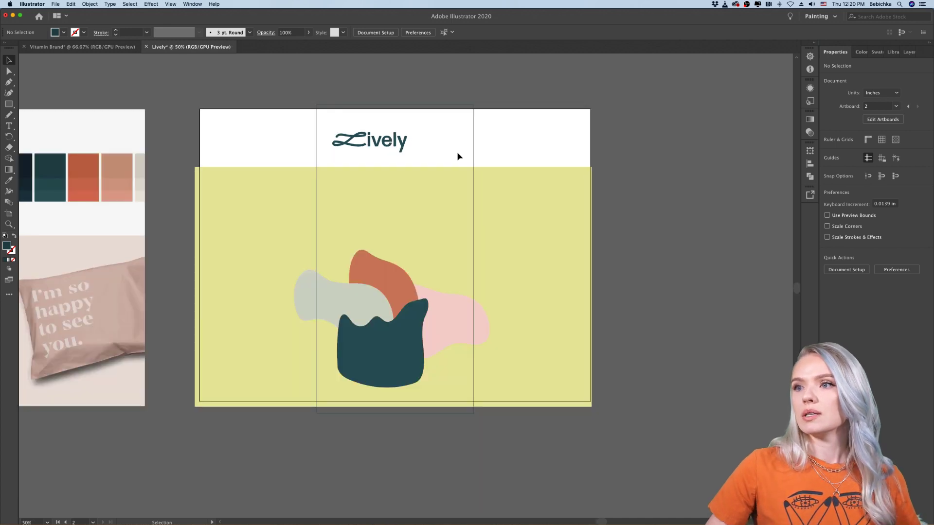
scroll(457, 155, "left", 2)
scroll(457, 152, "right", 2)
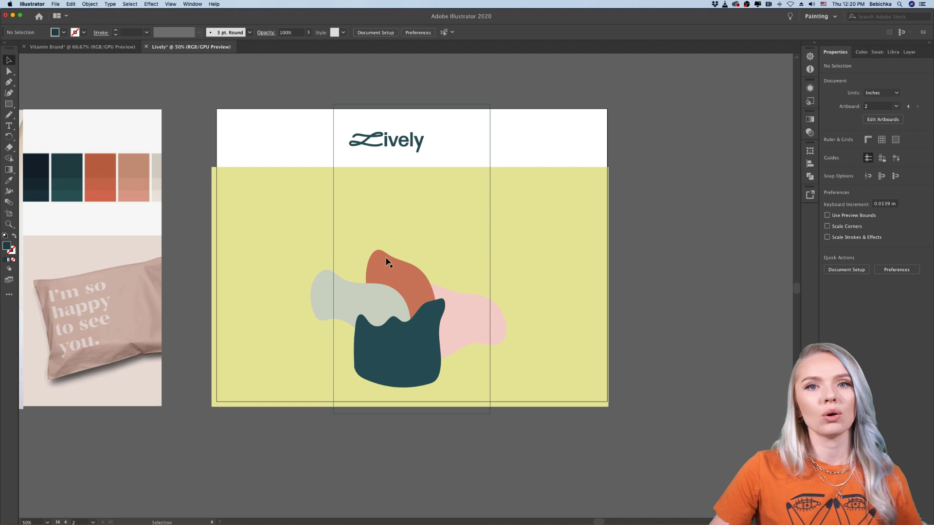
Place the black lowercase "lively" sample in Forma DJR Banner Medium beside the teal wordmark on the second artboard
scroll(445, 281, "right", 2)
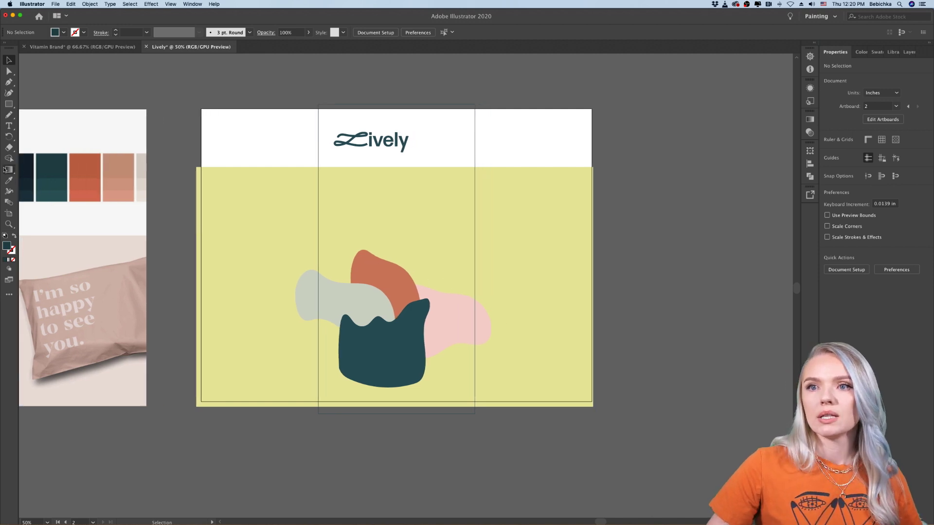
scroll(116, 176, "down", 2)
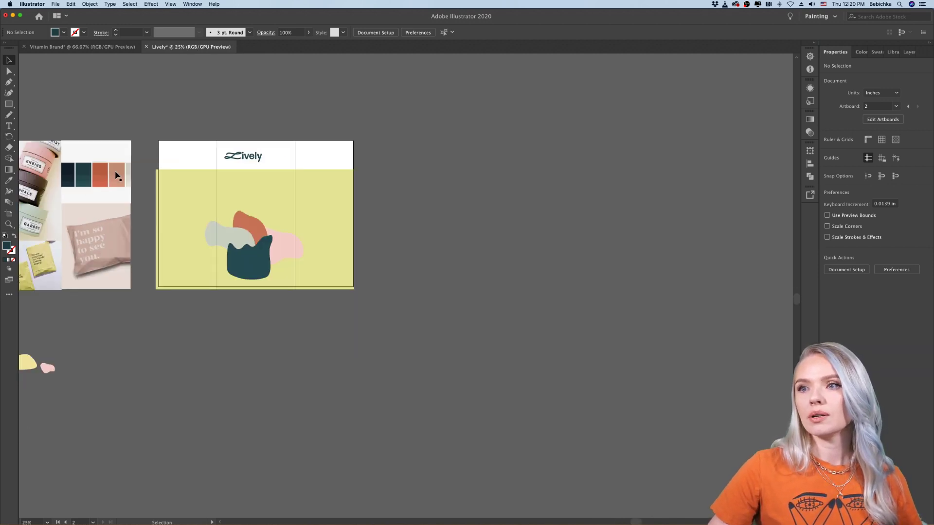
scroll(116, 176, "left", 5)
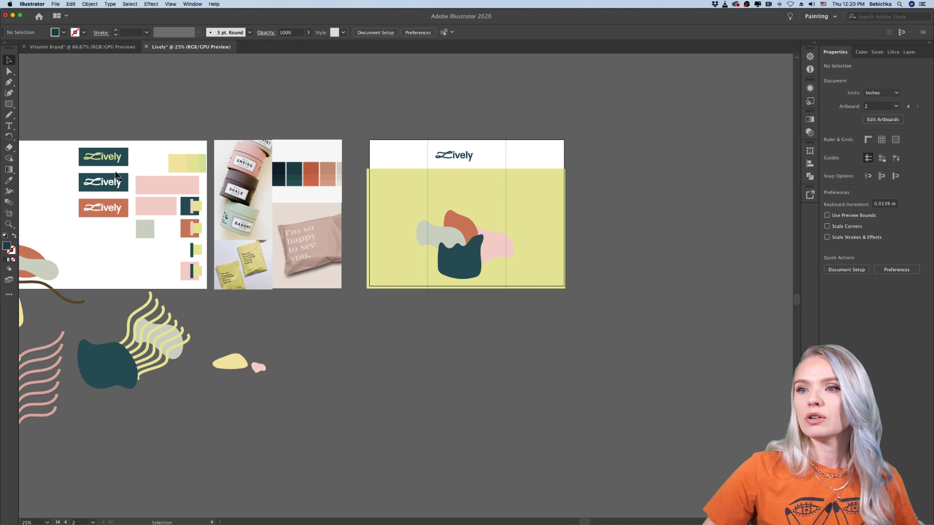
scroll(115, 176, "left", 8)
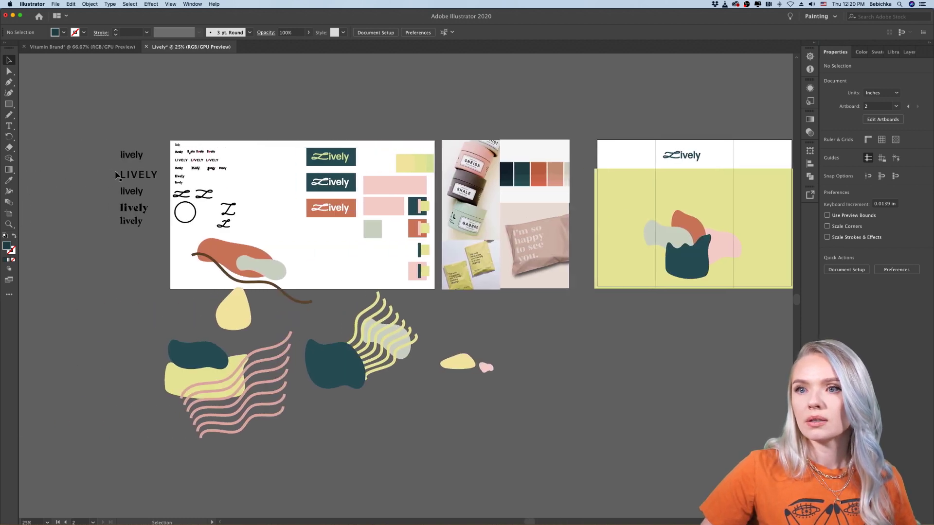
scroll(141, 187, "up", 4)
left_click(120, 221)
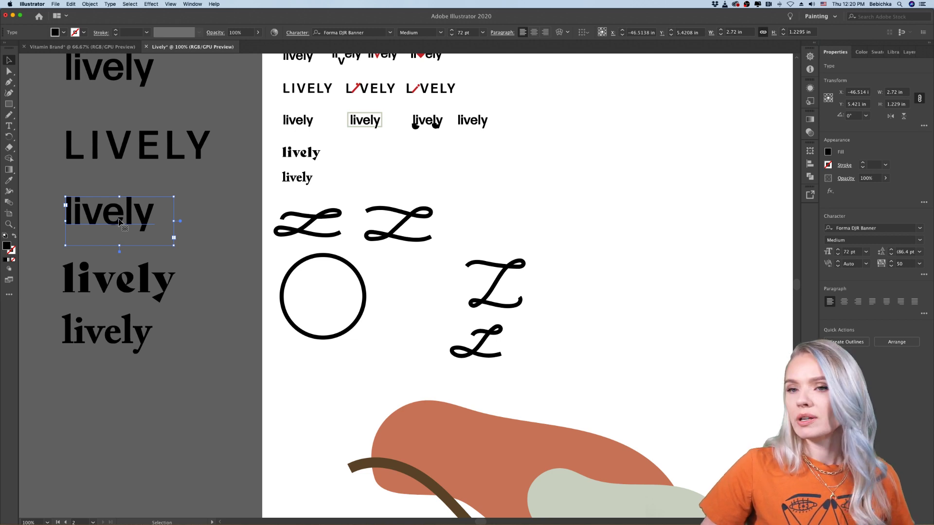
scroll(119, 221, "down", 5)
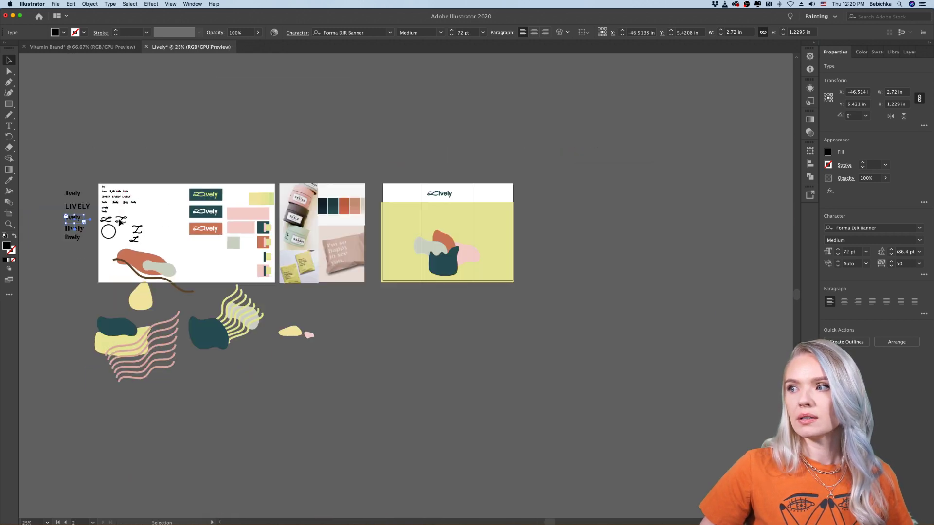
scroll(119, 222, "down", 1)
left_click_drag(55, 218, 571, 178)
scroll(428, 204, "up", 5)
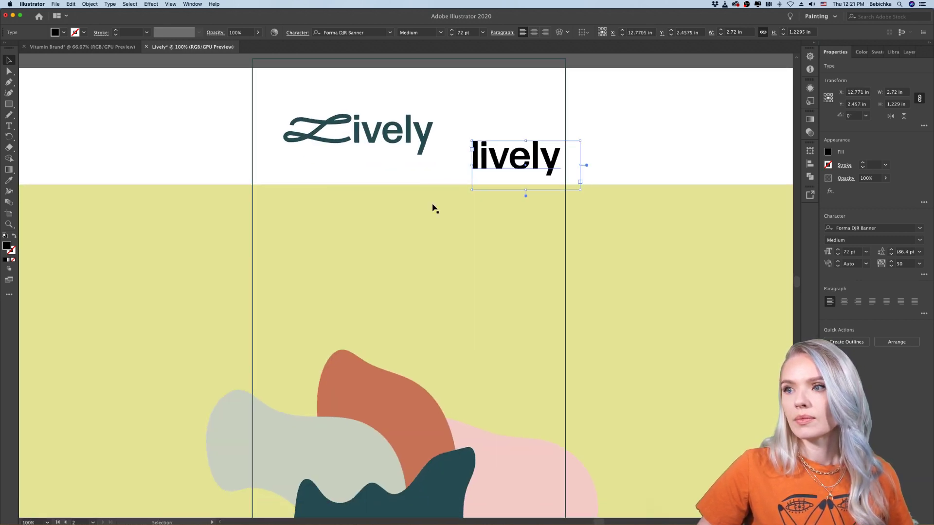
Recolour the lowercase "lively" text with the dark teal sampled from the pot-like shape, and deselect it
left_click(9, 182)
left_click(458, 468)
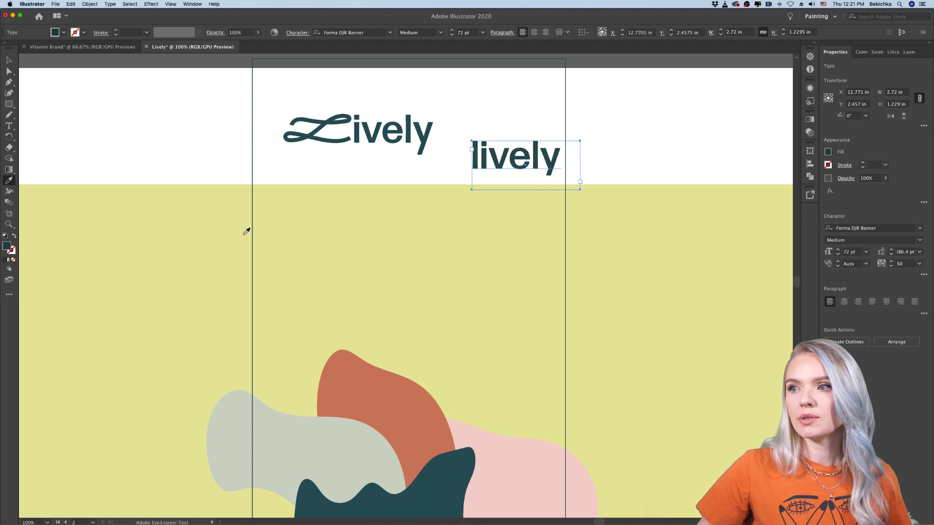
left_click(8, 60)
left_click(76, 105)
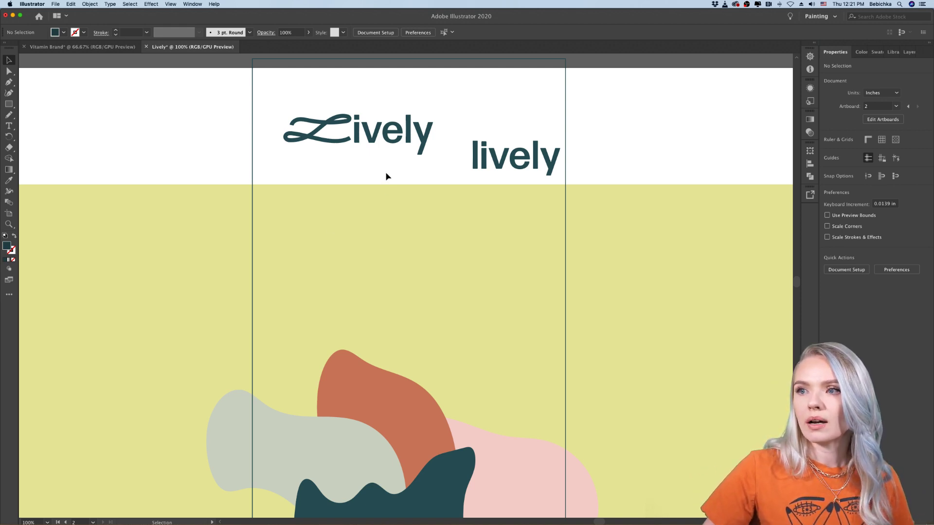
Set the font size of the lowercase "lively" text to 24 pt
scroll(386, 175, "right", 2)
left_click(493, 162)
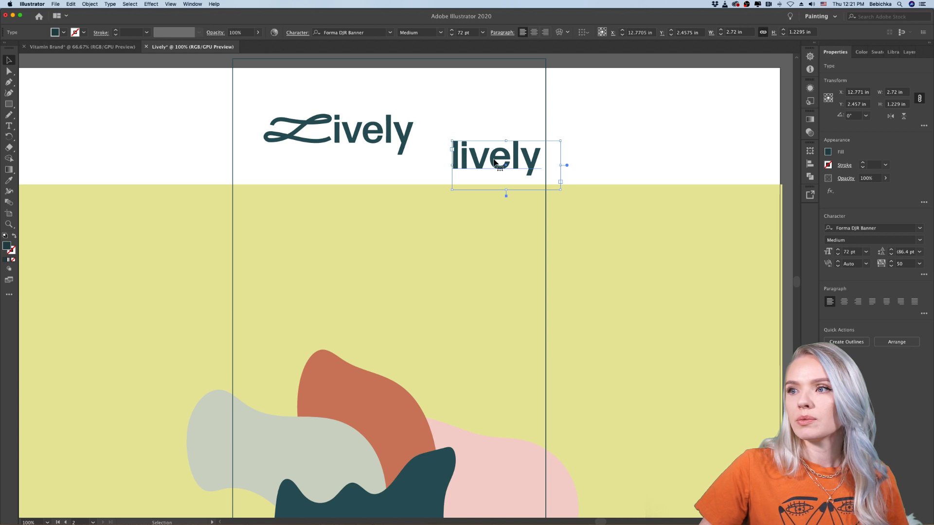
double_click(494, 162)
double_click(494, 159)
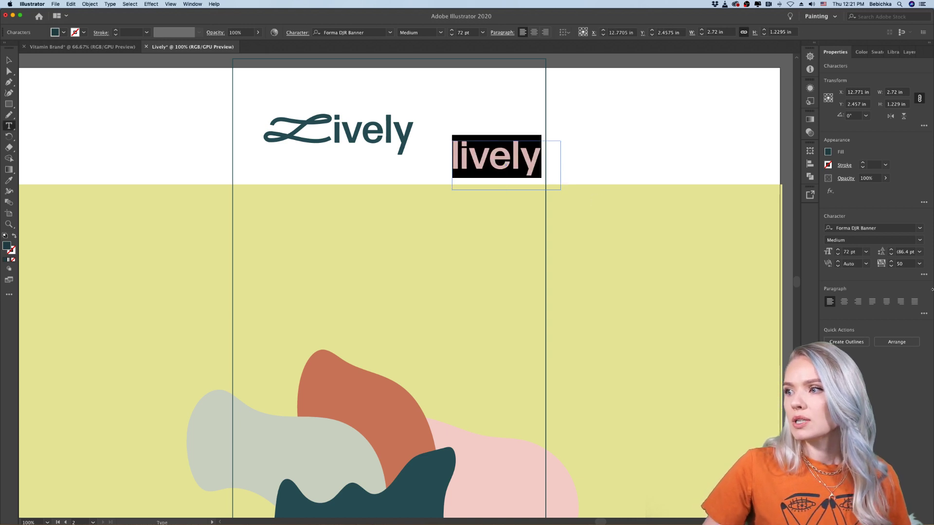
left_click(865, 251)
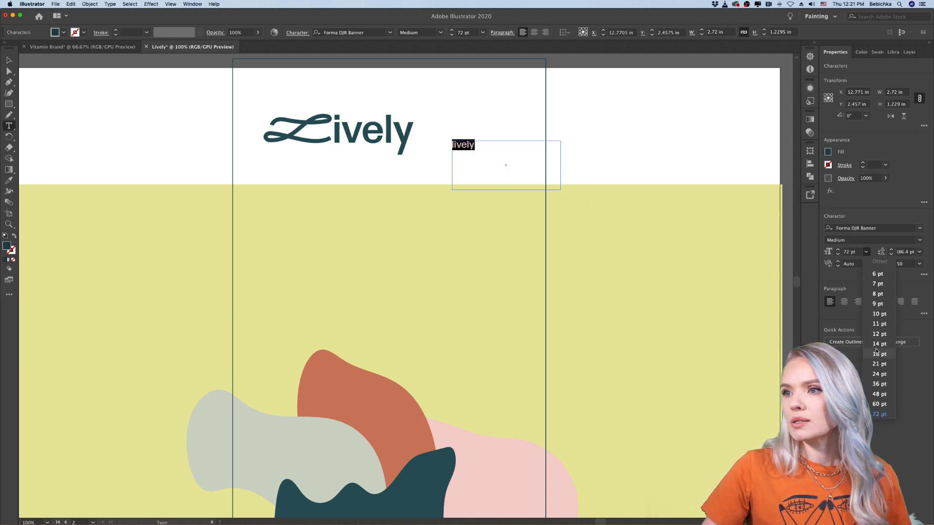
left_click(877, 373)
key("Escape")
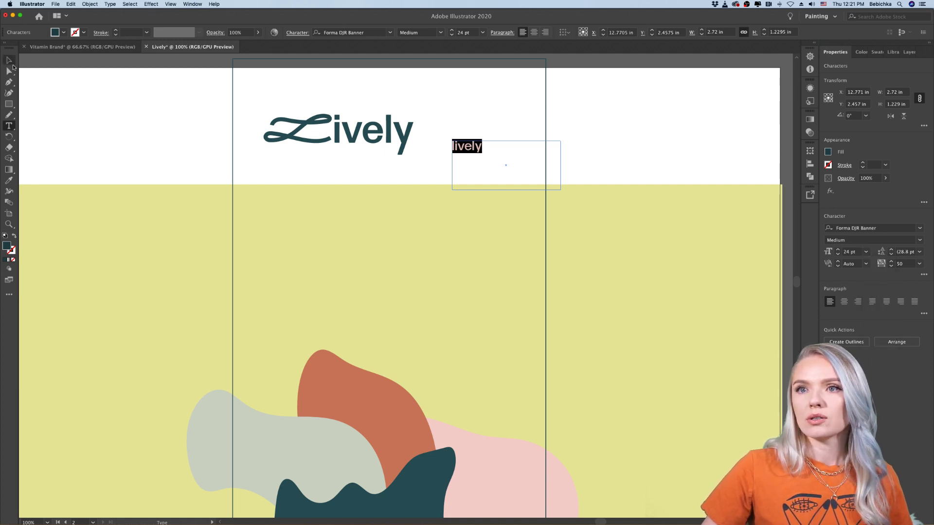
Move the small "lively" text onto the yellow area below the wordmark in the centre column, and deselect it
left_click_drag(471, 147, 289, 228)
left_click(549, 159)
key("super+minus")
key("super+minus")
key("super+minus")
key("super+minus")
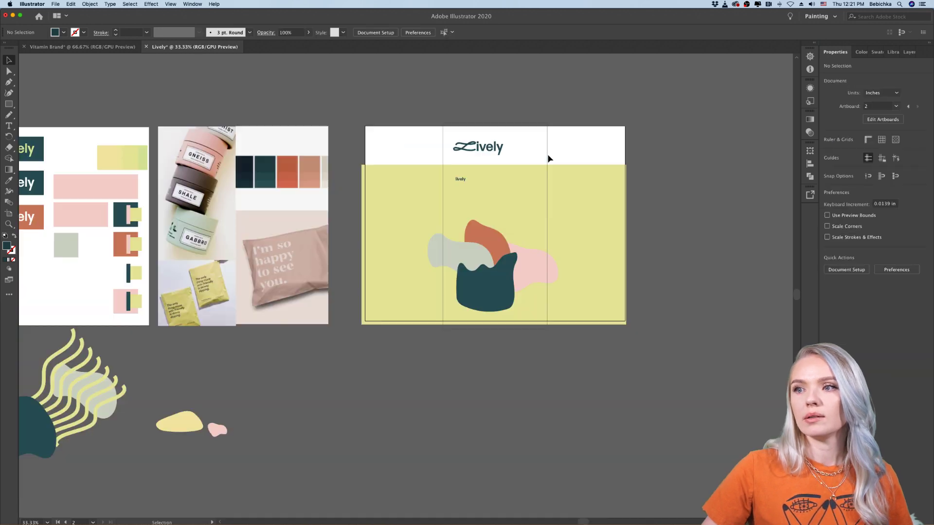
Replace the small "lively" text on the yellow area with "whole body reboot"
key("super+equal")
scroll(452, 172, "up", 4, "alt")
scroll(452, 172, "down", 1)
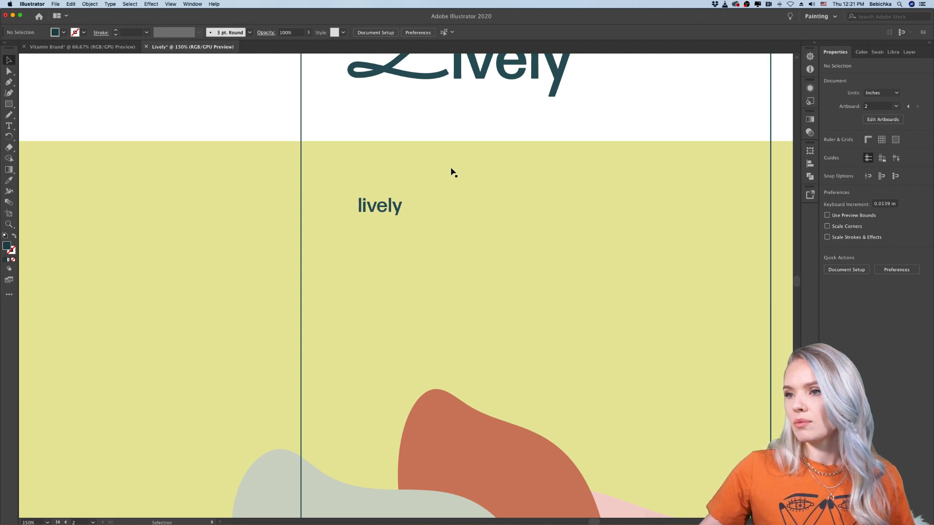
double_click(385, 206)
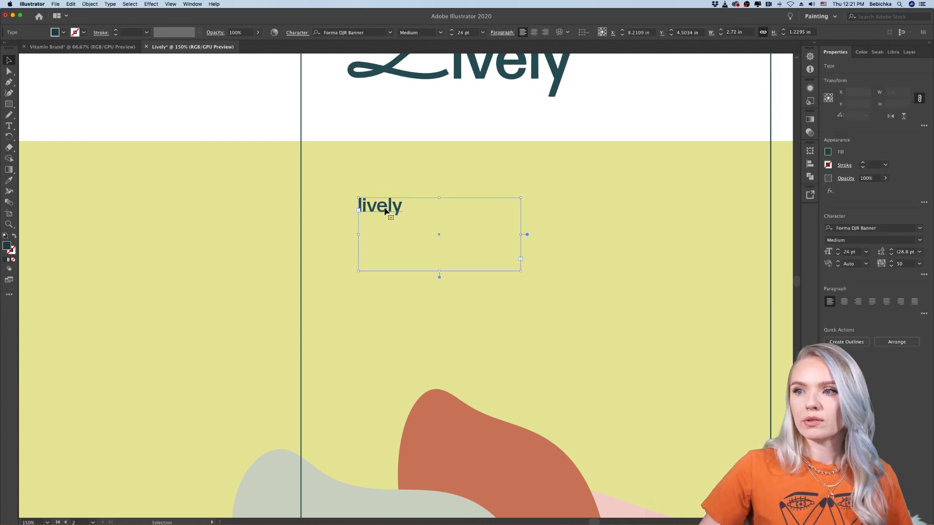
double_click(385, 206)
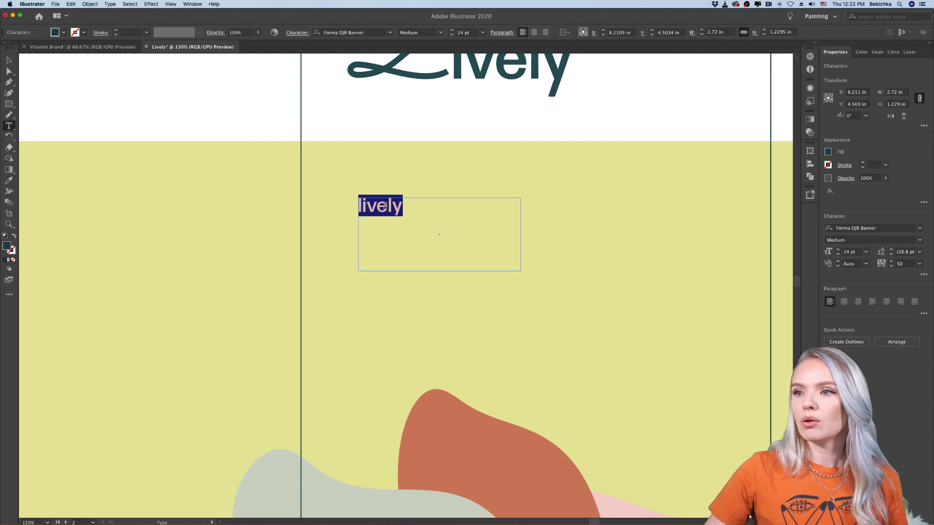
type("whole")
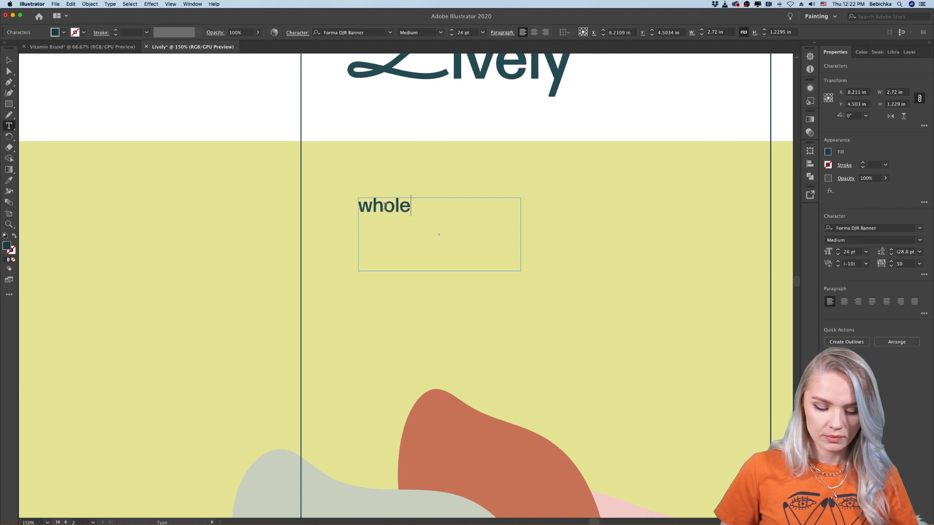
type(" body reboot")
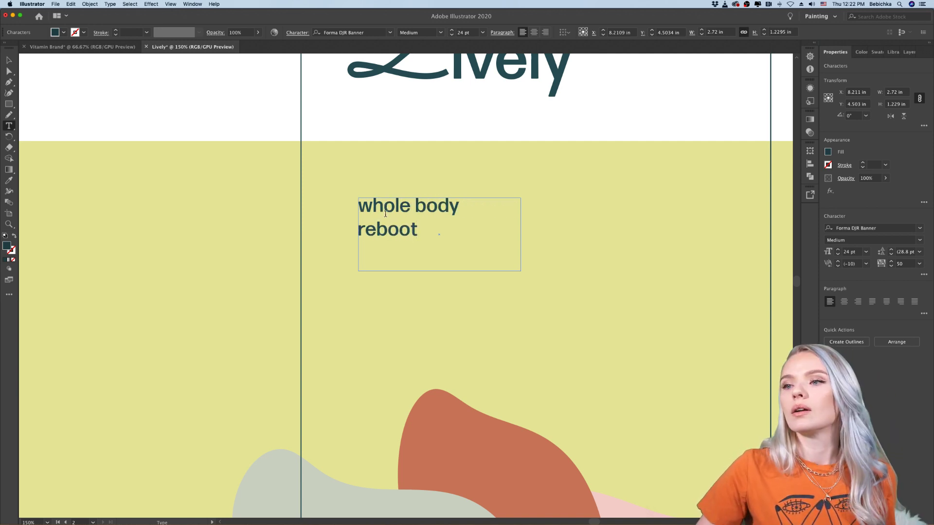
left_click(358, 230)
key("BackSpace")
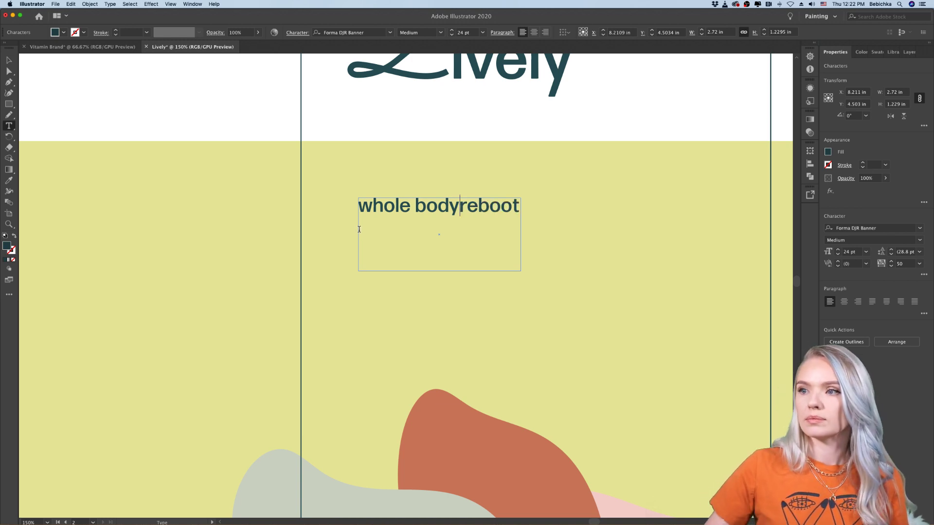
key("Return")
left_click(9, 60)
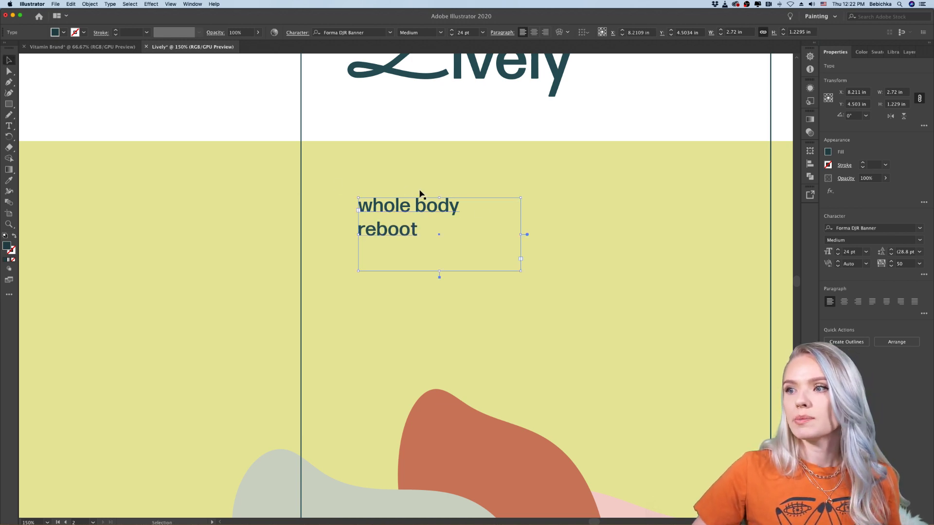
Widen the "whole body reboot" text frame to about 3.84 in so the phrase fits on one line, and deselect it
double_click(526, 234)
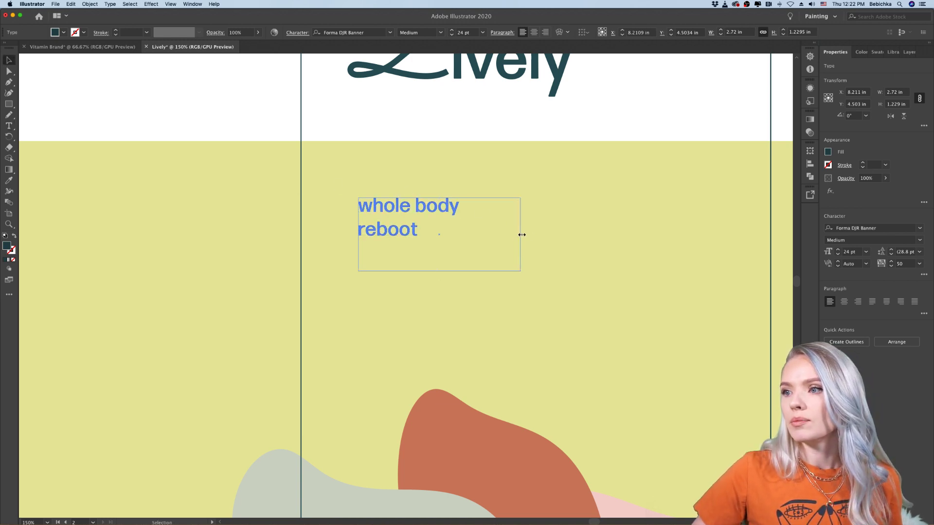
left_click(265, 122)
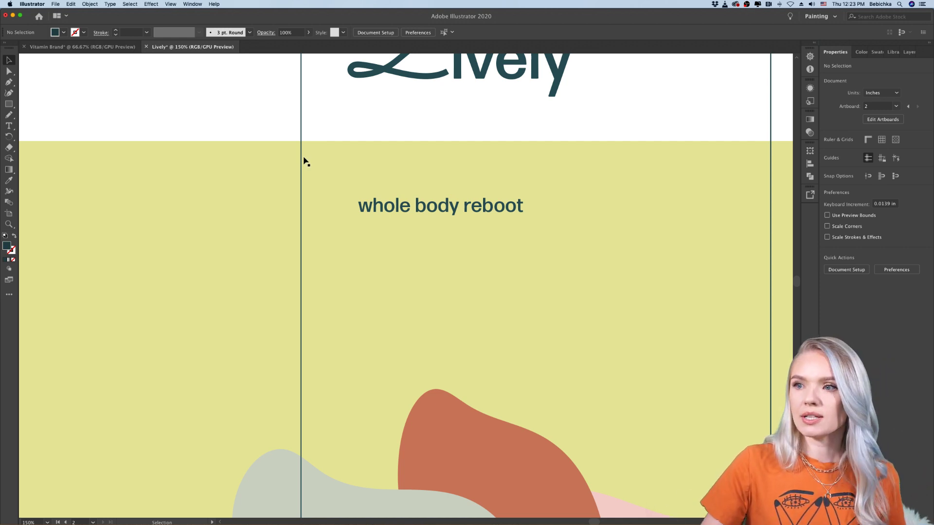
left_click(444, 211)
left_click(444, 246)
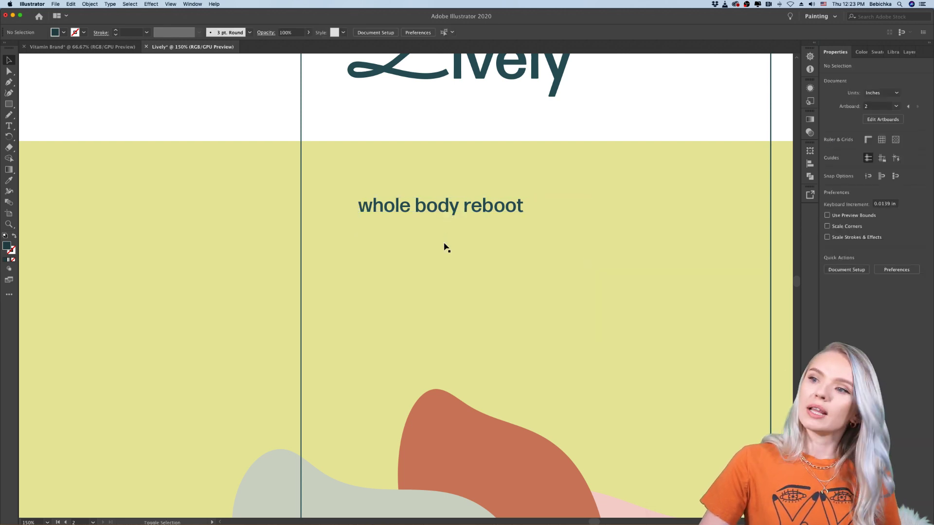
Duplicate the "whole body reboot" text just below itself and change the copy to "energize and refresh"
left_click(438, 210)
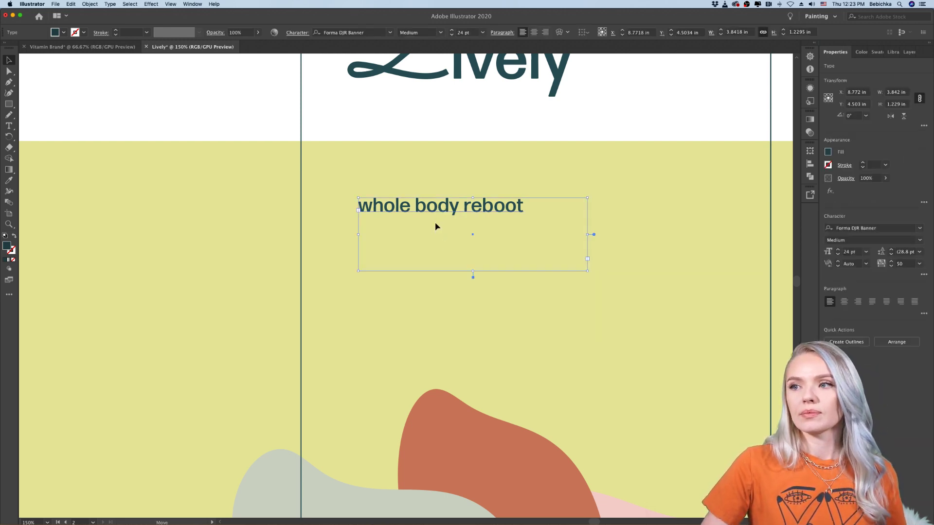
left_click_drag(438, 212, 440, 254)
double_click(439, 254)
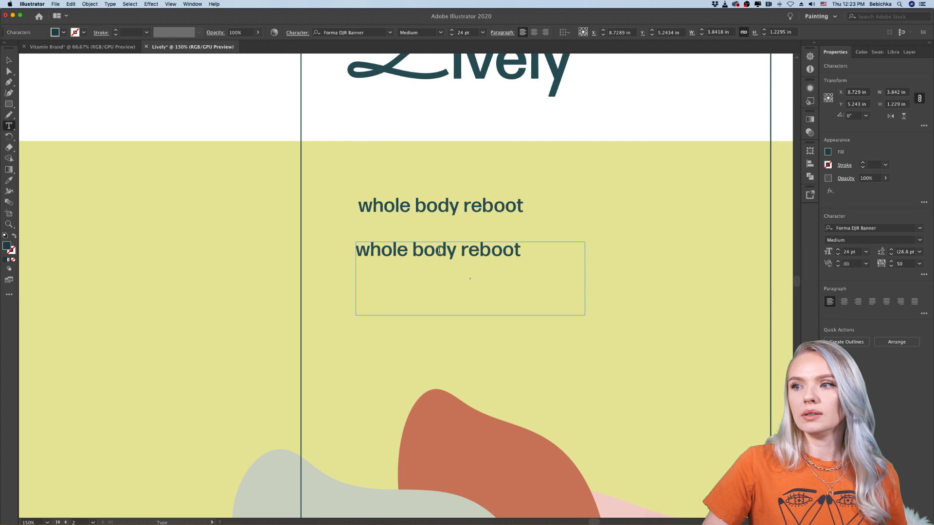
key("super+a")
type("energi")
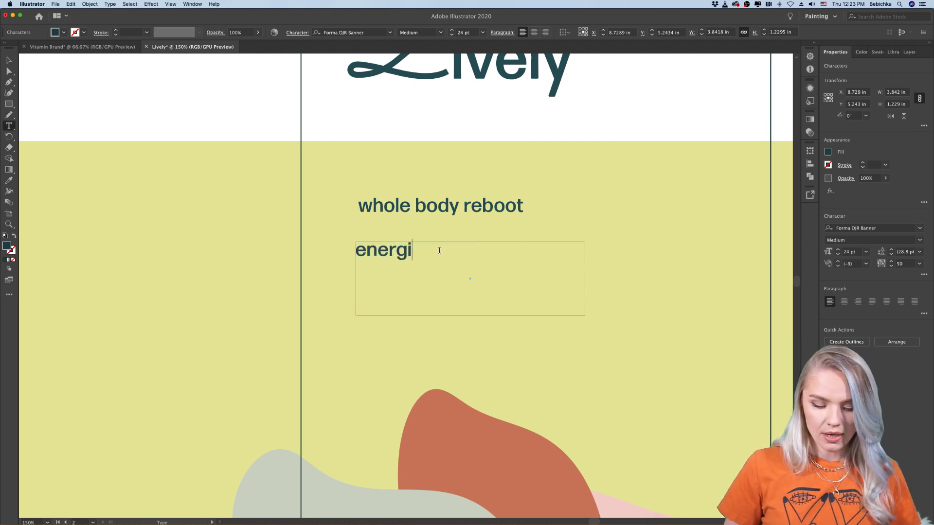
type("ze and refresh")
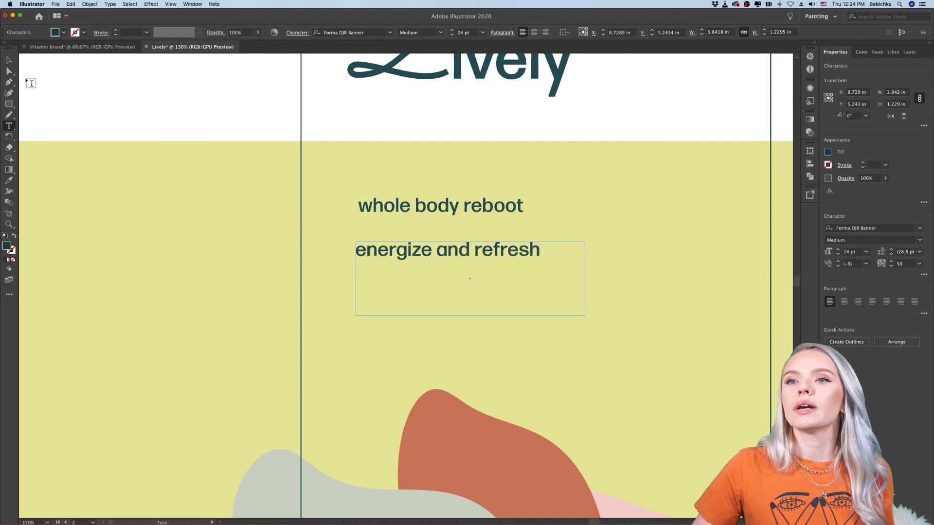
left_click(9, 59)
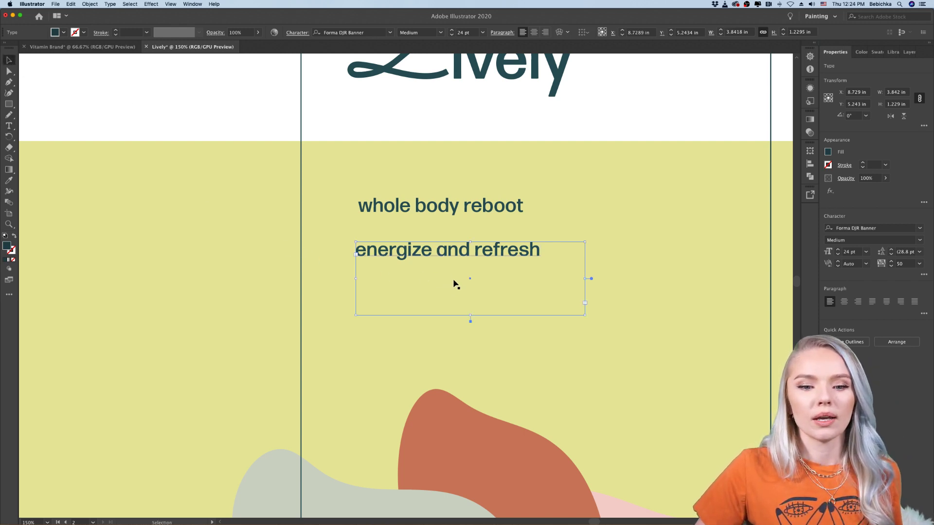
Duplicate the "energize and refresh" text further down, change the copy to "girl power", and deselect it
left_click_drag(472, 256, 470, 319)
key("t")
triple_click(443, 314)
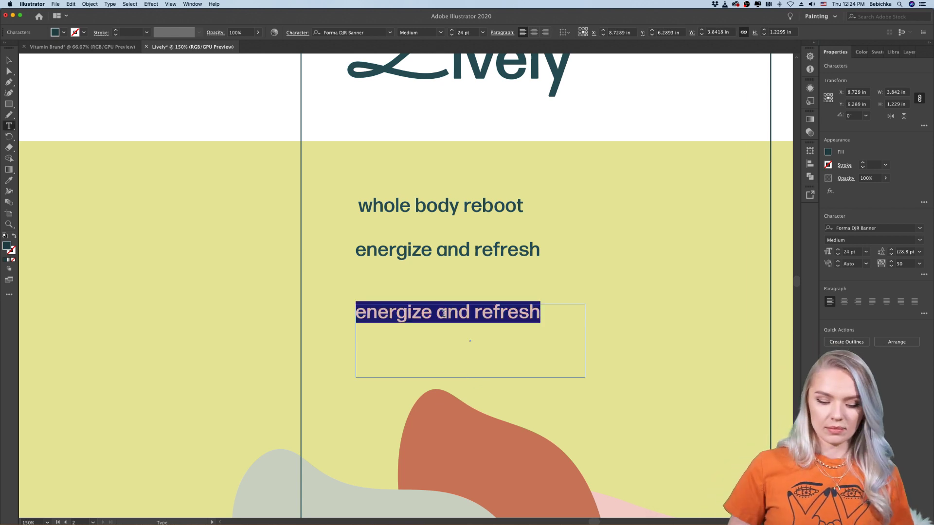
type("girl power")
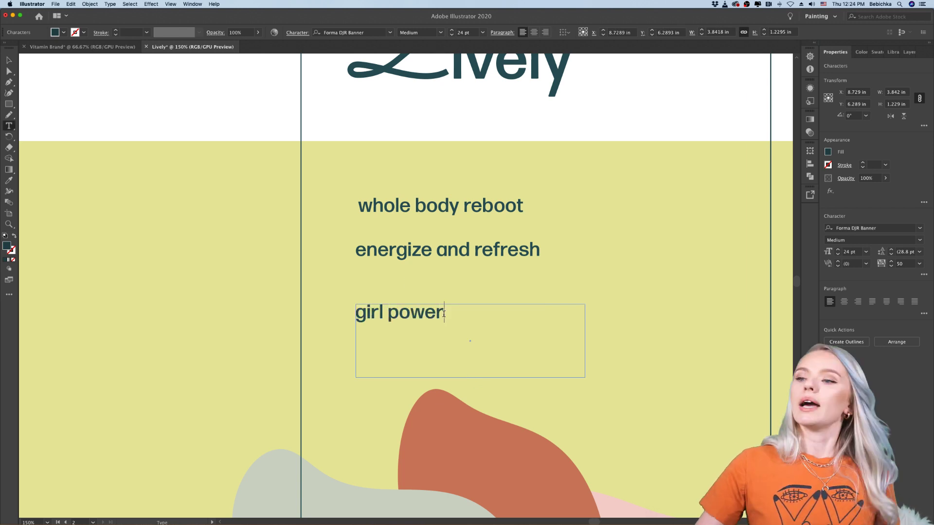
key("Escape")
left_click(136, 110)
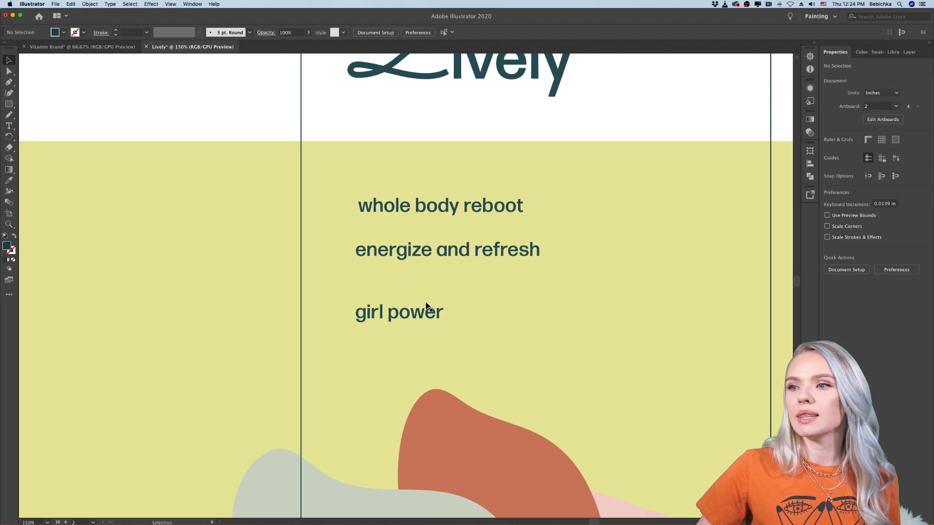
Shorten the text frames of the three phrases to fit their single lines, making the "whole body reboot" frame about 0.48 in high
left_click(423, 258)
left_click_drag(470, 320, 471, 275)
left_click(454, 366)
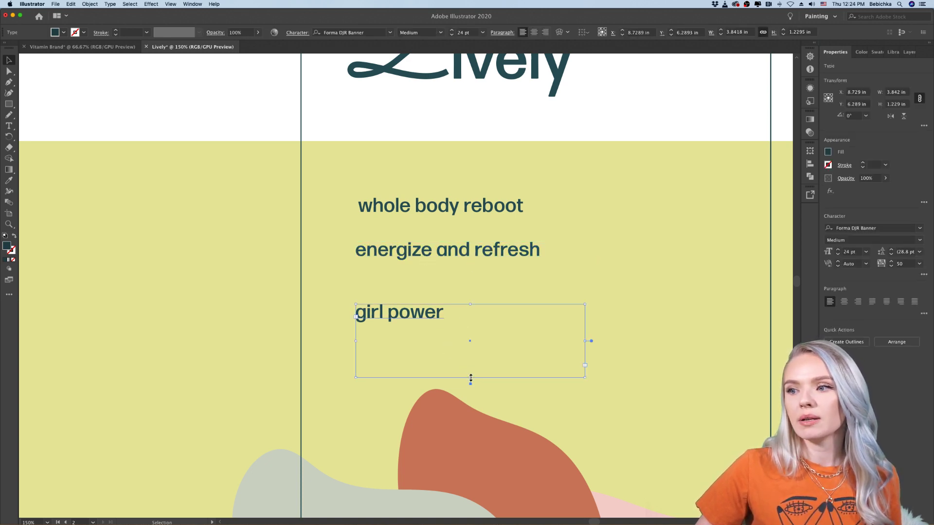
left_click_drag(470, 378, 469, 340)
left_click(438, 211)
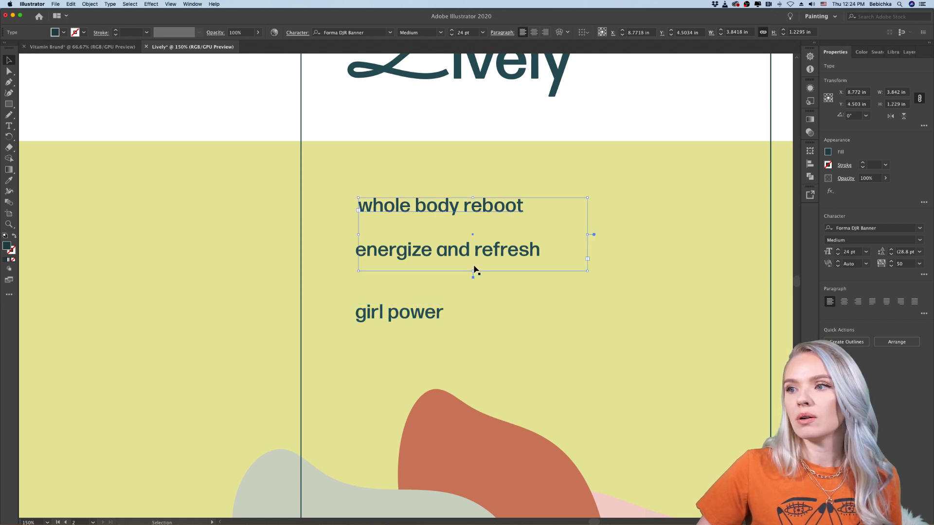
left_click_drag(473, 270, 473, 226)
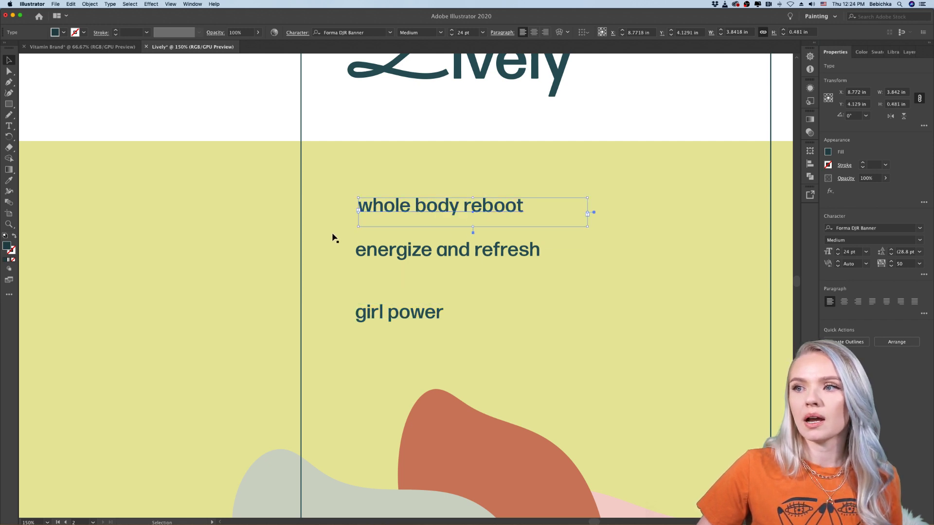
Deselect the "whole body reboot" text frame
left_click(334, 127)
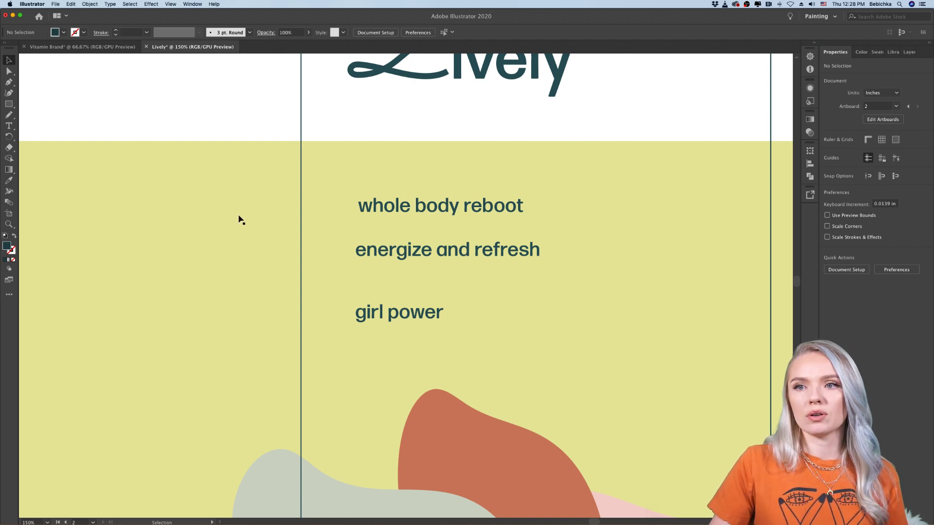
scroll(243, 248, "right", 2)
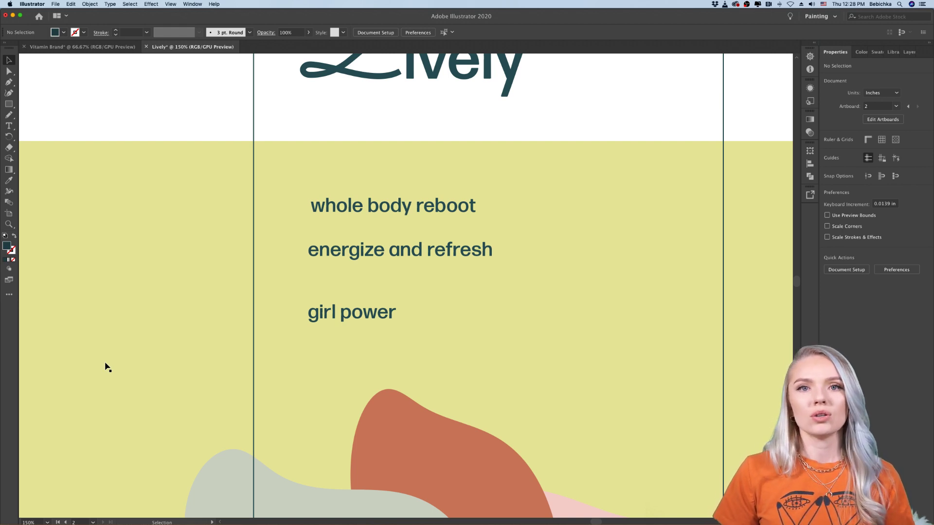
scroll(107, 367, "up", 3)
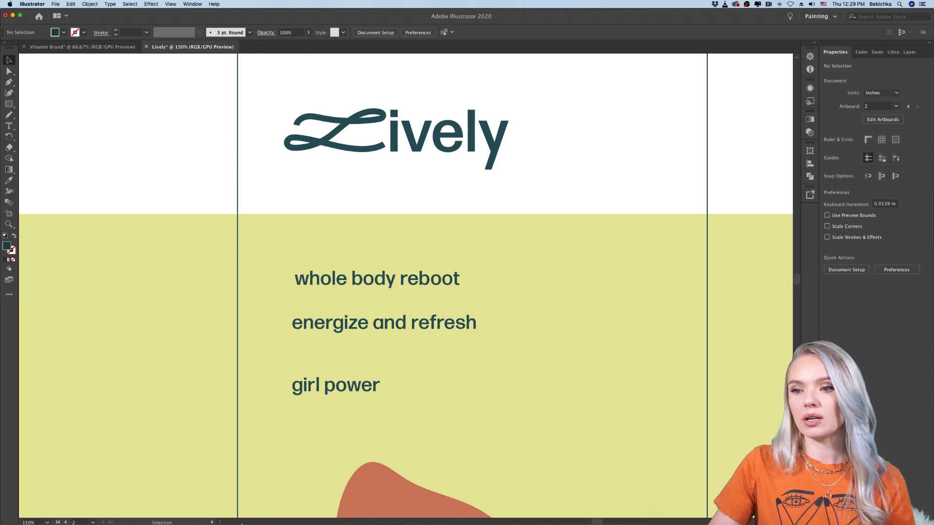
Switch to Chrome and open unsplash.com in place of the Adobe Color trends page
mouse_move(241, 524)
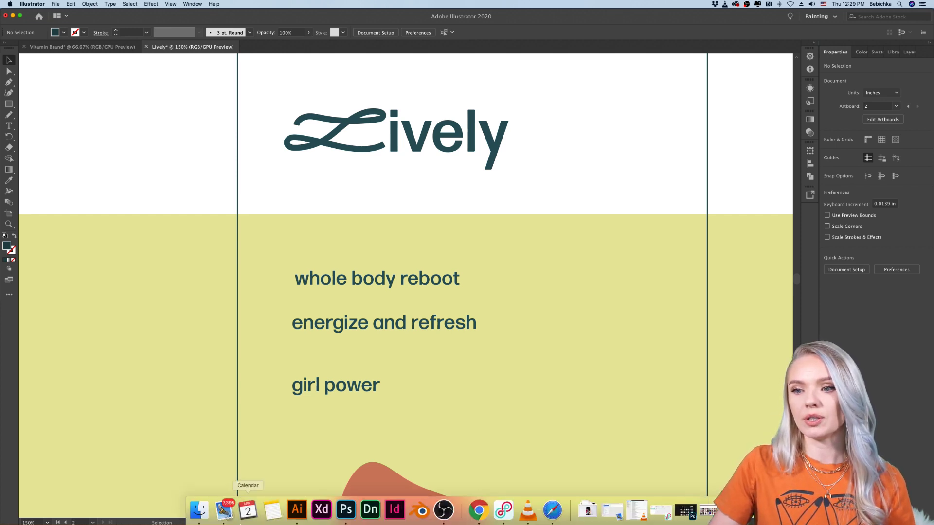
left_click(478, 510)
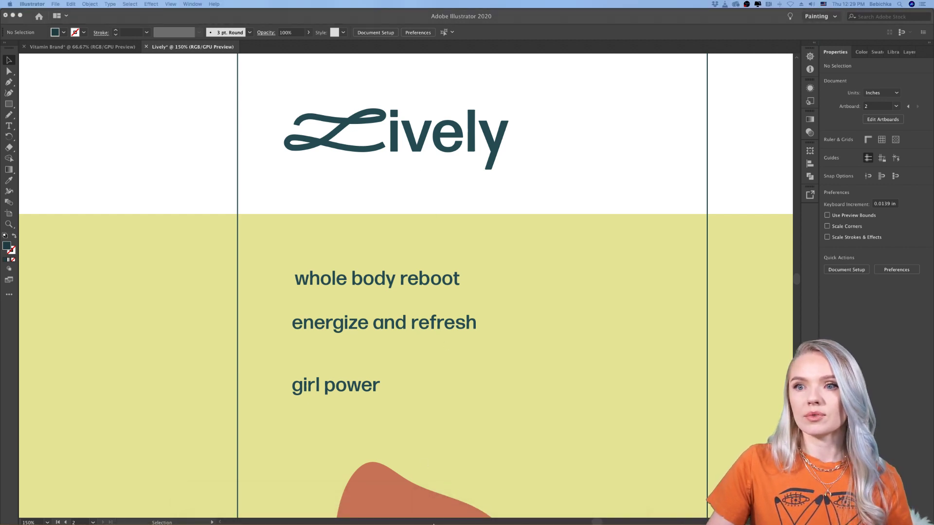
mouse_move(433, 524)
left_click(477, 510)
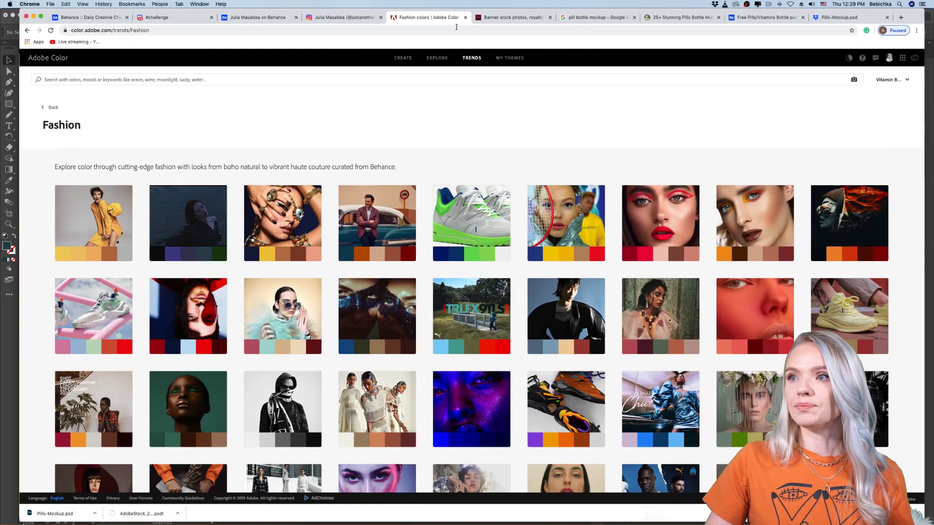
left_click(453, 30)
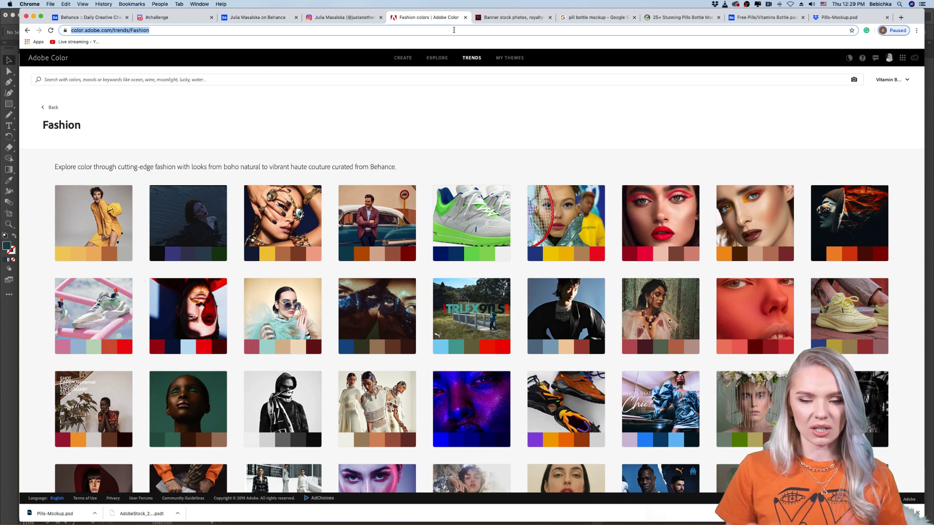
type("unsplas")
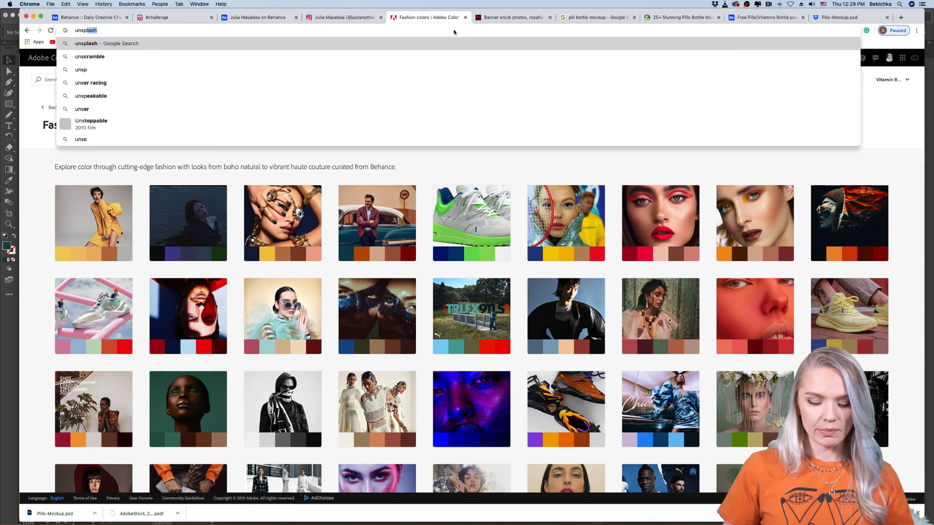
type("h.com")
key("Return")
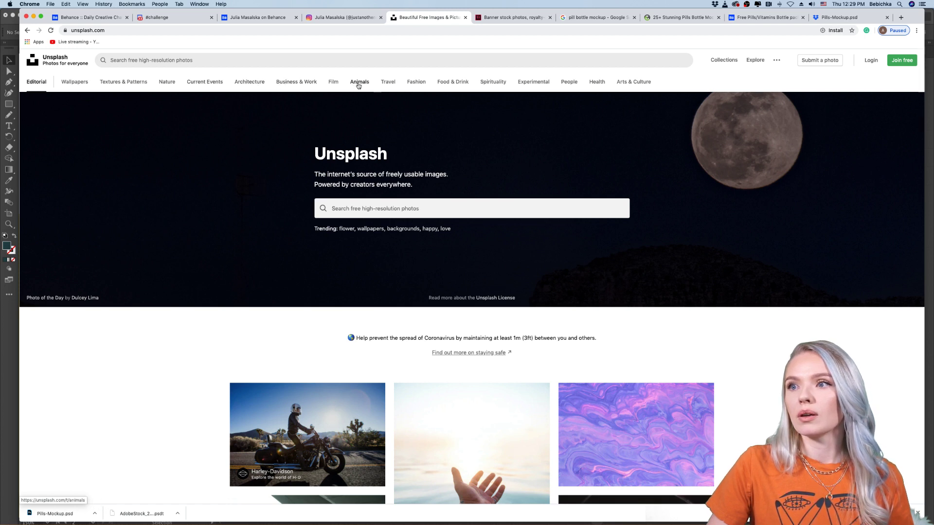
Browse the Travel photo category on Unsplash for freely usable images
left_click(388, 83)
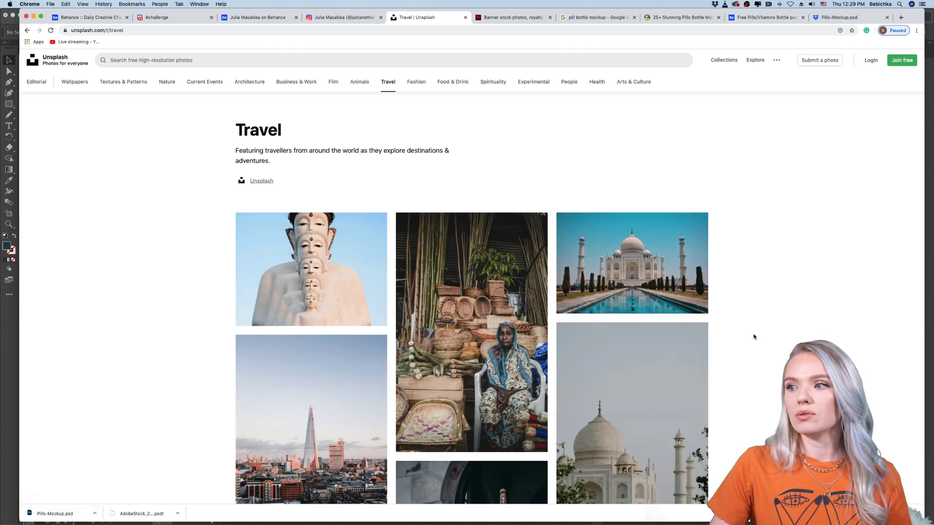
scroll(753, 337, "down", 8)
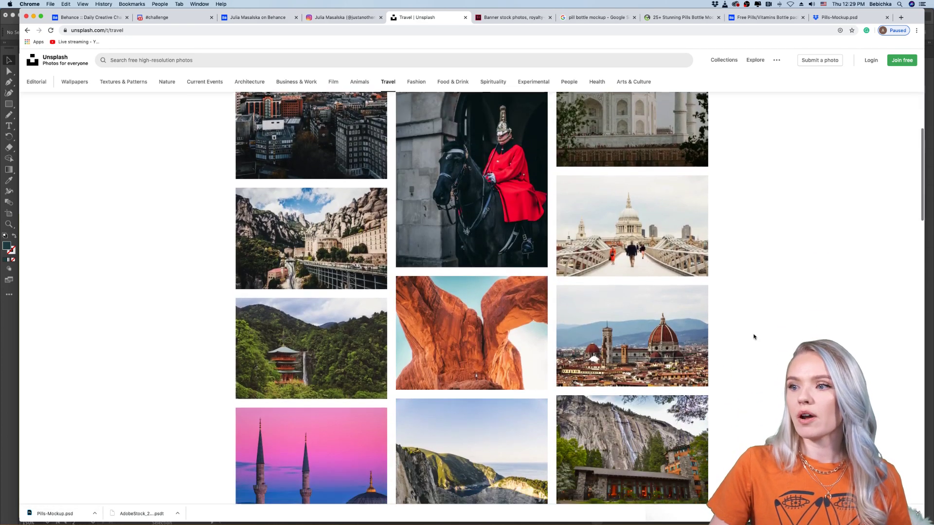
scroll(753, 336, "down", 10)
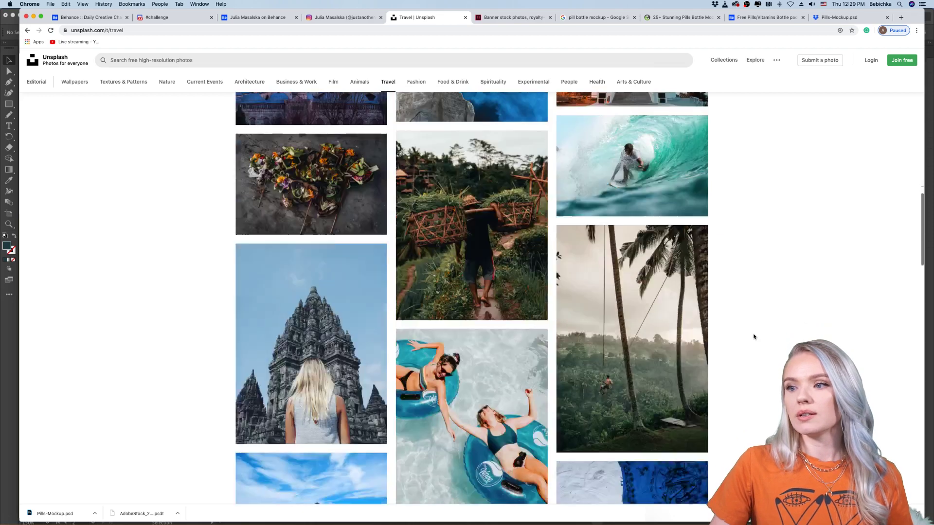
scroll(753, 336, "down", 5)
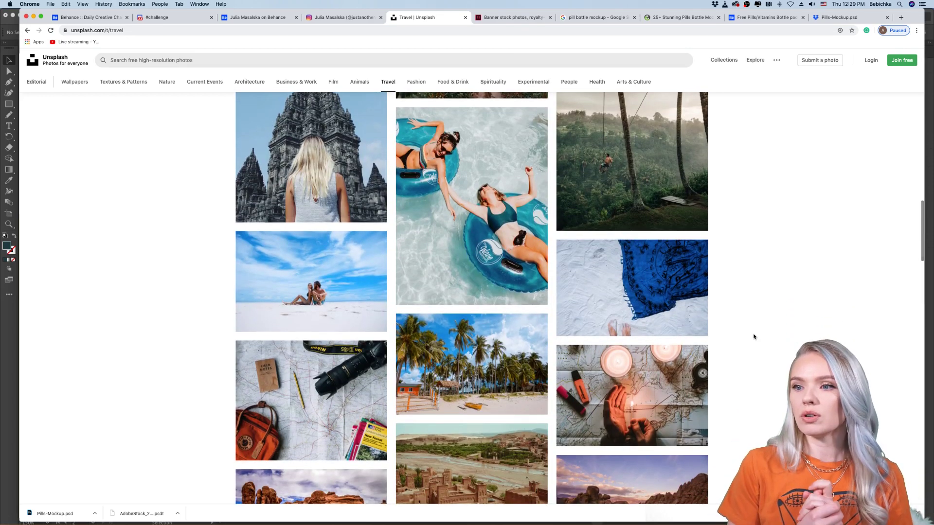
scroll(753, 336, "down", 4)
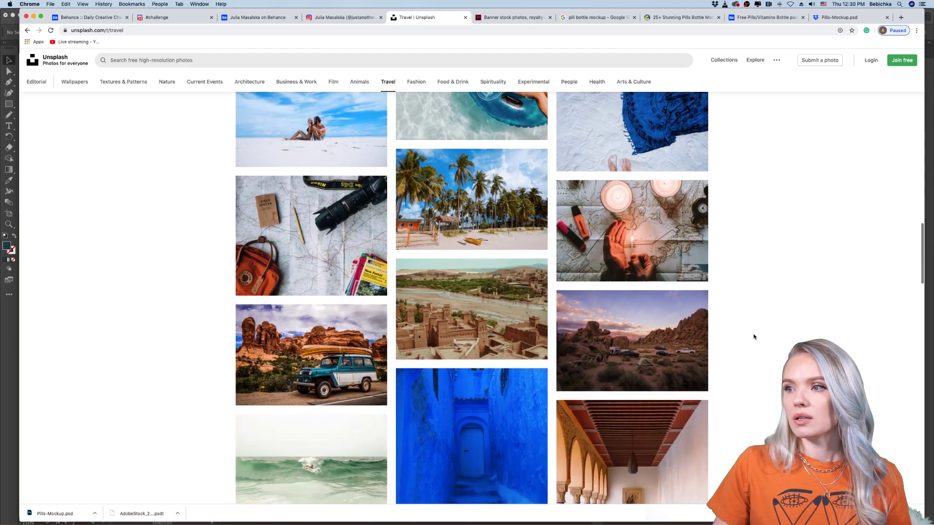
scroll(753, 336, "down", 5)
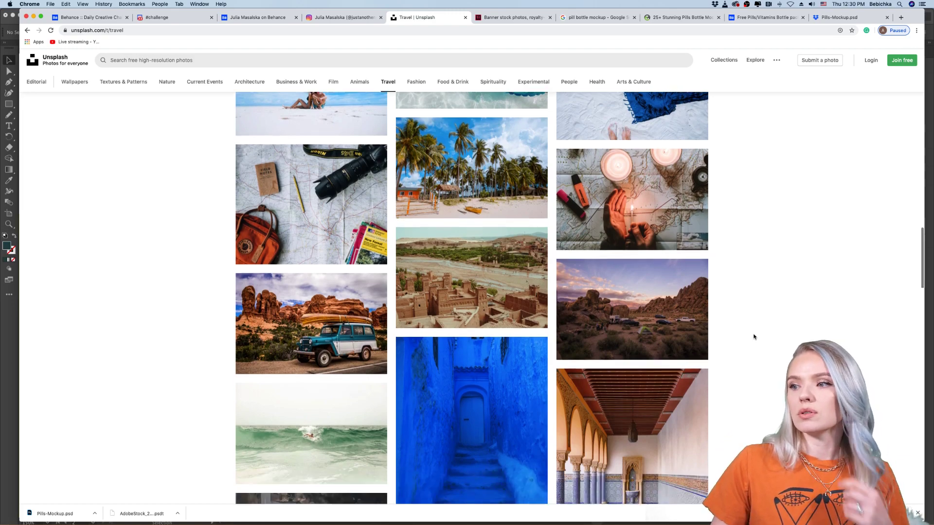
scroll(753, 337, "up", 11)
scroll(753, 337, "up", 15)
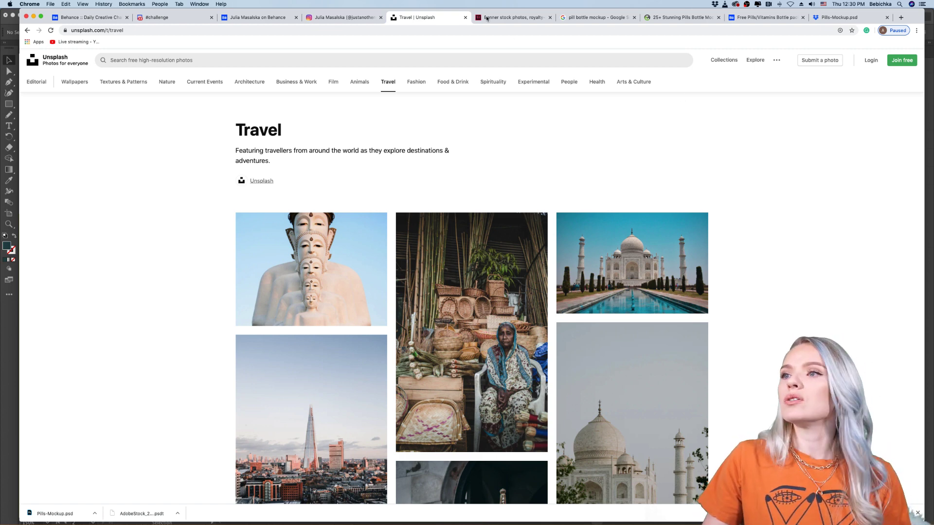
Go to the Adobe Stock photos section and search its images for "fashion"
left_click(501, 20)
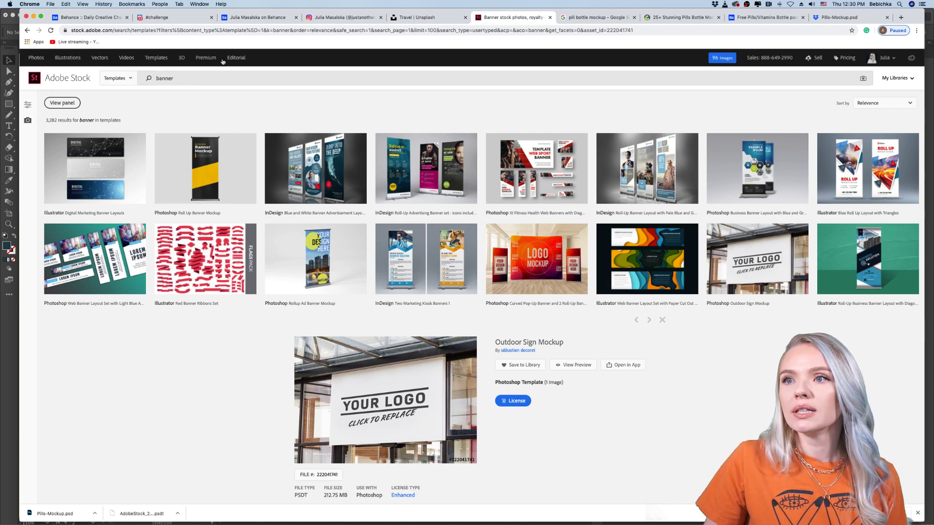
left_click(37, 59)
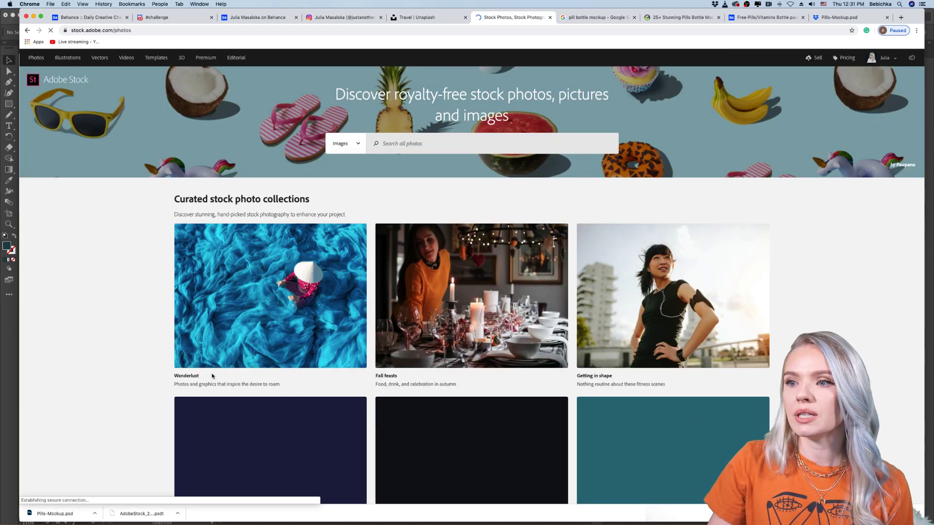
left_click(393, 144)
type("fashion")
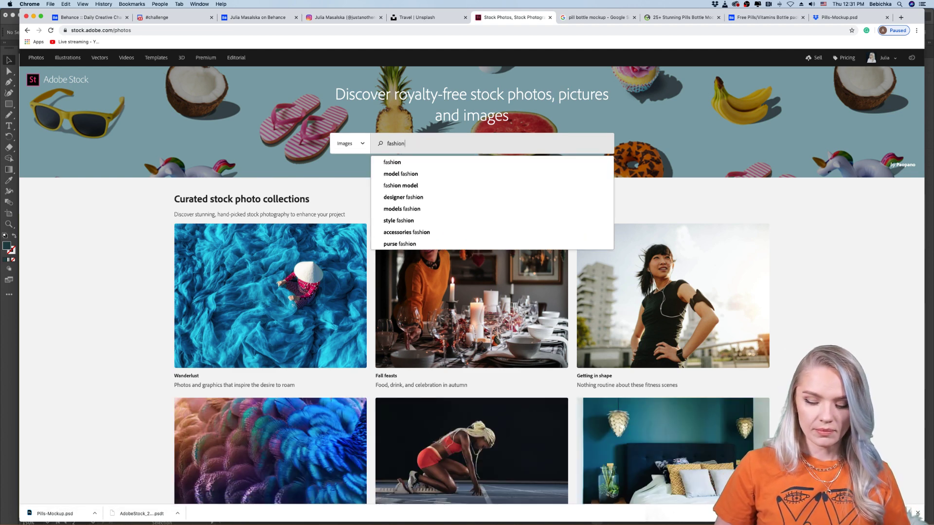
key("Return")
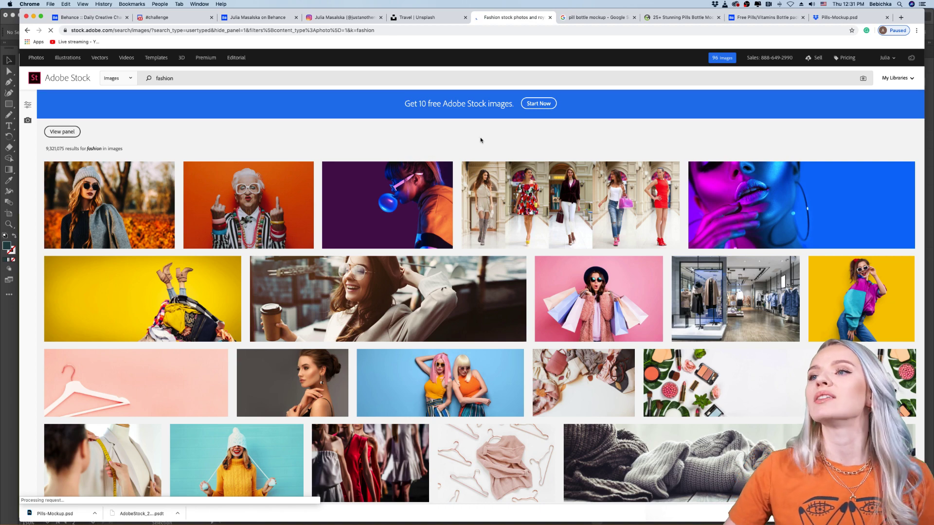
Look through the Adobe Stock photo results for "fashion"
left_click(442, 18)
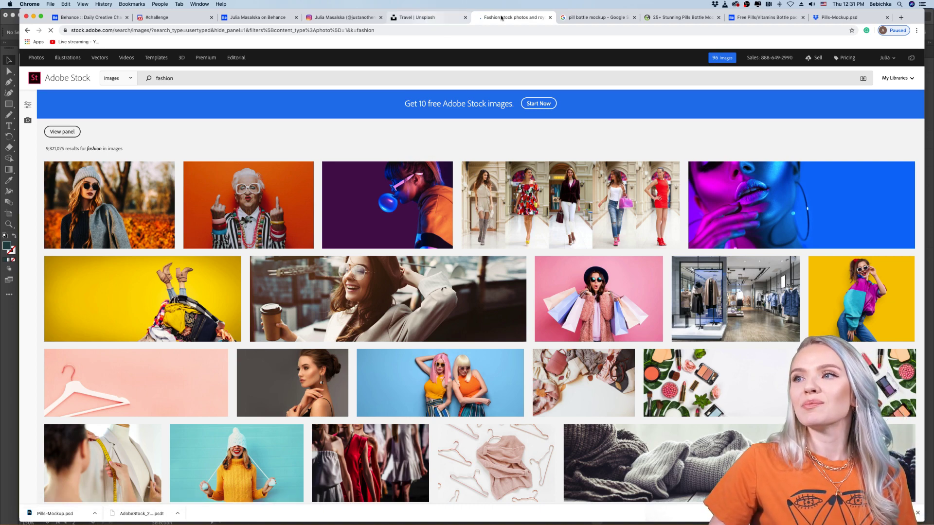
left_click(501, 19)
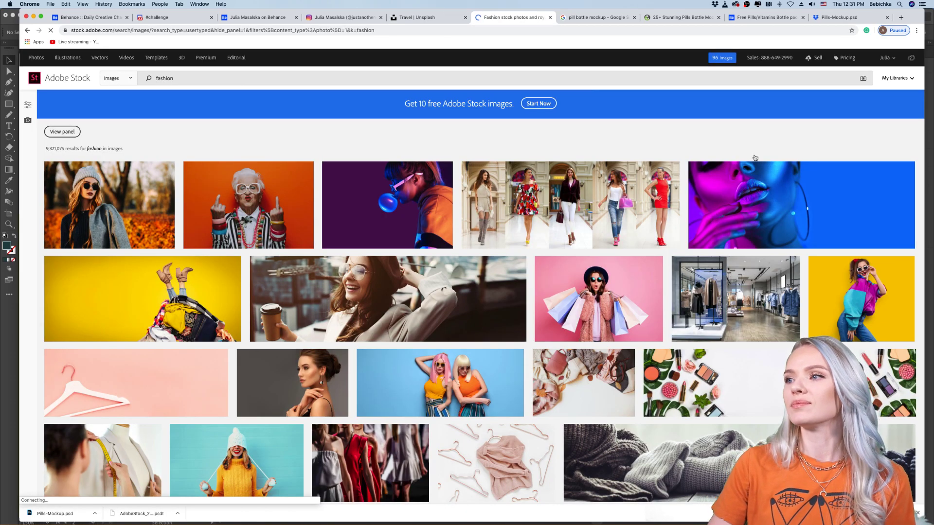
scroll(683, 150, "down", 5)
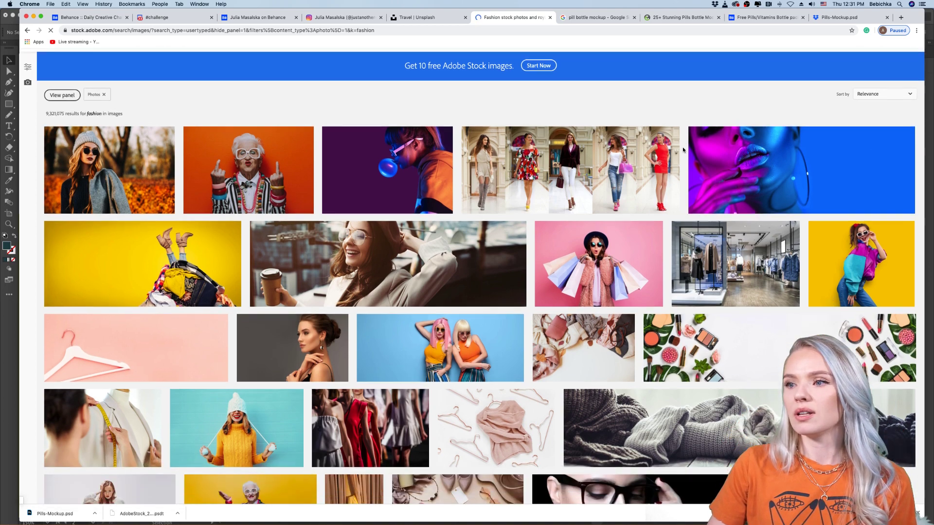
scroll(682, 150, "down", 5)
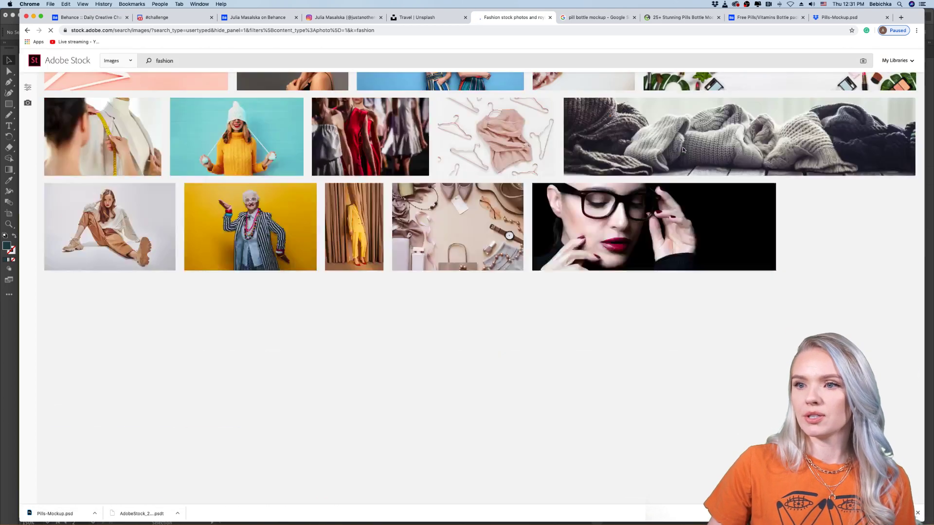
scroll(683, 150, "up", 3)
scroll(683, 150, "up", 3)
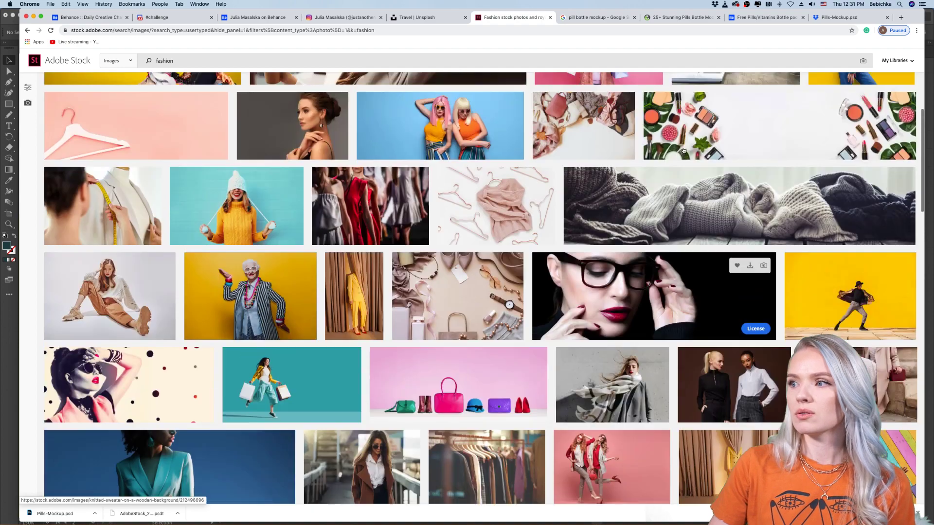
scroll(683, 150, "down", 3)
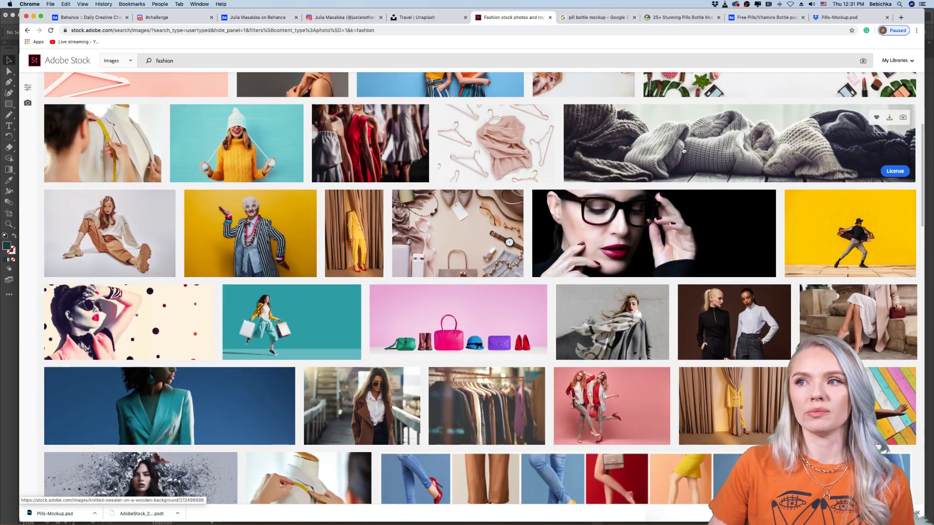
scroll(683, 151, "up", 8)
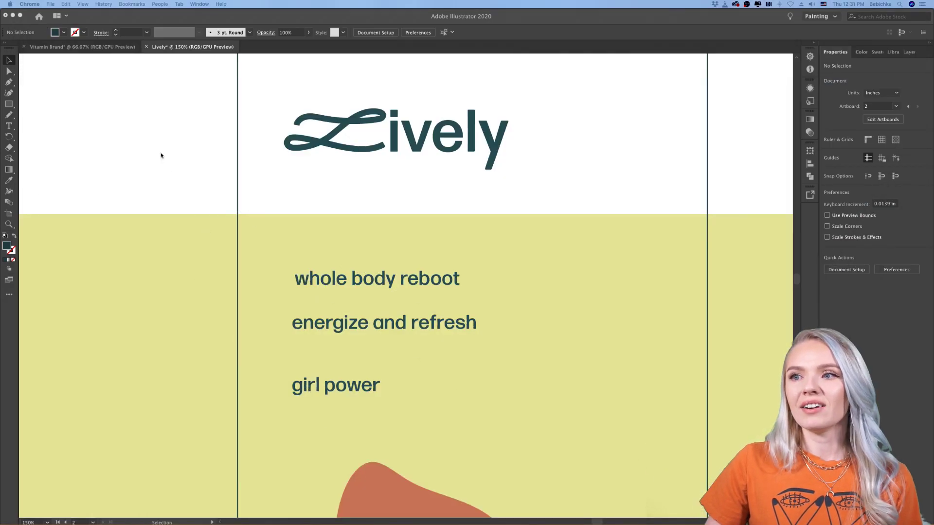
Switch back to Illustrator, move the "girl power" text up to even out the spacing of the three phrases, and deselect it
left_click(160, 156)
left_click(350, 389)
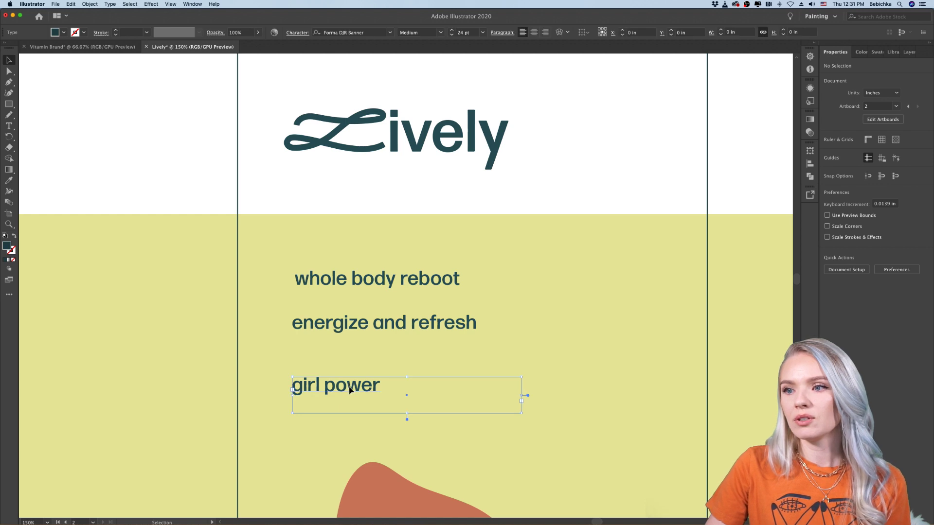
left_click_drag(350, 389, 352, 370)
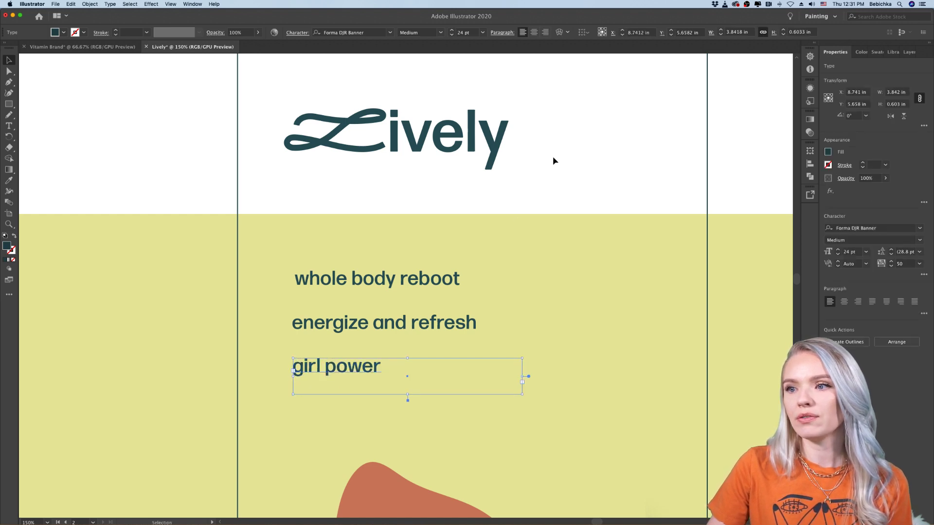
left_click(552, 157)
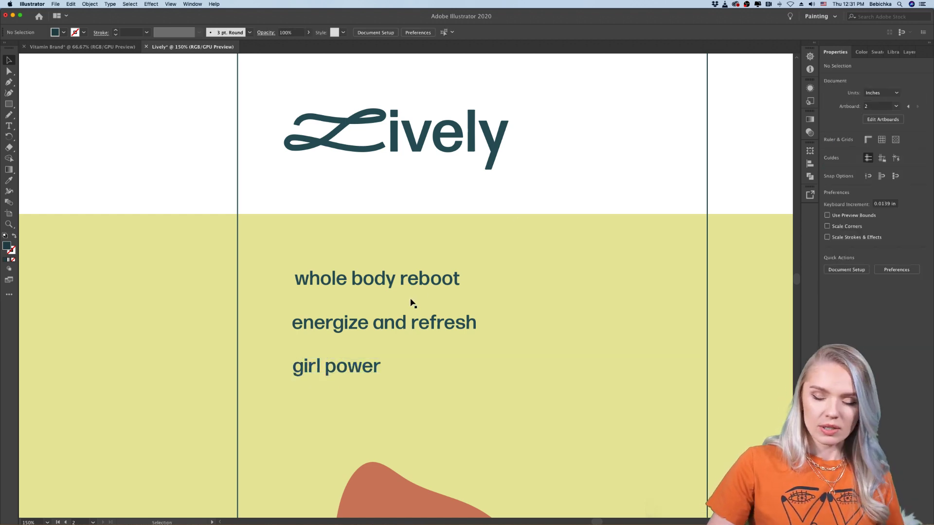
Duplicate Artboard 2 with its packaging artwork twice, placing the copies in a row to its right, and leave artboard editing
key("super+minus")
scroll(411, 303, "right", 5)
scroll(411, 303, "down", 2)
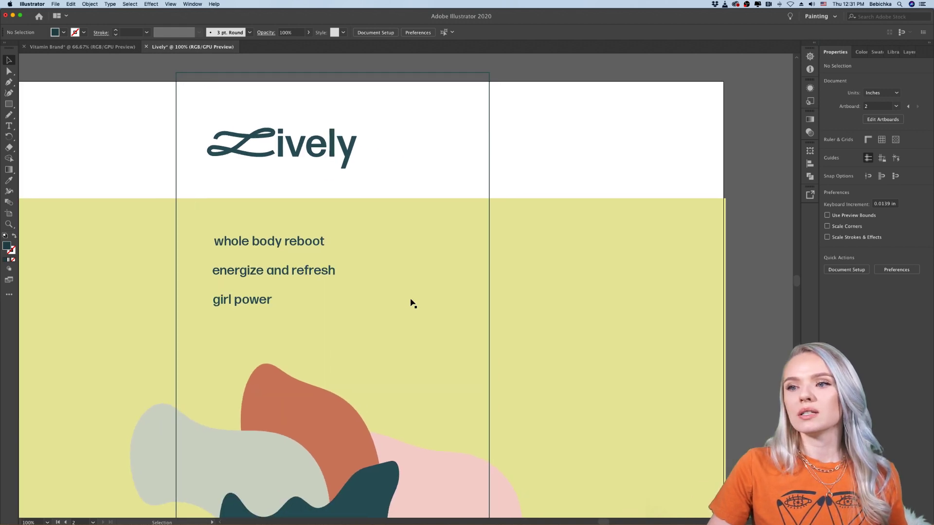
key("super+minus")
key("super+minus")
scroll(411, 303, "right", 3)
key("super+minus")
key("super+minus")
key("super+minus")
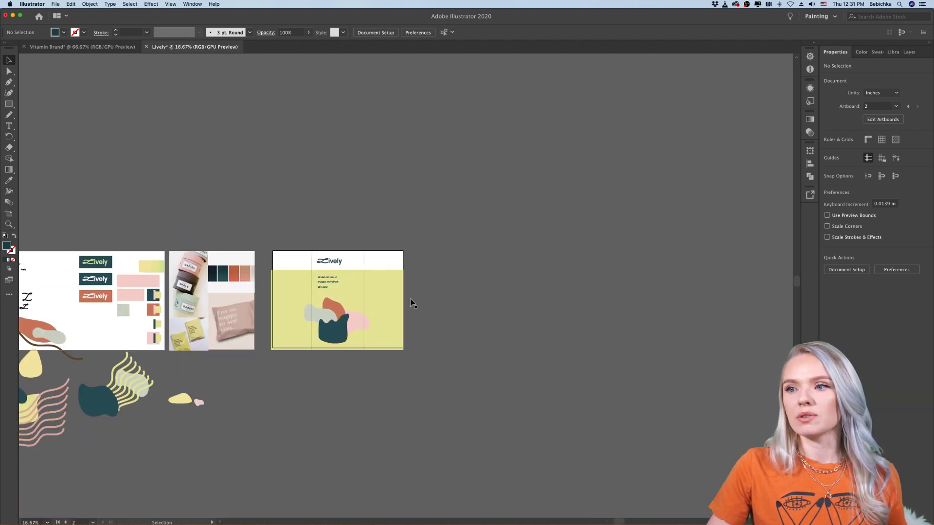
scroll(411, 303, "right", 2)
left_click(9, 213)
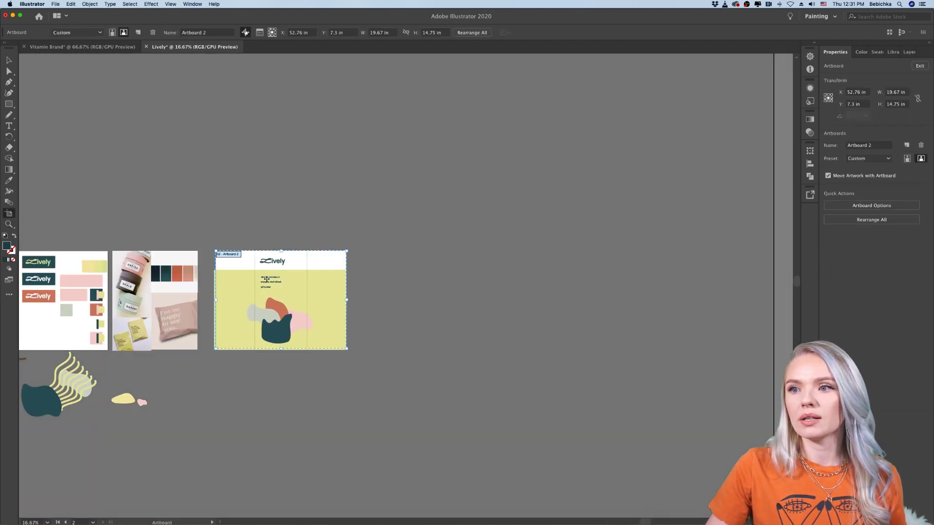
left_click_drag(246, 286, 432, 287)
left_click_drag(386, 285, 537, 285)
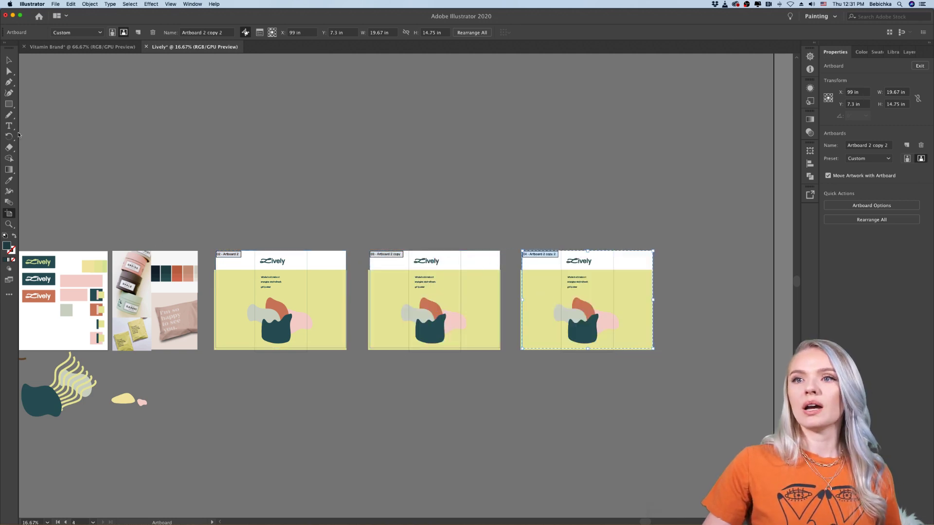
left_click(9, 60)
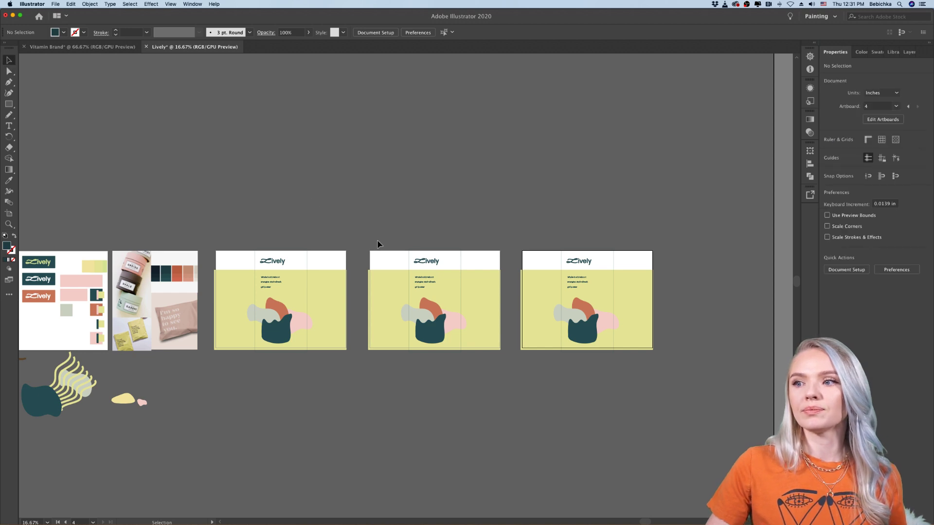
Recolor the background rectangle of the middle packaging layout on Artboard 3 with the pink sampled from the brand color blocks
scroll(378, 243, "left", 2)
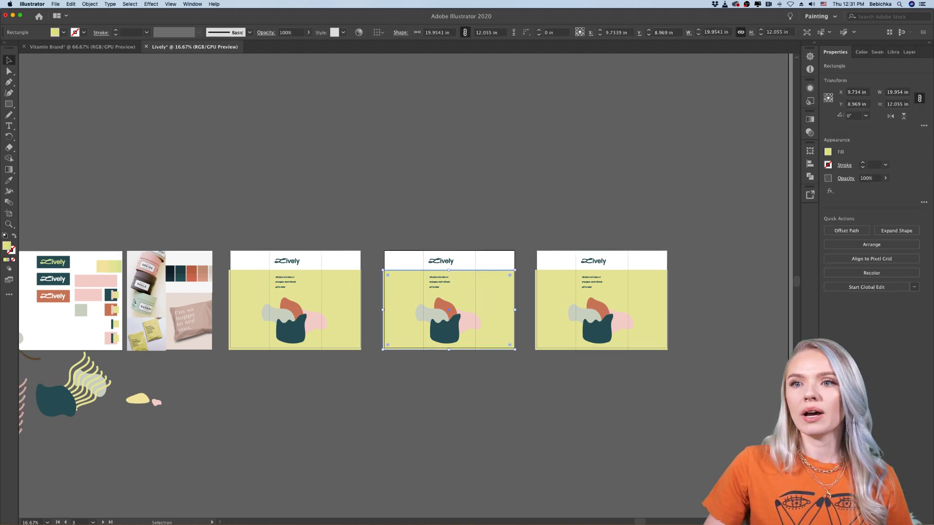
left_click(9, 180)
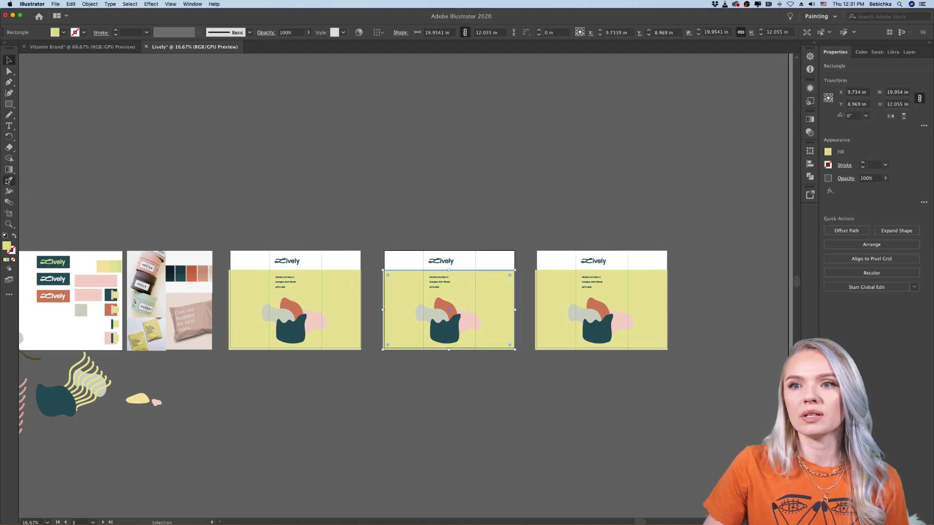
left_click(89, 279)
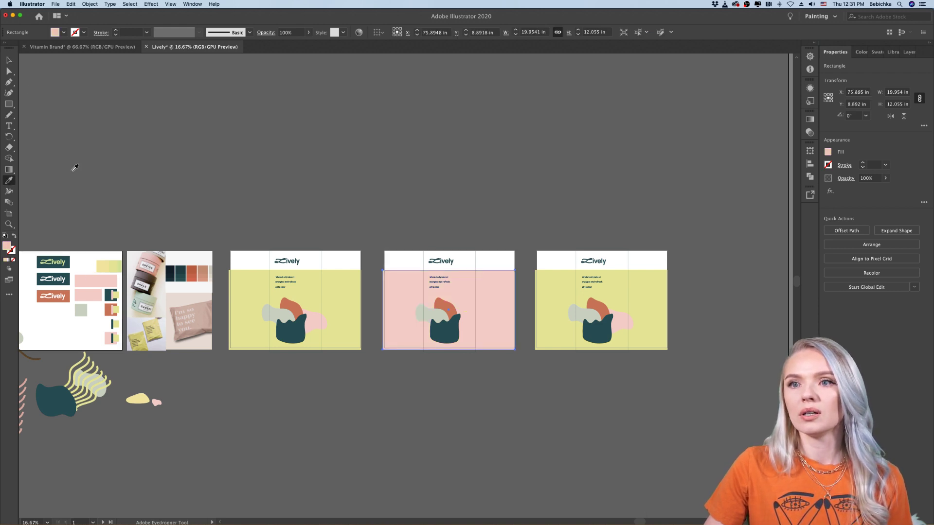
Recolor Artboard 4's yellow background, sampling terracotta first and settling on the sage green brand color block, and deselect it
left_click(9, 60)
left_click(548, 299)
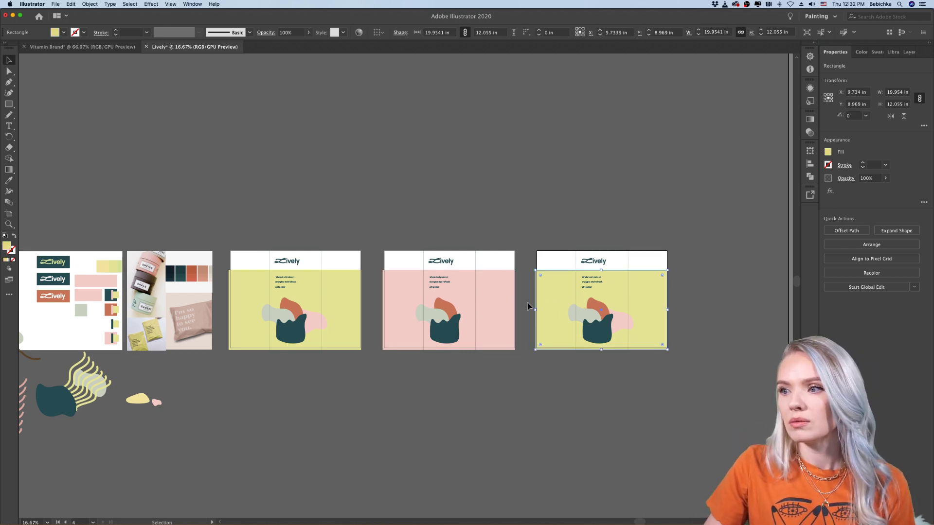
left_click(6, 180)
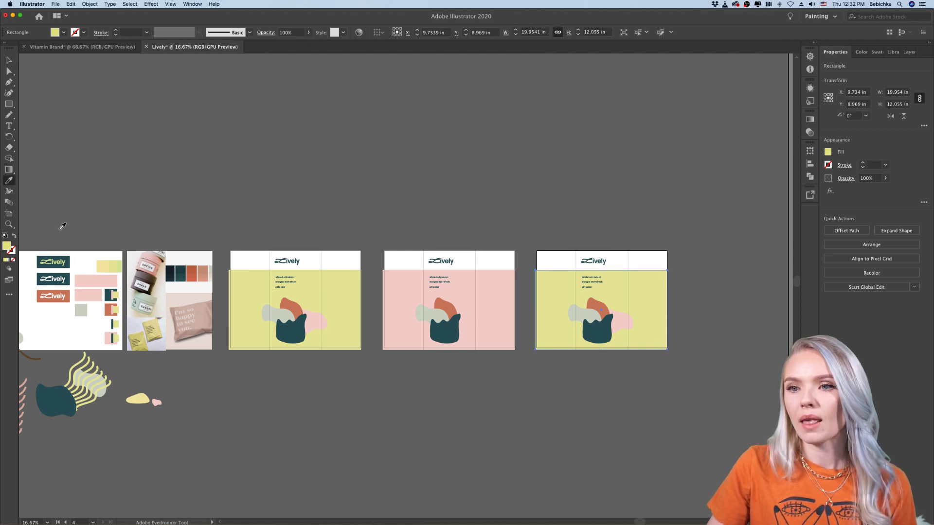
left_click(43, 291)
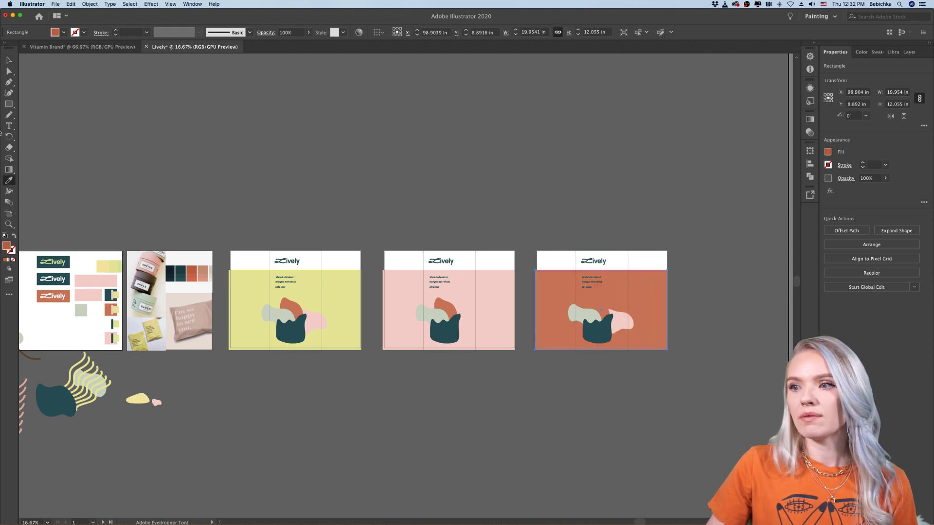
scroll(113, 215, "left", 5)
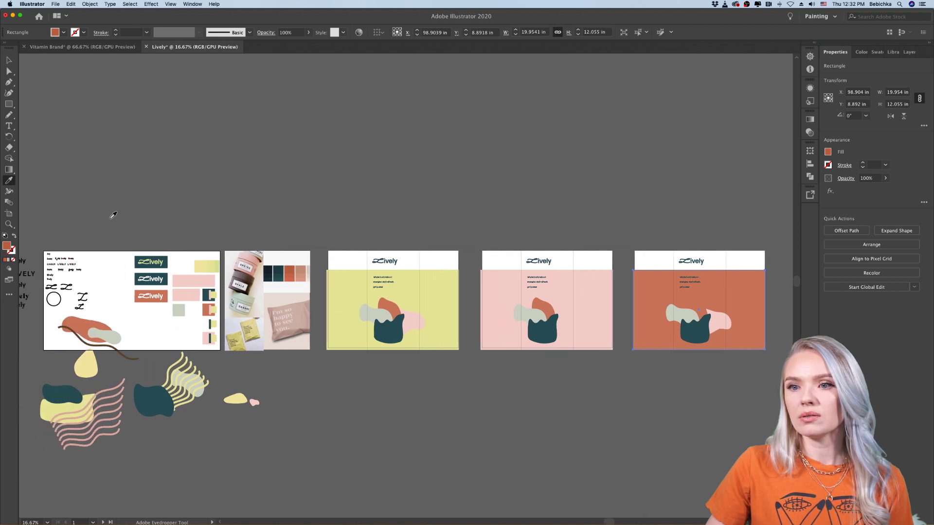
left_click(141, 308)
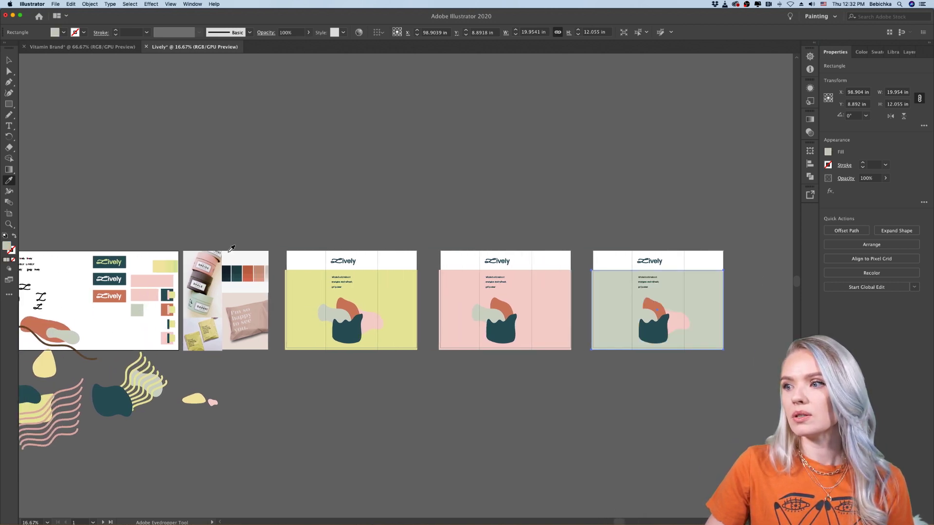
scroll(276, 202, "right", 8)
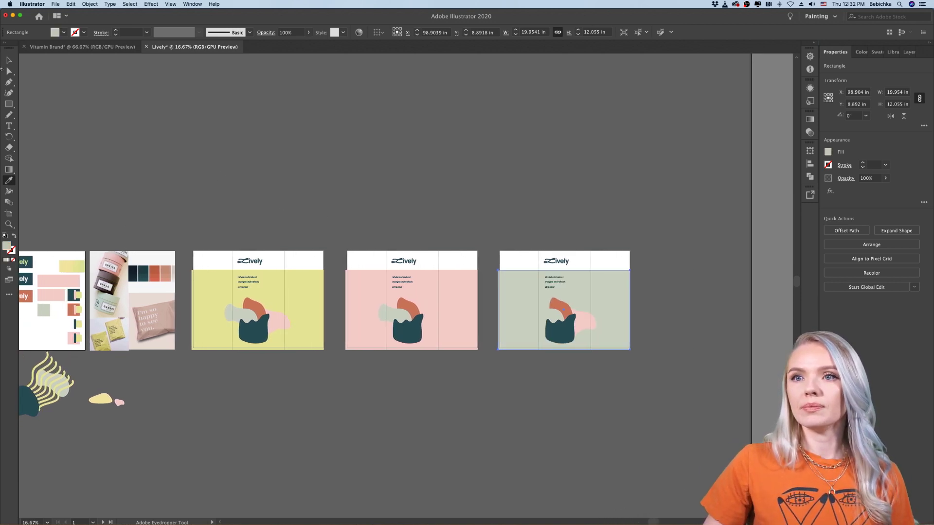
left_click(8, 59)
left_click(301, 198)
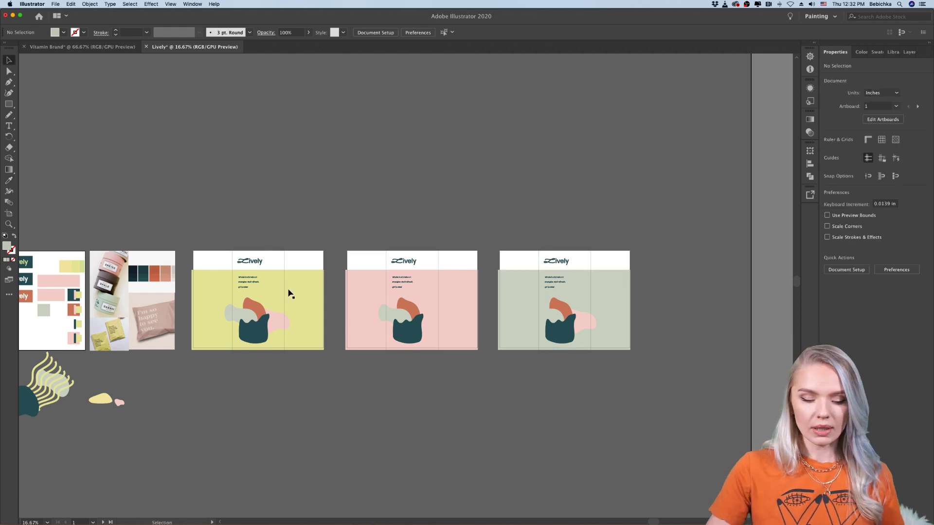
Delete the "energize and refresh" and "girl power" phrases from the sage green layout, keeping only "whole body reboot"
scroll(288, 293, "up", 5)
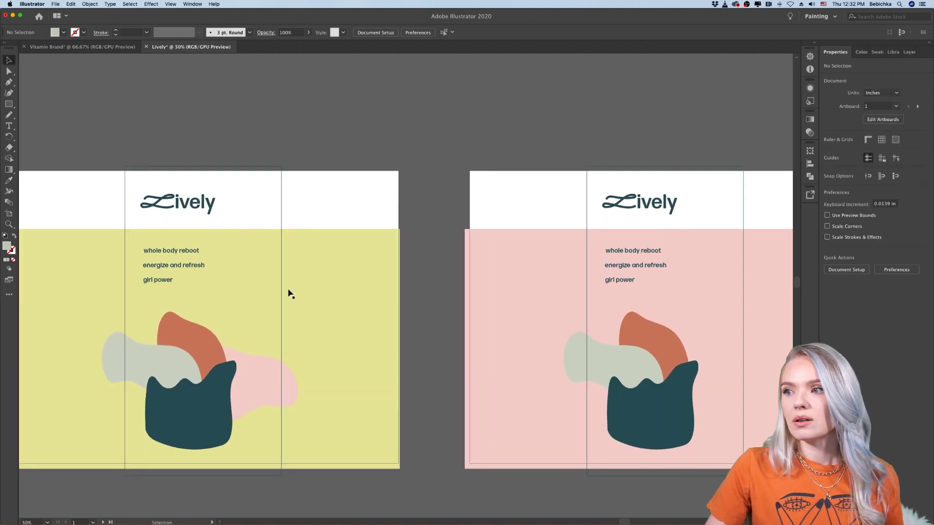
scroll(289, 294, "down", 5)
scroll(288, 292, "right", 3)
scroll(477, 319, "up", 3)
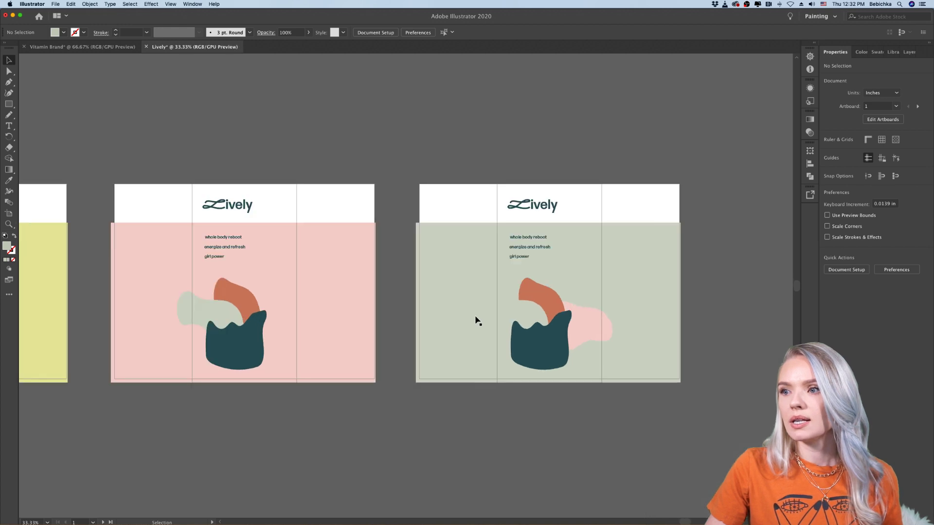
scroll(477, 319, "right", 3)
scroll(477, 319, "up", 2)
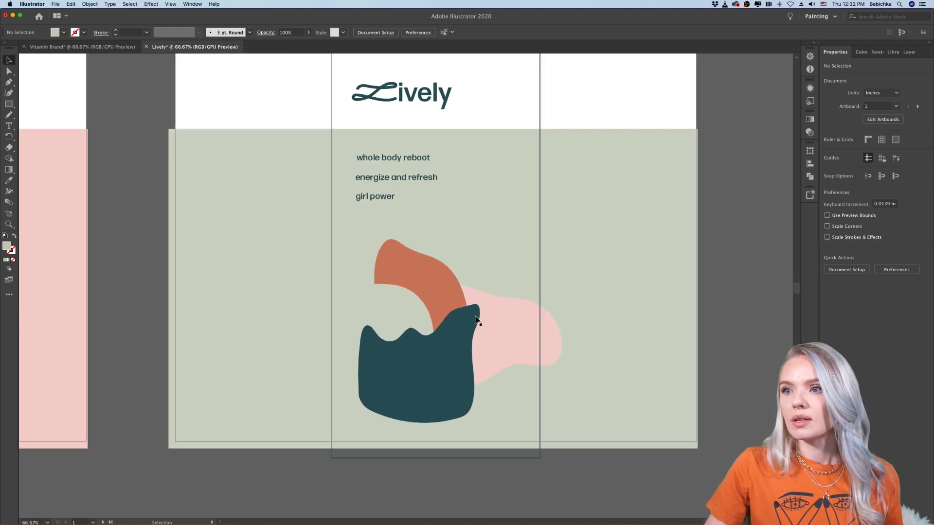
scroll(435, 197, "left", 1)
left_click(427, 182)
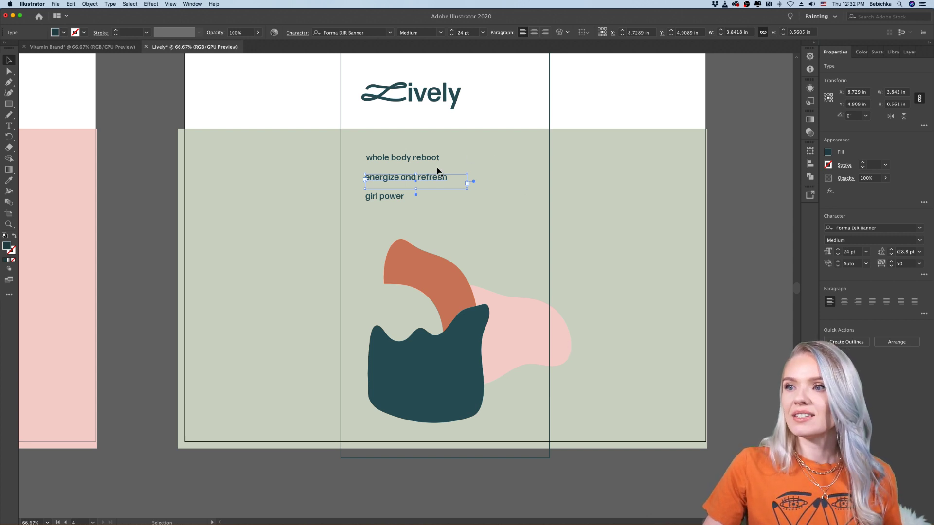
left_click(579, 192)
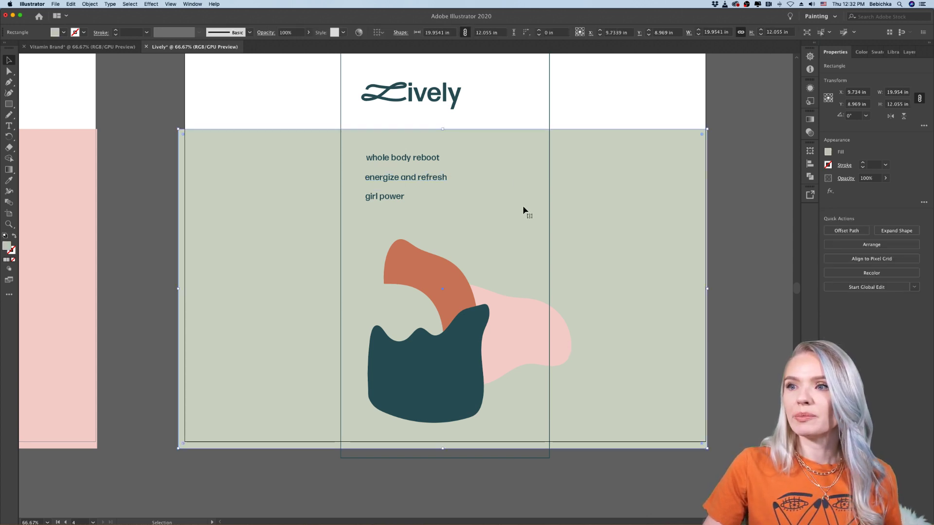
left_click(429, 180)
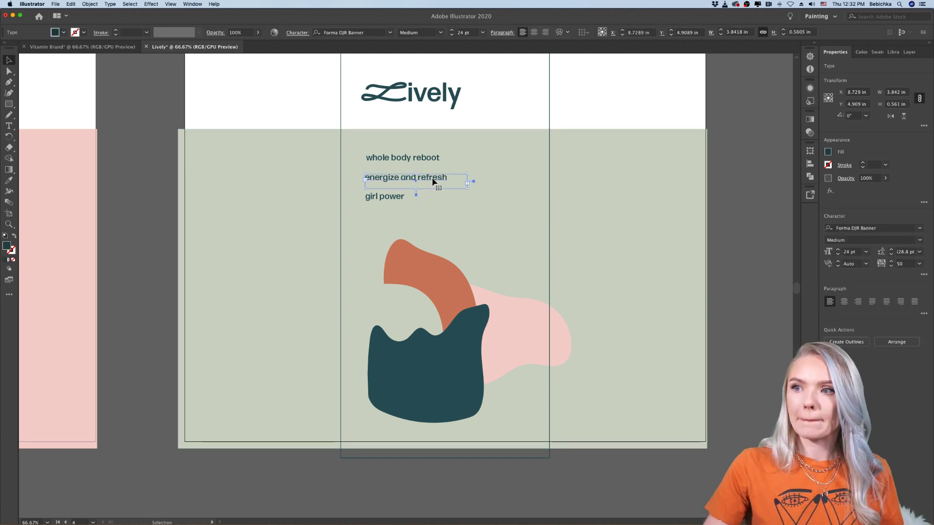
key("BackSpace")
left_click(392, 196)
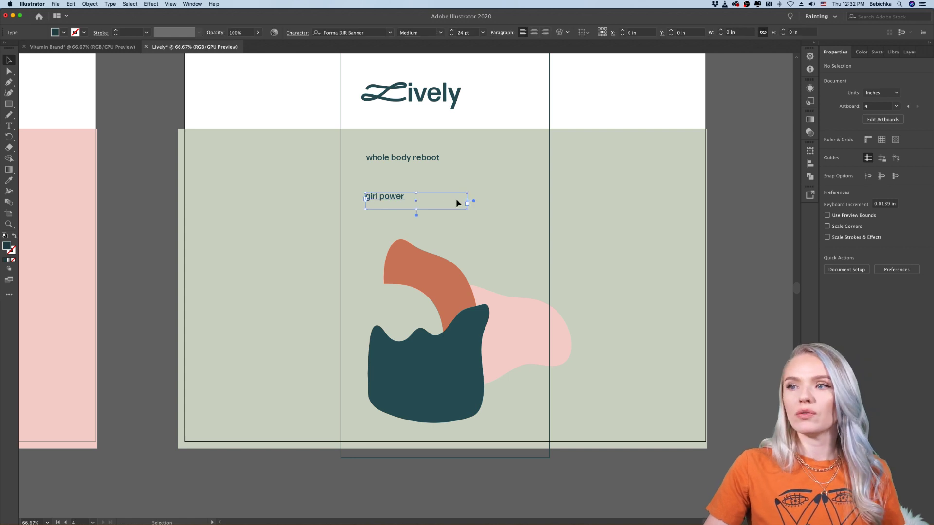
key("BackSpace")
Delete "whole body reboot" and "energize and refresh" from the pink layout and move "girl power" up beneath the Lively wordmark
scroll(459, 205, "left", 10)
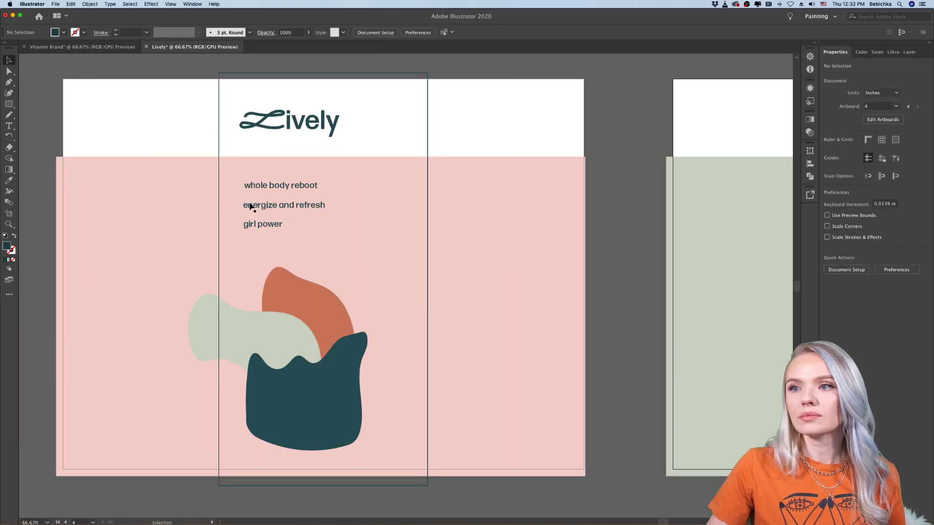
left_click(260, 210)
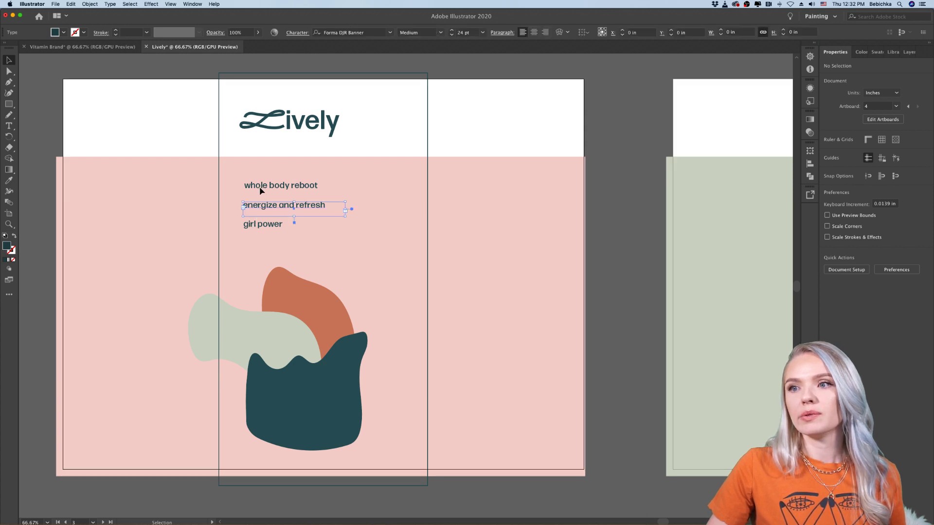
left_click(261, 187, "shift")
key("Delete")
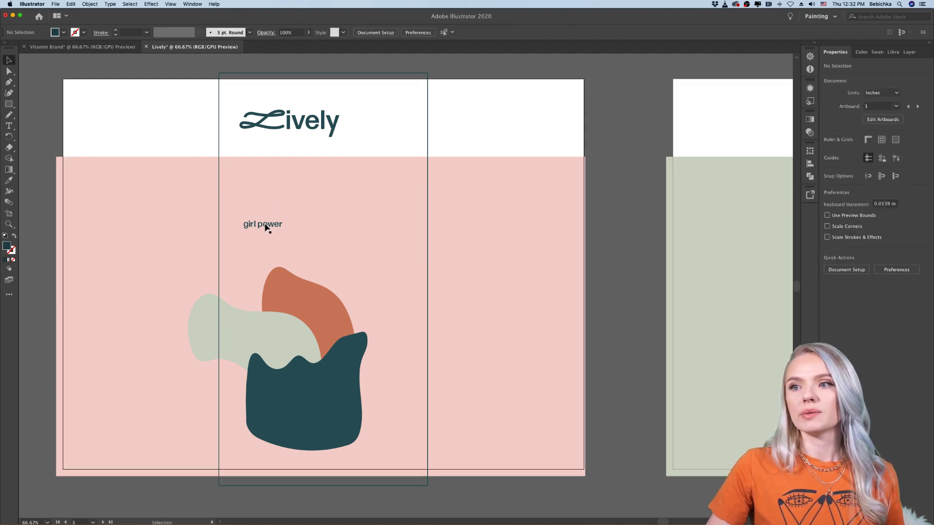
left_click_drag(267, 225, 265, 194)
scroll(272, 212, "up", 3)
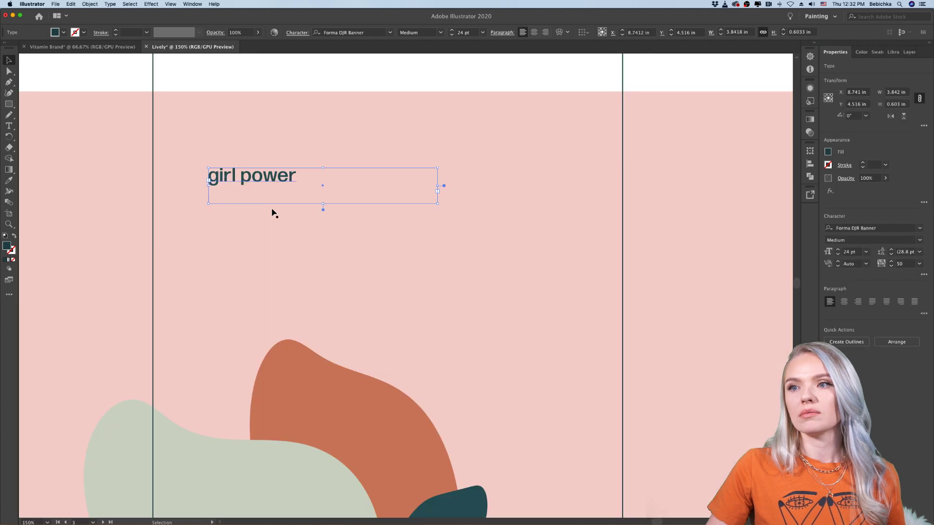
Delete "whole body reboot" and "girl power" from the yellow layout and move "energize and refresh" straight up beneath the wordmark
scroll(272, 212, "down", 5)
scroll(273, 212, "left", 10)
scroll(257, 212, "left", 5)
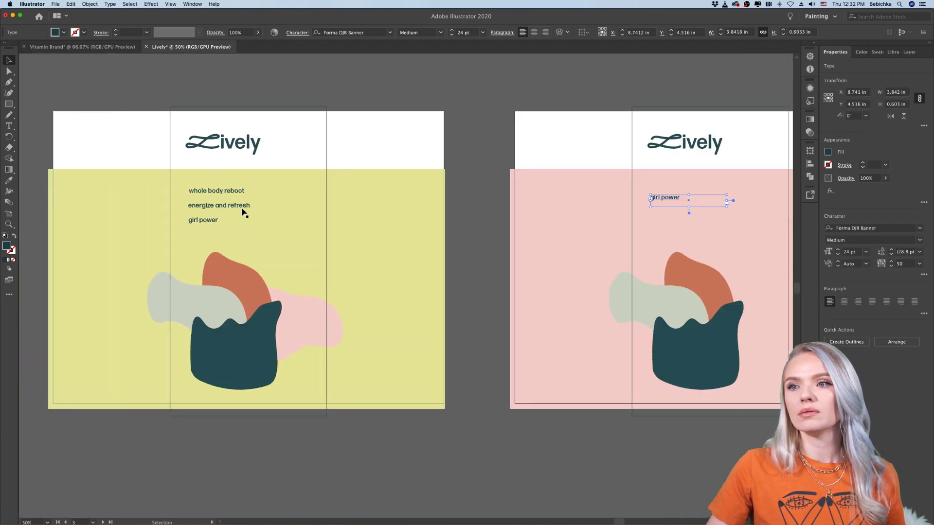
left_click(209, 191)
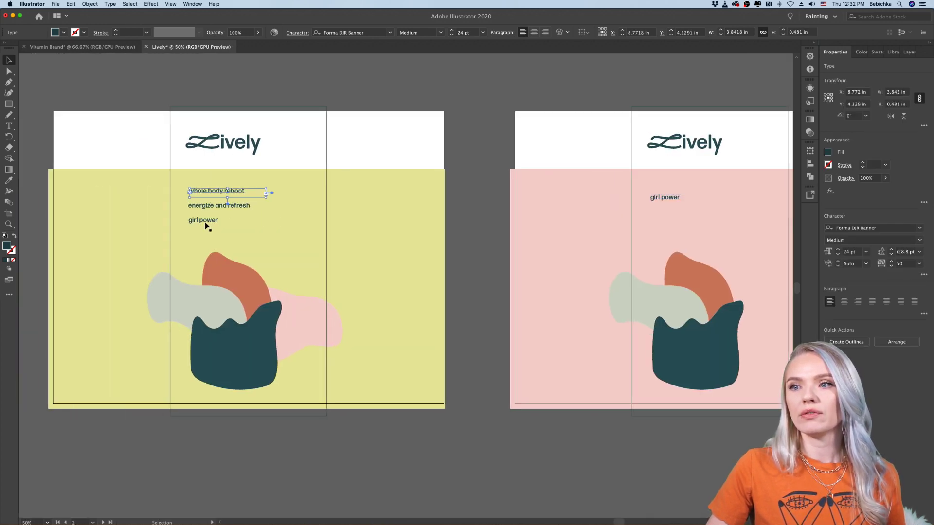
left_click(205, 221, "shift")
key("Delete")
left_click_drag(219, 206, 219, 192)
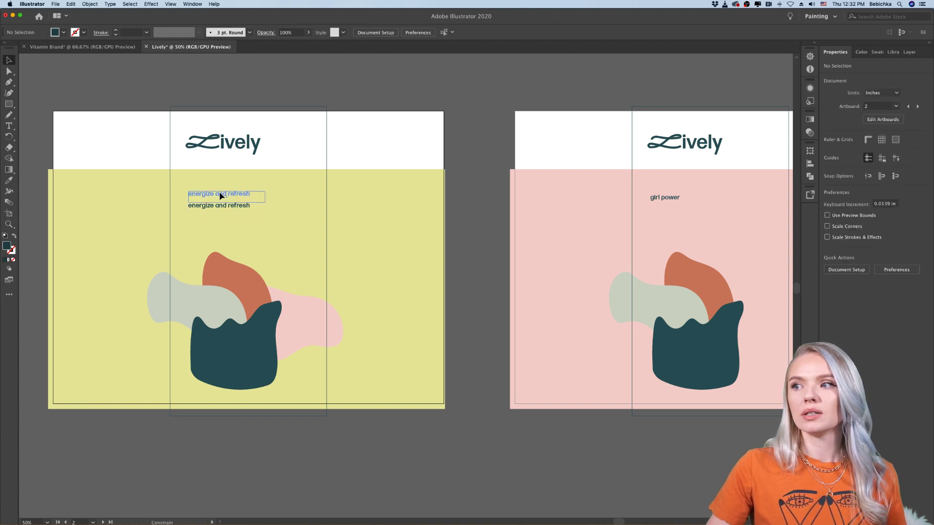
left_click(326, 152)
Look over the yellow, pink and sage green packaging layouts side by side with nothing selected
scroll(368, 158, "down", 2)
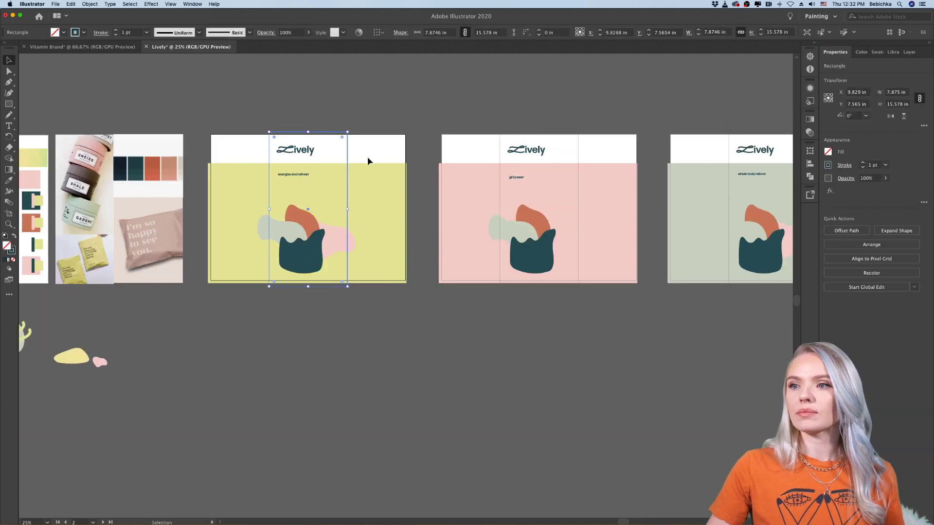
scroll(369, 159, "right", 2)
scroll(370, 159, "right", 3)
scroll(370, 159, "left", 3)
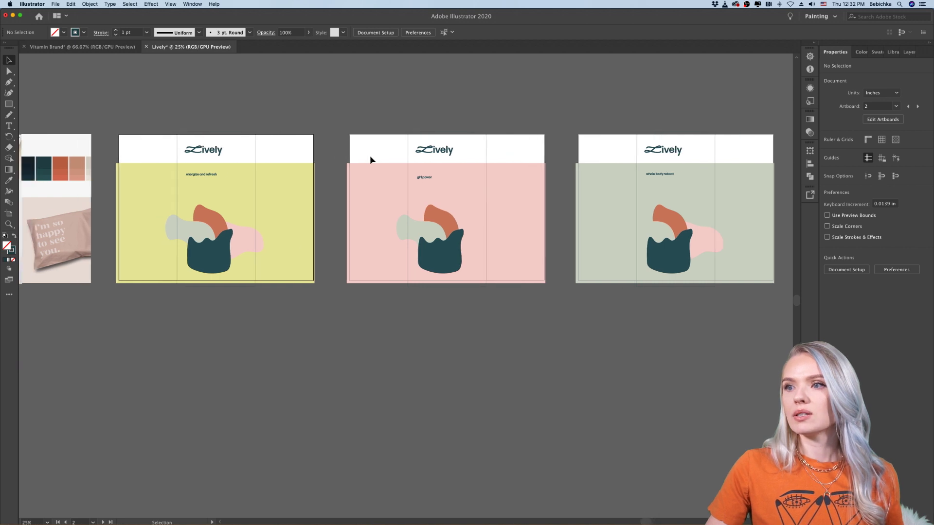
scroll(370, 159, "up", 1)
scroll(370, 159, "left", 2)
scroll(370, 159, "up", 1)
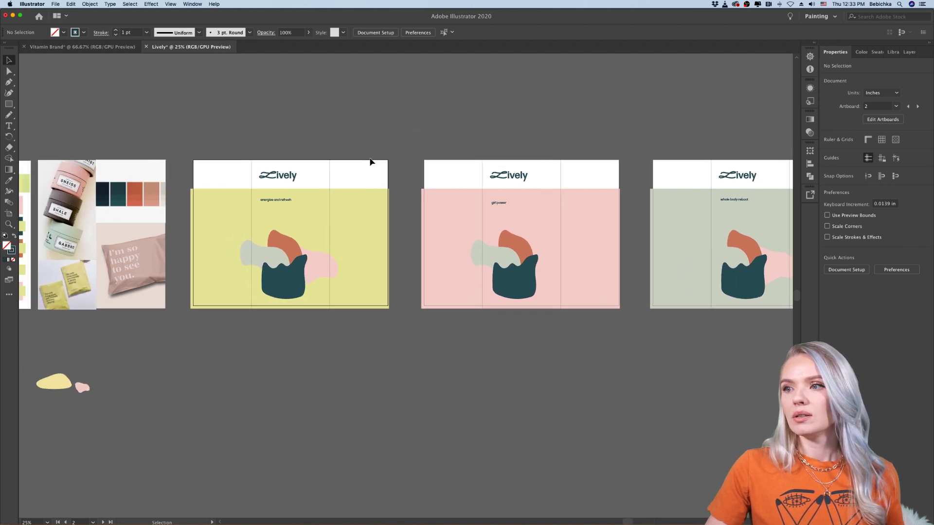
scroll(370, 161, "up", 2)
scroll(370, 161, "left", 4)
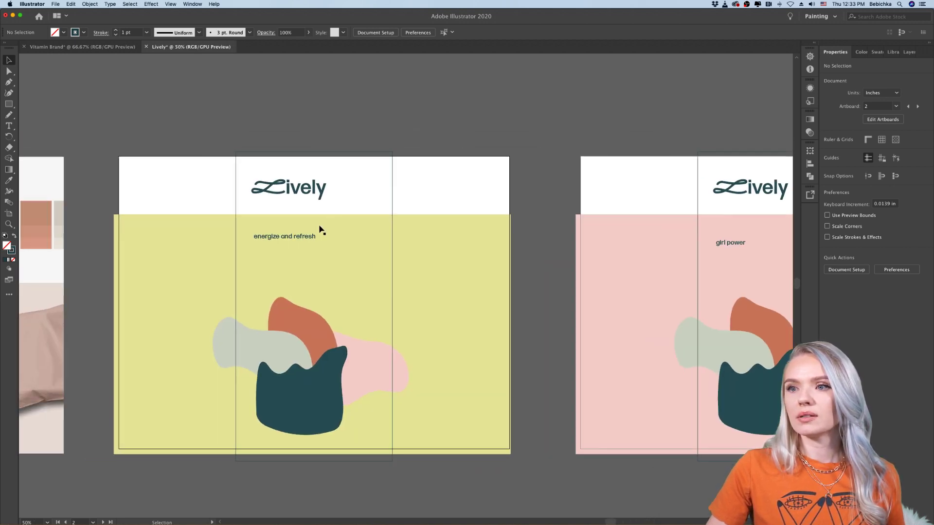
Draw a rectangle about 5.28 by 2.15 in just above the yellow layout's center panel and fill it with the layout's yellow
key("m")
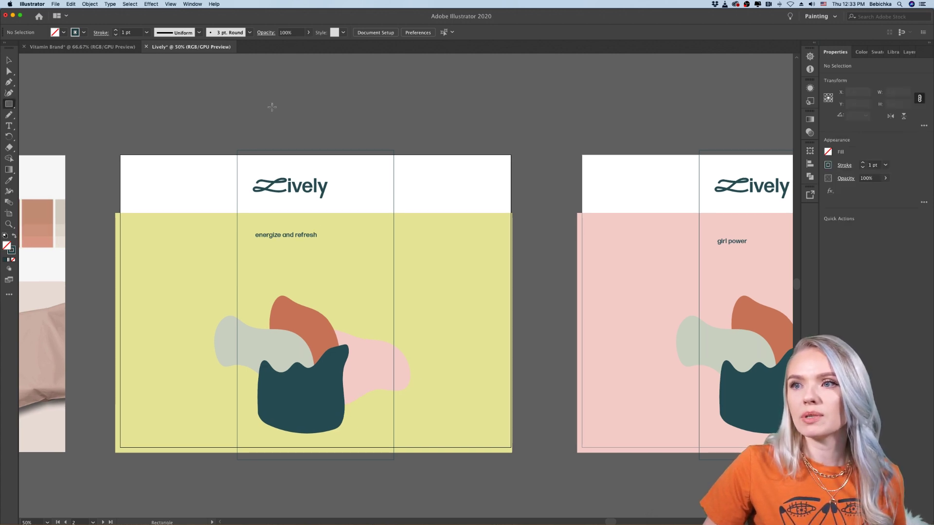
left_click_drag(263, 105, 368, 149)
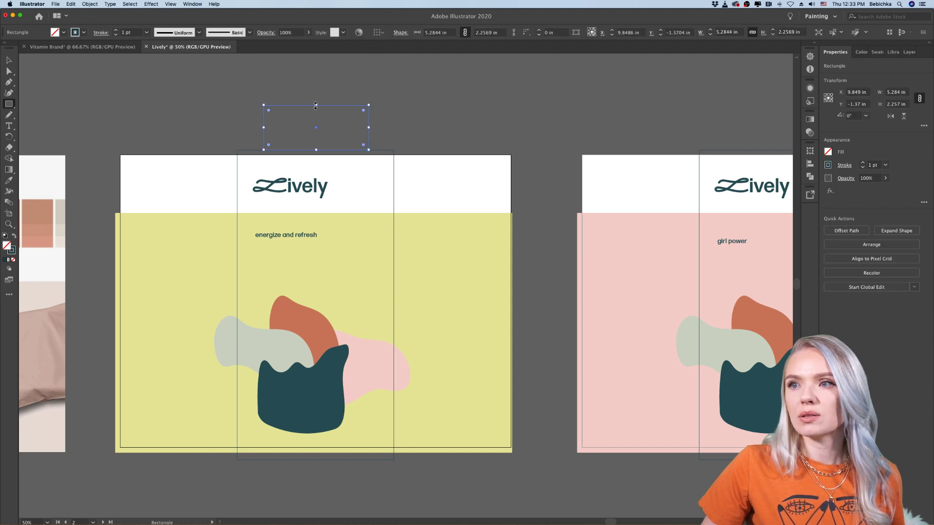
left_click_drag(316, 105, 313, 110)
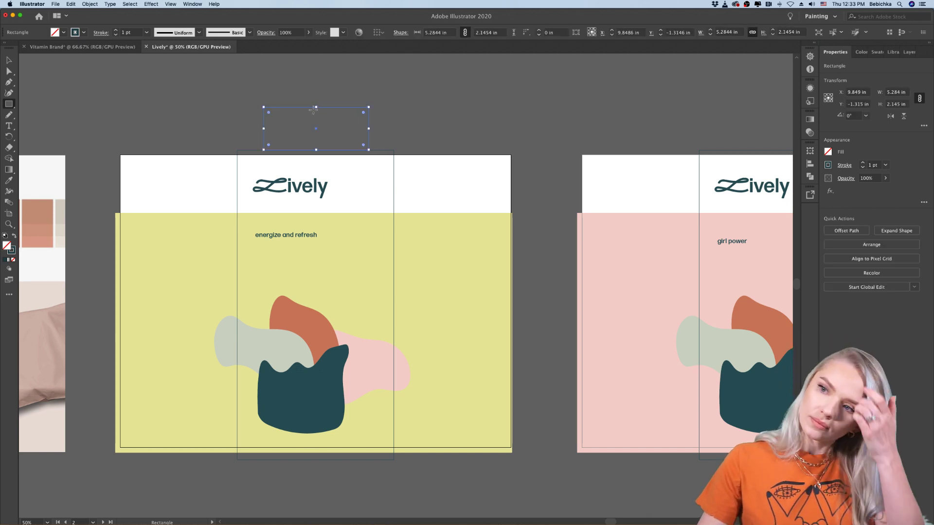
left_click(9, 180)
left_click(157, 258)
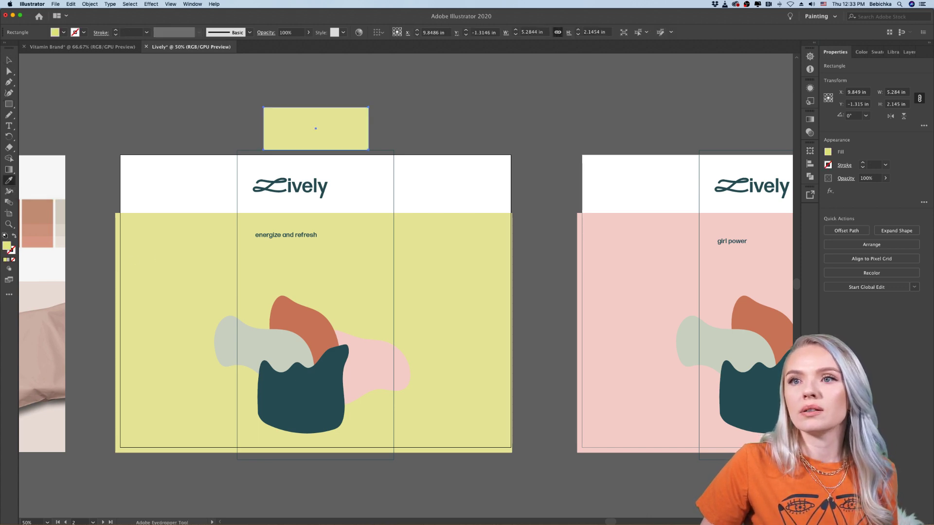
Widen the yellow rectangle above the artboard to about 5.73 in by extending its right edge
left_click(9, 60)
left_click(171, 144)
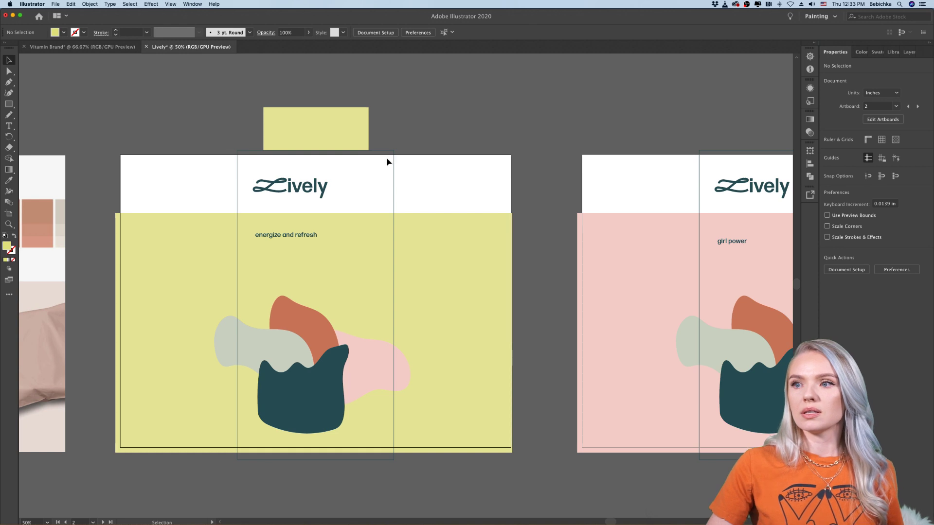
left_click(358, 130)
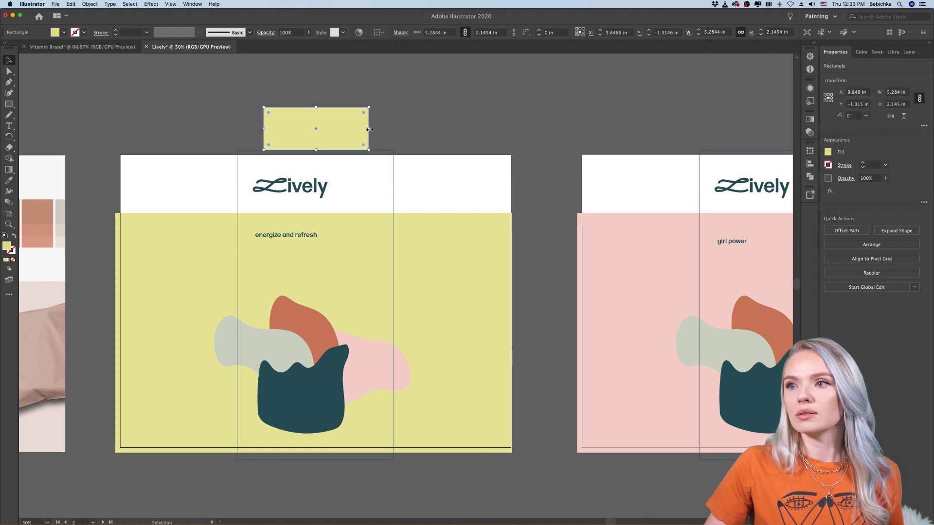
left_click_drag(370, 129, 378, 129)
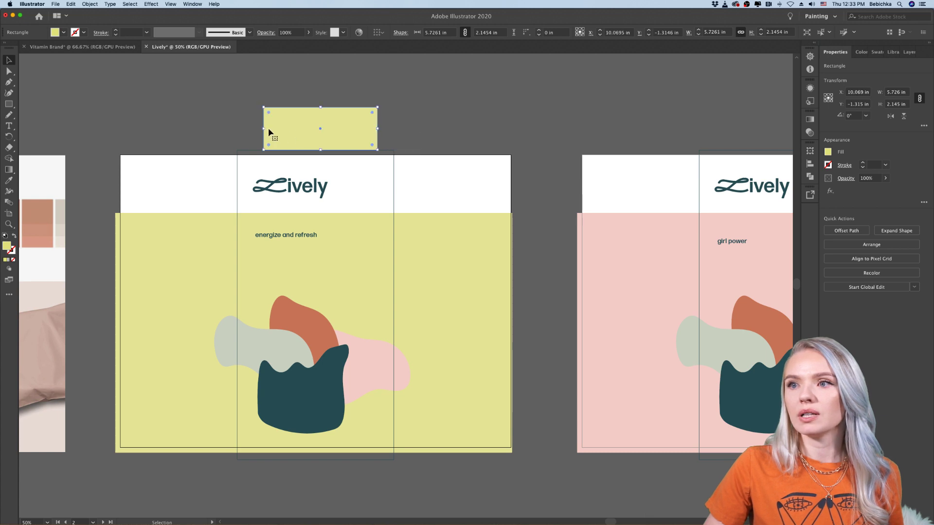
Widen the yellow rectangle above the artboard to about 6.32 in from its left edge and nudge it slightly right
left_click_drag(263, 130, 252, 130)
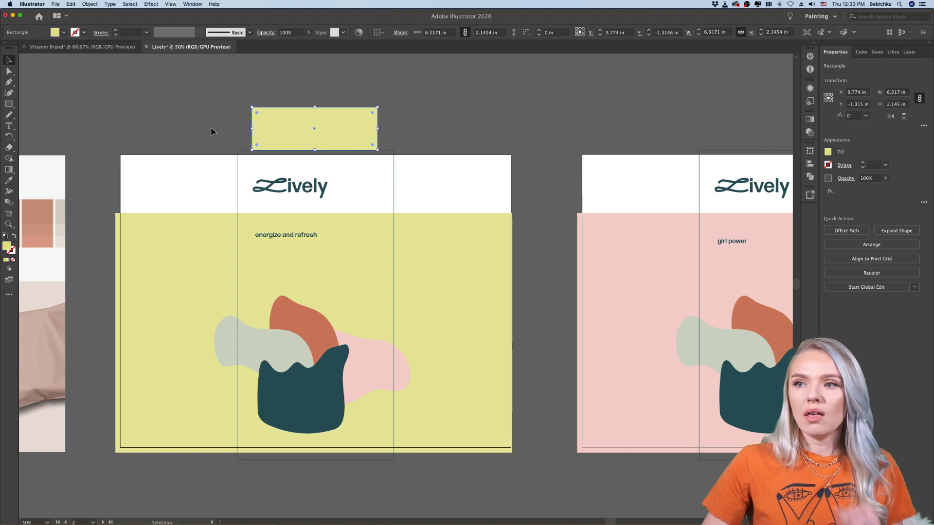
left_click_drag(348, 140, 349, 141)
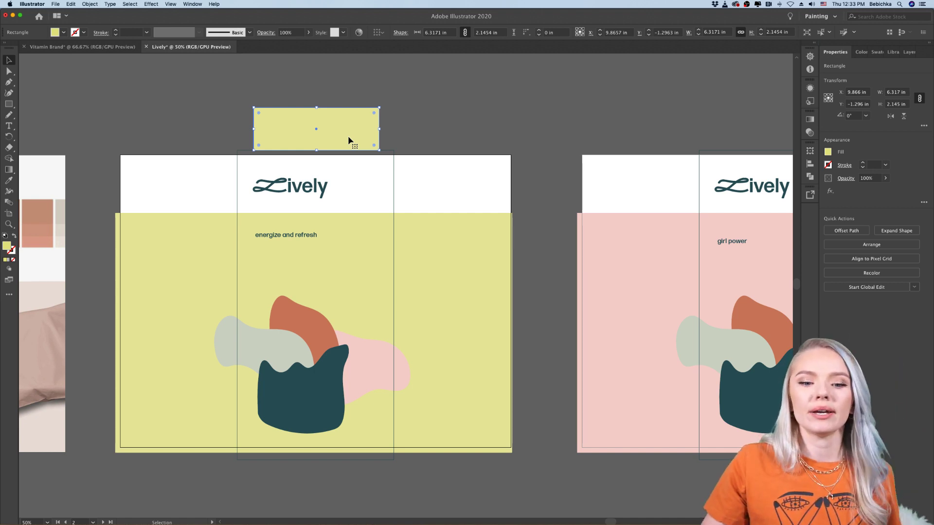
left_click(552, 125)
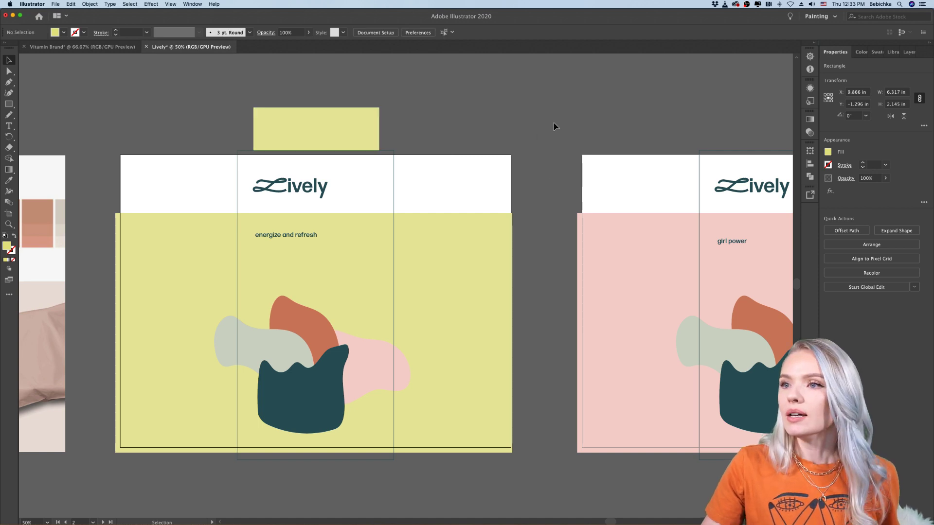
Copy the yellow flap rectangle straight across so one copy sits above the pink layout and another above the sage green layout
scroll(547, 134, "down", 2)
scroll(547, 134, "right", 5)
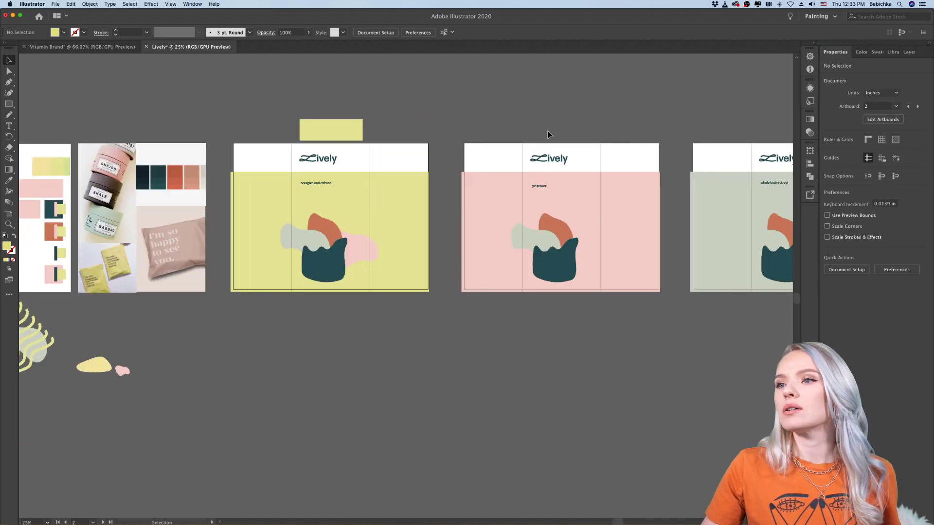
left_click_drag(224, 133, 456, 140)
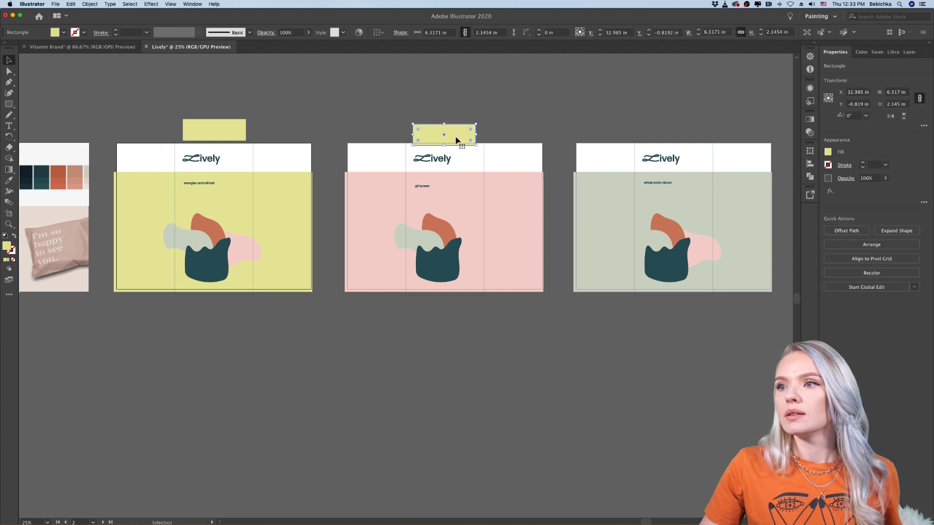
key("super+z")
left_click_drag(230, 130, 692, 129)
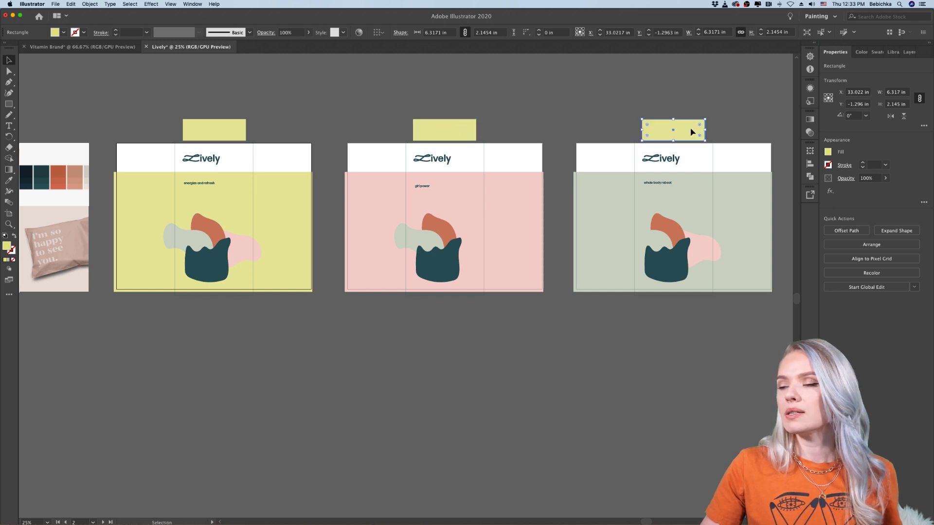
Fill the flap rectangle above the pink layout with that layout's background pink
left_click(573, 119)
left_click(469, 137)
key("i")
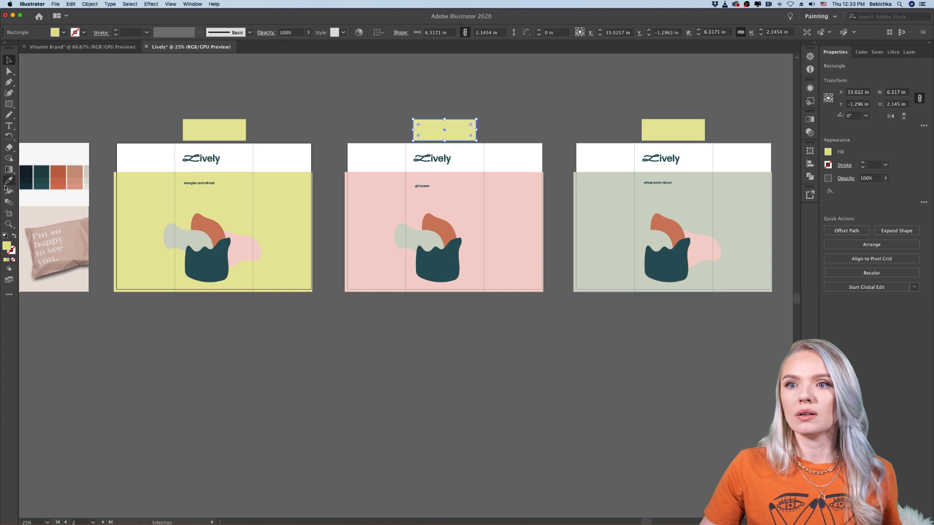
left_click(380, 206)
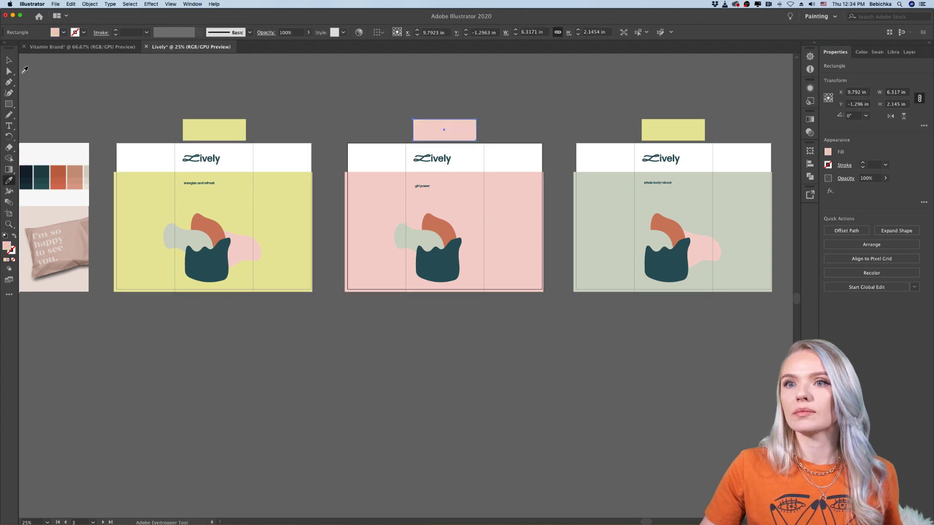
left_click(9, 60)
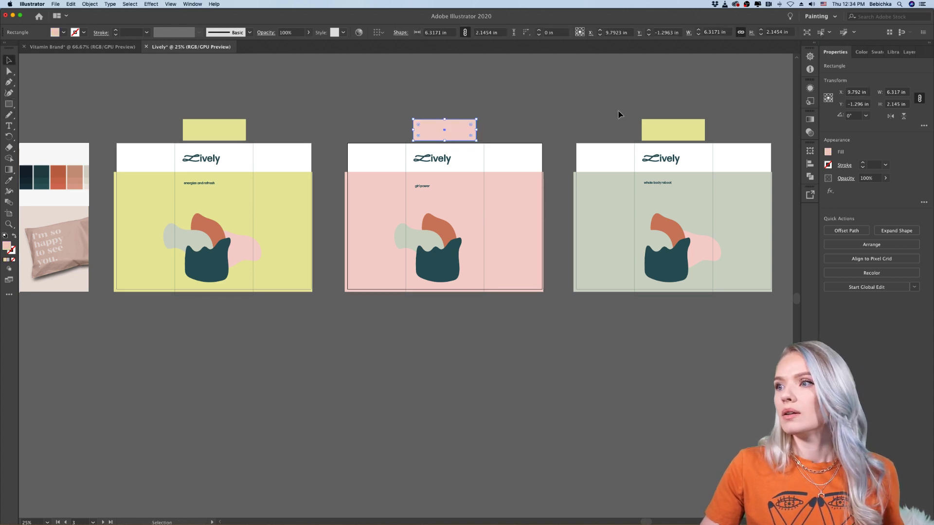
Fill the flap rectangle above the sage green layout with that layout's background green, then deselect it
left_click(656, 127)
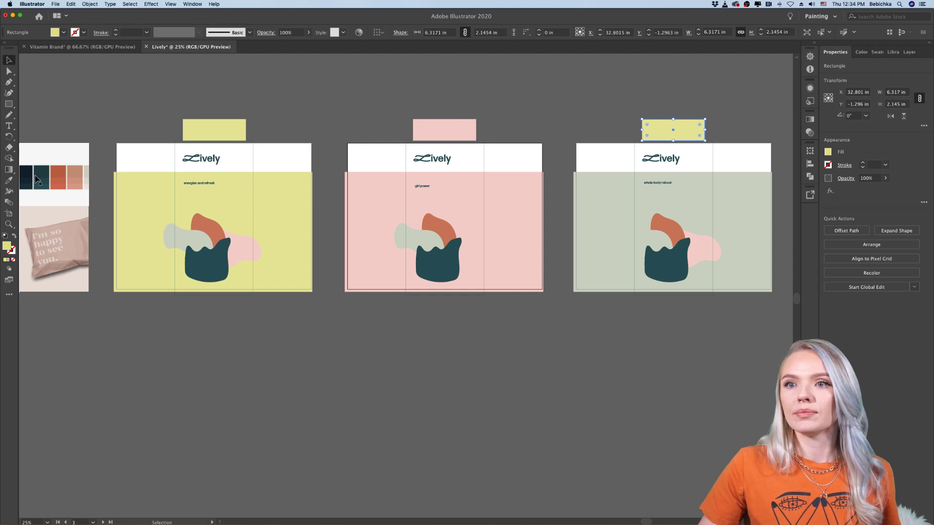
left_click(9, 179)
left_click(598, 203)
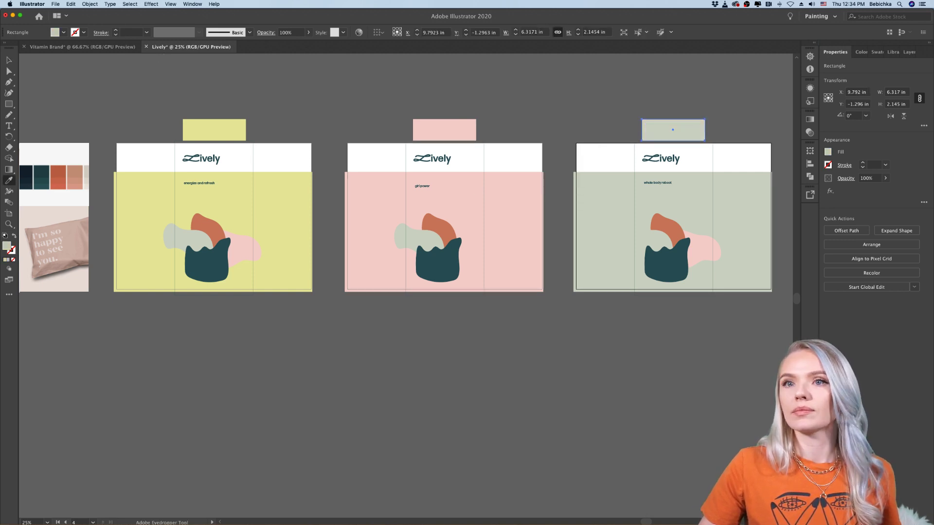
left_click(8, 60)
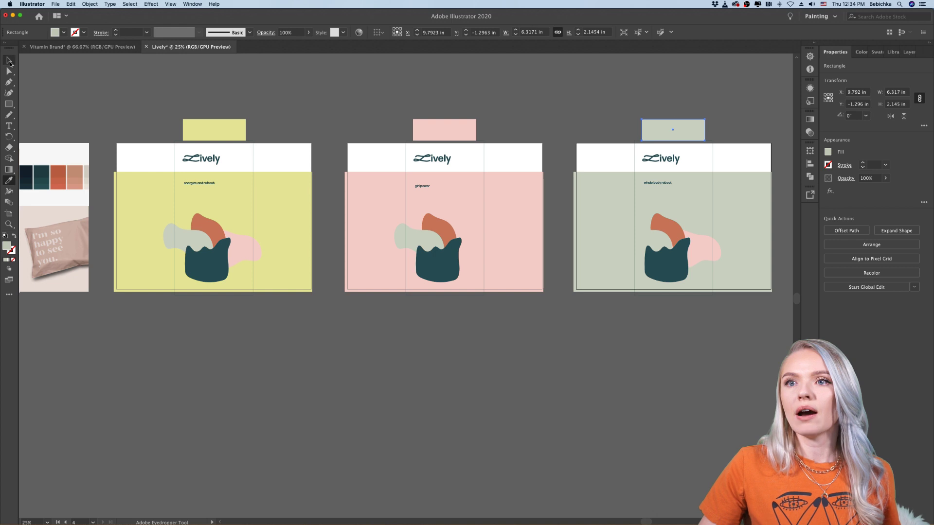
left_click(86, 89)
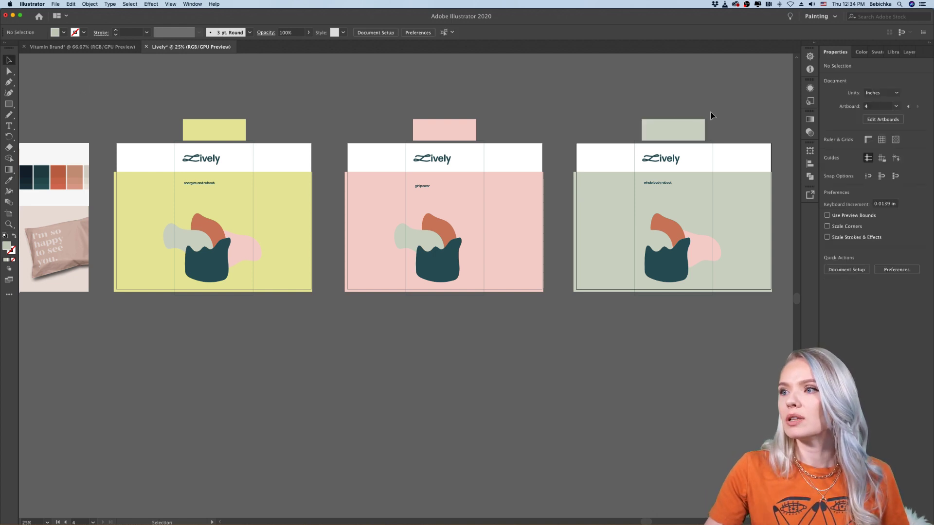
Move the three flap rectangles down together so their bottom edges meet the top edges of the layouts
left_click_drag(714, 110, 202, 134)
key("shift+Down")
key("shift+Down")
key("shift+Down")
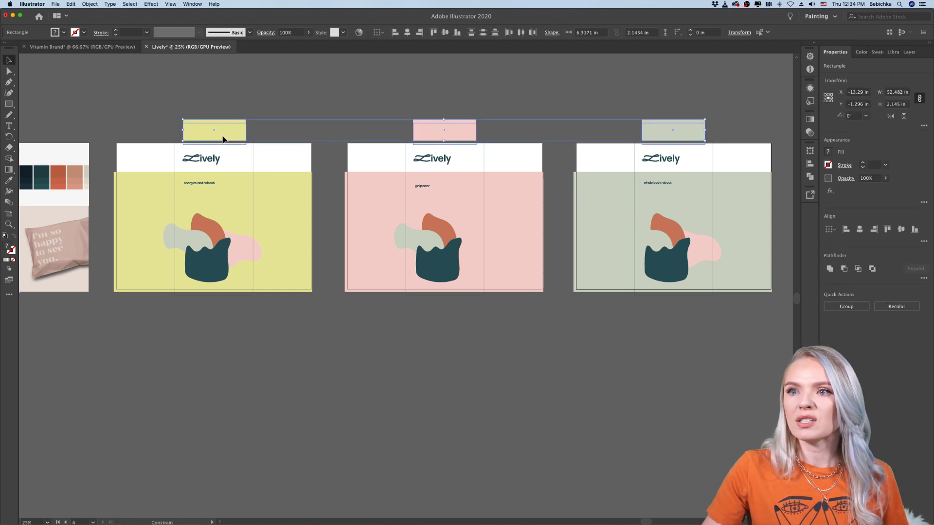
left_click(248, 102)
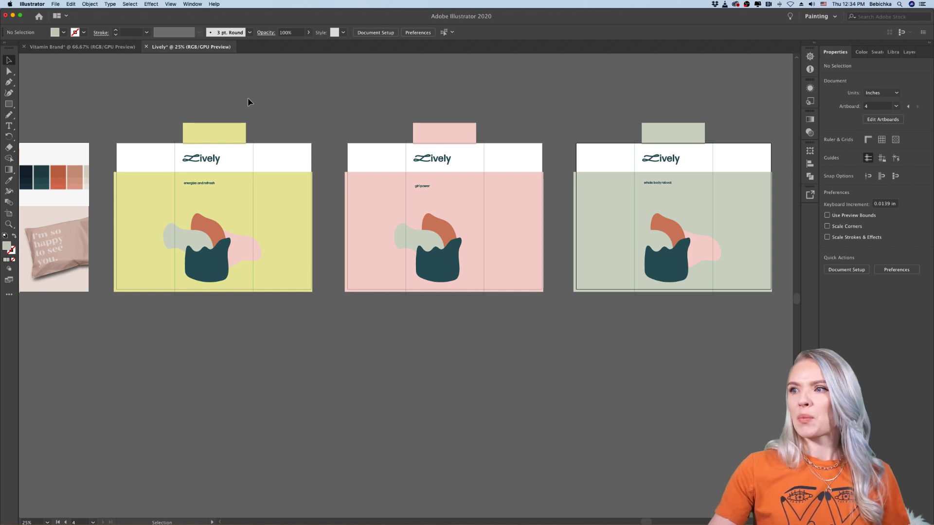
left_click_drag(687, 97, 156, 125)
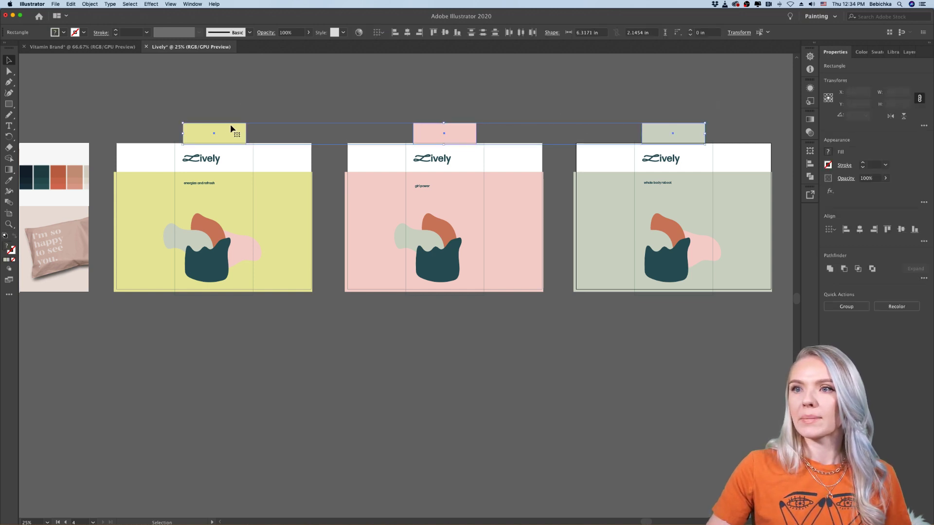
left_click_drag(226, 130, 226, 130)
left_click(243, 96)
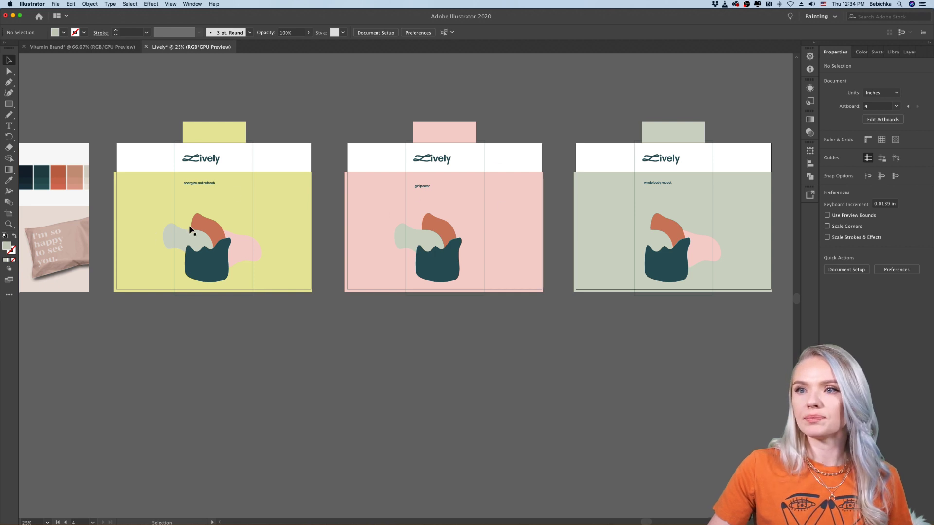
Set the font size of the "energize and refresh", "girl power" and "whole body reboot" taglines to 36 pt
key("super+equal")
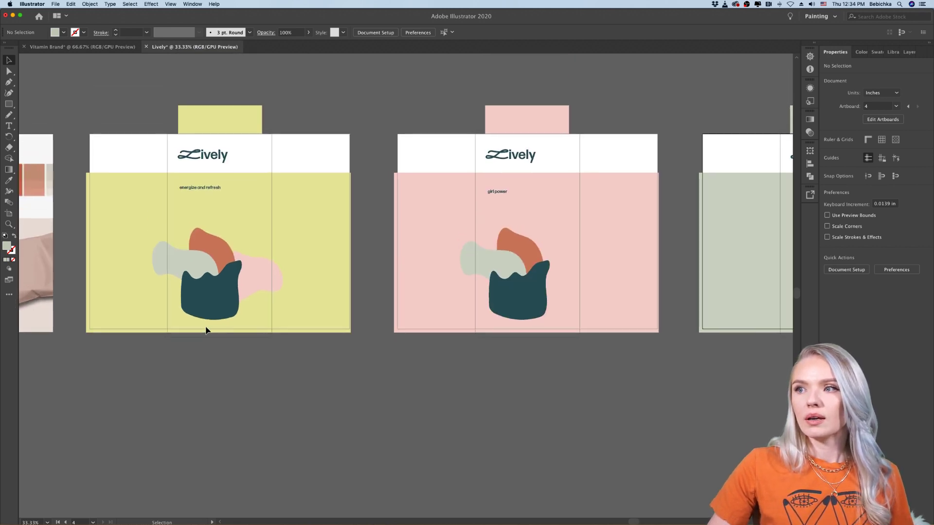
scroll(206, 330, "left", 4)
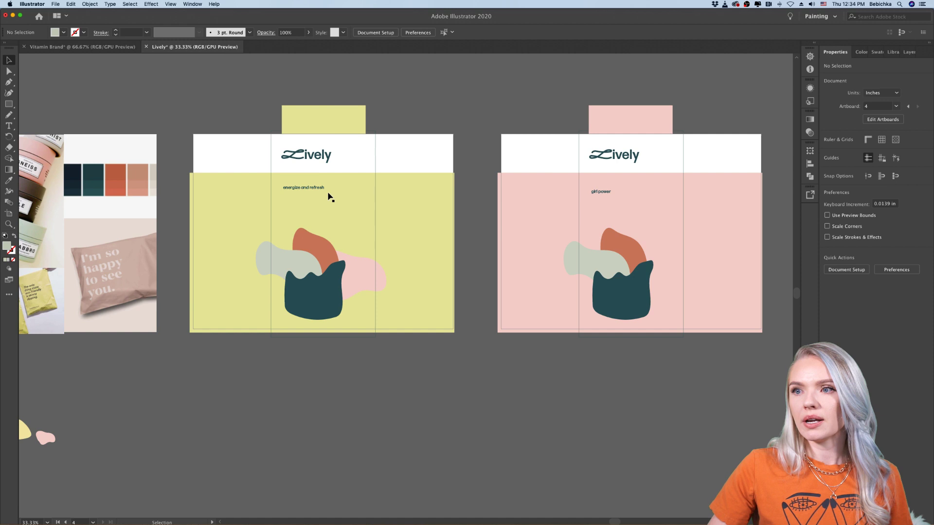
left_click(315, 191)
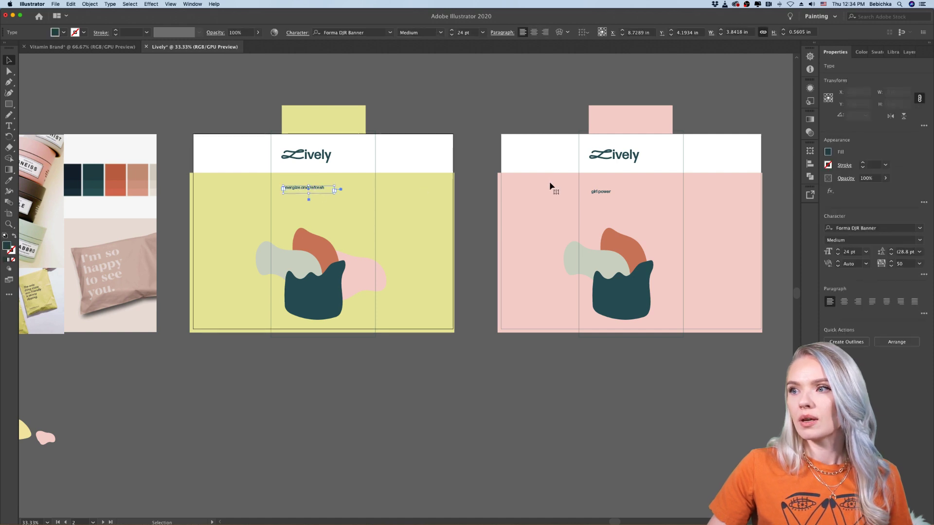
left_click(599, 191, "shift")
scroll(599, 190, "right", 10)
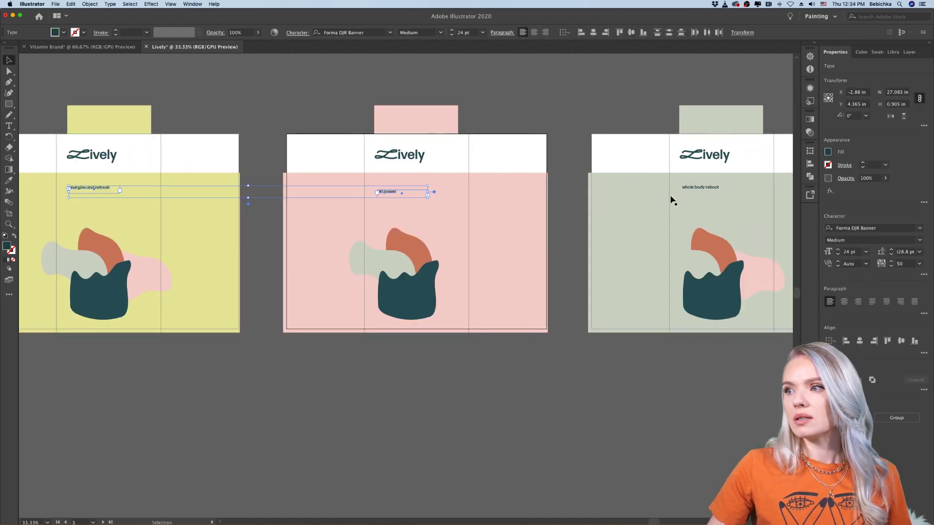
left_click(693, 189, "shift")
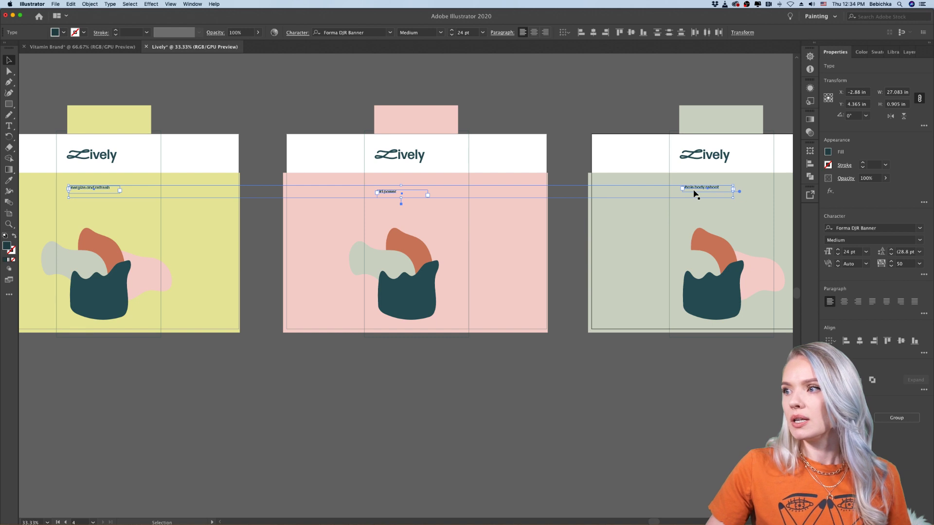
left_click(866, 251)
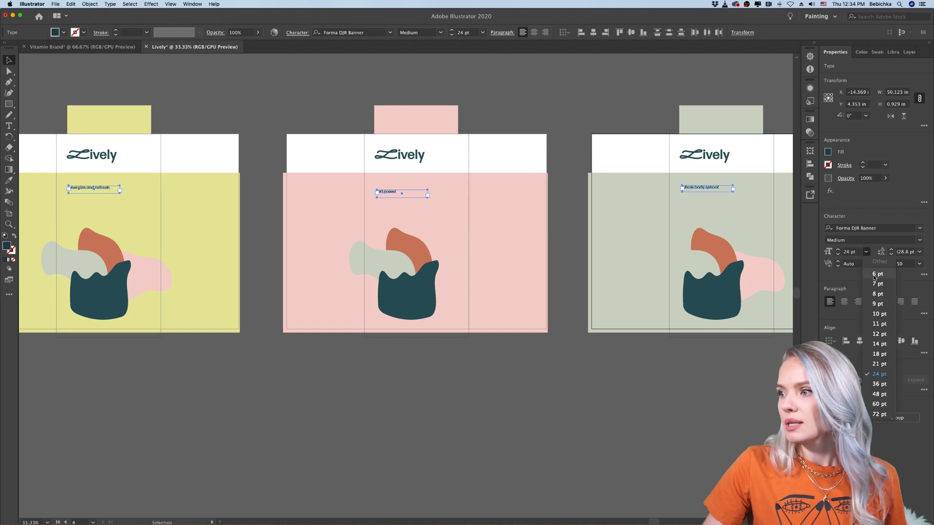
left_click(879, 384)
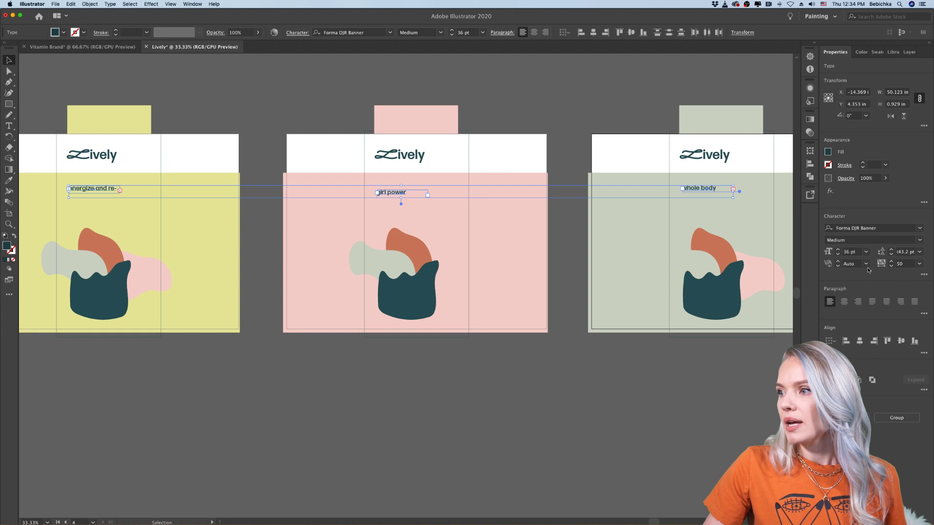
Set the three taglines to the Light weight of Forma DJR Banner with a tracking of 100
left_click(921, 241)
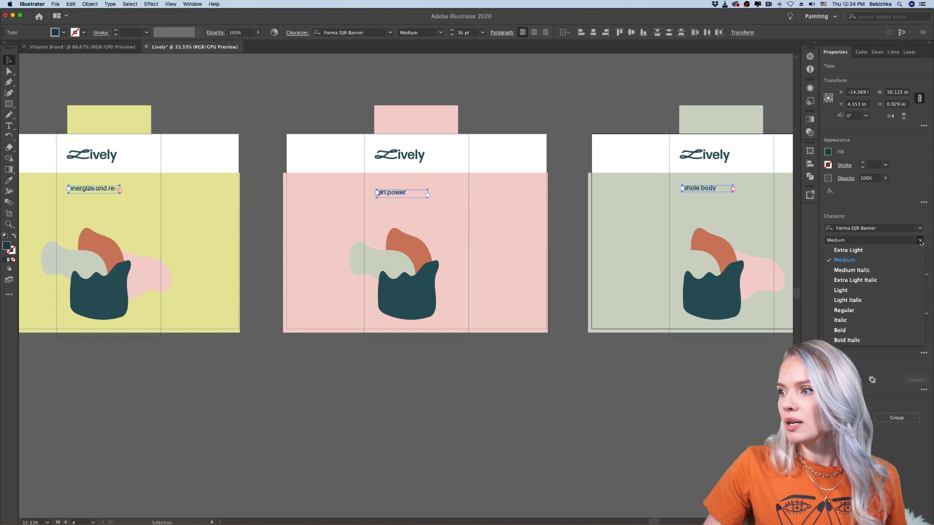
left_click(860, 289)
left_click(919, 264)
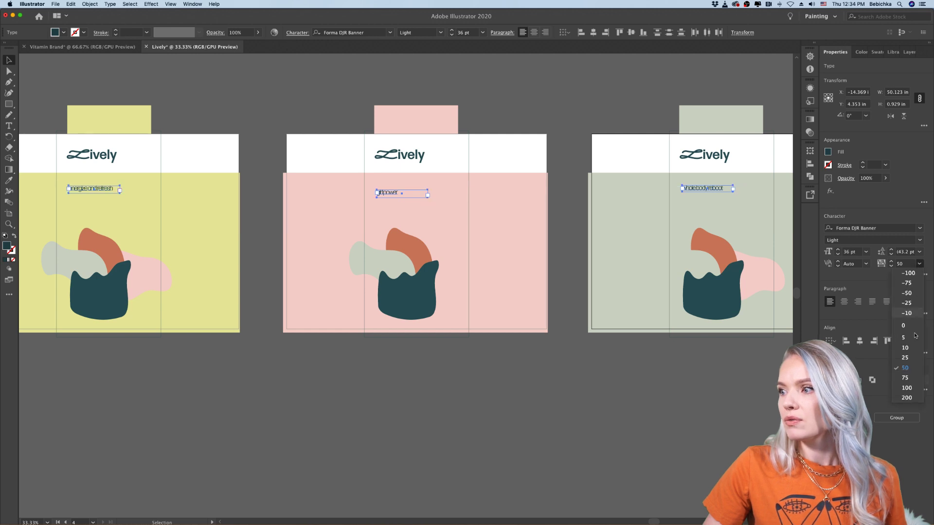
left_click(912, 389)
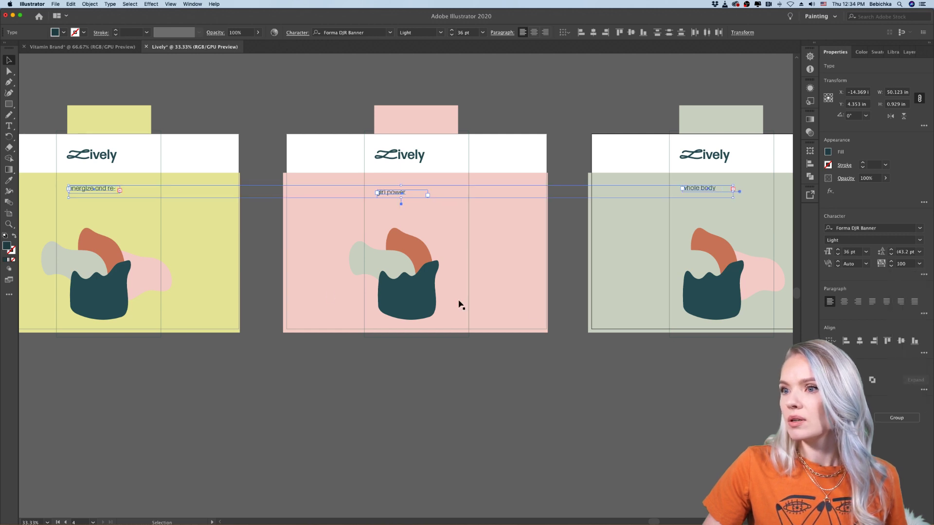
left_click(264, 309)
Widen the text frames of "energize and refresh" and "whole body reboot" so each tagline fits on one line
left_click(88, 192)
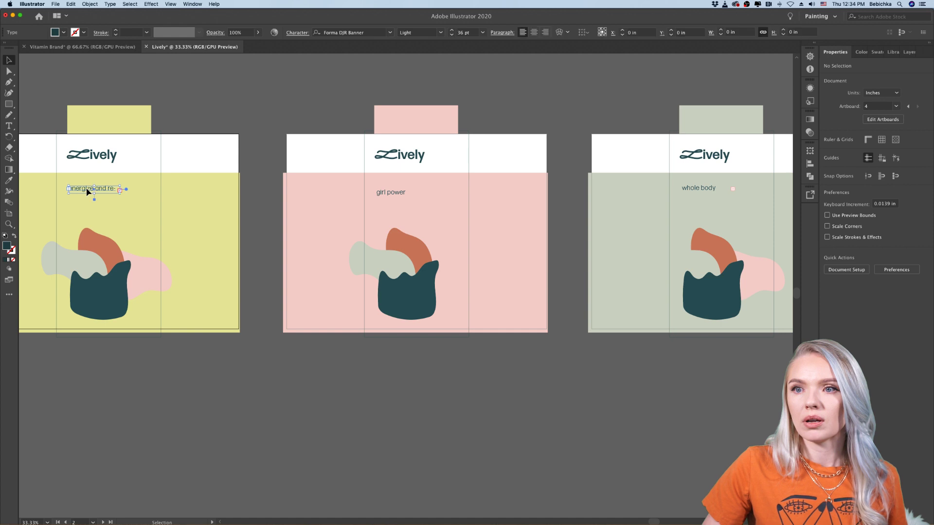
left_click_drag(121, 192, 147, 190)
left_click(285, 352)
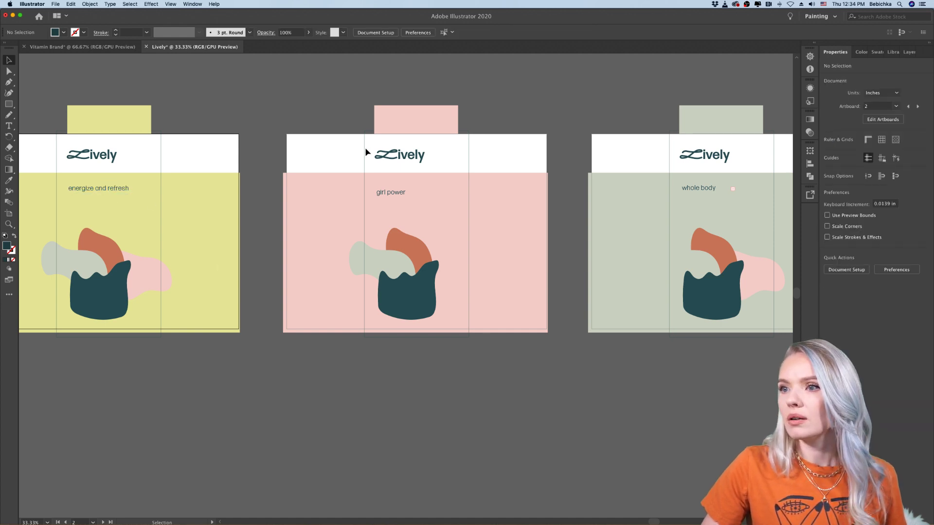
left_click(388, 193)
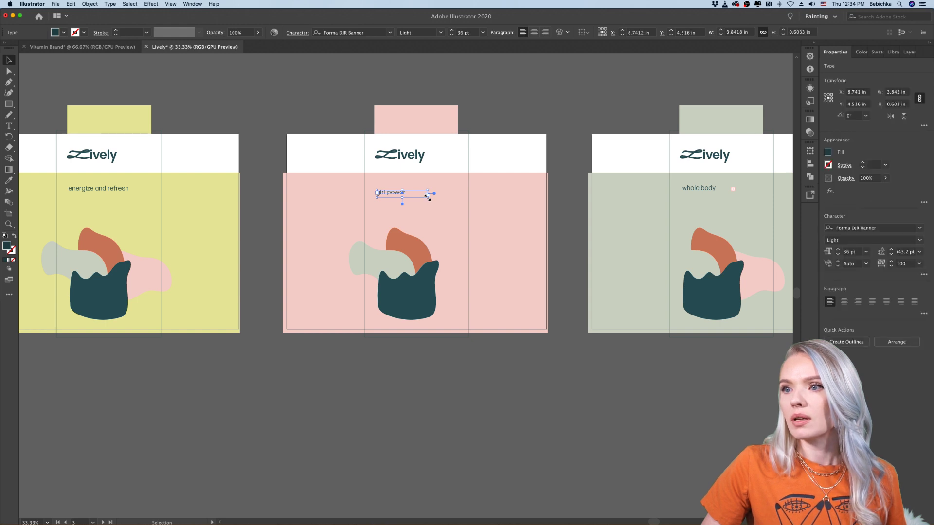
left_click(703, 194)
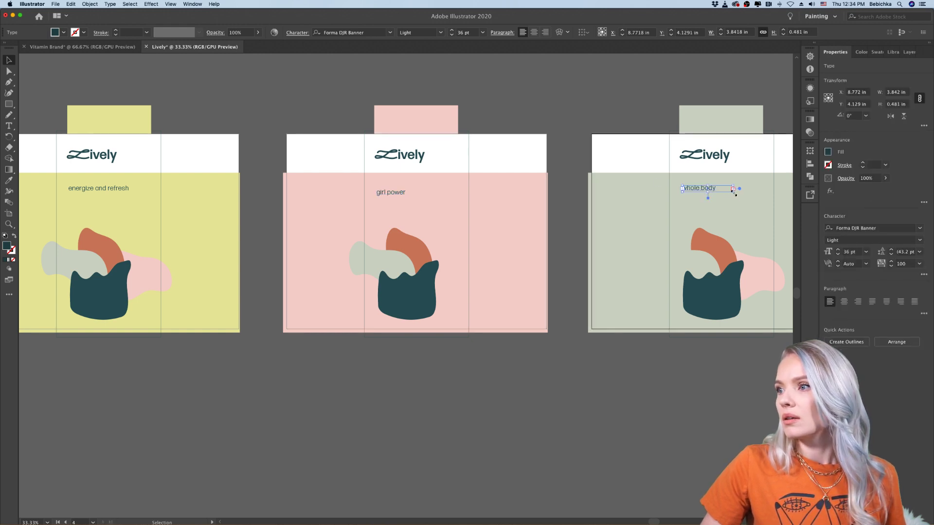
left_click_drag(733, 195, 773, 198)
left_click(630, 372)
Look over the three packaging layouts with their flaps and restyled taglines, then examine the yellow layout up close
scroll(486, 295, "left", 4)
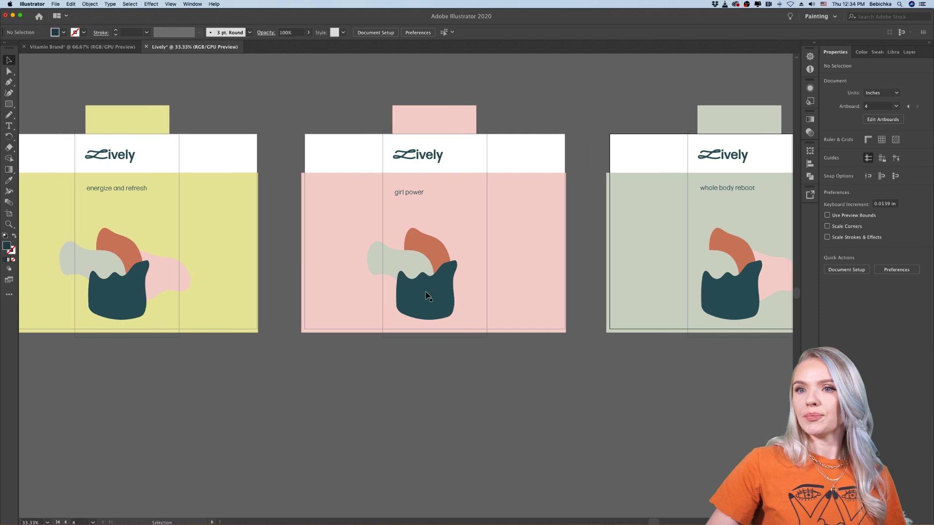
key("super+minus")
scroll(426, 295, "right", 2)
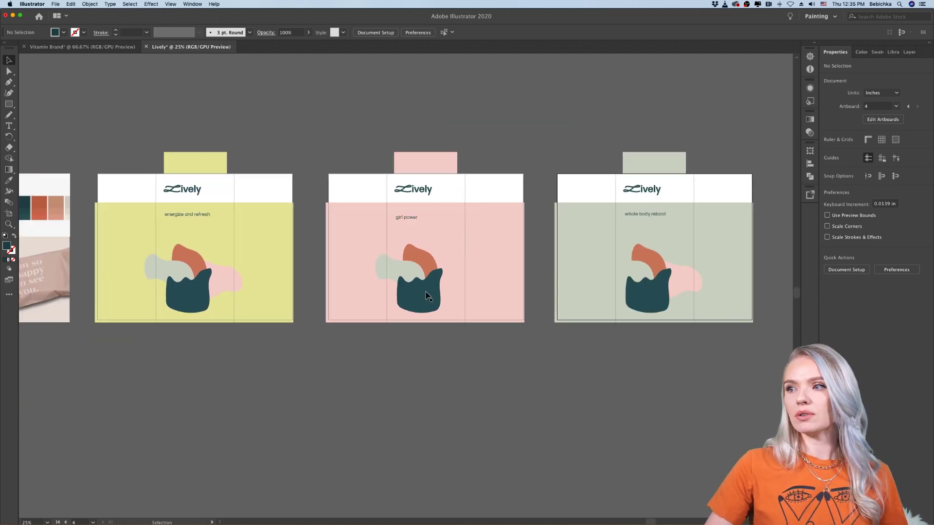
scroll(427, 296, "left", 1)
scroll(211, 355, "up", 1)
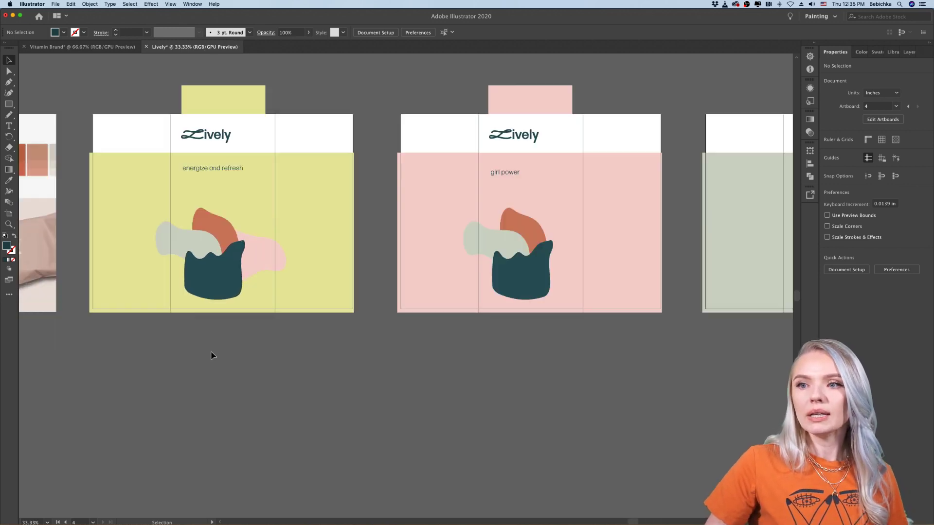
scroll(211, 355, "up", 2)
scroll(211, 355, "left", 2)
scroll(211, 355, "up", 1)
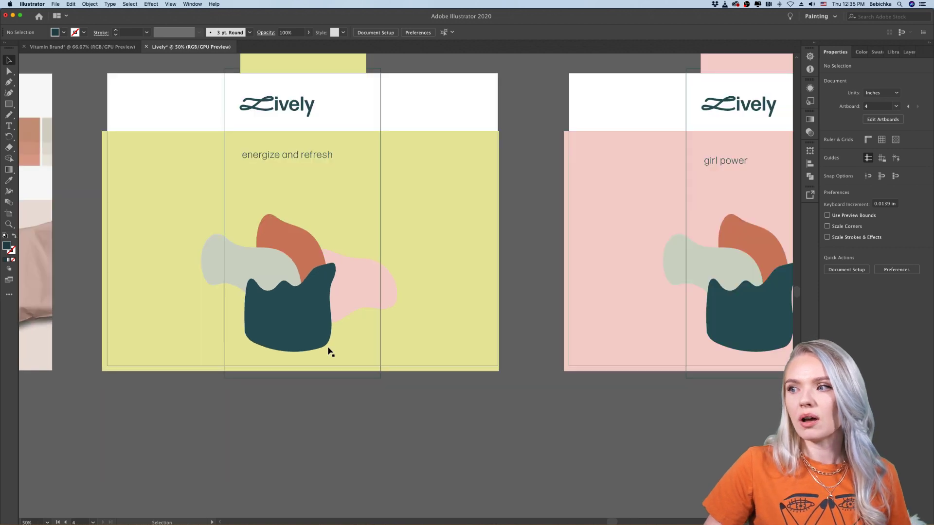
Spread the teal, orange, sage and pink organic shapes apart across the yellow "energize and refresh" layout
left_click_drag(279, 325, 210, 370)
left_click(282, 372)
left_click_drag(289, 295, 324, 310)
left_click_drag(317, 265, 291, 223)
left_click_drag(342, 261, 343, 261)
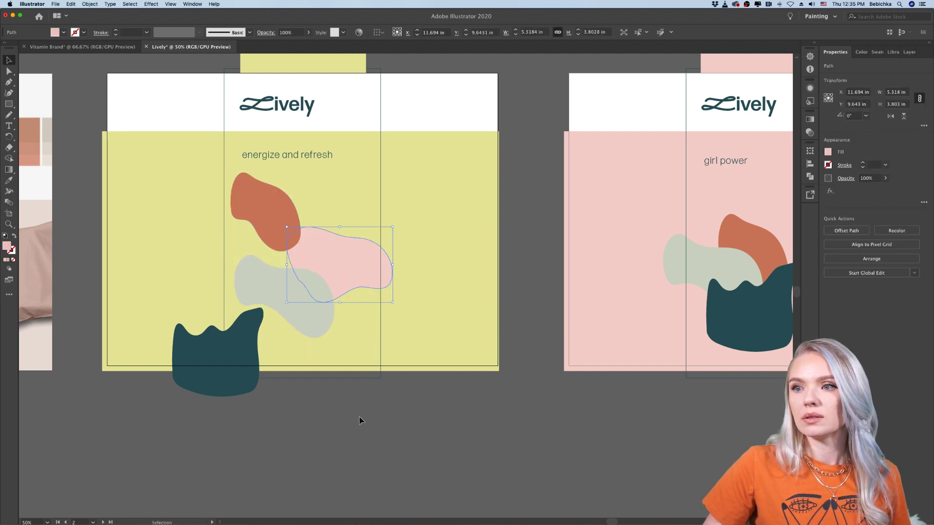
left_click(360, 426)
Look over the spare organic shapes beside the artboards and compare the artwork on the three packaging layouts
scroll(359, 426, "down", 2)
scroll(360, 425, "up", 2)
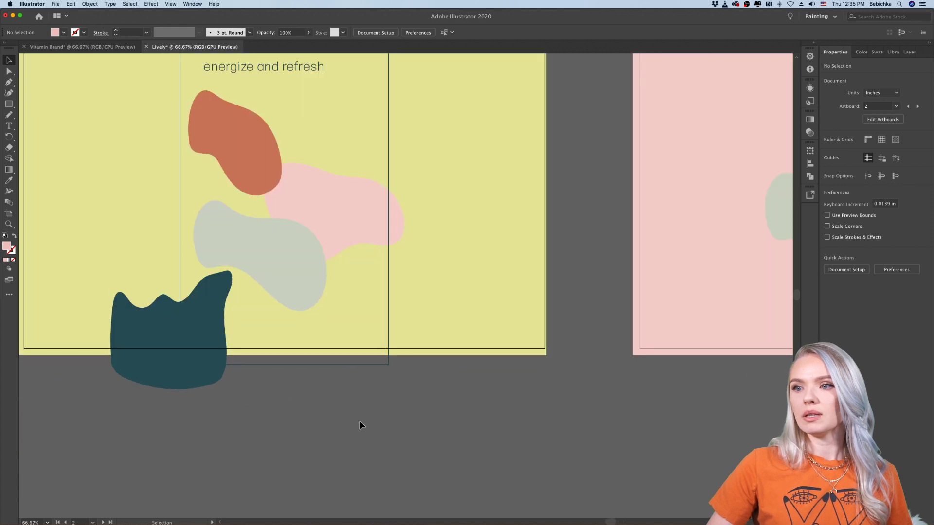
scroll(360, 425, "down", 4)
scroll(358, 423, "down", 2)
scroll(349, 420, "up", 2)
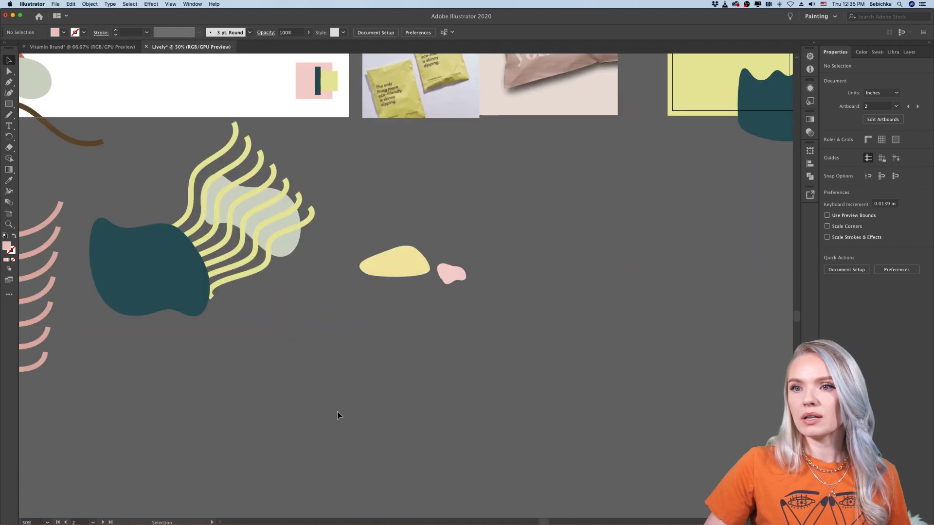
scroll(341, 414, "right", 6)
scroll(339, 415, "down", 2)
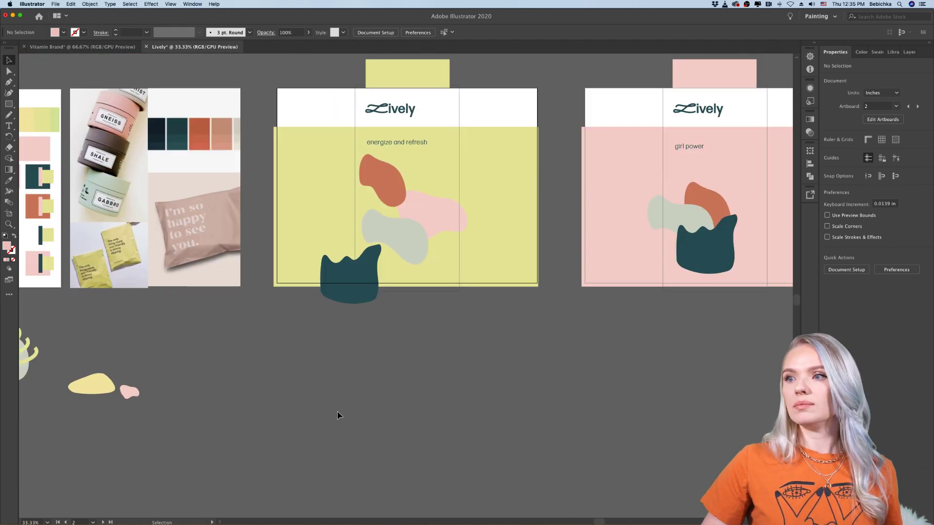
scroll(339, 415, "right", 5)
scroll(338, 414, "left", 1)
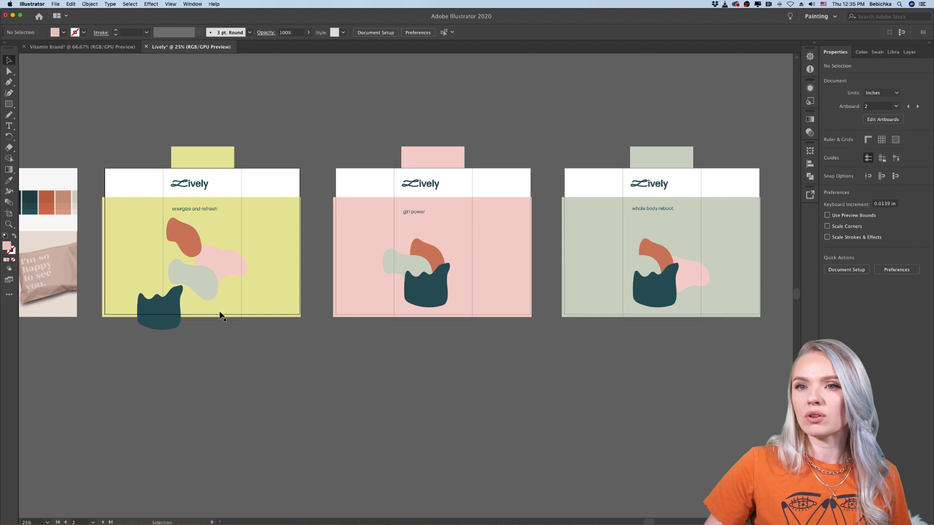
Try to draw a freehand line across all three packaging layouts with the Pencil tool
left_click(7, 116)
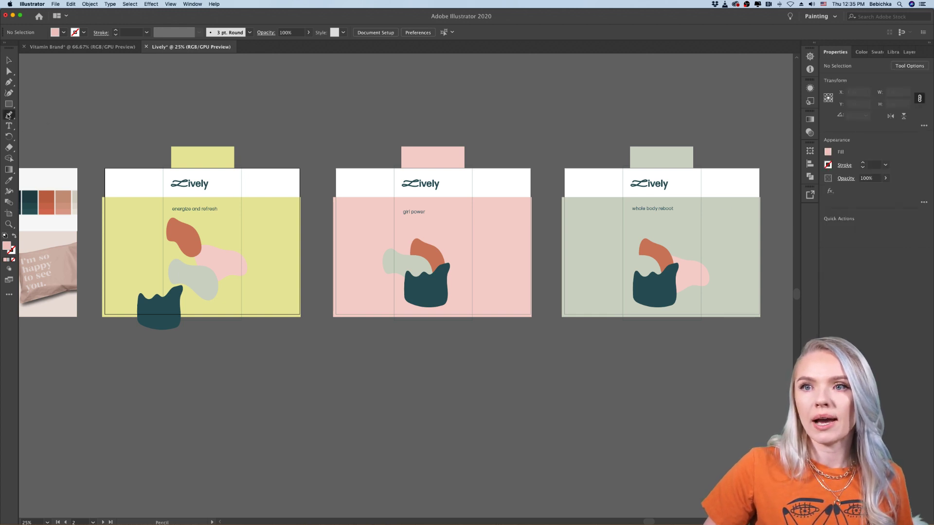
mouse_move(86, 263)
left_mouse_down()
mouse_move(108, 239)
mouse_move(151, 236)
mouse_move(314, 245)
mouse_move(367, 233)
mouse_move(658, 234)
left_mouse_up()
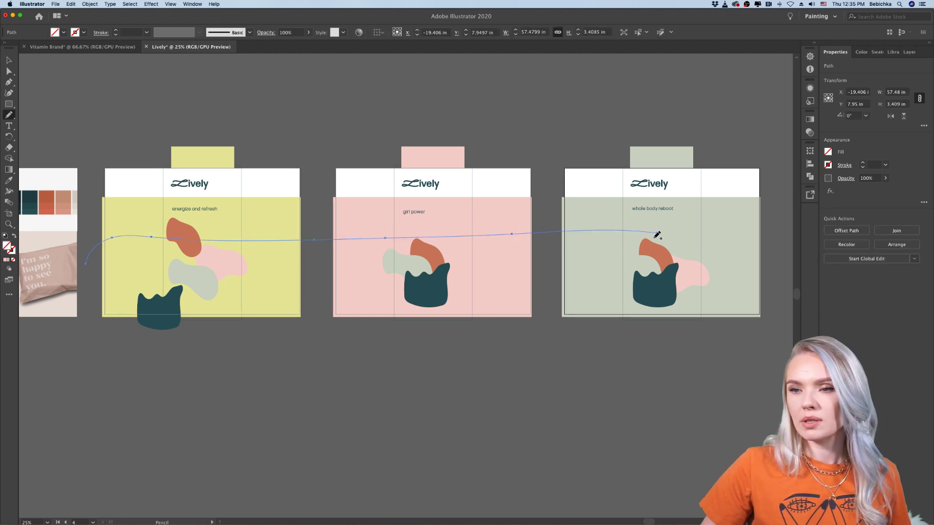
key("super+z")
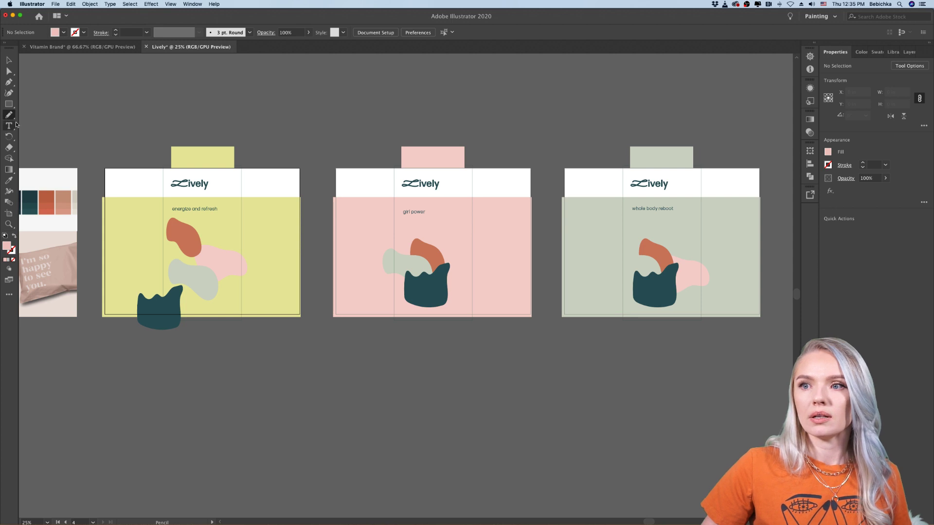
key("super+minus")
key("super+minus")
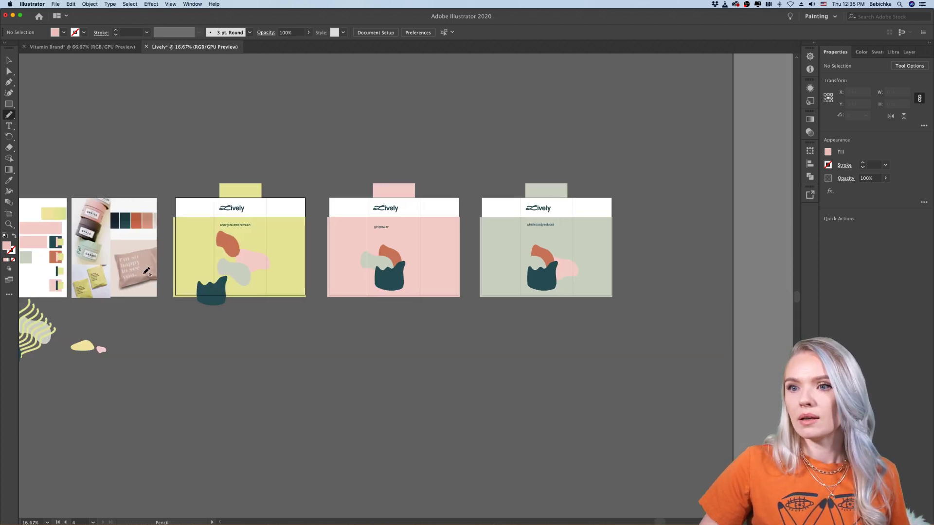
mouse_move(164, 263)
left_mouse_down()
mouse_move(186, 246)
mouse_move(216, 262)
mouse_move(242, 251)
mouse_move(268, 258)
mouse_move(336, 248)
mouse_move(419, 255)
mouse_move(495, 240)
mouse_move(636, 241)
left_mouse_up()
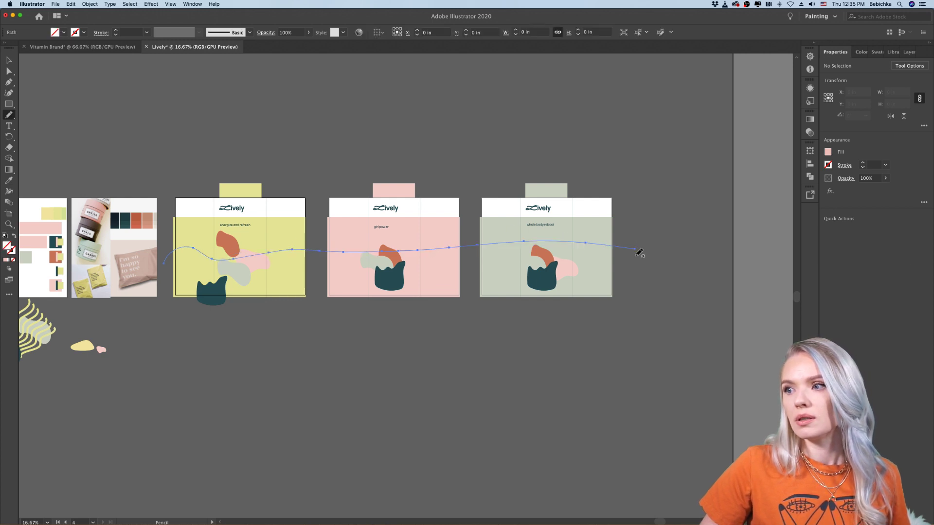
key("cmd+z")
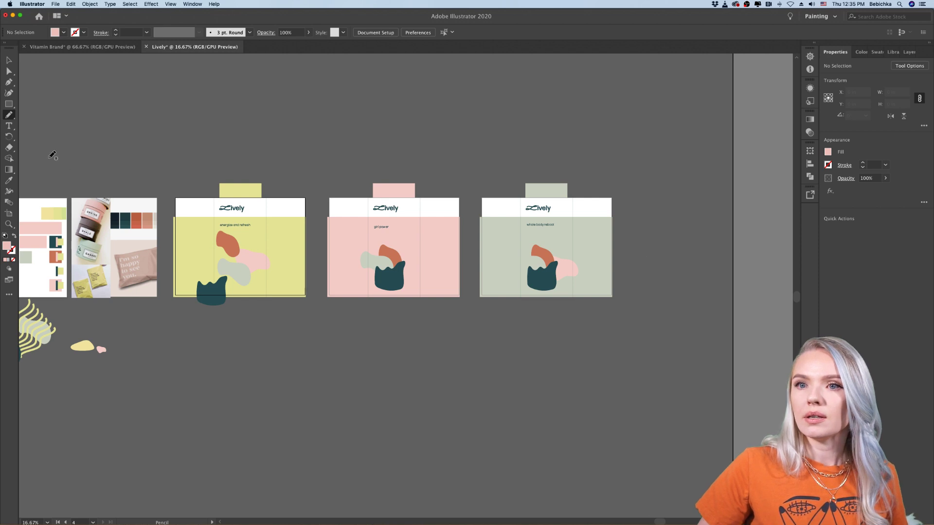
Set the Pencil tool's fidelity to the middle setting between Accurate and Smooth
left_click(909, 66)
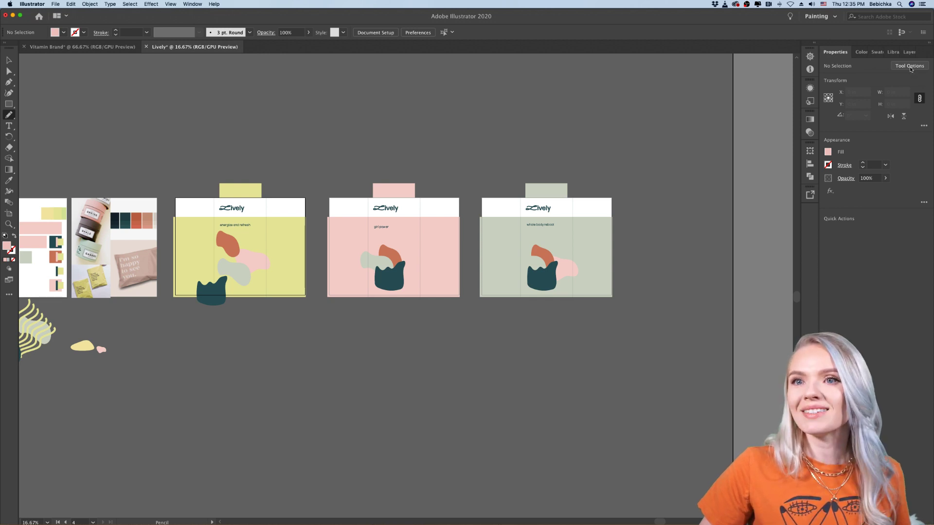
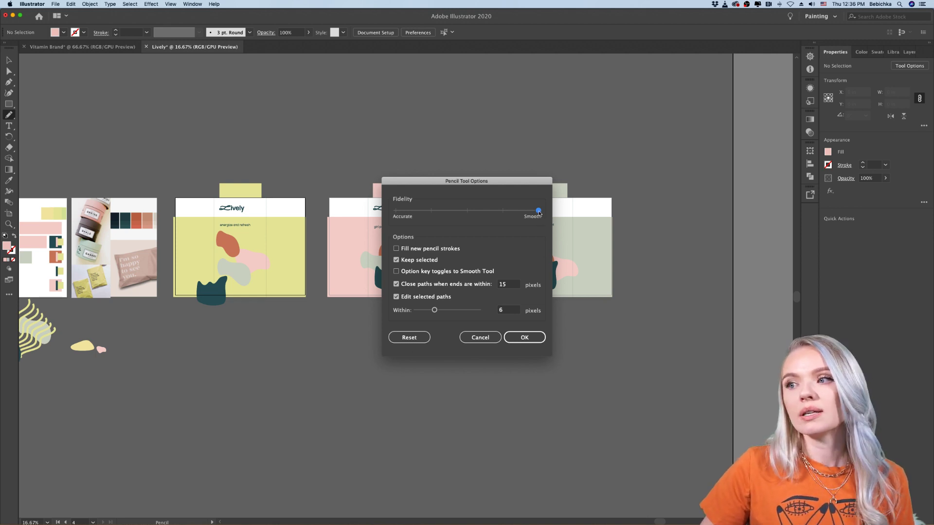
left_click_drag(539, 213, 500, 214)
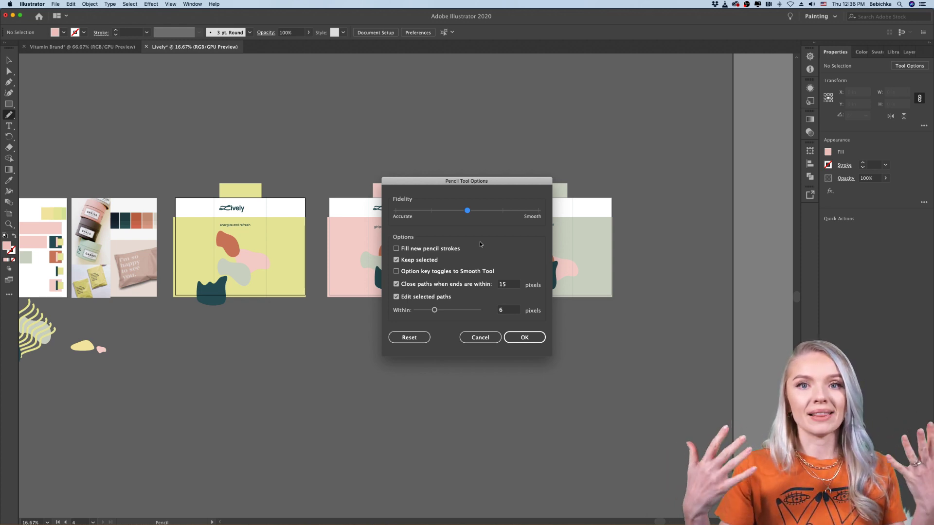
left_click(526, 337)
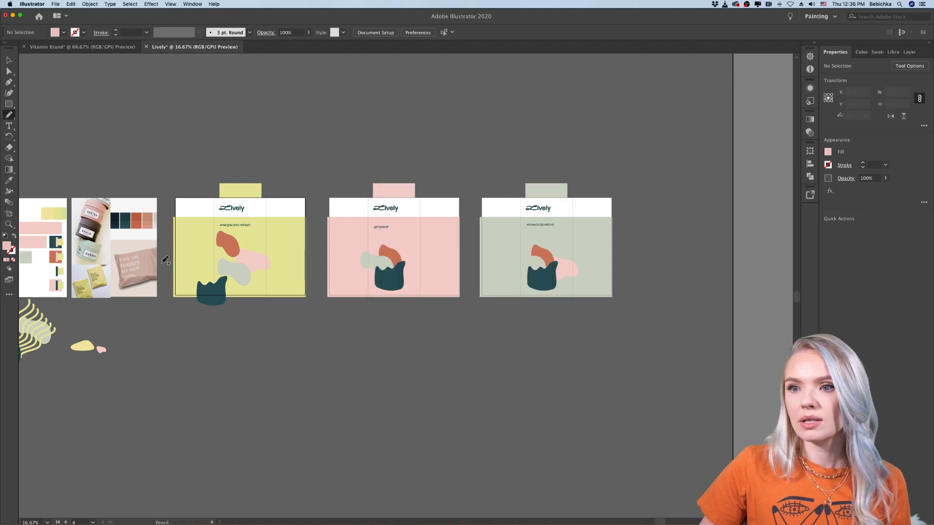
Draw a wavy line about 73 in wide across the three layouts and a rectangle about 70 by 15.5 in overlapping it
mouse_move(166, 257)
left_mouse_down()
mouse_move(347, 243)
mouse_move(651, 249)
left_mouse_up()
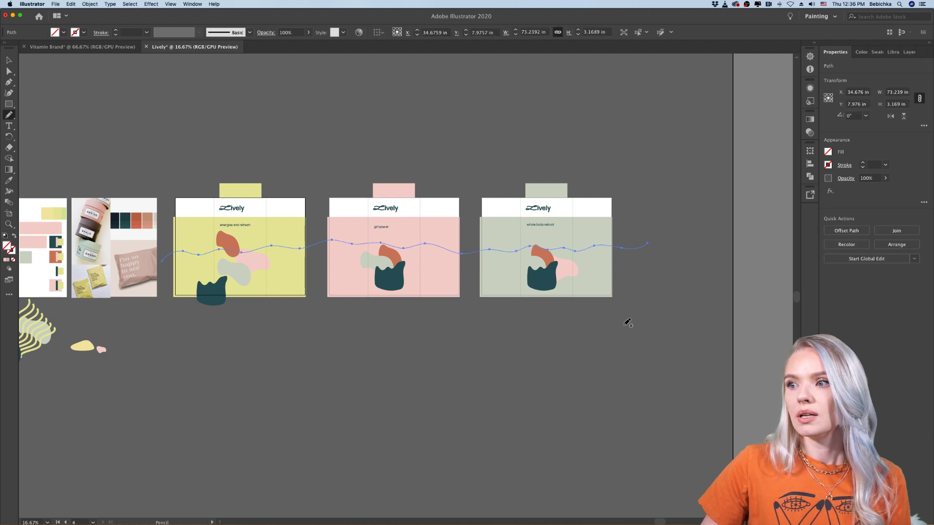
scroll(599, 331, "left", 2)
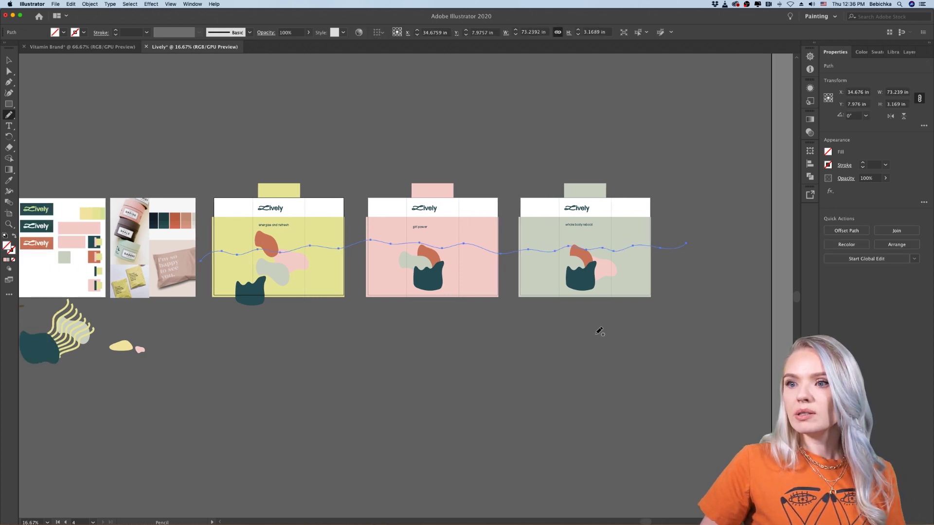
left_click(8, 105)
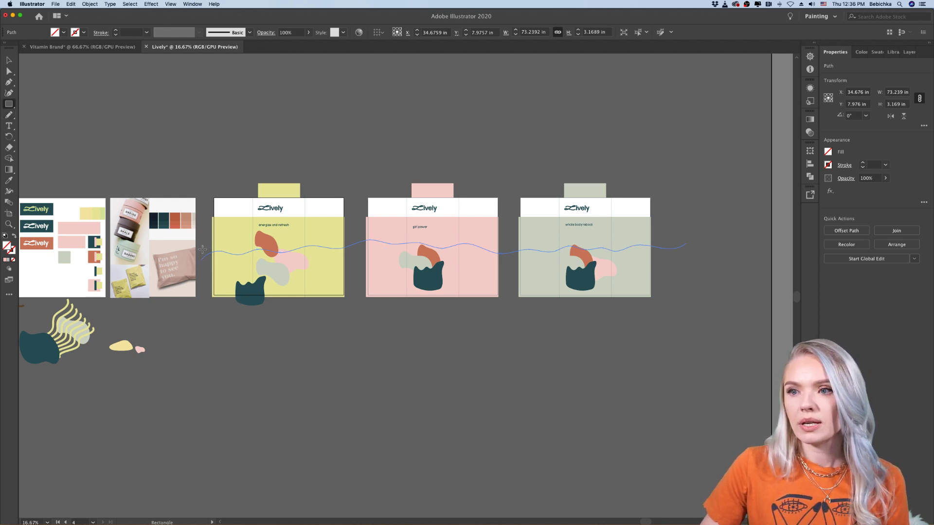
mouse_move(202, 229)
left_mouse_down()
mouse_move(394, 330)
mouse_move(677, 330)
mouse_move(665, 332)
left_mouse_up()
Divide the rectangle along the wavy line using the Pathfinder Divide operation
left_click(9, 60)
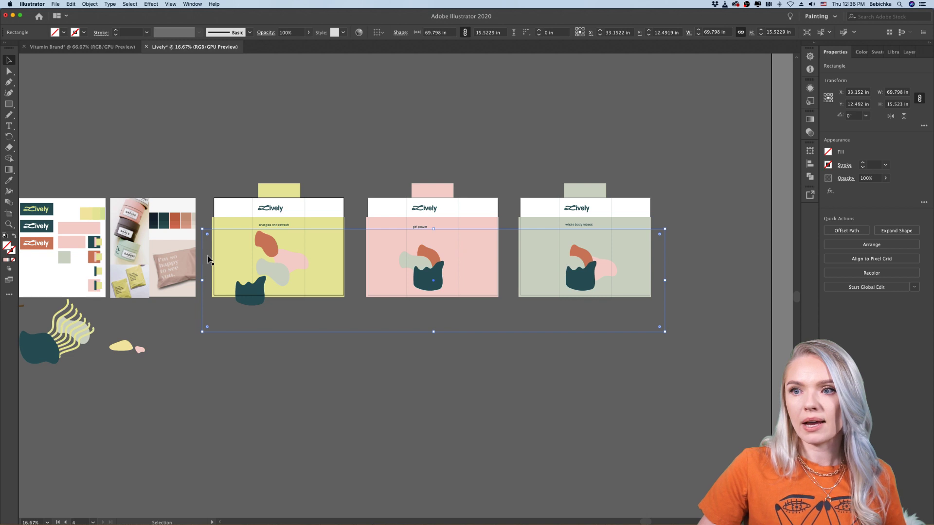
left_click(241, 254, "shift")
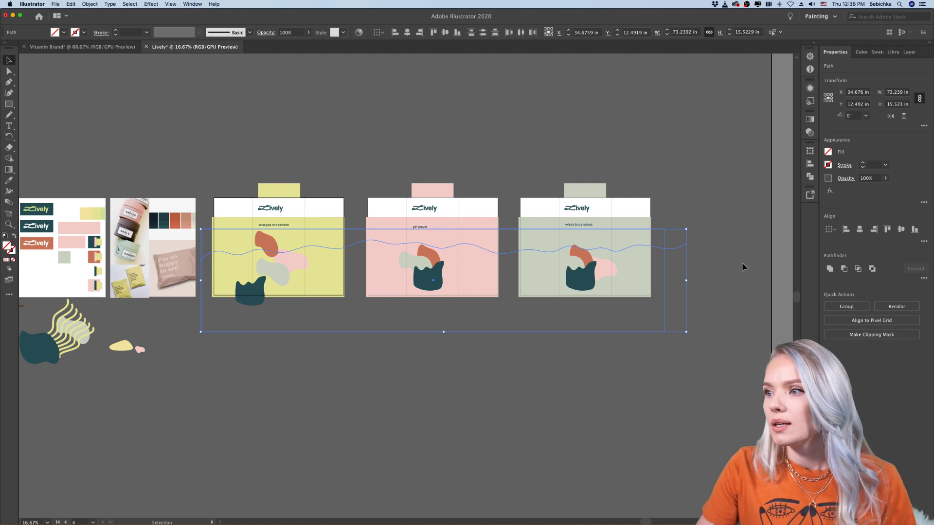
left_click(923, 279)
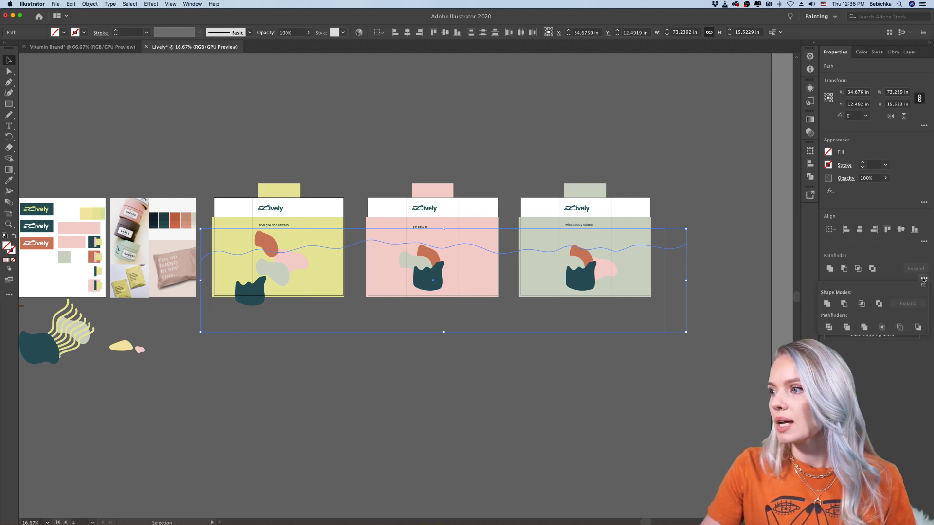
left_click(828, 328)
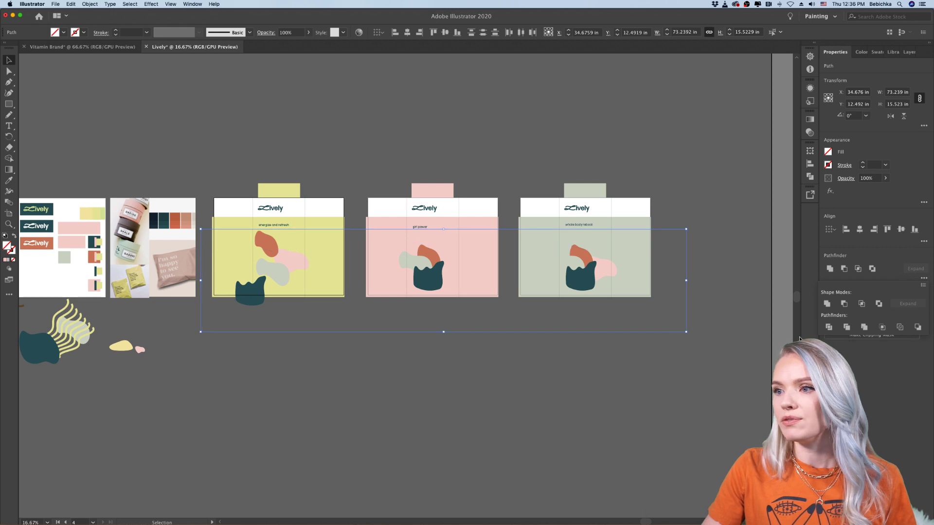
left_click(266, 318)
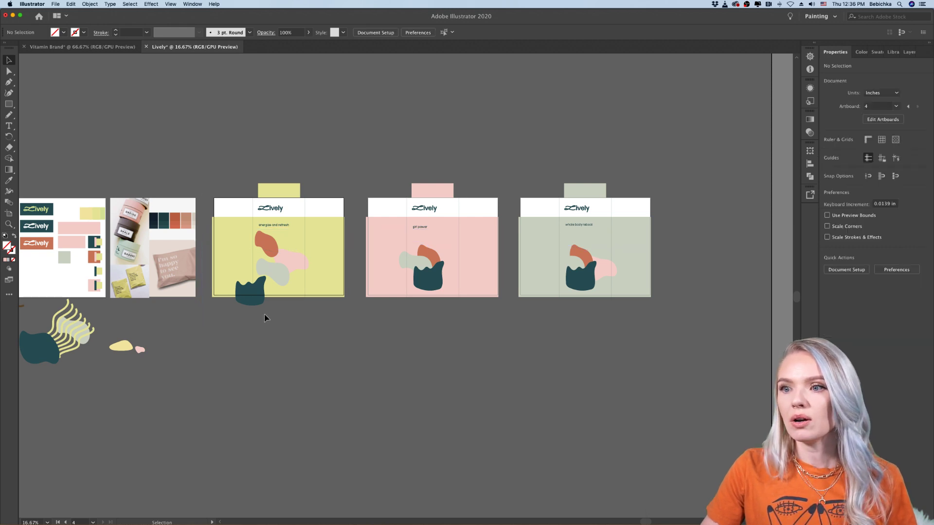
Fill the divided wavy shapes with a light grey colour
left_click(203, 292)
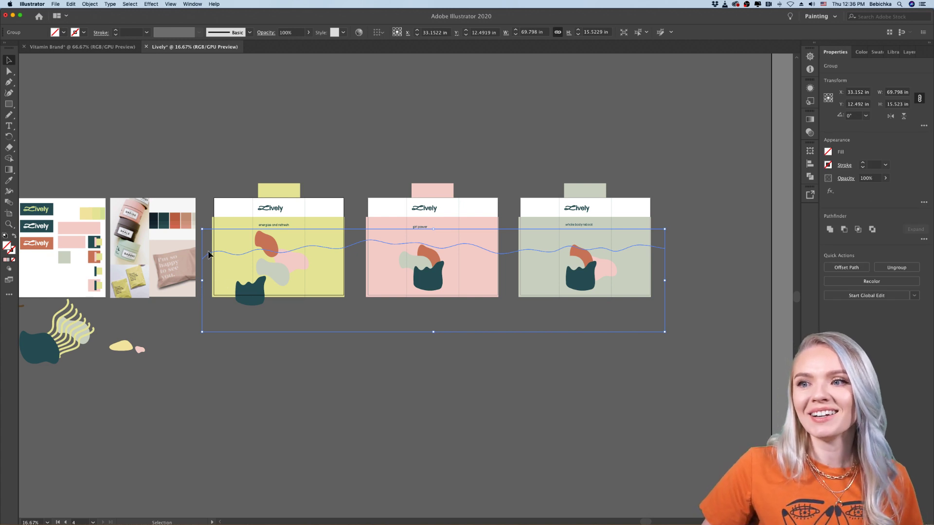
double_click(8, 250)
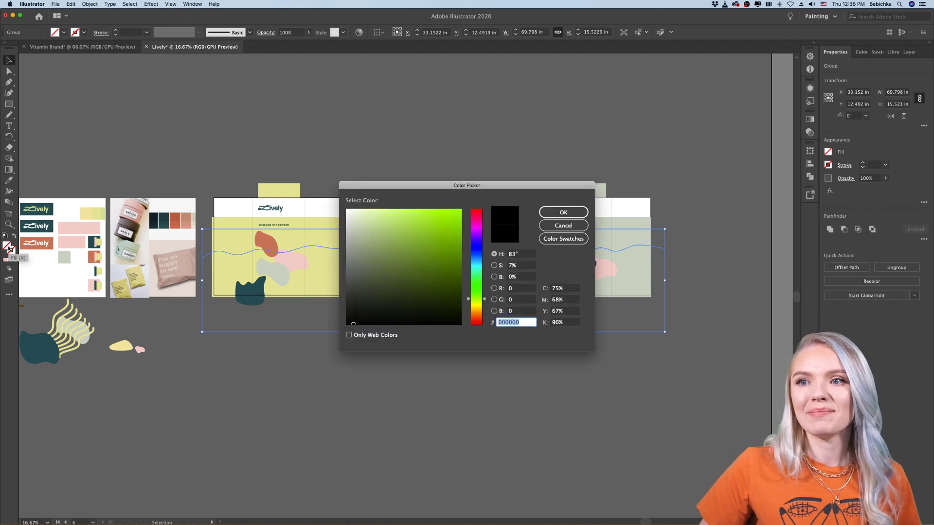
type("e2e2e2")
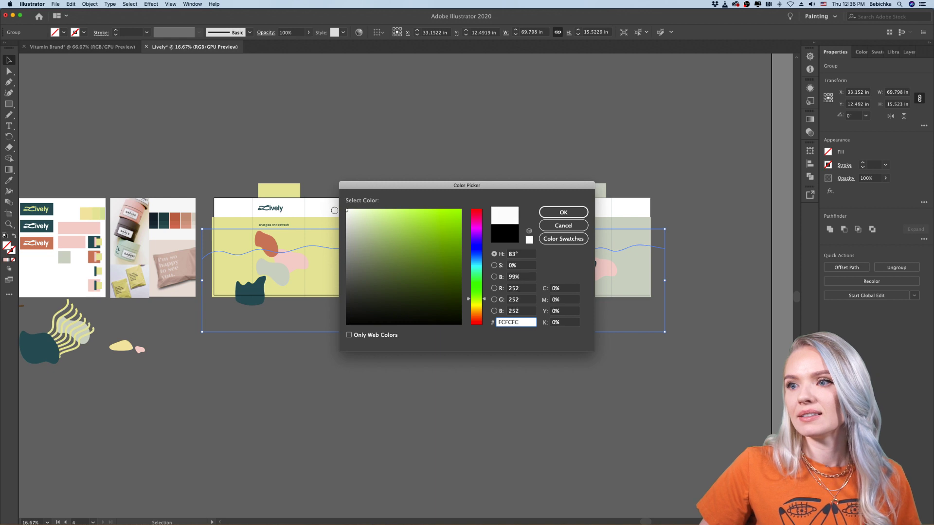
key("Tab")
key("Return")
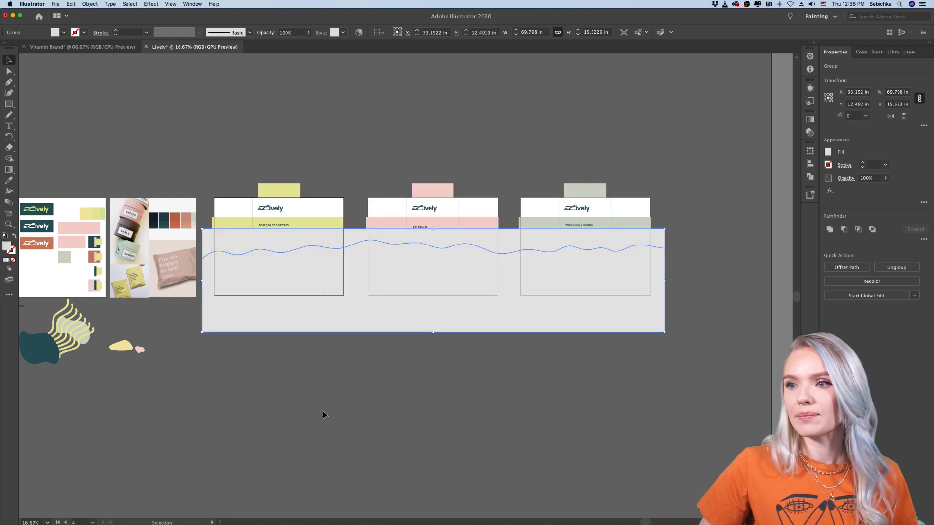
left_click(323, 410)
Isolate the grey group and move its upper wavy piece above the three packaging layouts
left_click(250, 328)
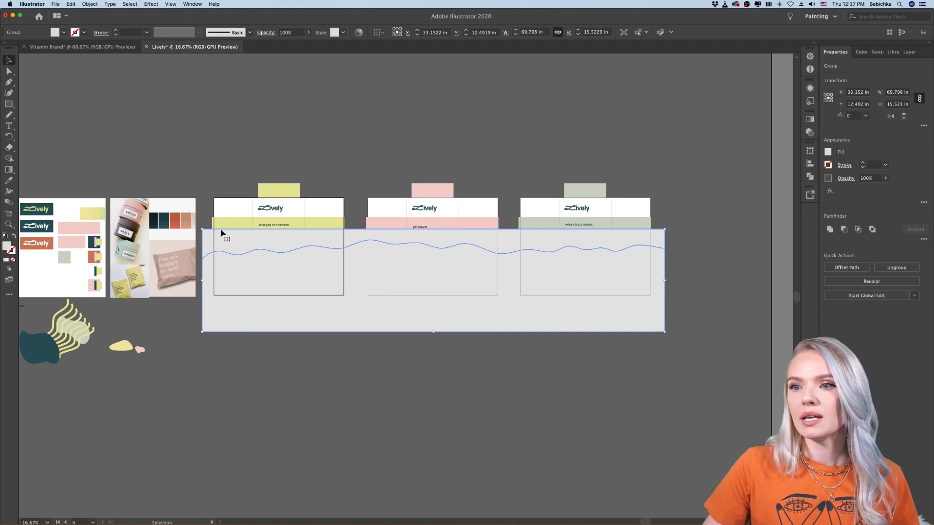
double_click(350, 240)
left_click(350, 241)
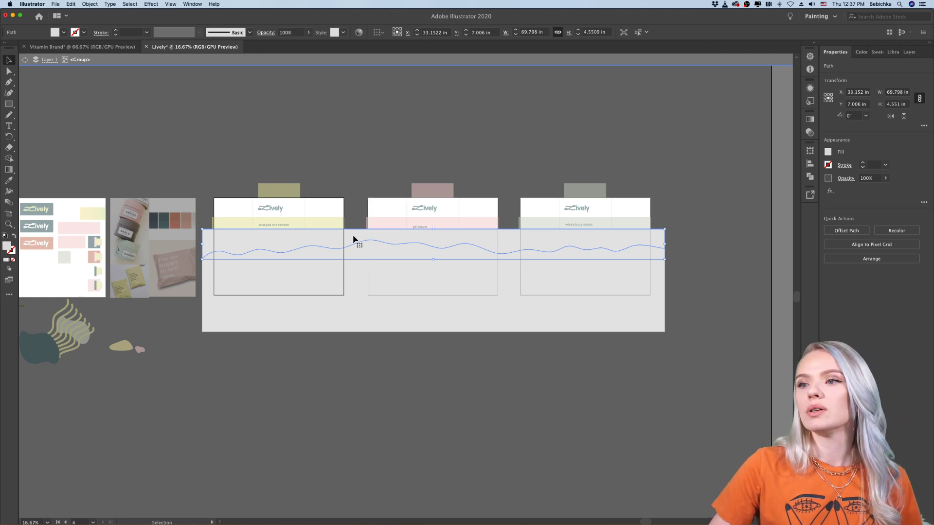
left_click_drag(352, 234, 340, 98)
double_click(397, 144)
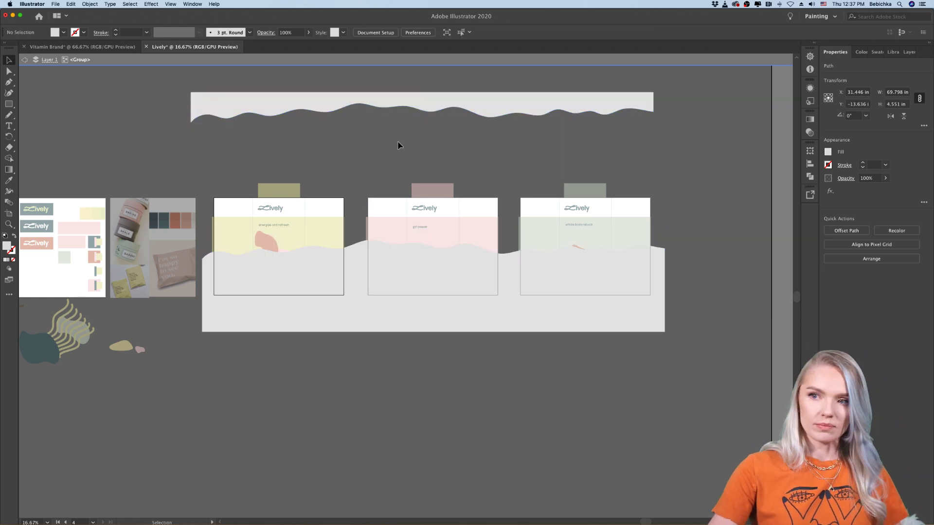
Ungroup the two grey wavy pieces and move the upper strip farther above the layouts
left_click(381, 103)
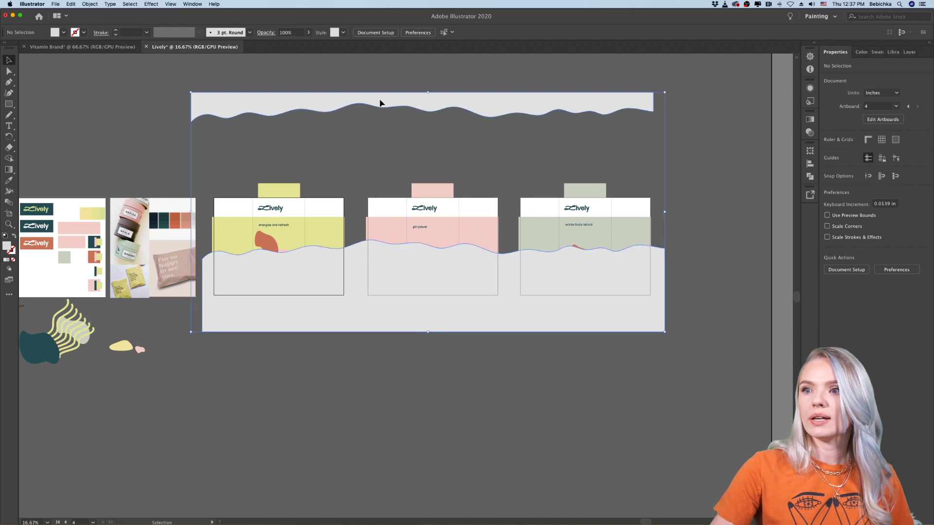
left_click(398, 140)
key("super+minus")
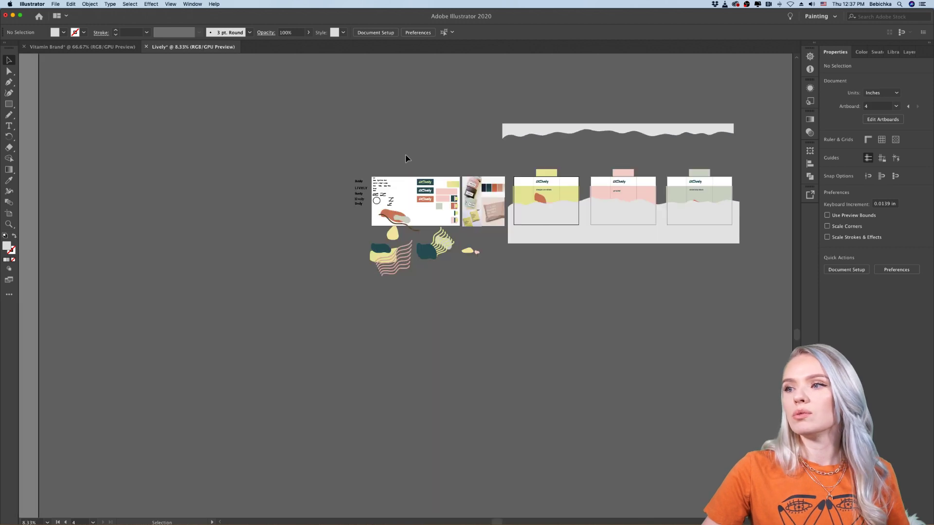
scroll(407, 159, "right", 10)
key("super+z")
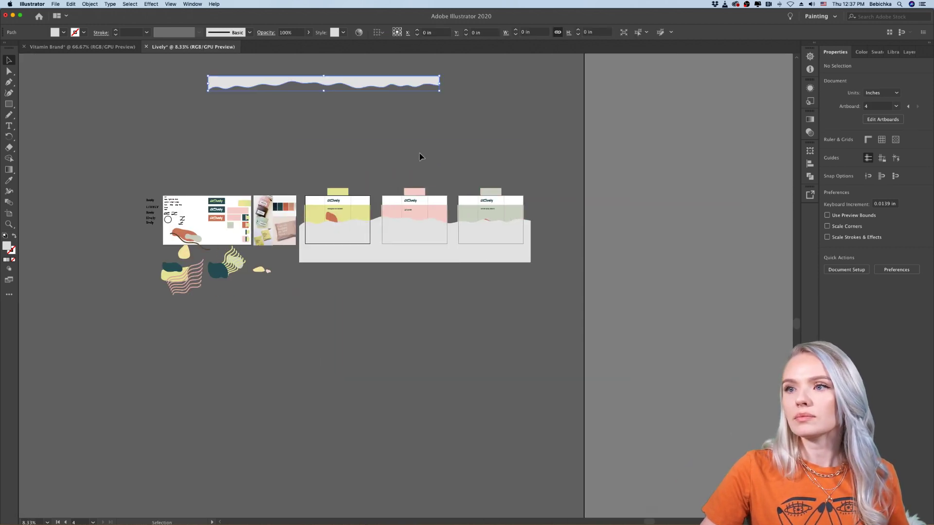
left_click(462, 169)
Send the large light grey wavy shape to the back, behind all three packaging layouts
key("super+plus")
key("super+plus")
key("super+plus")
scroll(463, 169, "right", 10)
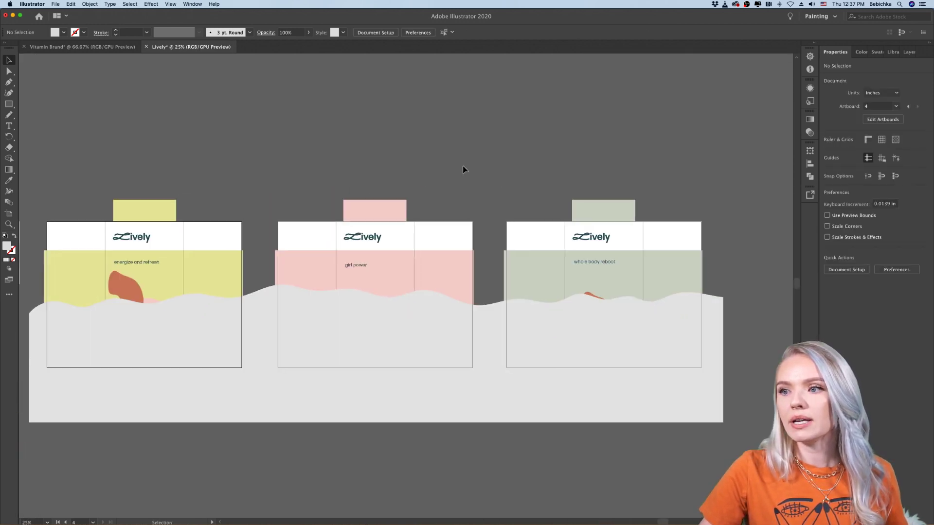
left_click(419, 389)
right_click(419, 389)
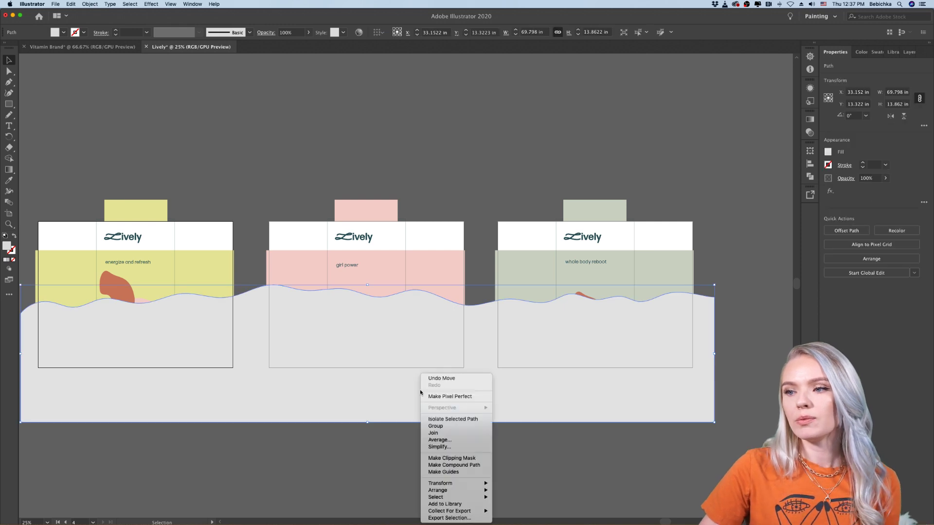
mouse_move(456, 491)
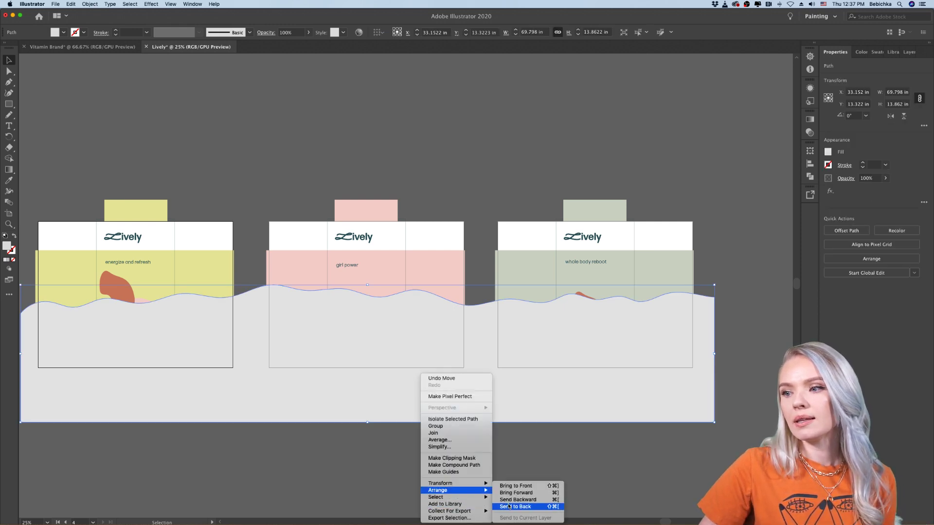
left_click(513, 506)
left_click(418, 432)
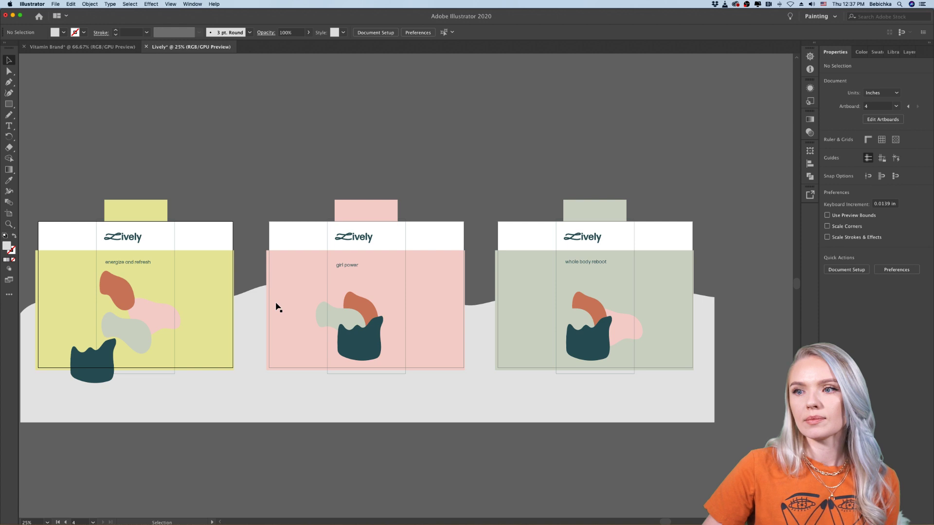
Send the yellow, pink and sage green label rectangles to the back, behind the grey wavy shape
left_click(209, 313)
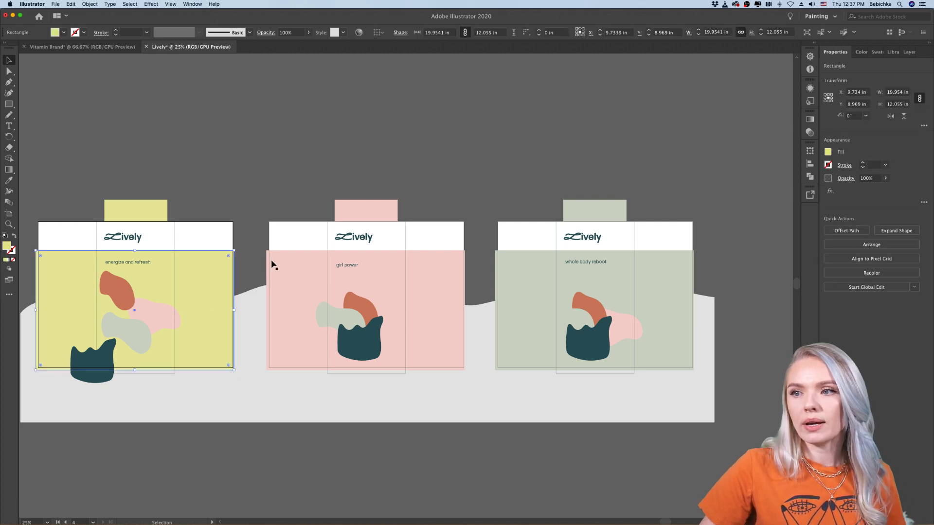
left_click(273, 263, "shift")
left_click(520, 262, "shift")
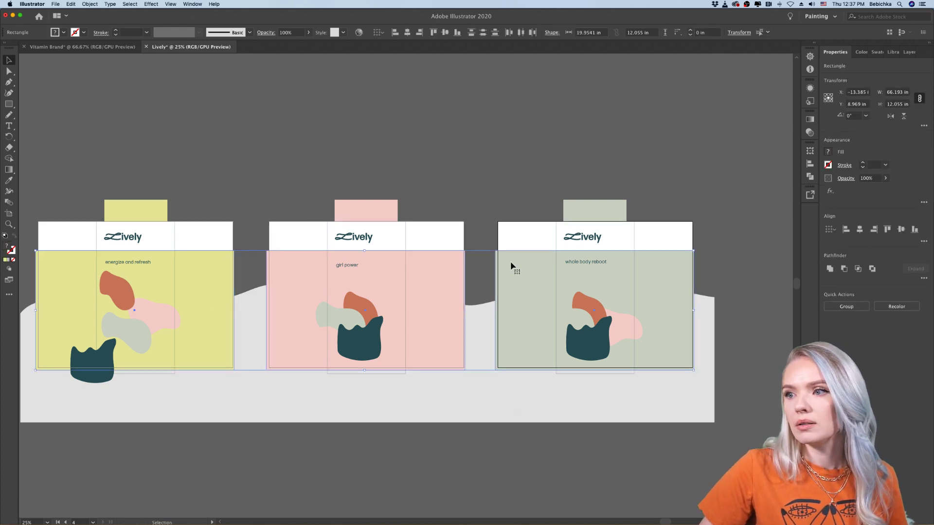
right_click(509, 263)
mouse_move(530, 374)
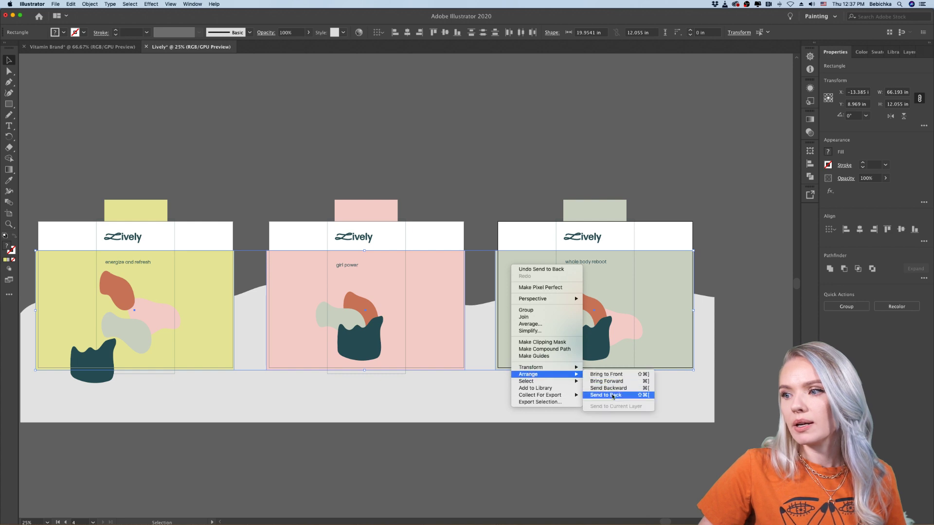
left_click(612, 395)
left_click(588, 450)
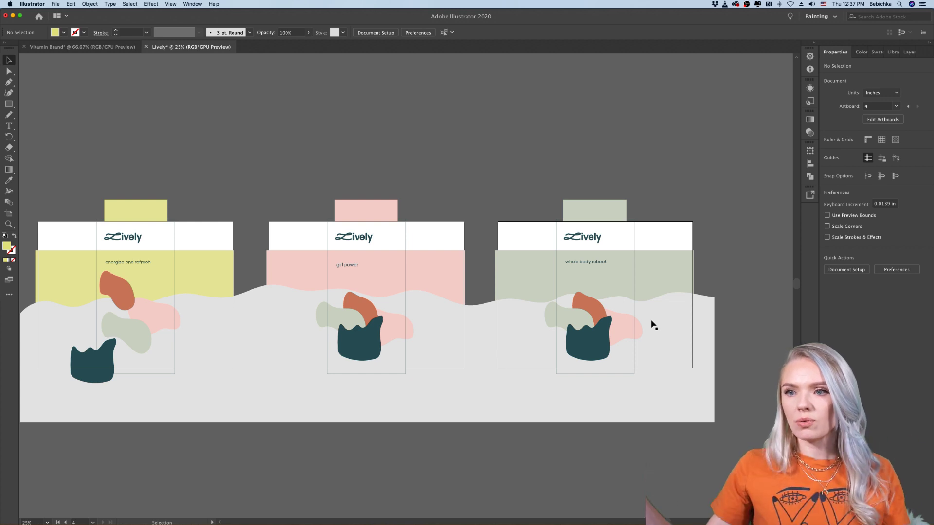
Draw a yellow shoulder rectangle about 7.89 by 1.5 in between the first layout's cap and its front panel
scroll(653, 325, "down", 2)
scroll(653, 324, "left", 2)
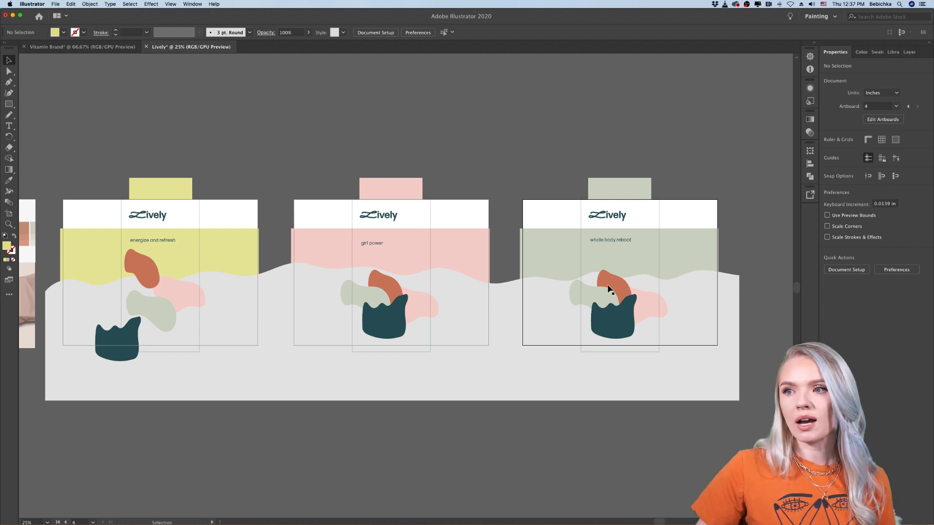
left_click_drag(655, 156, 169, 172)
left_click(208, 155)
scroll(180, 208, "up", 3)
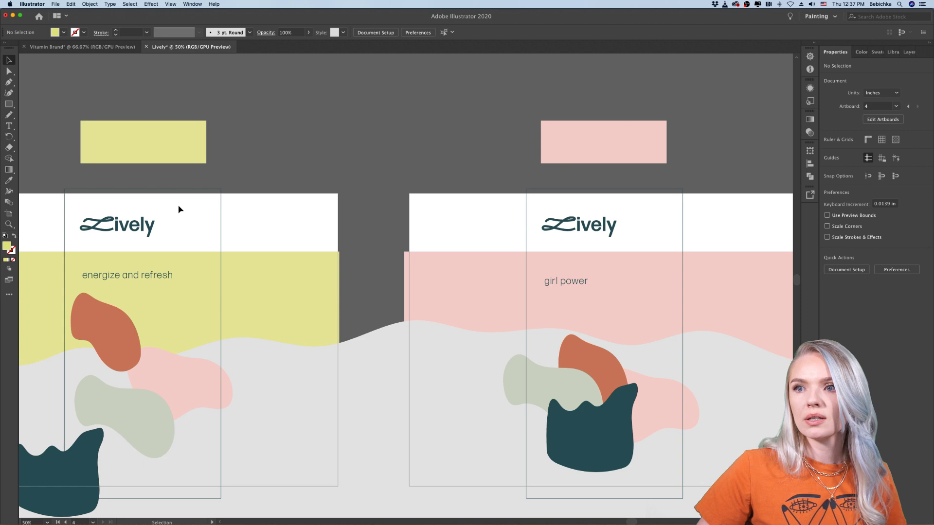
scroll(179, 208, "left", 2)
left_click_drag(9, 104, 54, 104)
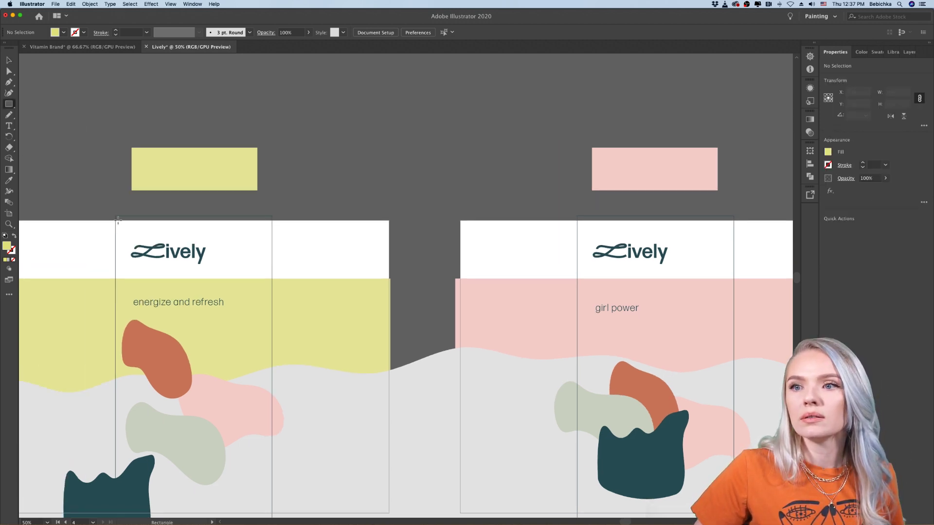
left_click_drag(138, 213, 272, 191)
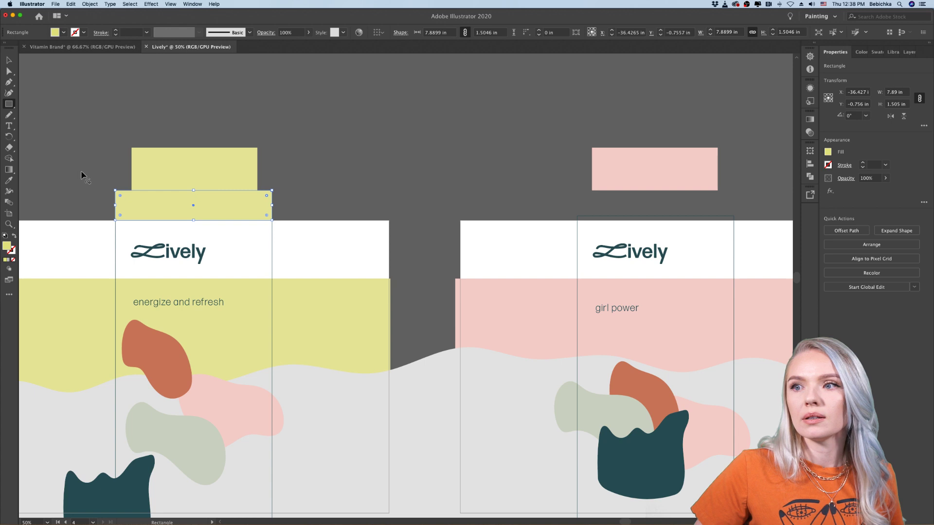
Round the two upper corners of the yellow shoulder rectangle on the first layout
left_click_drag(120, 197, 129, 213)
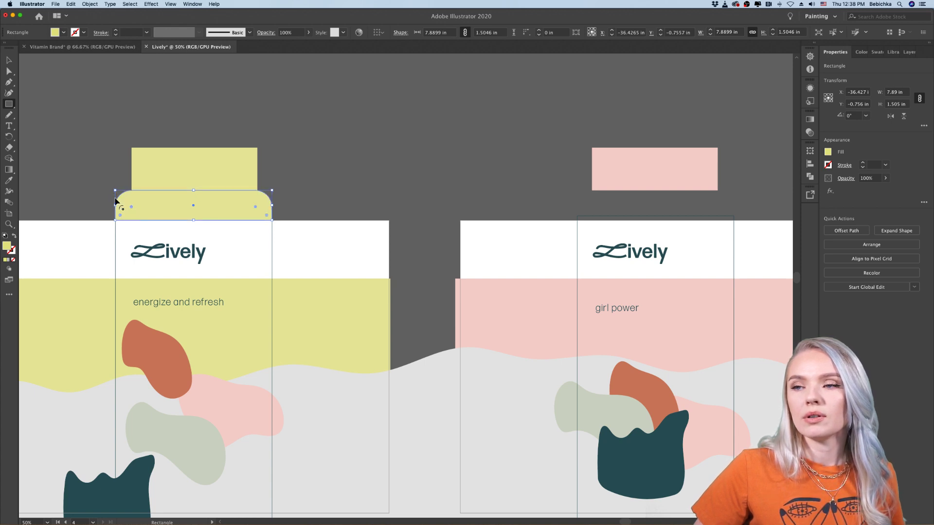
left_click(38, 146)
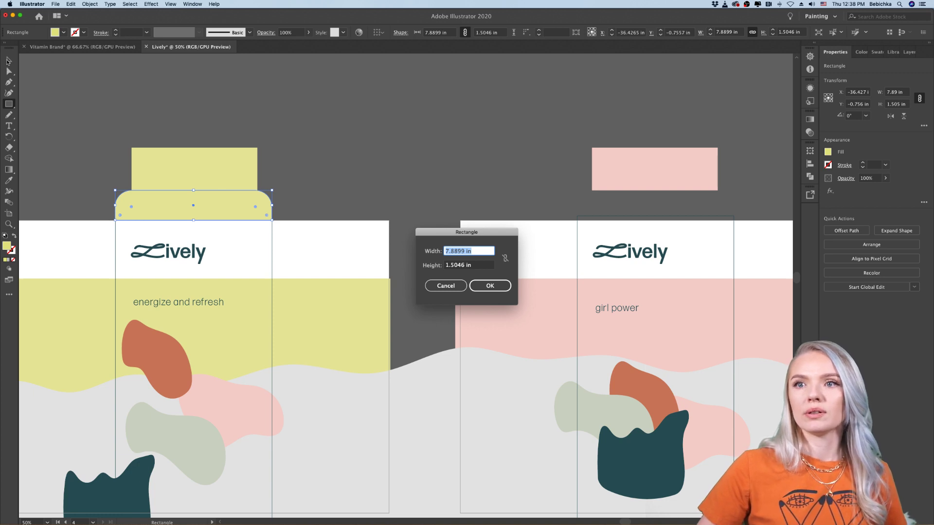
left_click(455, 291)
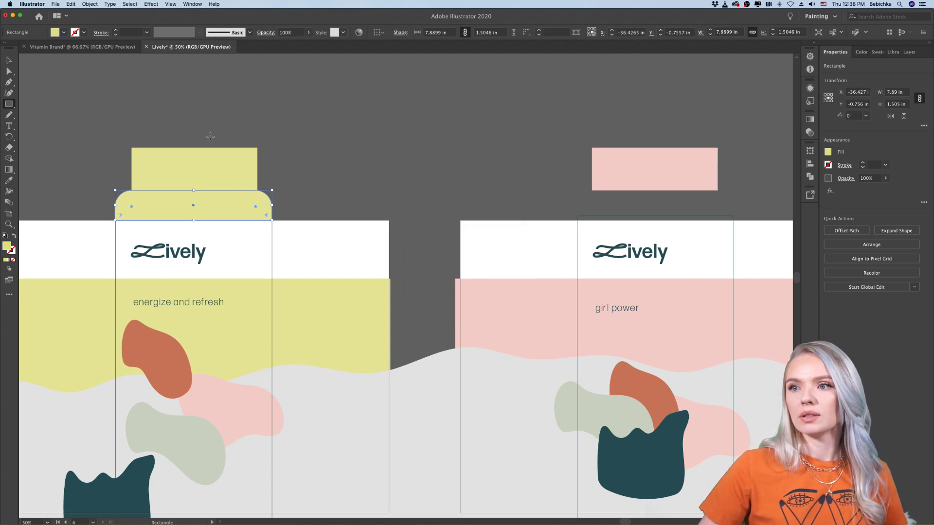
key("v")
left_click(158, 115)
scroll(158, 115, "down", 1)
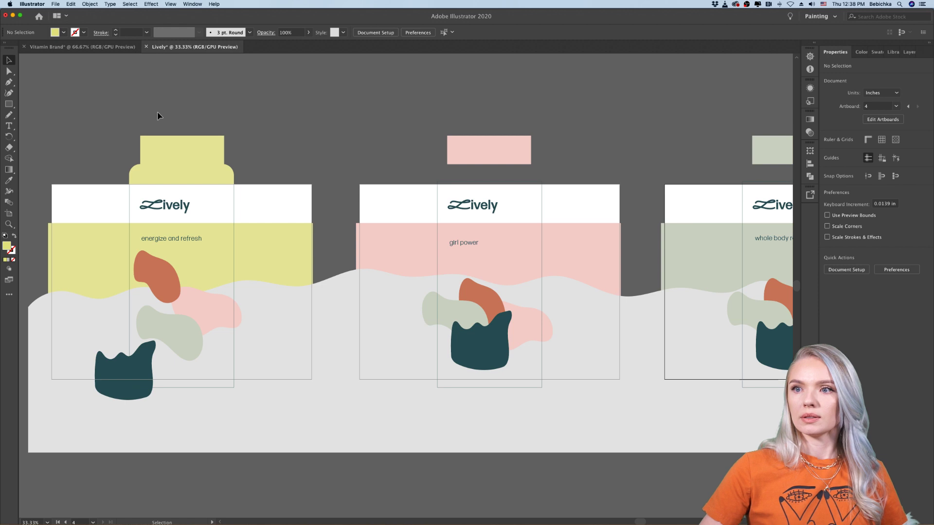
Move the yellow cap slightly upward to leave a thin gap above the rounded shoulder
scroll(158, 116, "up", 1)
left_click(176, 179)
left_click_drag(176, 176, 176, 174)
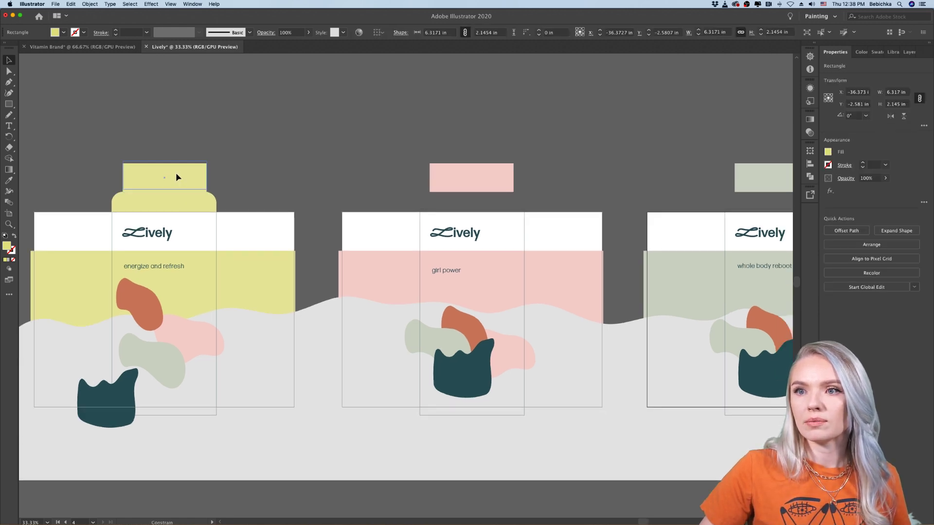
left_click(241, 179)
Copy the rounded yellow shoulder onto the pink layout's front panel and raise the pink cap slightly above it
scroll(241, 179, "right", 5)
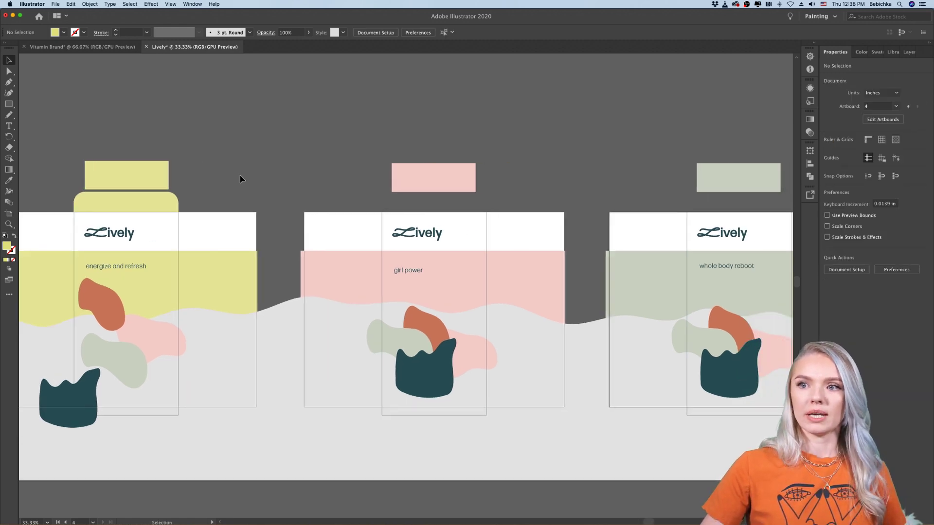
left_click_drag(86, 210, 360, 211)
key("super+z")
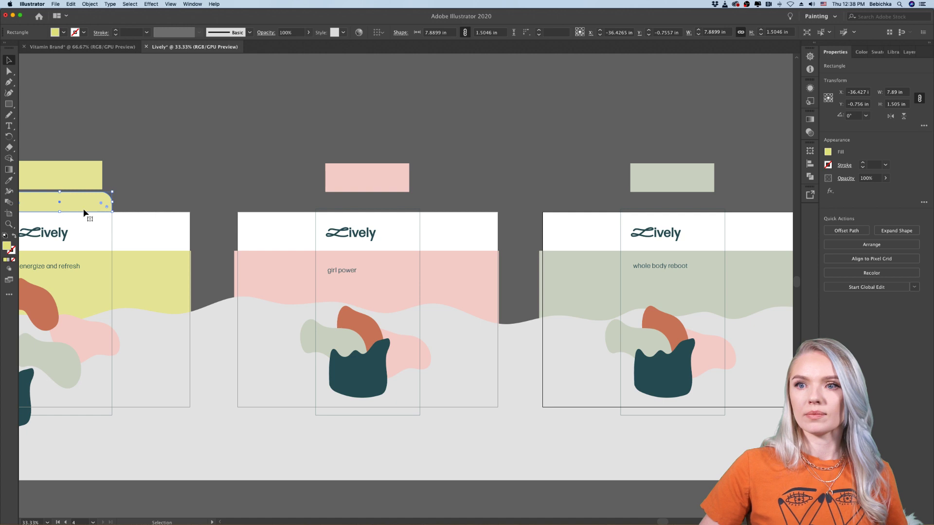
left_click_drag(79, 202, 384, 207)
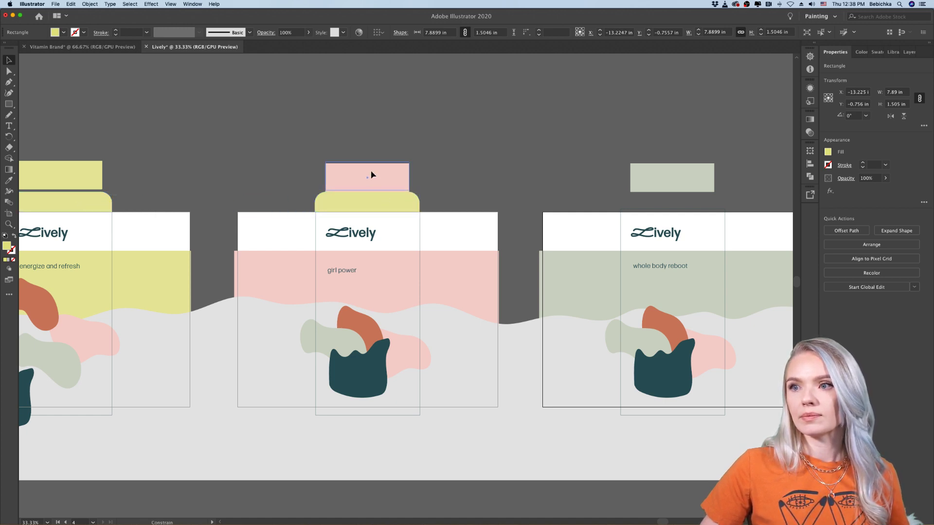
left_click(452, 172)
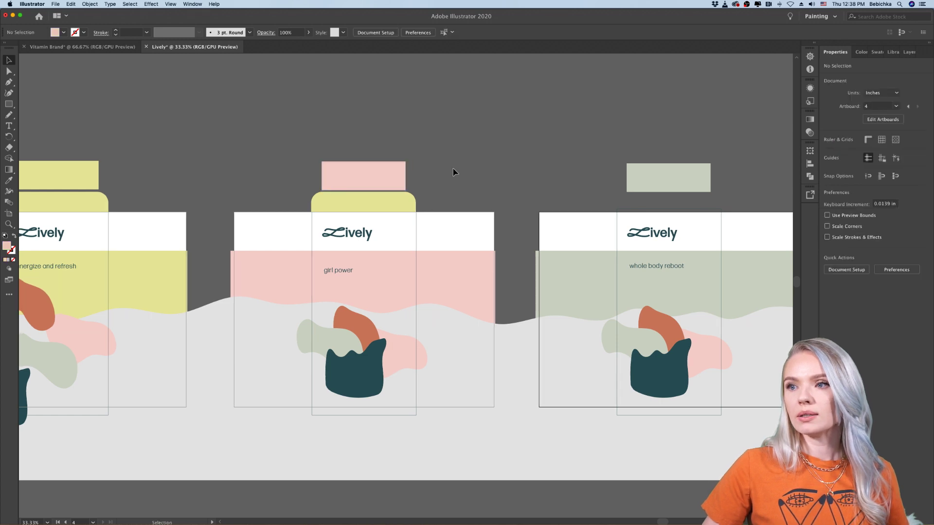
Copy the rounded yellow shoulder onto the sage green layout and raise the green cap slightly above it
scroll(453, 172, "right", 5)
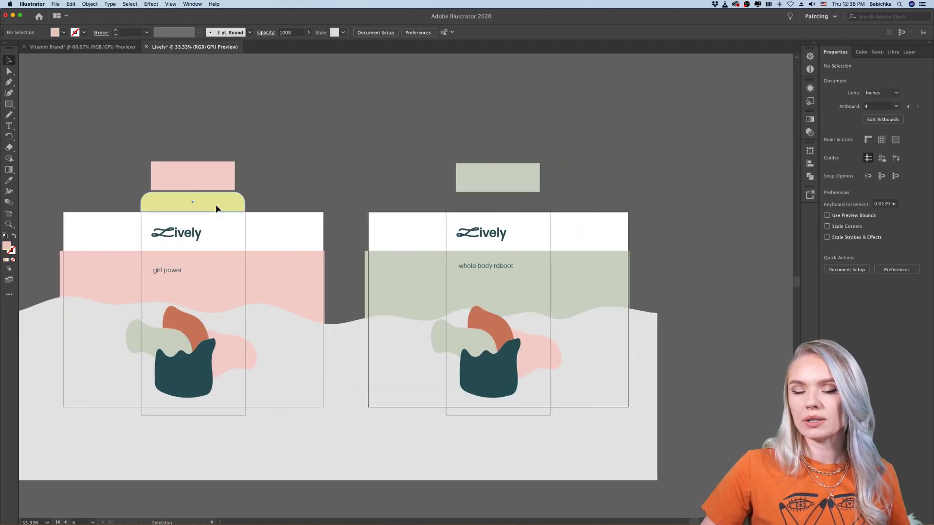
left_click_drag(217, 209, 521, 207)
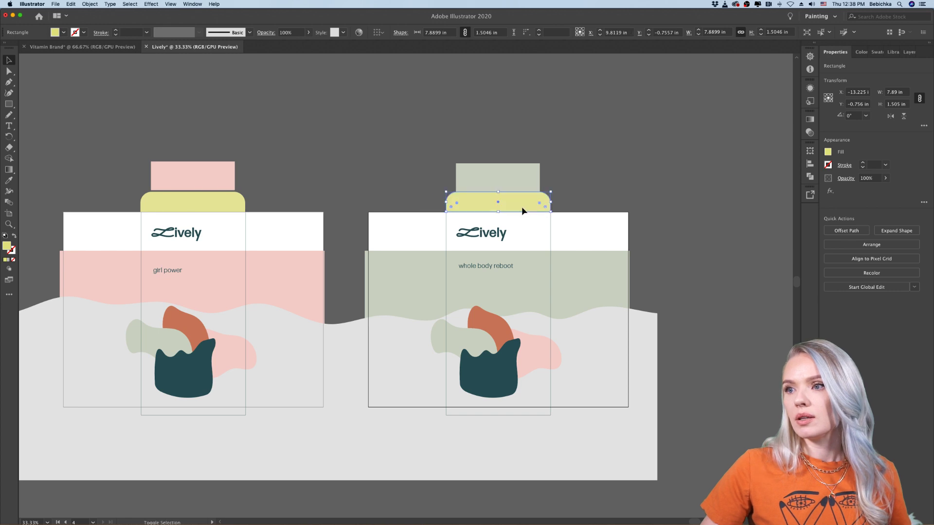
left_click(590, 146)
left_click(517, 180)
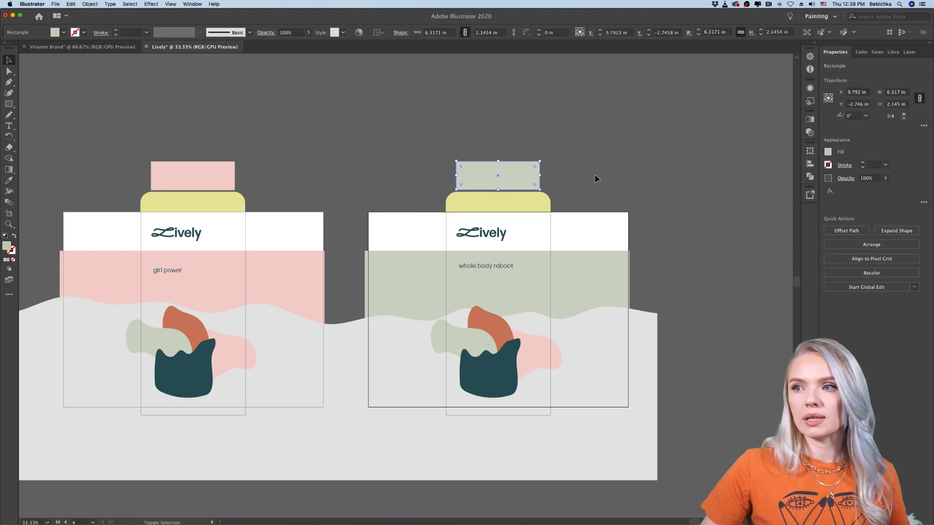
left_click(594, 177)
key("super+minus")
key("super+minus")
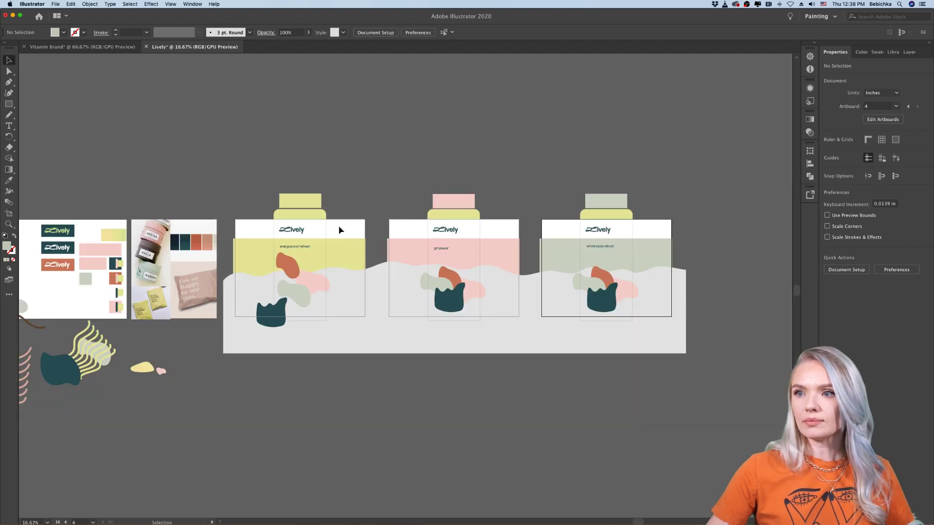
Slightly round the upper corners of the pink cap on the girl power layout
scroll(584, 283, "up", 3)
scroll(584, 283, "up", 2)
scroll(584, 283, "right", 2)
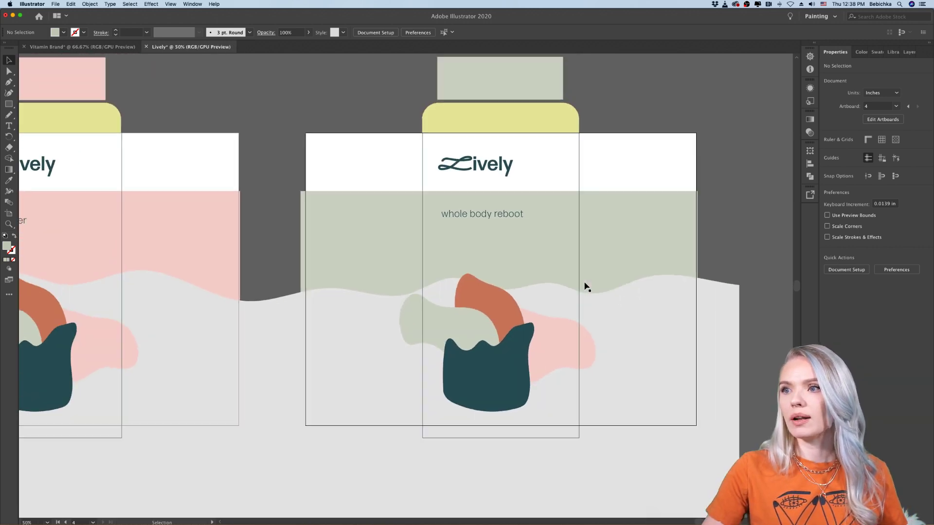
scroll(585, 283, "down", 1)
scroll(584, 282, "left", 1)
scroll(585, 283, "left", 1)
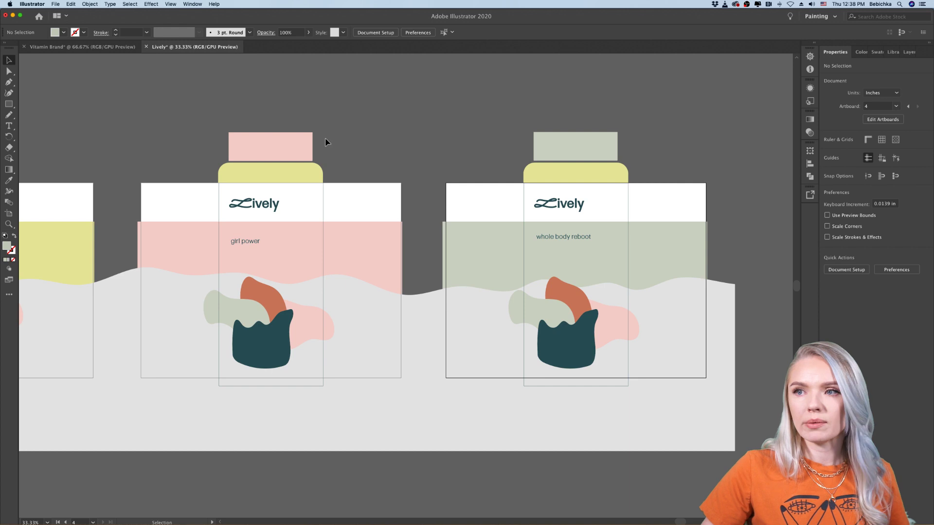
left_click(300, 149)
scroll(257, 146, "up", 1)
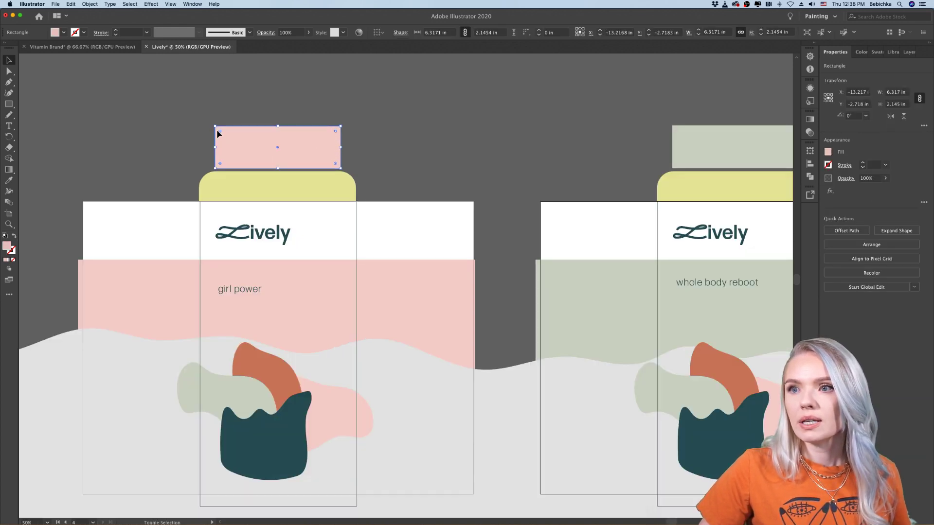
left_click_drag(220, 130, 222, 132)
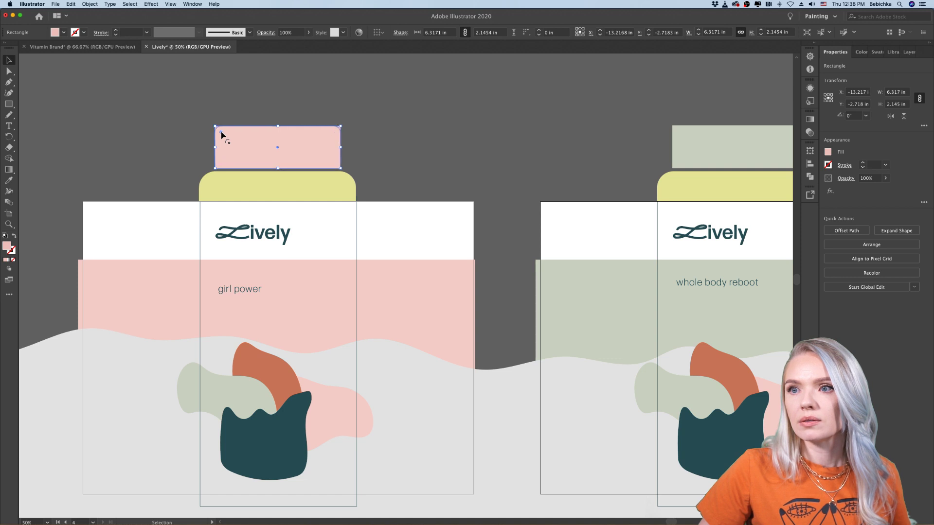
left_click(434, 156)
Slightly round the upper corners of the sage green cap on the whole body reboot layout
scroll(434, 156, "down", 1)
scroll(433, 156, "right", 5)
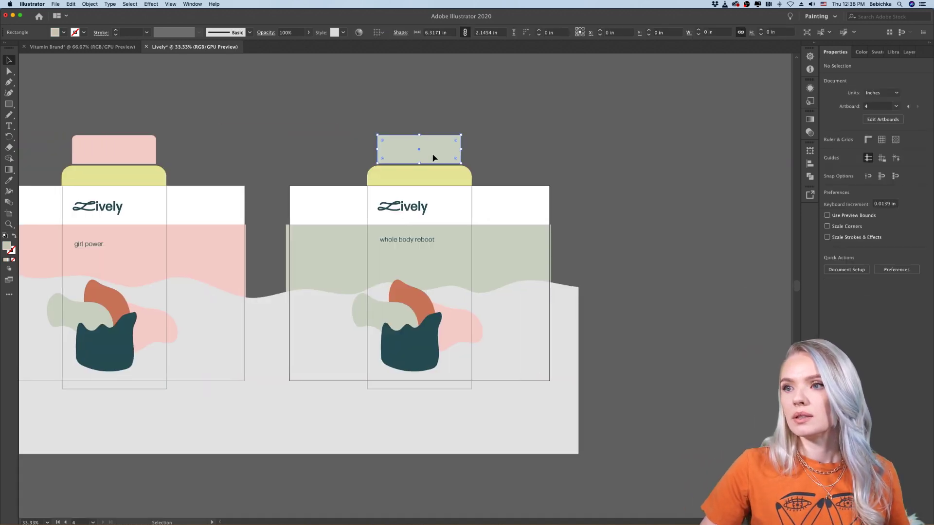
left_click(434, 156)
scroll(434, 156, "up", 5)
scroll(515, 116, "down", 1)
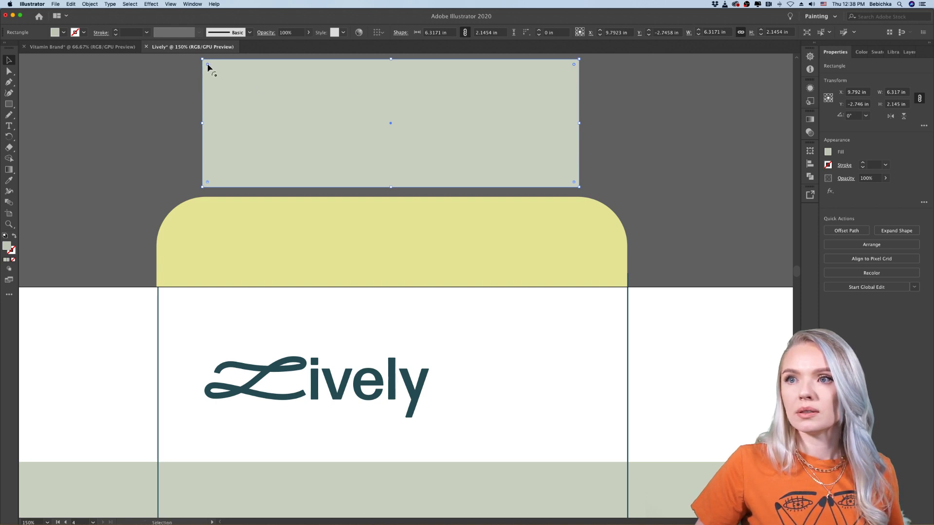
left_click_drag(206, 62, 208, 65)
left_click(141, 111)
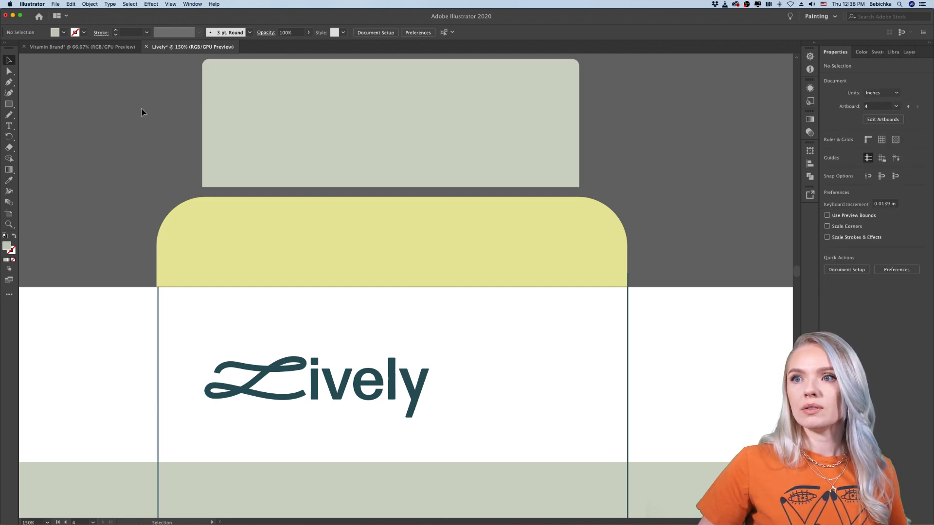
Slightly round the upper corners of the yellow cap on the energize and refresh layout
scroll(141, 111, "down", 3)
scroll(141, 112, "left", 5)
scroll(142, 111, "down", 4)
scroll(141, 111, "right", 3)
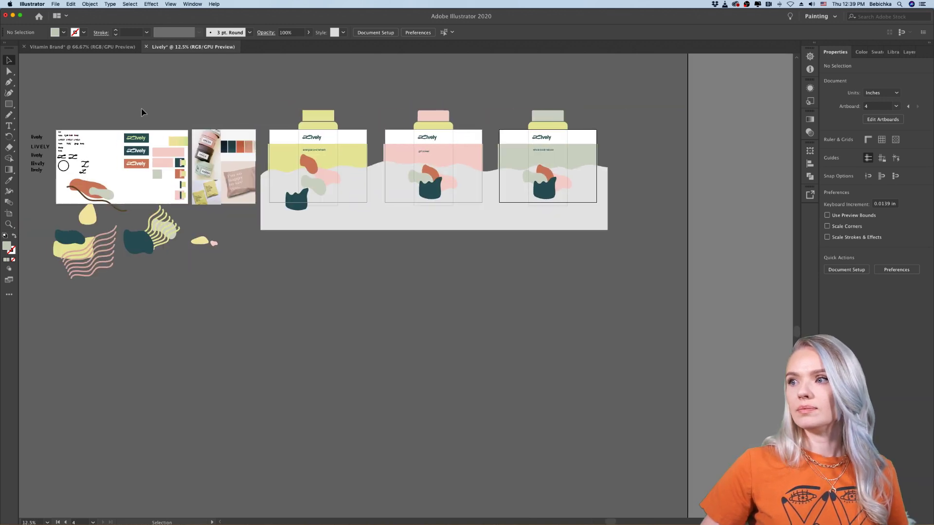
scroll(325, 171, "up", 2)
scroll(325, 171, "up", 2)
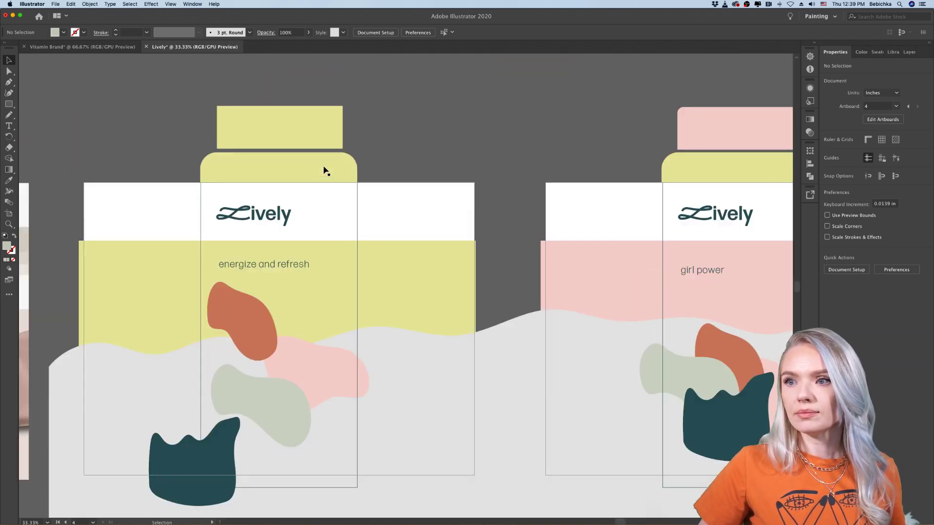
scroll(324, 168, "up", 2)
left_click(324, 166)
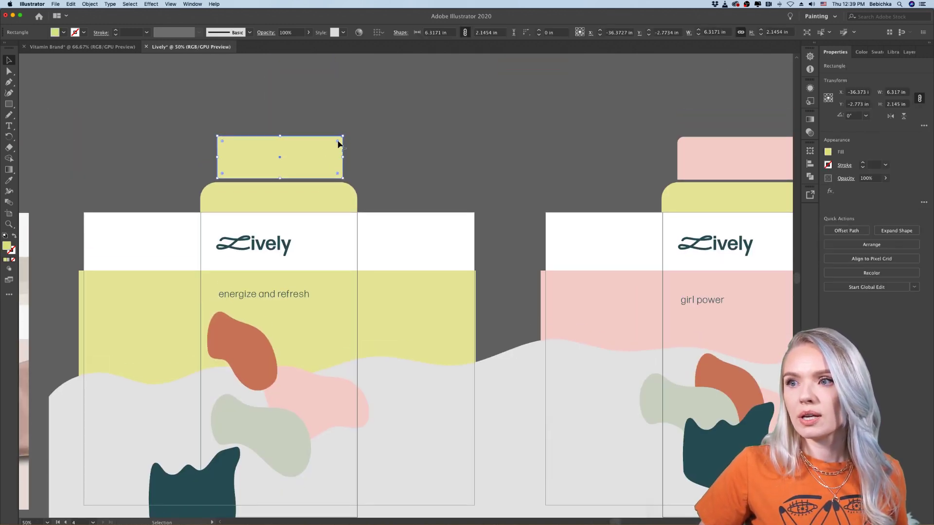
left_click(222, 141, "shift")
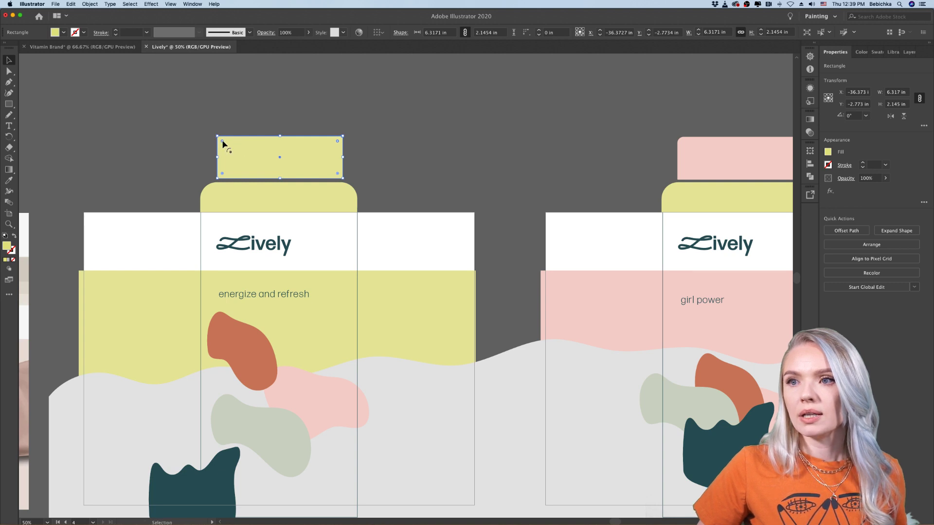
left_click_drag(222, 141, 223, 142)
left_click(261, 112)
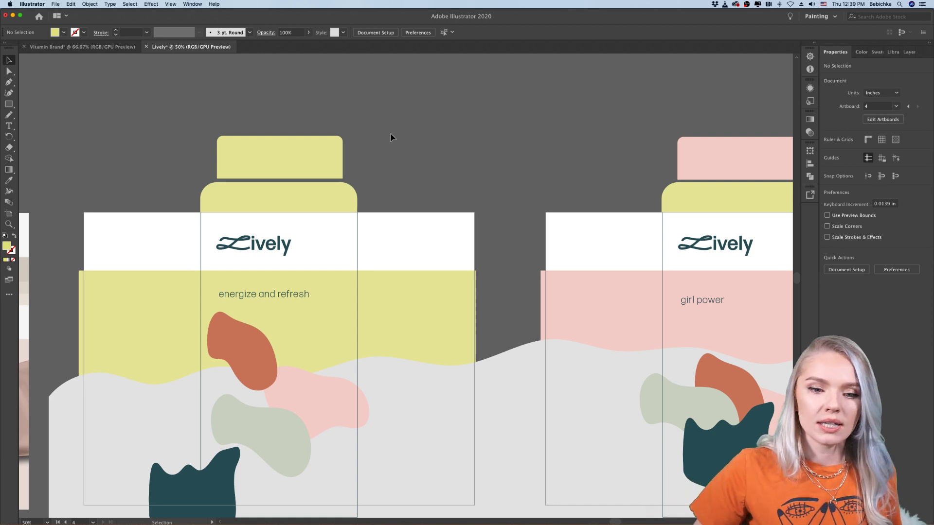
key("super+minus")
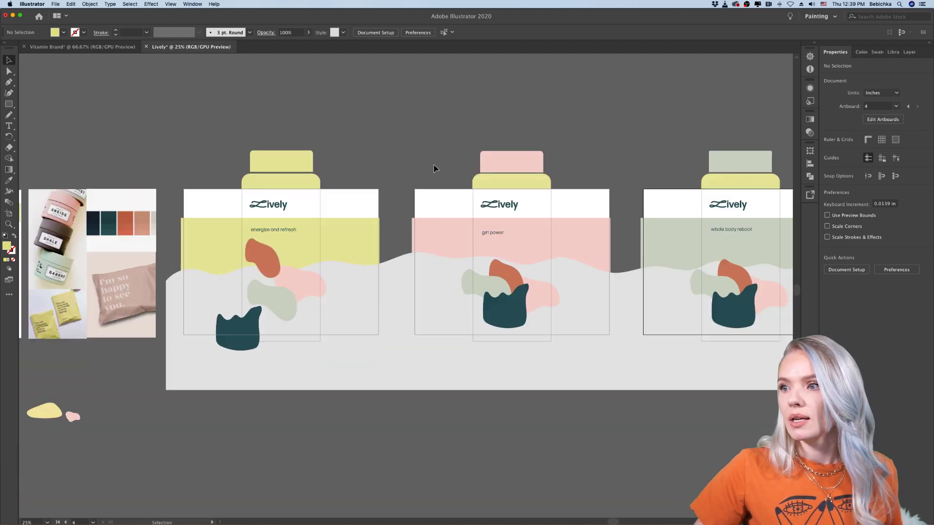
scroll(433, 168, "right", 2)
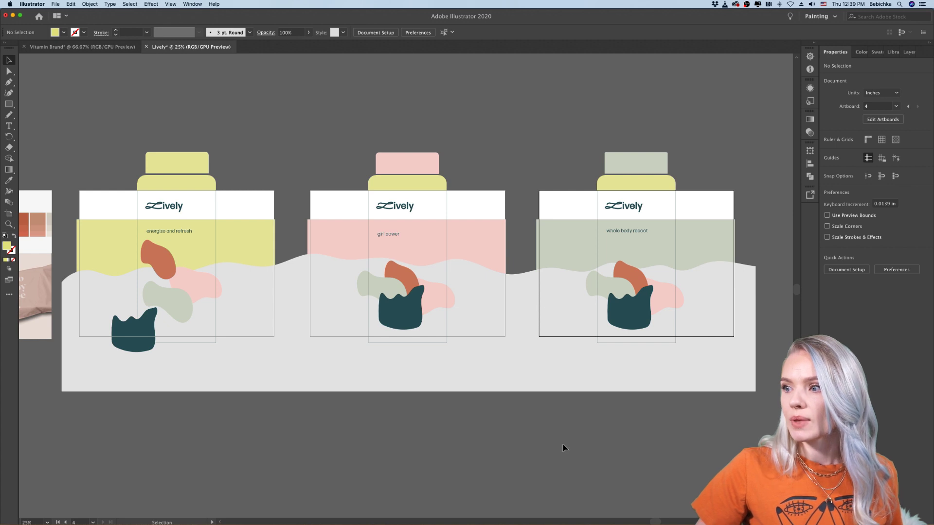
left_click(509, 371)
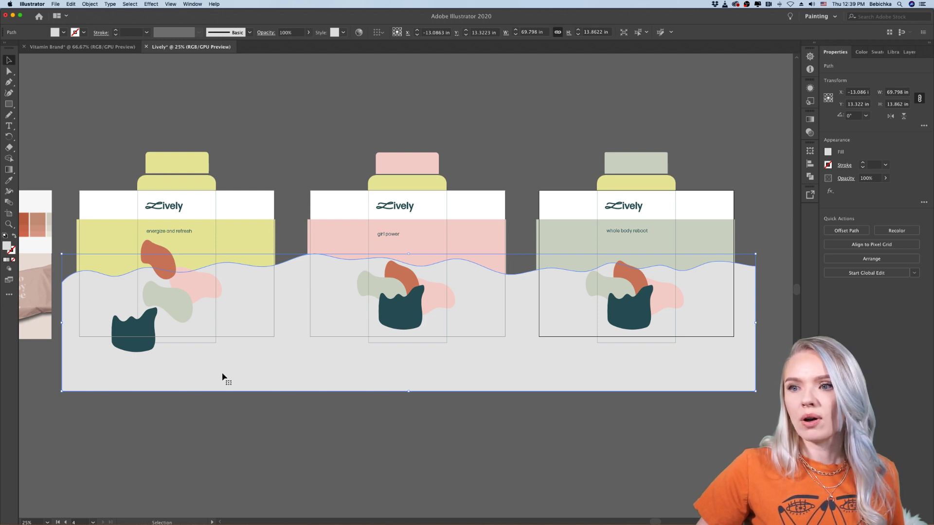
left_click(194, 426)
left_click(267, 371)
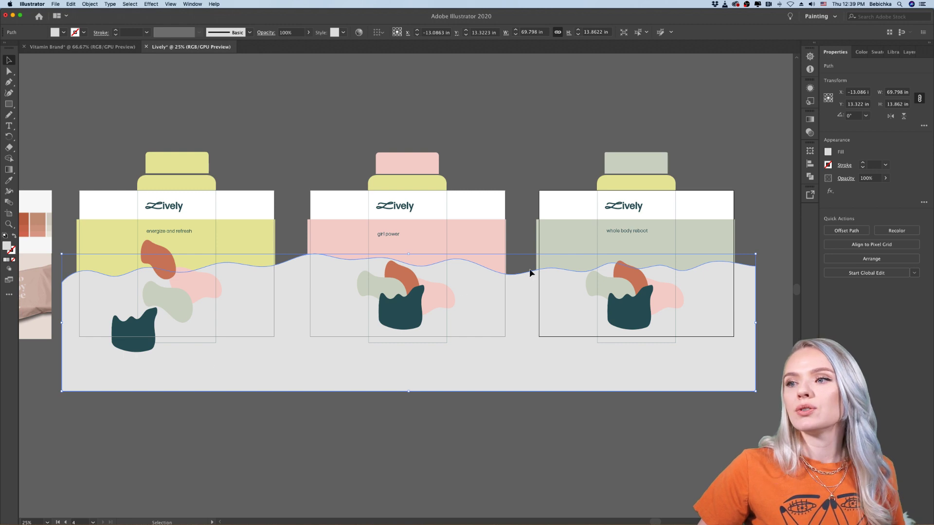
left_click(500, 419)
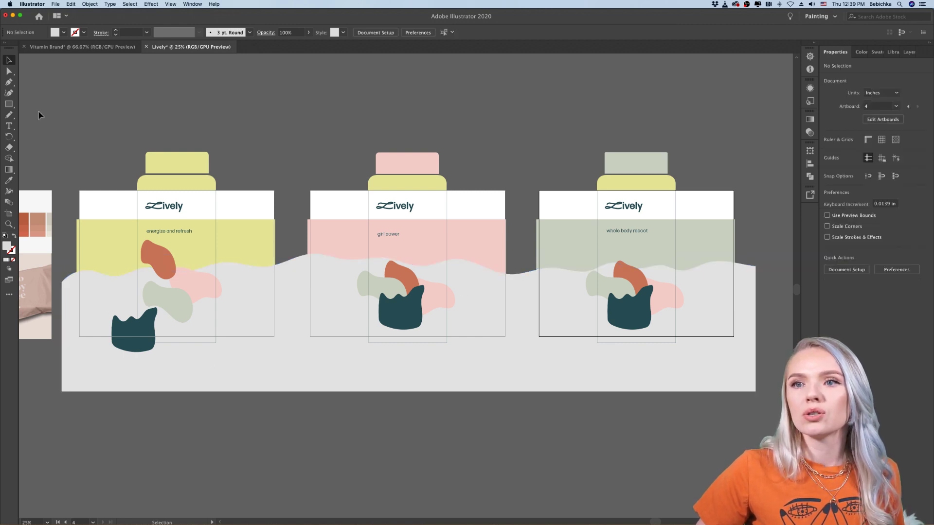
Draw a rectangle over the lower part of each of the three labels, about 20 in wide and 7.6 to 8.6 in high
key("m")
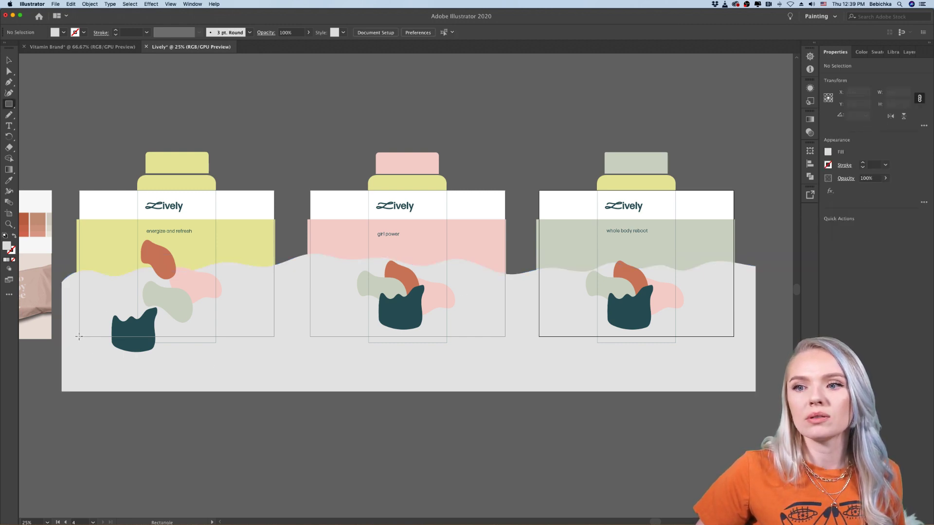
left_click_drag(79, 336, 275, 260)
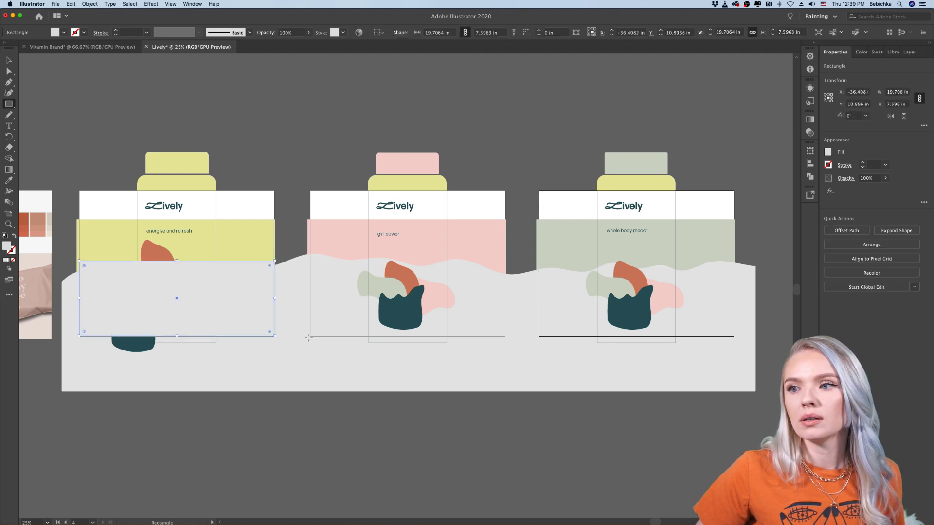
left_click_drag(310, 336, 505, 250)
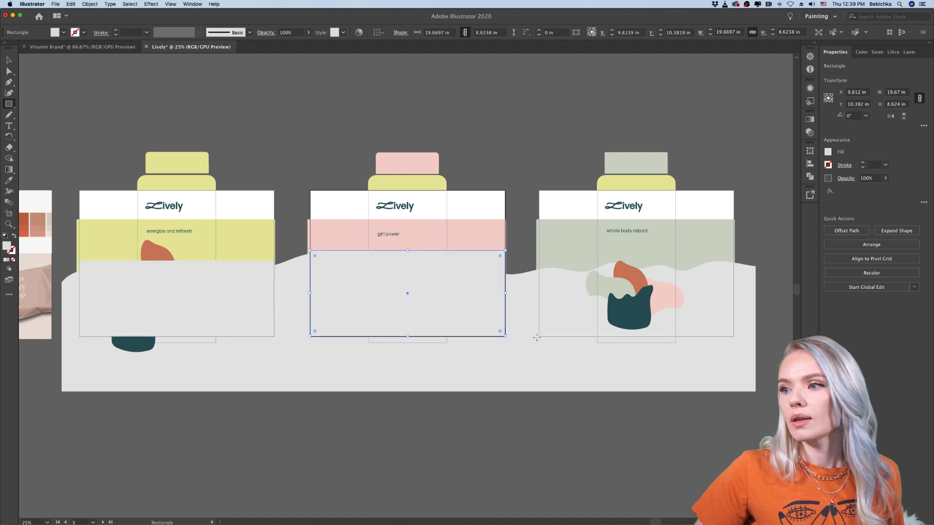
left_click_drag(537, 336, 735, 253)
Divide the large grey wave shape and the three label rectangles into separate pieces with the Pathfinder Divide operation
left_click(9, 60)
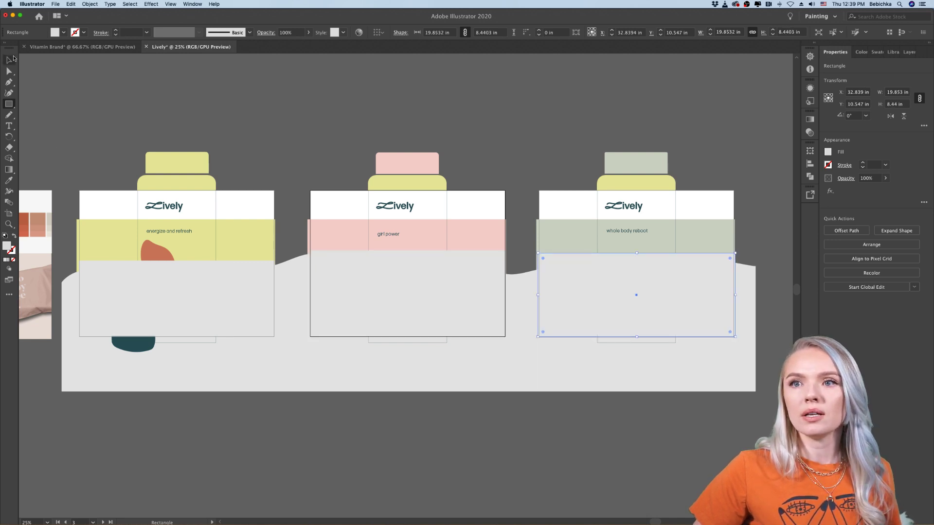
left_click(134, 291)
left_click(337, 312, "shift")
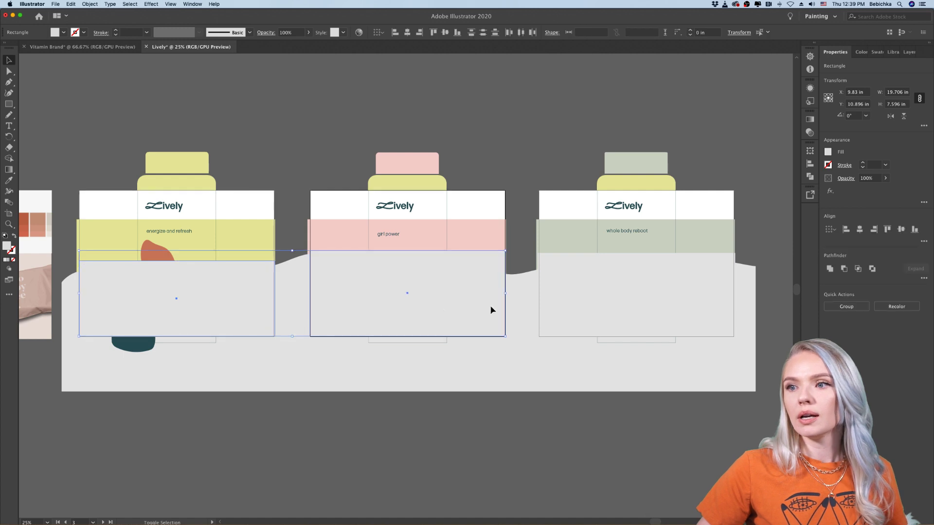
left_click(547, 310, "shift")
left_click(506, 382, "shift")
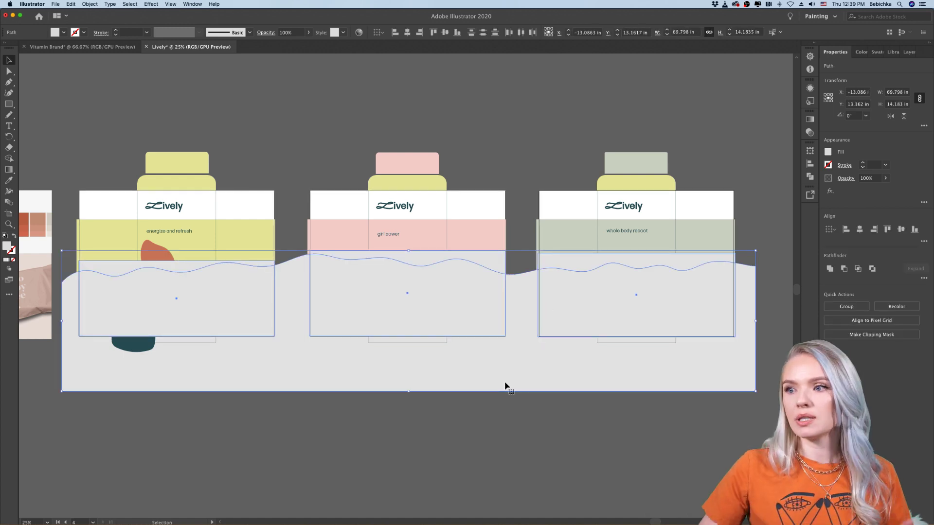
left_click(923, 277)
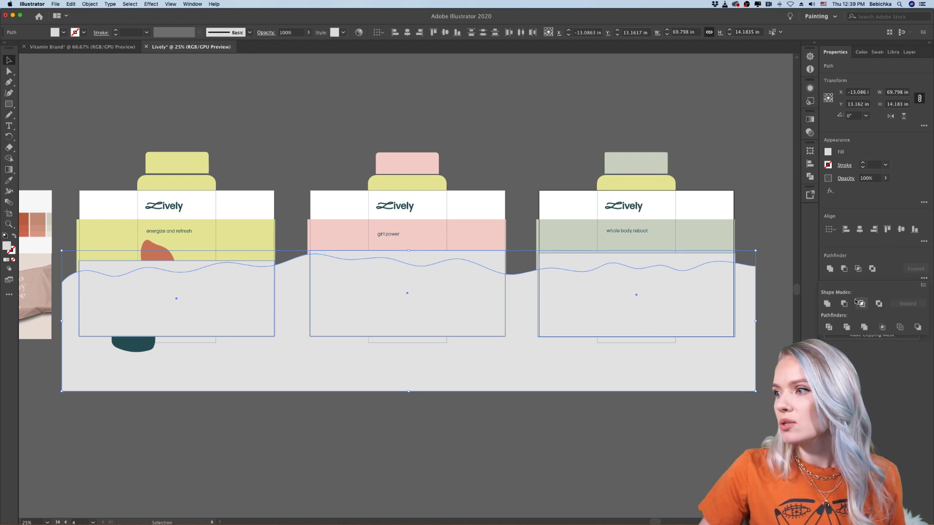
left_click(828, 328)
left_click(488, 474)
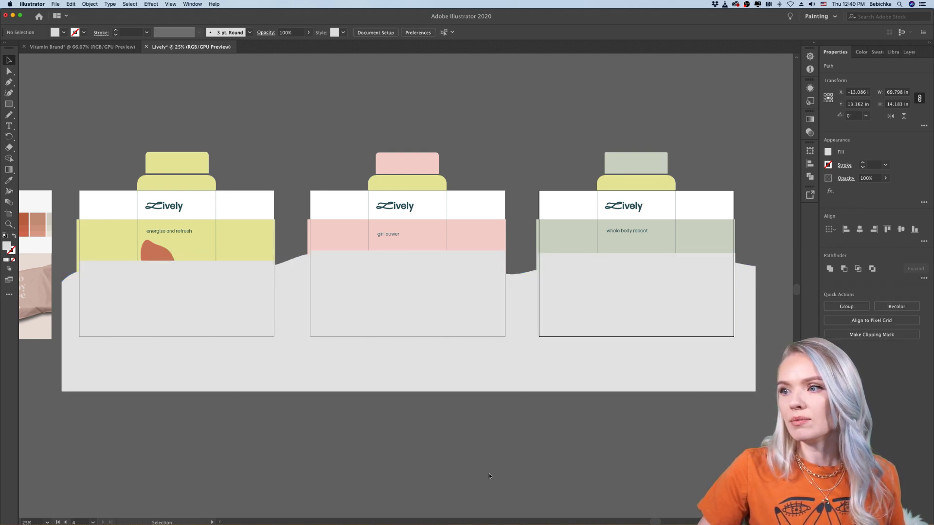
Delete the divided pieces above the wave line on all three labels and the surplus grey wave outside the labels
double_click(499, 262)
left_click(498, 261)
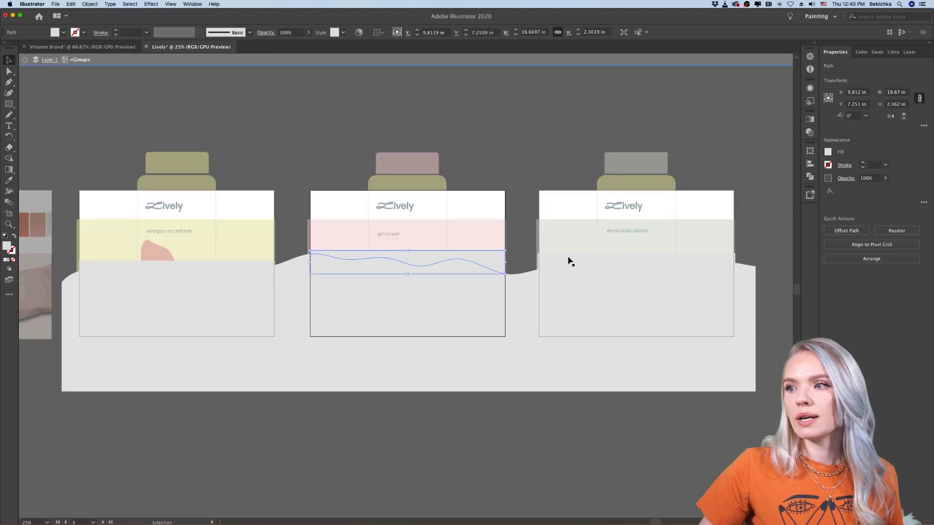
left_click(546, 261, "shift")
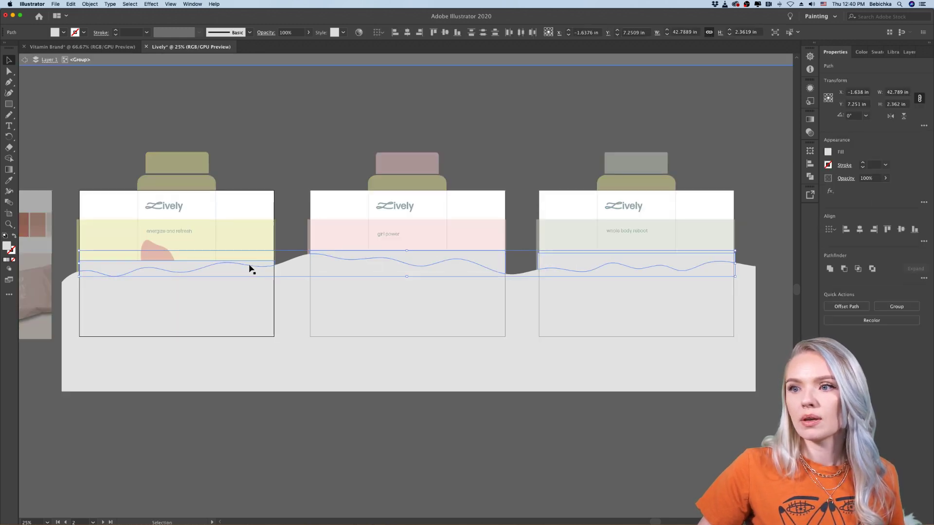
left_click(267, 269)
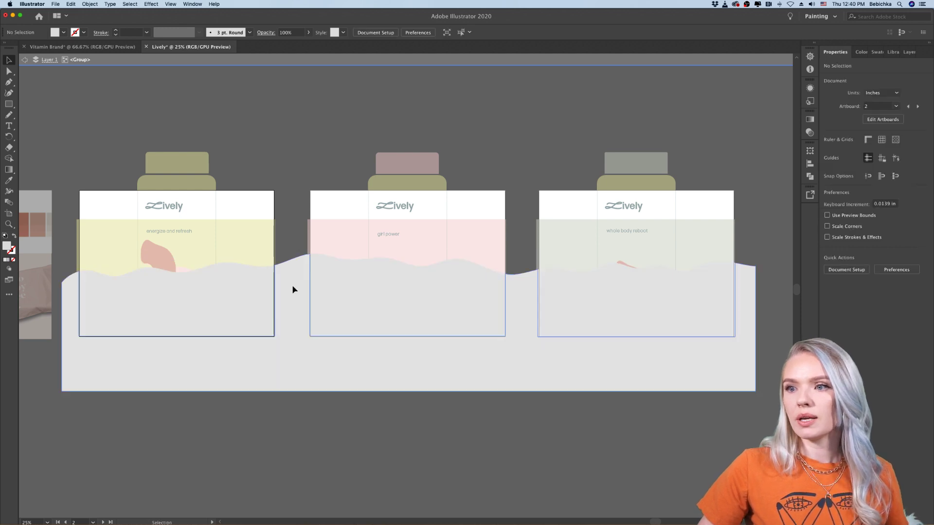
left_click(308, 348)
key("Delete")
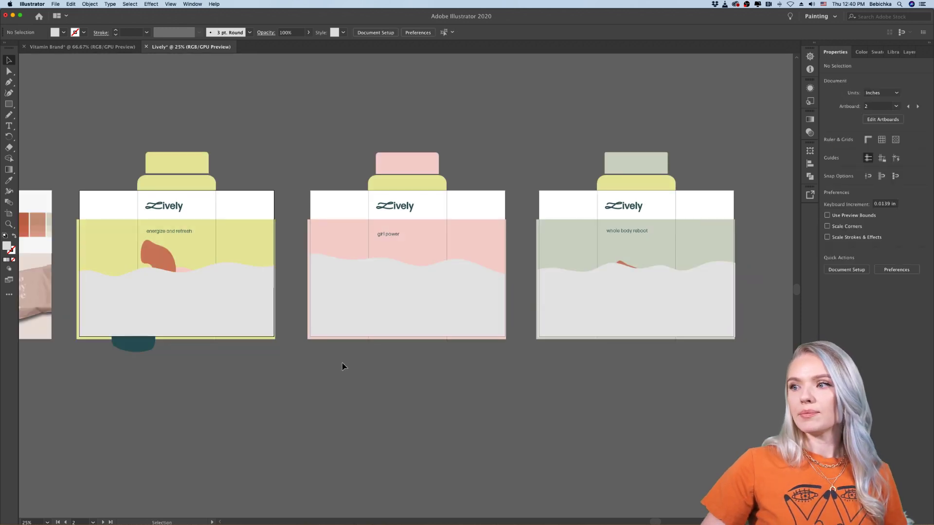
Ungroup the remaining grey wave pieces on the three labels
left_click(417, 316)
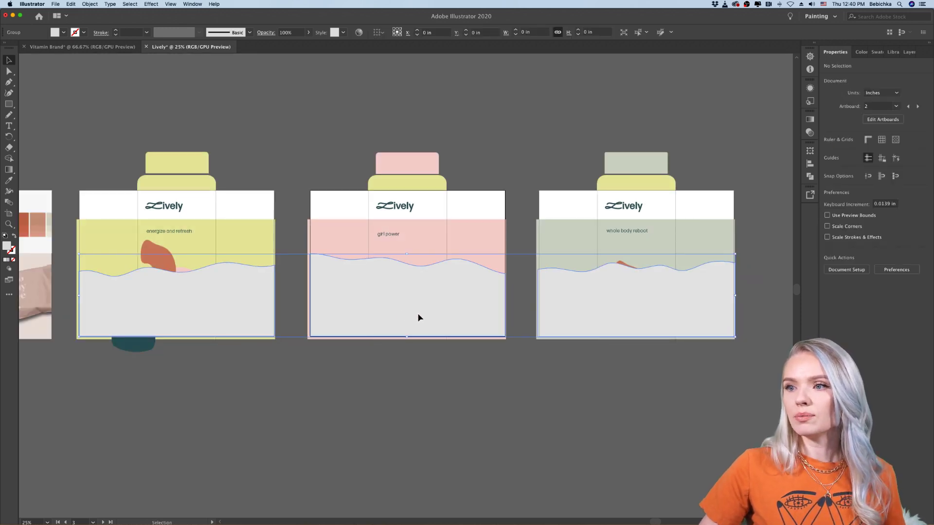
key("super+shift+g")
left_click(501, 360)
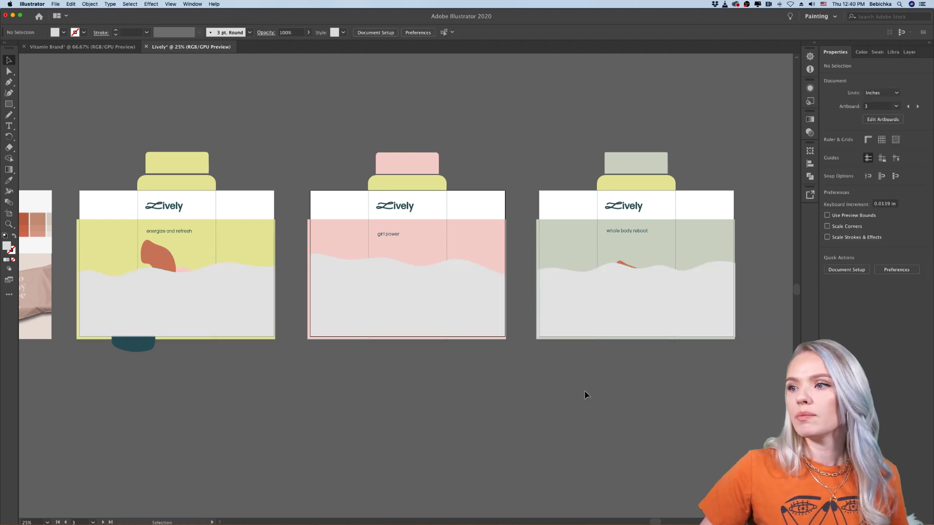
Send the grey wave and sage green background of the "whole body reboot" label to the back
scroll(586, 395, "right", 5)
left_click(471, 282)
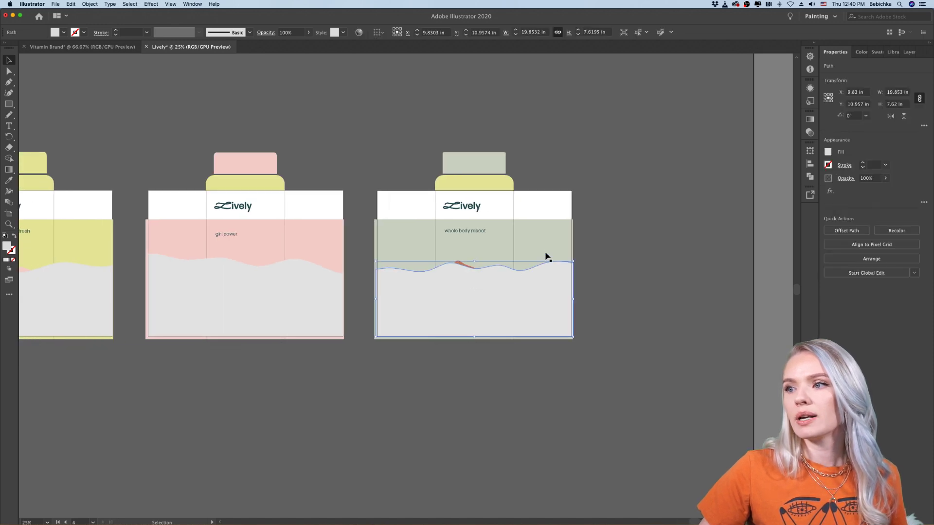
left_click(547, 246, "shift")
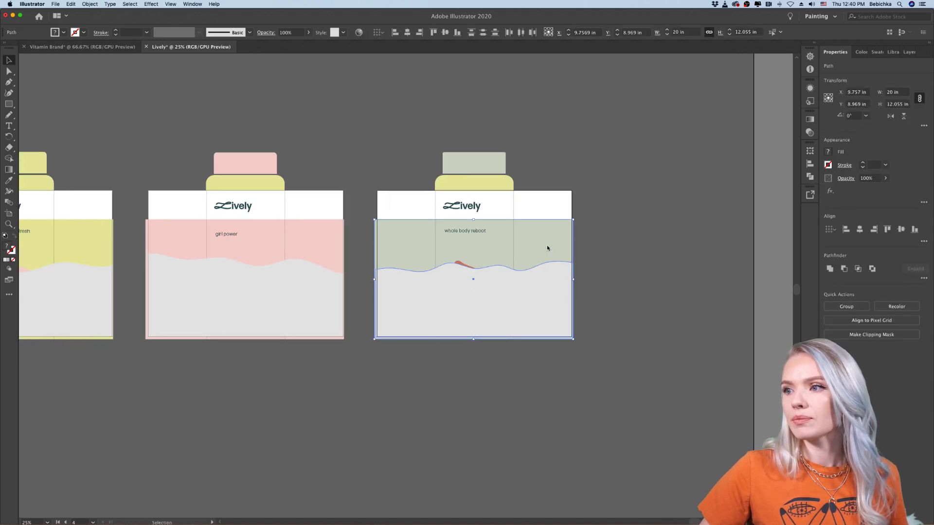
right_click(547, 246)
mouse_move(571, 358)
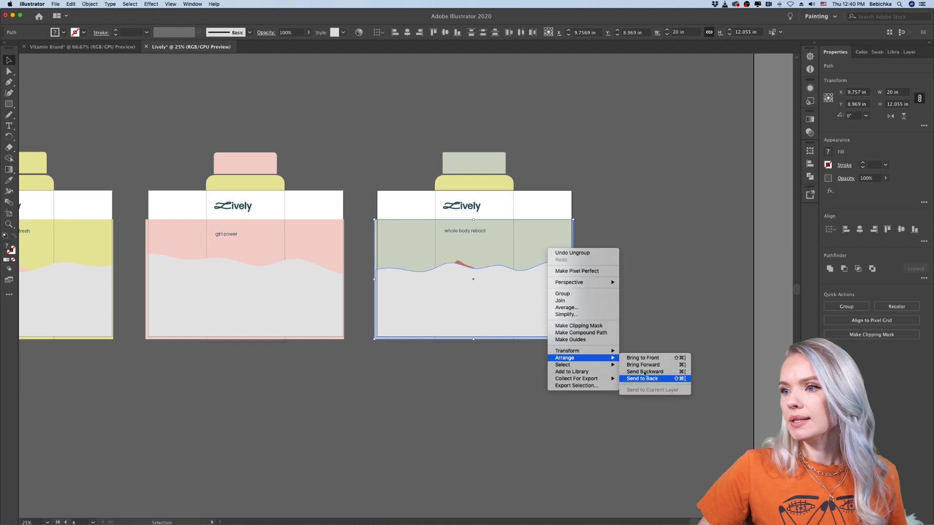
left_click(646, 379)
left_click(356, 411)
Send the grey wave and pink background of the "girl power" label to the back
scroll(357, 410, "left", 5)
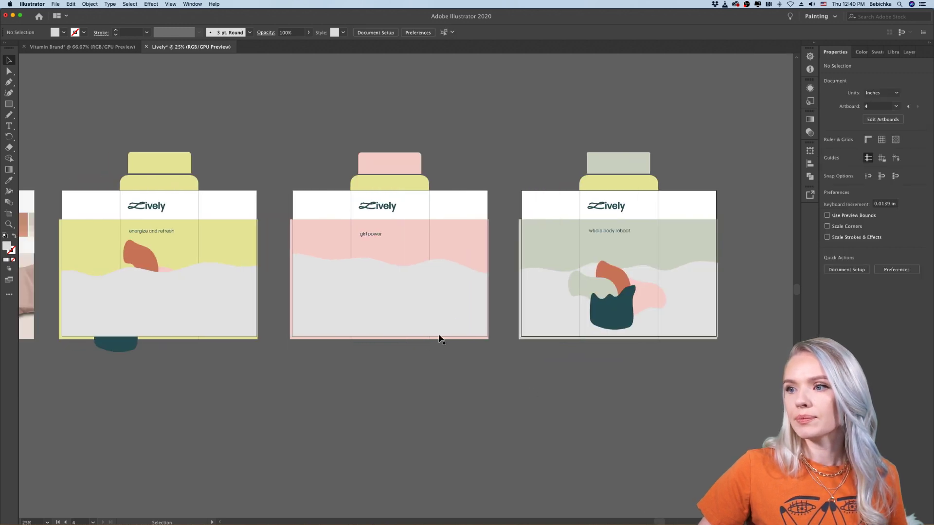
left_click(467, 239, "shift")
right_click(468, 240)
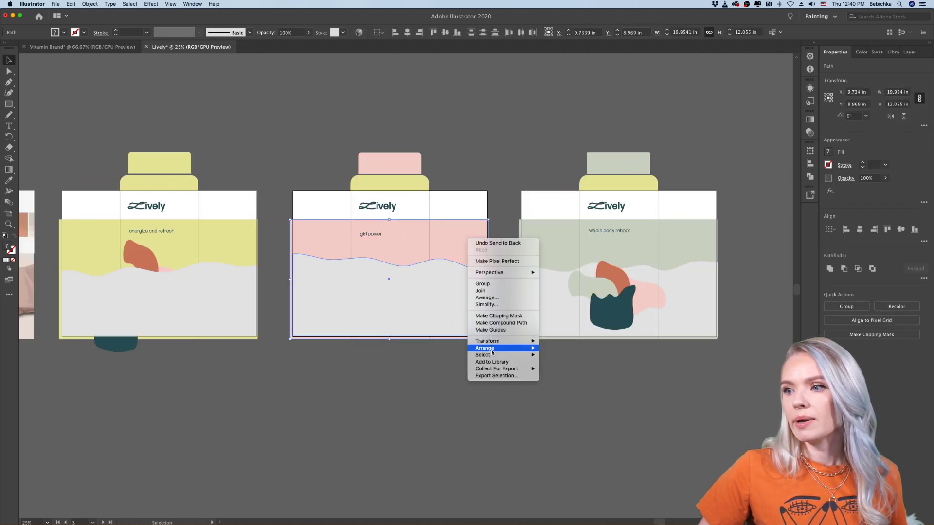
mouse_move(496, 351)
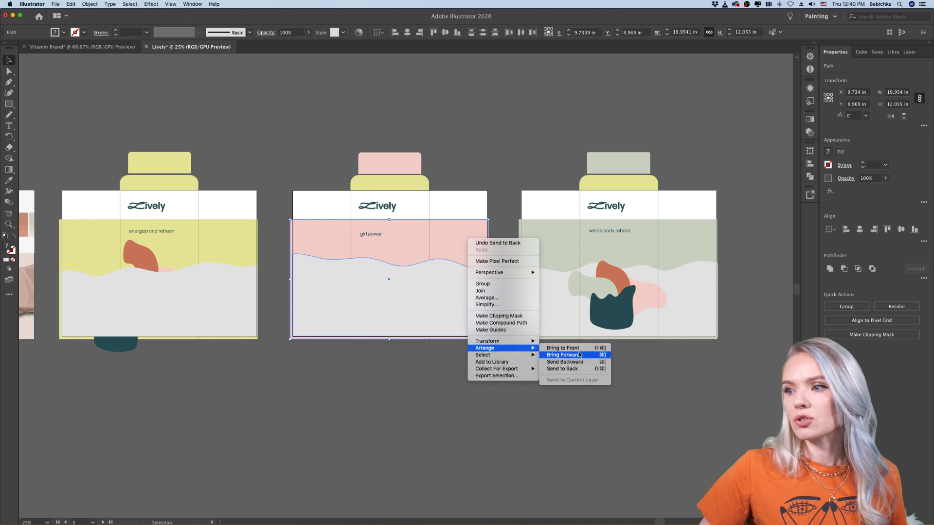
left_click(576, 369)
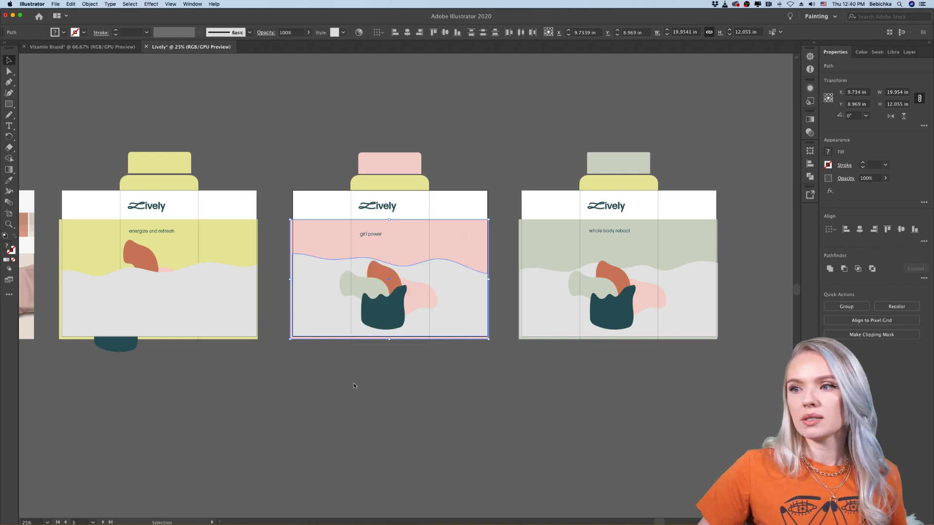
left_click(354, 384)
Send the grey wave and yellow background of the "energize and refresh" label to the back
scroll(354, 384, "left", 4)
scroll(354, 383, "left", 2)
left_click(375, 285)
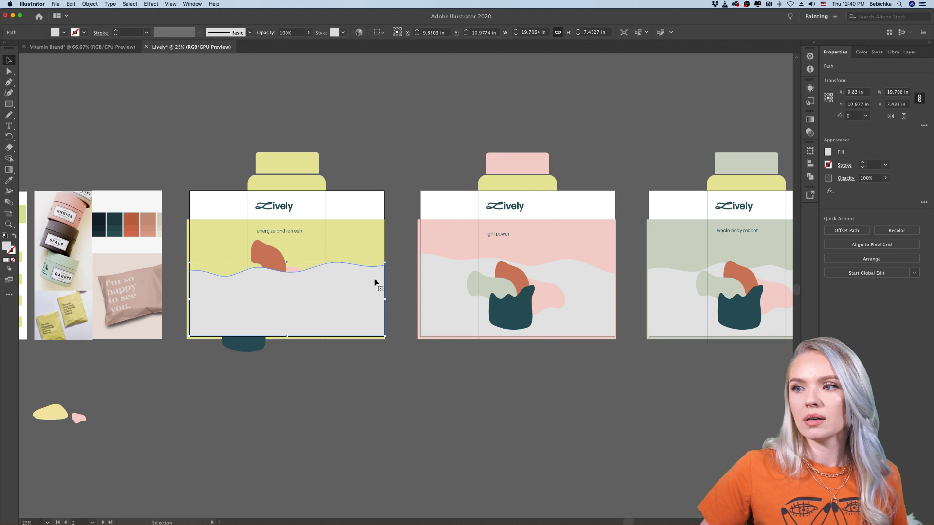
right_click(369, 230)
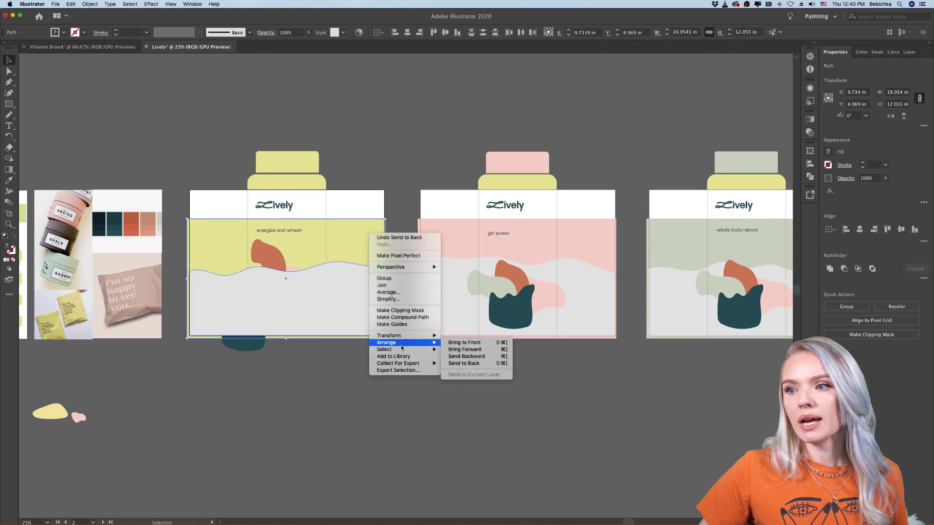
mouse_move(402, 342)
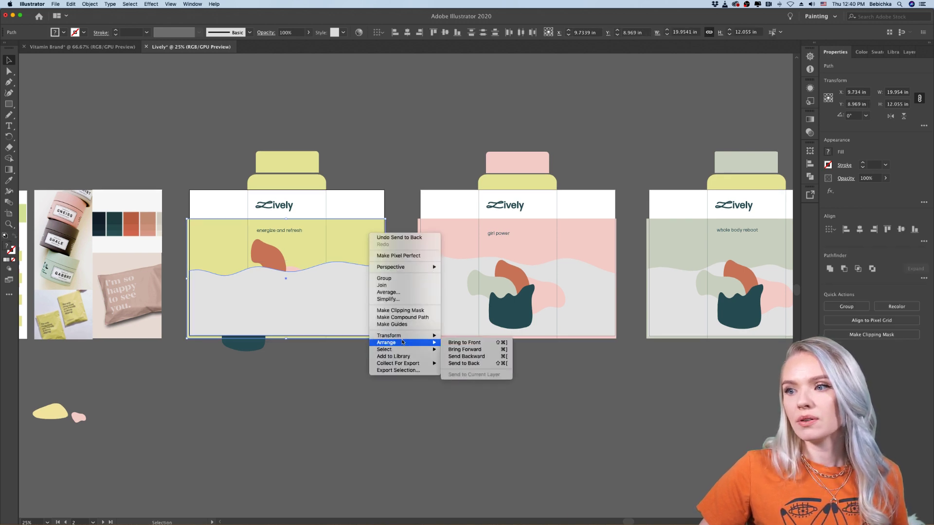
left_click(464, 363)
left_click(429, 396)
Examine the three bottle labels with their wave backgrounds, both in overview and up close
scroll(429, 396, "right", 6)
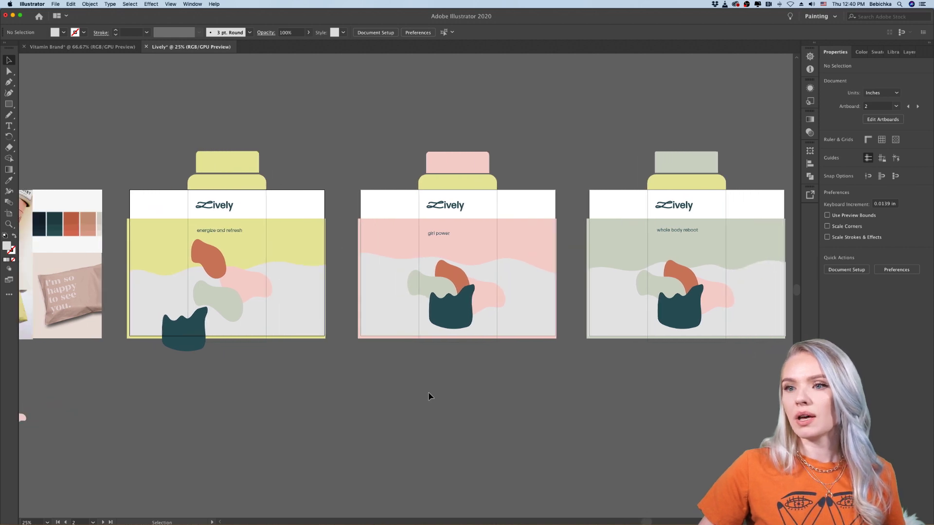
scroll(403, 393, "left", 7)
scroll(288, 363, "down", 5)
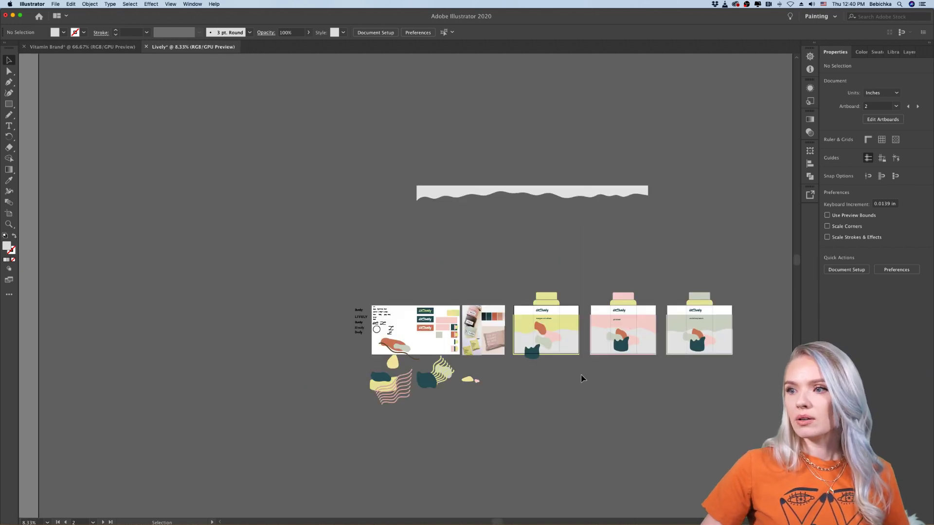
scroll(671, 360, "up", 6)
scroll(673, 361, "right", 7)
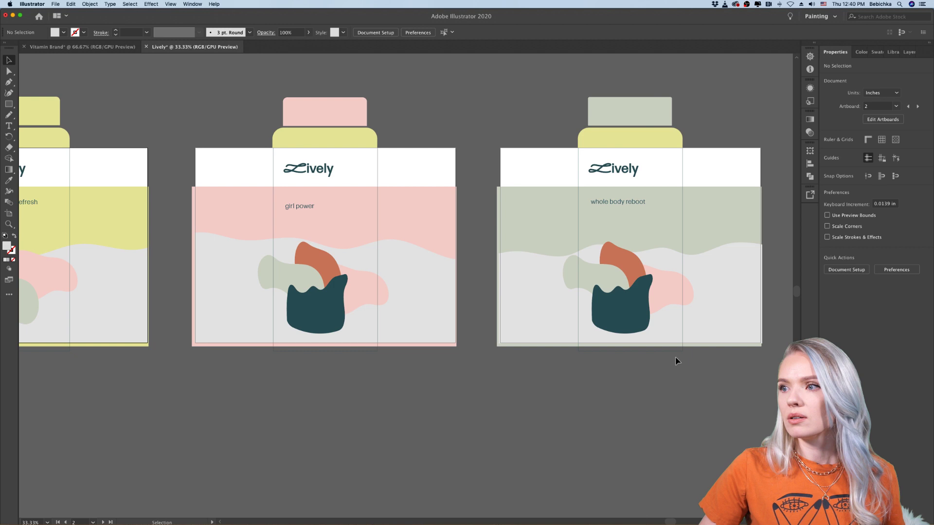
scroll(675, 361, "up", 2)
scroll(676, 361, "right", 3)
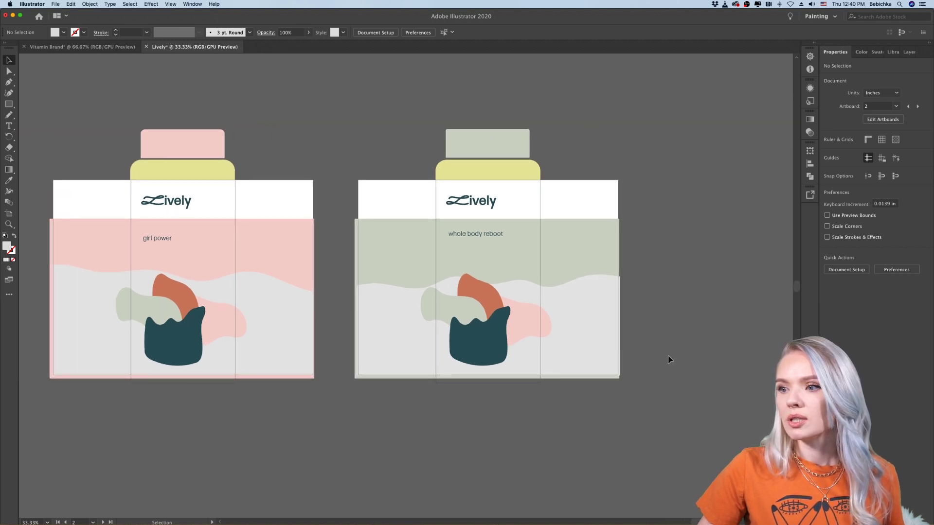
scroll(670, 359, "down", 1)
scroll(669, 359, "left", 2)
scroll(669, 359, "left", 1)
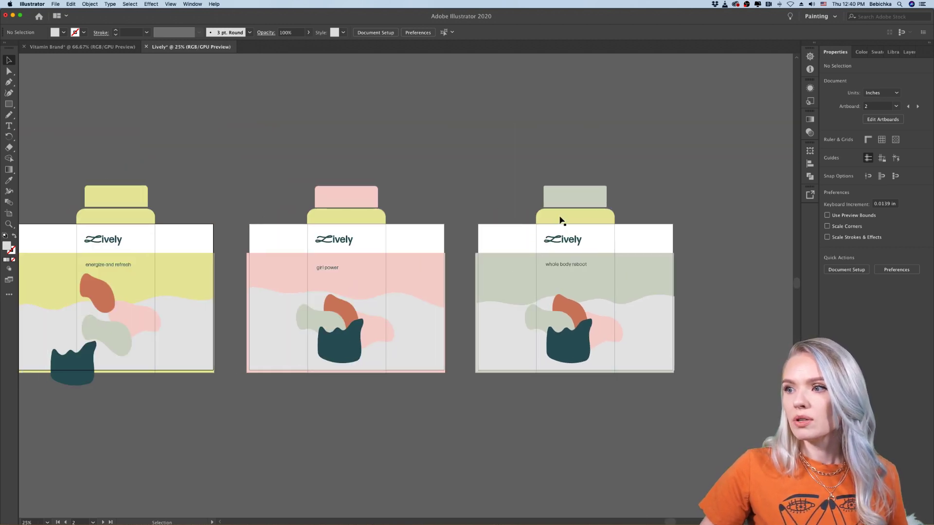
Duplicate the yellow shoulder shapes of all three bottles to just below their labels
left_click(315, 221)
left_click(99, 217, "shift")
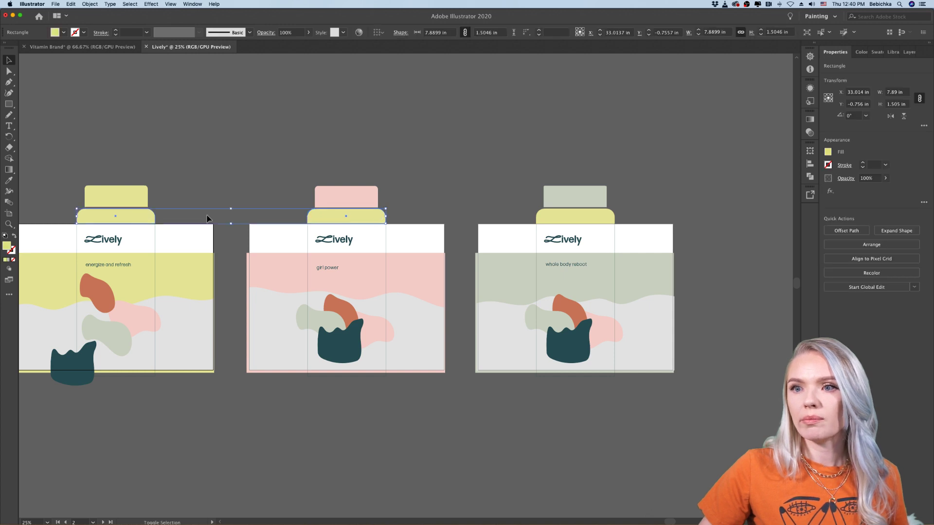
left_click(543, 218, "shift")
left_click_drag(544, 214, 546, 381)
Reflect the three duplicated yellow shapes upside down so their rounded corners form the bottle bases
right_click(547, 381)
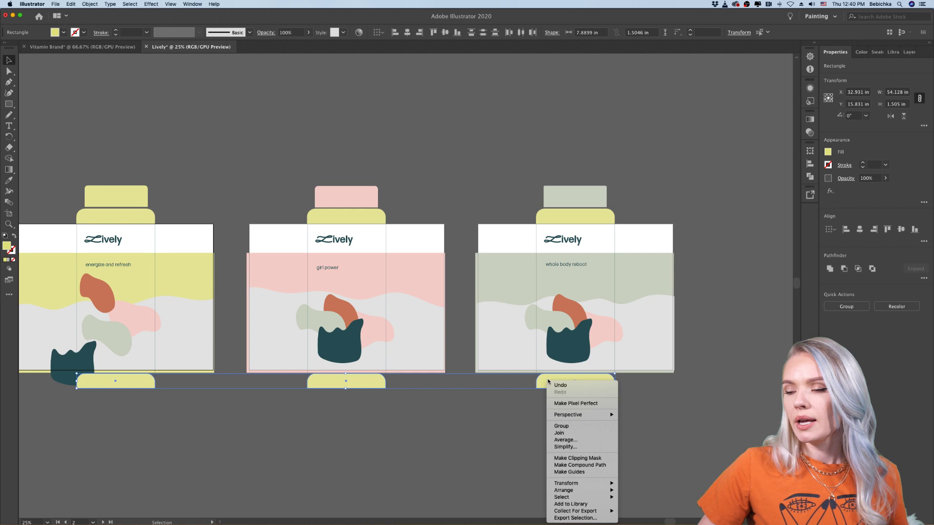
mouse_move(574, 486)
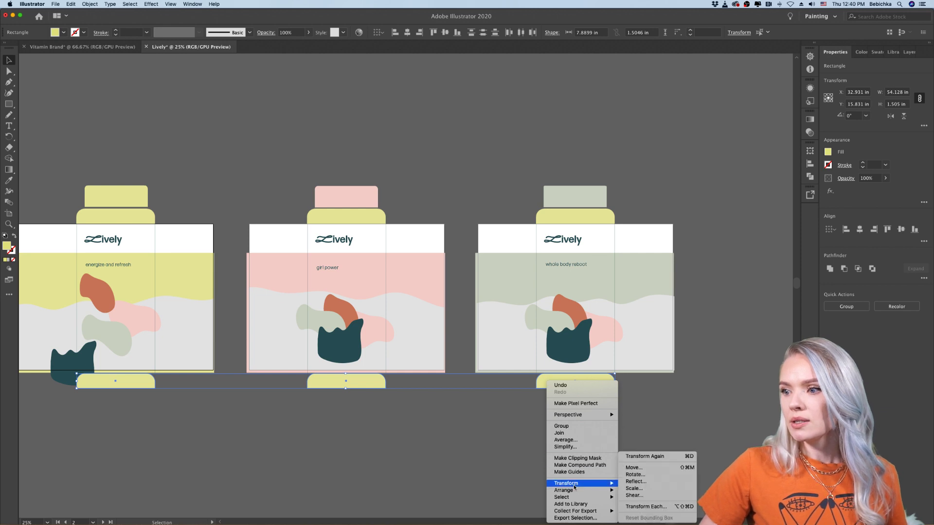
left_click(633, 482)
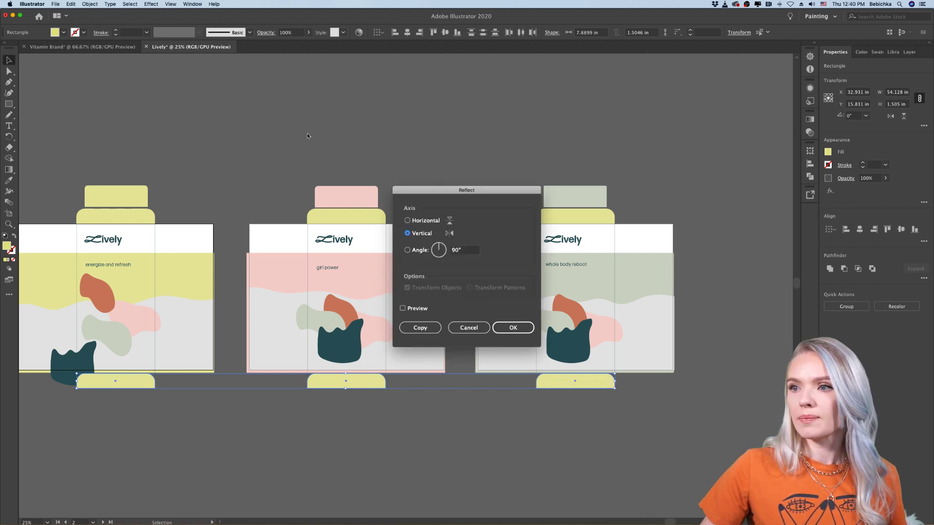
left_click(513, 327)
left_click(479, 466)
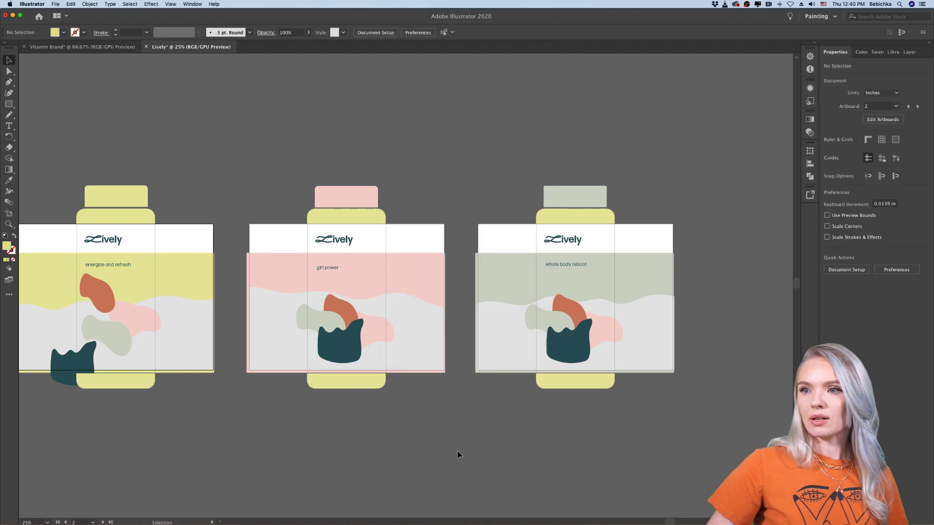
Recolor the shoulder and base of the "girl power" bottle with the pink of its cap
scroll(457, 455, "left", 5)
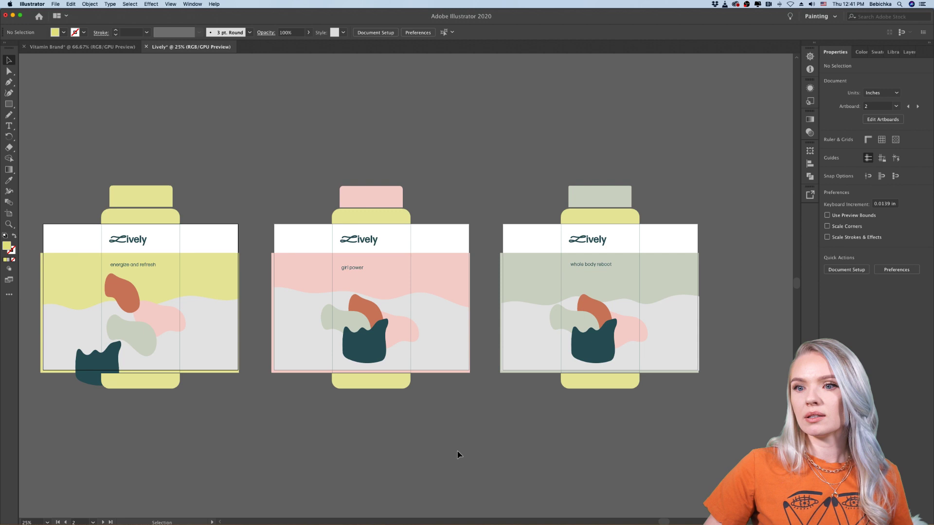
left_click(152, 376)
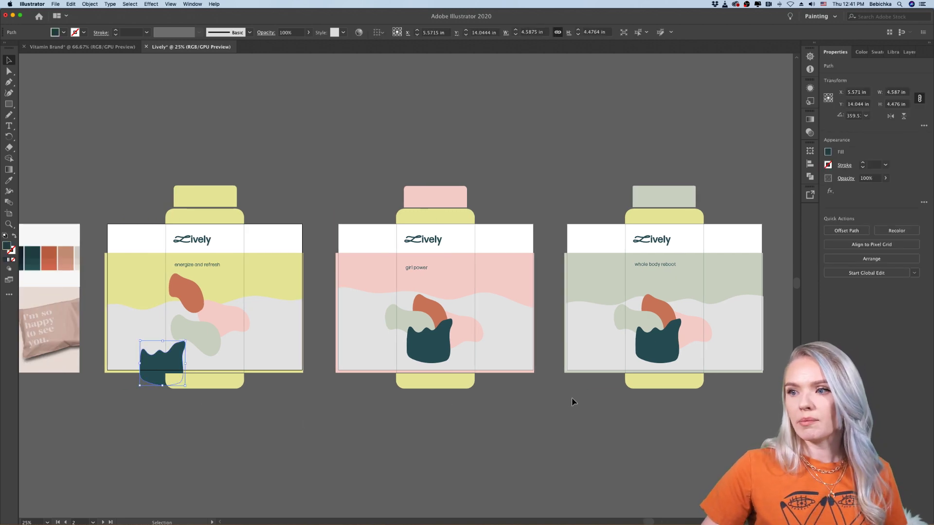
scroll(563, 396, "up", 1)
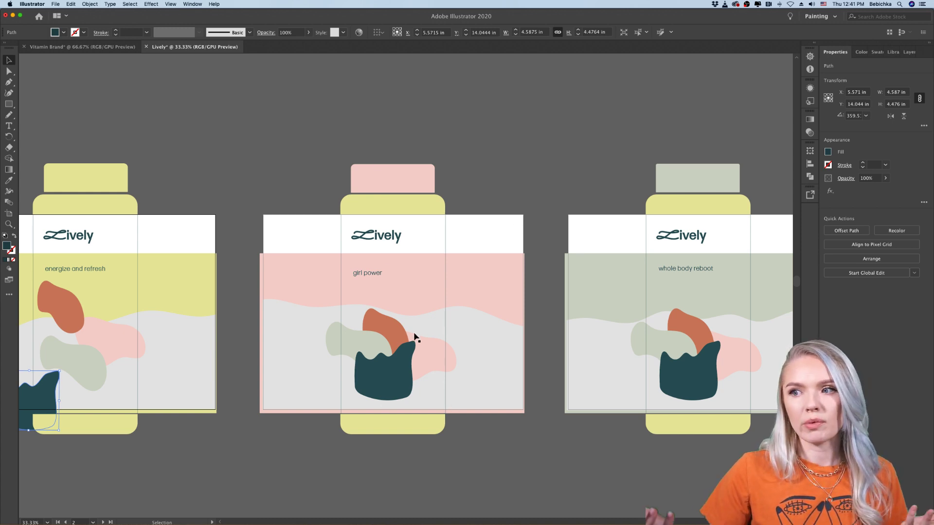
left_click(404, 200)
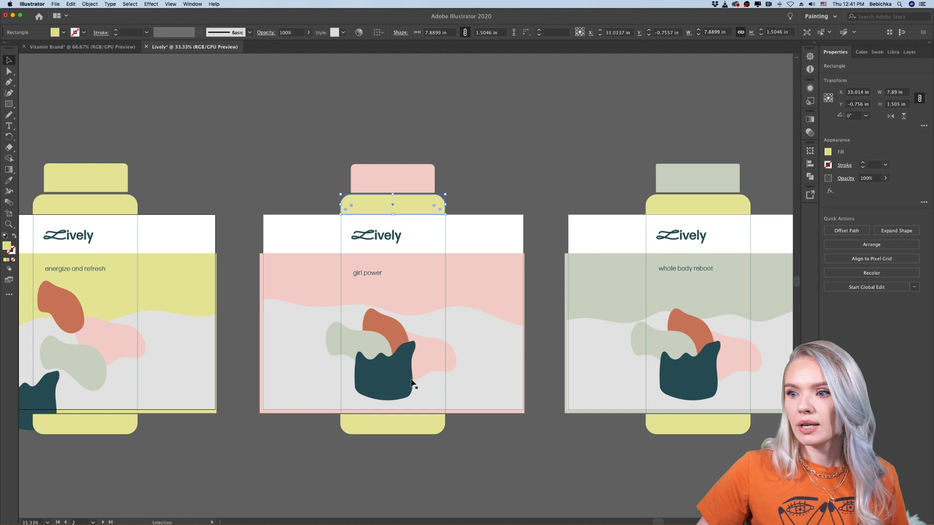
left_click(408, 429, "shift")
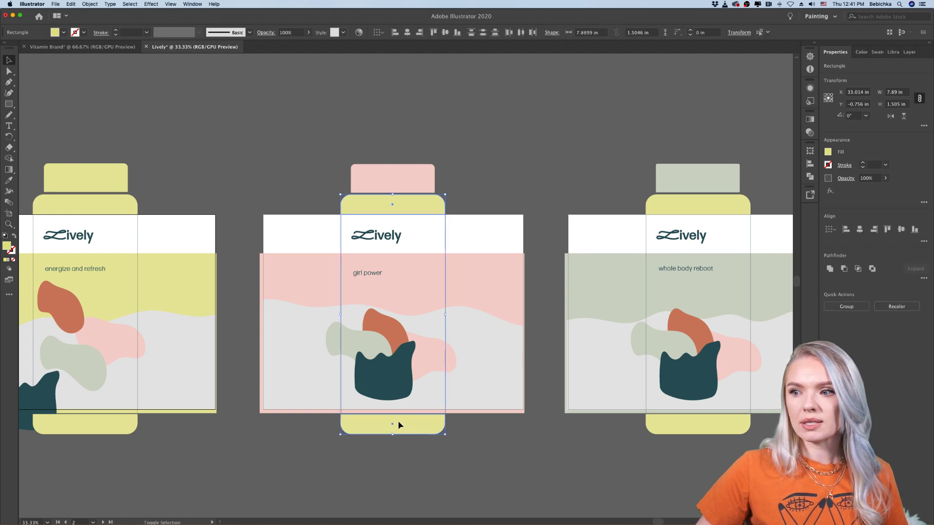
left_click(8, 180)
key("v")
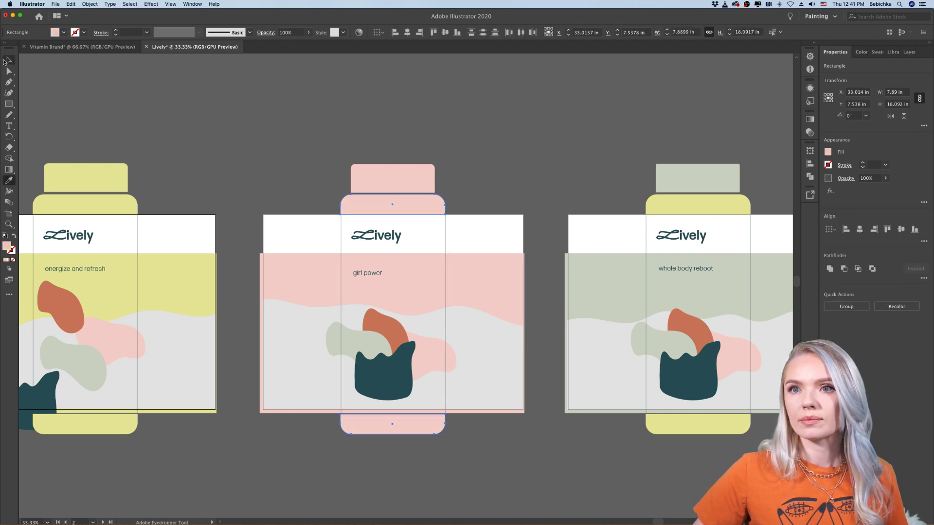
left_click(199, 121)
Recolor the shoulder and base of the "whole body reboot" bottle with the sage green of its cap
scroll(199, 122, "right", 5)
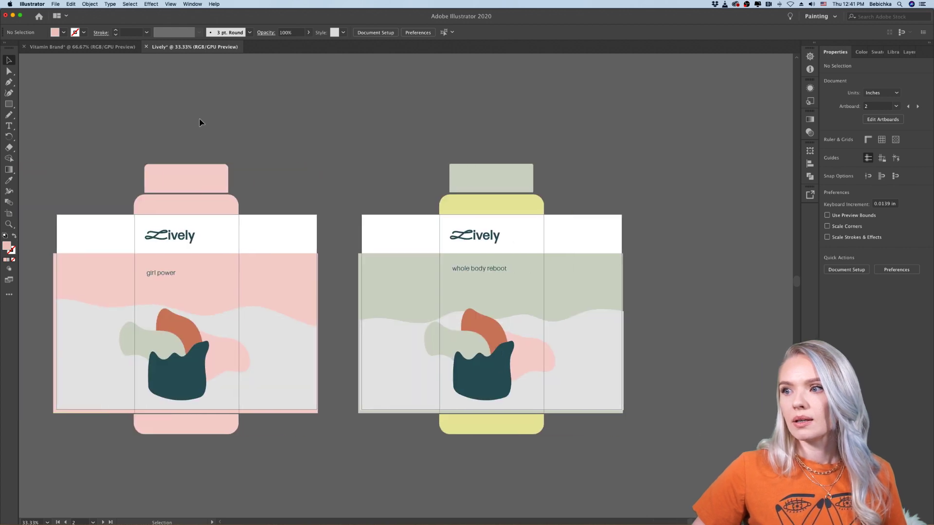
left_click(493, 203)
left_click(506, 423, "shift")
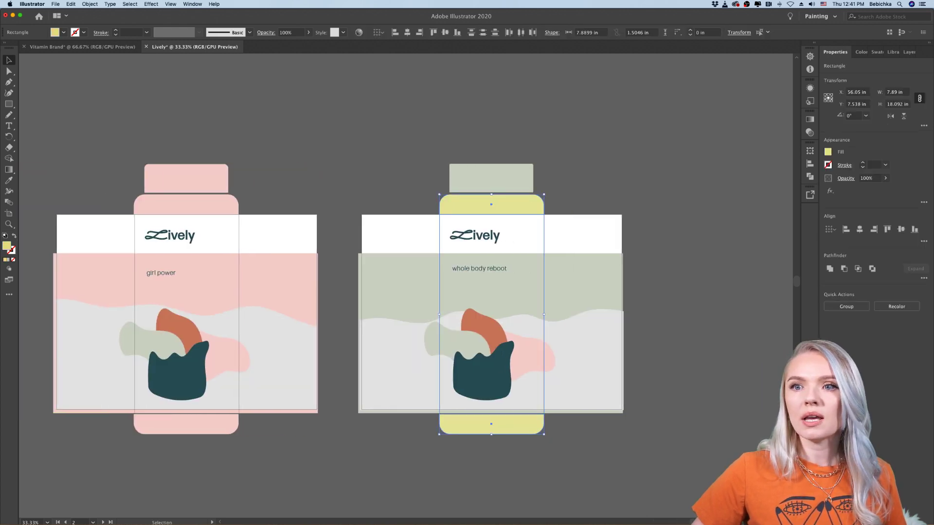
left_click(9, 180)
left_click(506, 180)
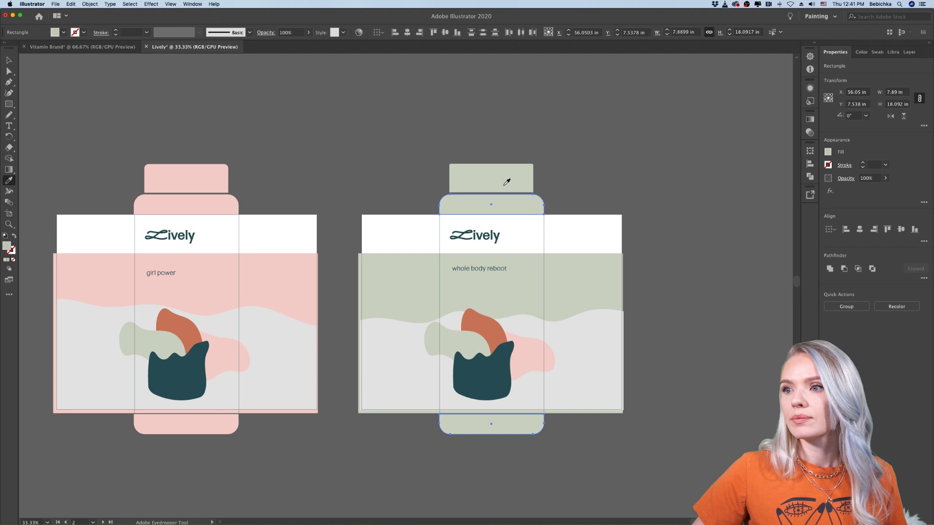
key("v")
left_click(86, 99)
Examine the three bottles together, previewing the labels in Trim View before returning to the normal view
key("super+minus")
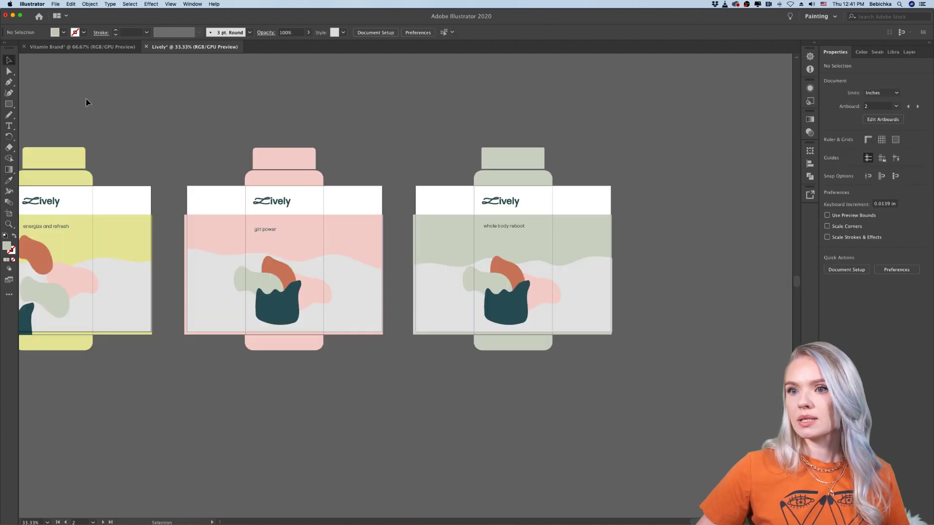
scroll(86, 102, "left", 1)
scroll(85, 102, "left", 3)
scroll(85, 102, "up", 1)
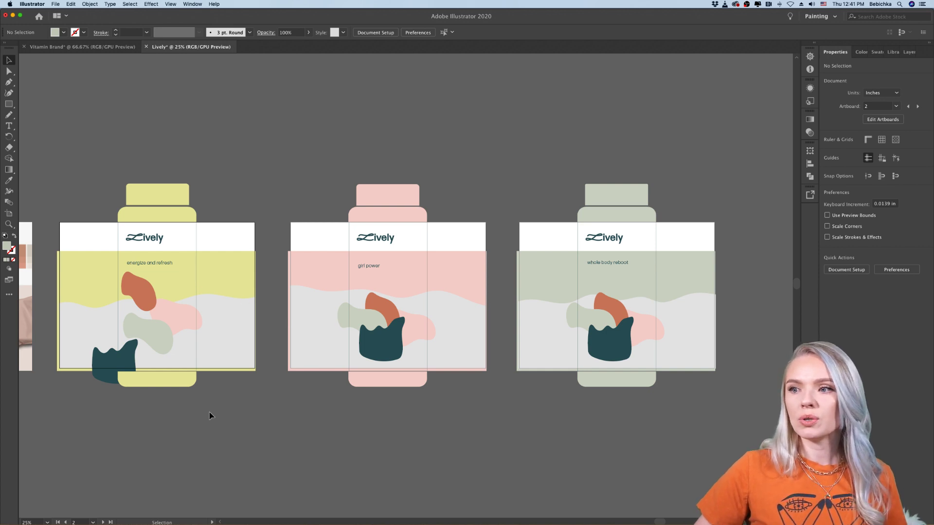
scroll(211, 415, "left", 3)
scroll(210, 416, "right", 2)
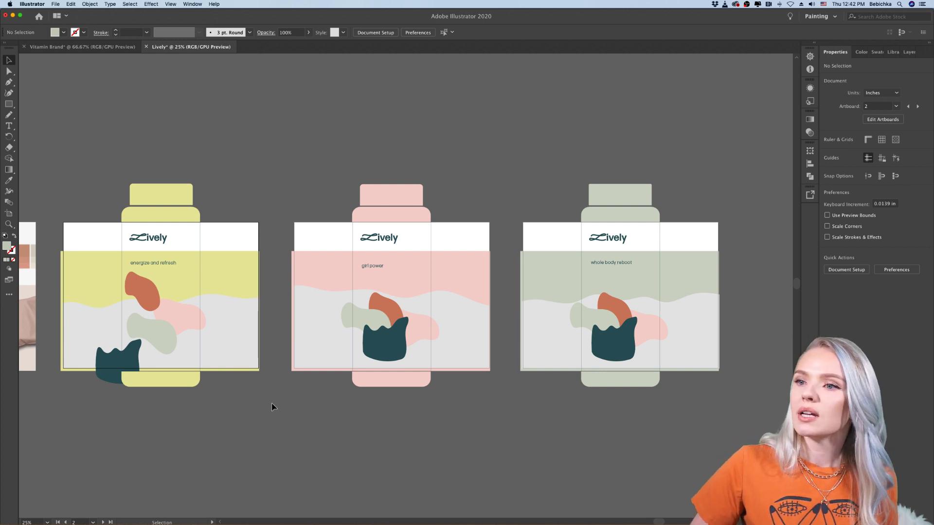
left_click(171, 4)
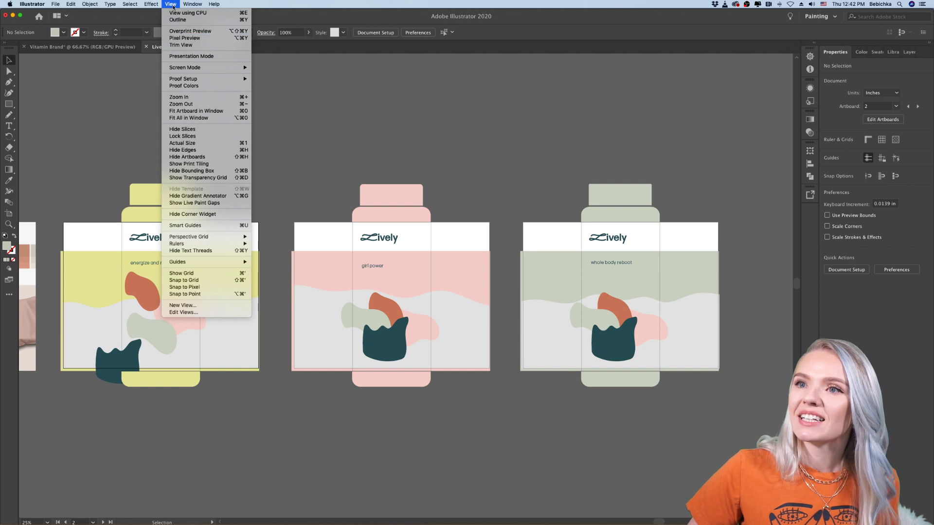
left_click(198, 45)
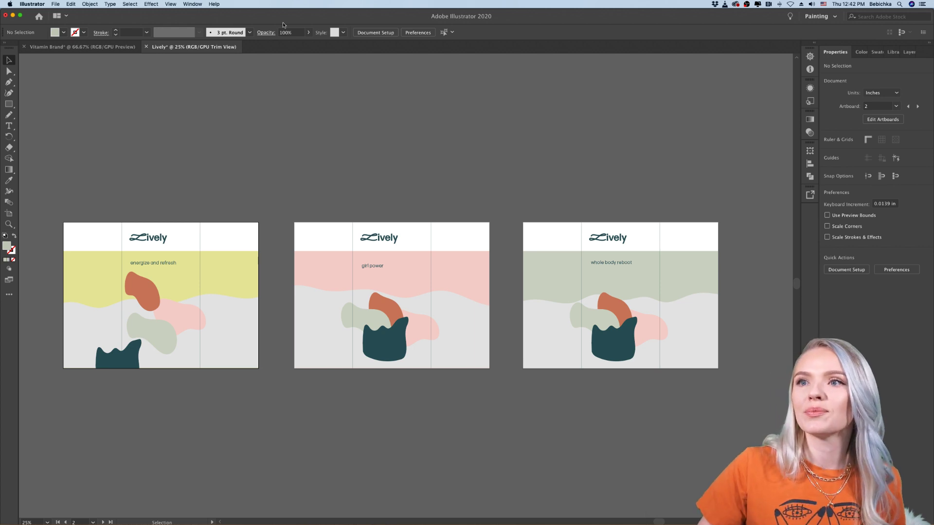
left_click(172, 7)
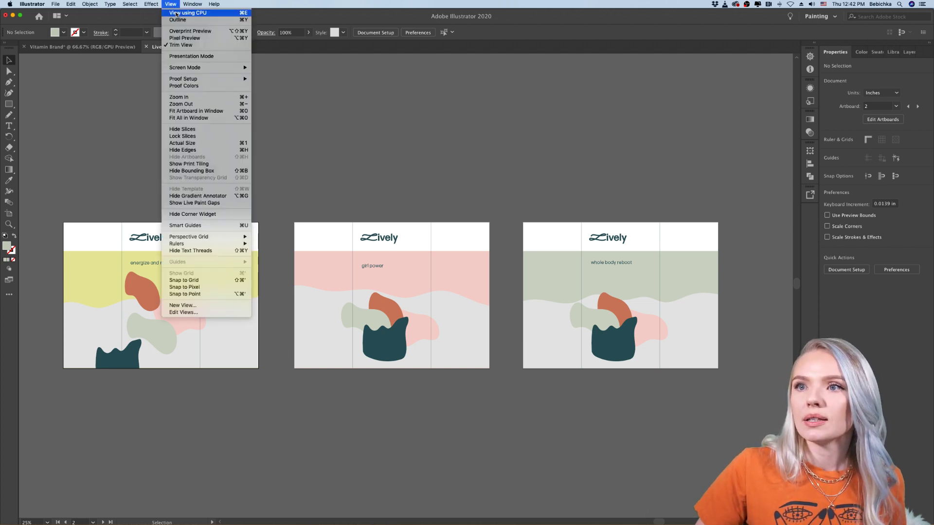
left_click(197, 46)
scroll(306, 160, "down", 1)
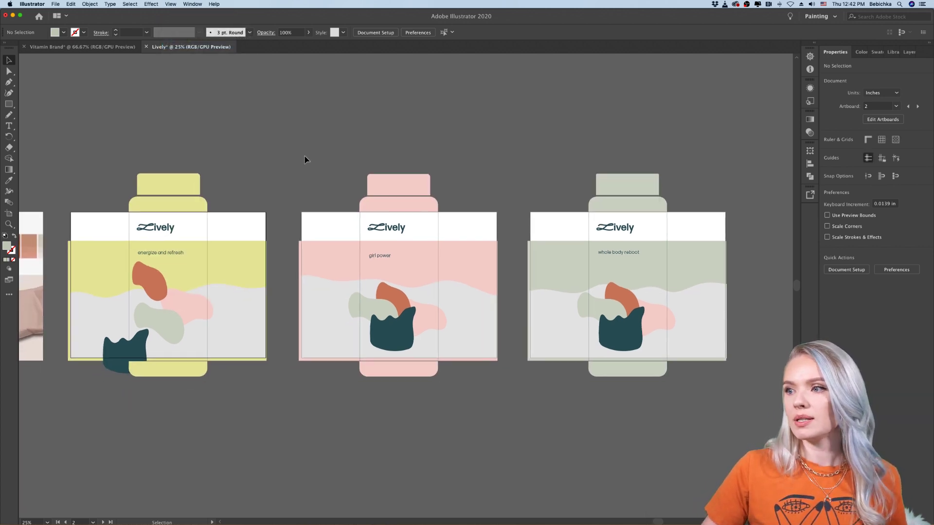
Move the jagged dark teal shape off the "energize and refresh" label onto the empty canvas below it
scroll(305, 160, "left", 5)
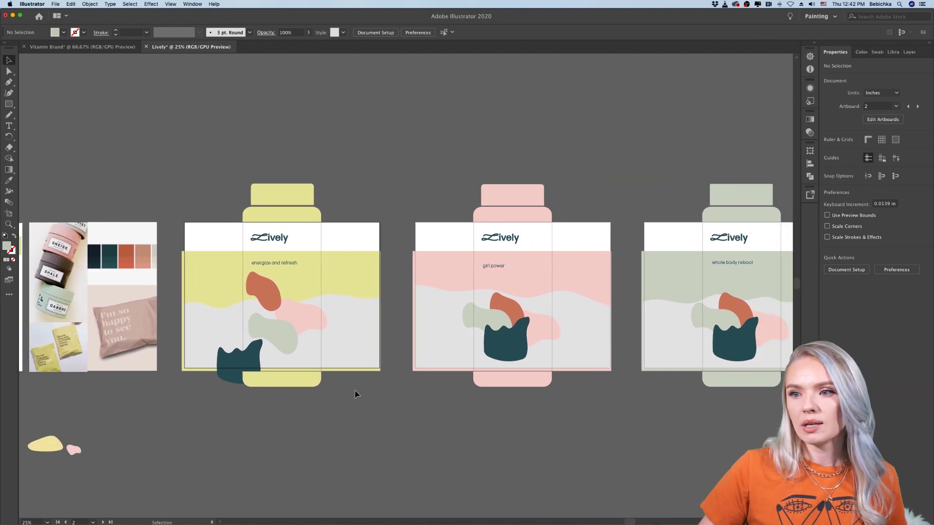
left_click(233, 377)
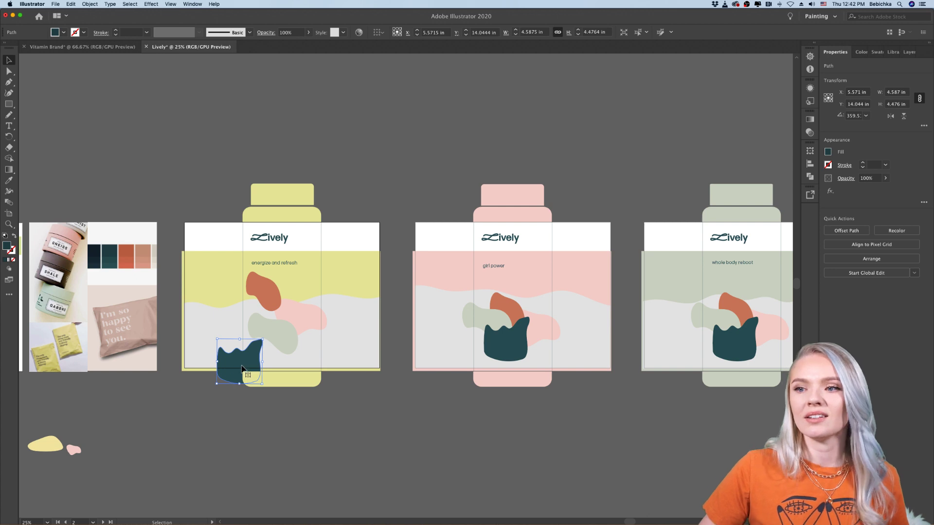
scroll(242, 367, "up", 3)
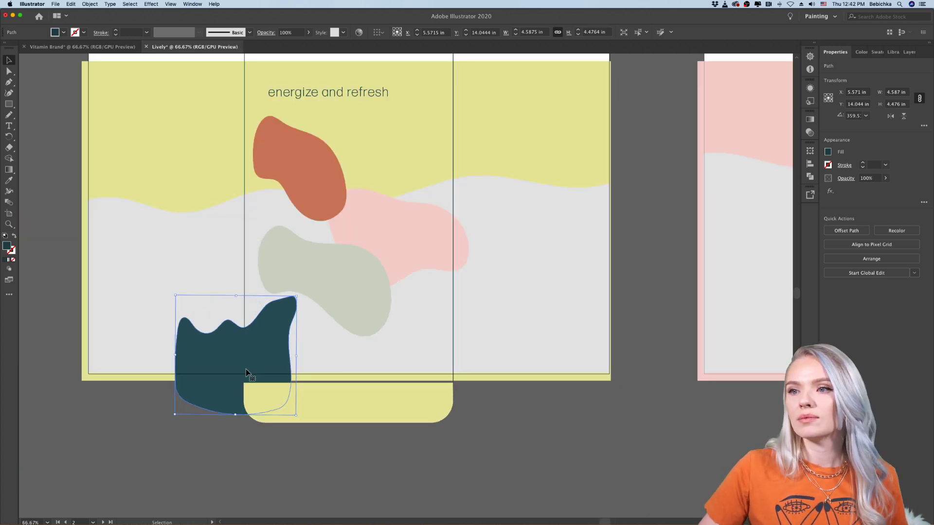
left_click(458, 452)
scroll(459, 452, "up", 2)
left_click(238, 401)
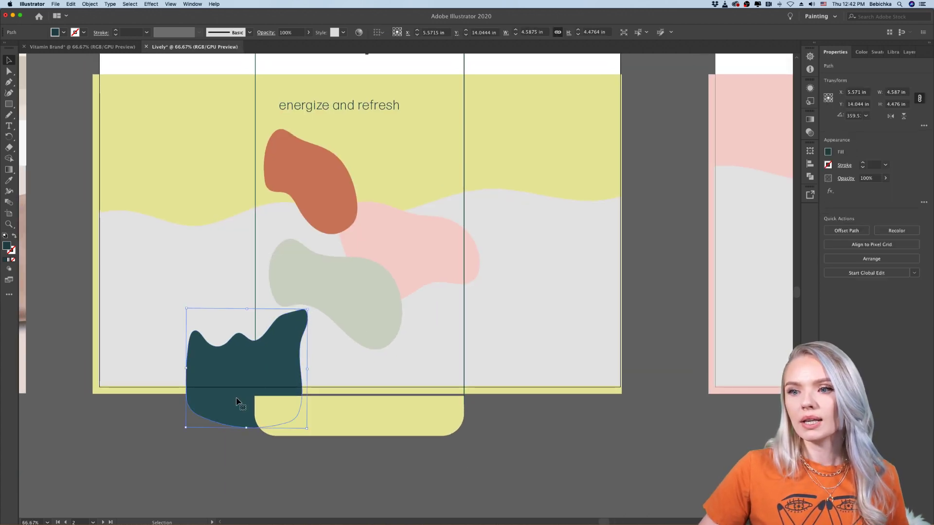
left_click_drag(238, 400, 172, 496)
left_click(413, 493)
scroll(412, 492, "down", 2)
scroll(412, 492, "right", 3)
scroll(412, 492, "up", 2)
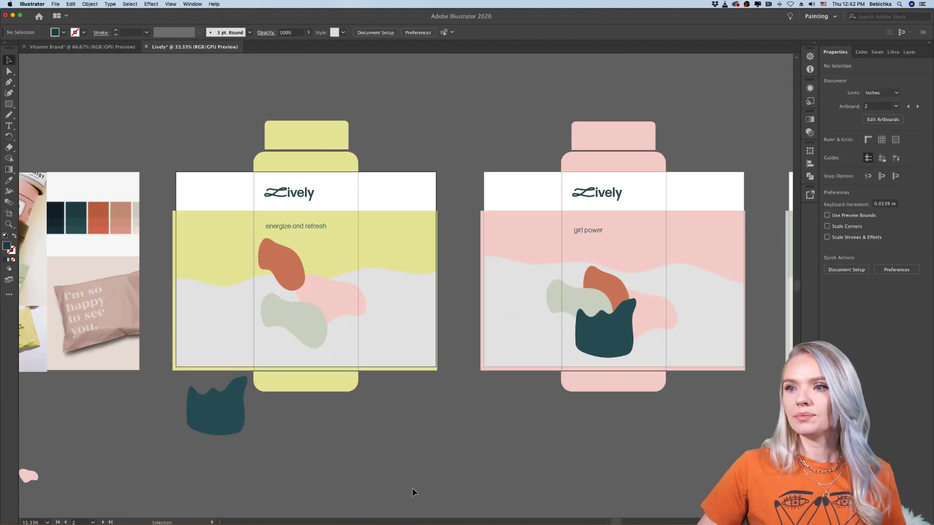
left_click(229, 401)
left_click(263, 436)
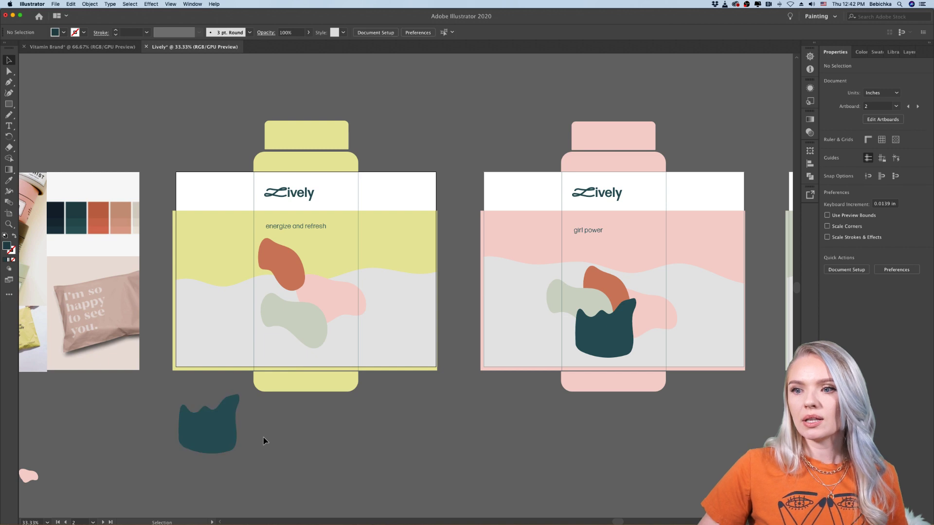
Move the smooth dark teal blob from the spare artwork onto the lower-left area of the "energize and refresh" label
scroll(264, 436, "left", 3)
scroll(263, 437, "left", 9)
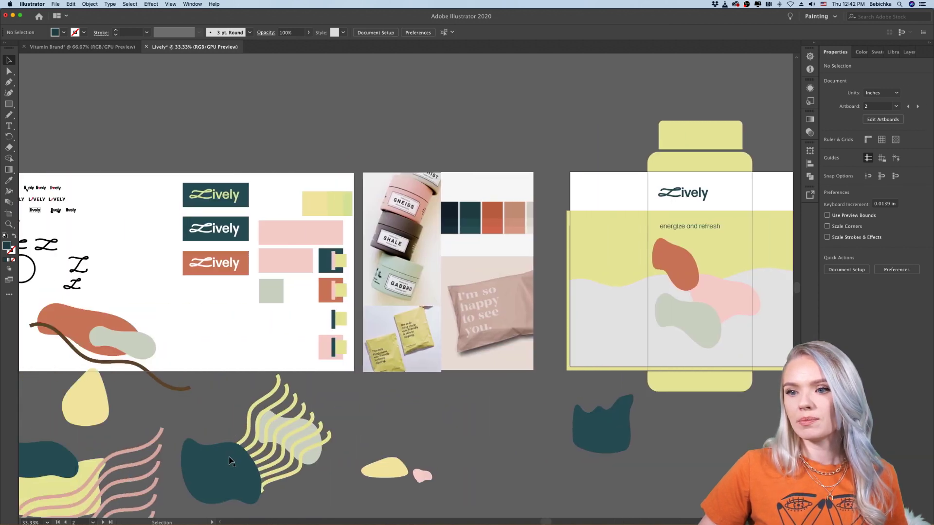
left_click(219, 470)
left_click_drag(219, 470, 652, 360)
left_click(718, 427)
scroll(718, 428, "right", 8)
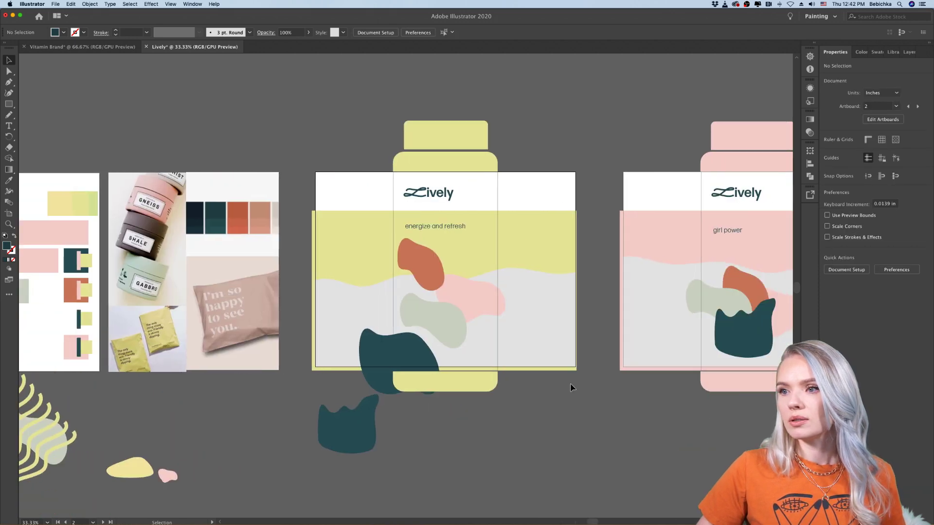
scroll(573, 387, "up", 1)
scroll(573, 388, "up", 3)
left_click(429, 329)
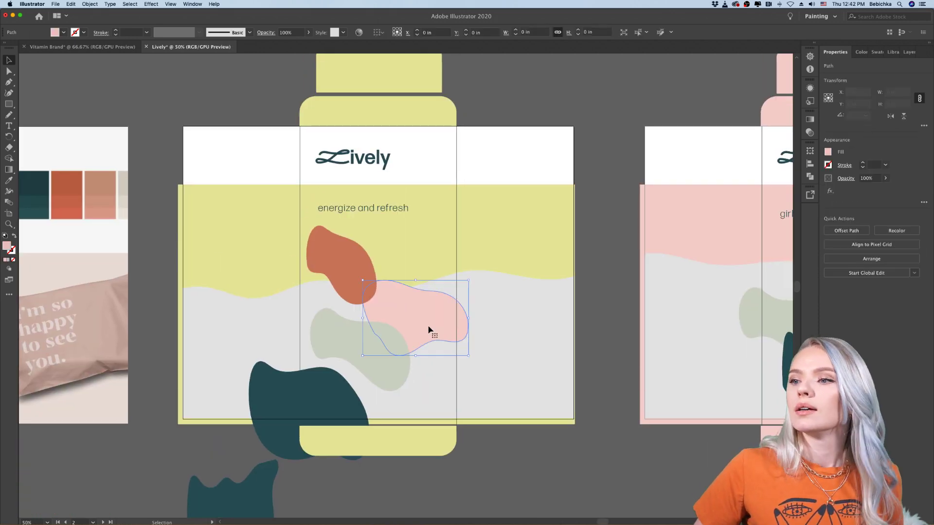
left_click(504, 456)
Move the pink wavy-line blend from the spare artwork onto the lower part of the "energize and refresh" label, behind its organic shapes
scroll(503, 455, "down", 1)
scroll(503, 455, "right", 3)
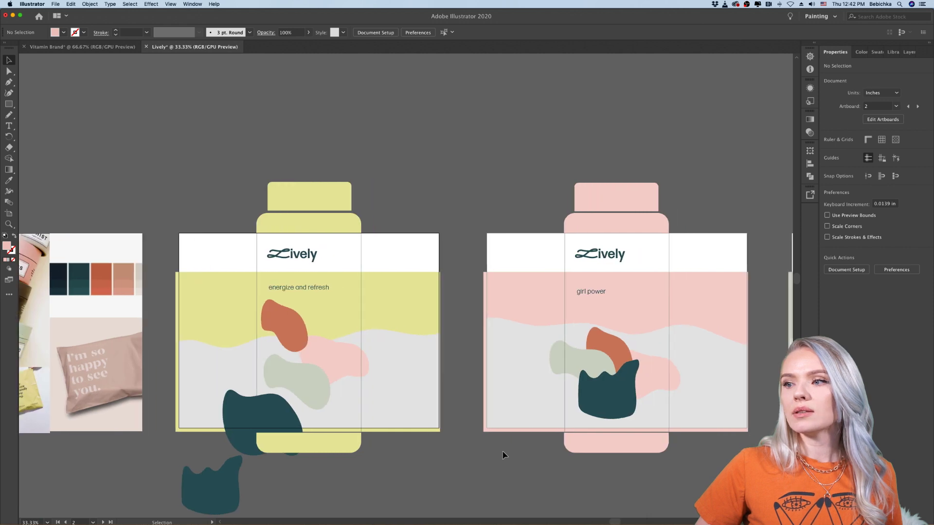
scroll(503, 456, "down", 3)
scroll(503, 455, "down", 2)
scroll(503, 455, "left", 2)
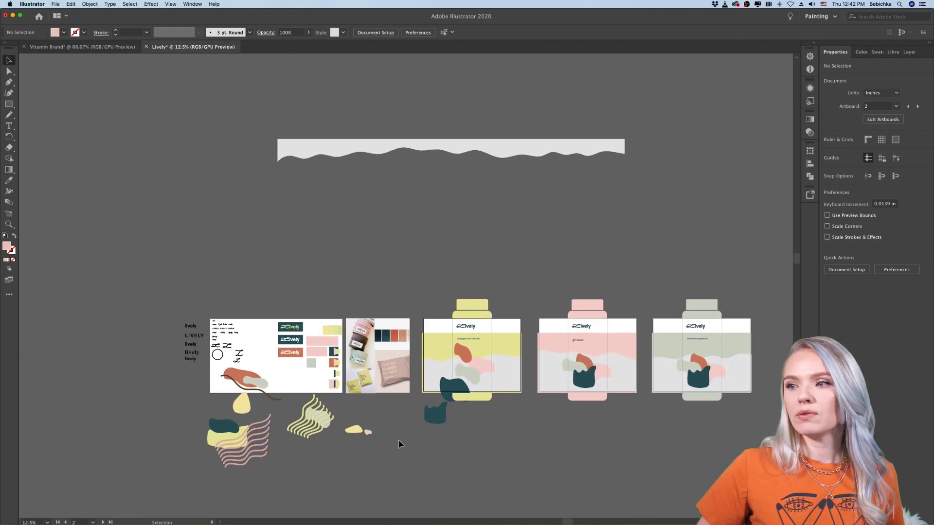
scroll(334, 438, "up", 1)
left_click(233, 452)
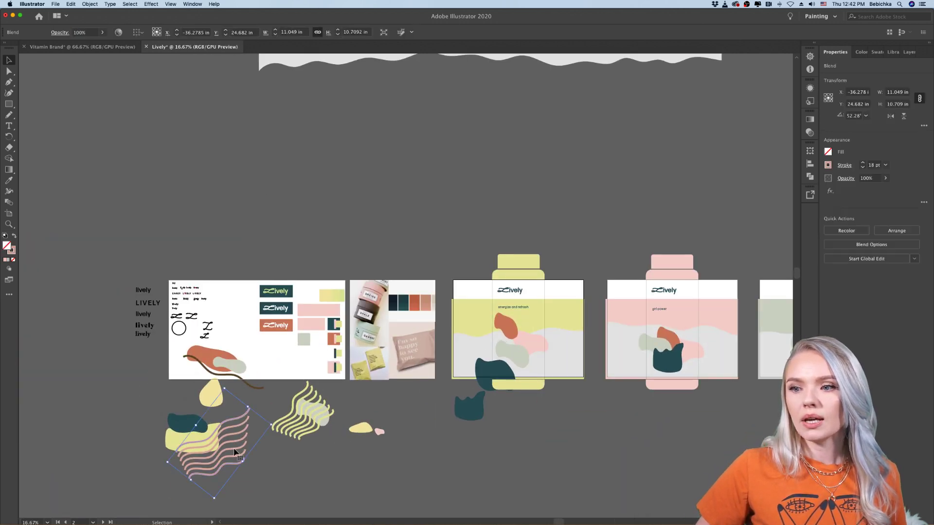
mouse_move(234, 453)
left_mouse_down()
mouse_move(597, 404)
mouse_move(563, 372)
mouse_move(550, 379)
left_mouse_up()
left_click(565, 406)
scroll(565, 406, "up", 4)
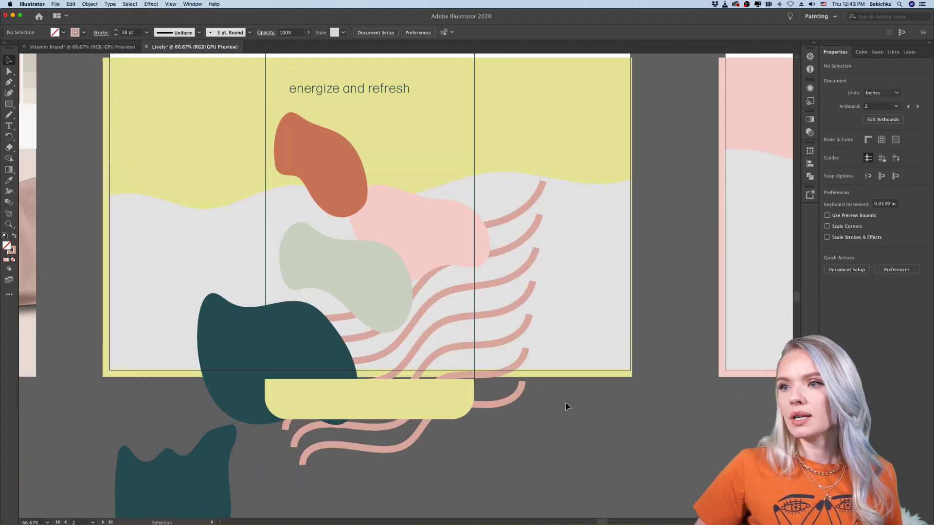
scroll(566, 403, "down", 2)
scroll(566, 403, "right", 2)
scroll(566, 403, "up", 1)
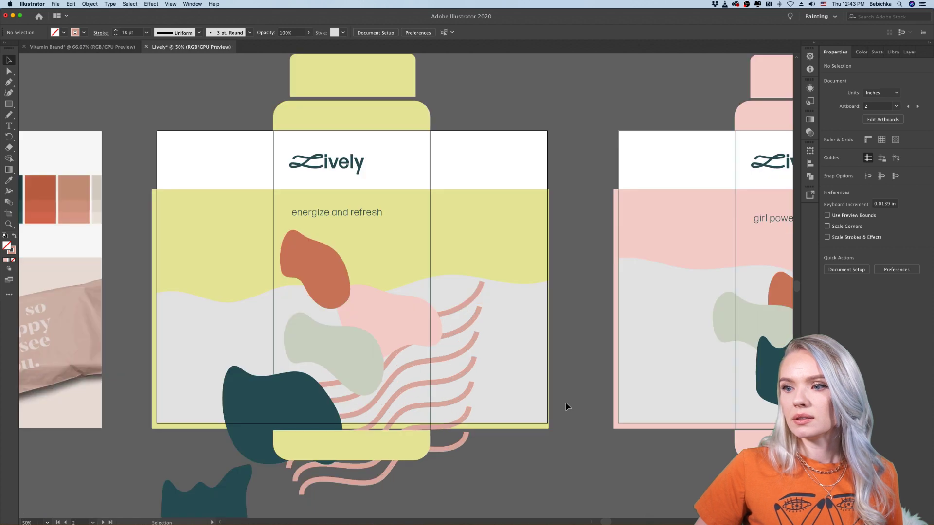
Move the pink wavy-line blend up and to the right so its ends reach the right edge of the "energize and refresh" label
left_click(439, 432)
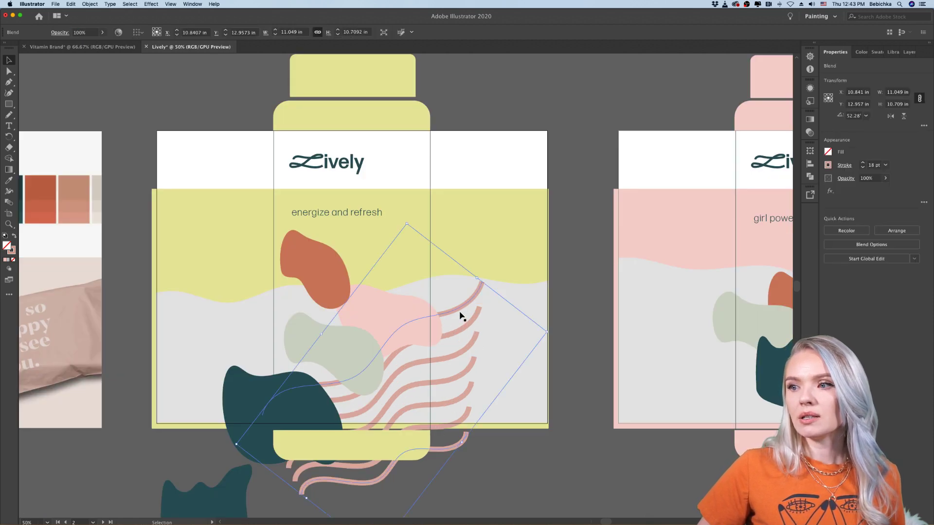
mouse_move(459, 303)
left_mouse_down()
mouse_move(462, 267)
mouse_move(477, 257)
mouse_move(517, 265)
mouse_move(535, 239)
left_mouse_up()
key("super+z")
scroll(515, 263, "down", 1)
left_click(484, 246)
left_click(538, 462)
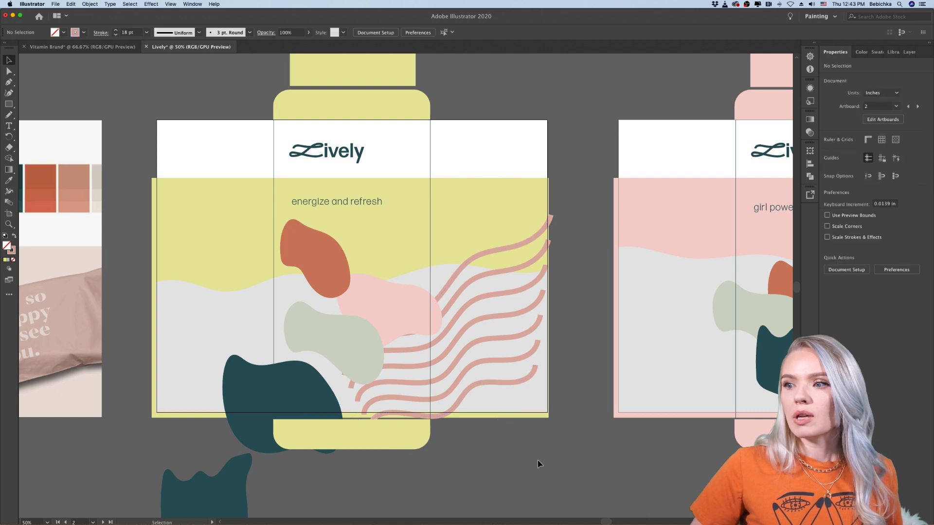
Bring the pink wavy-line blend to the front of the "energize and refresh" label's artwork
left_click(395, 312)
right_click(396, 310)
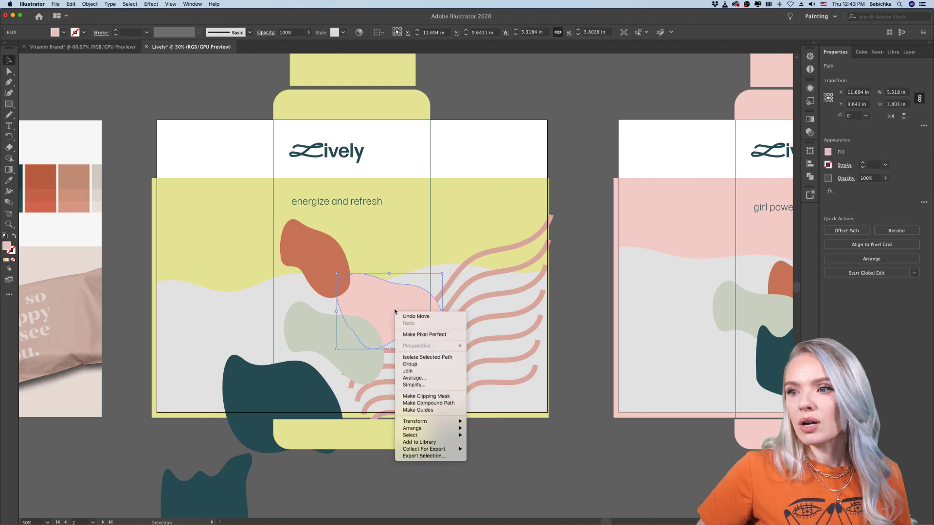
key("Escape")
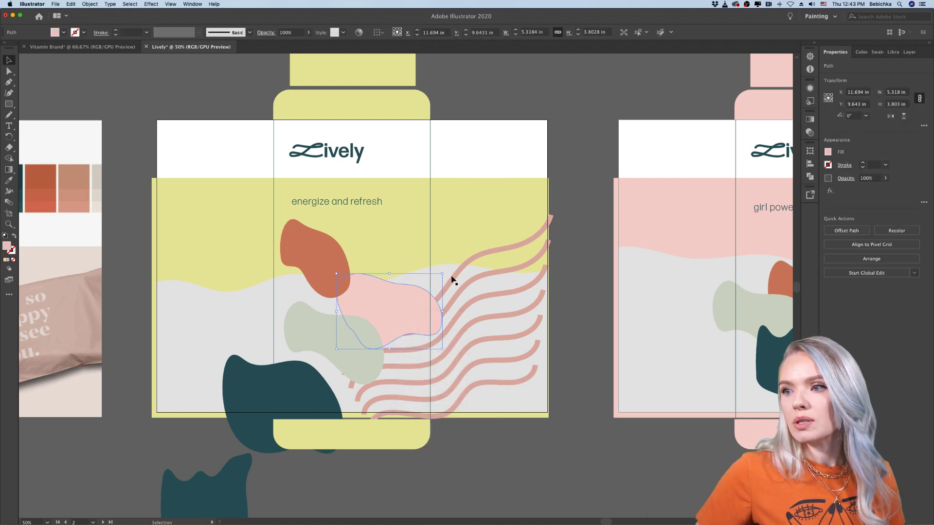
left_click(454, 280)
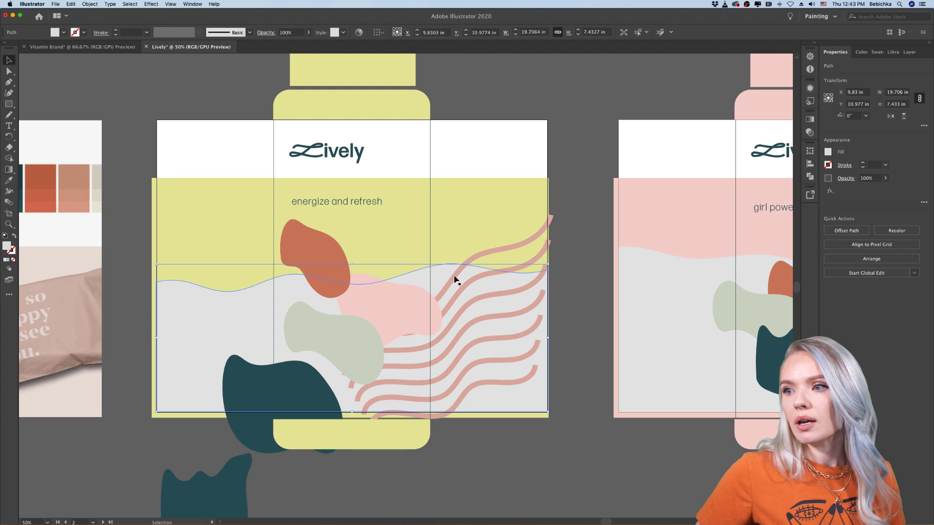
left_click(479, 259)
right_click(478, 259)
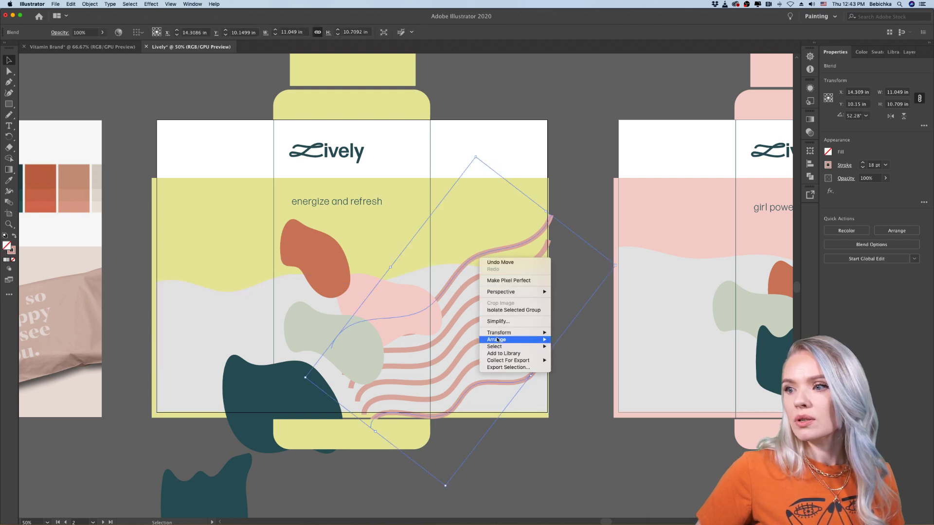
mouse_move(515, 339)
left_click(574, 339)
left_click(542, 464)
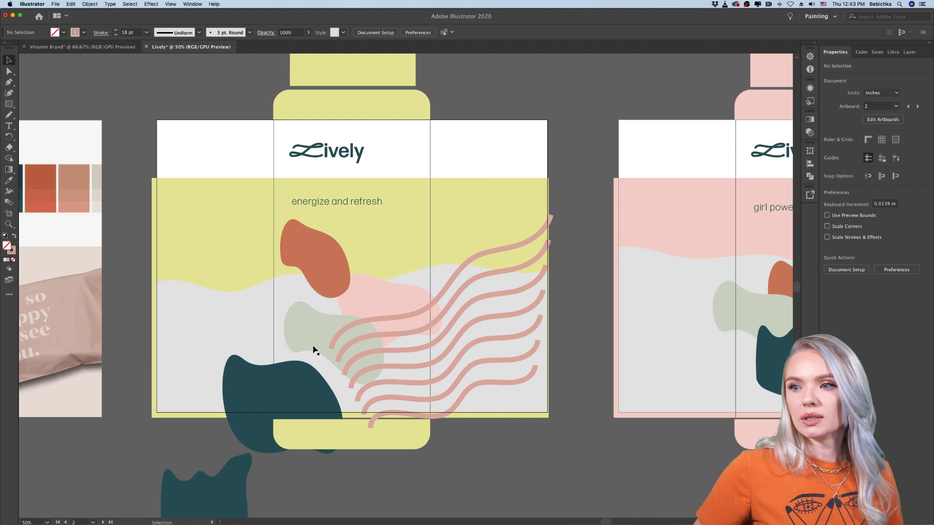
Bring the sage green shape on the "energize and refresh" label to the front, over the wavy lines
left_click(313, 336)
right_click(314, 335)
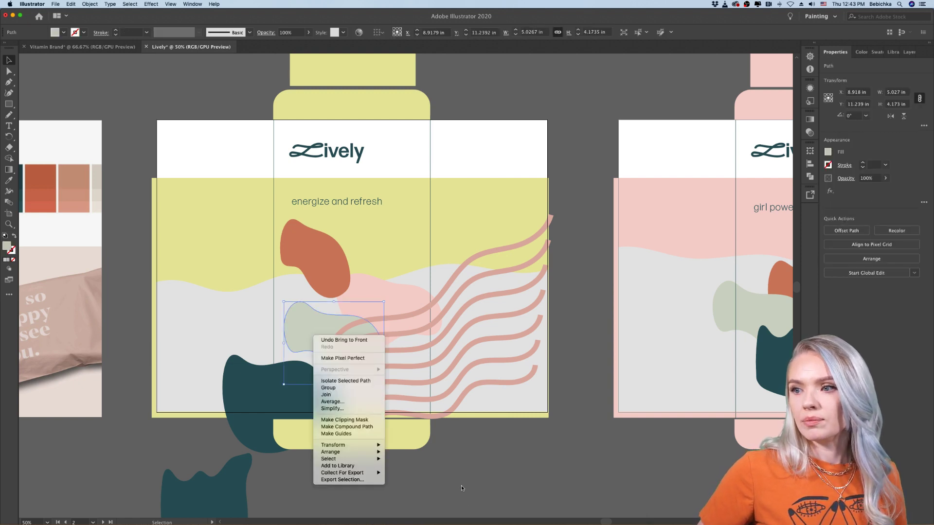
mouse_move(358, 452)
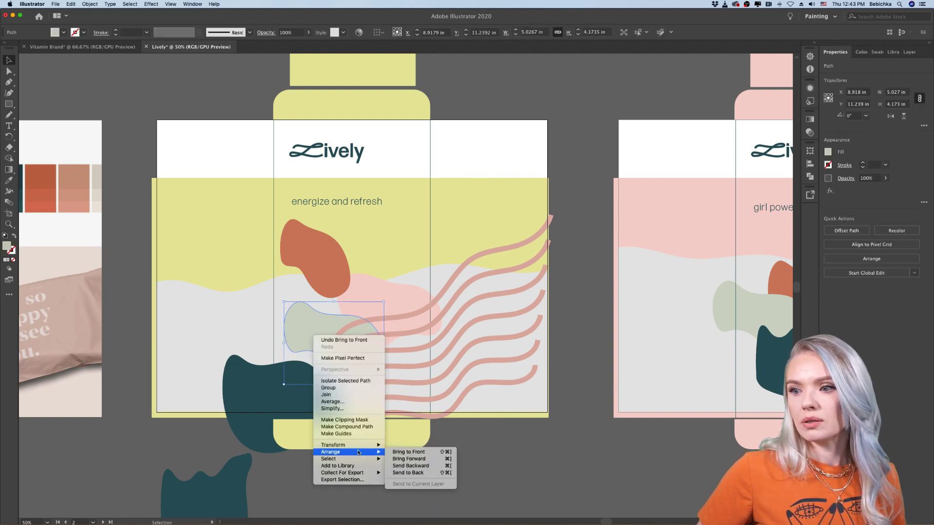
left_click(411, 466)
right_click(316, 334)
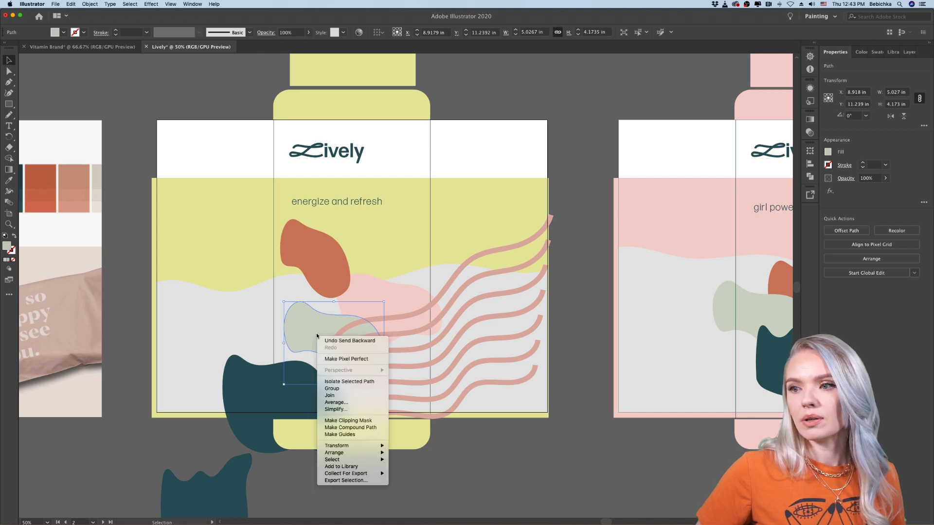
mouse_move(357, 452)
left_click(411, 455)
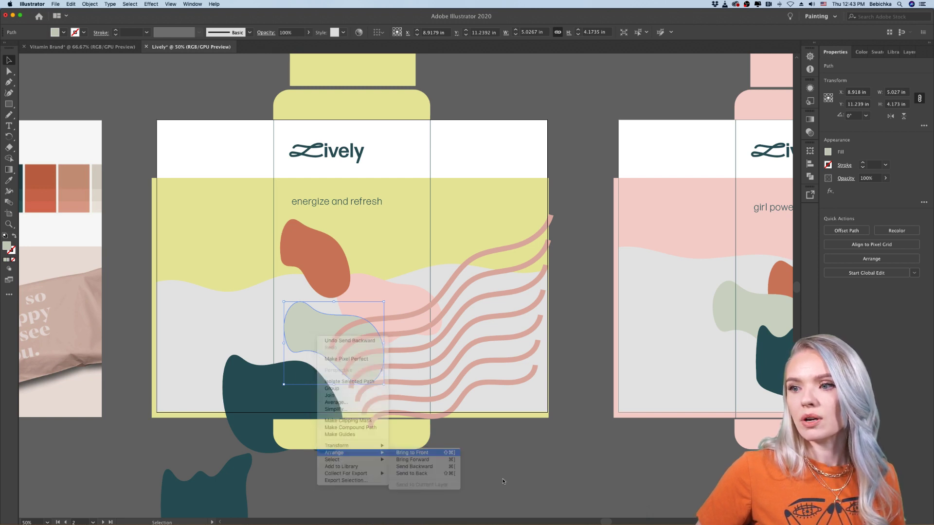
left_click(502, 471)
Examine the label composition and the list of objects inside Layer 1, then return to the document properties
scroll(502, 471, "down", 3)
scroll(502, 470, "up", 2)
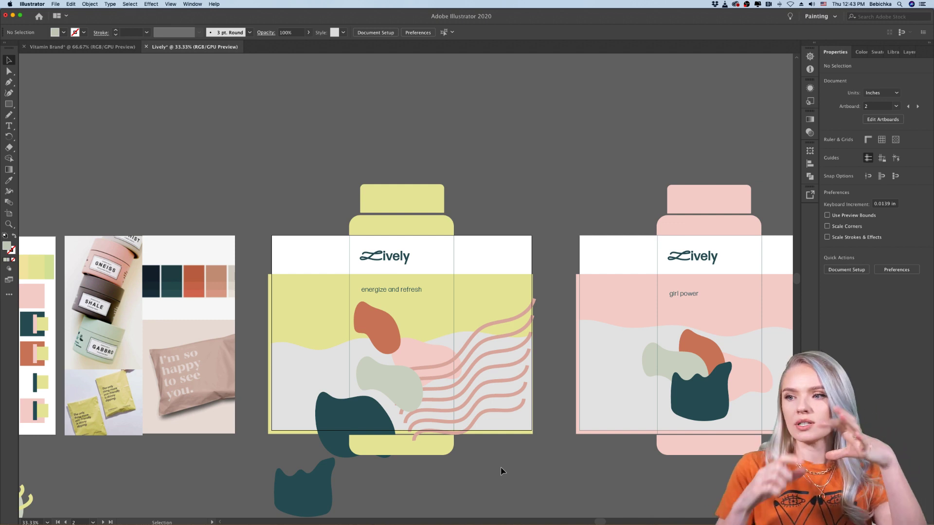
scroll(502, 470, "down", 1)
scroll(501, 470, "right", 1)
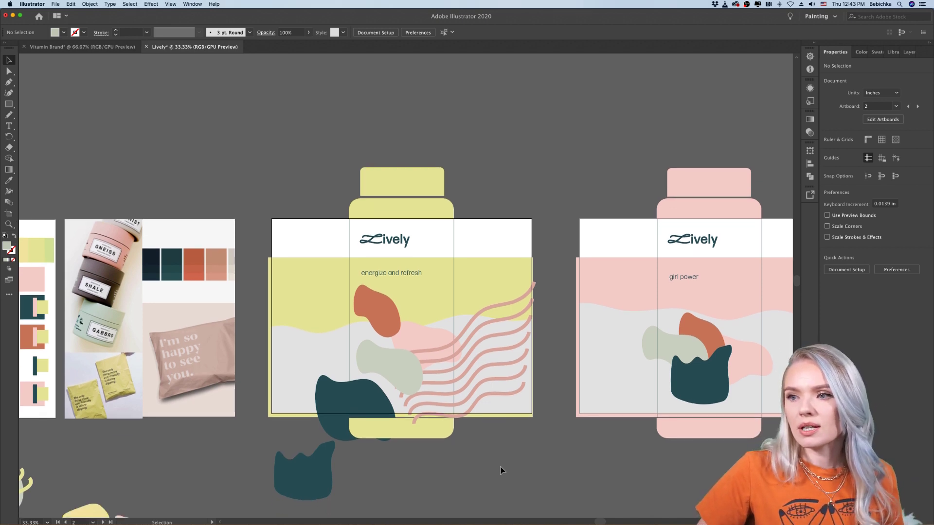
left_click(908, 52)
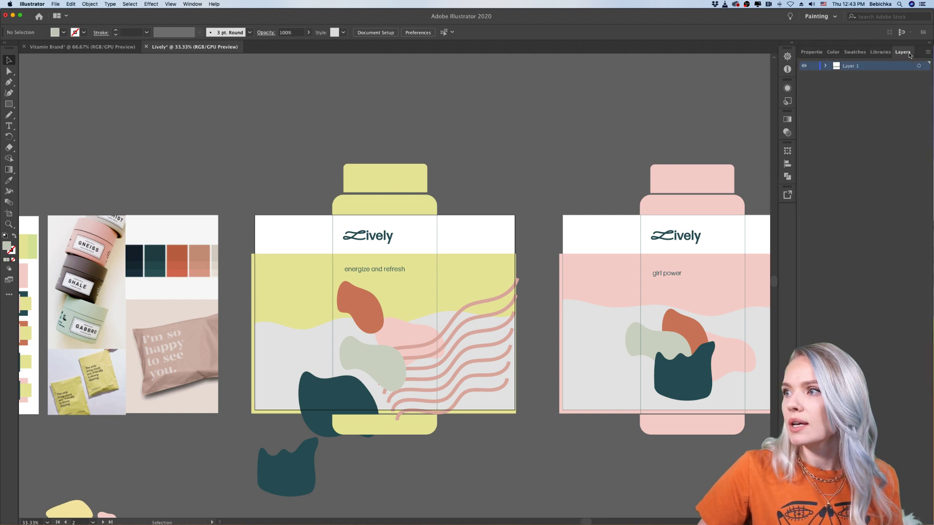
left_click(826, 66)
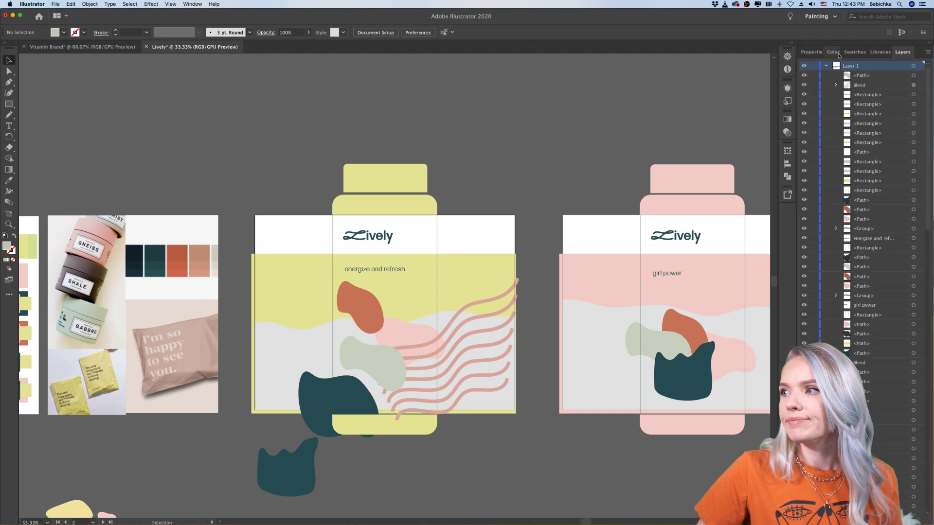
left_click(825, 67)
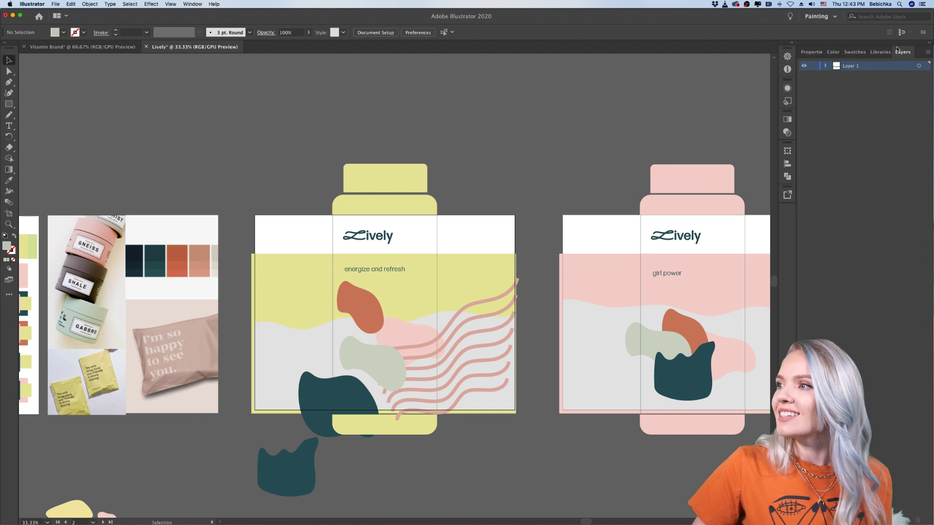
left_click(811, 52)
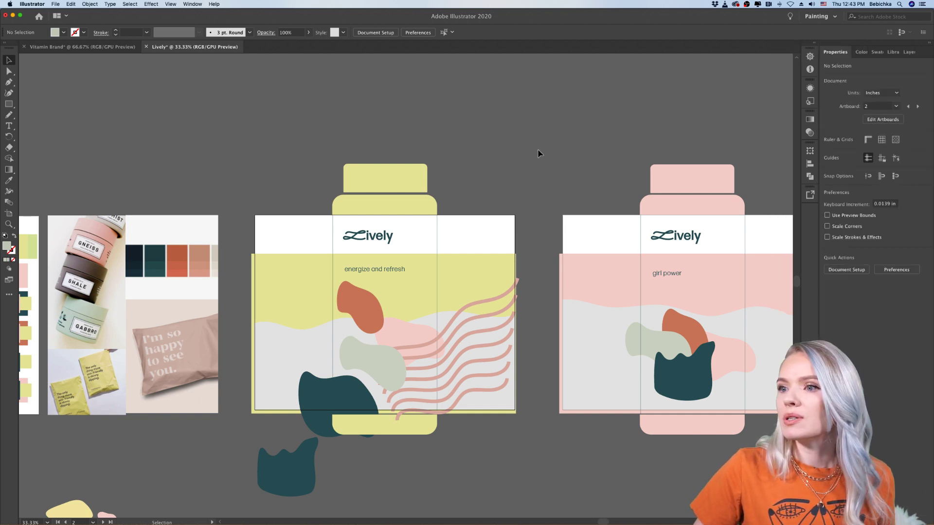
Stretch the pink wavy-line blend to about 12 by 11 in, extending its ends past the right edge of the "energize and refresh" label
scroll(531, 212, "down", 3)
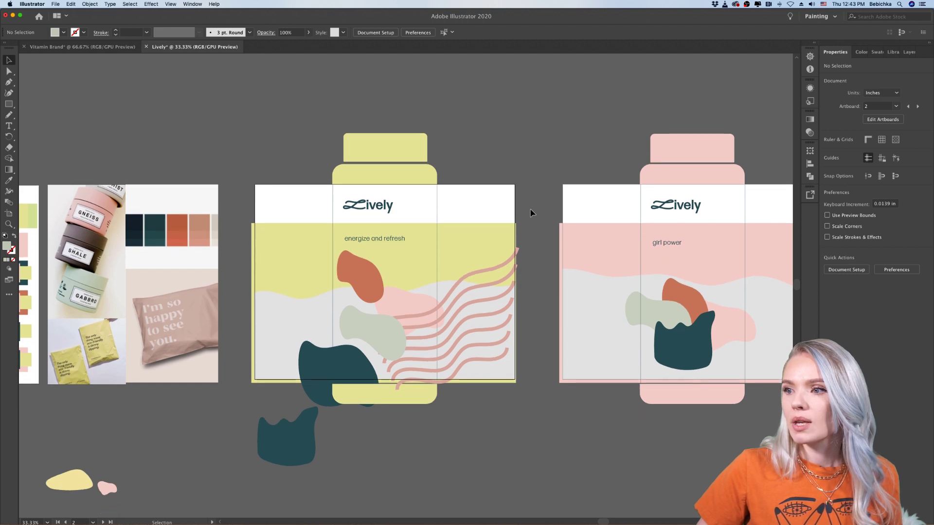
scroll(530, 213, "up", 1)
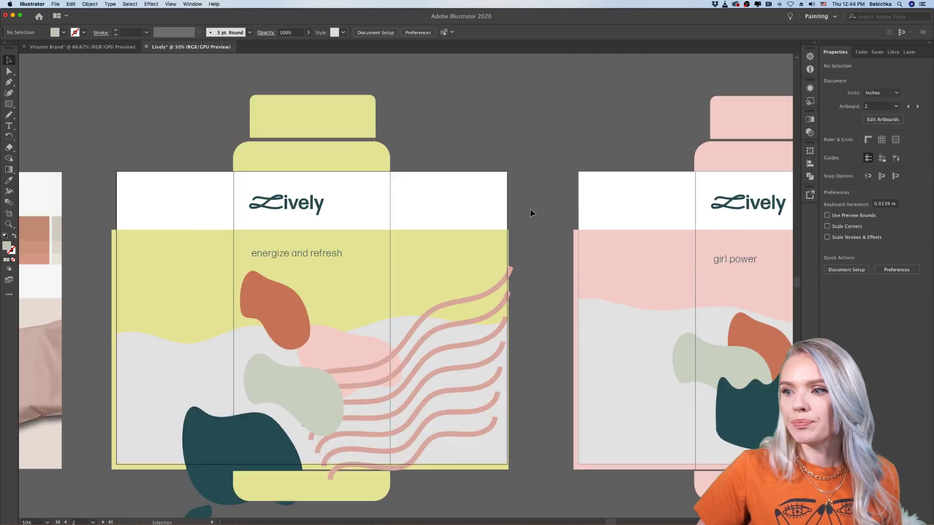
left_click(492, 292)
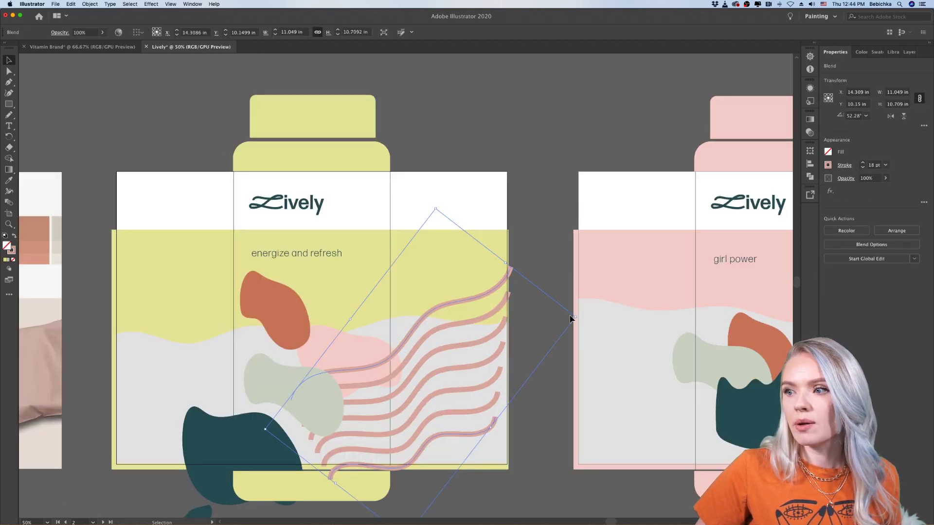
left_click_drag(578, 318, 606, 327)
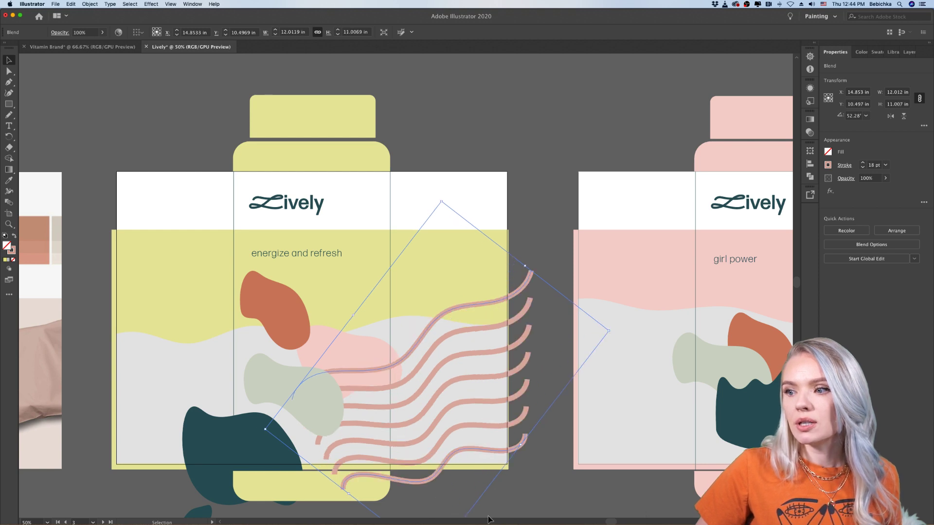
left_click(529, 495)
Select the taglines on all three labels and lower "energize and refresh" to line up with "girl power"
scroll(529, 495, "down", 2)
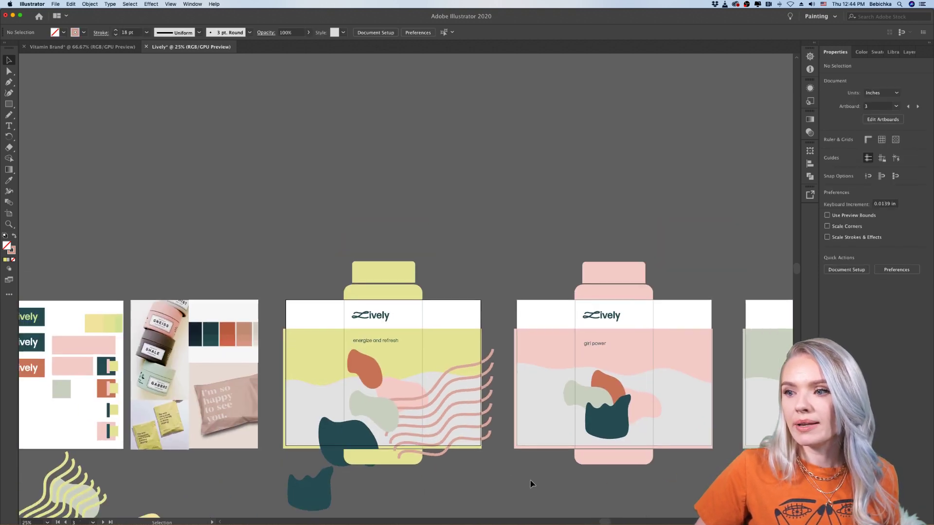
scroll(496, 474, "up", 1)
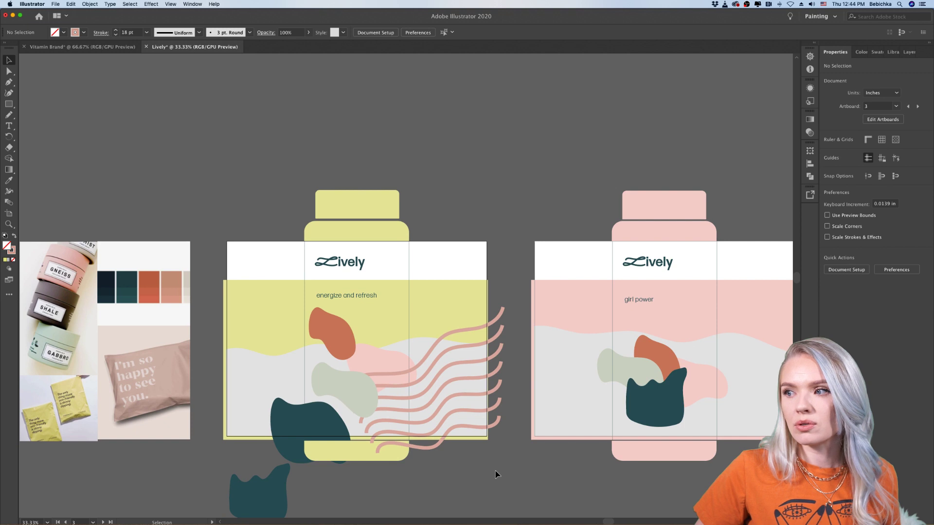
scroll(496, 474, "right", 3)
scroll(495, 475, "right", 2)
scroll(495, 474, "down", 1)
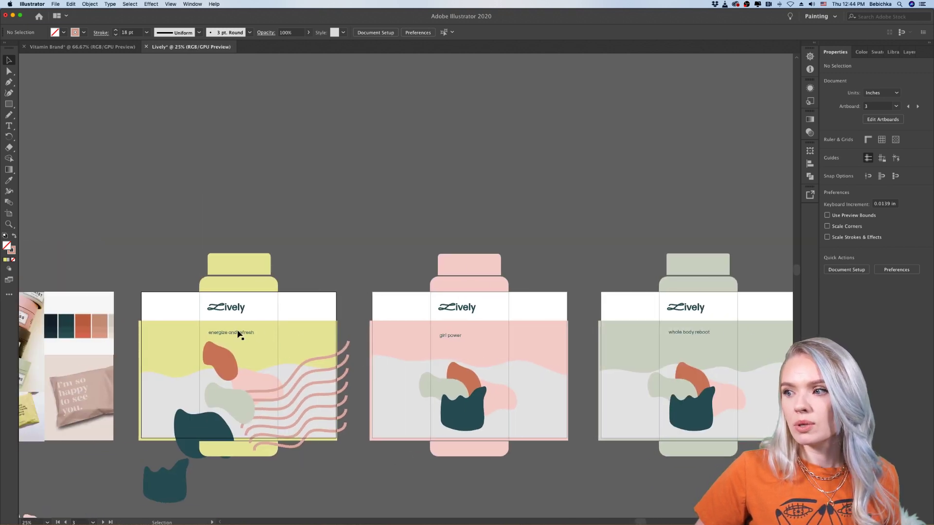
left_click(238, 335)
left_click(450, 335, "shift")
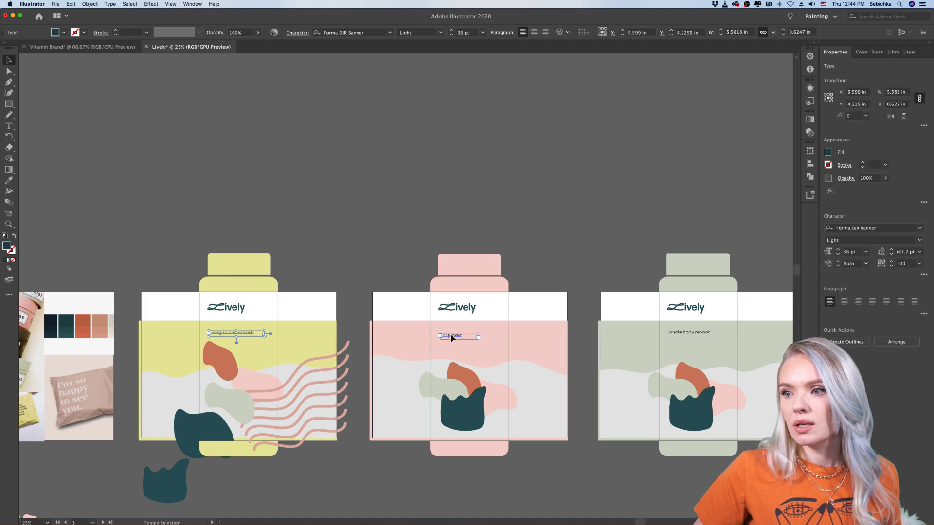
left_click(699, 332, "shift")
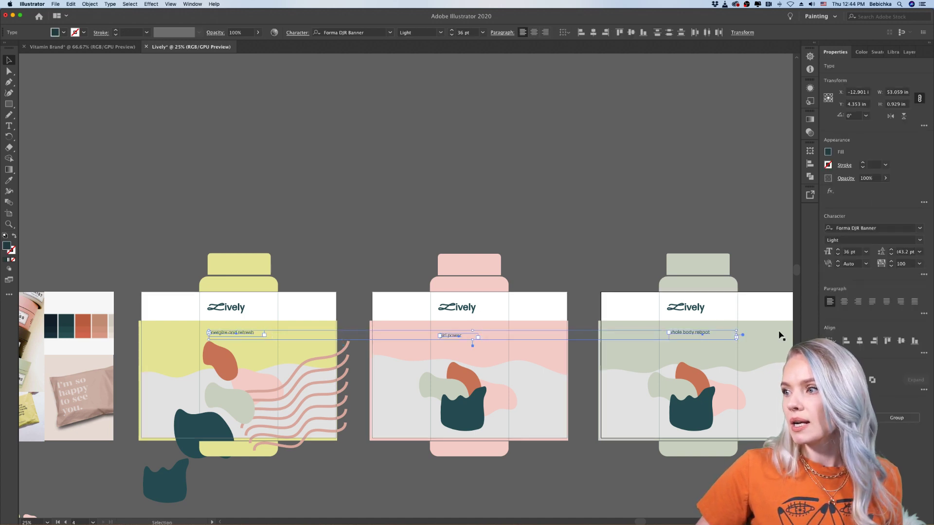
left_click(511, 223)
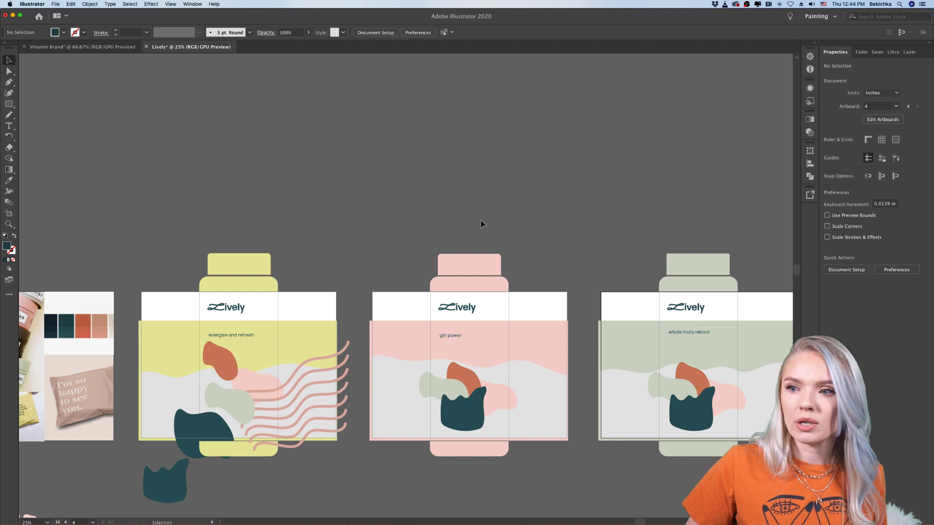
Duplicate the pink wavy-line blend on the "energize and refresh" label, placing the copy slightly above and left of the original
scroll(480, 224, "down", 3)
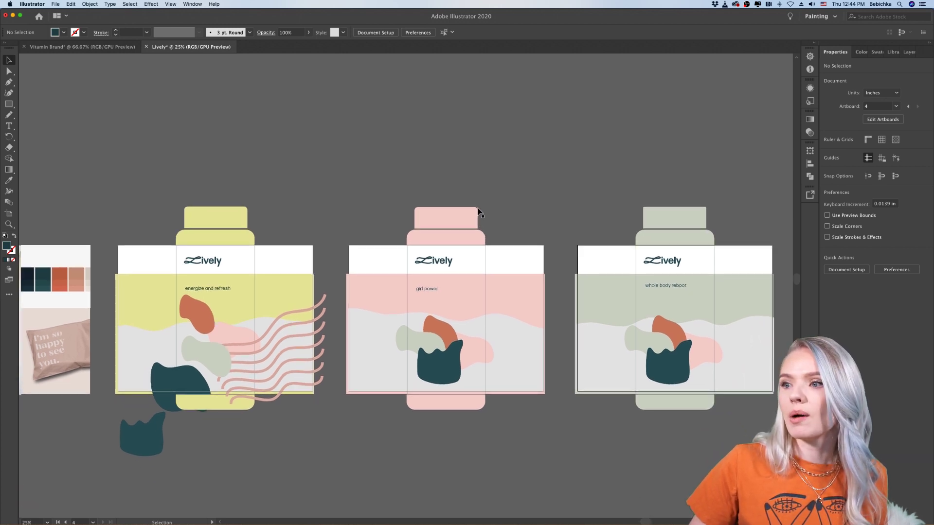
scroll(372, 176, "left", 5)
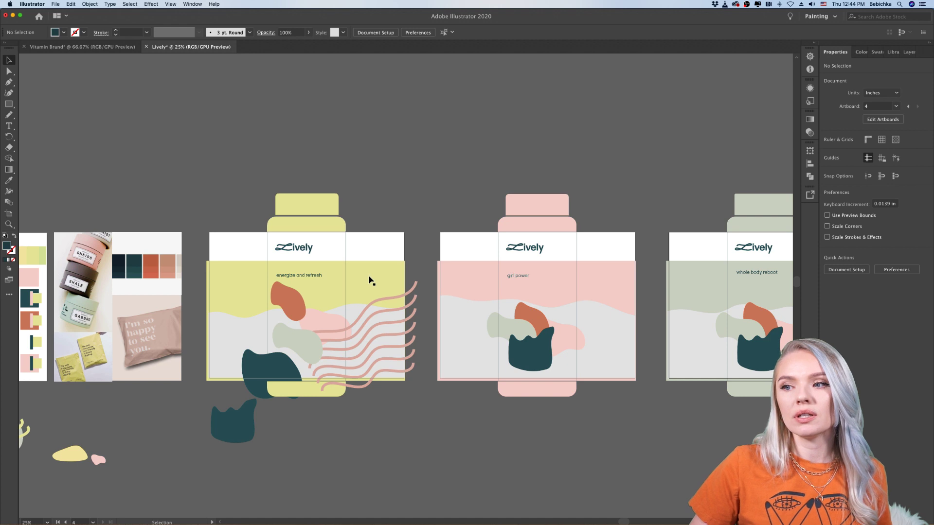
scroll(370, 280, "up", 4)
scroll(371, 277, "down", 2)
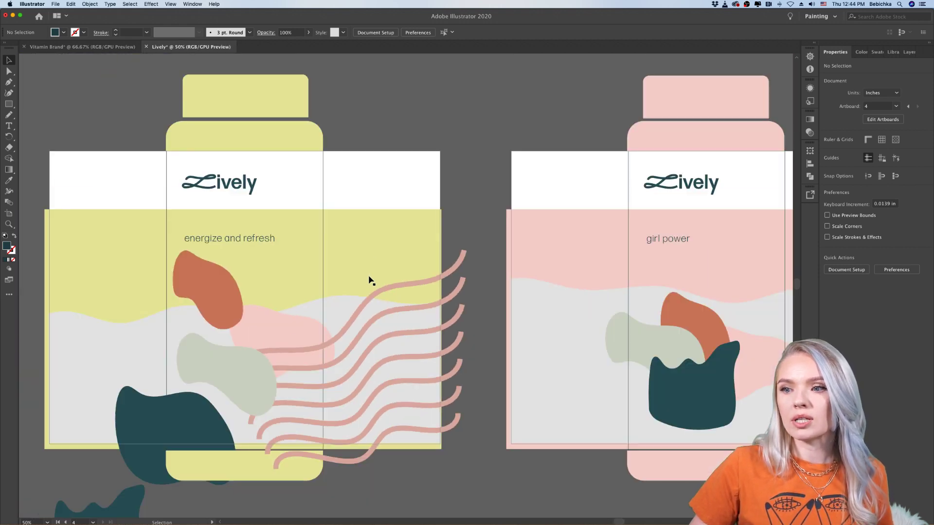
left_click(404, 287)
mouse_move(404, 286)
left_mouse_down()
mouse_move(381, 271)
mouse_move(402, 277)
left_mouse_up()
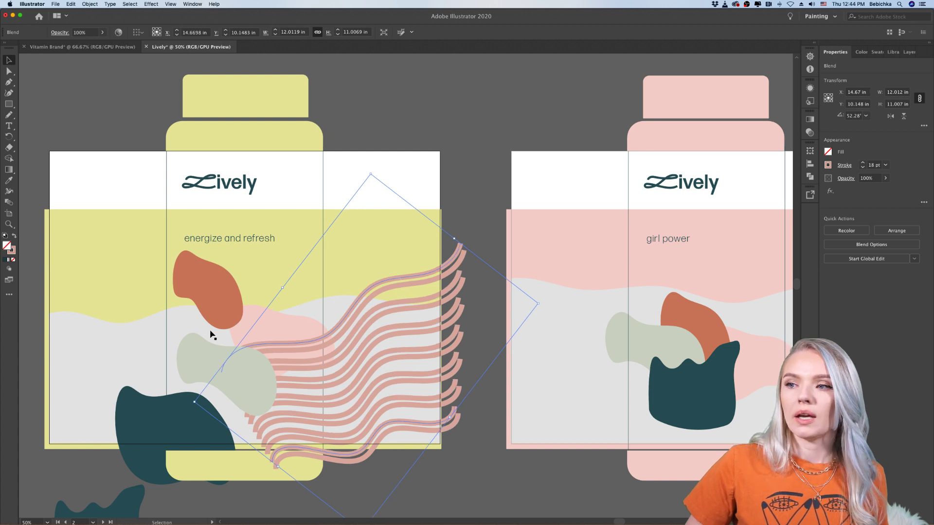
Shift the copied wavy-line blend slightly off the original on the "energize and refresh" label and recolor its stroke to E5C7C3
left_click(393, 282)
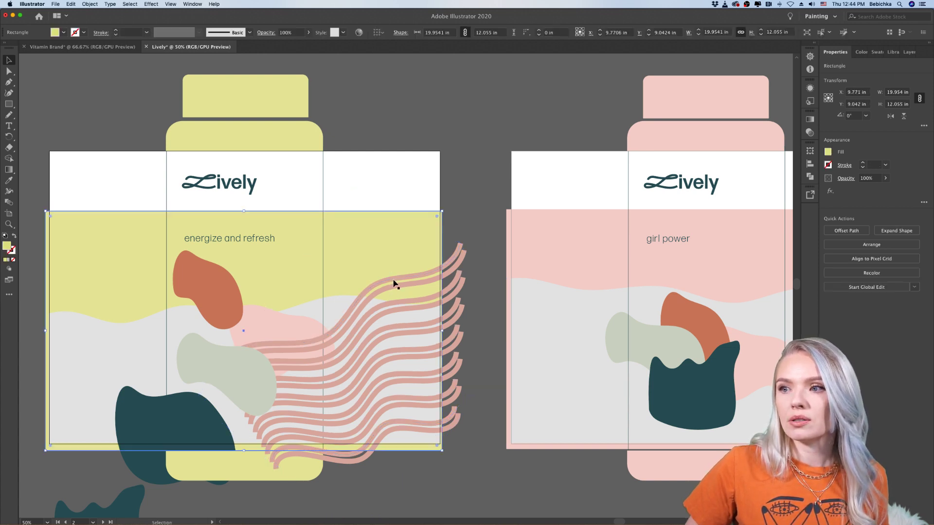
left_click(454, 266)
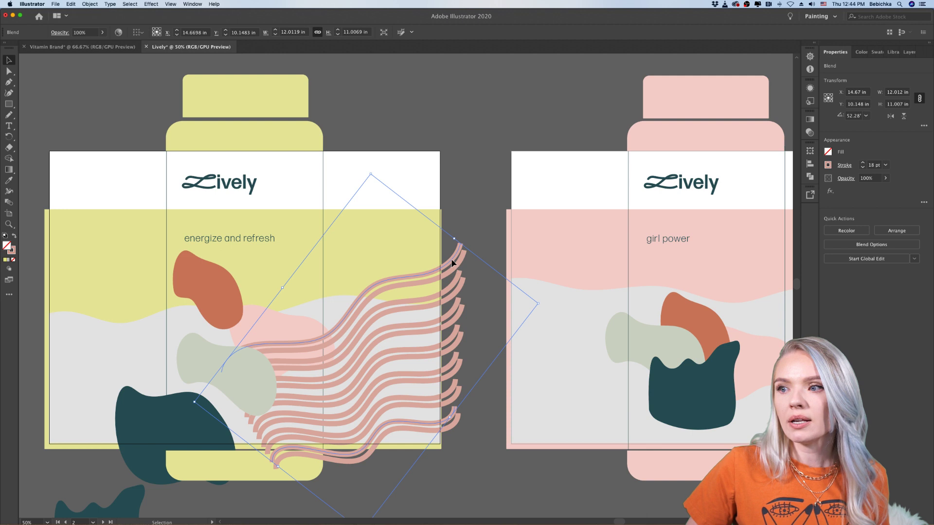
left_click_drag(453, 267, 456, 270)
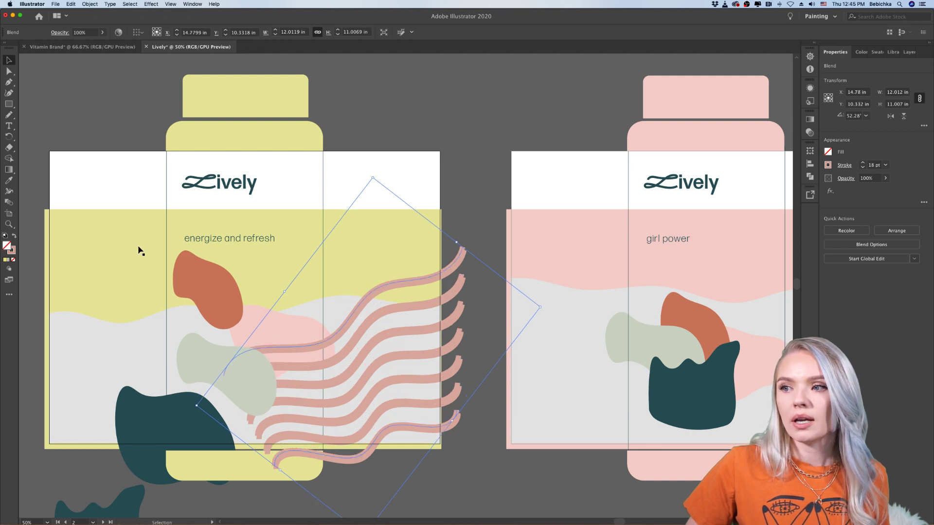
double_click(12, 252)
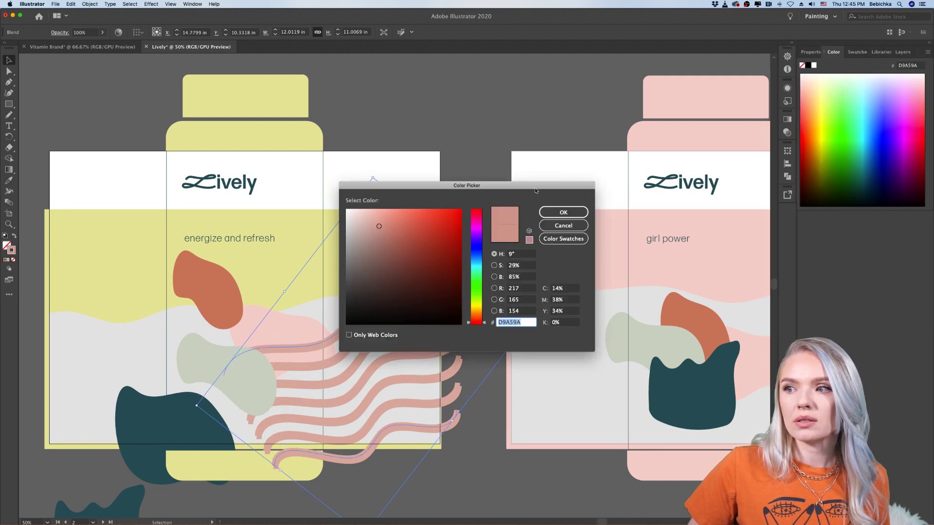
left_click(364, 221)
left_click(563, 212)
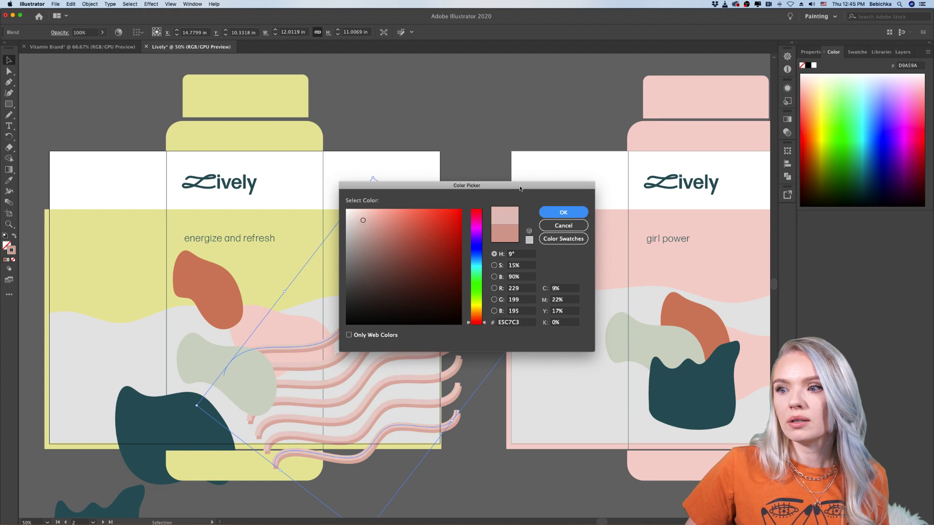
left_click(491, 163)
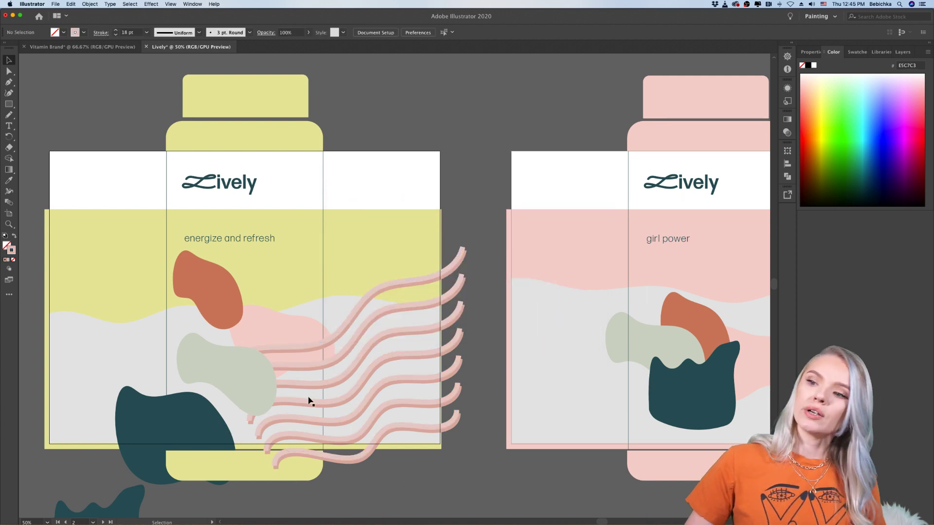
Duplicate the sage shape on the "energize and refresh" label slightly down and left, and fill the copy with darker sage B1B7A5
scroll(480, 438, "down", 1)
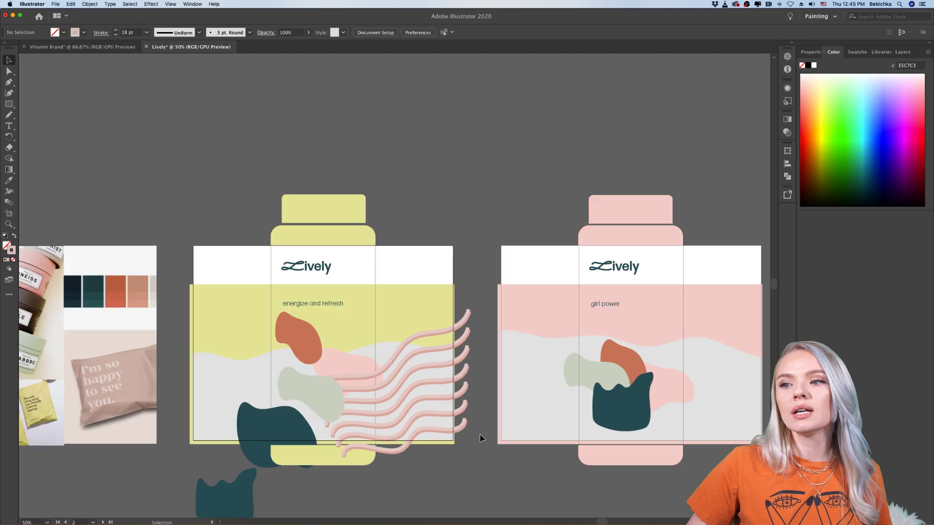
scroll(480, 438, "down", 1)
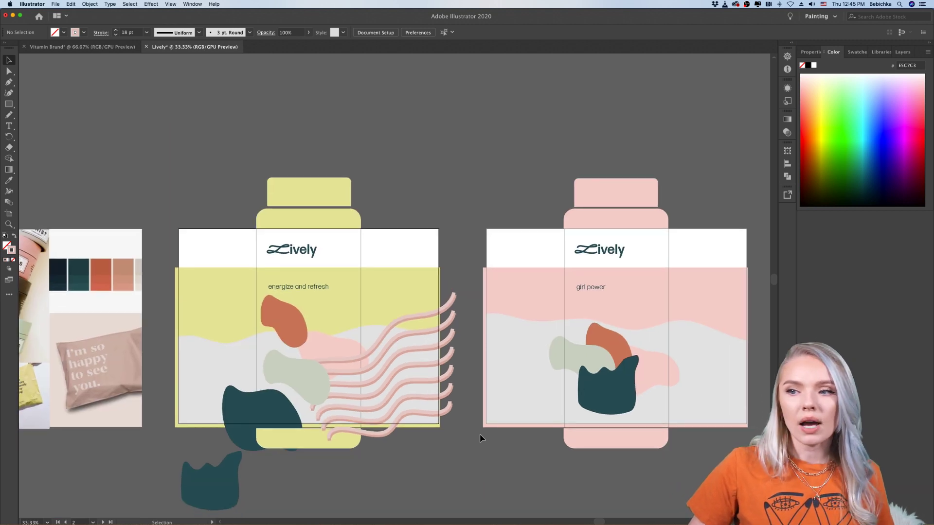
left_click(287, 376)
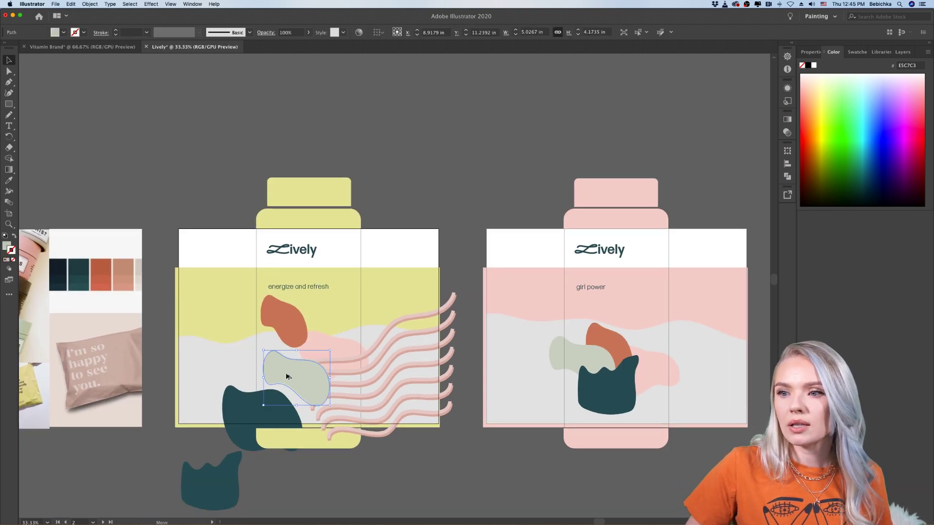
left_click_drag(287, 376, 282, 380)
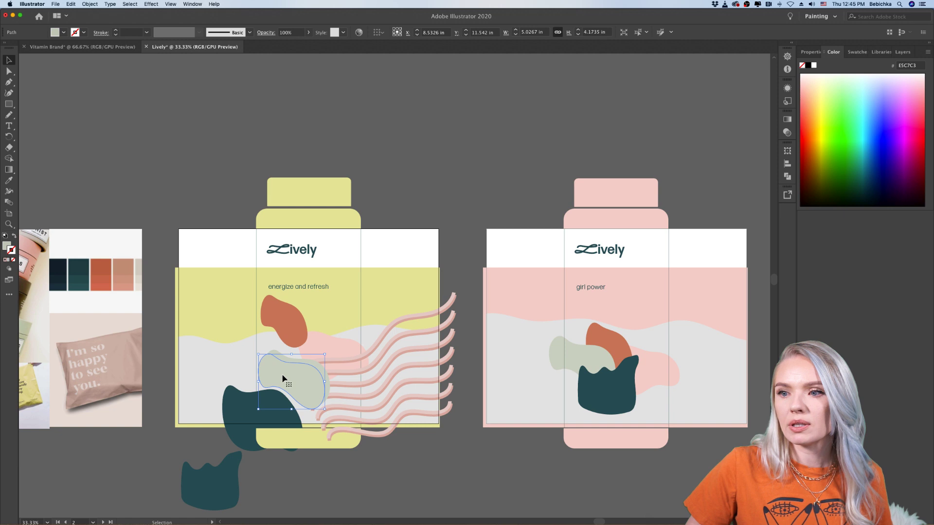
double_click(7, 247)
left_click_drag(355, 231, 358, 241)
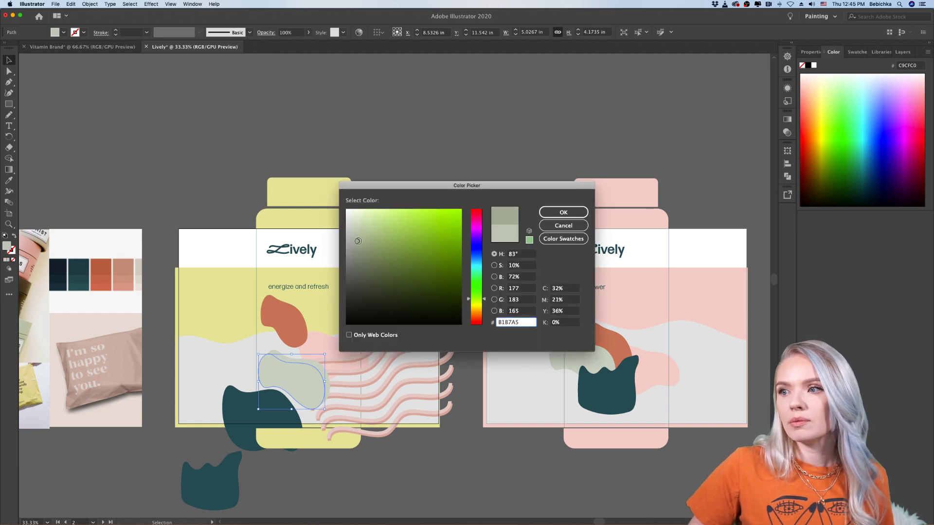
left_click(563, 213)
left_click(485, 203)
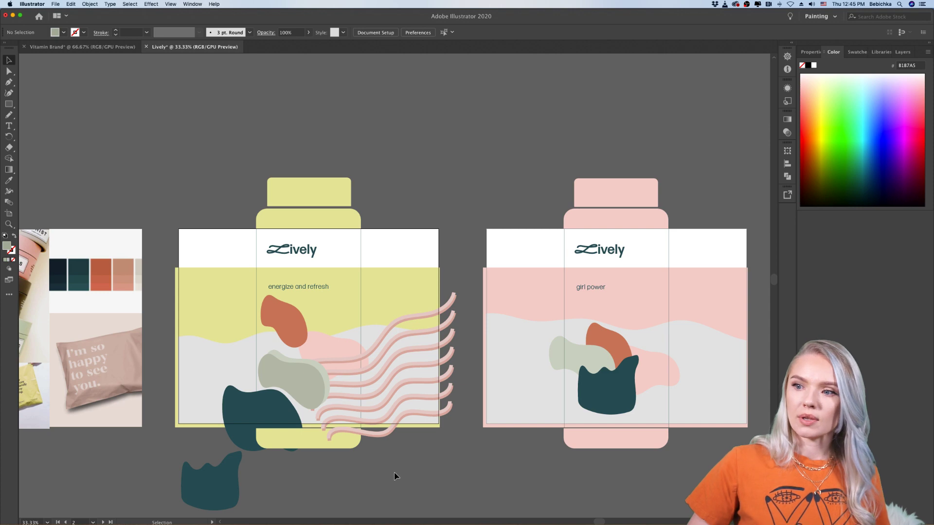
Undo the darker sage duplicate on the "energize and refresh" label
scroll(395, 475, "down", 1)
scroll(345, 463, "up", 3)
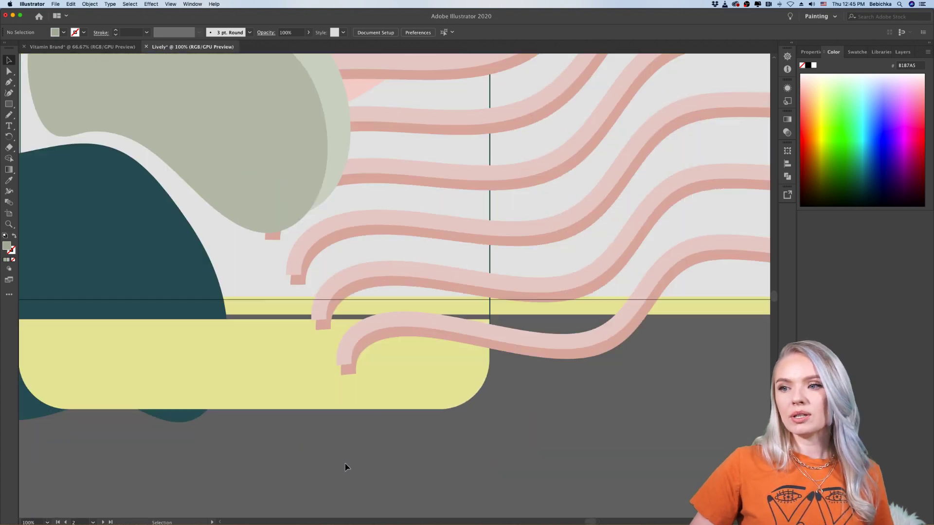
scroll(345, 463, "down", 3)
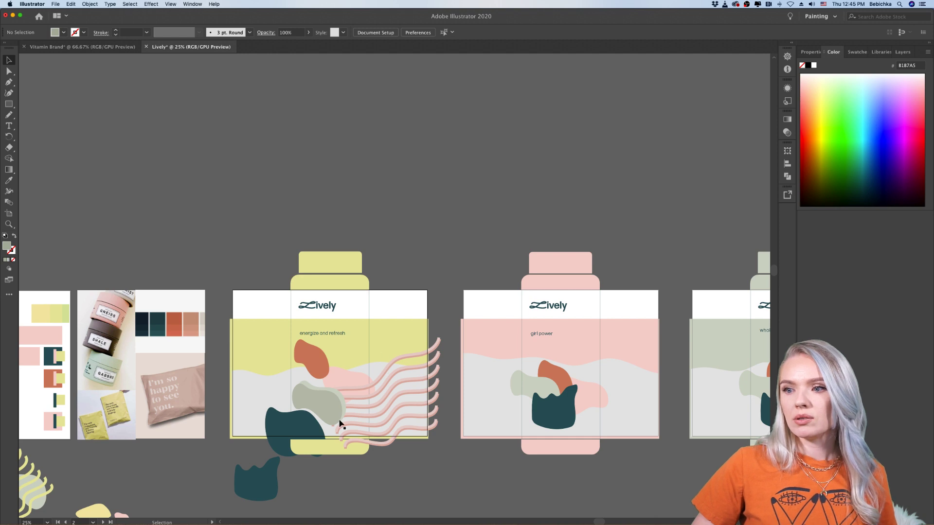
scroll(358, 390, "down", 1)
scroll(358, 391, "up", 3)
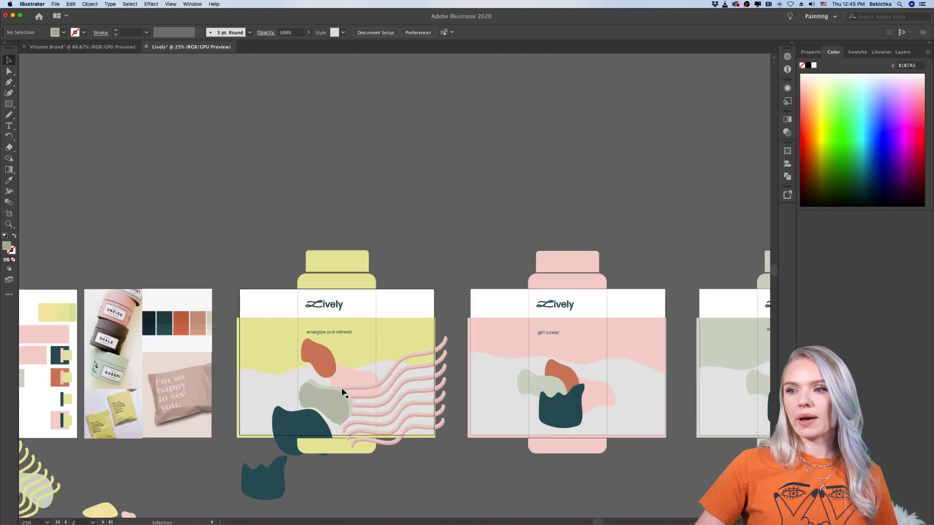
scroll(358, 410, "down", 1)
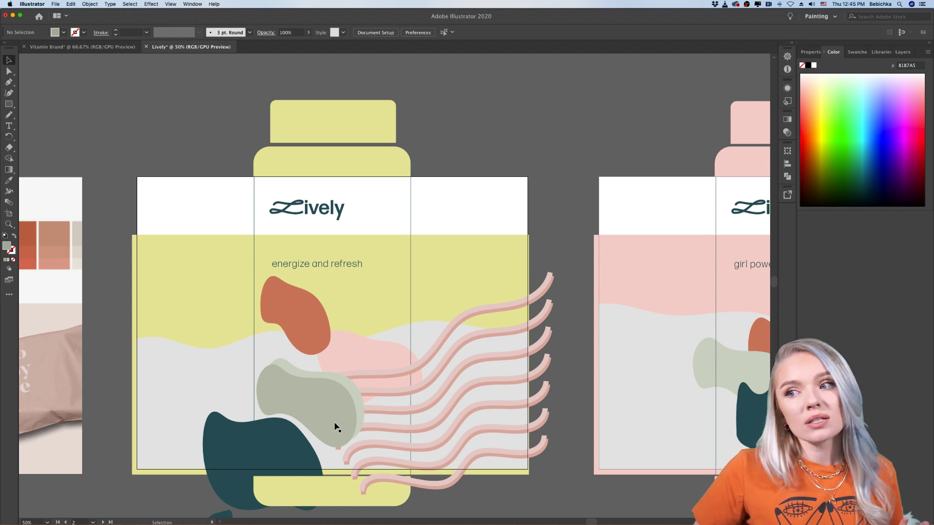
left_click_drag(336, 427, 335, 427)
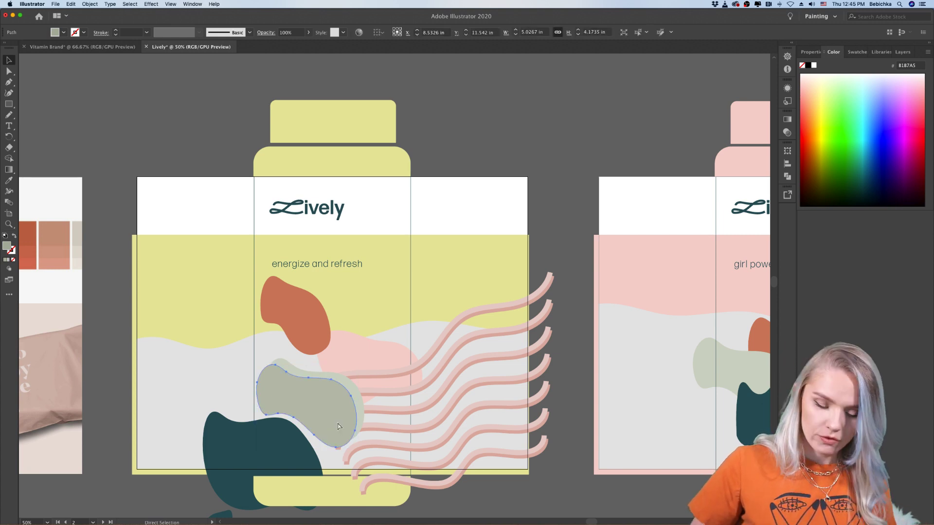
key("super+z")
Delete the lighter pink copy of the wavy-line blend from the "energize and refresh" label
left_click(442, 344)
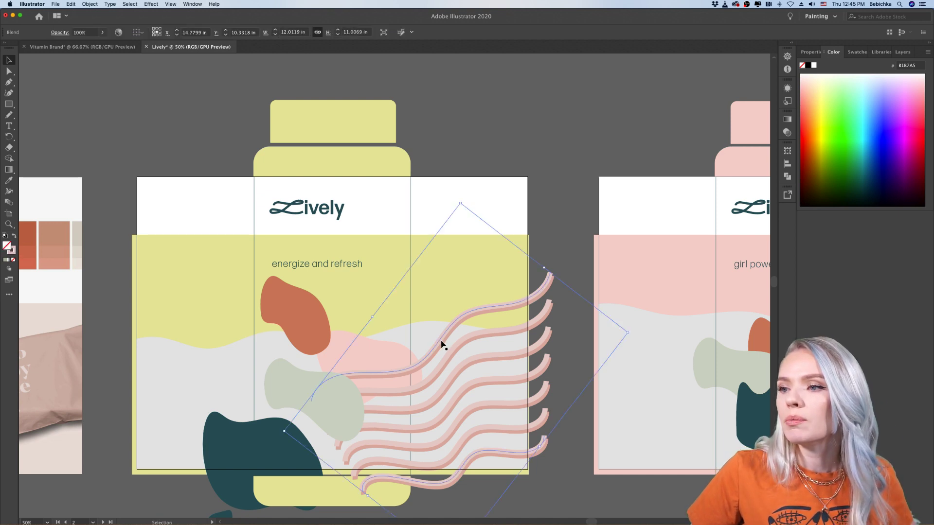
key("Delete")
scroll(574, 416, "down", 2)
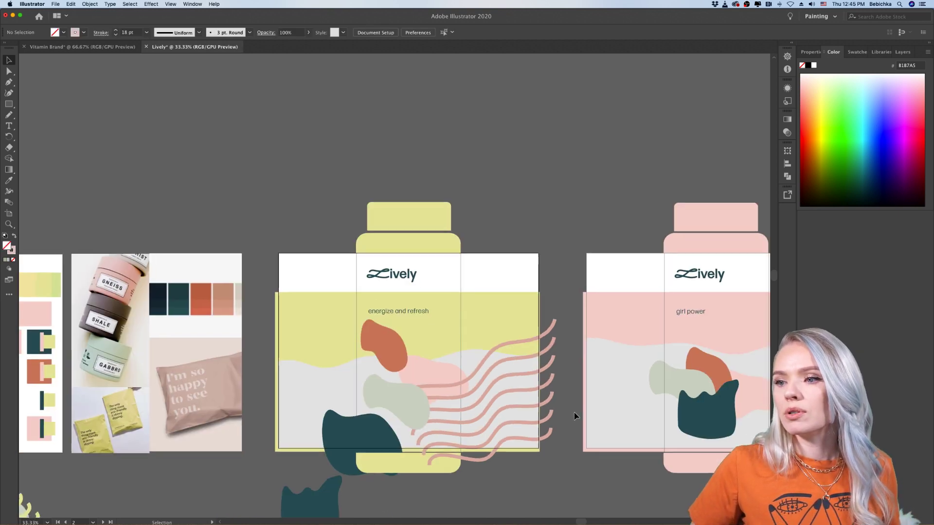
Rearrange the "girl power" shapes, raising the orange and sage ones, lowering the pink one, and placing the dark teal one just below the sage
scroll(574, 416, "right", 5)
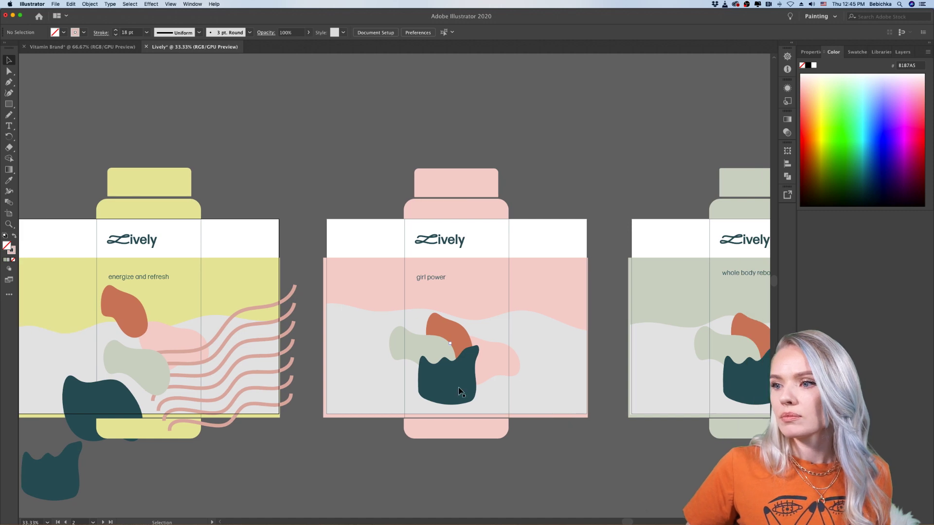
left_click_drag(448, 379, 375, 487)
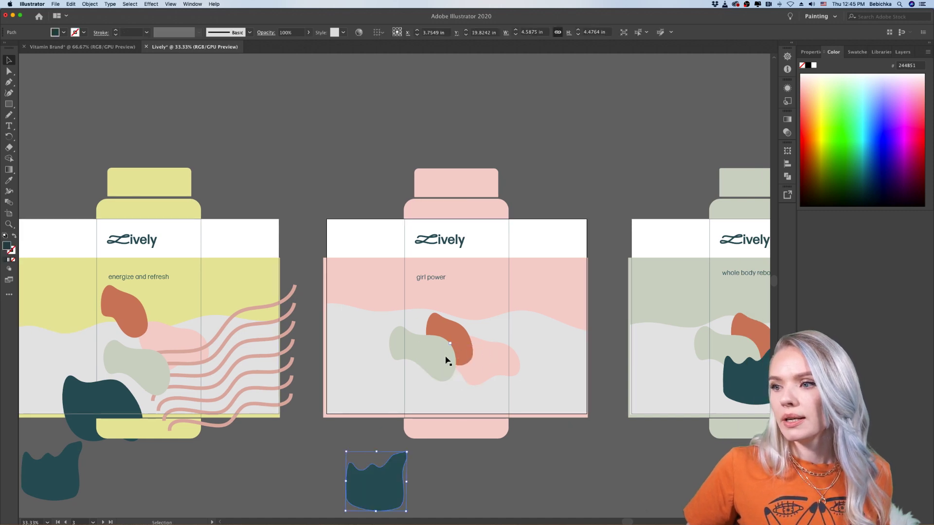
left_click_drag(444, 359, 470, 324)
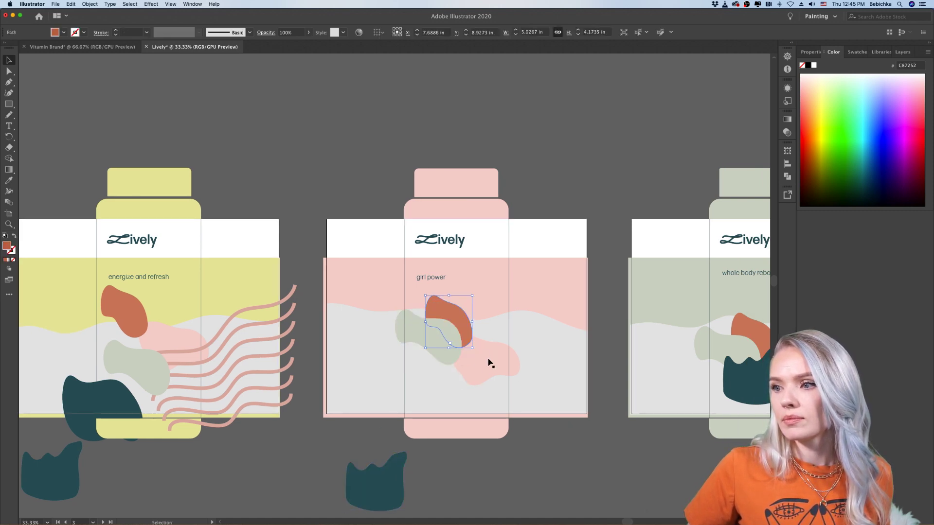
left_click_drag(490, 395, 491, 436)
left_click(548, 453)
left_click_drag(446, 378, 449, 362)
left_click(533, 477)
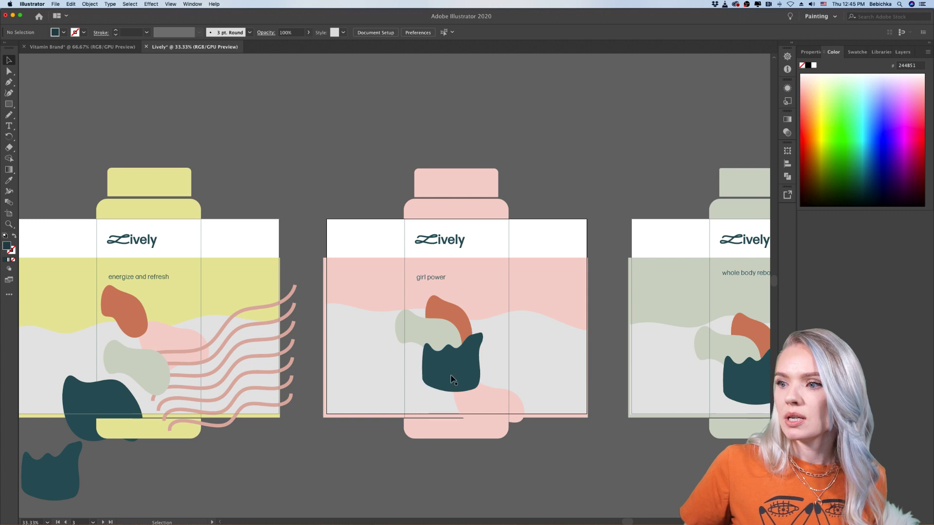
Send the dark teal shape on the "girl power" label backward so it sits behind the sage shape
right_click(430, 376)
left_click(438, 374)
right_click(438, 374)
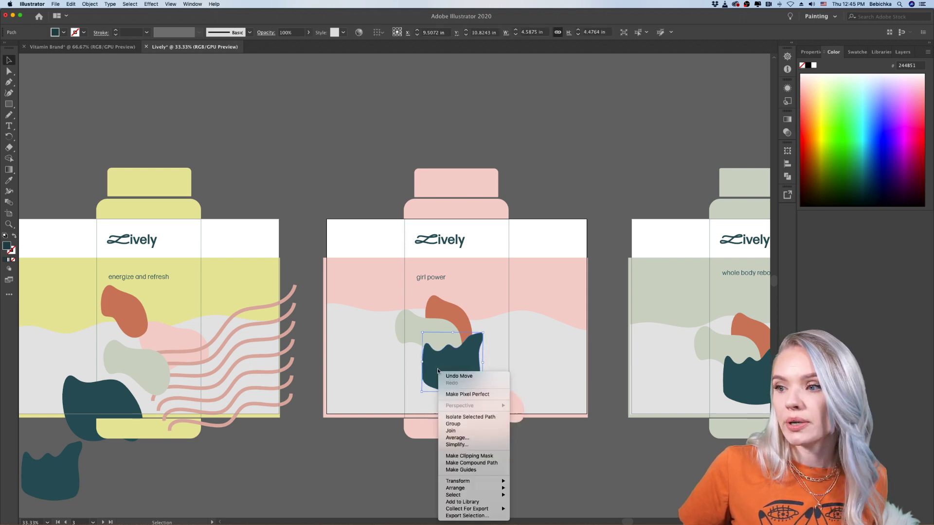
mouse_move(466, 491)
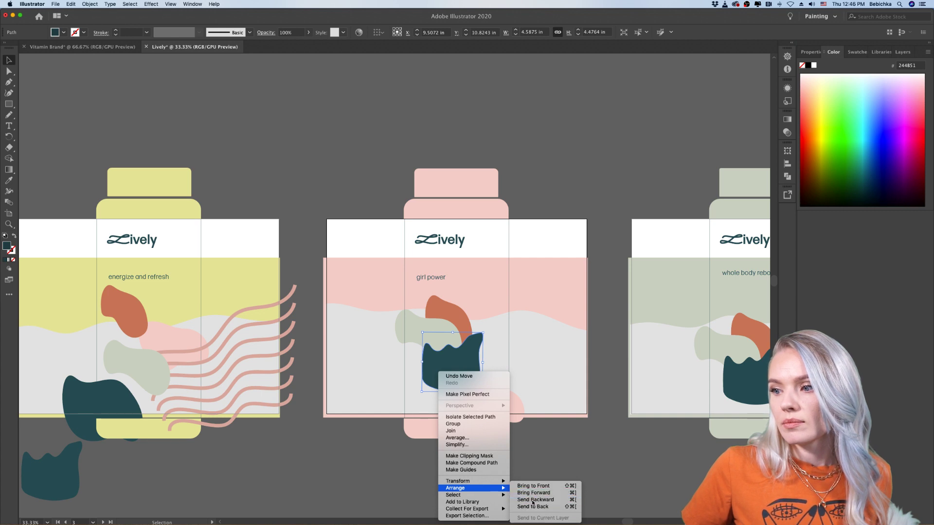
left_click(534, 499)
left_click(513, 479)
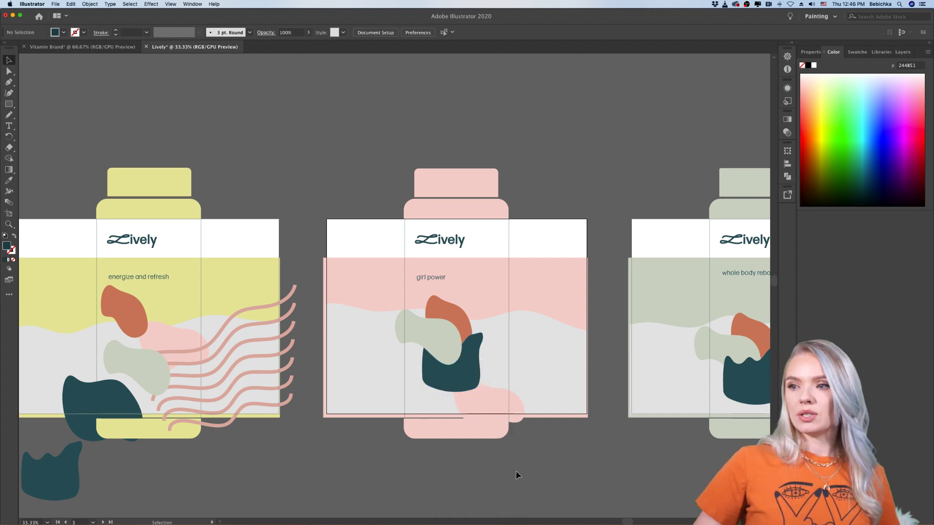
Raise the pink shape on the "girl power" label so it emerges from behind the right side of the teal shape
left_click(489, 403)
left_click_drag(490, 403, 496, 360)
left_click(520, 450)
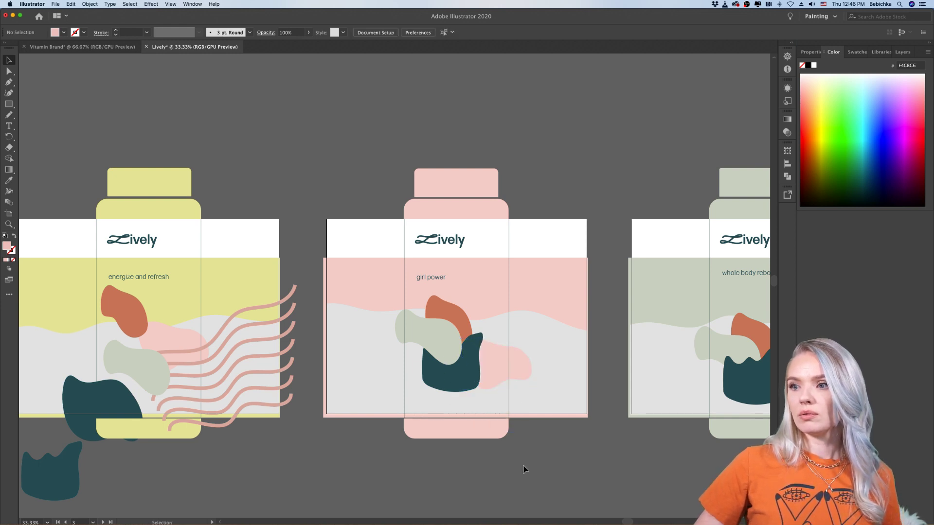
Reflect the dark teal shape on the "girl power" label across the vertical axis and reposition it behind the sage shape, overlapping the pink one
scroll(524, 468, "down", 1)
scroll(523, 470, "up", 2)
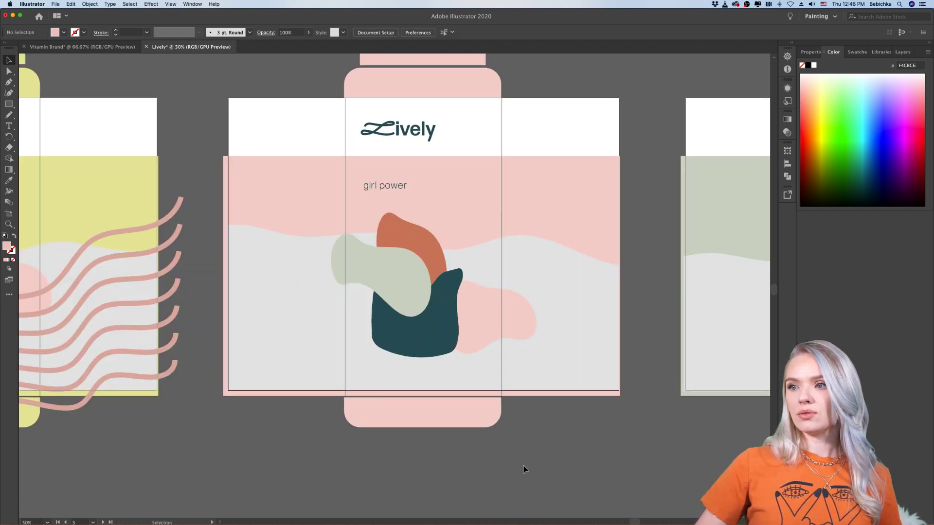
scroll(524, 469, "up", 2)
scroll(523, 469, "down", 1)
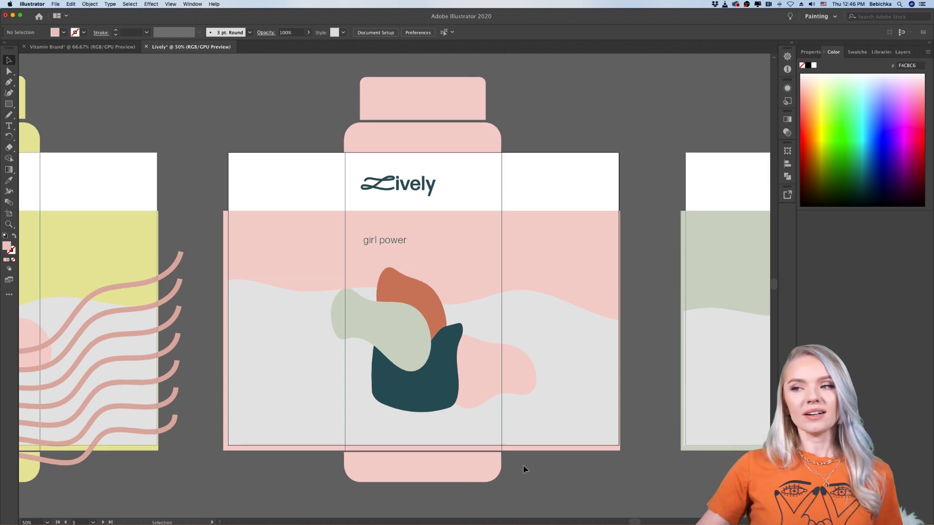
left_click(437, 390)
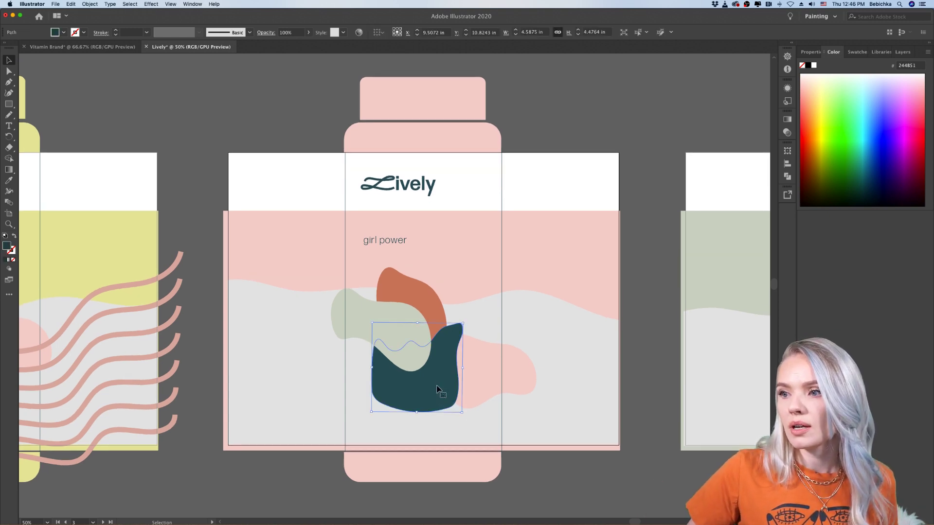
left_click_drag(434, 375, 480, 382)
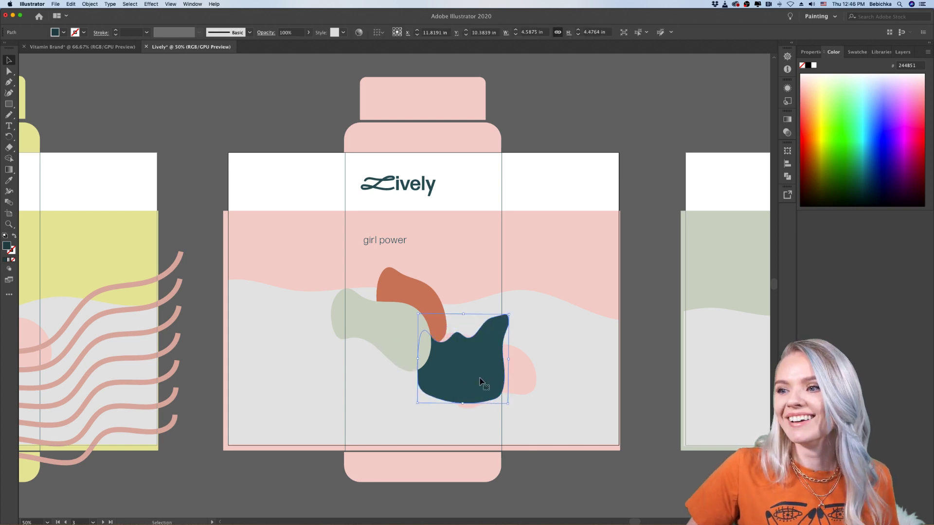
right_click(480, 382)
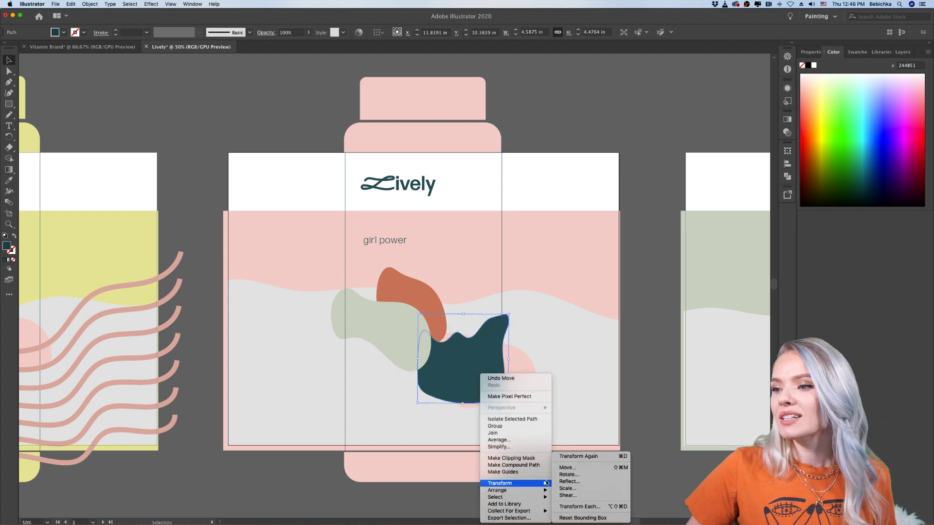
left_click(564, 482)
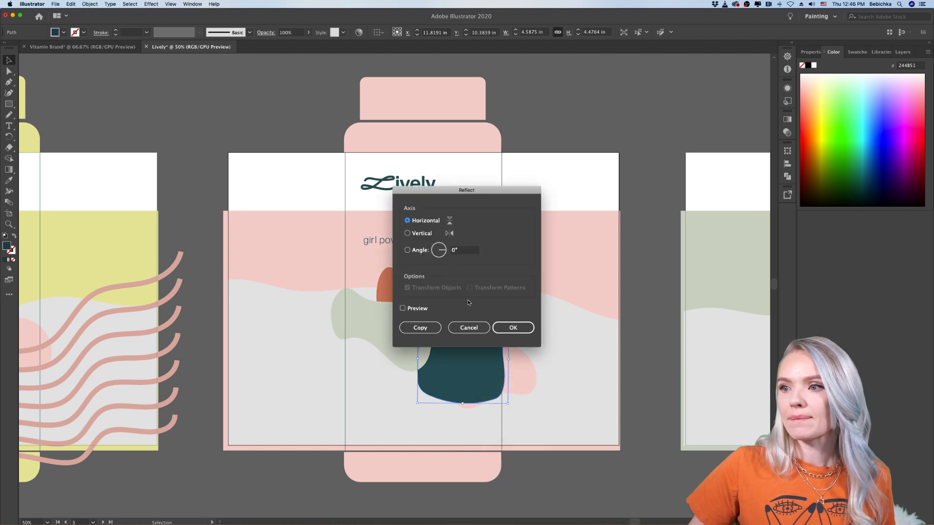
left_click(407, 234)
left_click(501, 329)
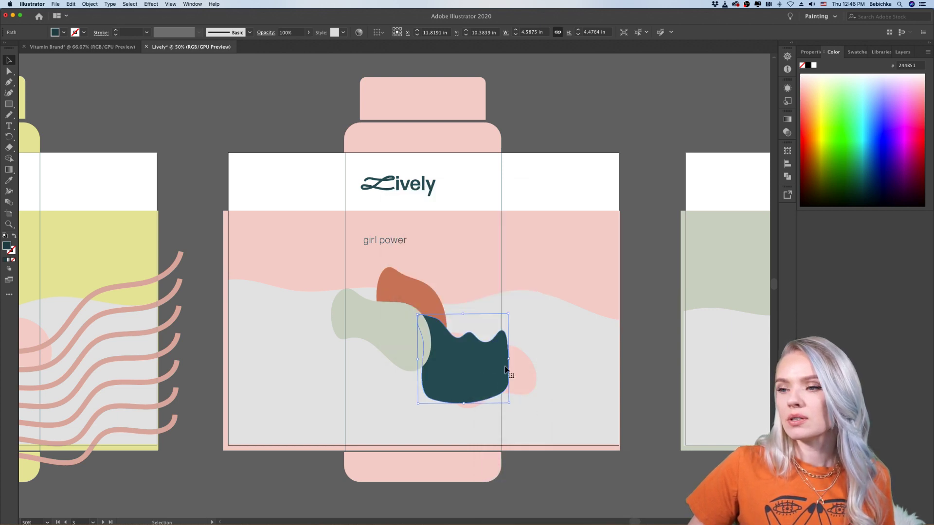
left_click_drag(480, 384, 443, 378)
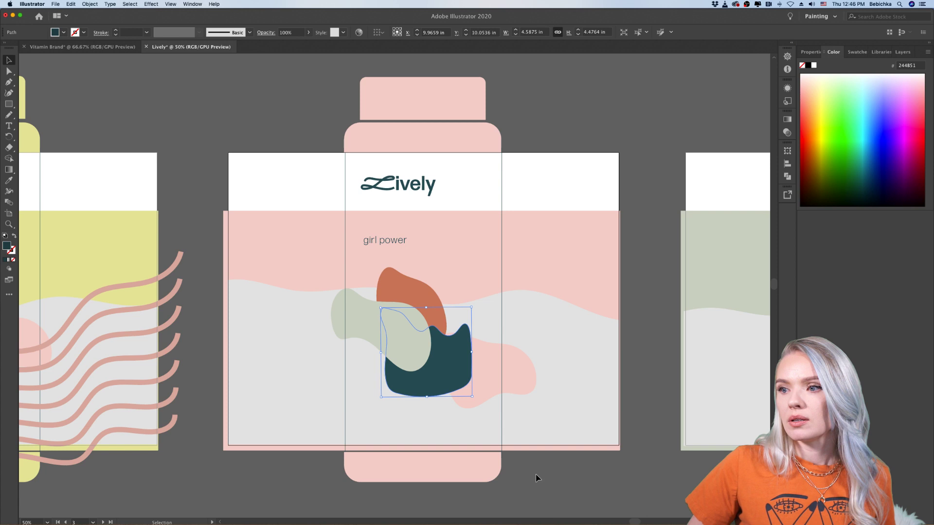
right_click(456, 374)
mouse_move(487, 475)
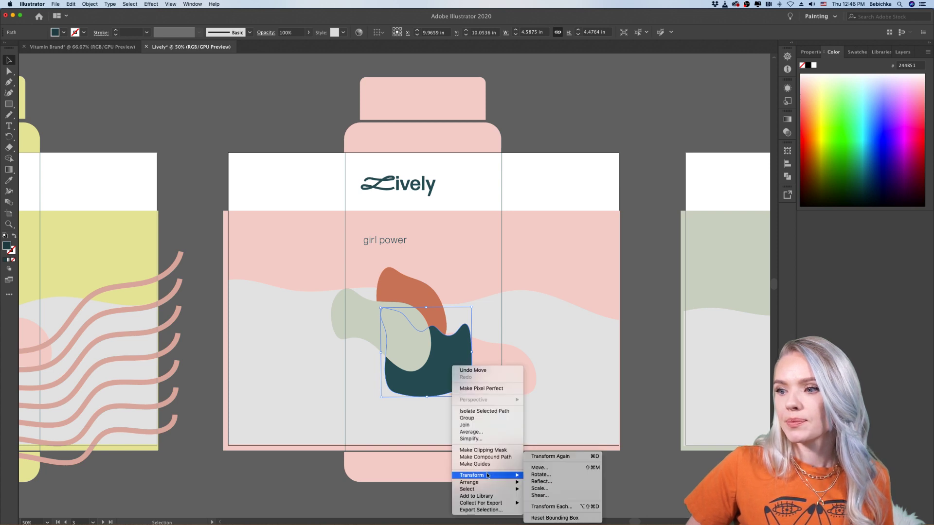
left_click(536, 482)
left_click(469, 327)
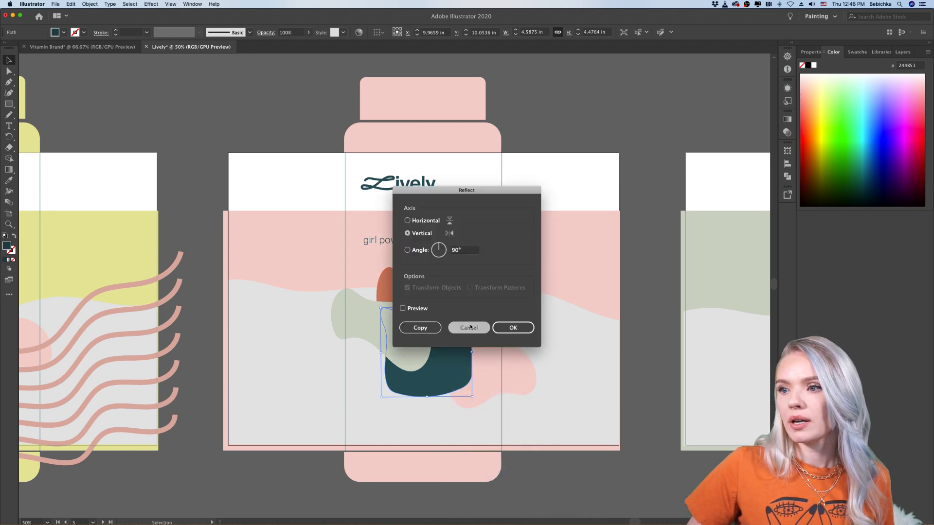
Shift the dark teal shape on the "girl power" label slightly up and to the right, keeping it tucked behind the sage shape
mouse_move(441, 371)
left_mouse_down()
mouse_move(450, 367)
mouse_move(434, 384)
mouse_move(444, 384)
left_mouse_up()
left_click(527, 494)
scroll(493, 490, "left", 10)
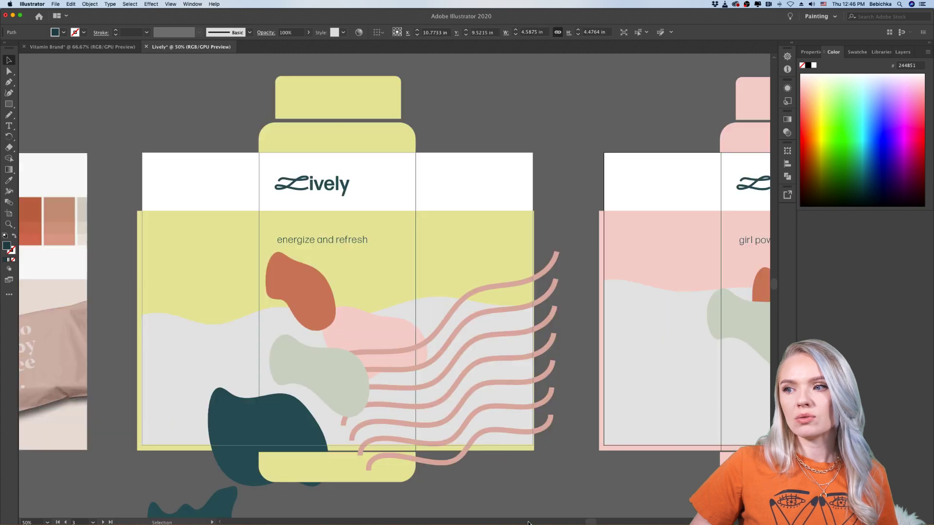
scroll(493, 490, "right", 4)
scroll(493, 490, "right", 10)
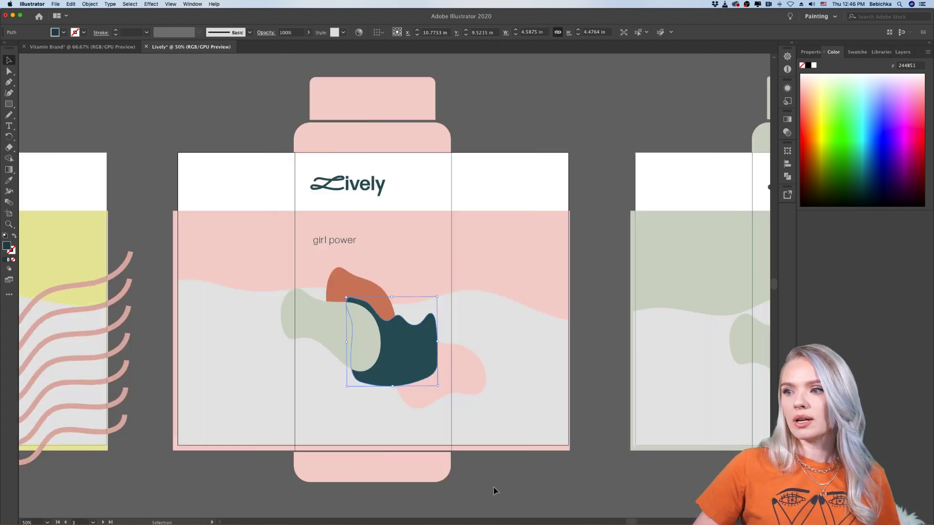
left_click(515, 481)
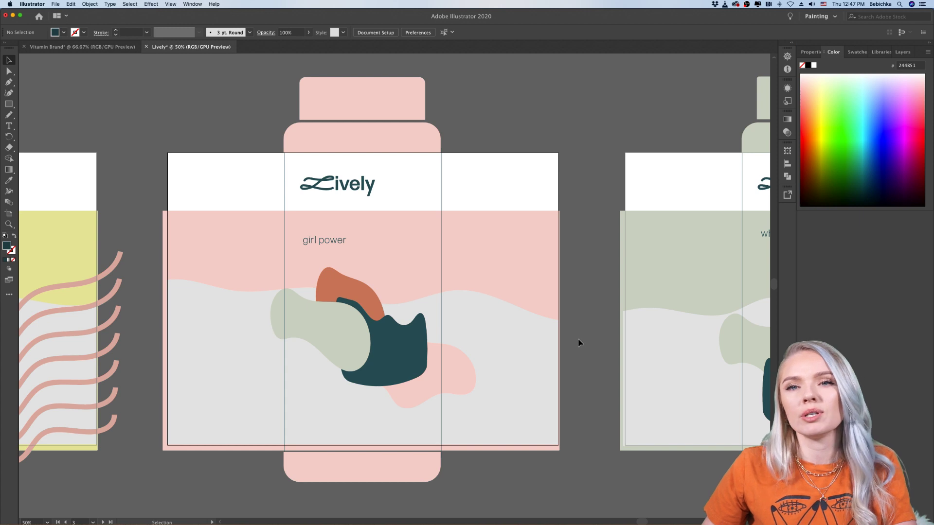
Lower the dark teal shape on the "girl power" label slightly and stretch it a little wider horizontally without changing its height
left_click_drag(388, 351, 392, 357)
left_click(599, 361)
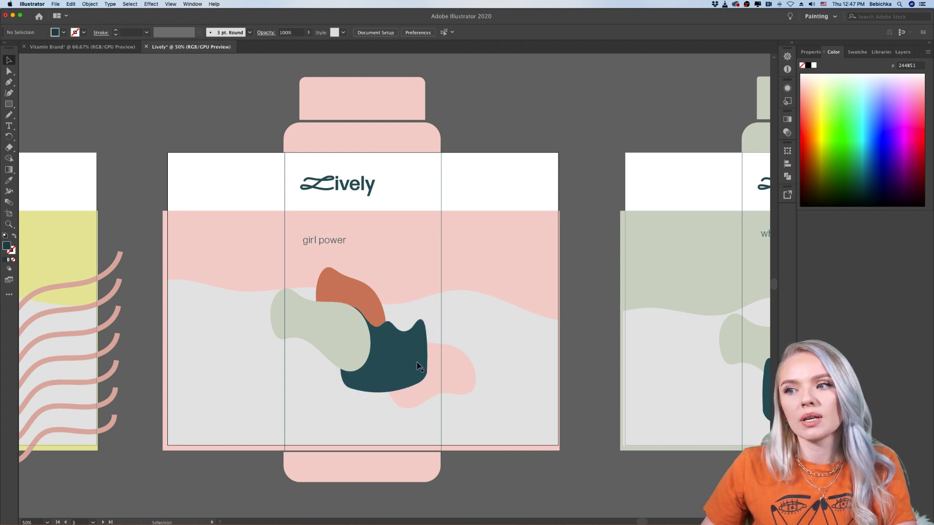
left_click(418, 365)
left_click_drag(427, 347, 394, 353)
left_click(555, 352)
left_click(581, 344)
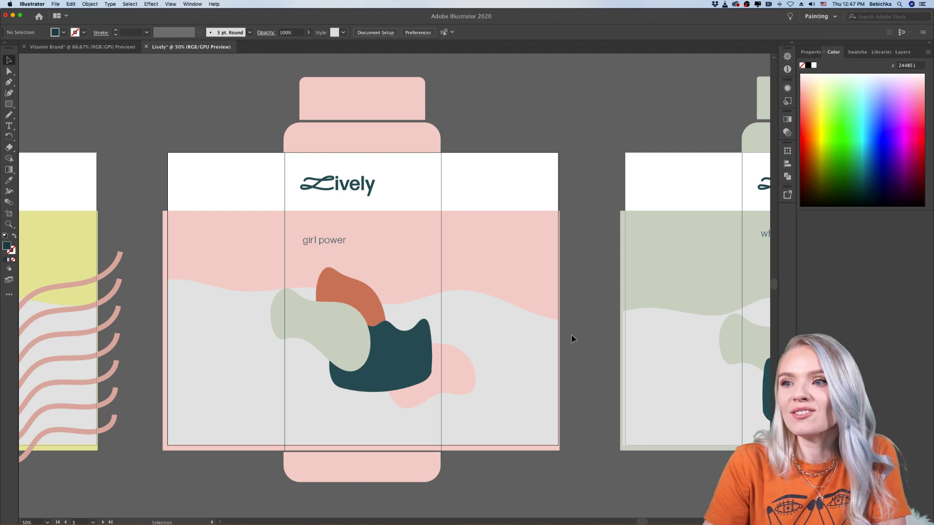
Recolor the sage shape on the "girl power" label with the yellow sampled from the "energize and refresh" label background
scroll(572, 339, "left", 3)
scroll(571, 339, "down", 1)
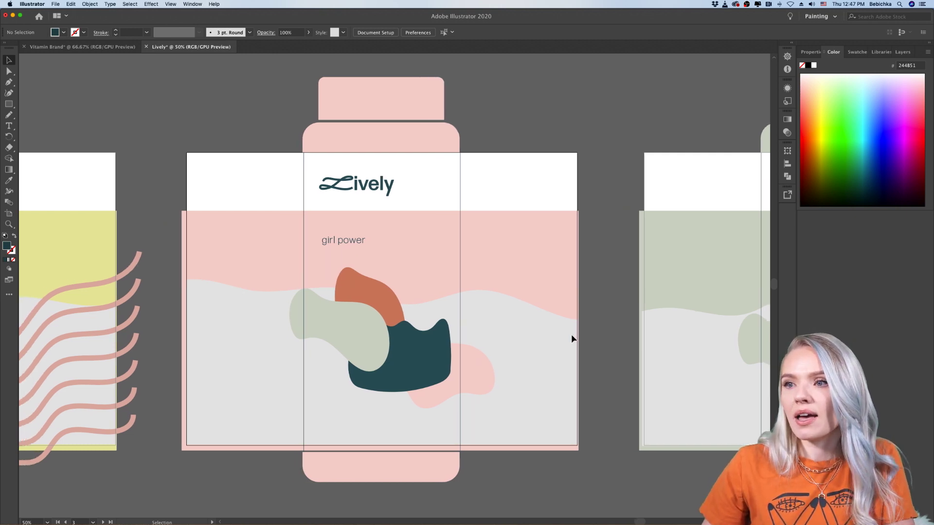
scroll(548, 353, "down", 1)
scroll(548, 353, "right", 2)
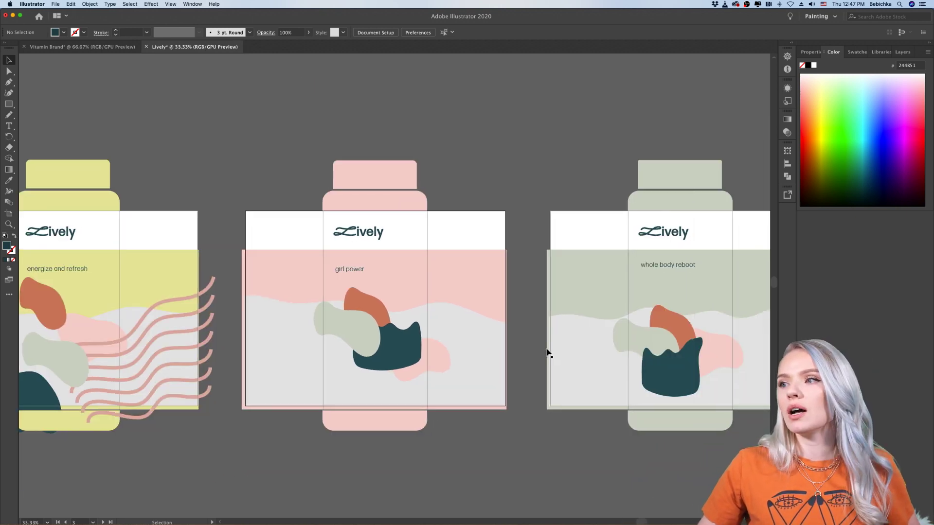
scroll(548, 353, "left", 1)
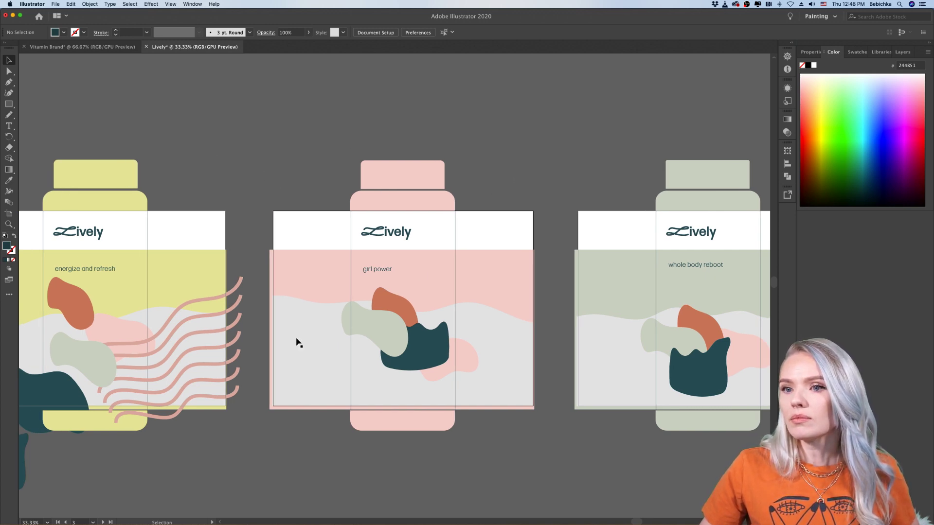
left_click(363, 319)
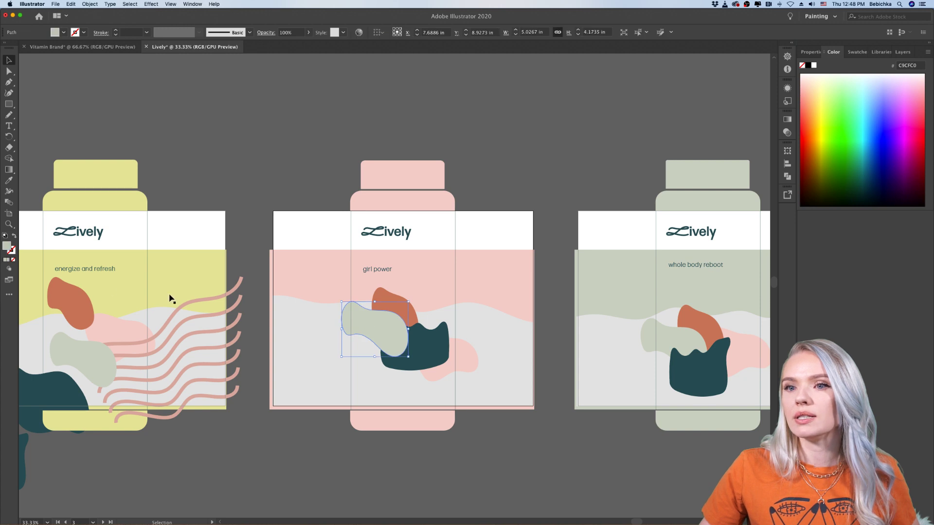
left_click(9, 180)
left_click(143, 280)
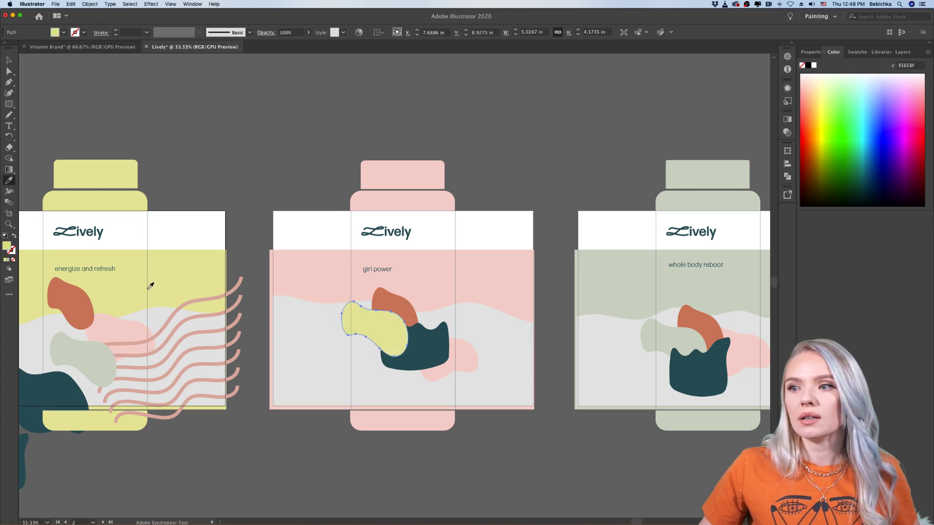
left_click(7, 58)
left_click(146, 111)
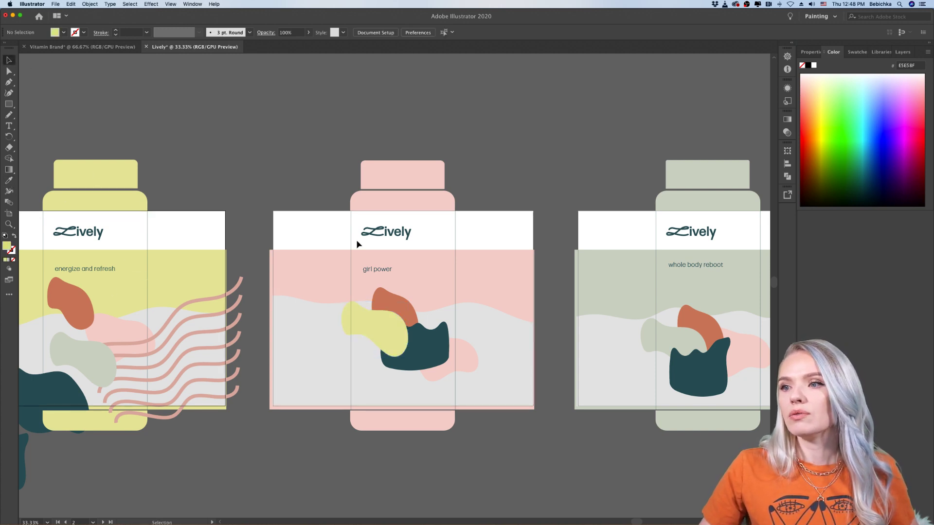
Recolor the dark teal shape on the "whole body reboot" label with the yellow sampled from the "energize and refresh" bottle outline
scroll(358, 243, "right", 2)
scroll(423, 263, "left", 2)
left_click(681, 383)
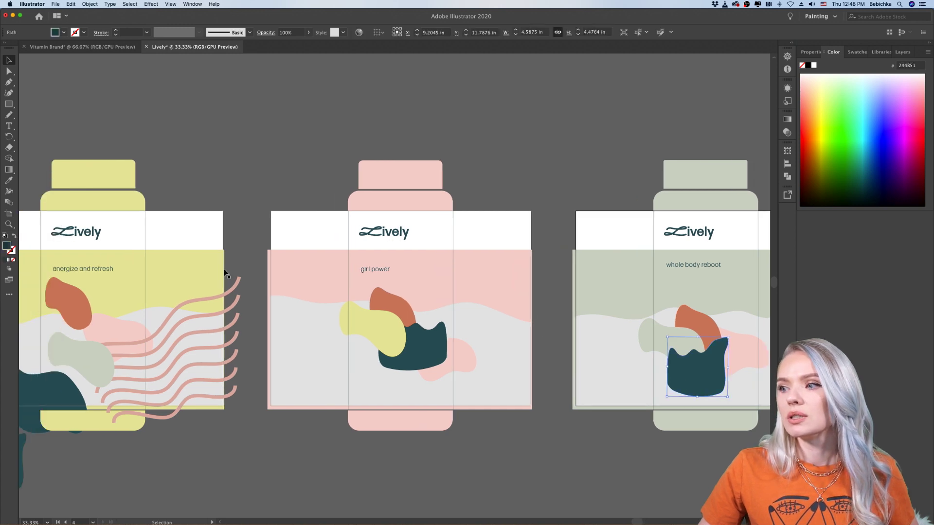
left_click(10, 181)
left_click(97, 194)
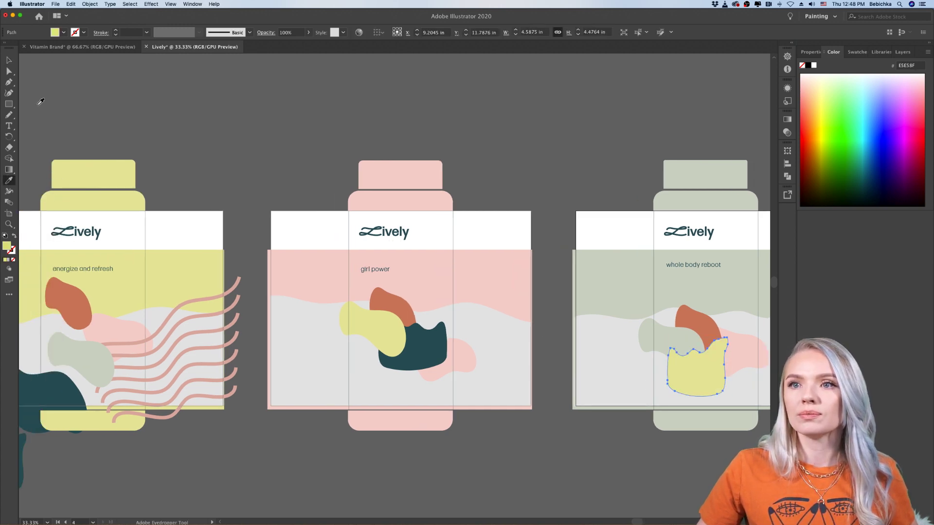
left_click(8, 59)
left_click(122, 115)
scroll(146, 145, "down", 2)
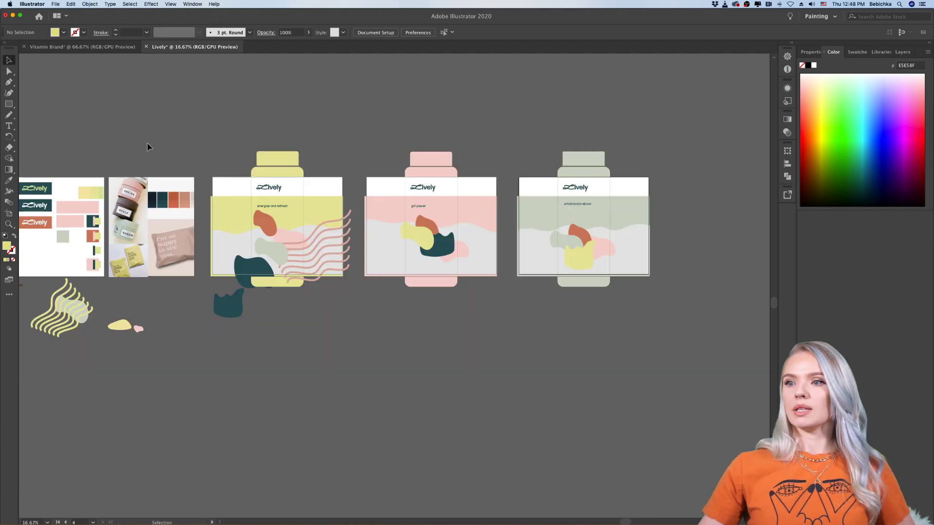
scroll(145, 146, "up", 2)
scroll(149, 147, "right", 5)
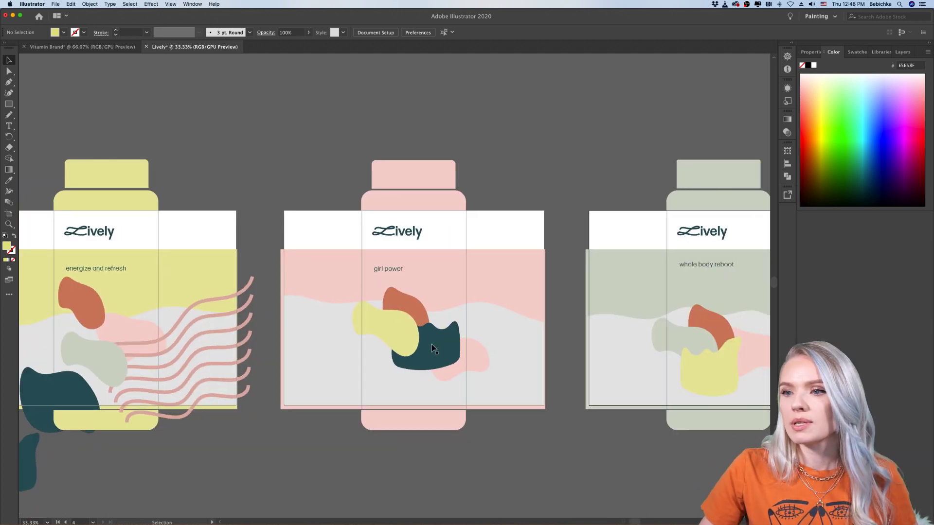
scroll(432, 348, "right", 1)
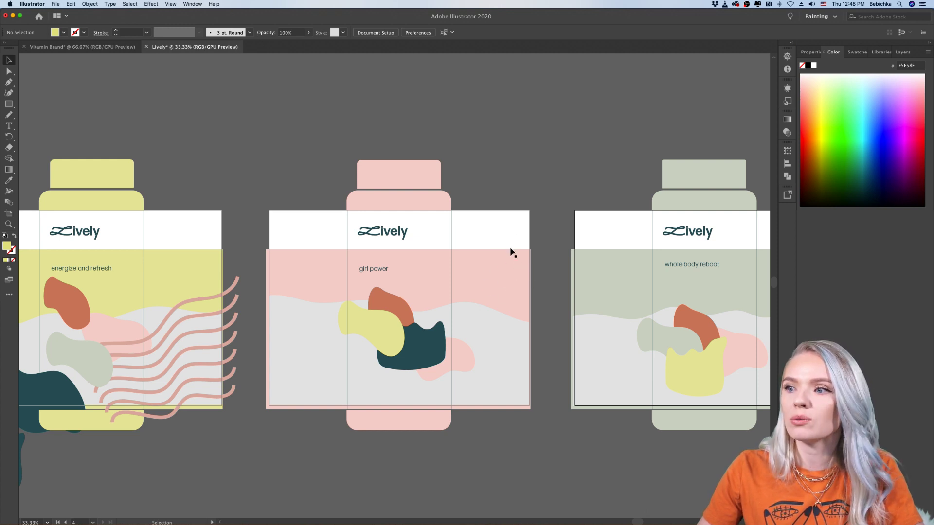
Switch to the Chrome browser and run a Google search for "create barcode free"
mouse_move(330, 523)
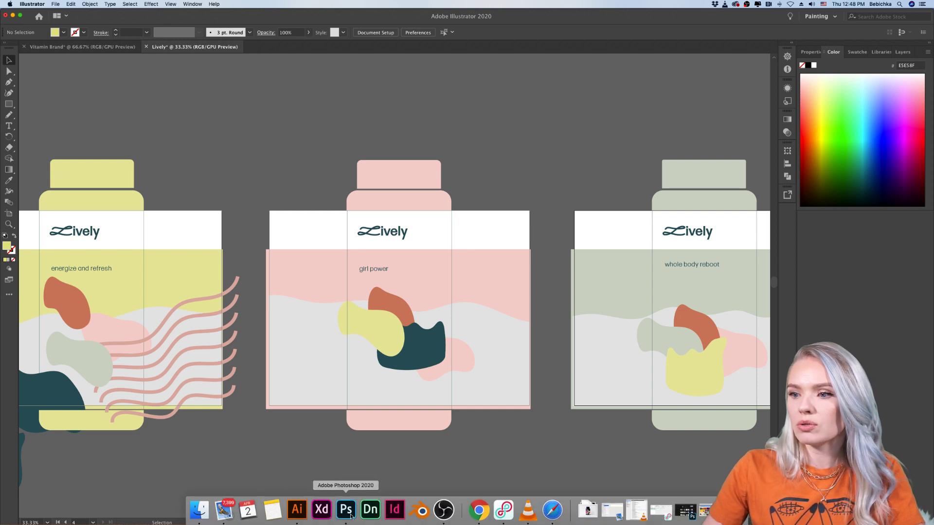
left_click(487, 512)
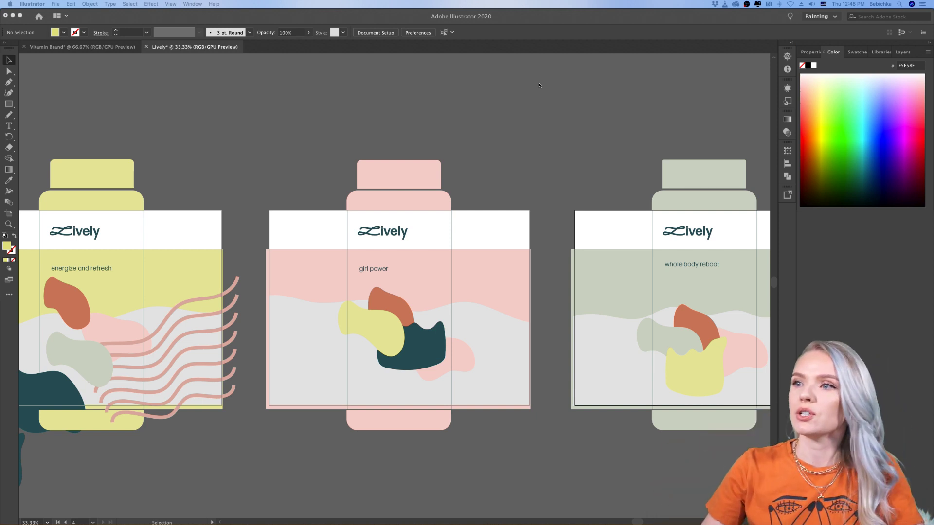
mouse_move(477, 517)
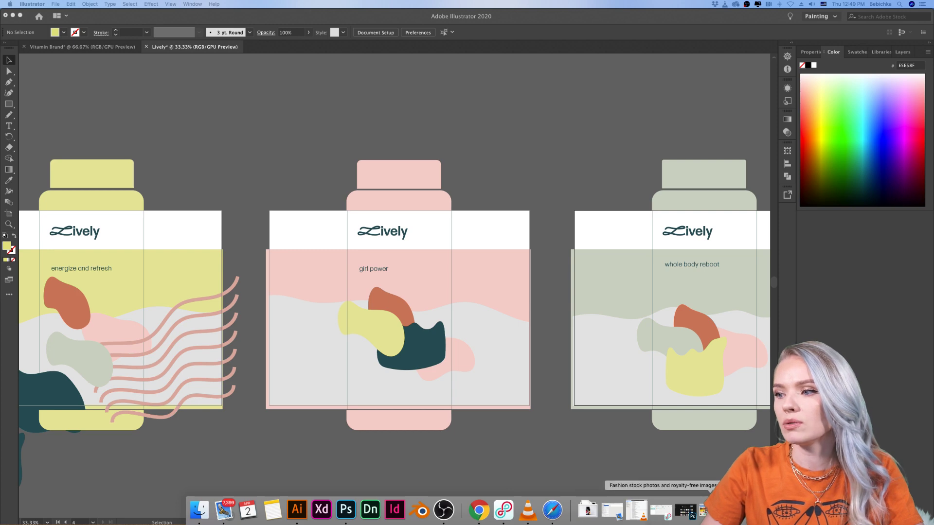
left_click(660, 510)
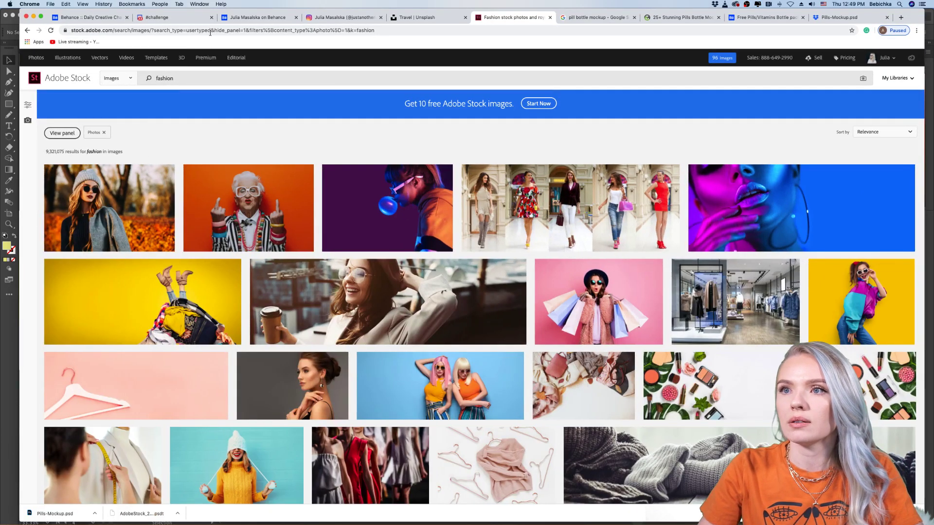
left_click(210, 32)
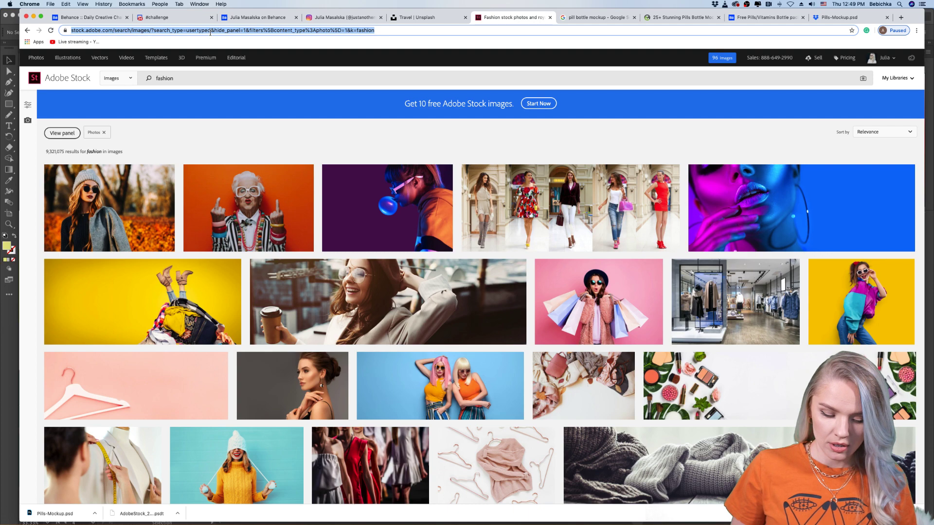
type("create ")
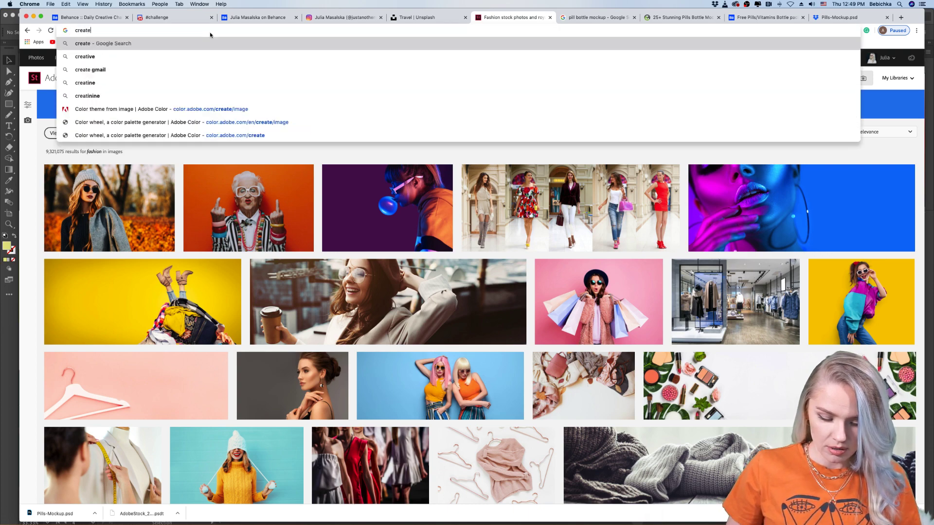
type("barcode free")
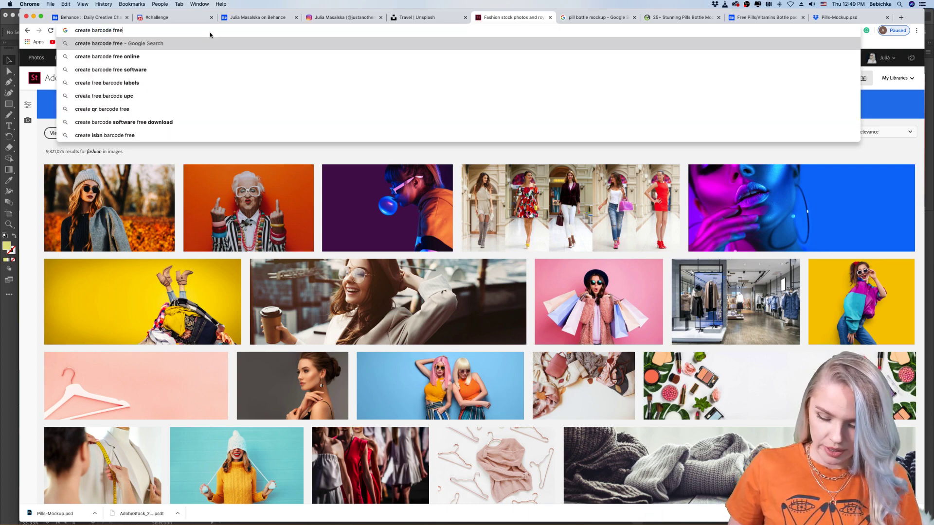
key("Return")
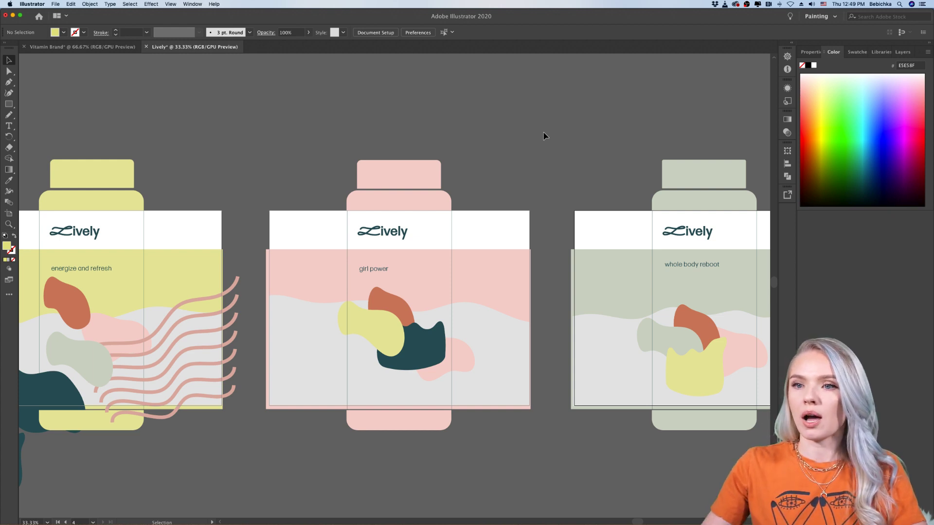
scroll(543, 148, "down", 1)
scroll(543, 149, "down", 1)
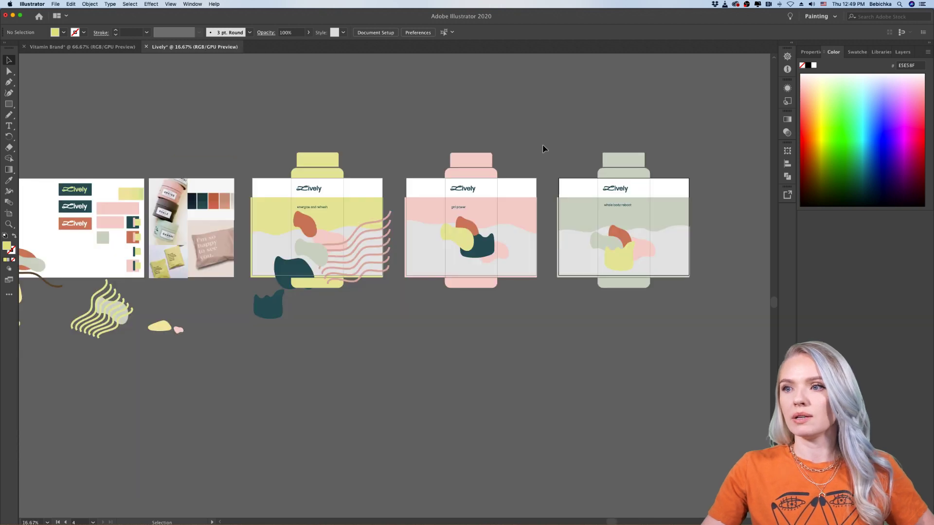
scroll(543, 148, "up", 2)
scroll(543, 148, "down", 1)
scroll(543, 149, "up", 1)
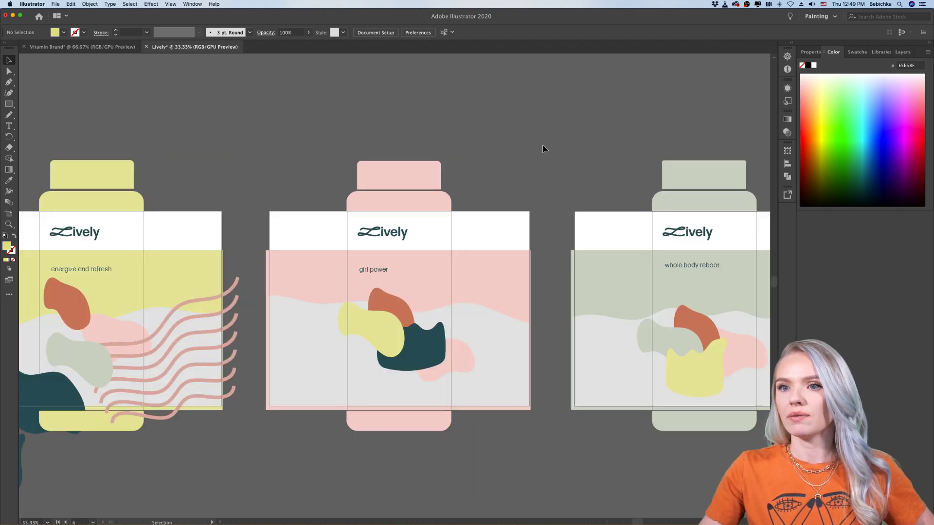
scroll(544, 149, "left", 1)
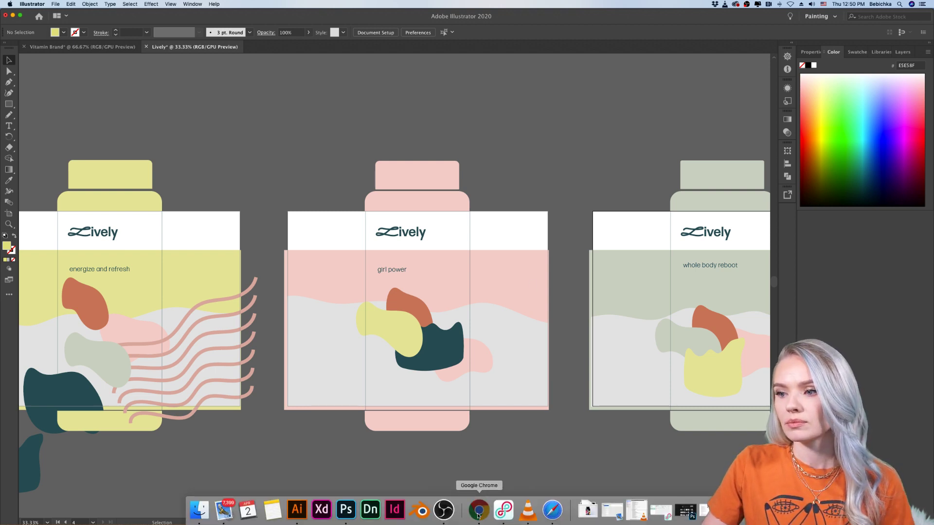
Switch to the Chrome browser and open the Barcodes Inc free online barcode generator from the search results
left_click(479, 516)
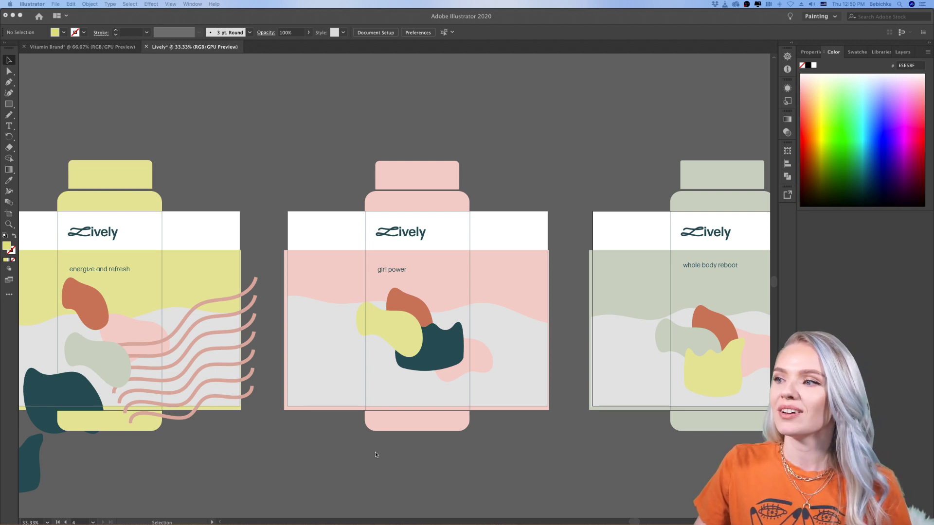
scroll(375, 454, "left", 2)
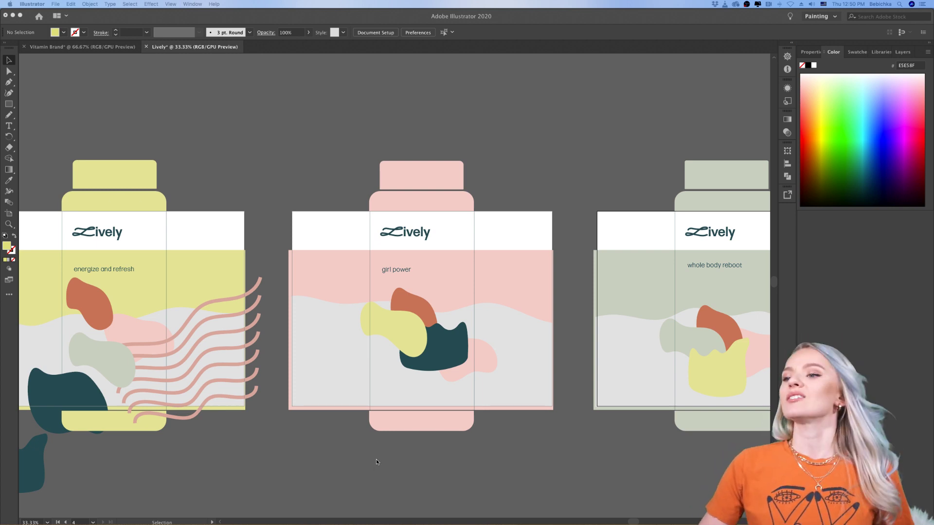
mouse_move(346, 522)
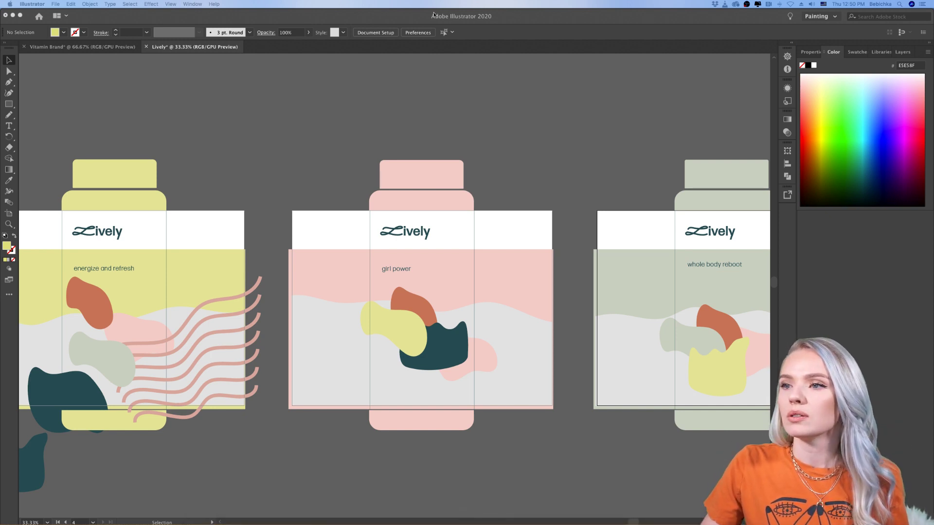
left_click(692, 512)
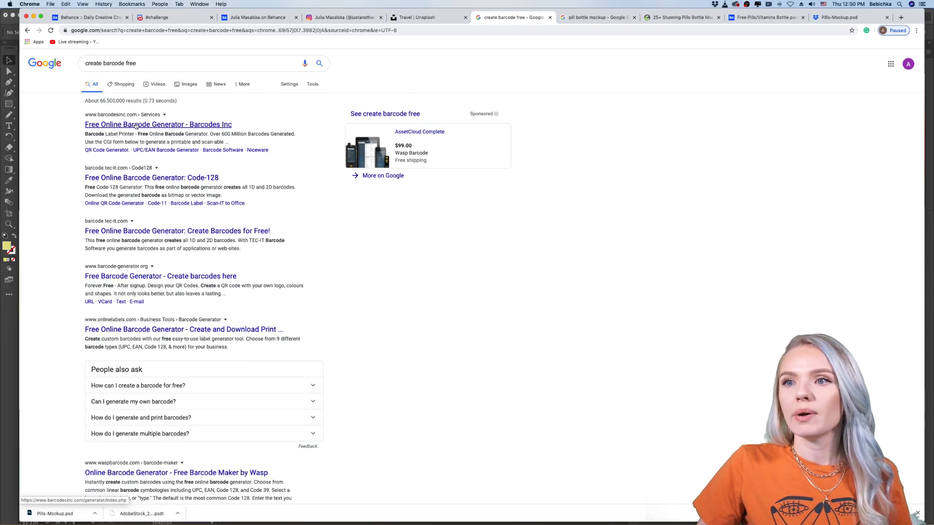
left_click(136, 126)
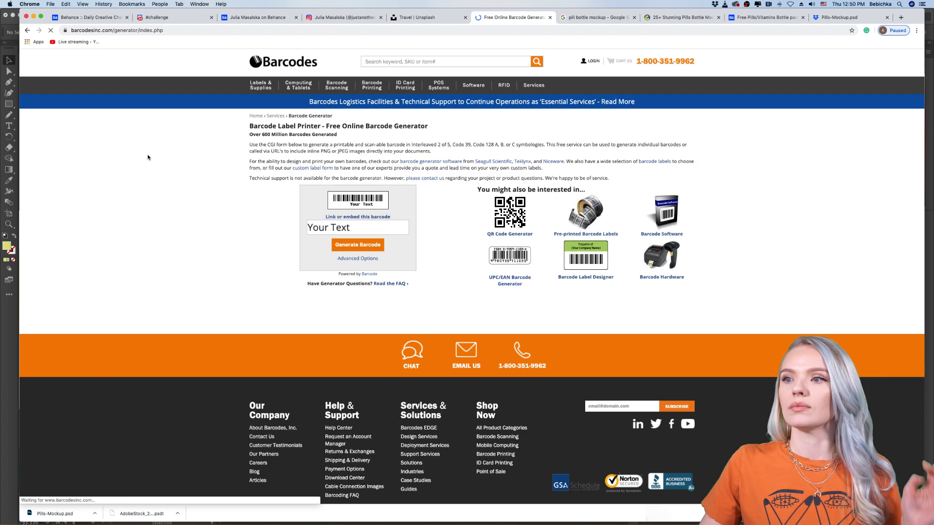
Generate a barcode for the text "lively" in the online barcode generator
left_click(341, 227)
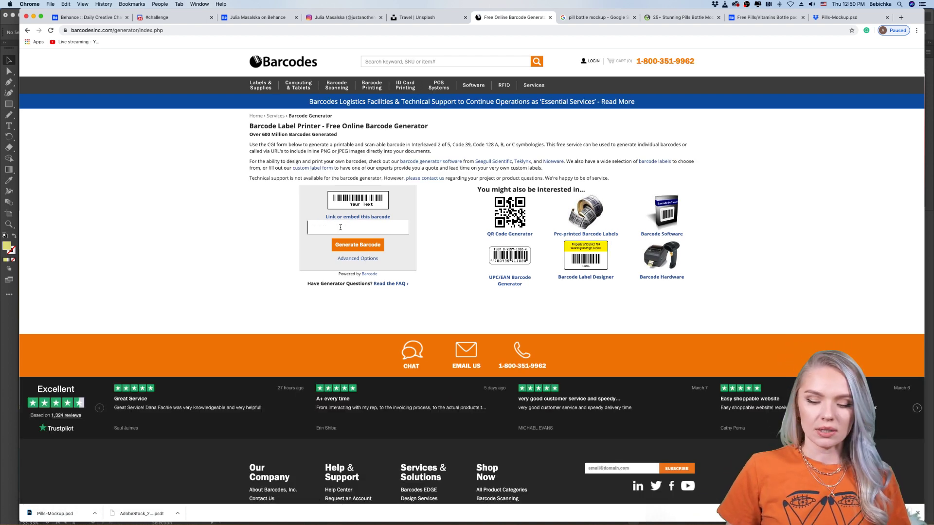
type("lively")
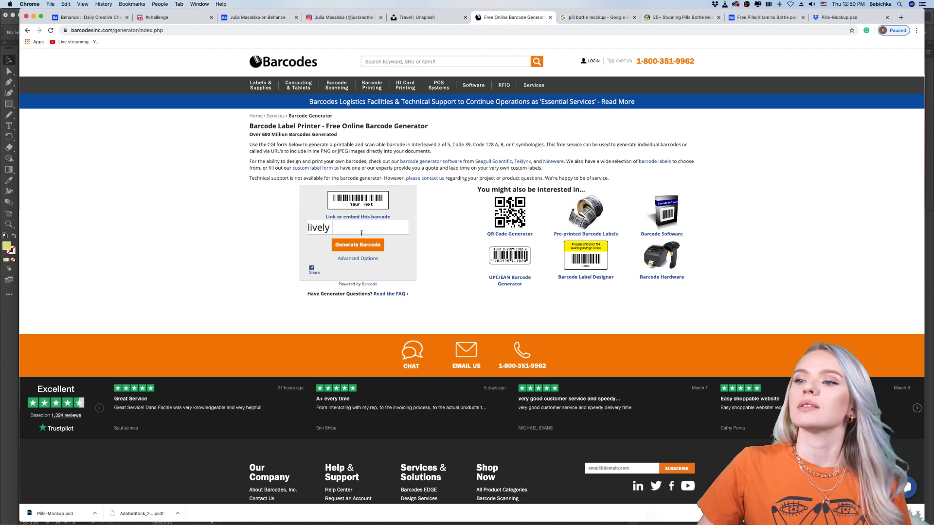
key("Return")
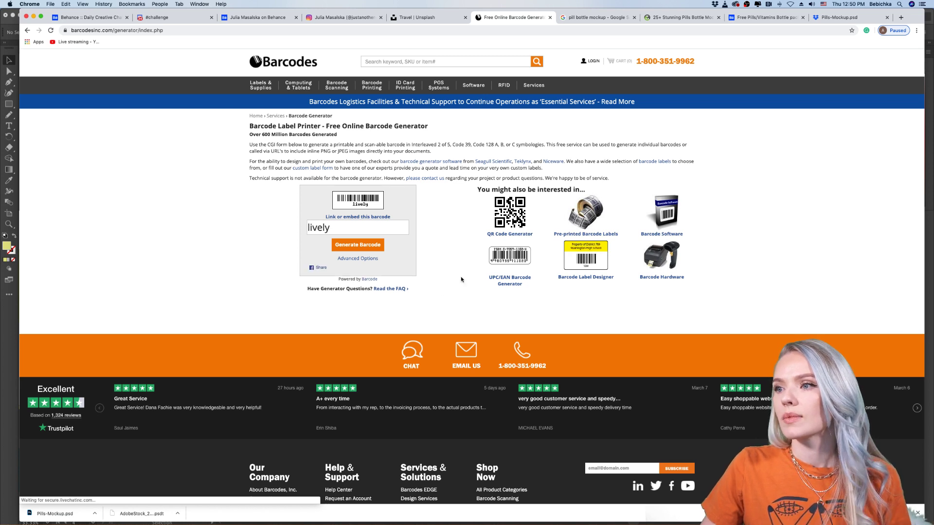
Open the Barcode Label Designer page, capture the barcode with its number from the live label preview, and return to Illustrator
left_click(572, 259)
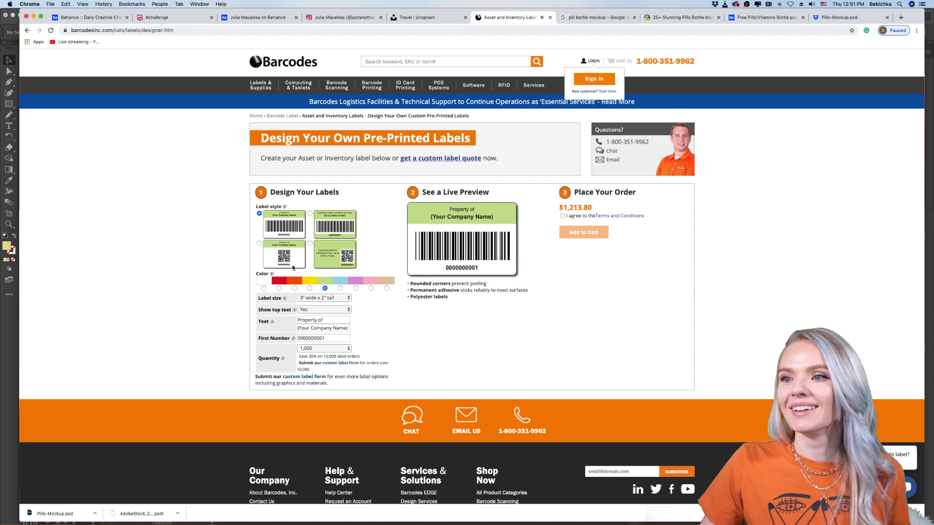
scroll(402, 348, "down", 1)
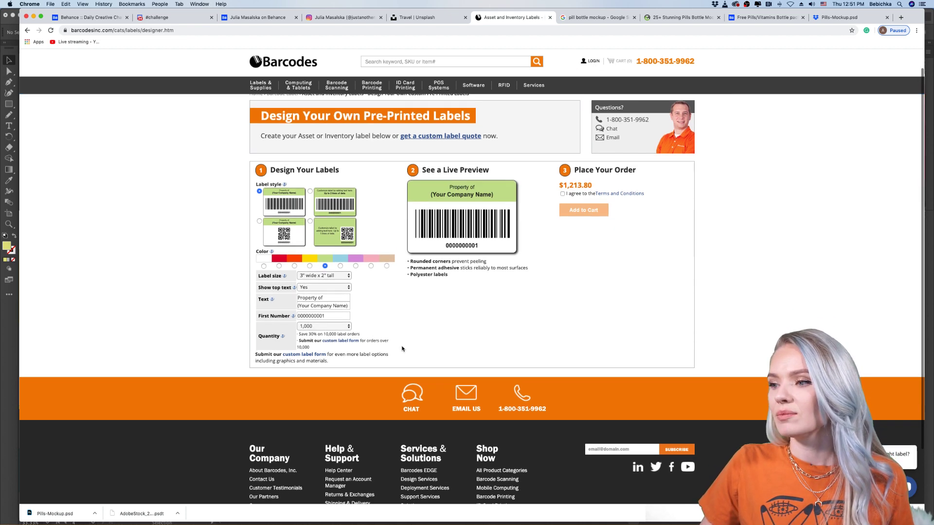
scroll(402, 349, "up", 1)
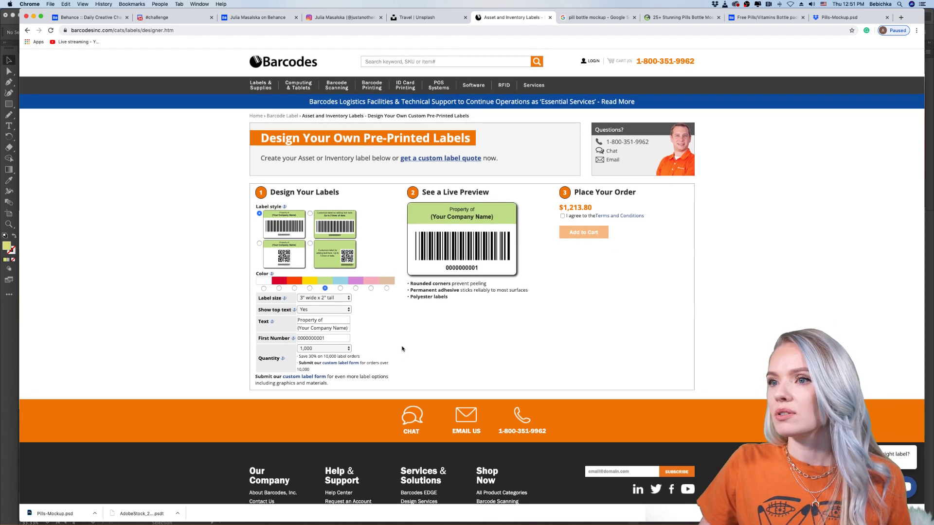
left_click(27, 31)
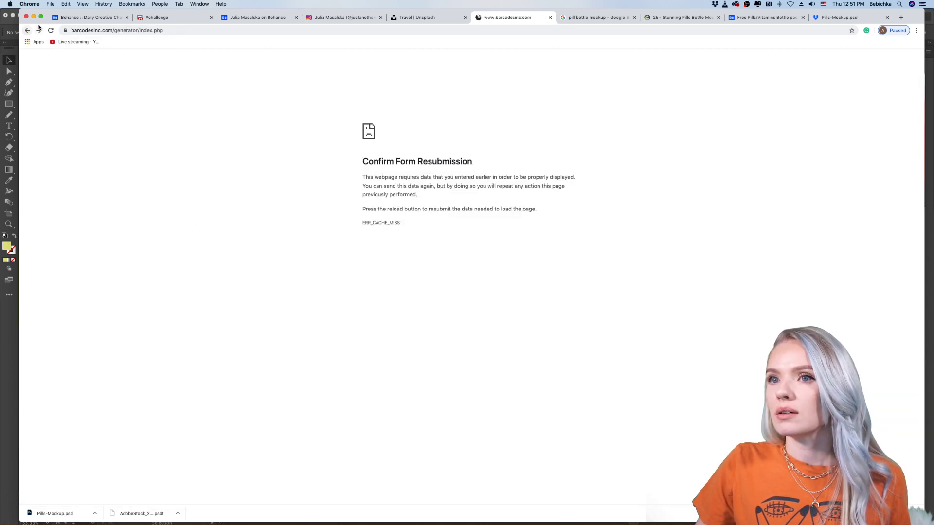
left_click(40, 31)
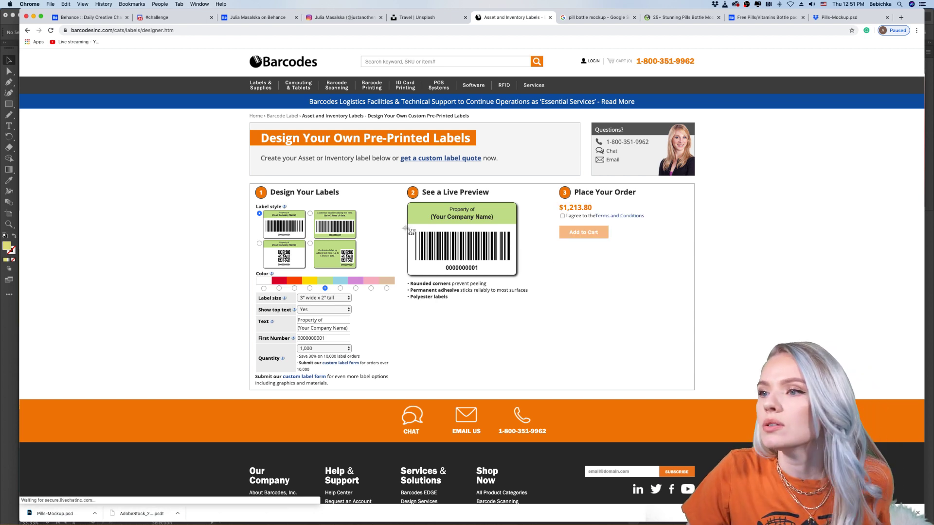
left_click_drag(410, 227, 514, 276)
left_click(9, 367)
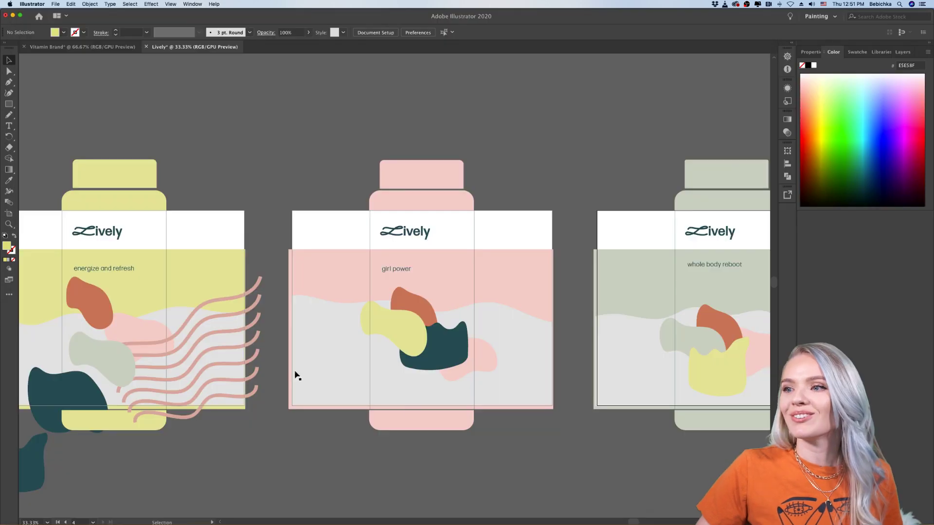
Switch to Finder and place today's barcode screenshot from the Desktop folder in the right section of the "girl power" label's white band
mouse_move(431, 520)
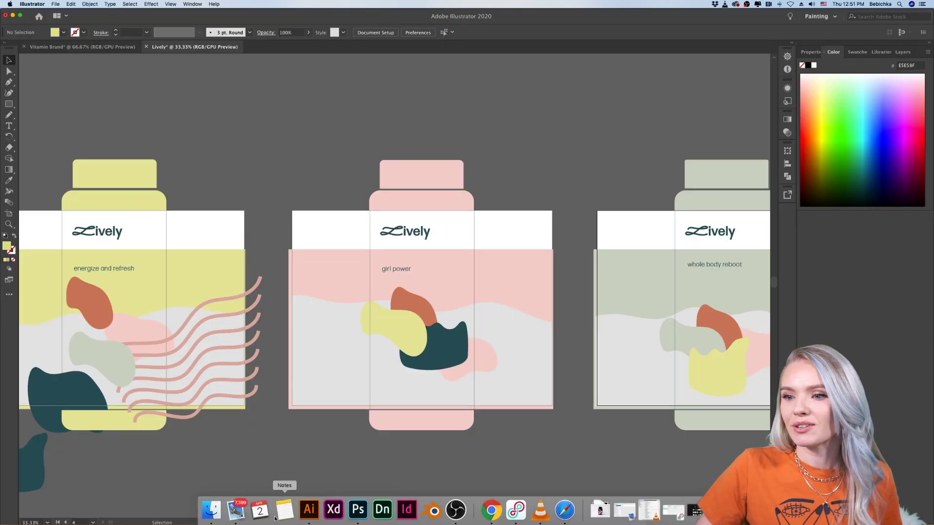
left_click(212, 509)
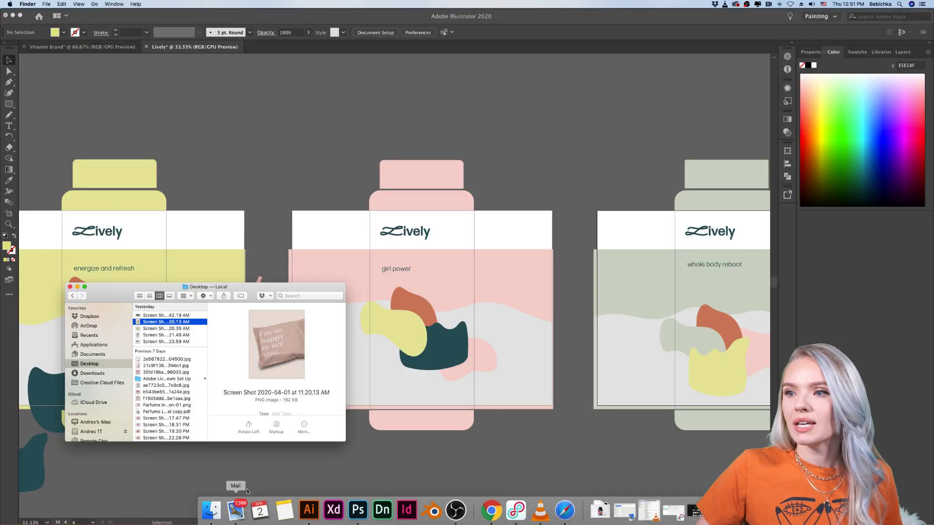
left_click(159, 315)
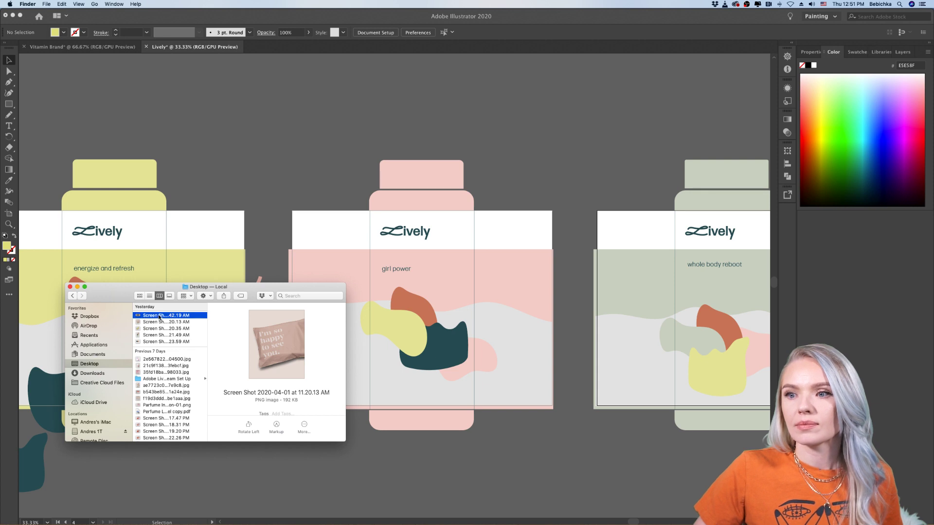
left_click(160, 341)
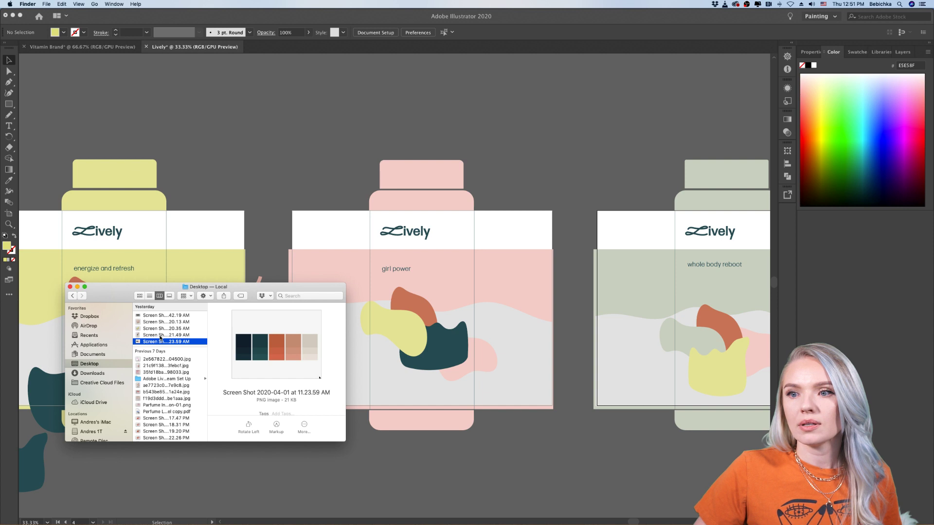
left_click(161, 338)
left_click(160, 332)
left_click(160, 316)
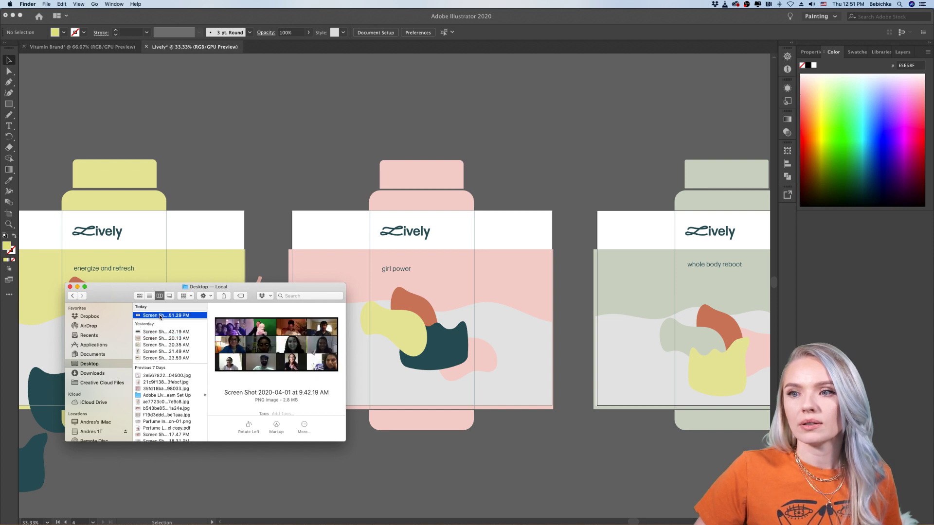
left_click_drag(160, 316, 520, 231)
left_click(546, 171)
Duplicate the barcode from the "girl power" label to the matching spot on the "whole body reboot" label
scroll(546, 171, "right", 5)
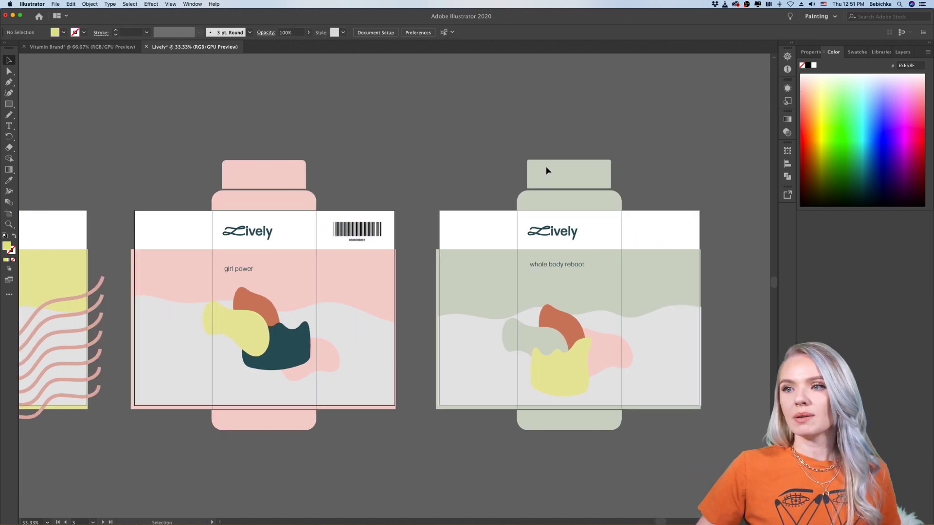
left_click_drag(341, 231, 650, 232)
left_click(361, 169)
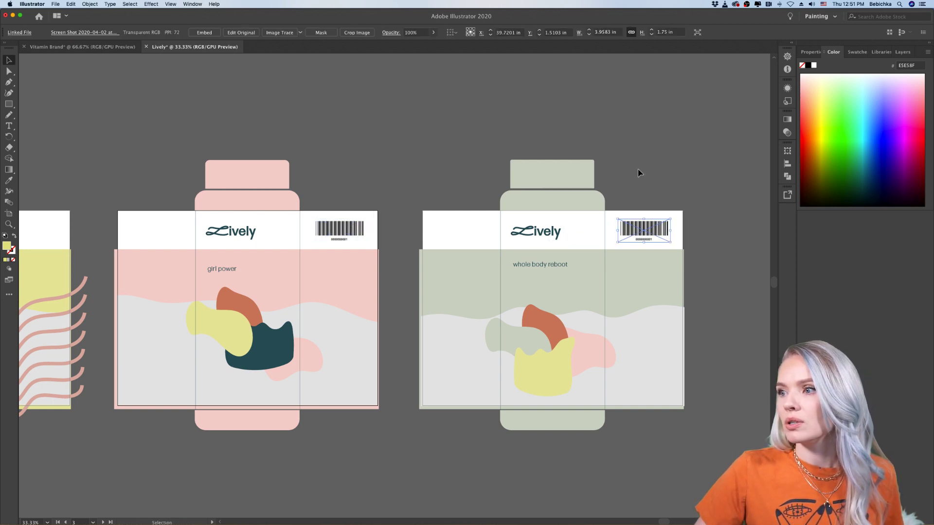
left_click(651, 182)
Copy the barcode from the "whole body reboot" label to the right section of the "energize and refresh" label's white band
scroll(653, 214, "left", 3)
scroll(653, 214, "down", 1)
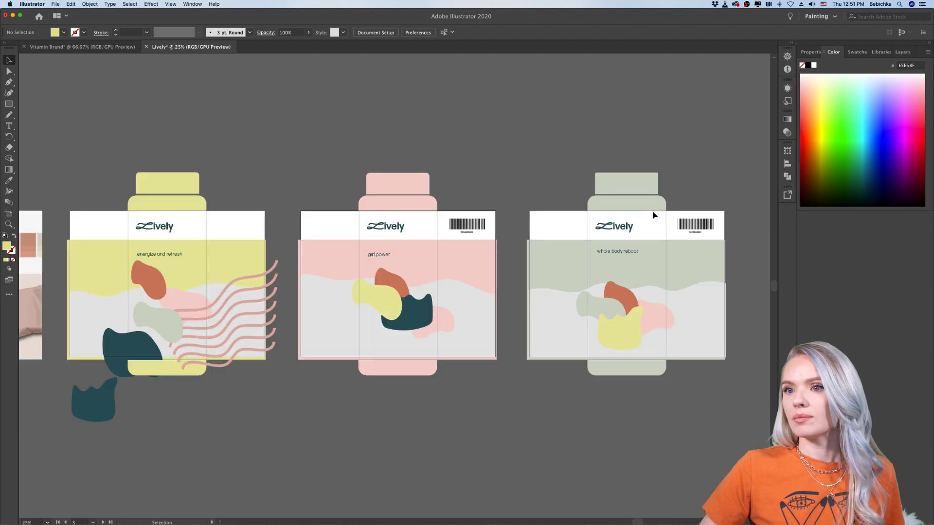
scroll(653, 214, "left", 1)
left_click_drag(702, 226, 246, 225)
left_click(246, 195)
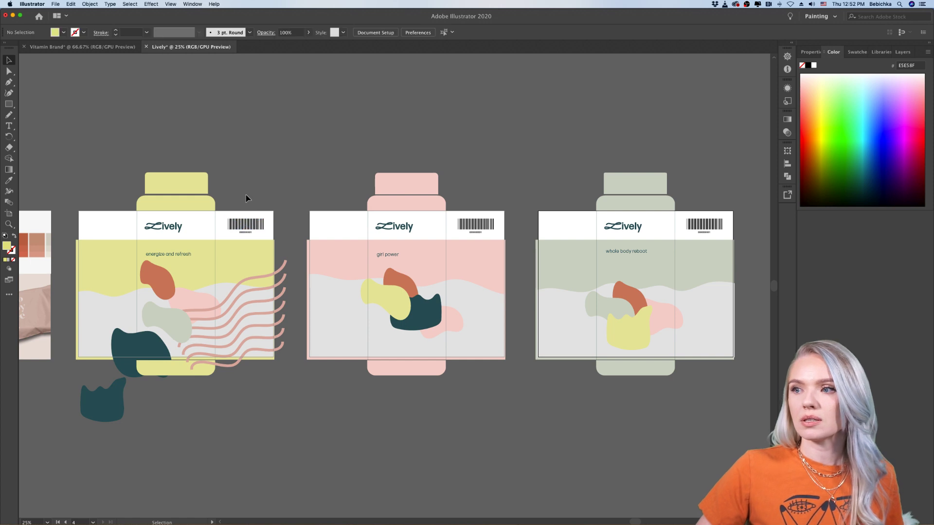
Examine the barcode on the "energize and refresh" label up close and compare the barcode placement across all three labels
scroll(246, 194, "right", 2)
scroll(246, 195, "down", 1)
scroll(246, 195, "left", 3)
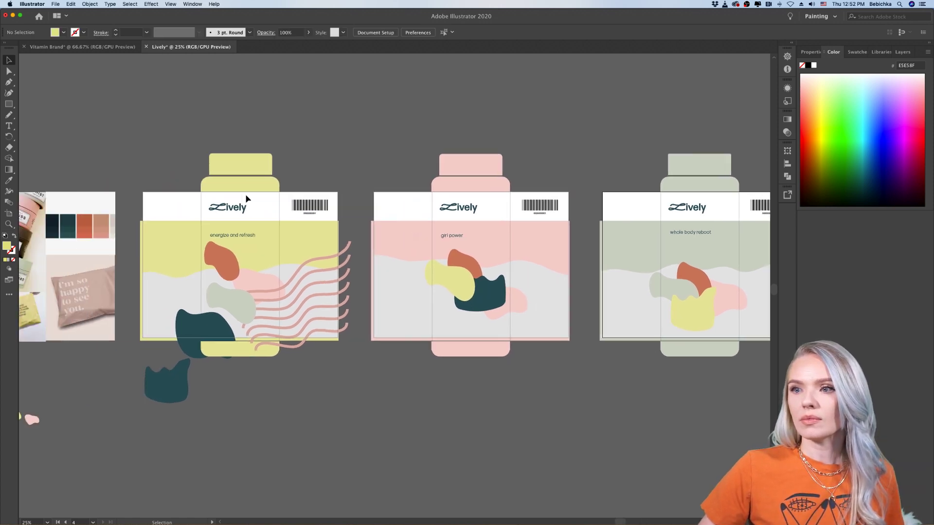
scroll(245, 195, "up", 1)
scroll(245, 194, "up", 1)
scroll(246, 199, "down", 1)
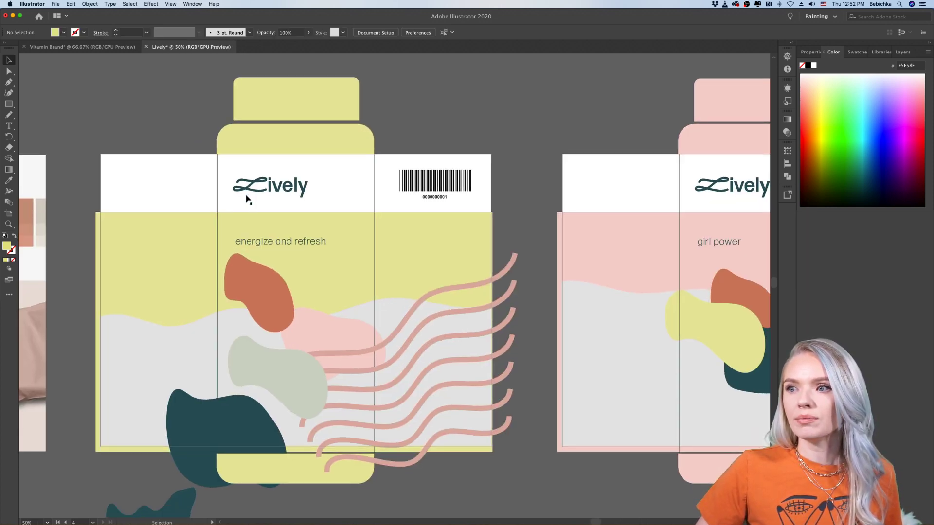
left_click(461, 181)
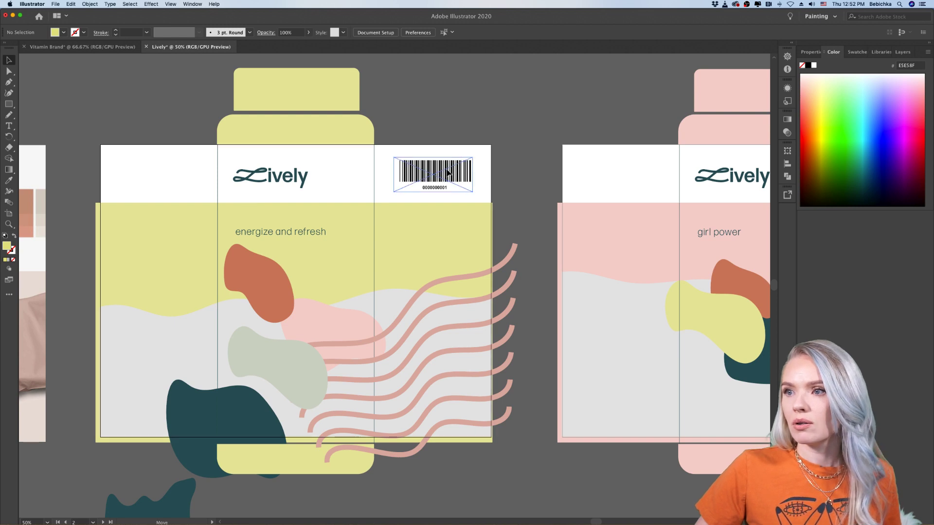
left_click(448, 126)
scroll(449, 128, "down", 1)
scroll(447, 128, "right", 3)
scroll(448, 128, "down", 1)
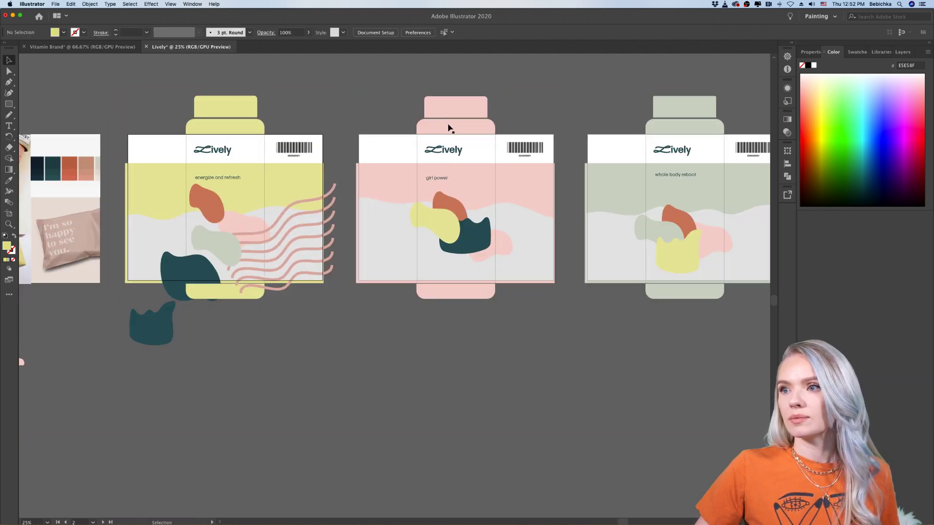
scroll(447, 127, "right", 2)
scroll(448, 128, "right", 1)
Switch to the Chrome browser, run a Google search for "vitamin table of contents", and return to Illustrator
mouse_move(214, 520)
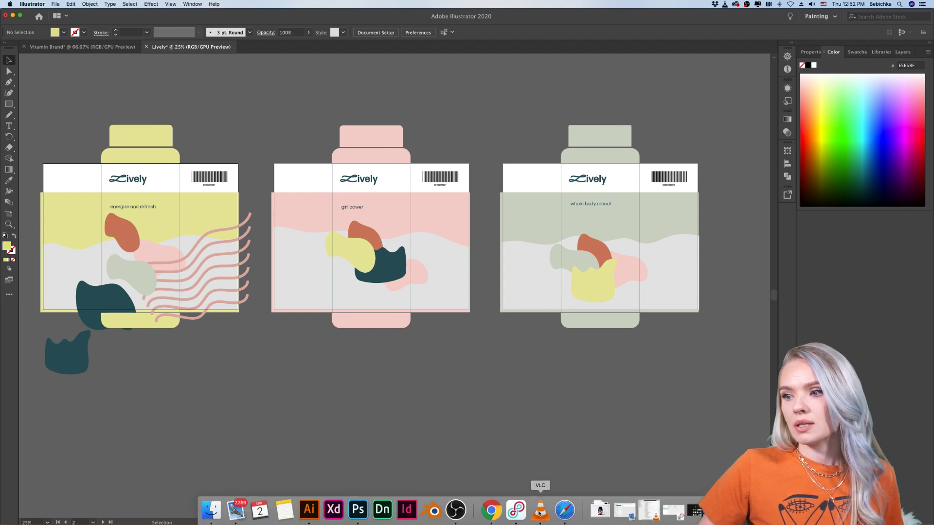
left_click(491, 509)
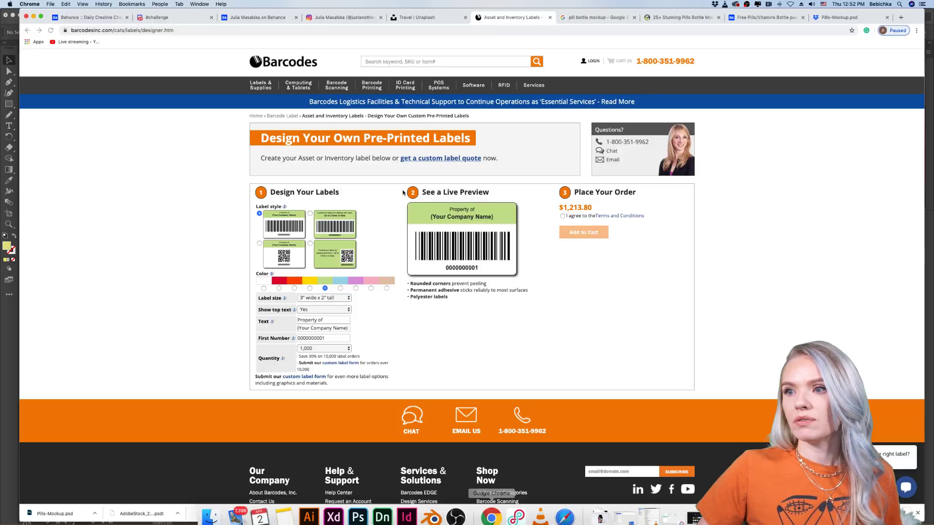
left_click(387, 30)
type("vitamin b")
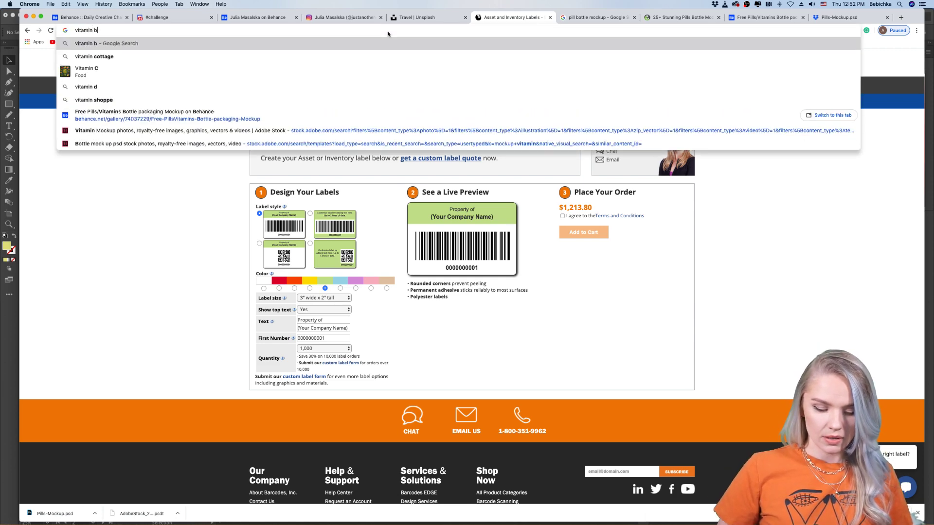
key("BackSpace")
type("table")
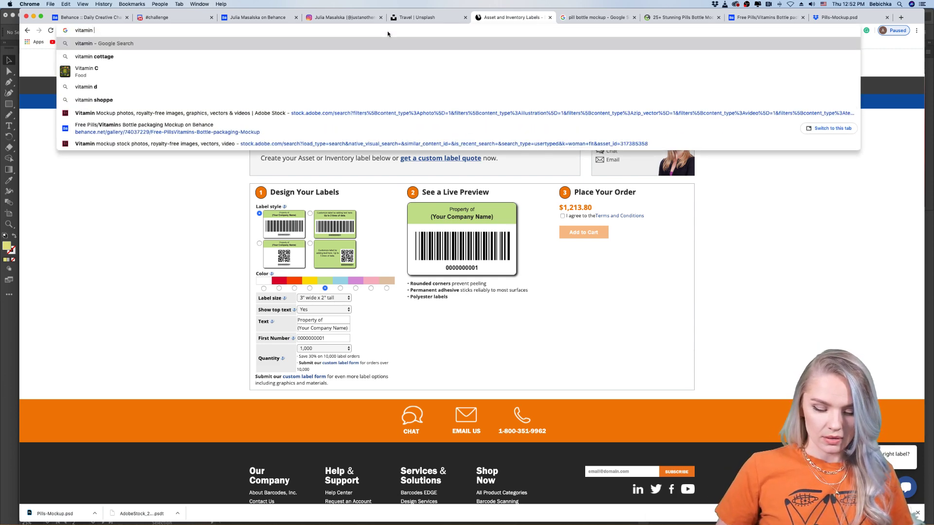
type(" of contents")
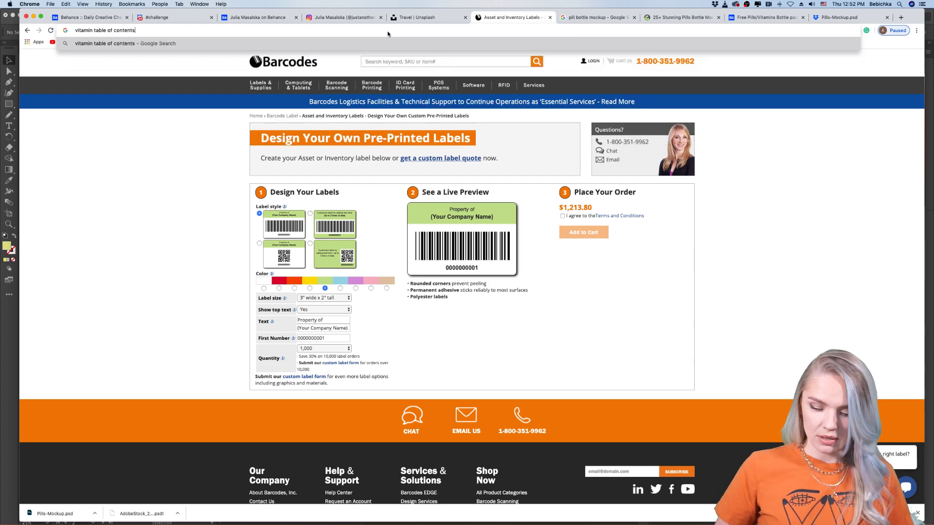
key("Return")
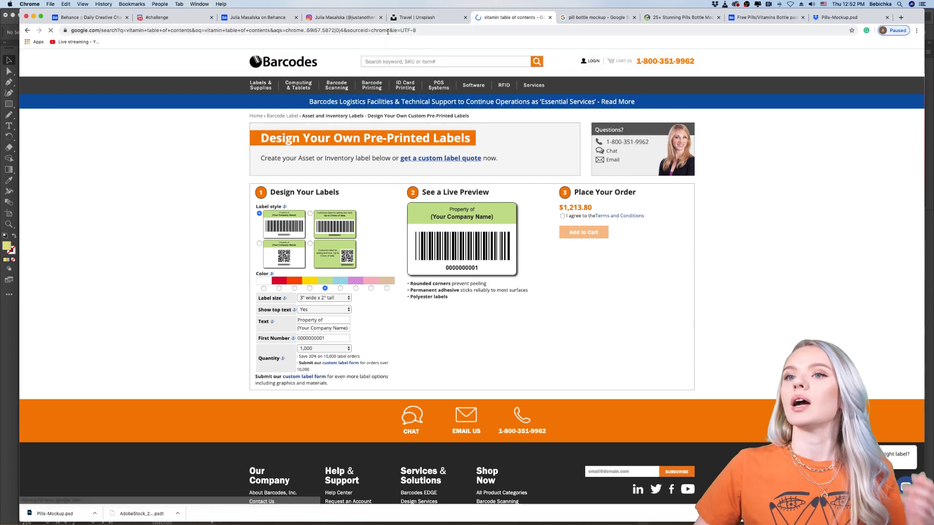
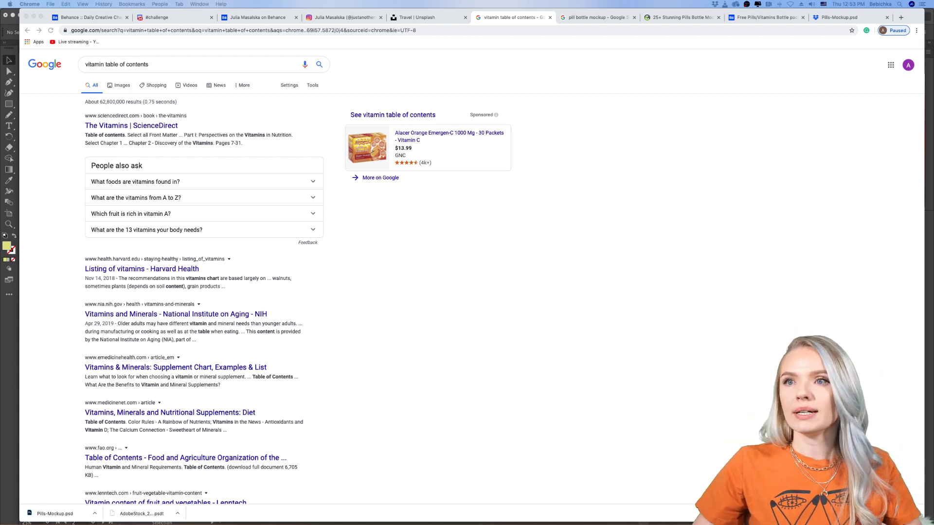
left_click(14, 356)
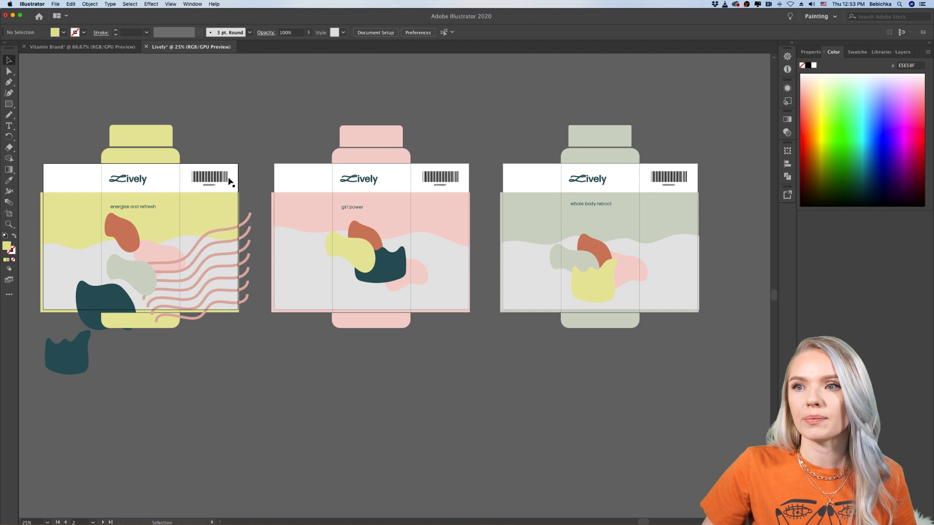
Shift the barcodes on all three labels slightly closer to the right edge of each label's white band
left_click_drag(228, 181, 224, 179)
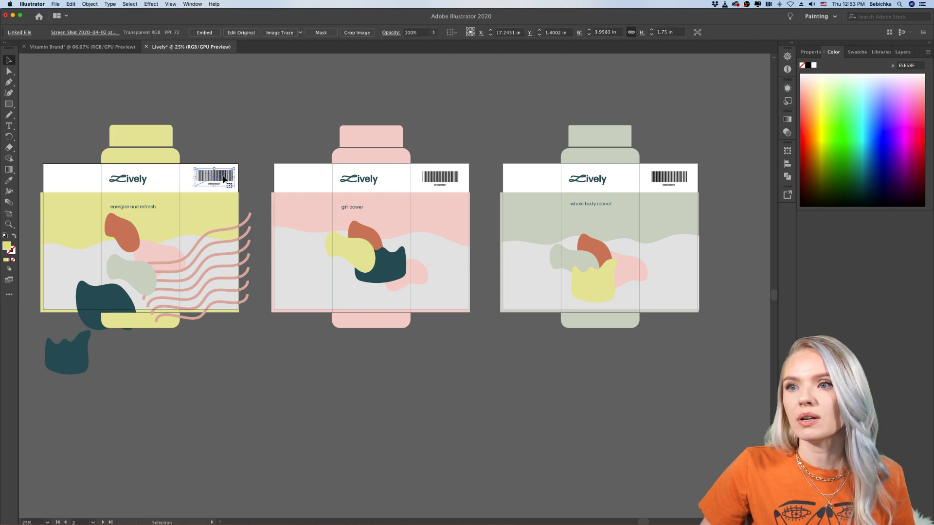
left_click(459, 177)
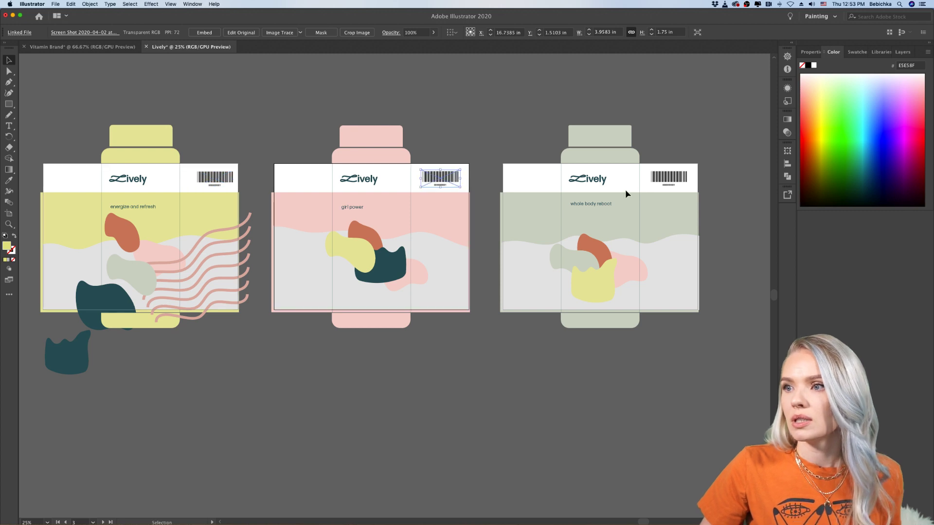
left_click(670, 182, "shift")
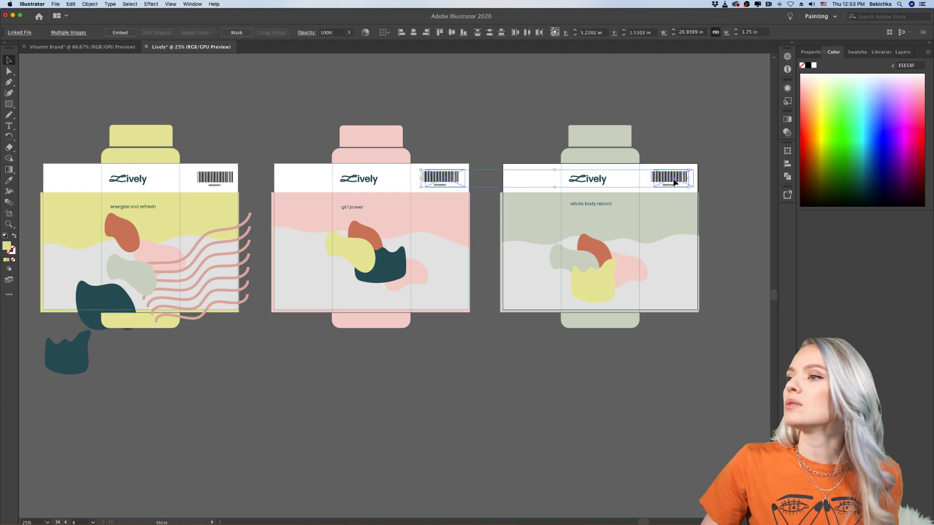
left_click(473, 491)
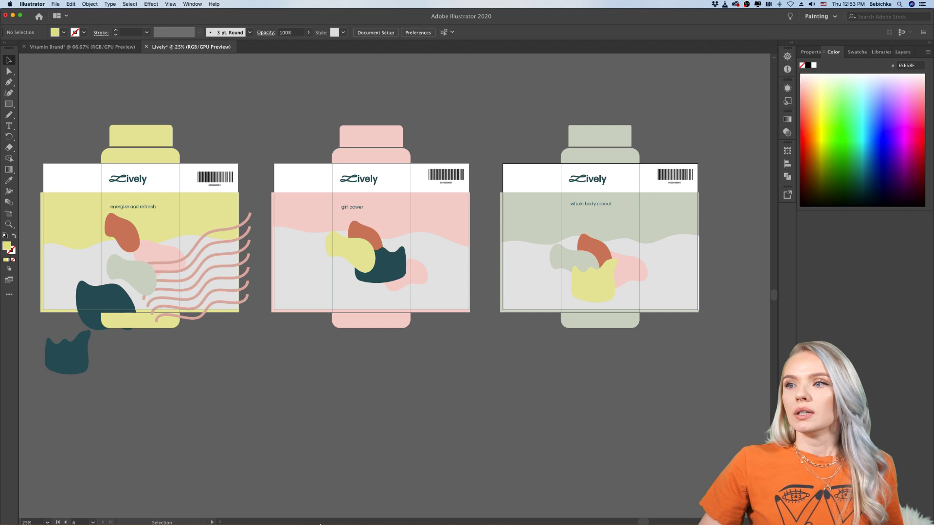
Switch to Chrome and browse the Google image results for "vitamin table of contents"
mouse_move(259, 510)
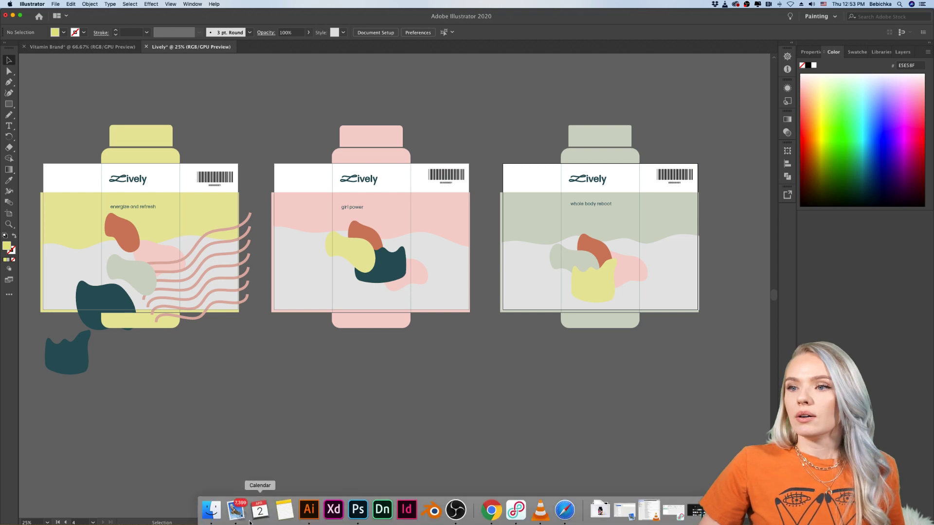
left_click(488, 512)
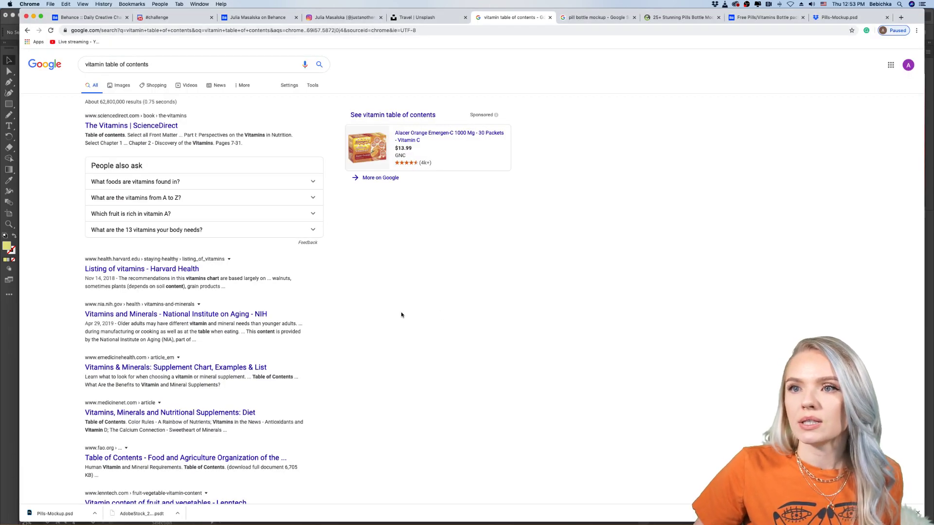
left_click(122, 85)
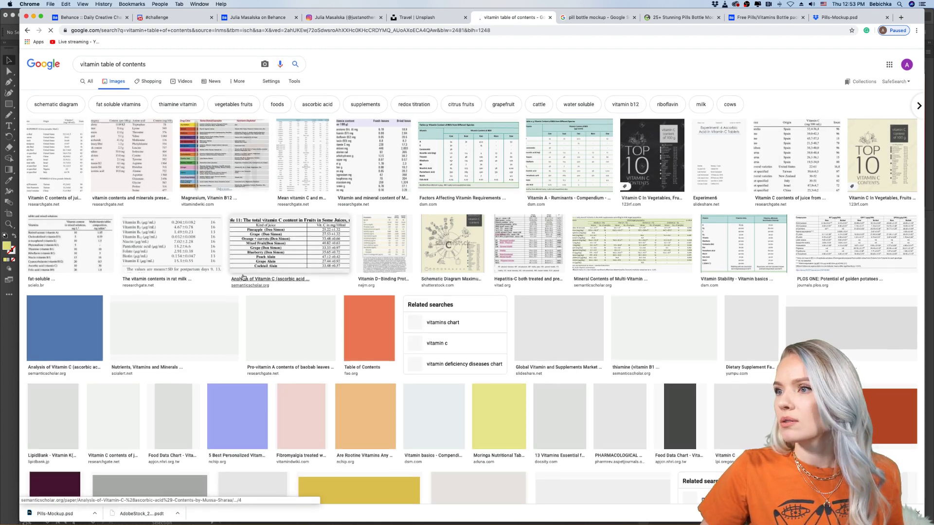
scroll(243, 277, "down", 5)
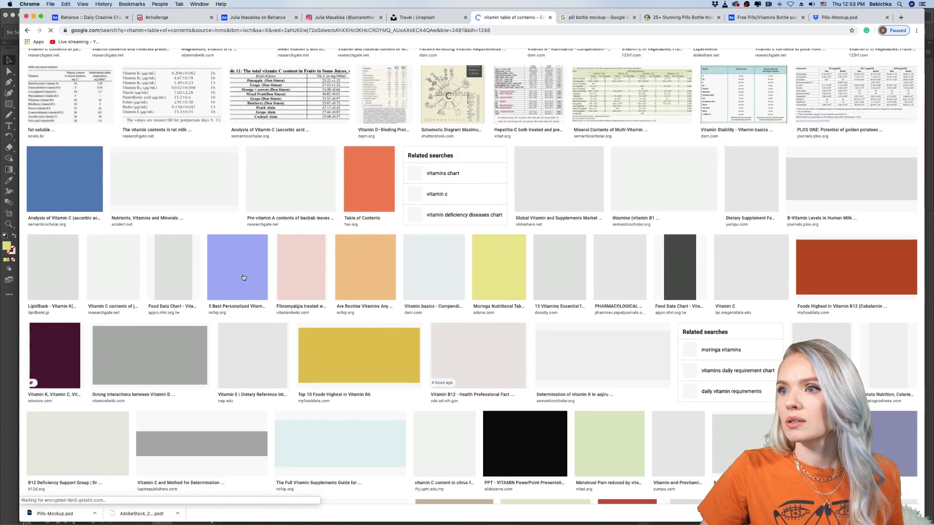
scroll(243, 278, "down", 3)
scroll(244, 278, "up", 3)
scroll(243, 277, "up", 4)
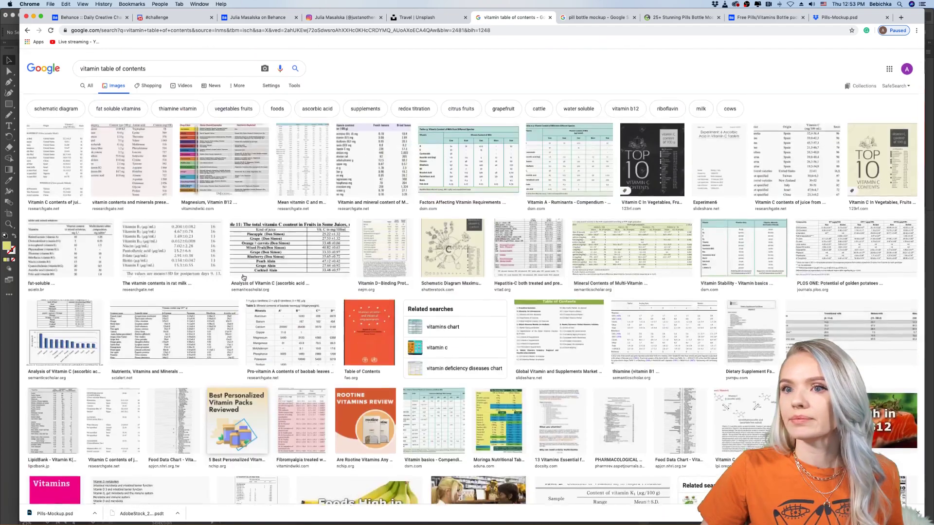
Search Google images for "vitamin c table of contents" and look through the results for a supplement facts table
left_click(104, 64)
type("c")
key("Return")
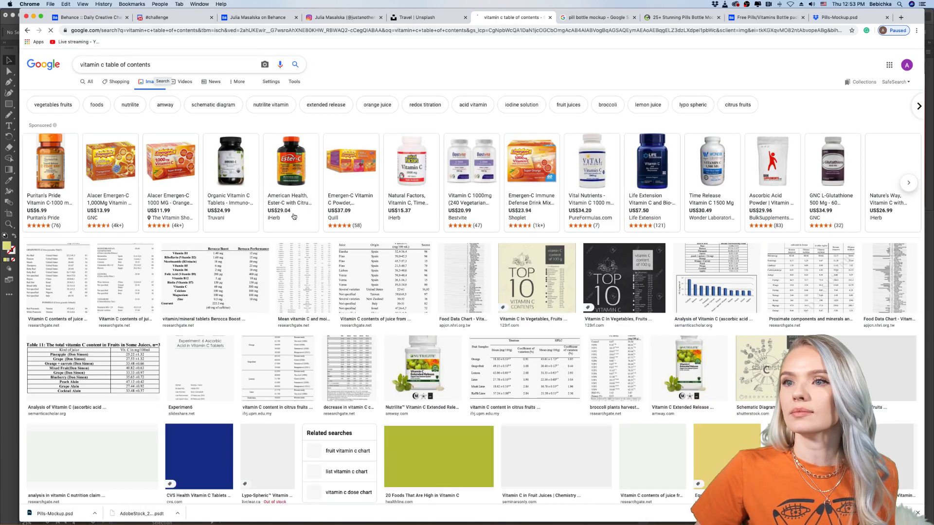
scroll(403, 192, "down", 3)
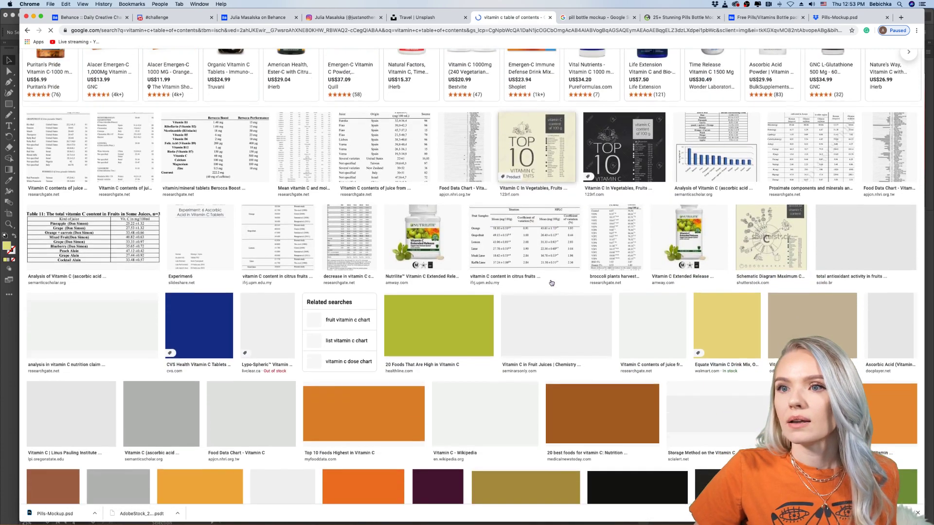
scroll(551, 283, "down", 1)
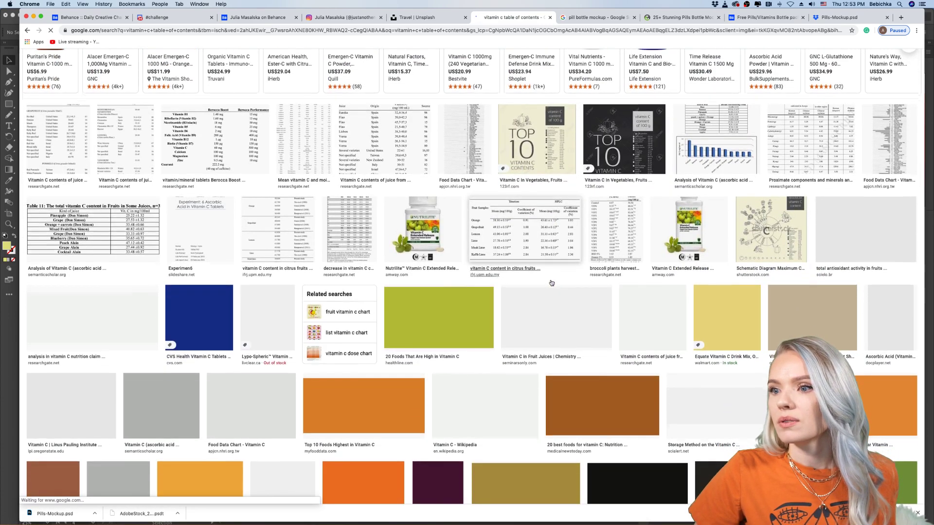
scroll(550, 283, "up", 2)
scroll(551, 283, "up", 3)
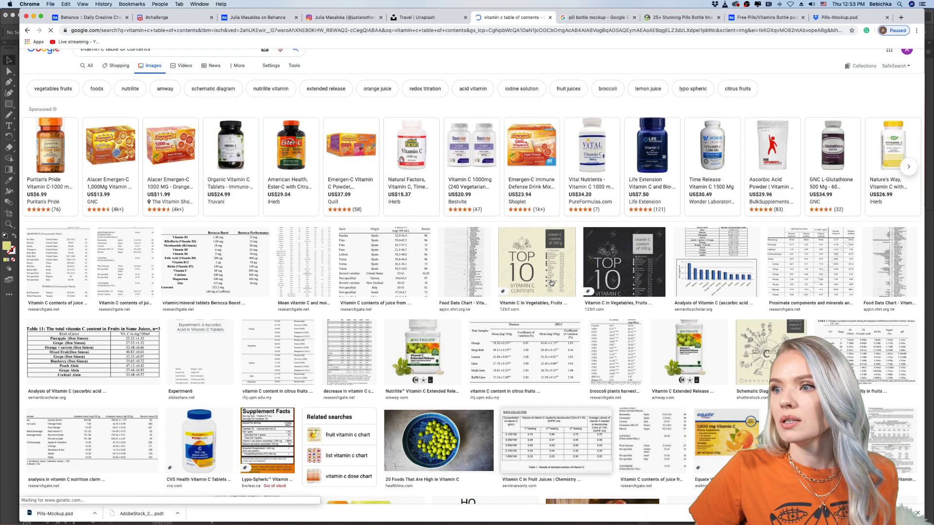
scroll(551, 283, "down", 3)
scroll(550, 282, "down", 4)
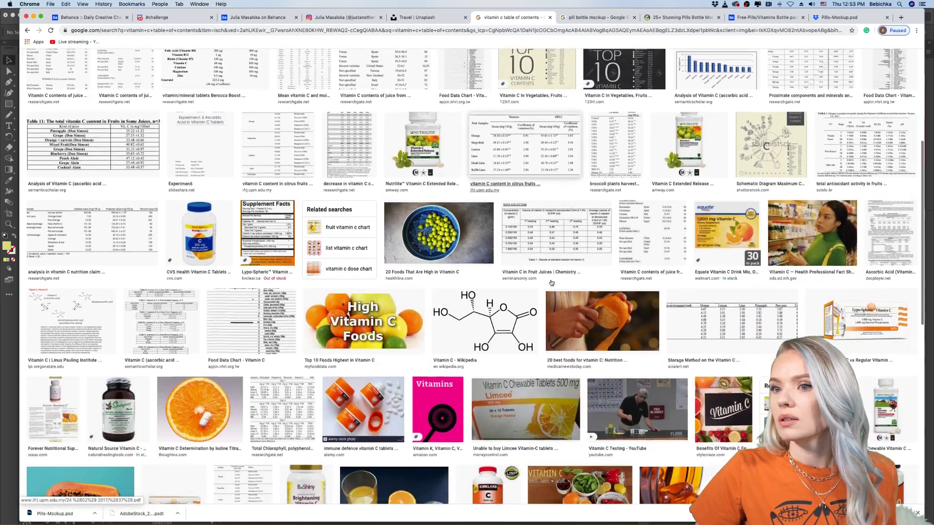
scroll(551, 283, "down", 5)
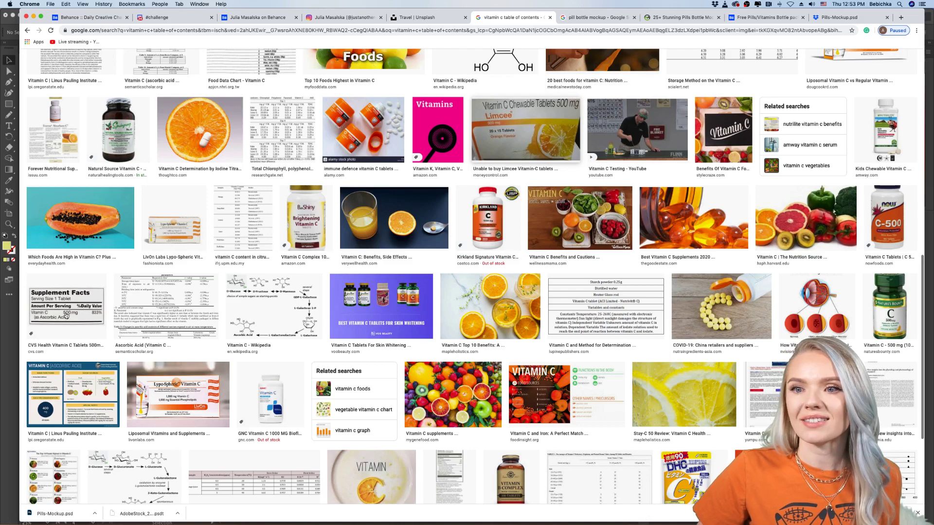
Preview the CVS Health Vitamin C Tablets 500mg Supplement Facts image, move the browser window down off the labels, and return to Illustrator
left_click(88, 315)
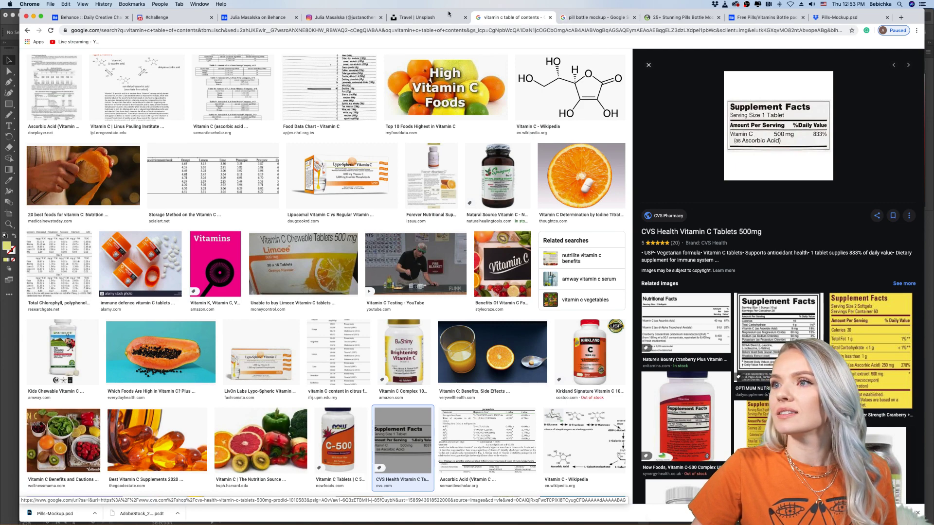
left_click_drag(449, 14, 133, 314)
left_click_drag(450, 429, 677, 387)
left_click(676, 388)
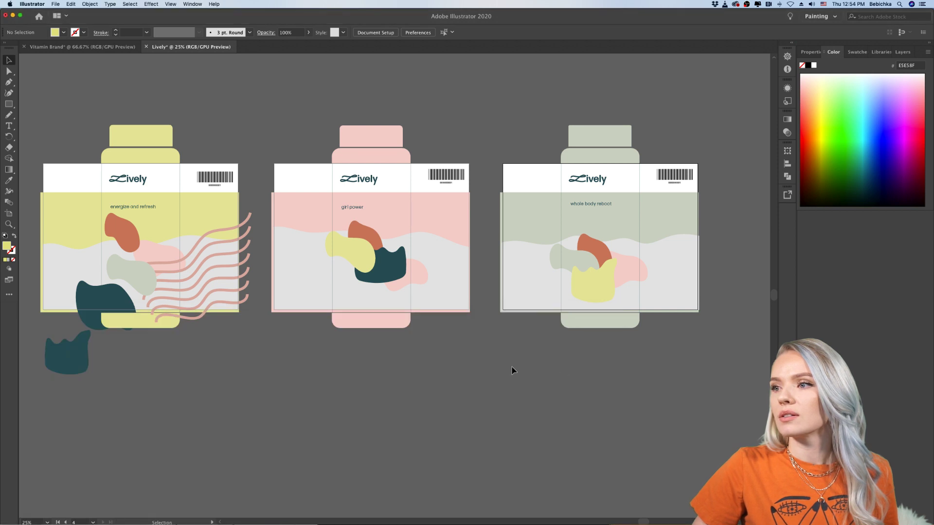
Switch to Chrome and save the previewed Supplement Facts image to the Desktop in Google's WebP format
scroll(510, 371, "down", 1)
scroll(503, 363, "down", 1)
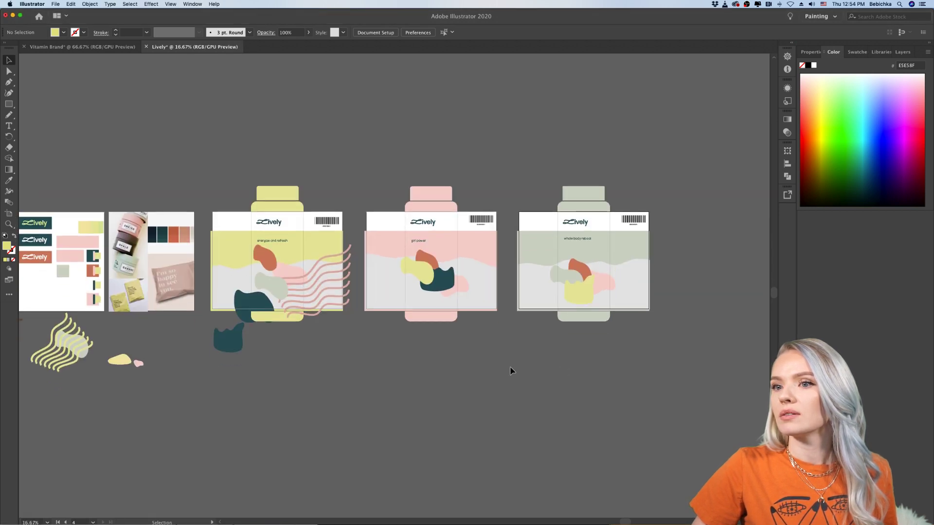
scroll(500, 358, "up", 1)
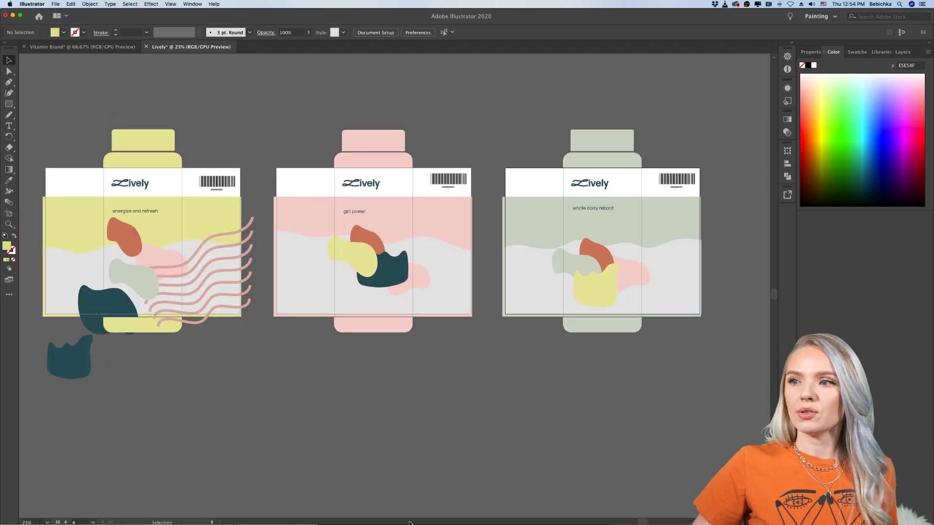
mouse_move(409, 523)
left_click(483, 511)
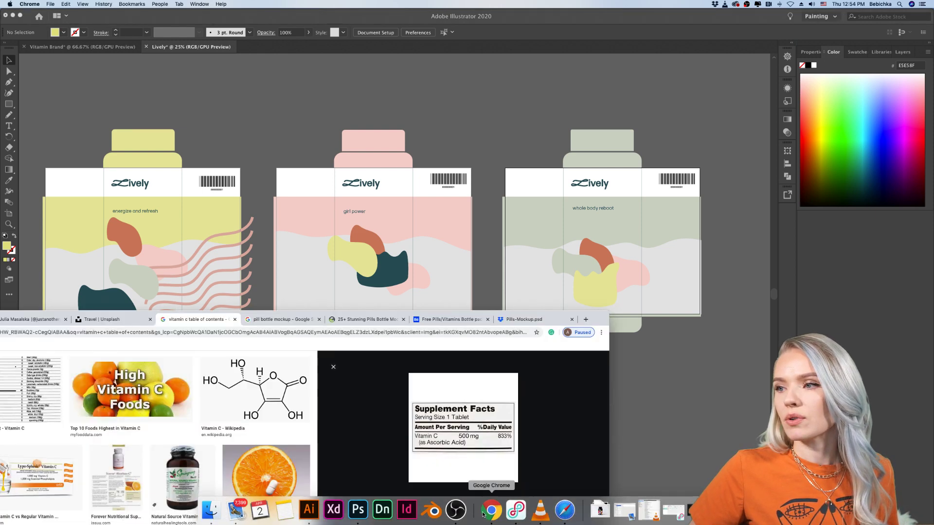
right_click(459, 421)
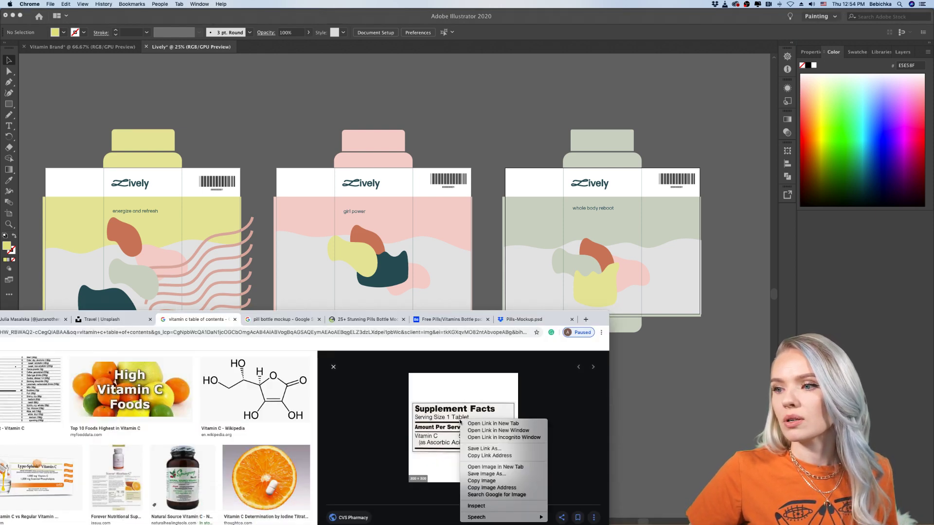
left_click(481, 474)
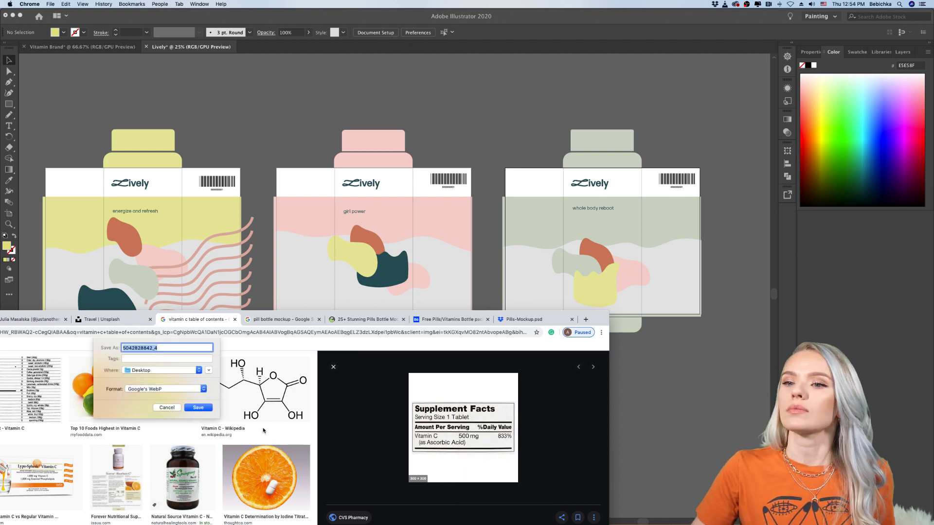
key("Return")
Switch to Finder, select the newly downloaded image file in the Desktop folder, and return to Illustrator
left_click(633, 369)
key("super+Tab")
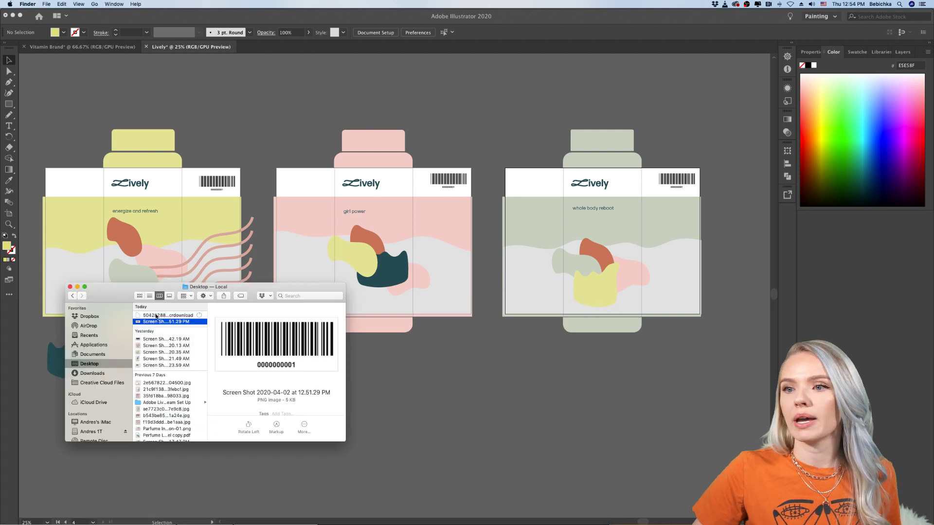
left_click(158, 316)
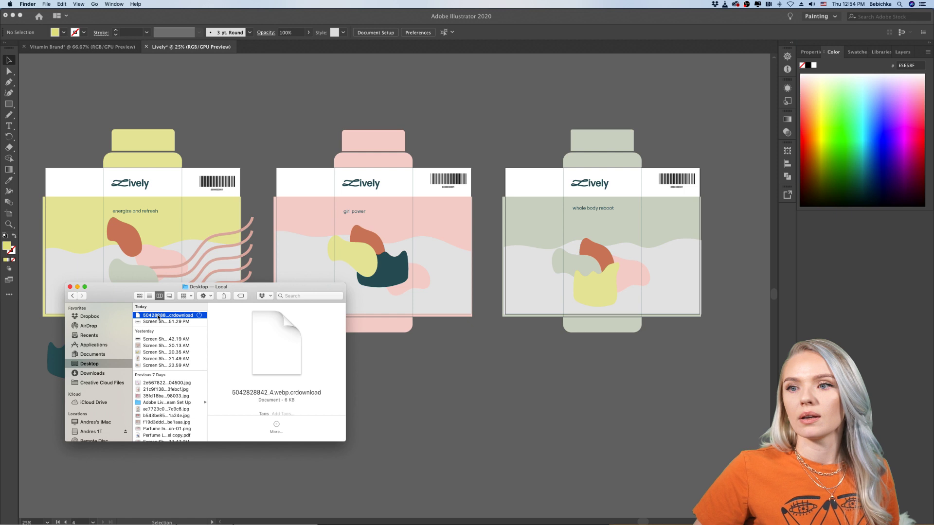
left_click(157, 315)
key("Return")
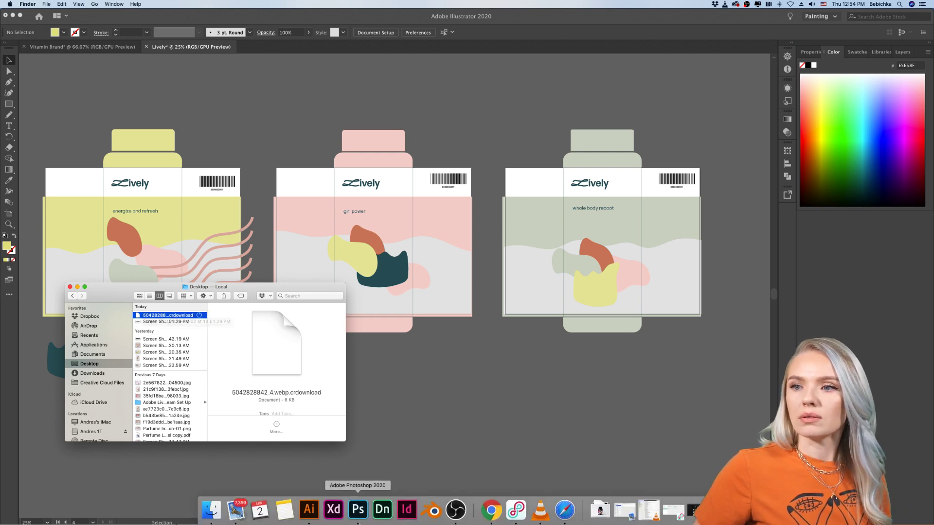
left_click(478, 415)
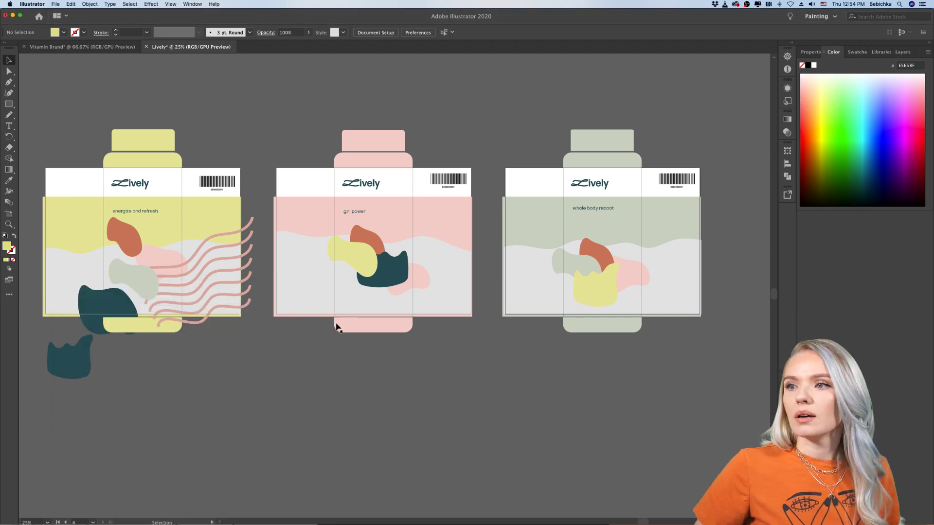
Separate the pink organic shape from the other shapes on the "girl power" label, moving it down to the label's bottom edge
scroll(235, 236, "up", 3)
scroll(235, 238, "down", 4)
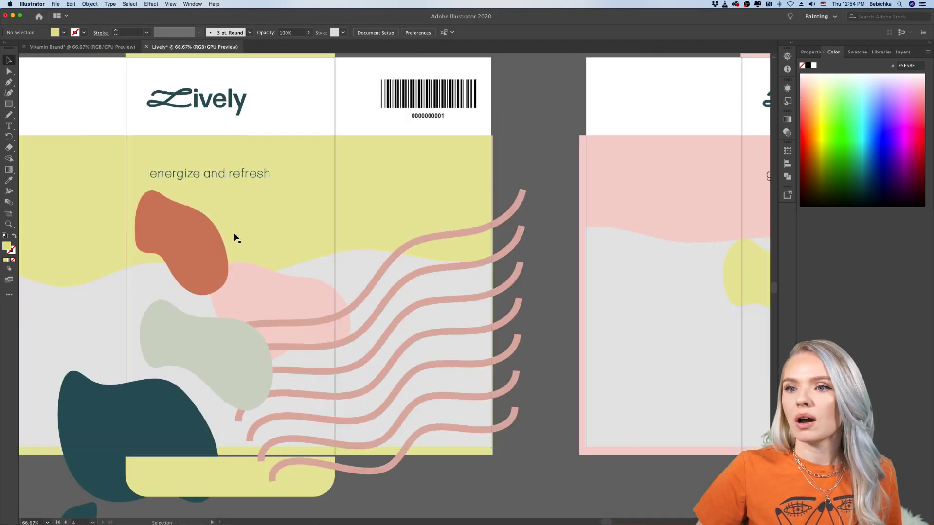
scroll(235, 238, "right", 1)
scroll(236, 237, "up", 2)
scroll(236, 238, "right", 3)
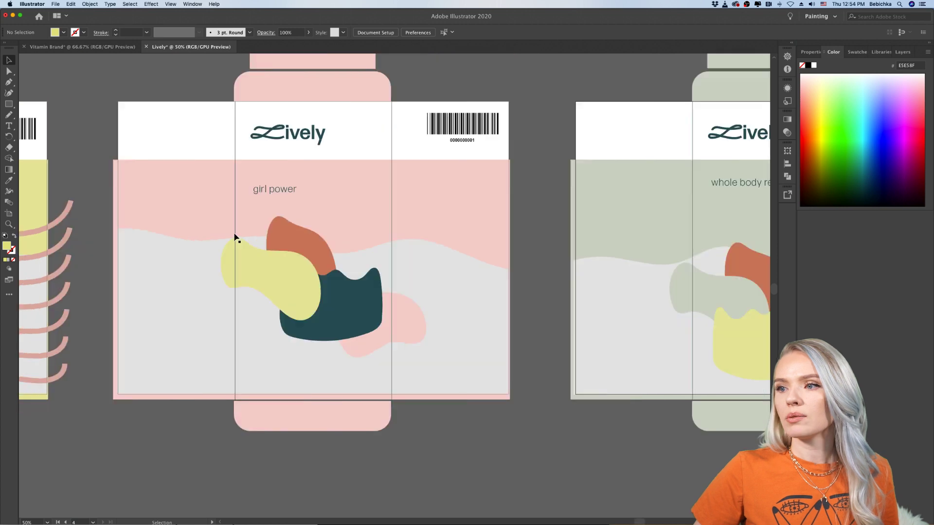
left_click(416, 326)
left_click_drag(414, 322, 438, 379)
scroll(438, 380, "down", 1)
scroll(436, 379, "right", 2)
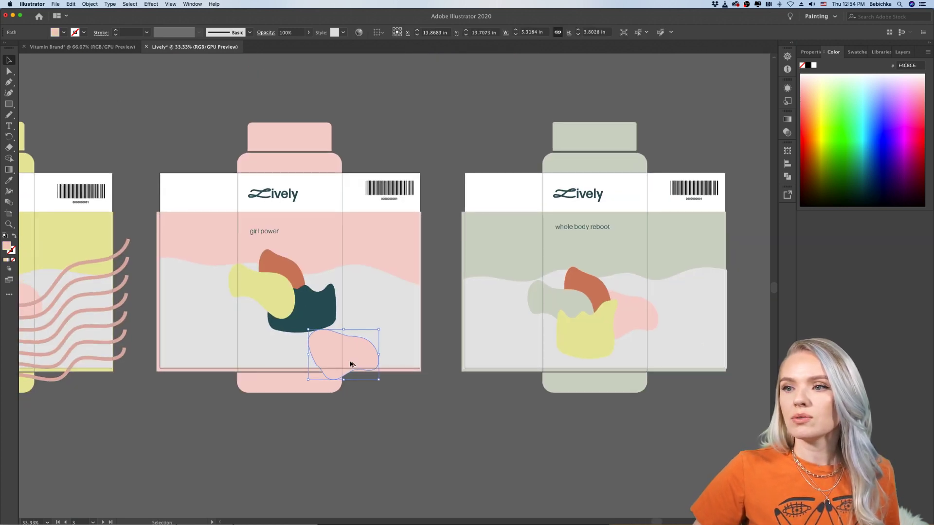
Move the pink, dark teal, yellow and rust shapes together off the "girl power" label to the empty canvas below its bottle
left_click(311, 314, "shift")
left_click(258, 272, "shift")
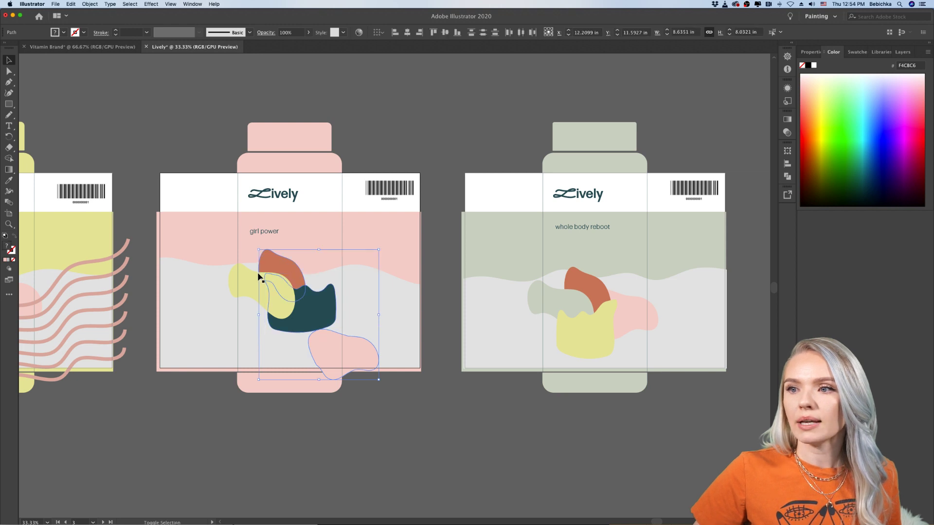
left_click(282, 270, "shift")
left_click_drag(282, 270, 278, 426)
left_click(400, 427)
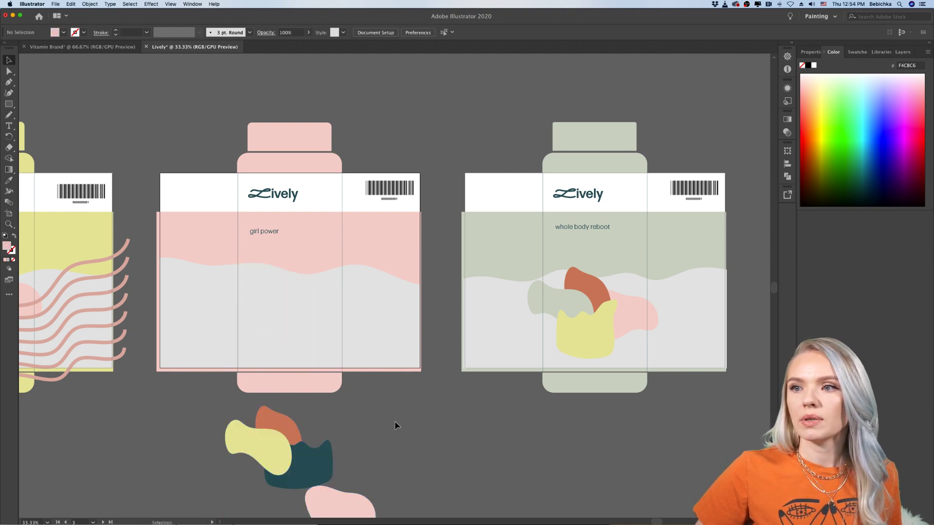
Raise the Pencil tool's fidelity by one notch toward Smooth and apply the tool options
scroll(395, 422, "down", 1)
scroll(395, 422, "left", 1)
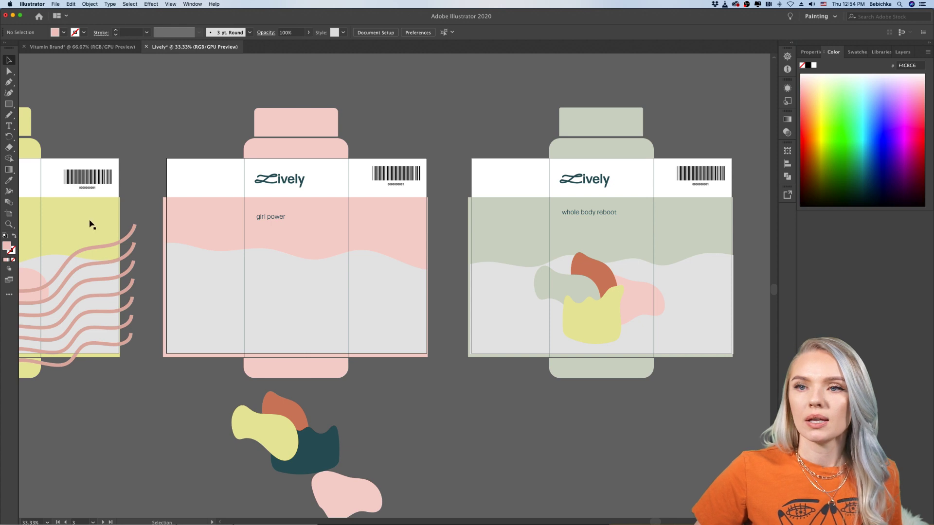
left_click(9, 115)
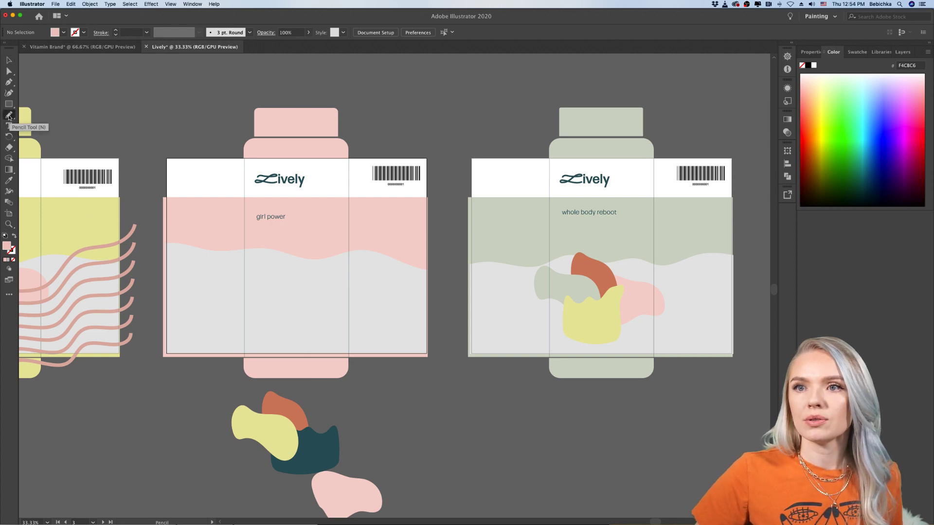
left_click(811, 52)
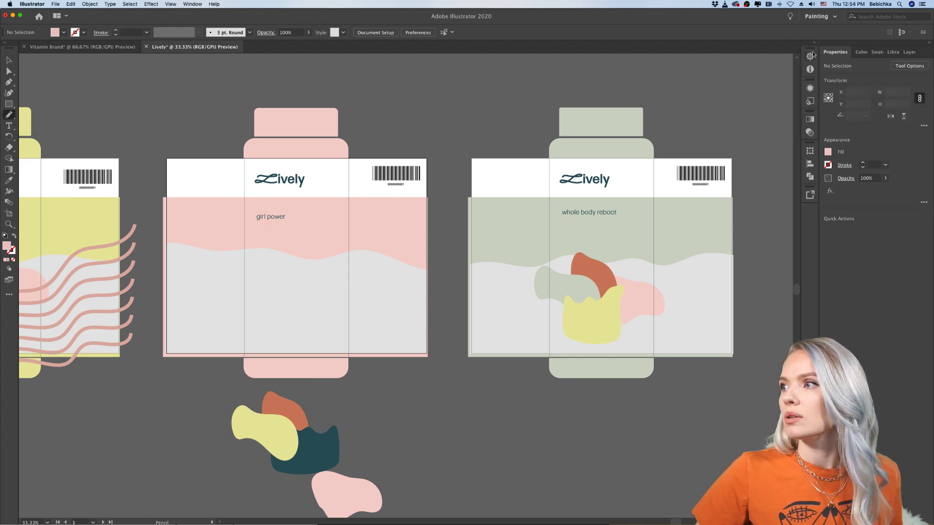
left_click(909, 65)
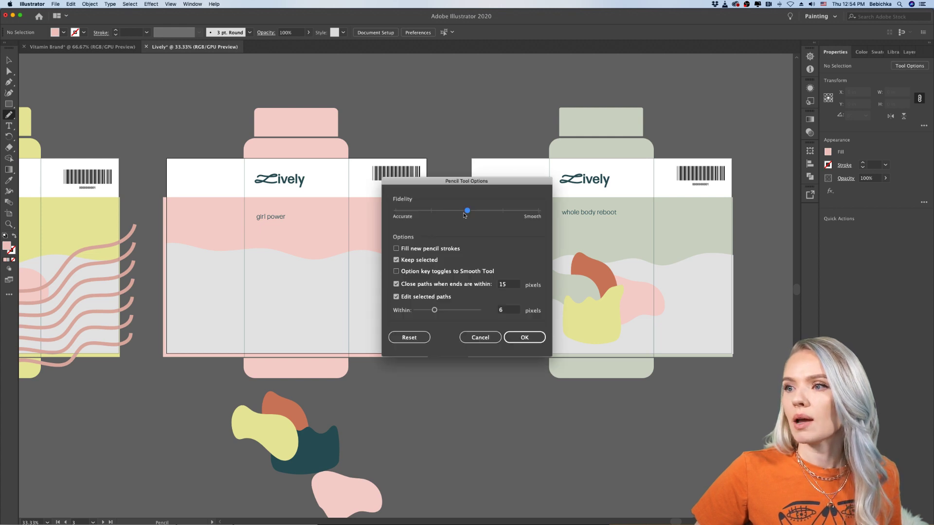
left_click_drag(470, 212, 514, 214)
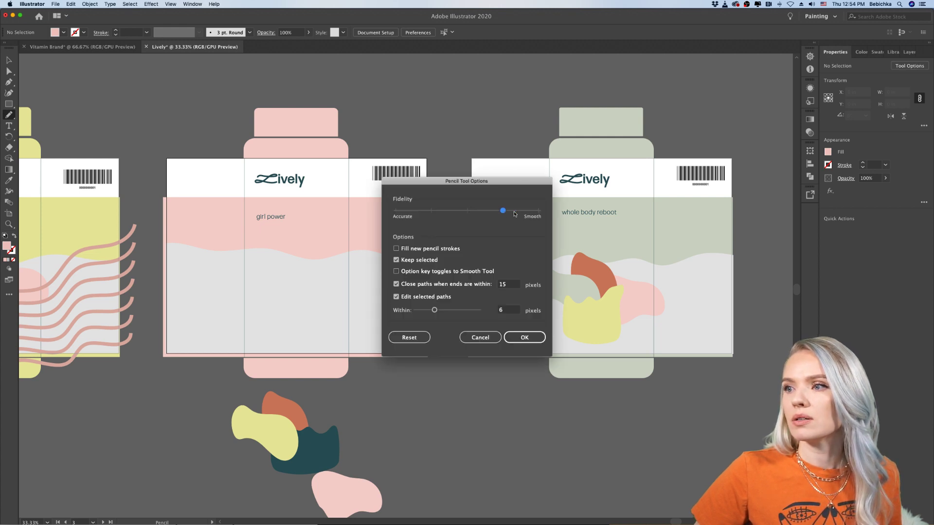
left_click(525, 337)
Draw a closed organic shape about 7.9 × 4.0 in on the "girl power" label and fill it with the neighbouring label's yellow
mouse_move(227, 335)
left_mouse_down()
mouse_move(272, 298)
mouse_move(291, 324)
mouse_move(239, 341)
mouse_move(239, 331)
left_mouse_up()
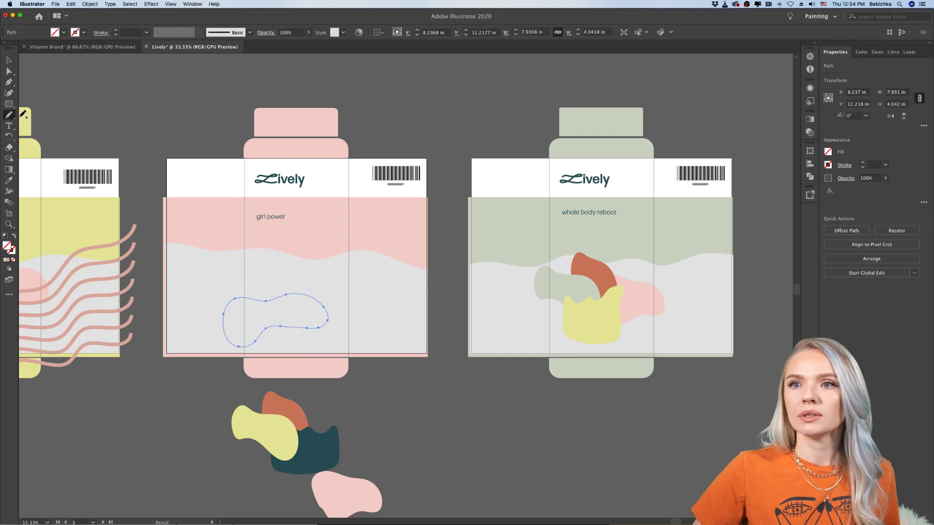
left_click(9, 180)
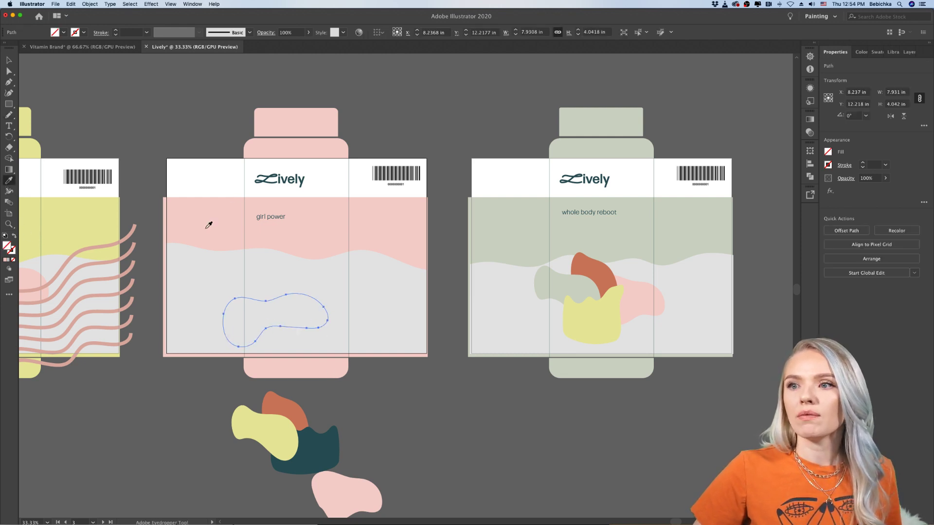
left_click(85, 232)
left_click(9, 60)
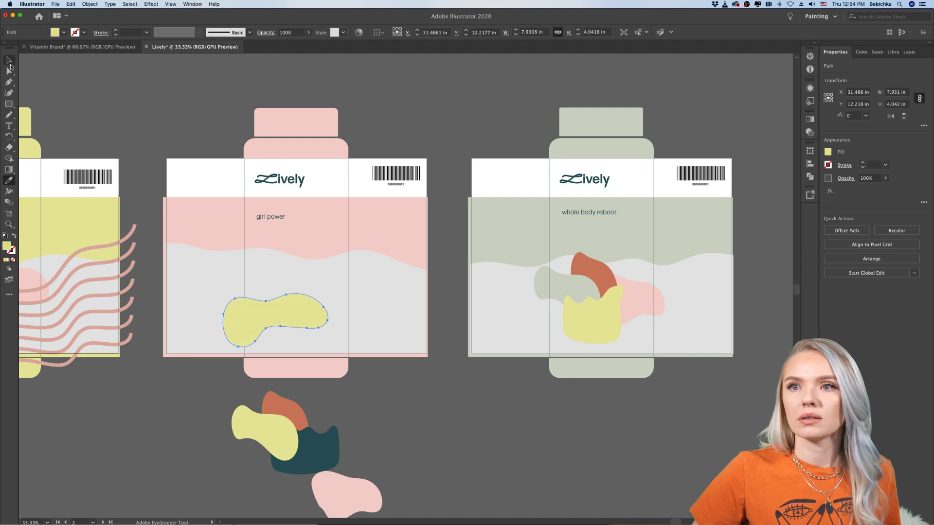
left_click(158, 162)
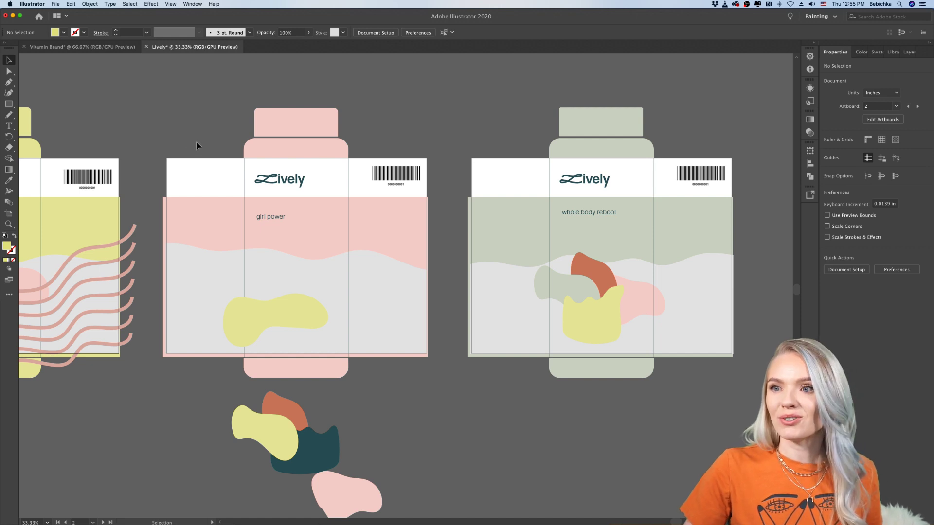
Move the new yellow shape up and to the left so it overlaps the pink wave's lower edge on the "girl power" label
left_click(305, 315)
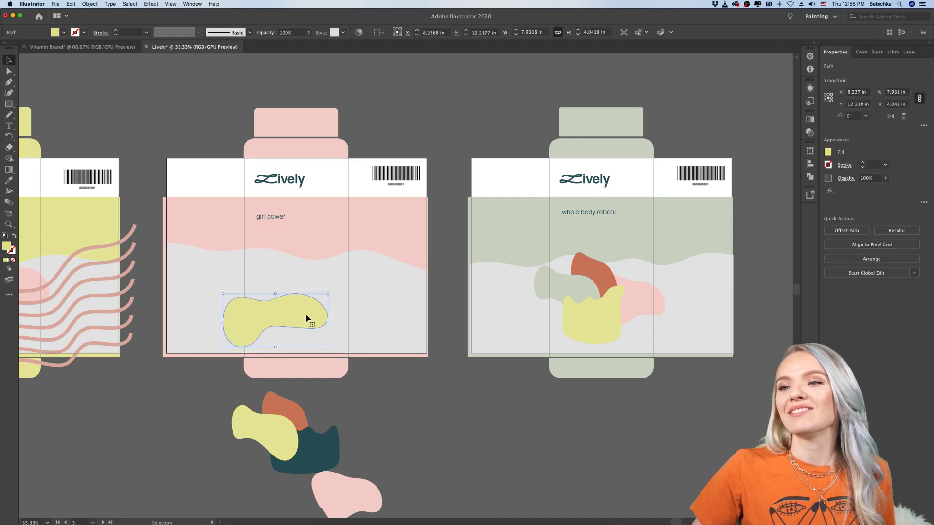
left_click_drag(305, 314, 264, 259)
left_click(429, 419)
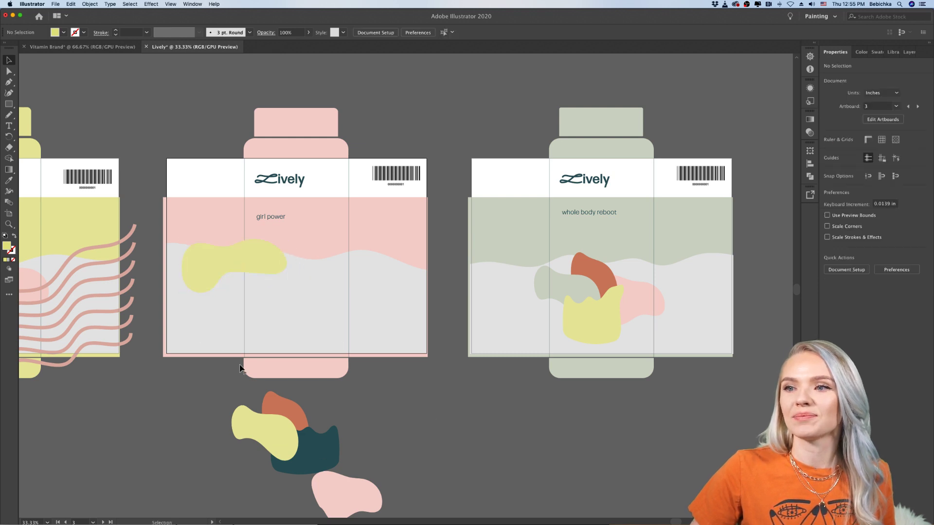
Draw a larger closed organic shape about 10.7 × 7.0 in below the yellow one and fill it with sage green from the "whole body reboot" label
left_click(10, 114)
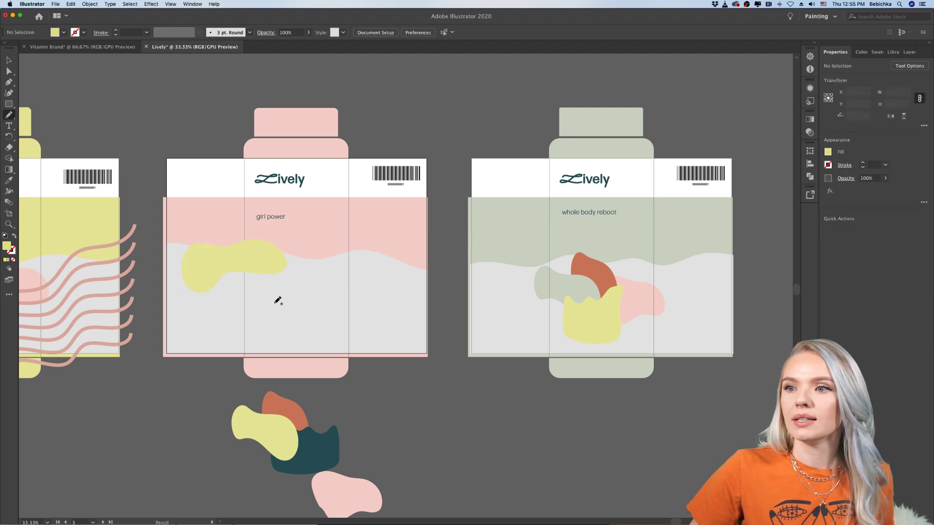
mouse_move(238, 310)
left_mouse_down()
mouse_move(246, 272)
mouse_move(320, 248)
mouse_move(371, 265)
mouse_move(368, 311)
mouse_move(274, 338)
mouse_move(239, 306)
left_mouse_up()
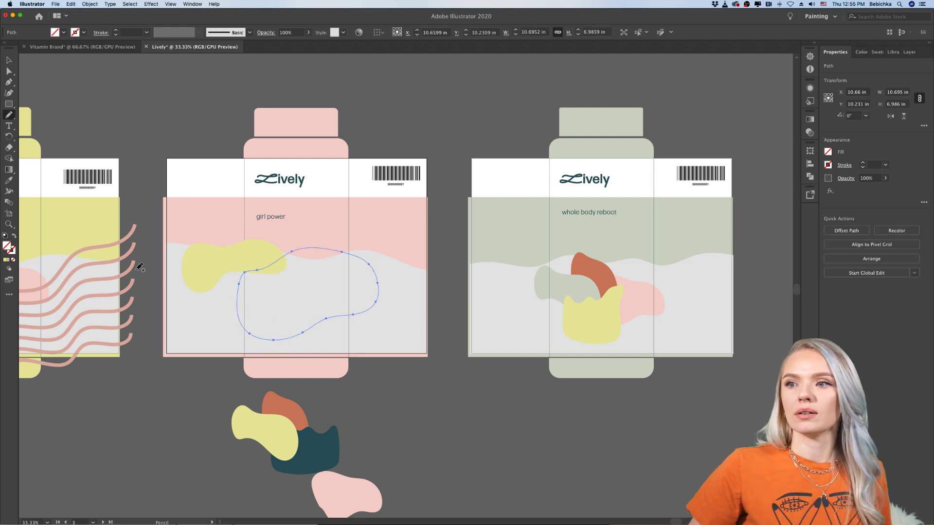
left_click(8, 181)
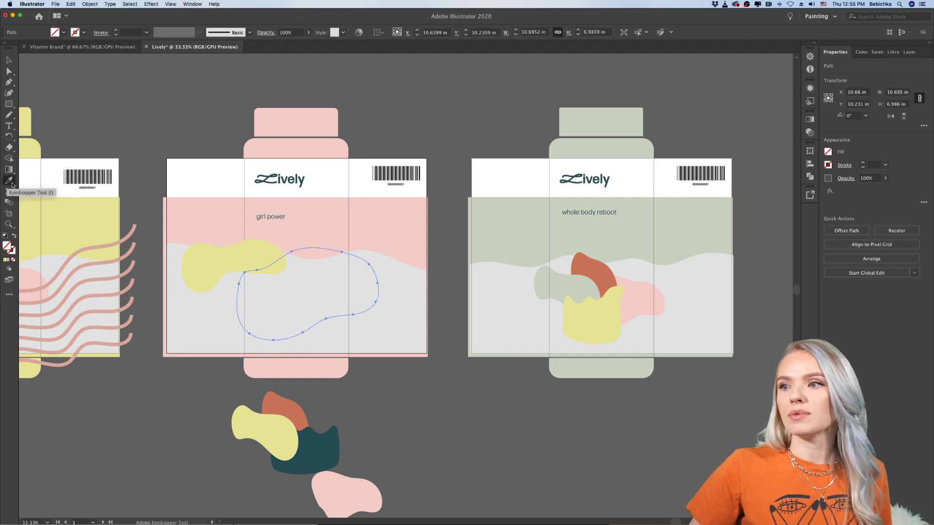
right_click(577, 292)
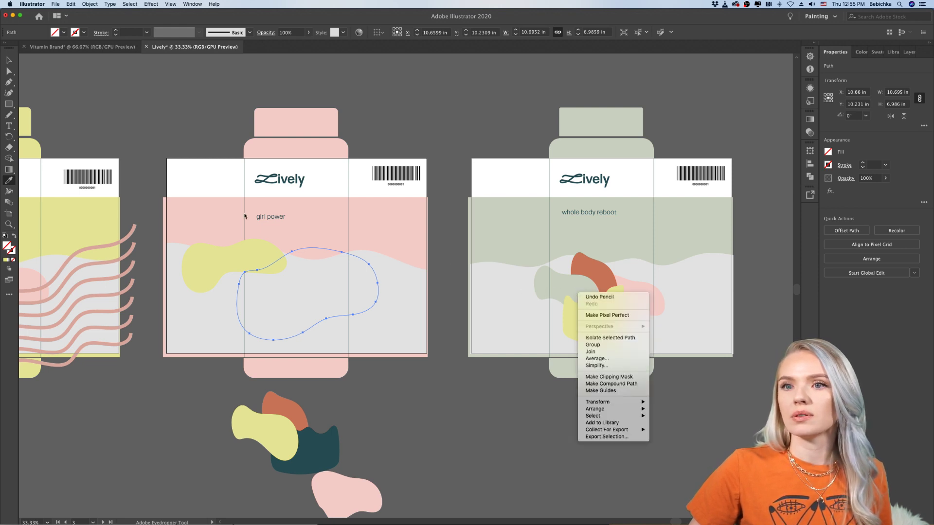
left_click(546, 277)
left_click(548, 275)
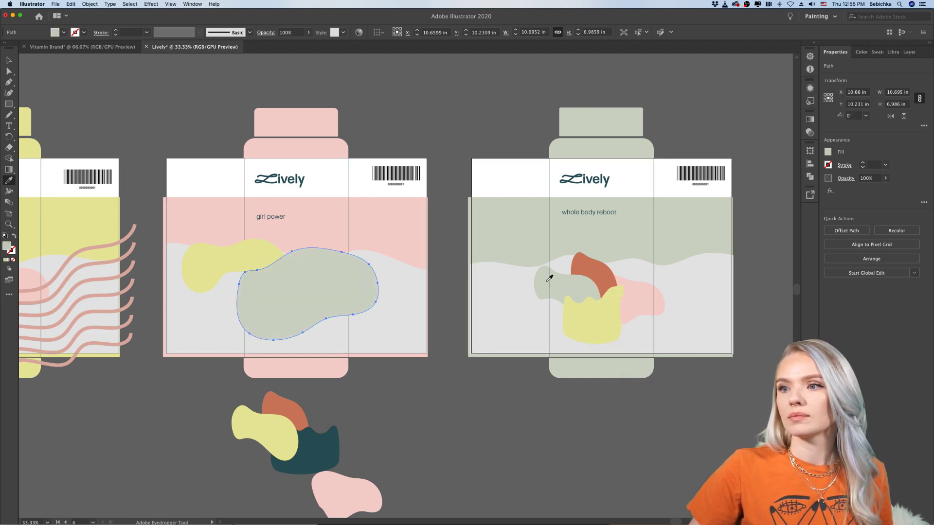
Move the sage green shape down and left so it hangs over the "girl power" label's bottom edge
left_click(8, 60)
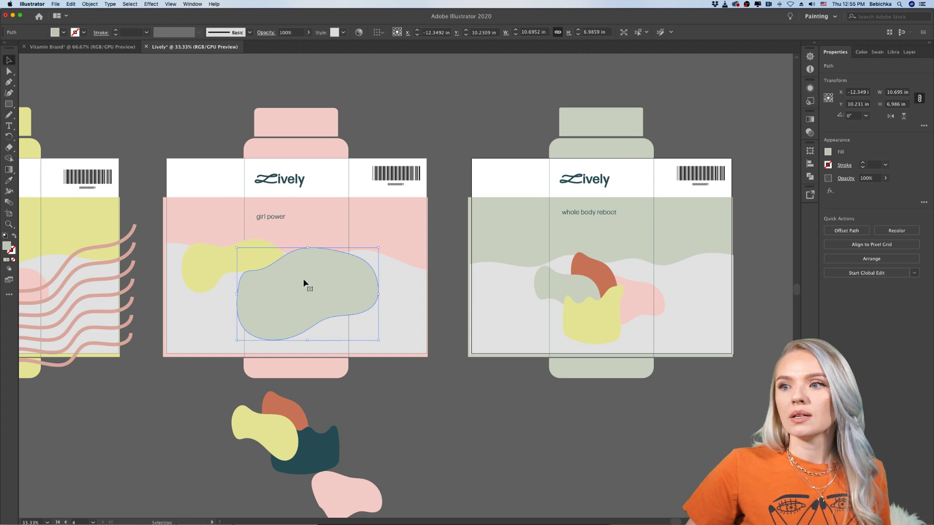
left_click_drag(308, 286, 300, 322)
left_click(457, 429)
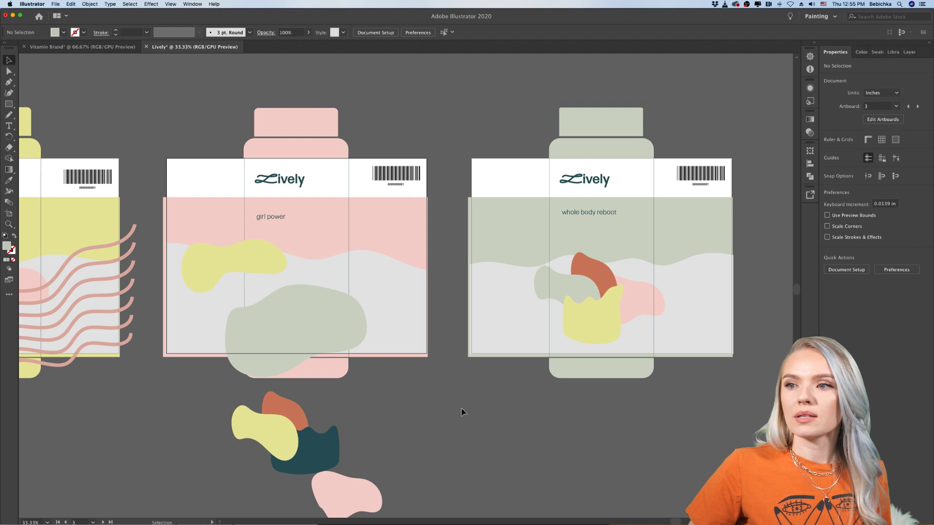
left_click_drag(326, 318, 308, 324)
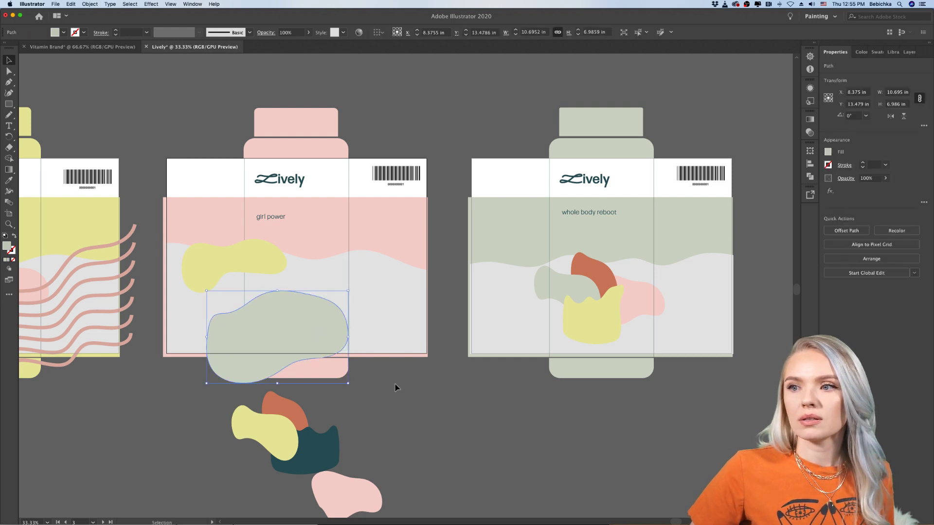
left_click(395, 388)
Draw a rectangle about 19.7 × 12.0 in over the "girl power" label's coloured area and remove its fill
left_click(8, 104)
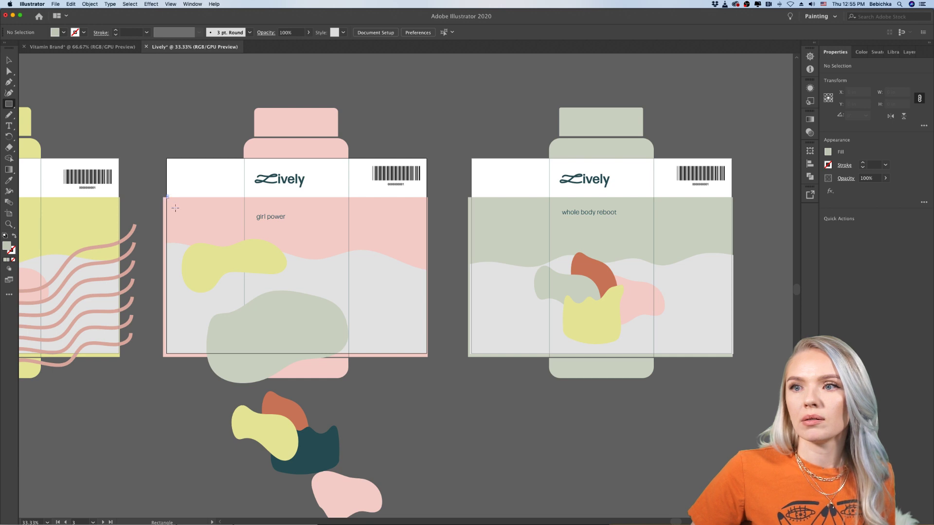
left_click_drag(166, 195, 427, 354)
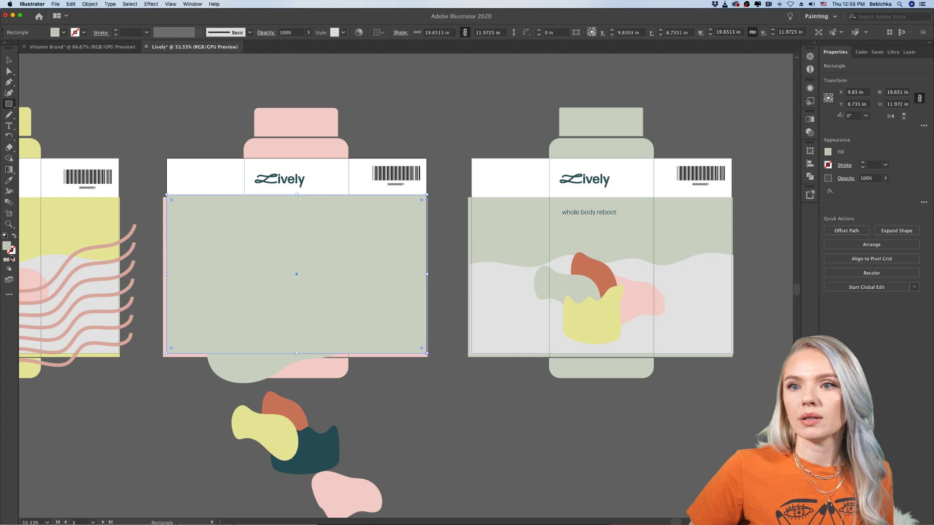
left_click(13, 259)
Make a clipping mask from the unfilled rectangle, the sage and yellow shapes and the grey wave on the "girl power" label
left_click(9, 60)
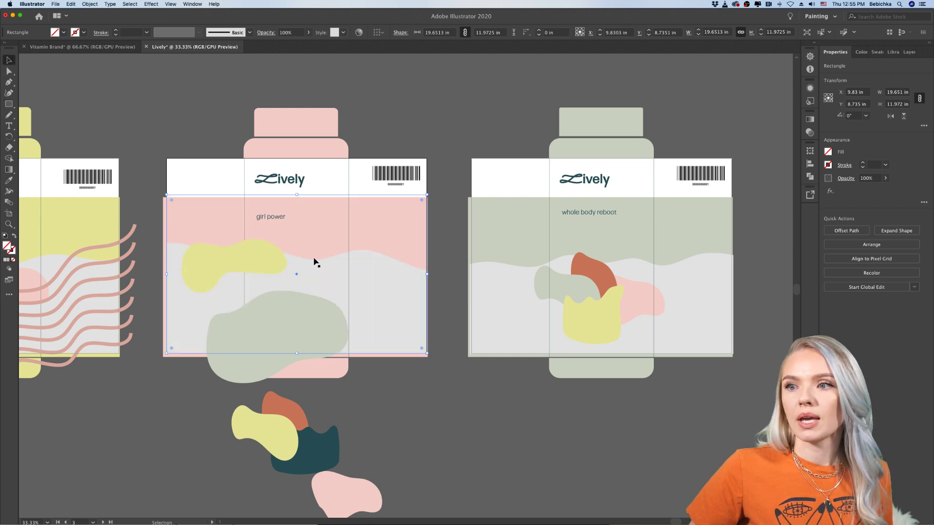
left_click(316, 321, "shift")
left_click(226, 267, "shift")
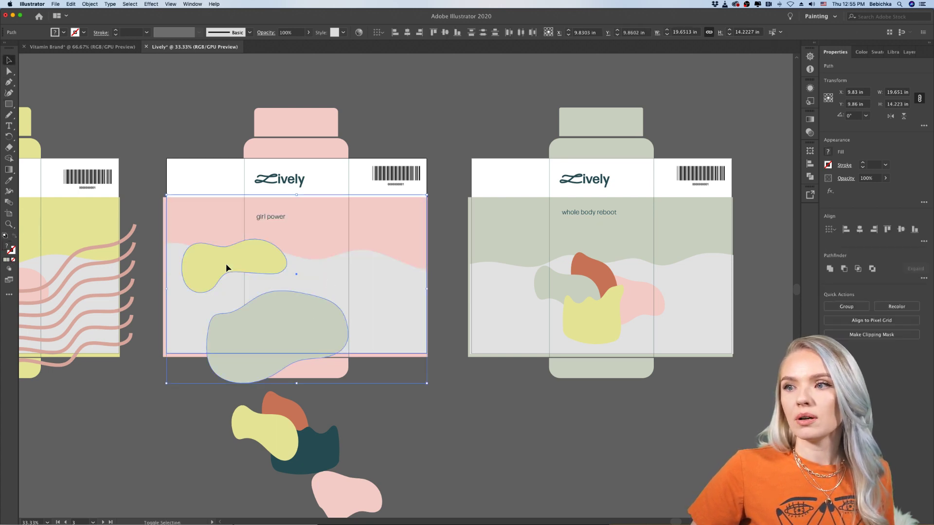
left_click(384, 299, "shift")
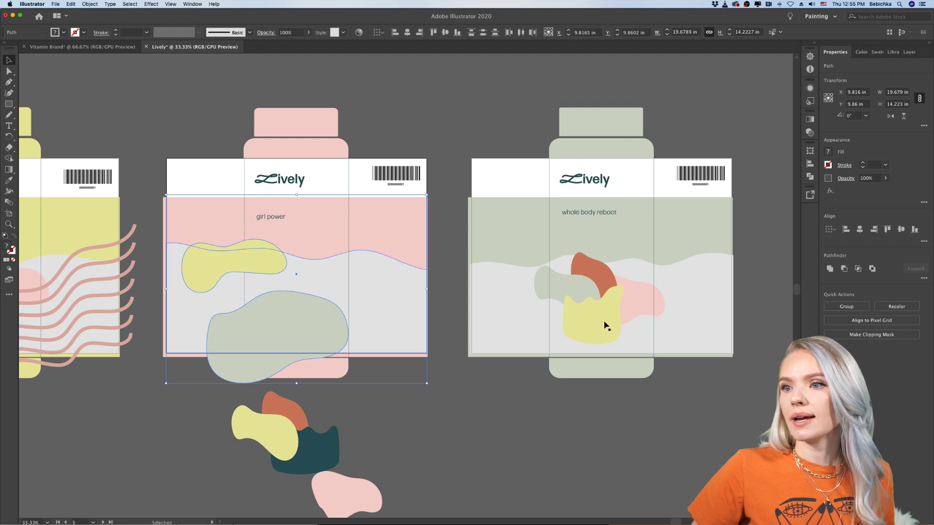
left_click(861, 337)
left_click(457, 400)
scroll(463, 402, "right", 1)
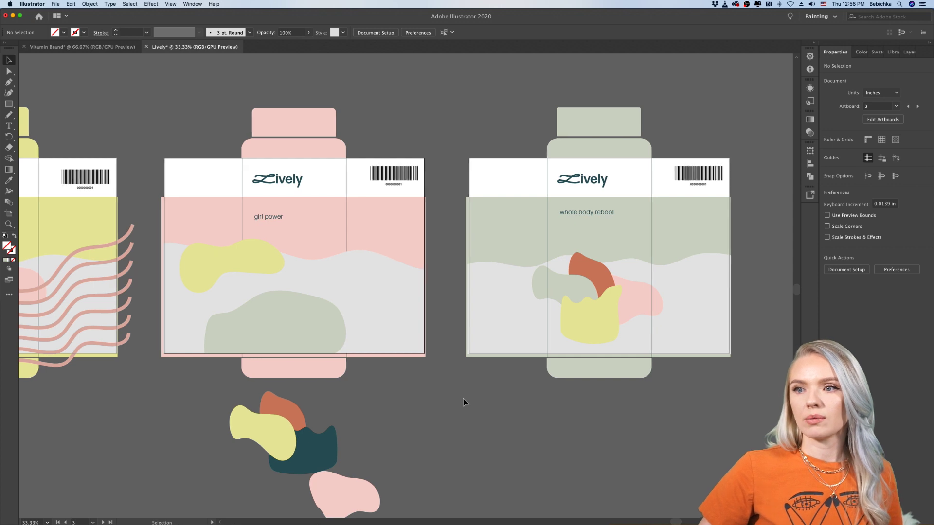
scroll(440, 381, "right", 2)
left_click(344, 295)
left_click(388, 378)
scroll(393, 383, "right", 3)
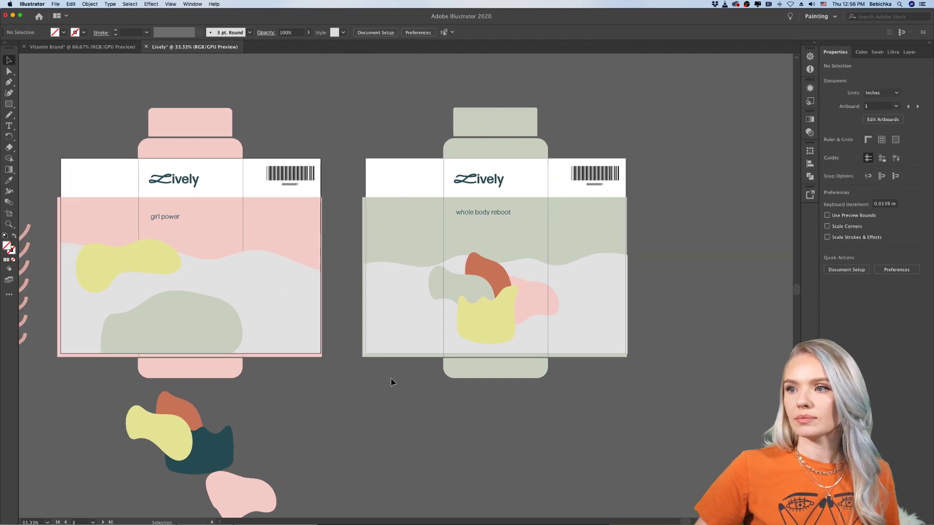
scroll(393, 382, "right", 3)
scroll(392, 381, "left", 8)
Isolate the "girl power" clipping group, rotate the sage shape 90° and move it upright, overlapping the yellow shape and the bottom edge
double_click(389, 325)
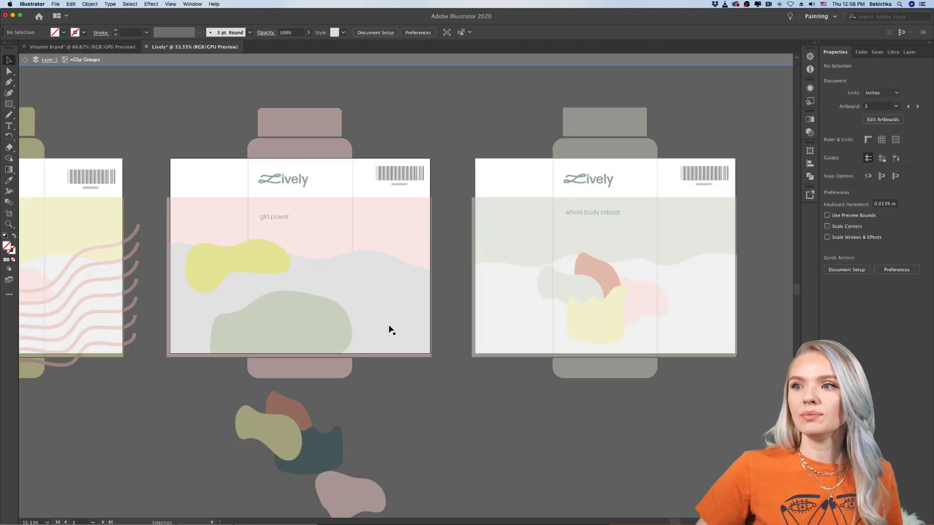
left_click(294, 323)
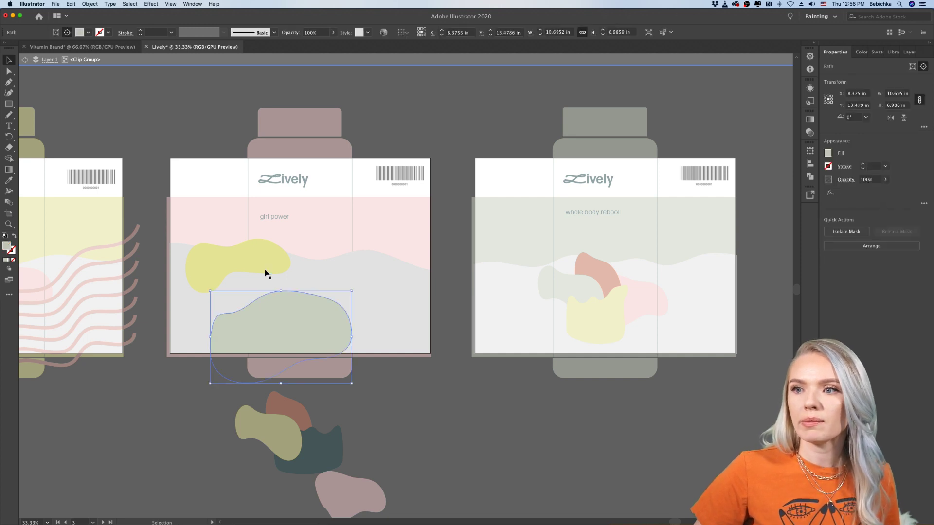
left_click(456, 406)
scroll(457, 406, "left", 2)
scroll(456, 405, "up", 1)
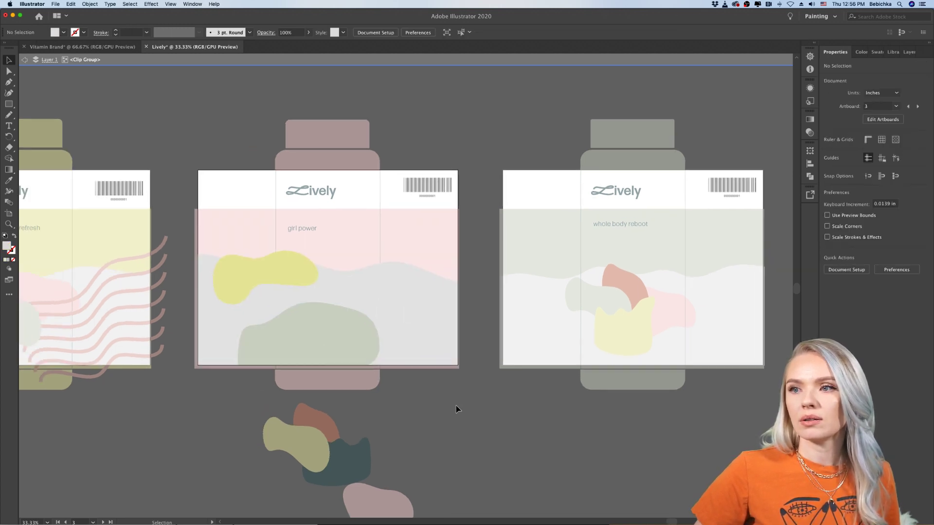
scroll(333, 293, "up", 1)
left_click(329, 360)
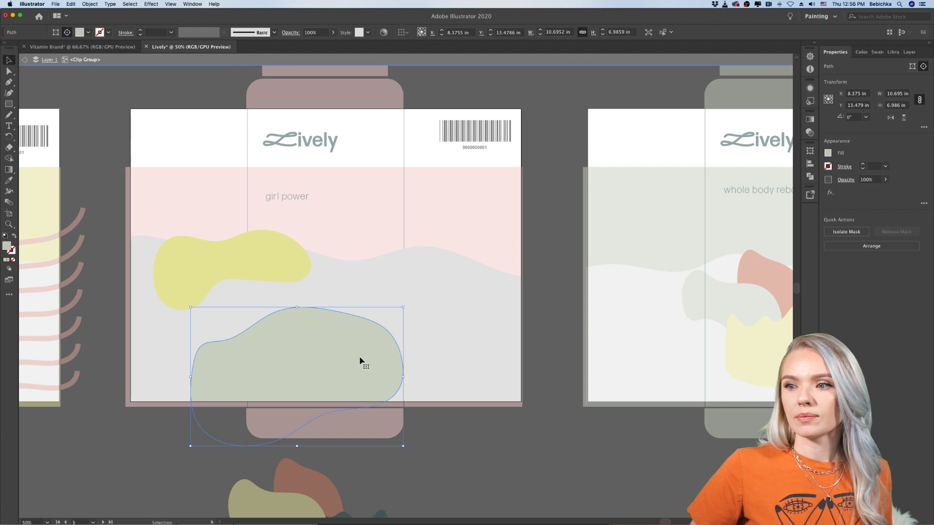
left_click_drag(404, 306, 249, 273)
left_click_drag(288, 338, 319, 304)
left_click(534, 513)
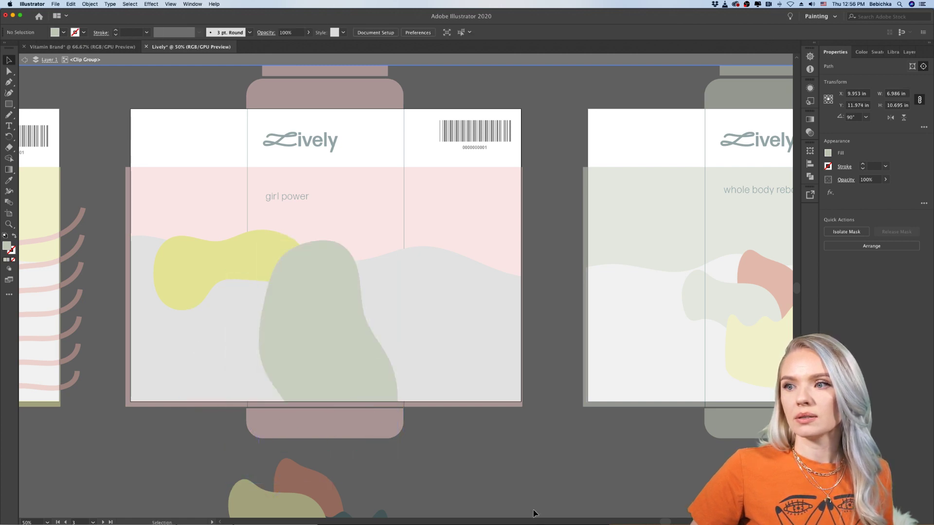
Rotate the sage shape in the "girl power" clipping group to about 50° and move it up inside the label, partly covering the yellow shape
scroll(498, 476, "down", 3)
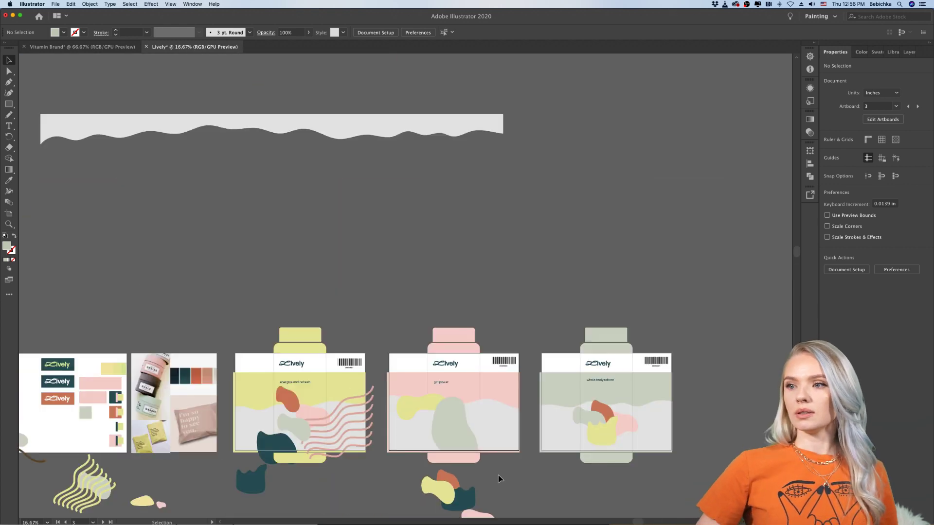
scroll(498, 475, "down", 1)
scroll(498, 475, "right", 1)
scroll(495, 453, "up", 1)
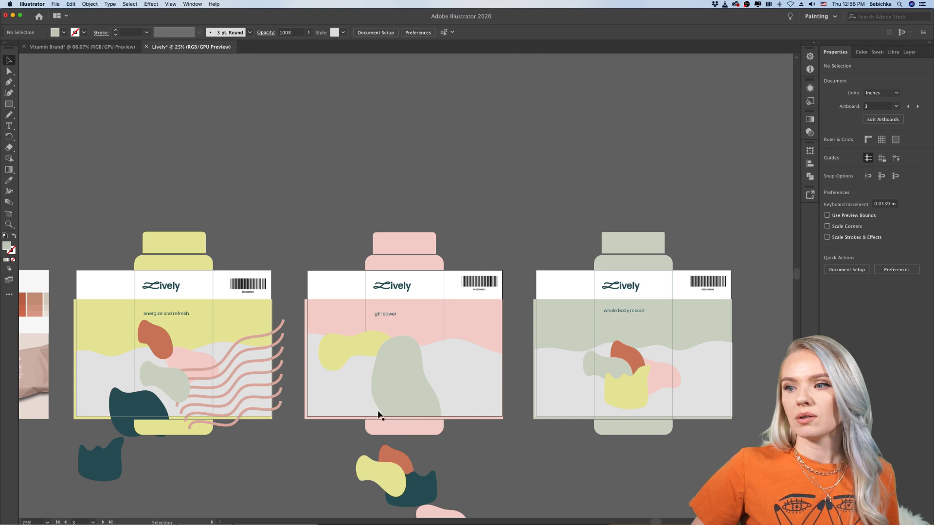
scroll(505, 446, "right", 5)
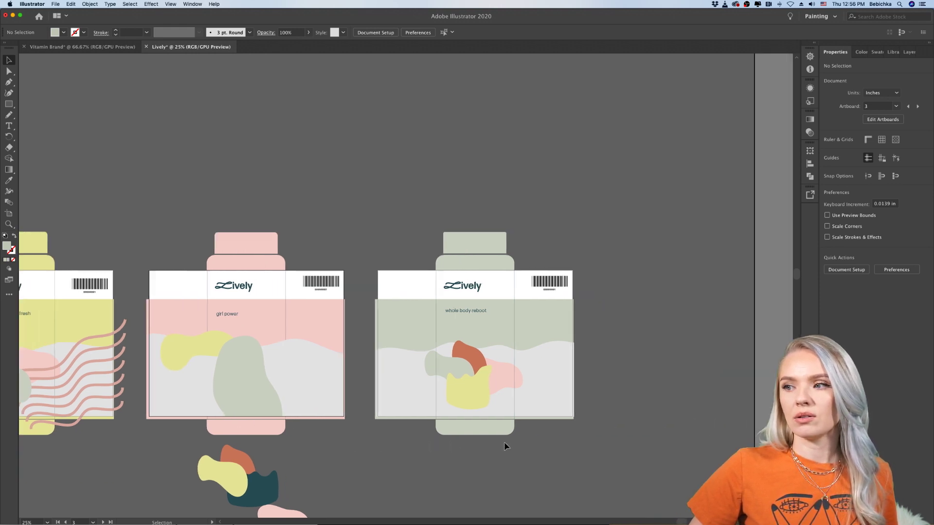
double_click(258, 385)
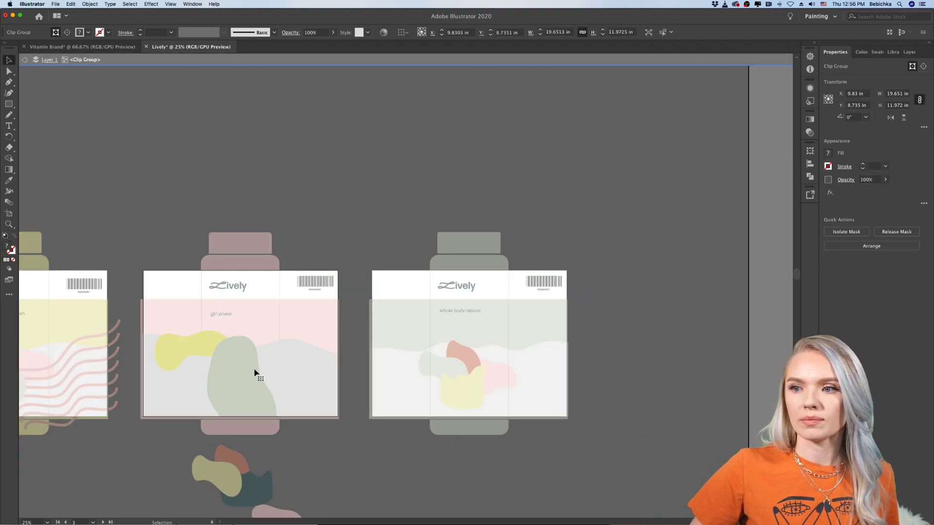
left_click(242, 388)
scroll(242, 388, "up", 2)
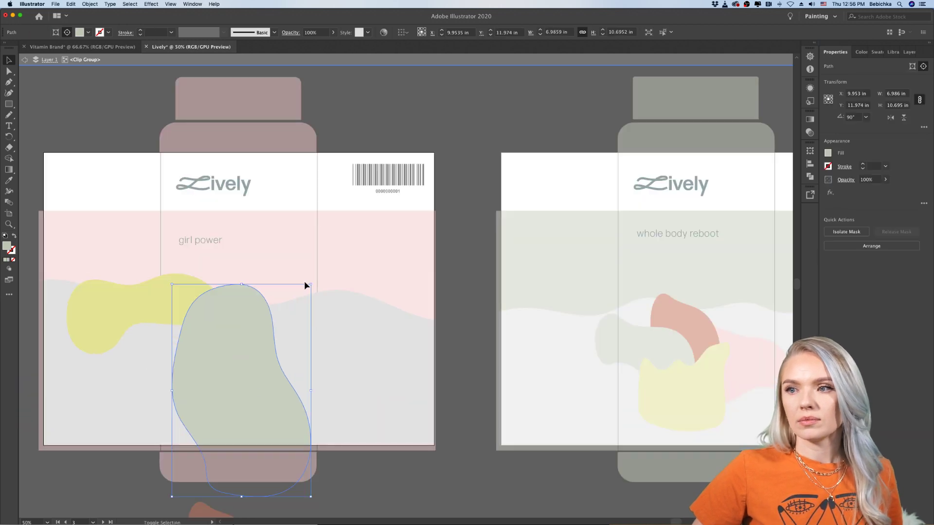
left_click_drag(304, 283, 337, 361)
left_click_drag(204, 371, 190, 352)
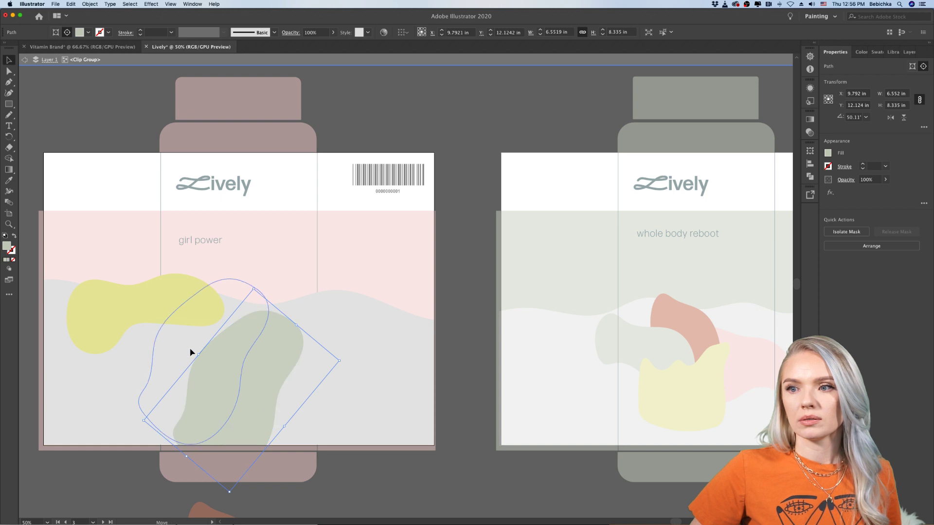
double_click(340, 471)
Isolate the "girl power" clipping group and bring its yellow shape in front of the sage shape
scroll(340, 472, "down", 3)
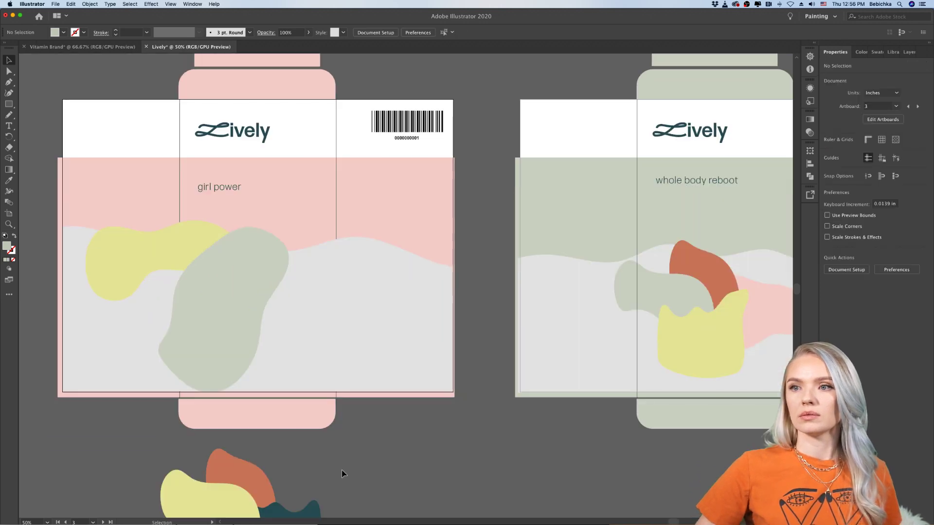
scroll(343, 473, "down", 2)
scroll(267, 355, "down", 1)
left_click(265, 349)
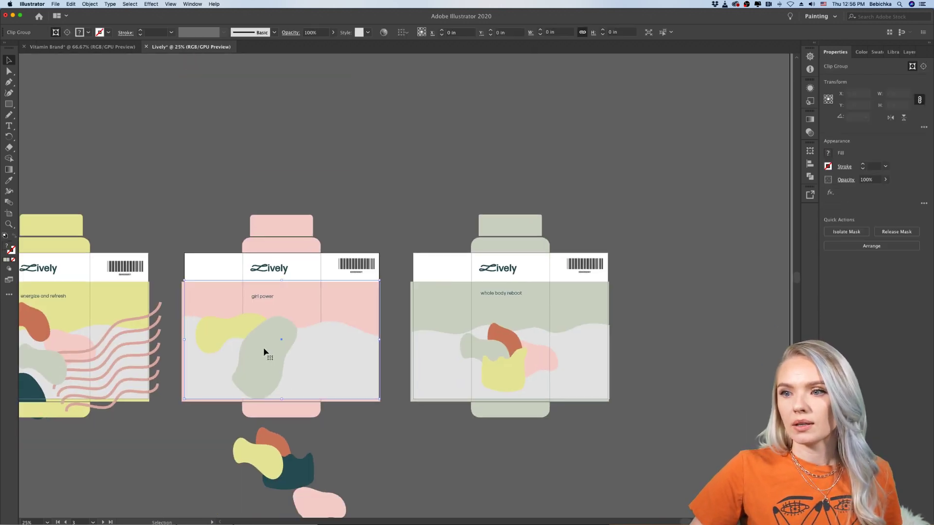
double_click(227, 324)
left_click(227, 325)
right_click(227, 327)
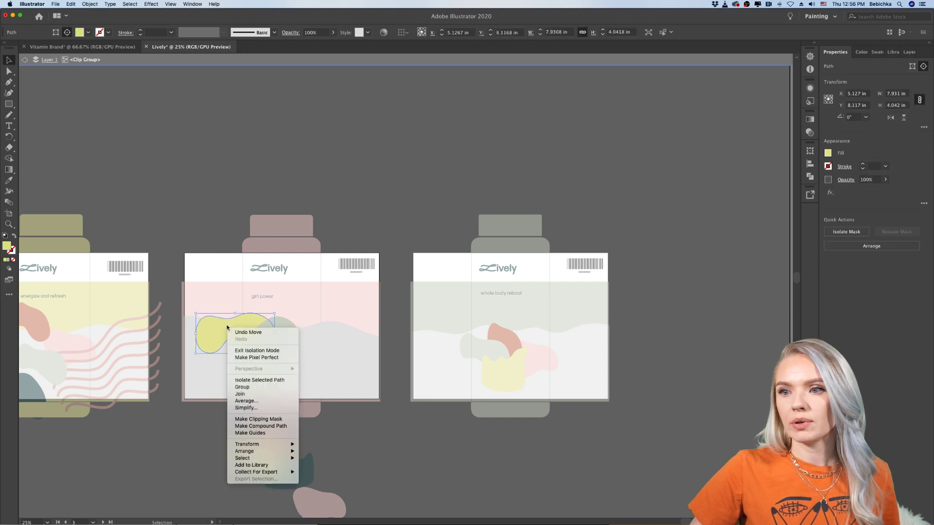
left_click(316, 452)
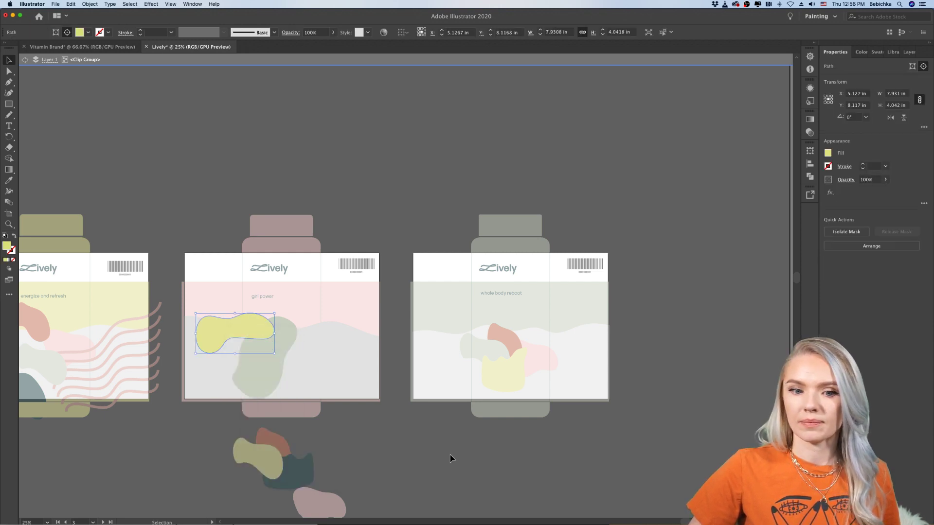
left_click(450, 458)
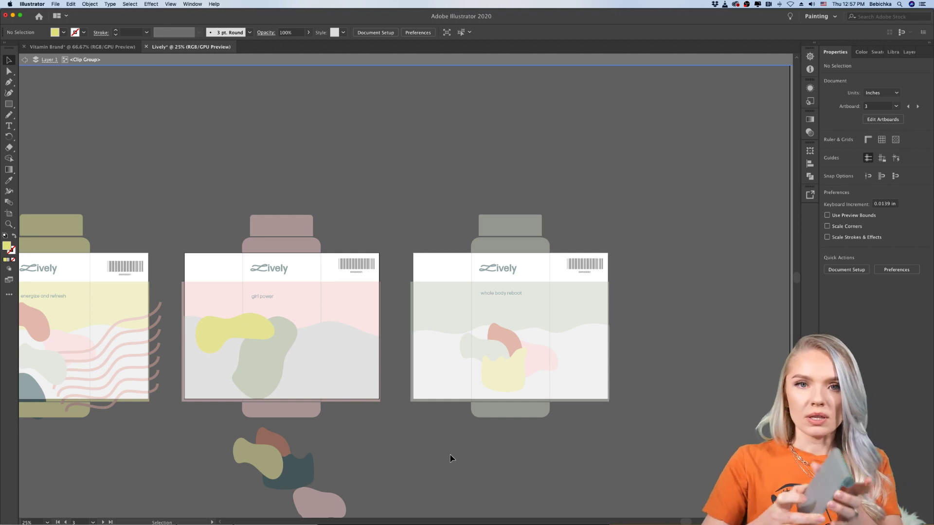
double_click(419, 449)
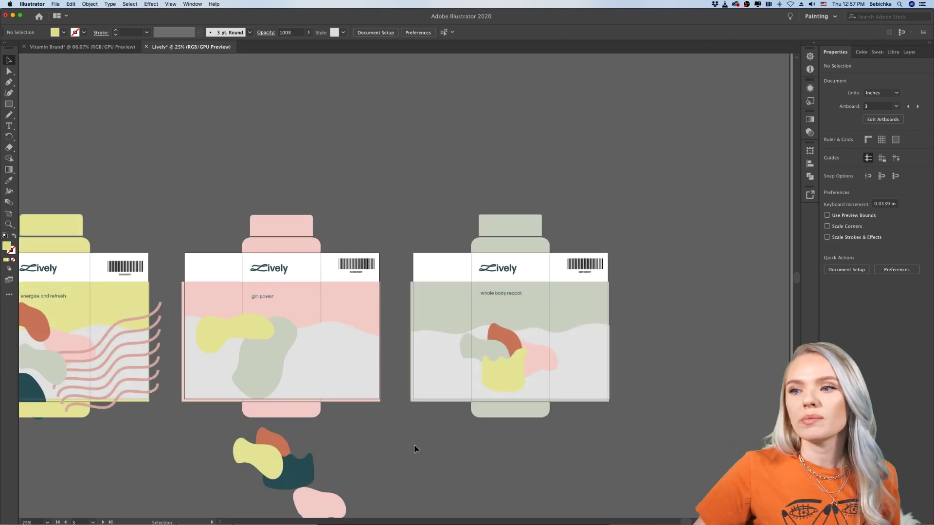
Move the rust shape from below the "girl power" label onto the label's grey area, beside the sage shape
scroll(416, 449, "down", 3)
scroll(416, 448, "left", 3)
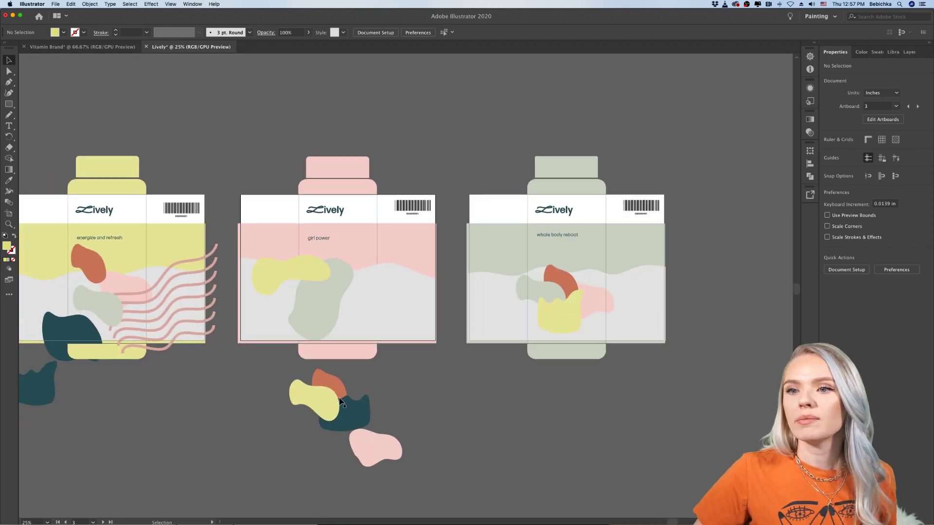
scroll(339, 402, "left", 3)
scroll(339, 399, "down", 1)
scroll(340, 398, "left", 5)
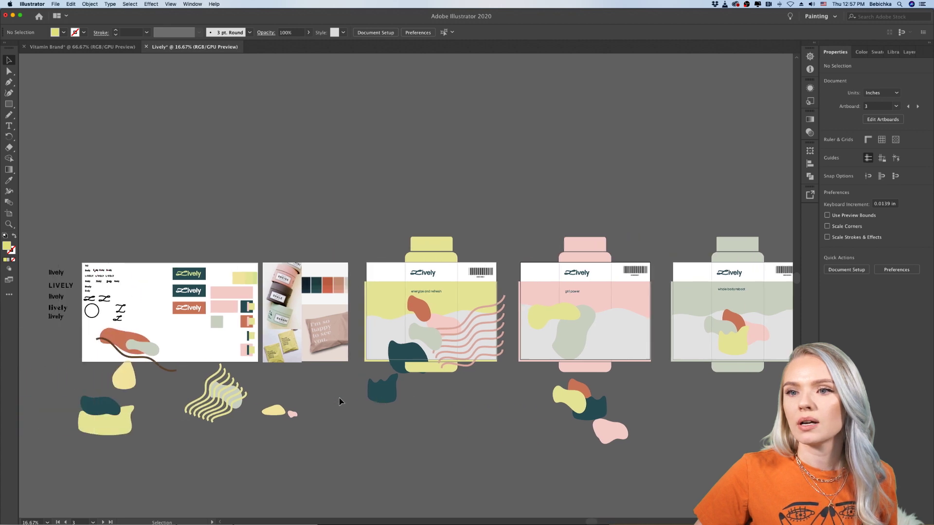
scroll(340, 398, "right", 5)
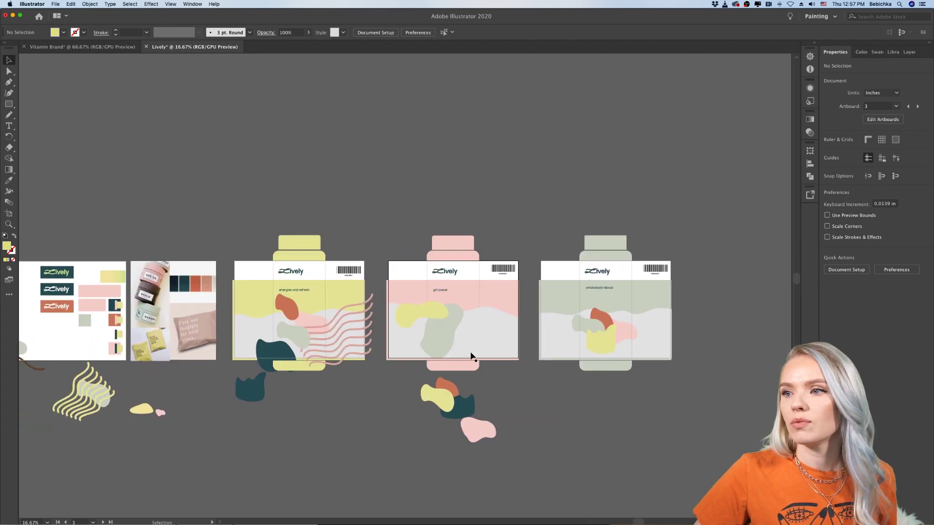
scroll(501, 335, "up", 3)
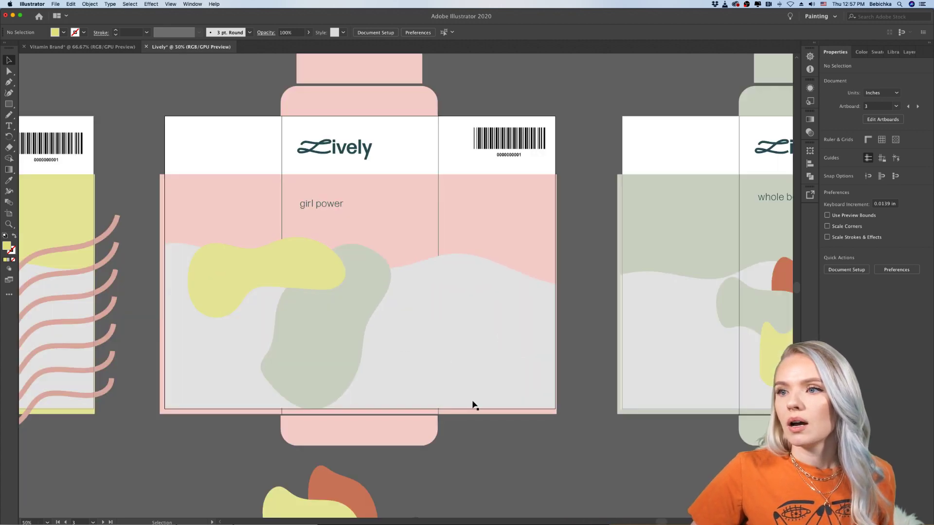
double_click(340, 481)
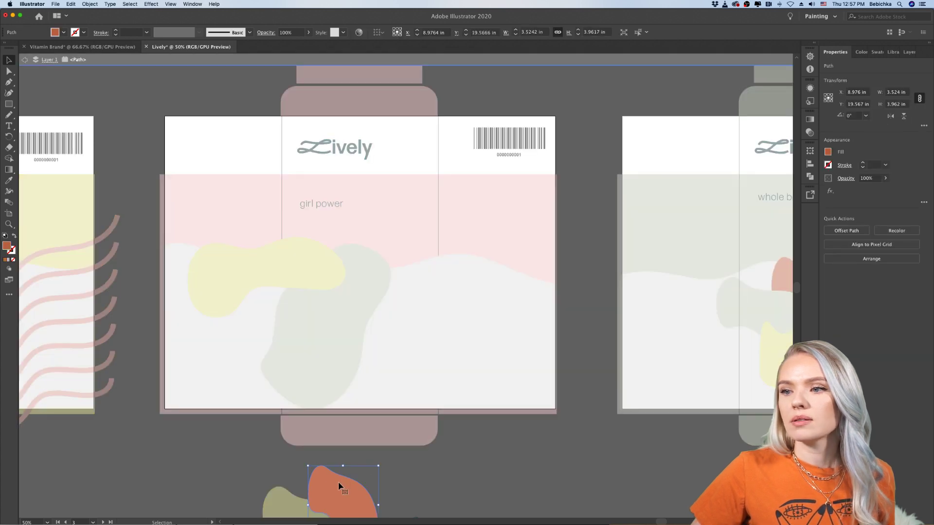
left_click_drag(374, 374, 392, 321)
left_click(460, 486)
double_click(475, 469)
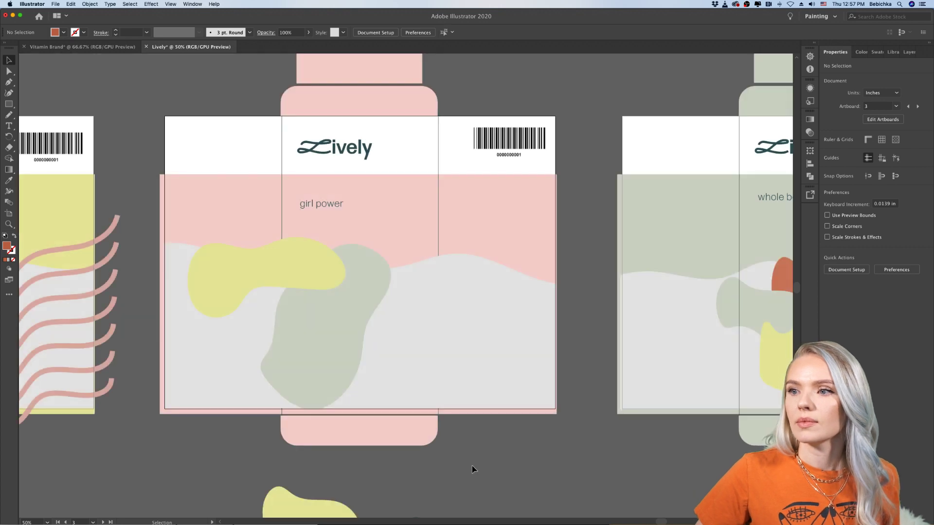
Send the "girl power" clipping group and the pink background rectangle to the back
left_click(419, 356)
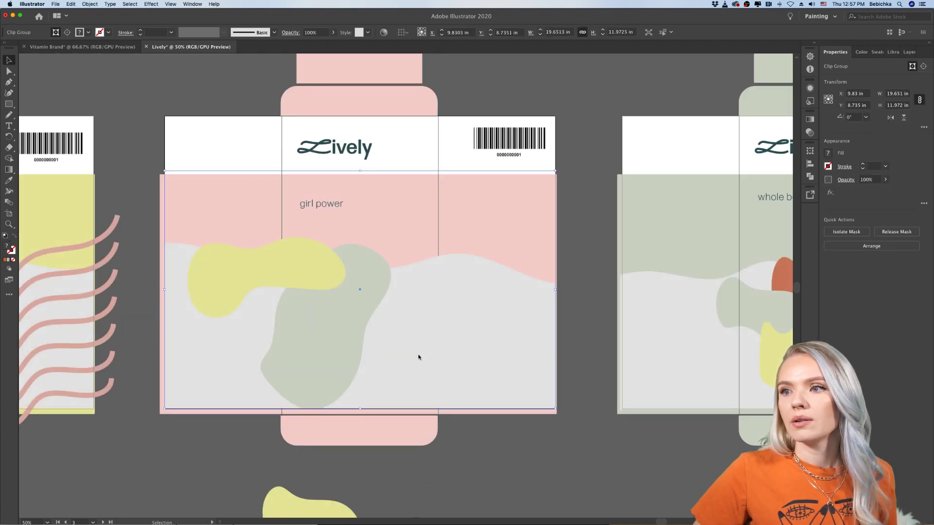
right_click(419, 358)
left_click(491, 197)
left_click(492, 200, "shift")
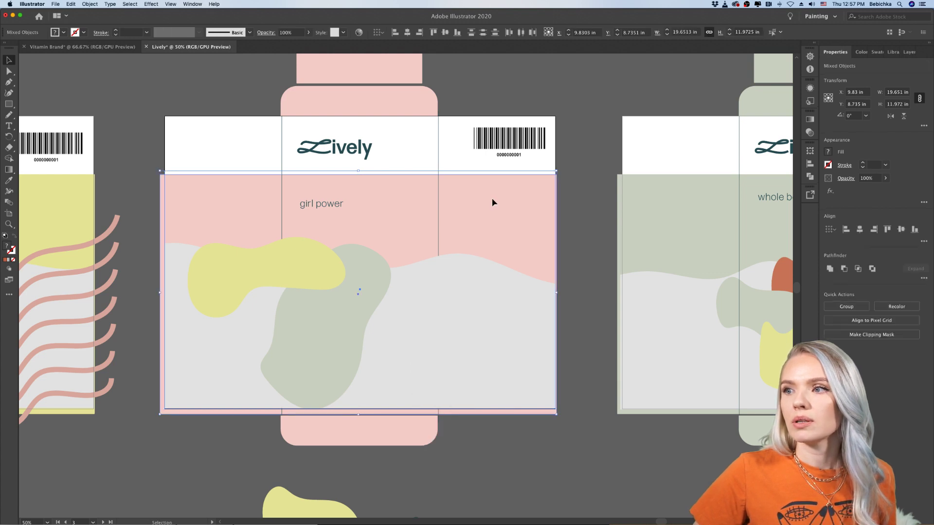
right_click(492, 200)
mouse_move(530, 284)
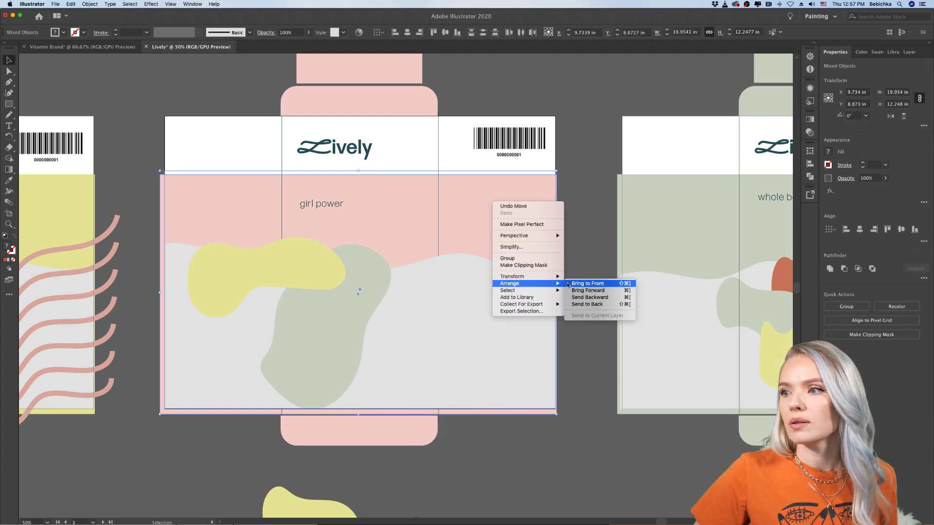
left_click(579, 305)
left_click(533, 442)
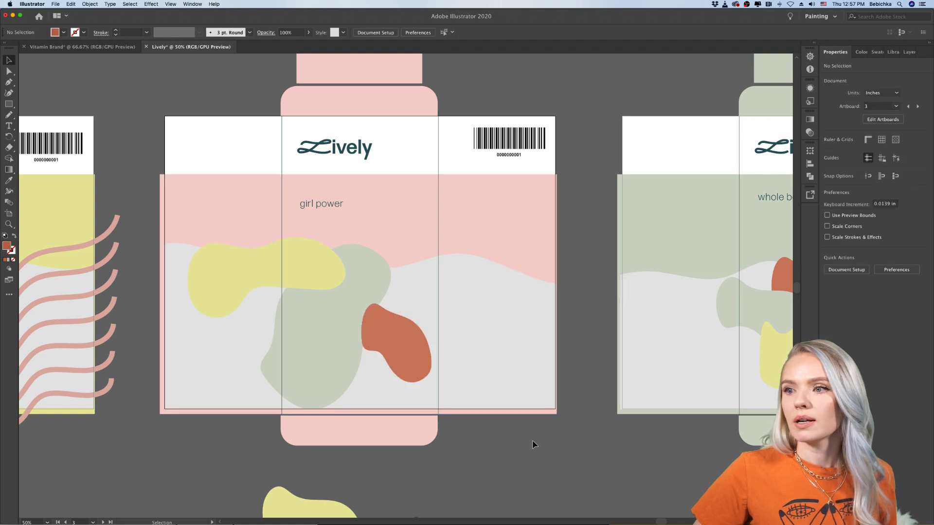
Move the rust shape down so it overlaps the sage shape and hangs over the "girl power" label's bottom edge
left_click(383, 326)
left_click_drag(384, 326, 363, 365)
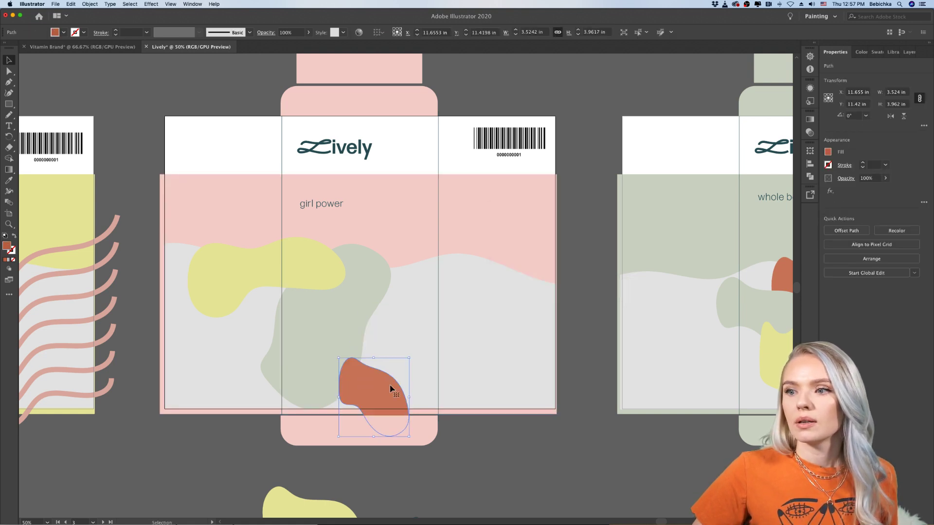
left_click(456, 431)
Compare the "whole body reboot" label's artwork with the "girl power" label
key("super+minus")
key("super+minus")
scroll(457, 429, "right", 5)
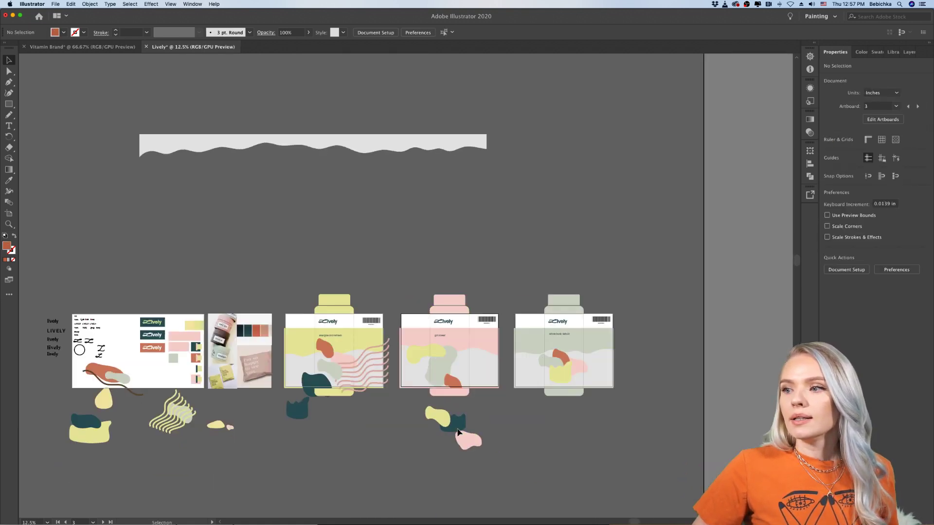
scroll(476, 397, "up", 5)
scroll(475, 394, "right", 10)
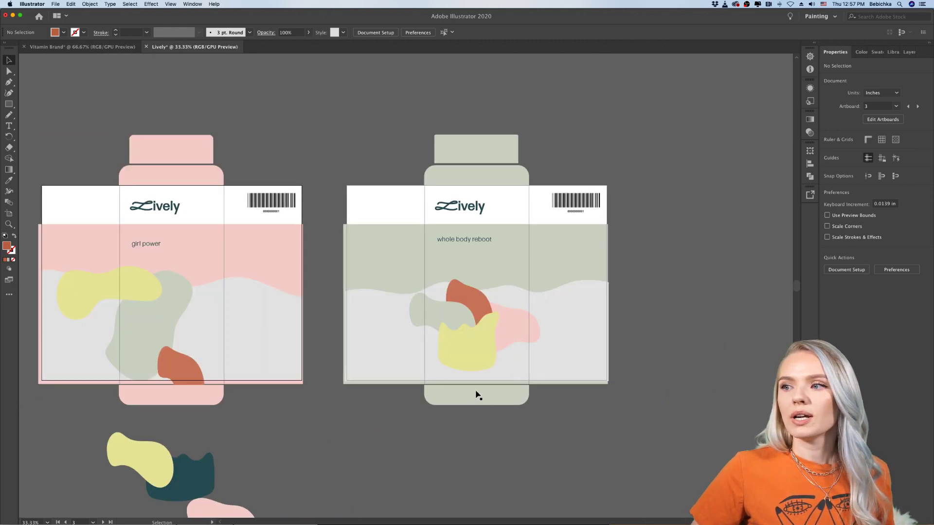
scroll(501, 384, "up", 3)
scroll(503, 377, "up", 3)
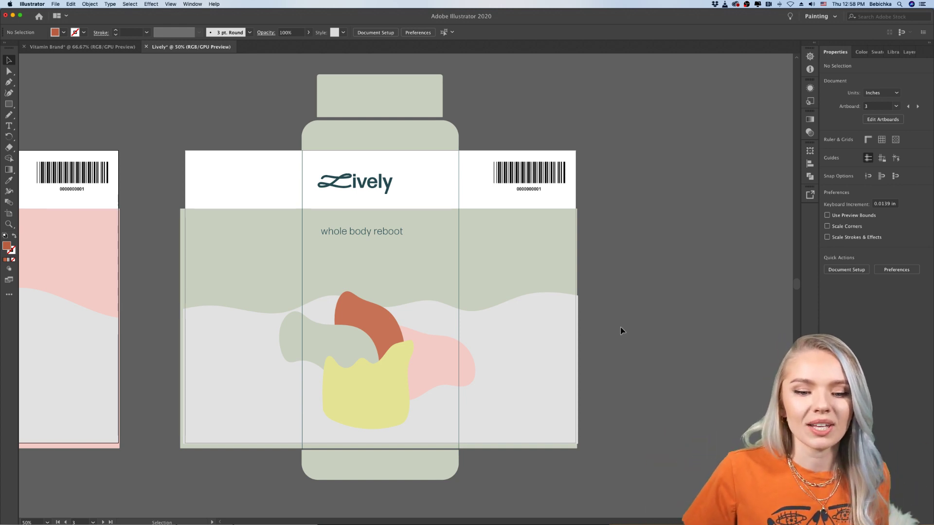
scroll(632, 301, "down", 3)
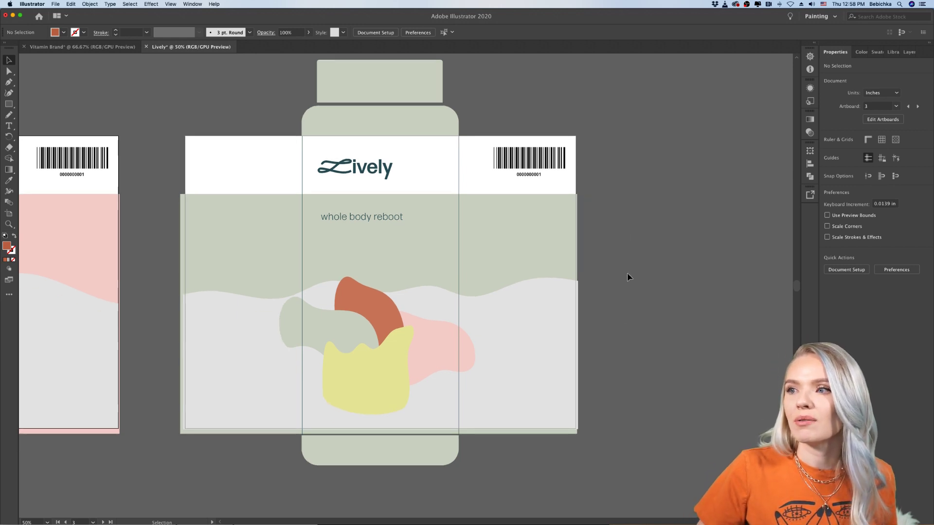
scroll(591, 209, "left", 15)
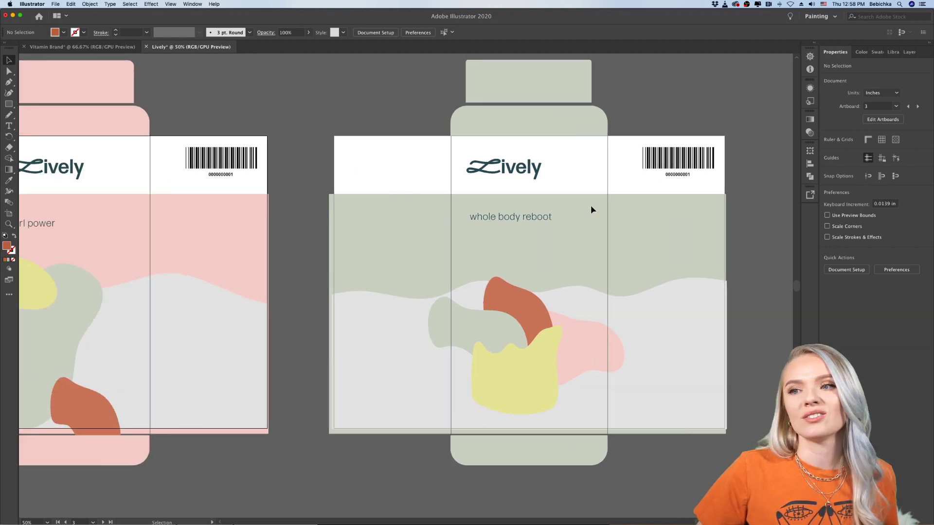
scroll(591, 210, "right", 5)
key("super+minus")
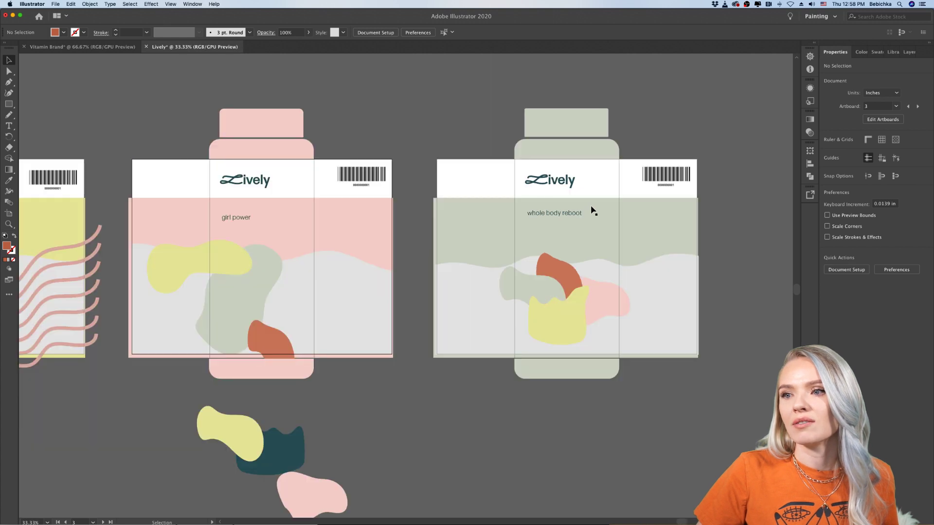
Move the dark teal shape below the "girl power" label away from the yellow and pink shapes and copy it
left_click(287, 447)
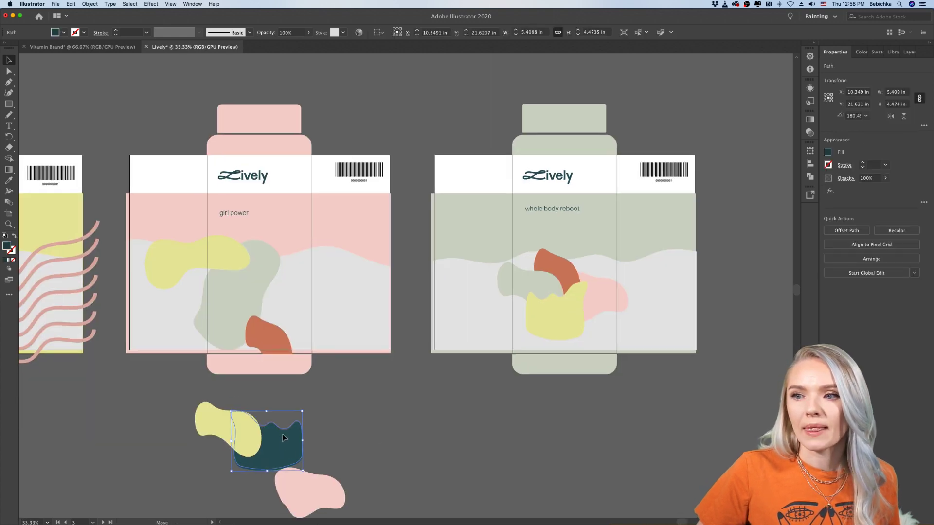
left_click_drag(286, 454, 373, 417)
key("a")
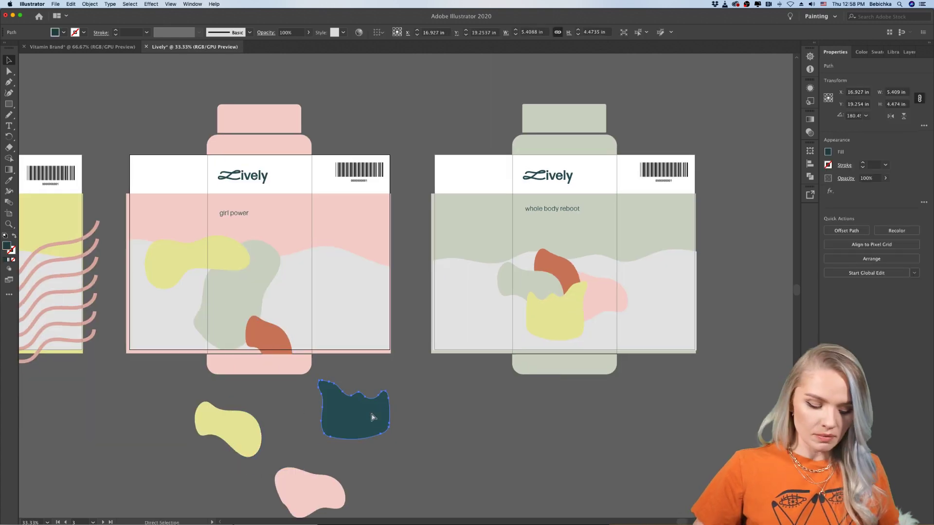
key("v")
Paste the dark teal shape into the isolated "girl power" clipping group and place it across the bottom edge, beside the sage shape
double_click(293, 305)
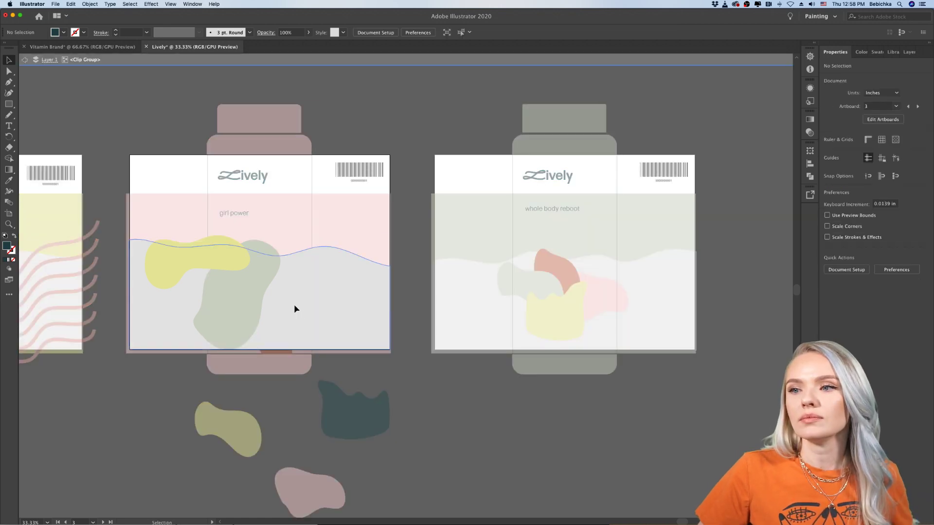
left_click(395, 316)
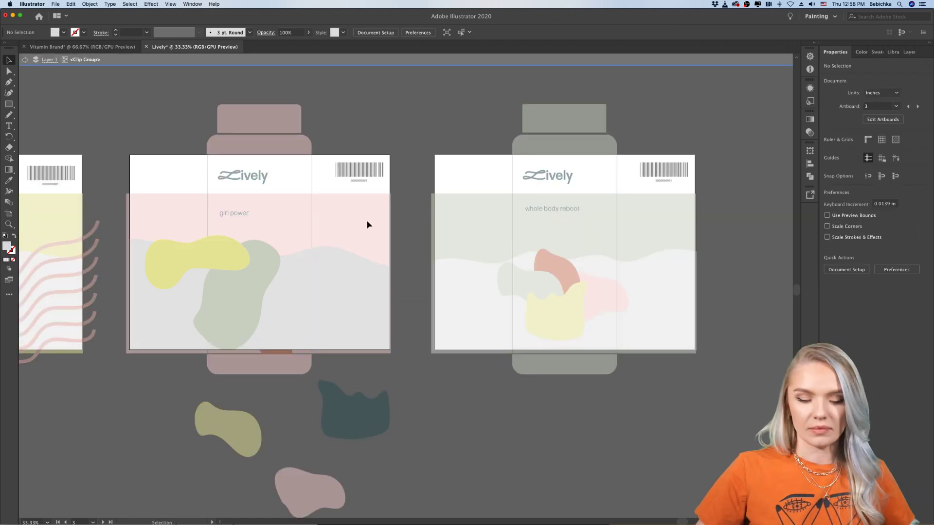
key("super+v")
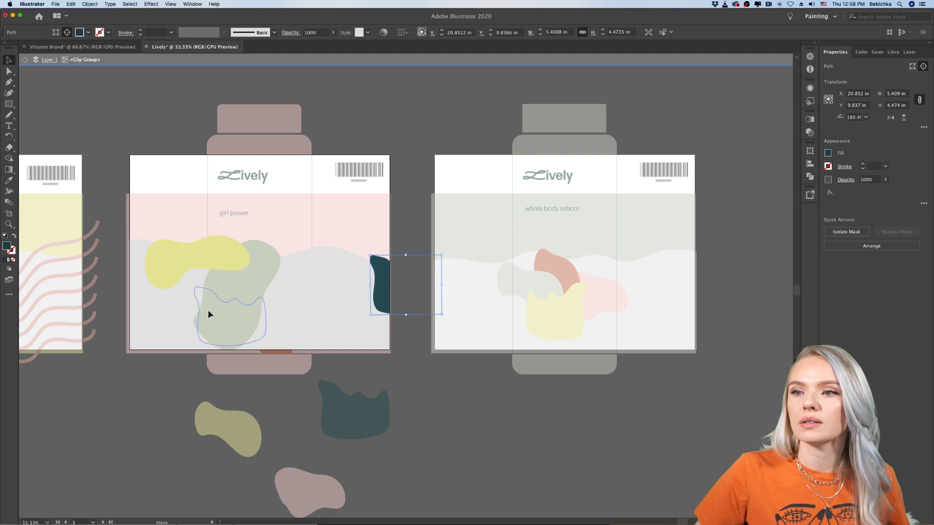
left_click_drag(208, 313, 246, 346)
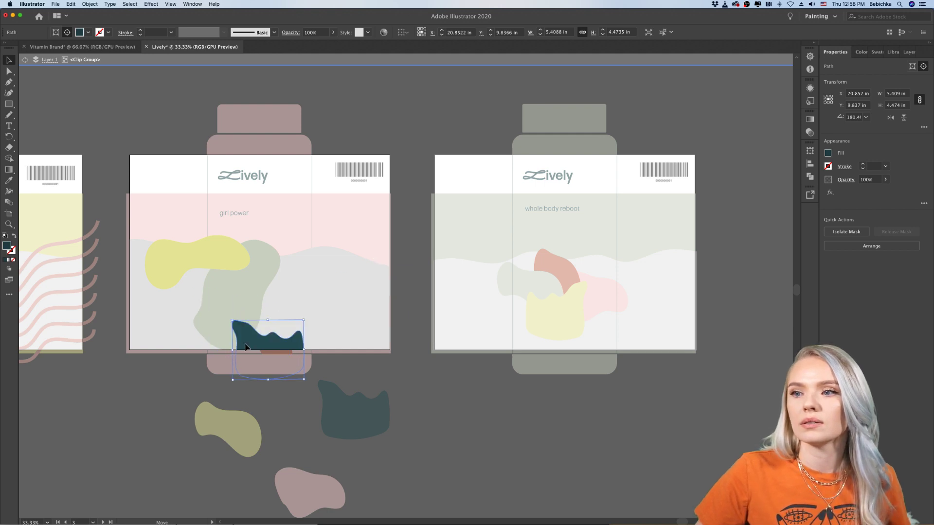
Leave the isolated clipping group and move the rust shape up beside the yellow shape on the "girl power" label
double_click(346, 379)
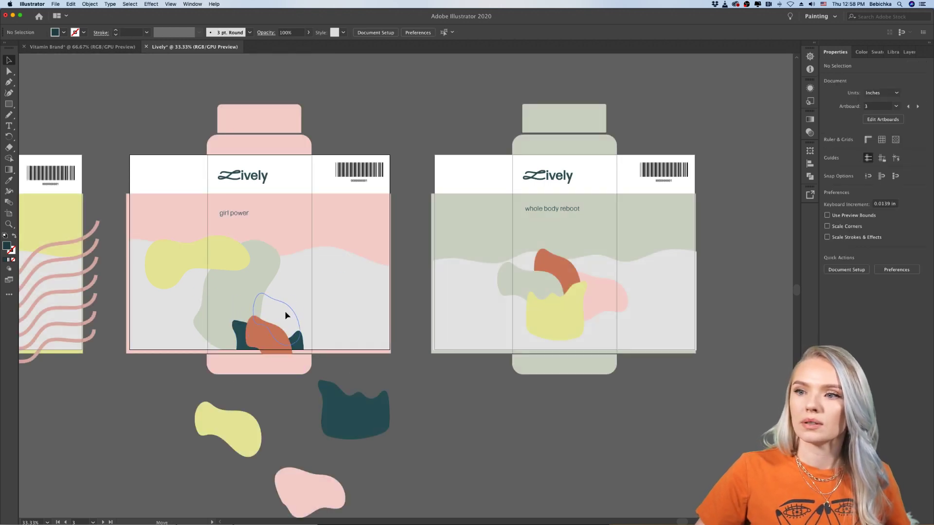
left_click_drag(285, 312, 294, 265)
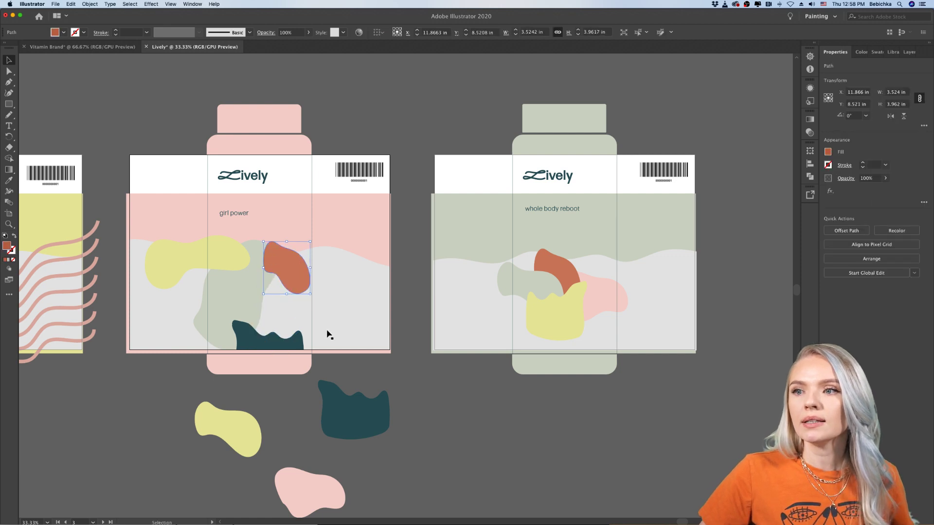
left_click(261, 345)
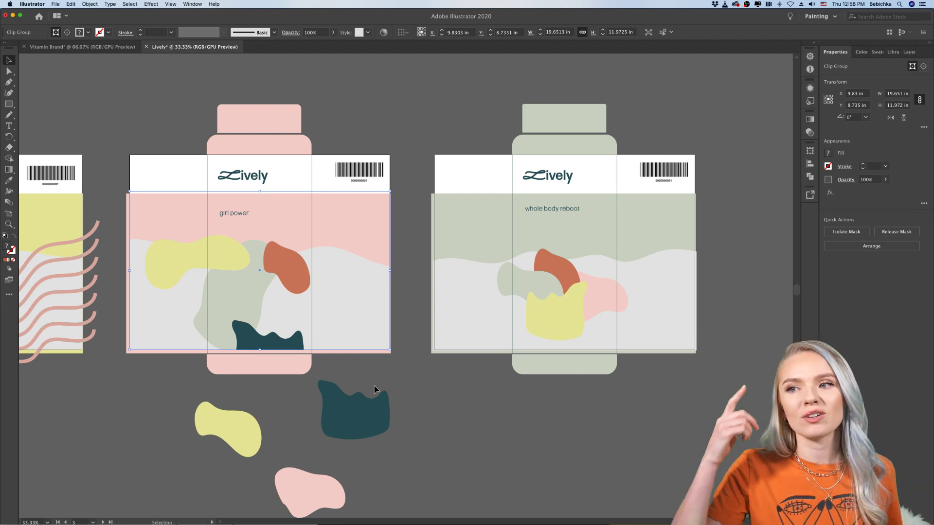
left_click(401, 378)
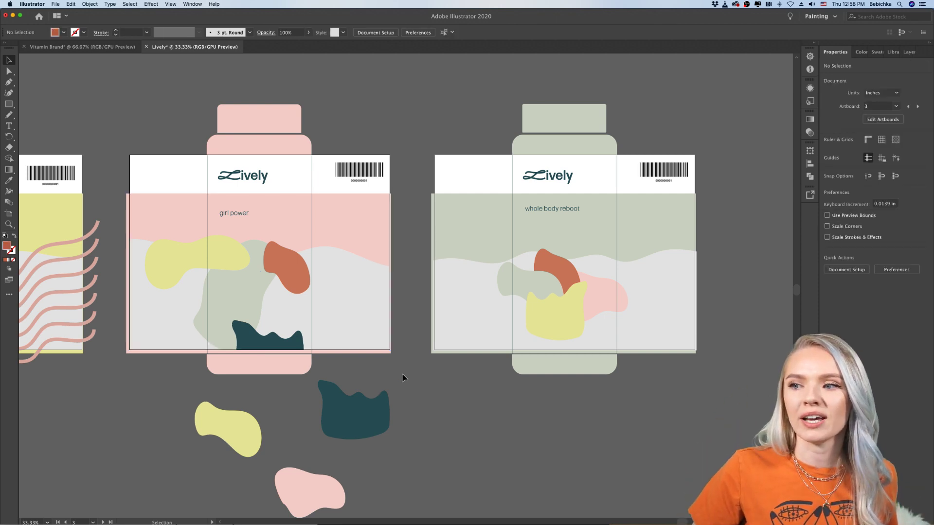
Trim the pink background rectangle of the "girl power" label so its bottom and side edges align with the artboard
left_click(377, 351)
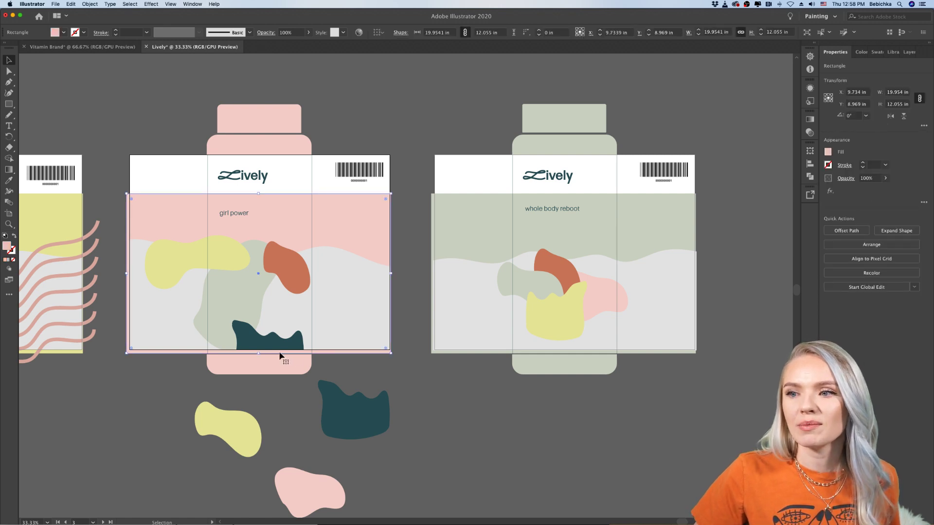
left_click_drag(259, 355, 259, 351)
left_click_drag(391, 272, 391, 272)
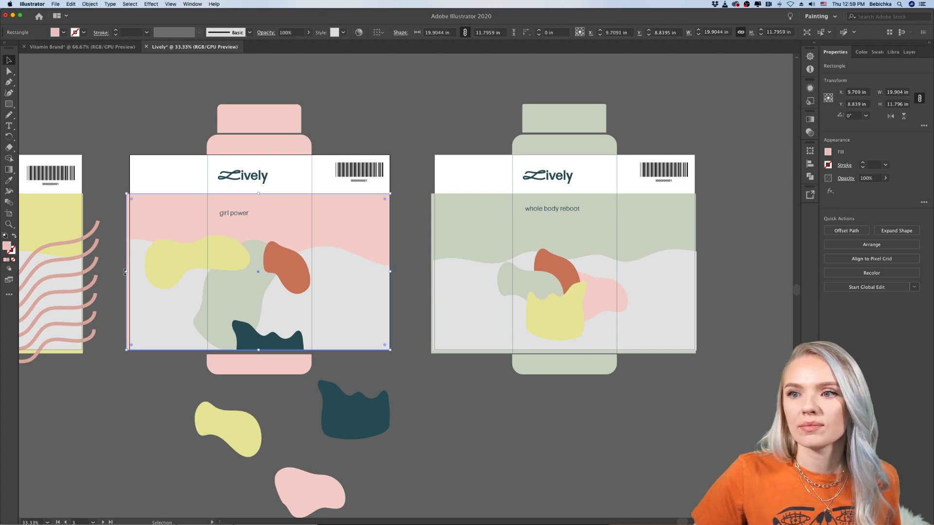
left_click_drag(125, 272, 130, 272)
left_click(422, 424)
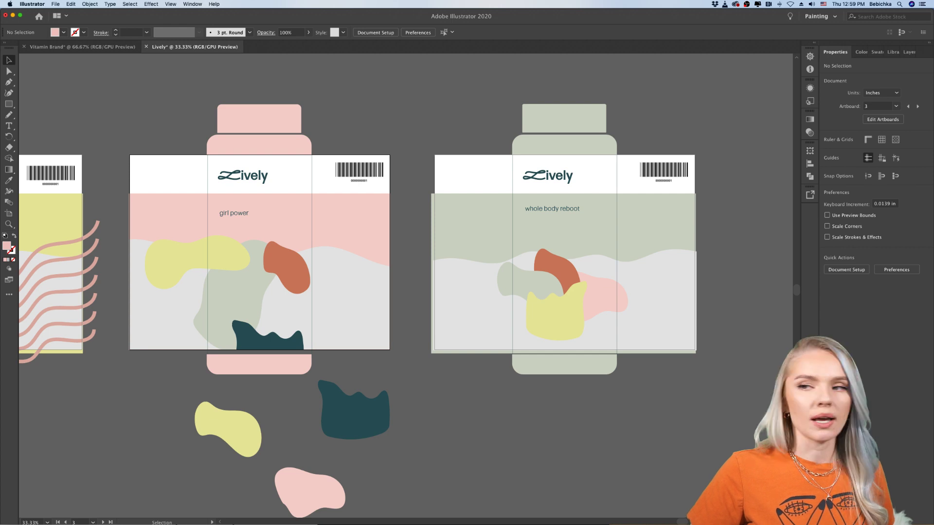
mouse_move(599, 515)
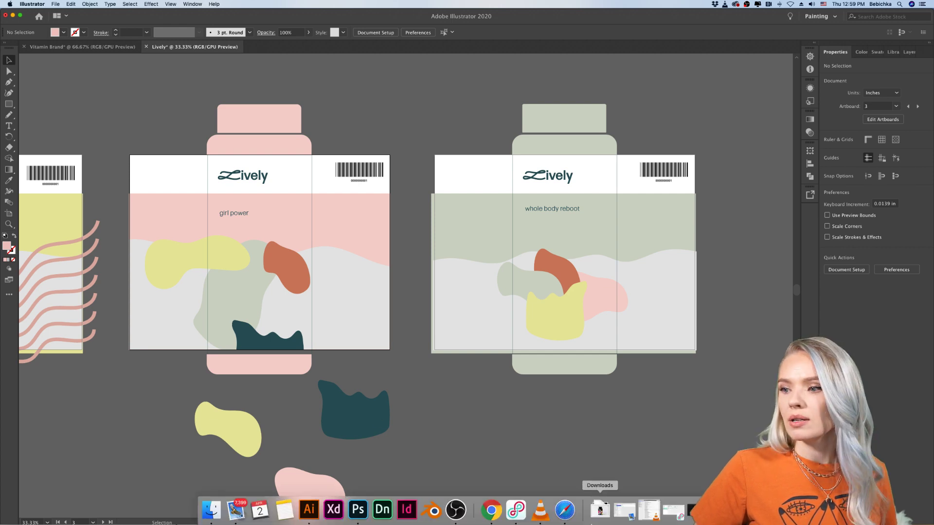
left_click(517, 509)
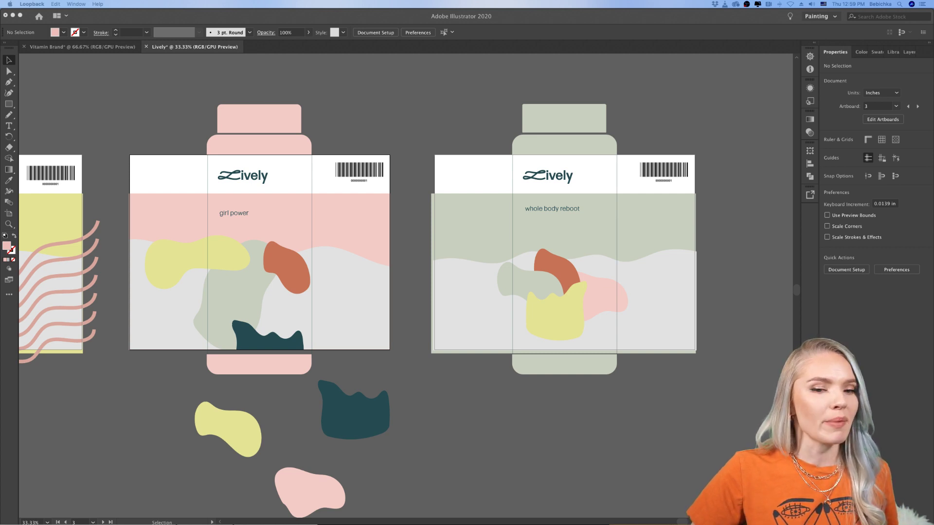
left_click(451, 377)
Copy the pale yellow drop-shaped blob below the logo exploration artboard for use on the "girl power" label
scroll(451, 379, "left", 5)
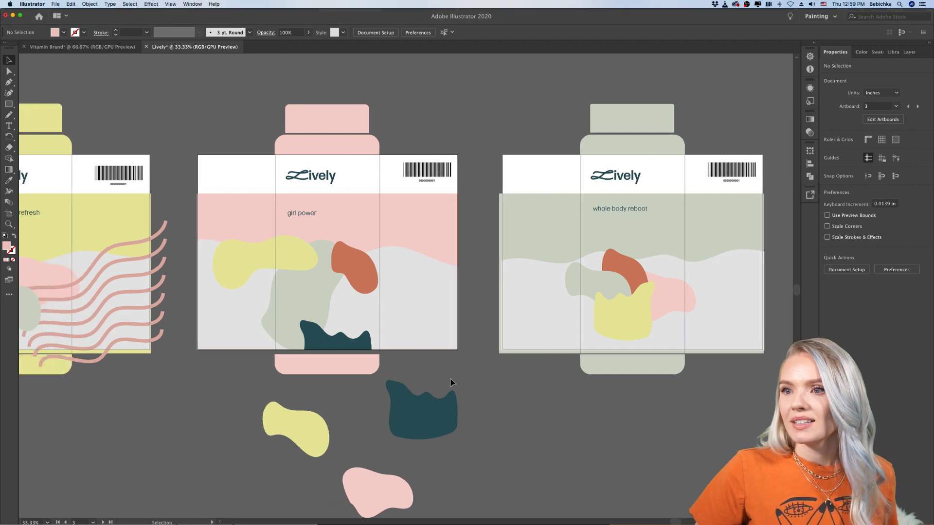
scroll(451, 382, "down", 5)
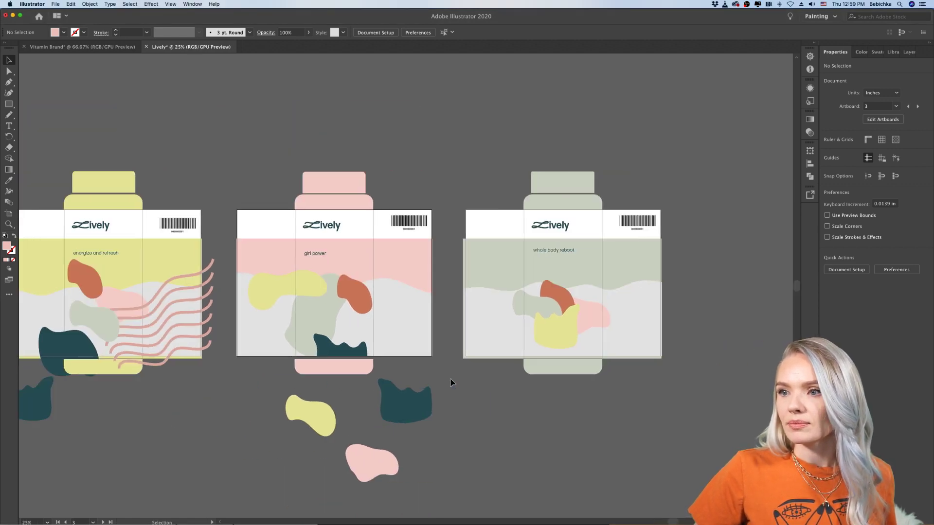
scroll(371, 386, "left", 5)
scroll(370, 386, "up", 2)
scroll(371, 387, "left", 10)
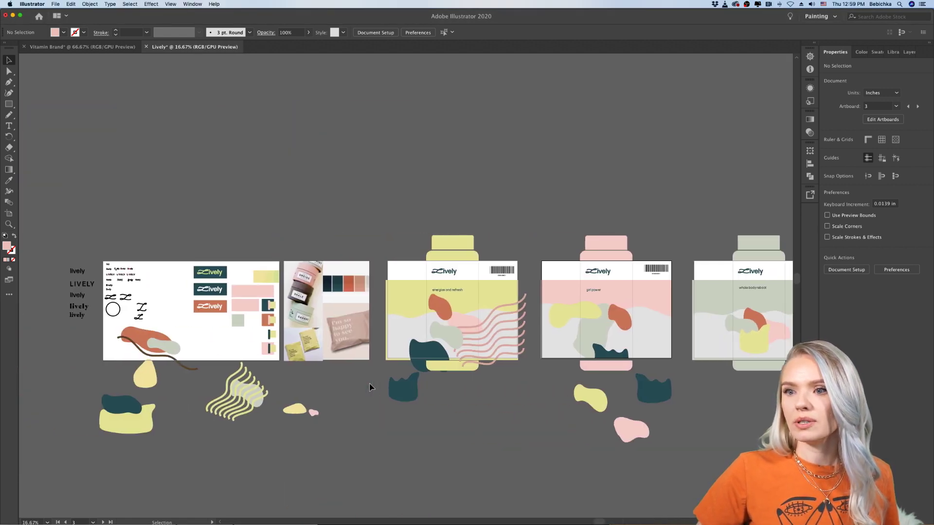
scroll(199, 320, "up", 3)
scroll(281, 393, "down", 3)
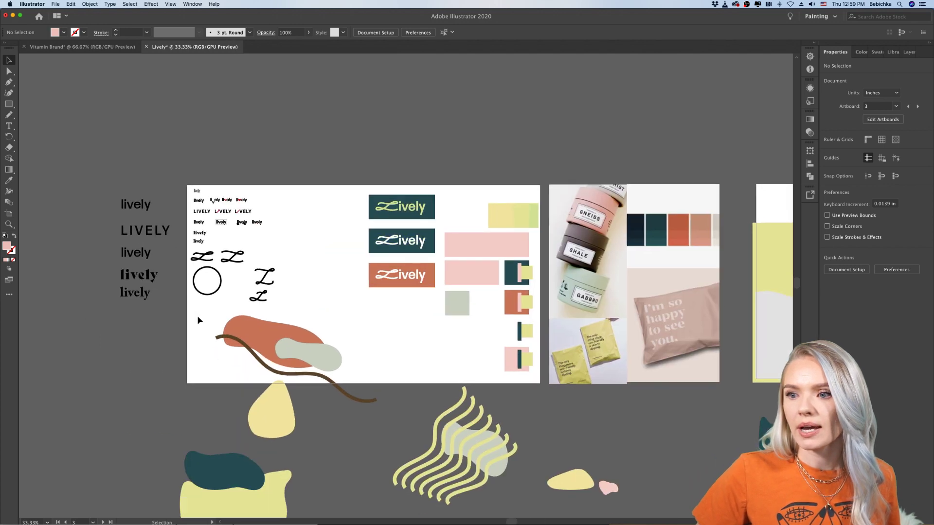
left_click(281, 393)
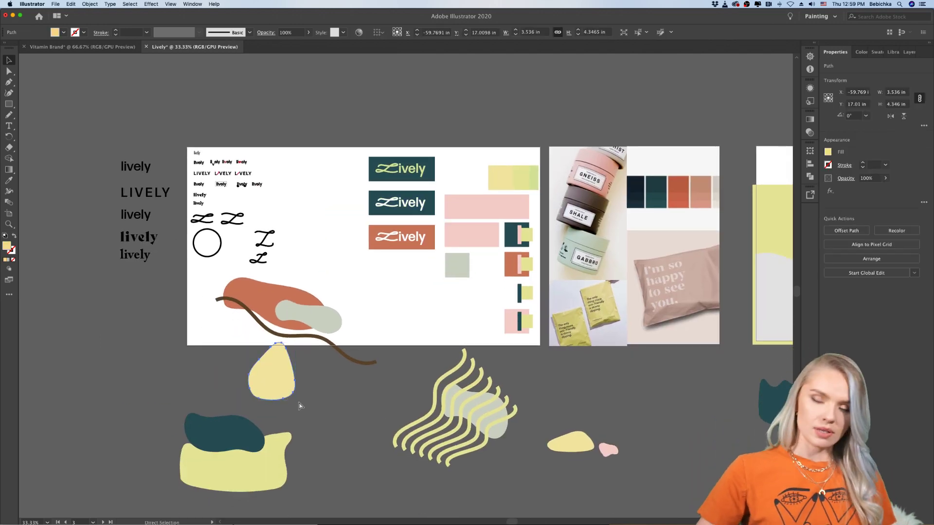
scroll(381, 421, "right", 12)
scroll(382, 420, "right", 15)
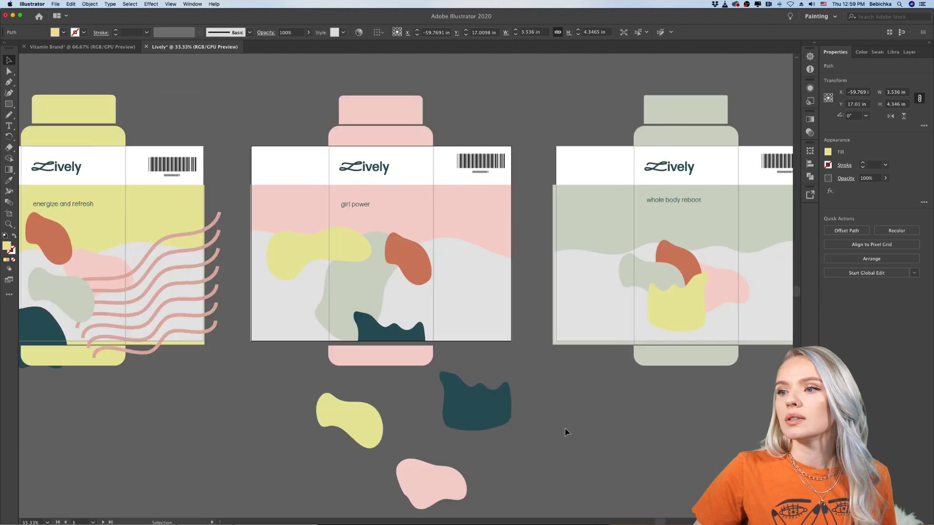
Paste the pale yellow drop shape onto the "girl power" label and place it between the sage, rust and dark teal shapes
left_click(475, 363)
key("super+v")
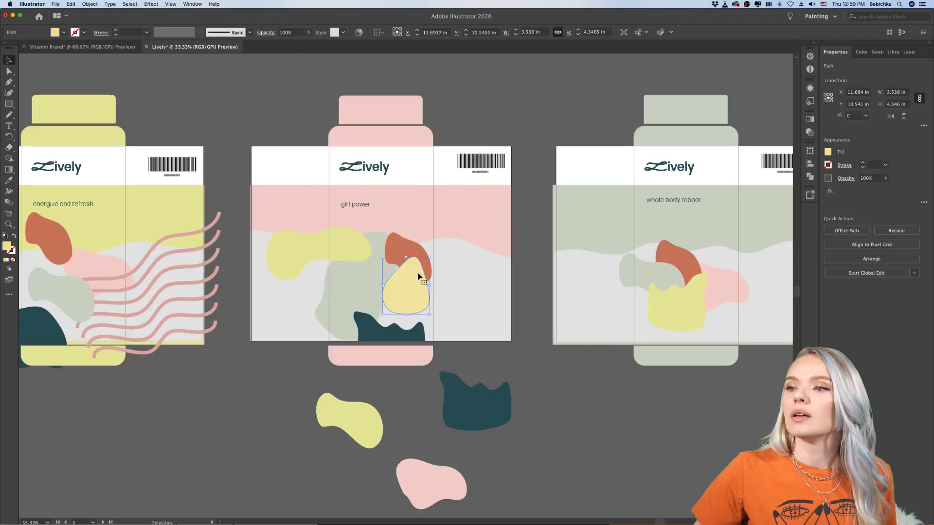
left_click_drag(404, 288, 382, 288)
left_click(506, 378)
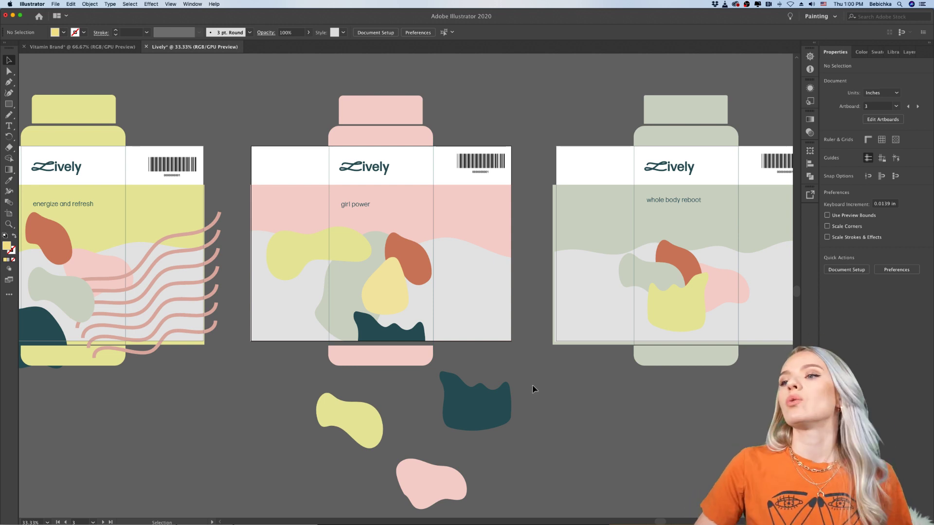
scroll(534, 388, "left", 3)
scroll(543, 384, "down", 3)
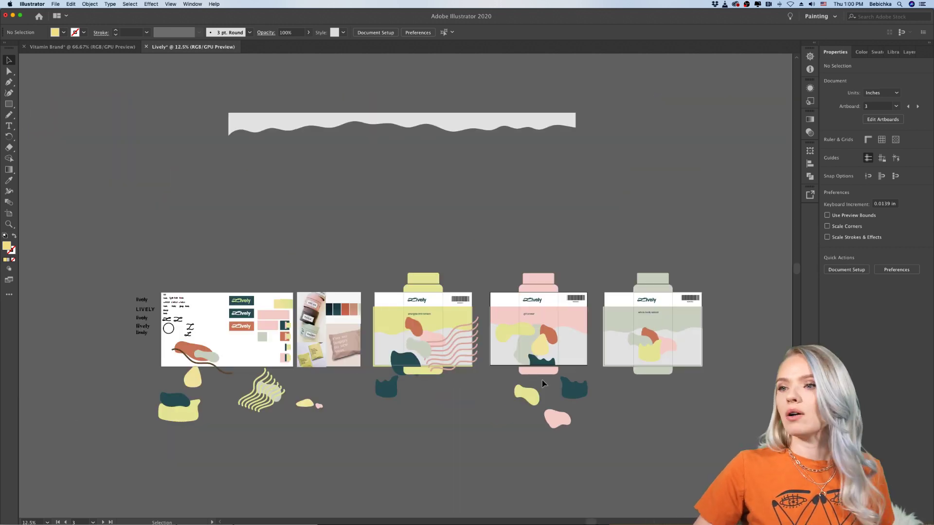
scroll(540, 382, "right", 5)
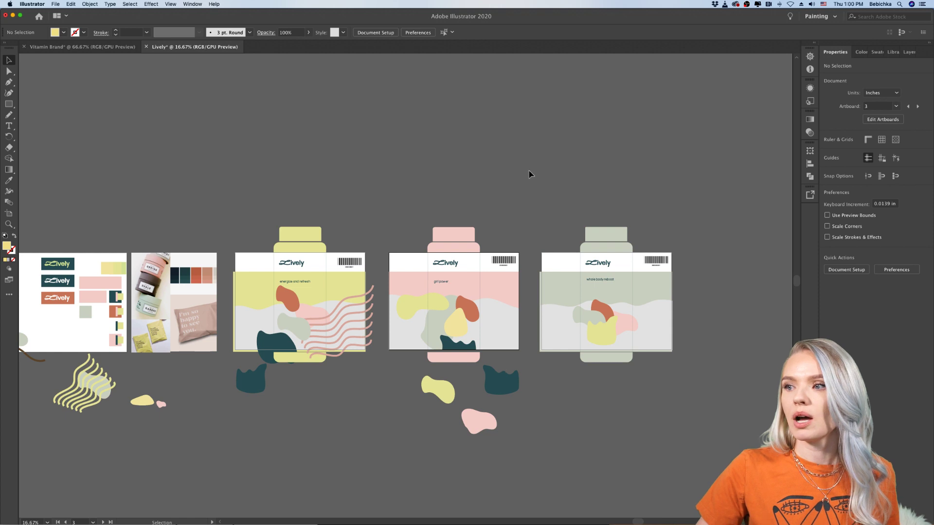
left_click_drag(523, 201, 693, 351)
left_click(694, 351)
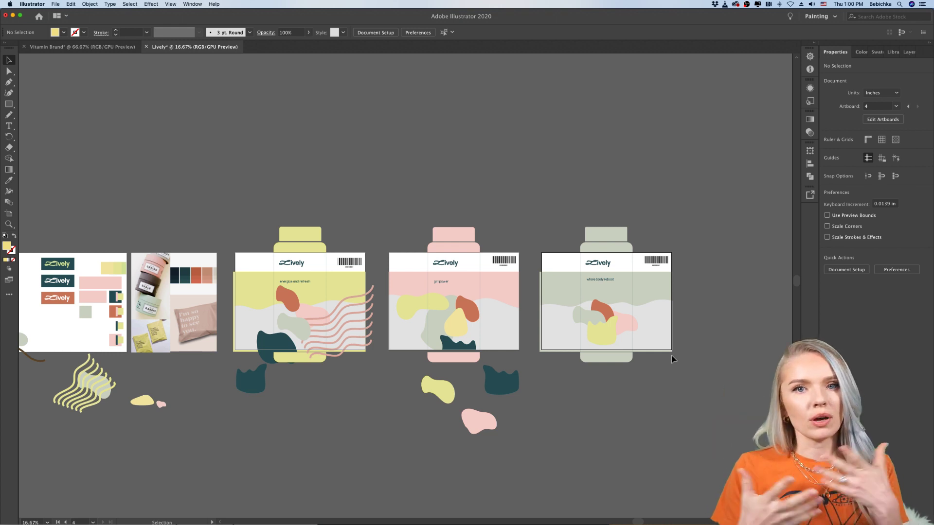
scroll(685, 334, "up", 3)
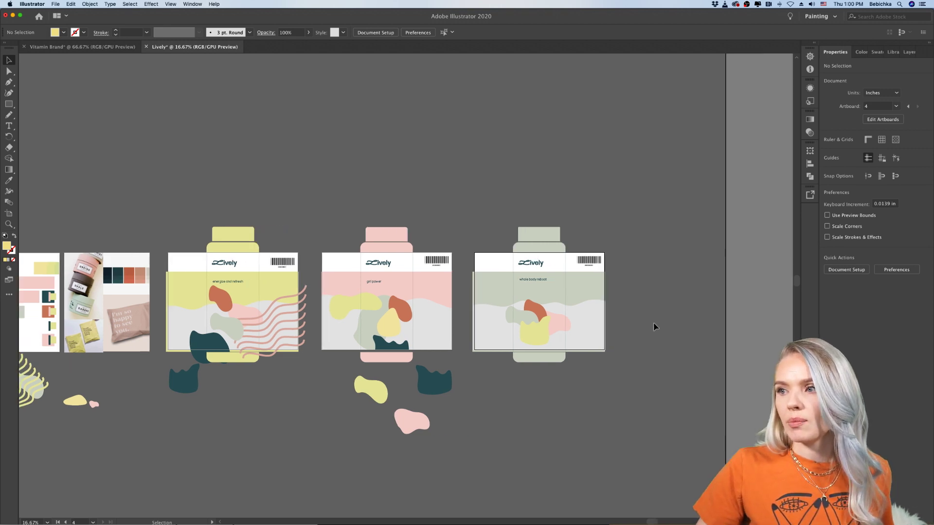
scroll(619, 305, "left", 3)
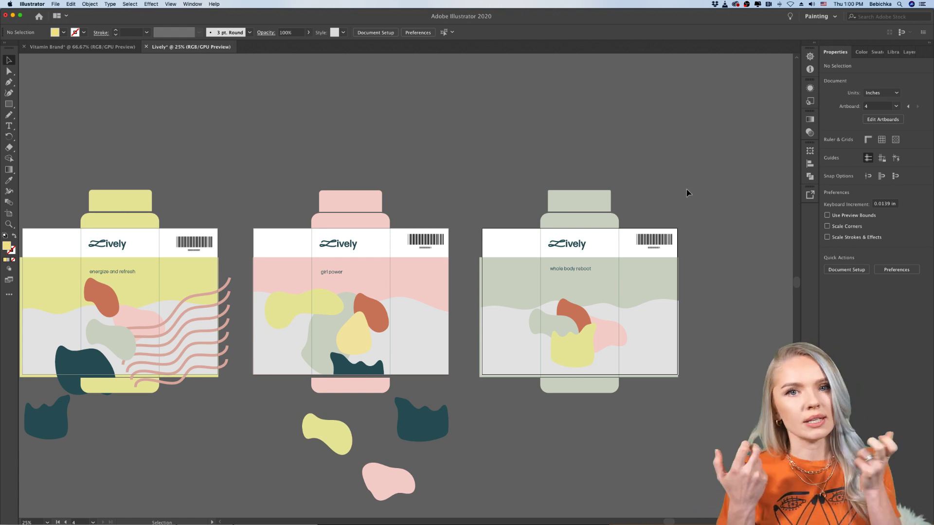
left_click(348, 208)
left_click(393, 204)
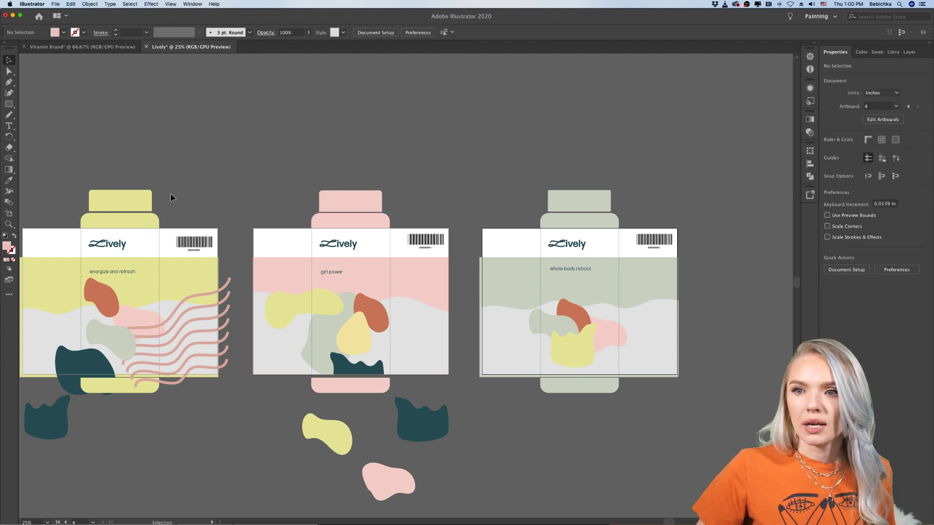
scroll(171, 194, "left", 3)
left_click(185, 200)
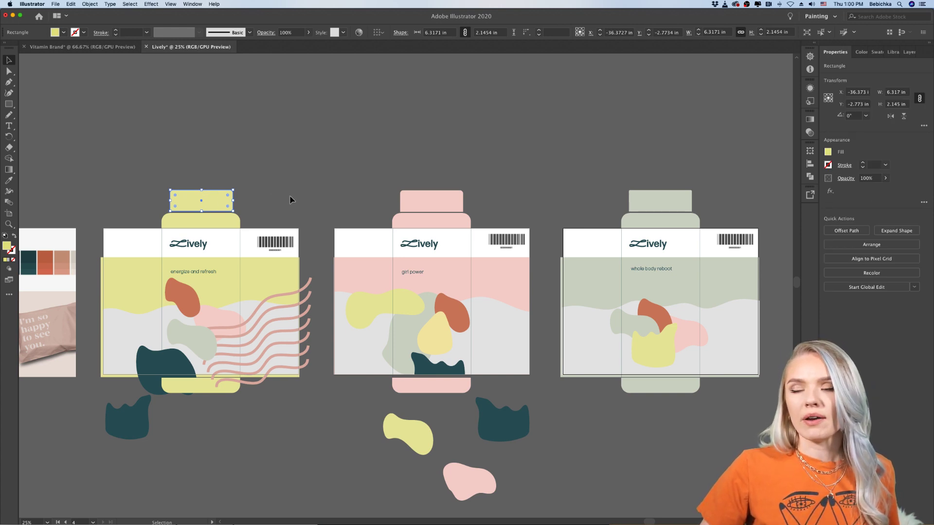
scroll(289, 199, "down", 3)
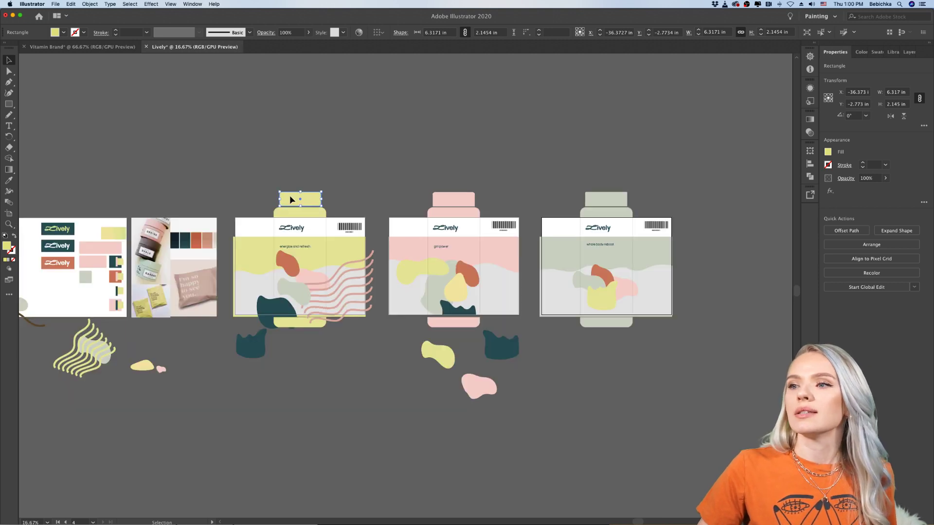
scroll(290, 199, "up", 3)
scroll(289, 199, "down", 1)
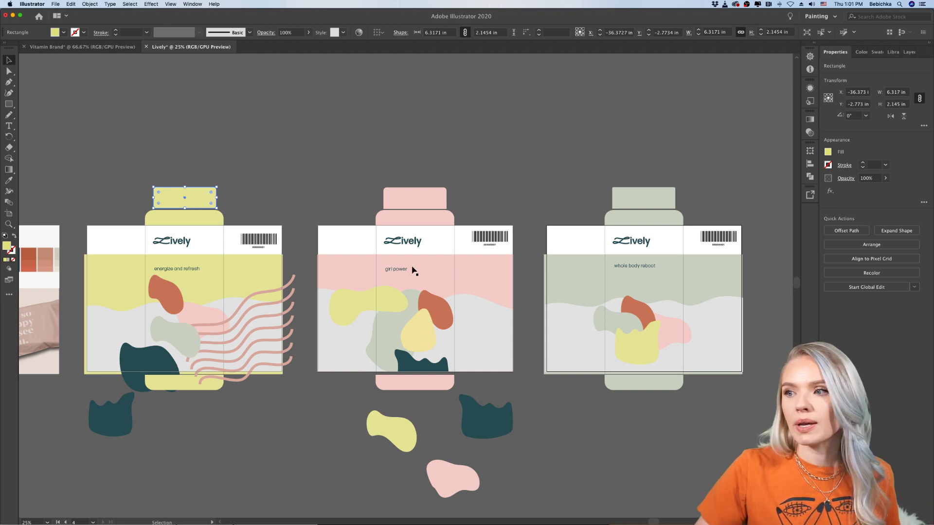
Trim the left and bottom edges of the green background on the "whole body reboot" label to the artboard, about 19.72 × 11.81 in
left_click(564, 302)
scroll(576, 307, "up", 3)
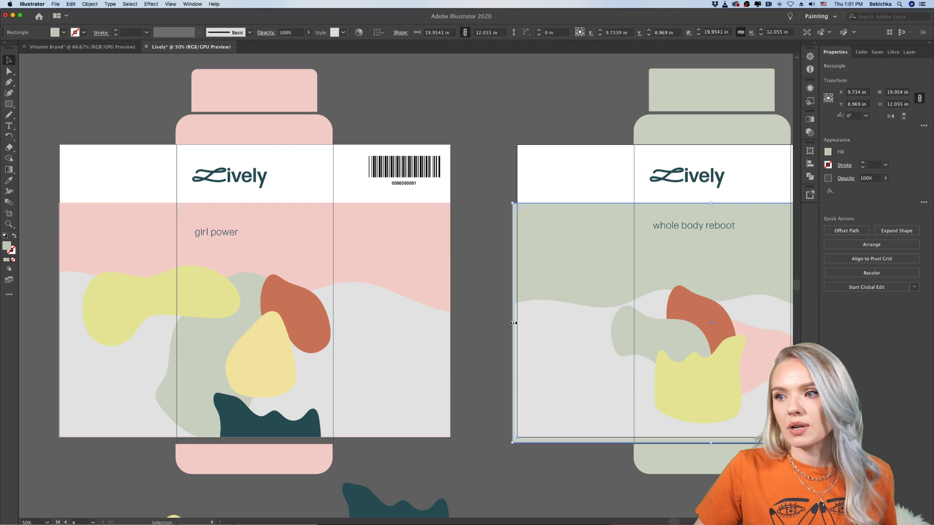
left_click_drag(514, 324, 518, 323)
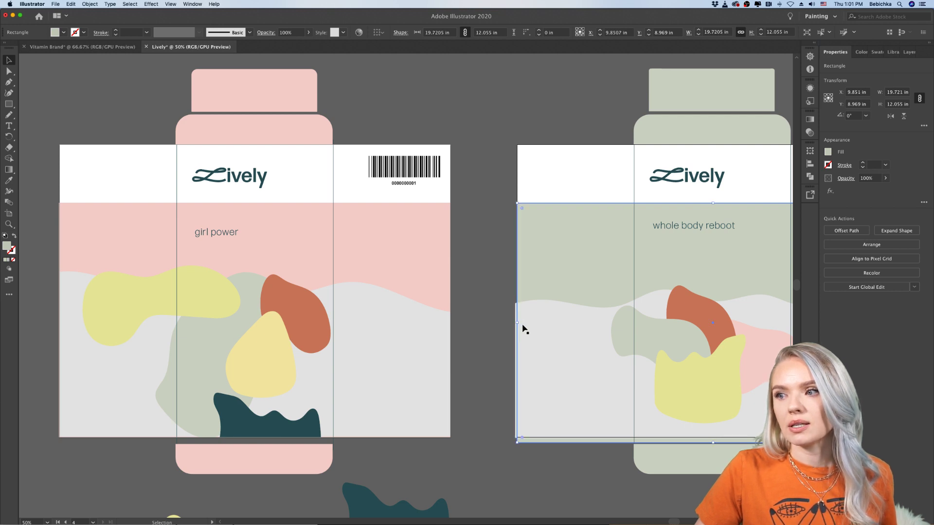
scroll(523, 328, "down", 3)
scroll(521, 323, "up", 4)
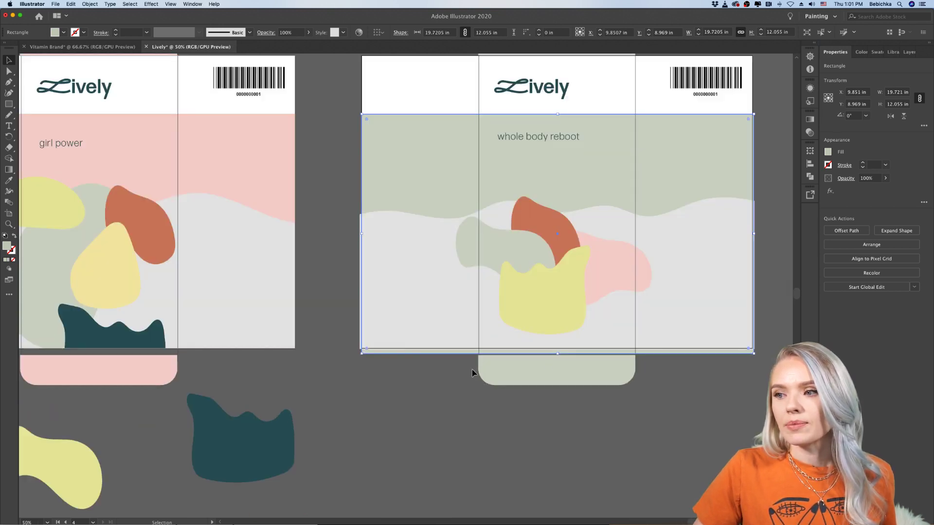
left_click_drag(558, 354, 559, 349)
left_click(419, 378)
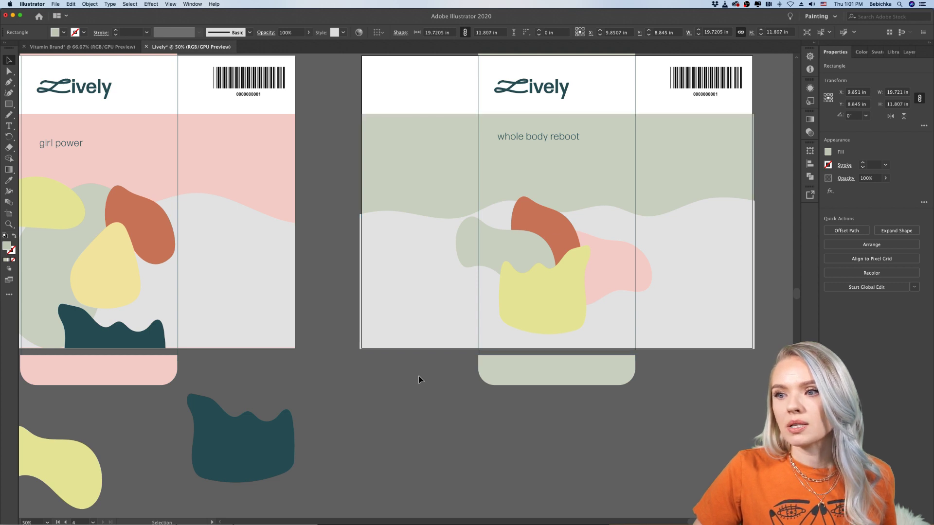
Trim both side edges of the grey wave shape on the "whole body reboot" label to the artboard edges
double_click(360, 295)
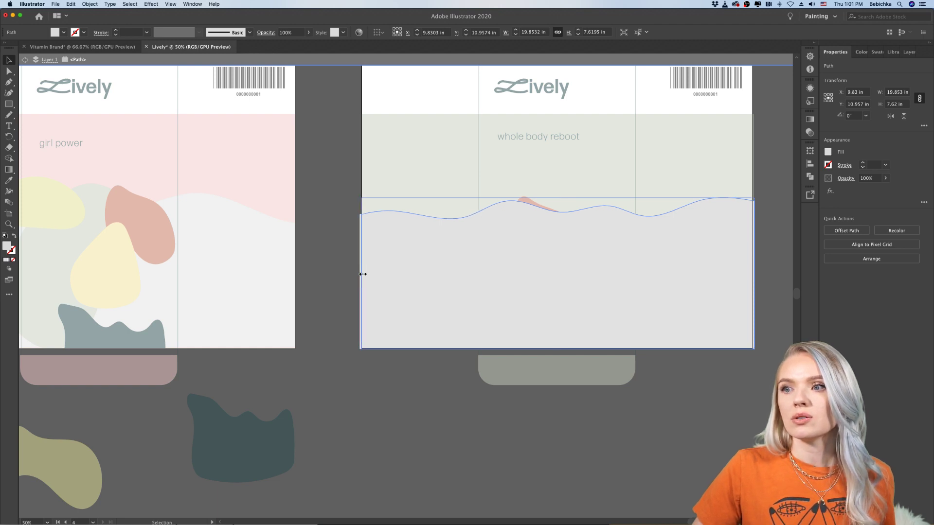
double_click(390, 386)
left_click(687, 287)
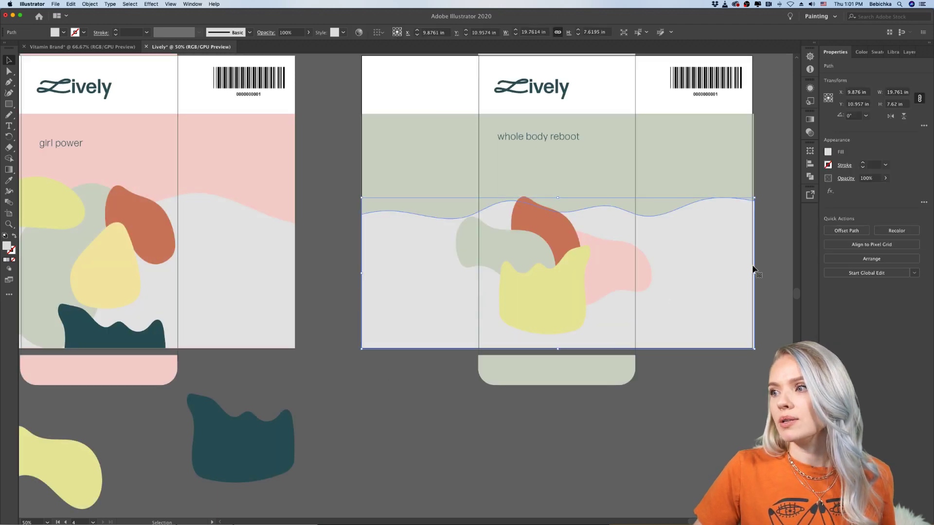
left_click(747, 420)
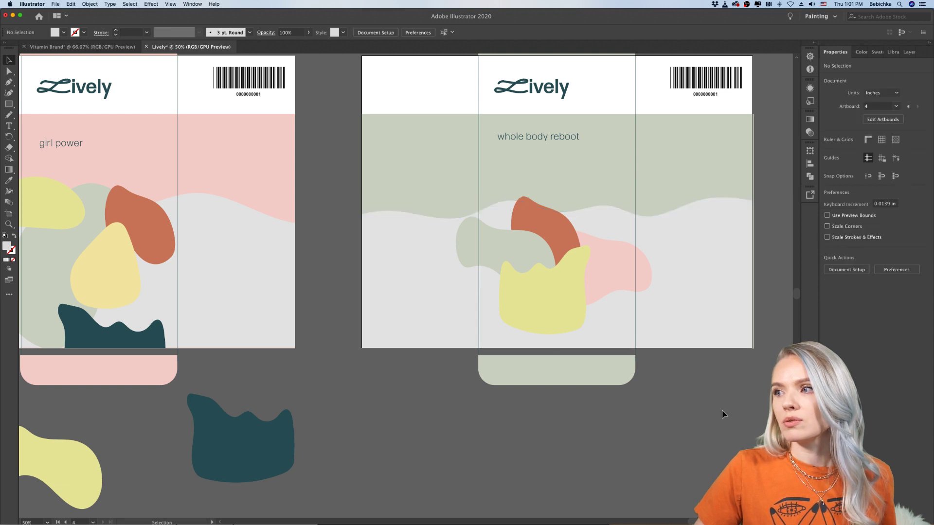
Trim the left and bottom edges of the yellow background on the "energize and refresh" label to the artboard, about 19.71 in wide
key("super+minus")
scroll(723, 414, "left", 10)
scroll(723, 414, "left", 6)
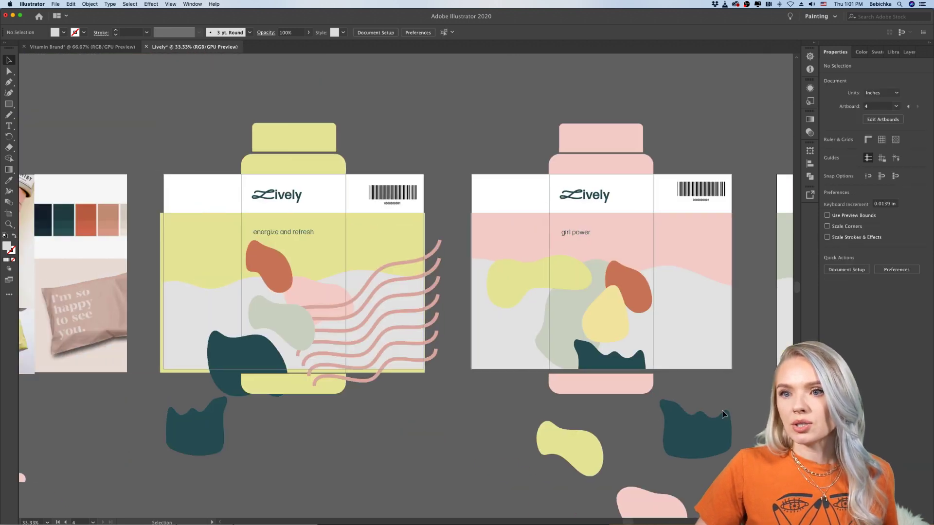
scroll(212, 386, "up", 2)
scroll(212, 386, "up", 2)
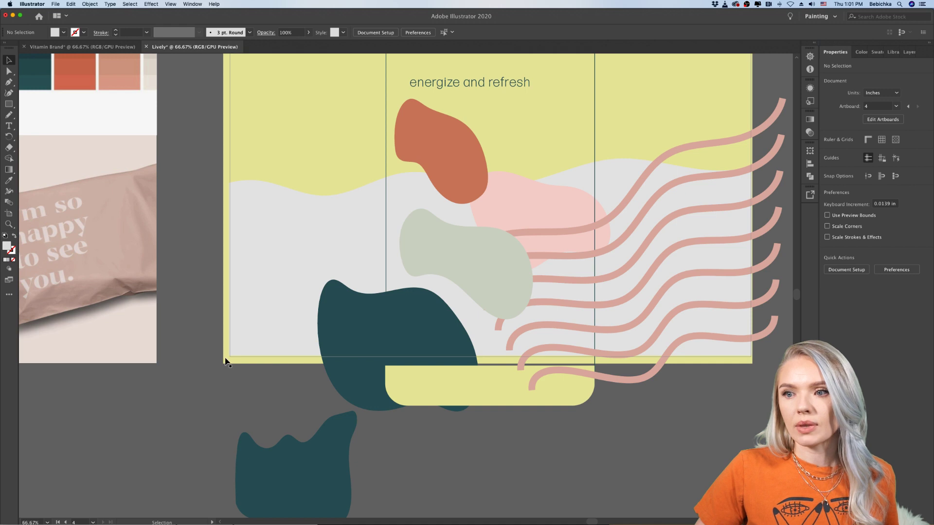
left_click(226, 357)
left_click_drag(224, 205, 229, 205)
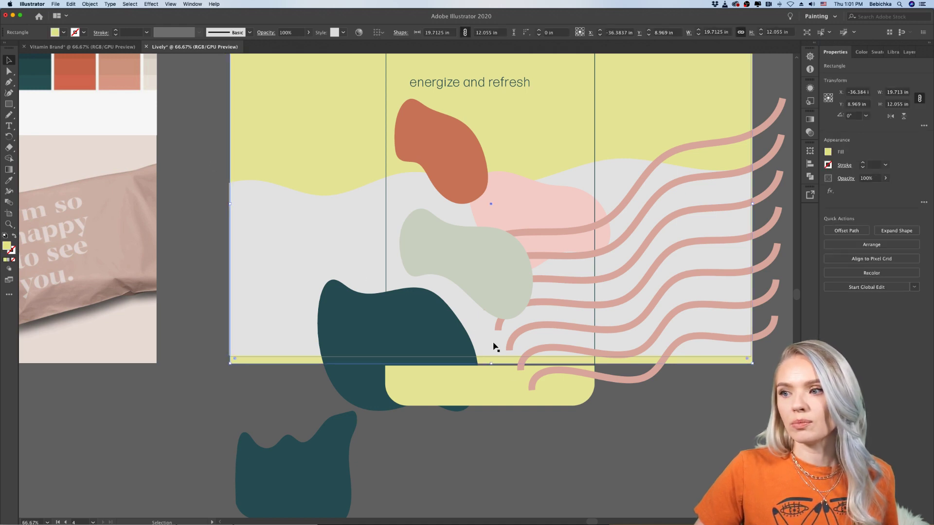
left_click_drag(494, 363, 494, 359)
left_click(623, 427)
Try nudging the caps and bottle shoulders above all three labels upward, and undo the move
scroll(623, 428, "down", 3)
scroll(624, 428, "right", 10)
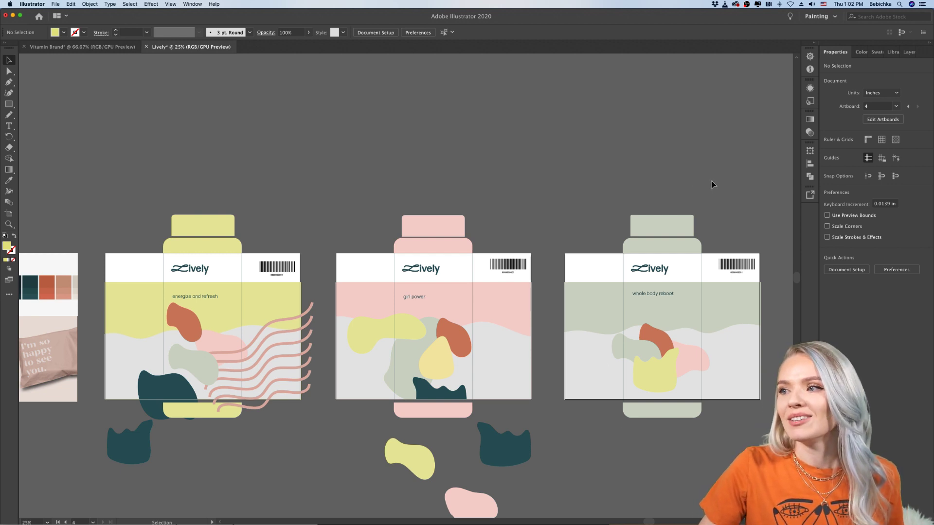
left_click(167, 242)
key("shift+Up")
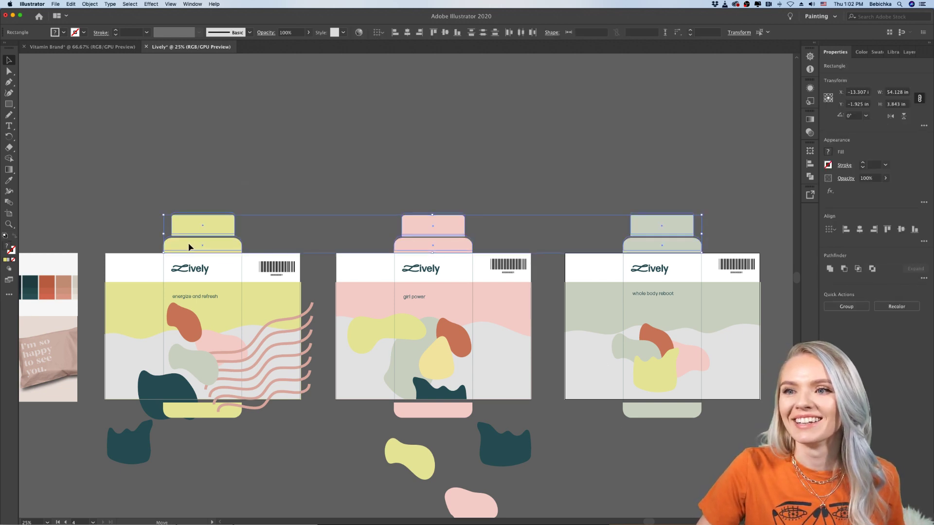
left_click(246, 189)
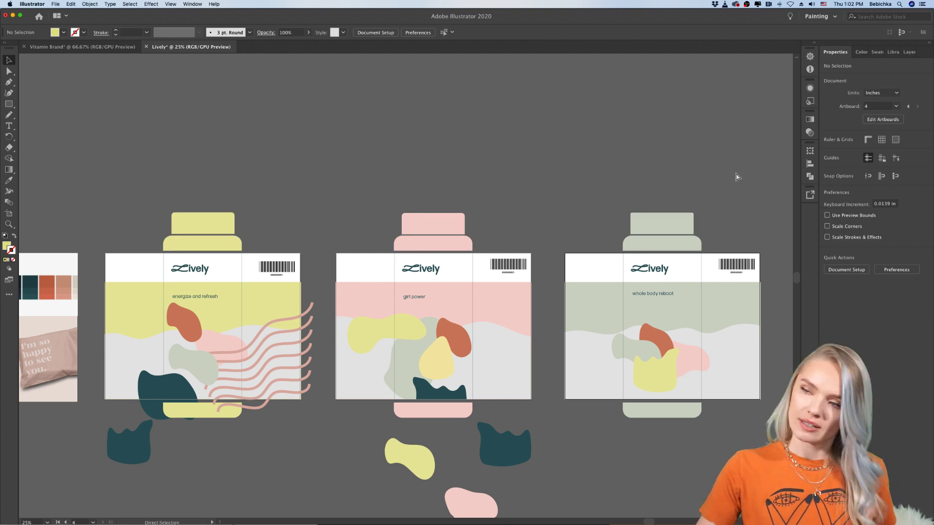
key("ctrl+z")
left_click(705, 448)
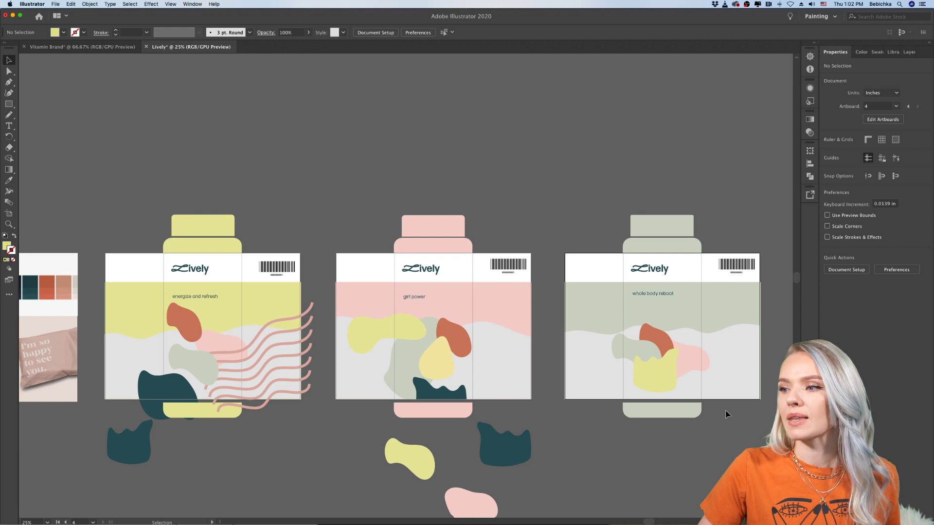
Nudge the bottle base shapes of all three designs up until they meet the bottom edges of the labels
left_click(227, 418)
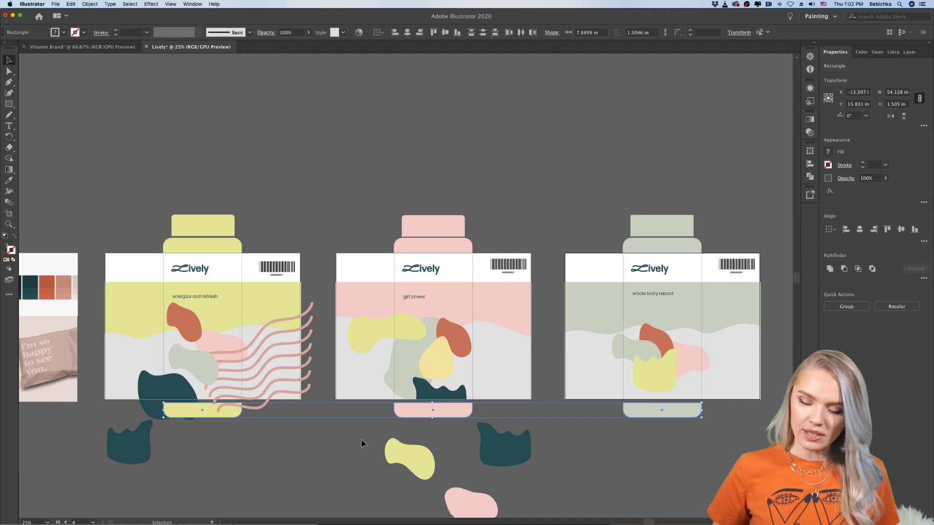
key("Up")
key("Up")
key("Up")
key("Up")
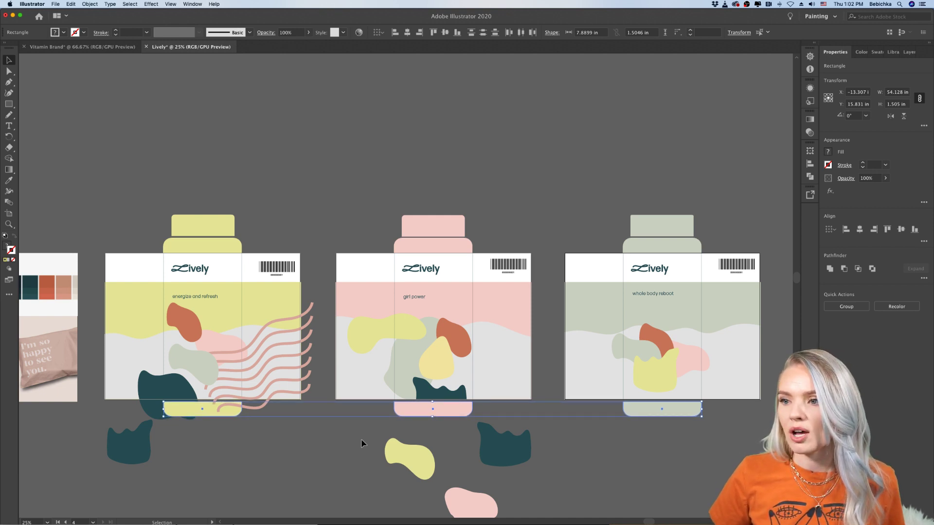
key("Up")
key("Up")
key("Up")
key("Up")
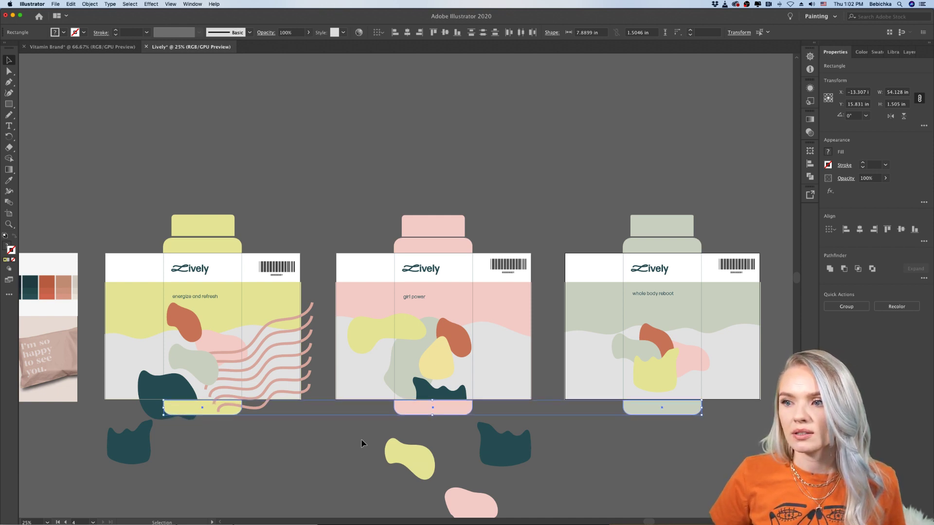
left_click(362, 444)
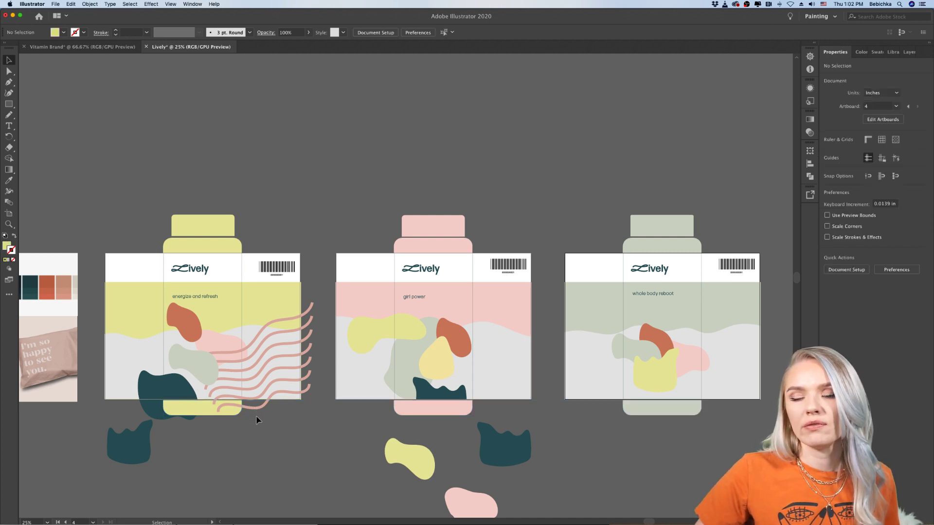
Move the pink wavy lines off the "energize and refresh" label to the empty area below it
scroll(256, 418, "down", 1)
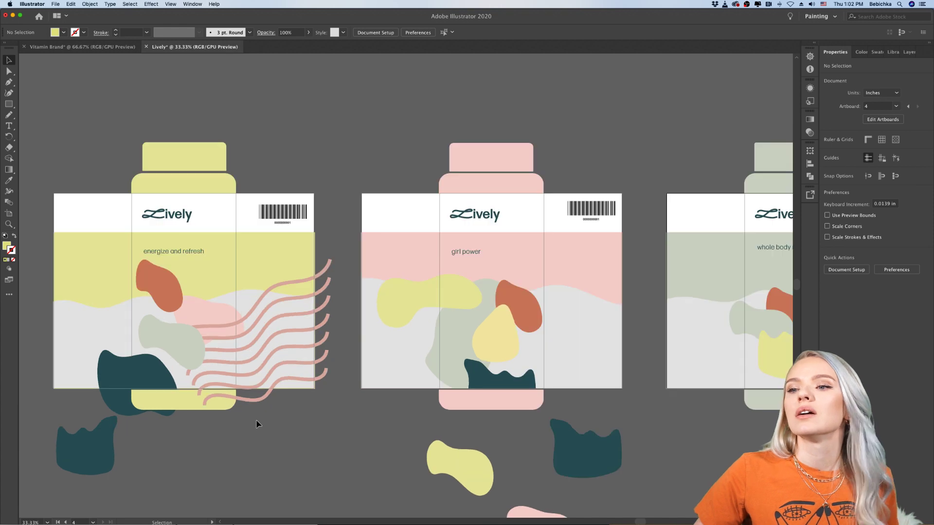
key("super+equal")
key("super+minus")
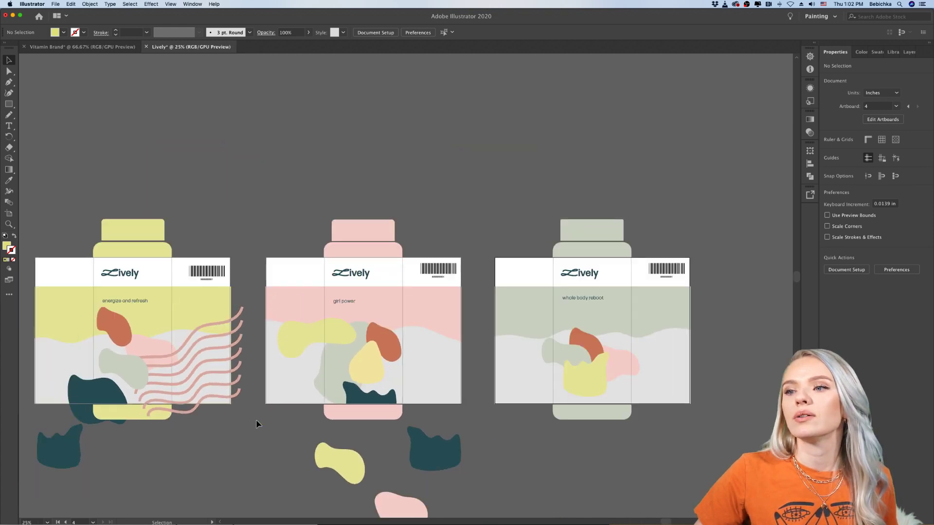
left_click(237, 395)
mouse_move(237, 394)
left_mouse_down()
mouse_move(225, 440)
mouse_move(235, 500)
left_mouse_up()
left_click(277, 475)
scroll(276, 473, "down", 1)
scroll(277, 474, "down", 1)
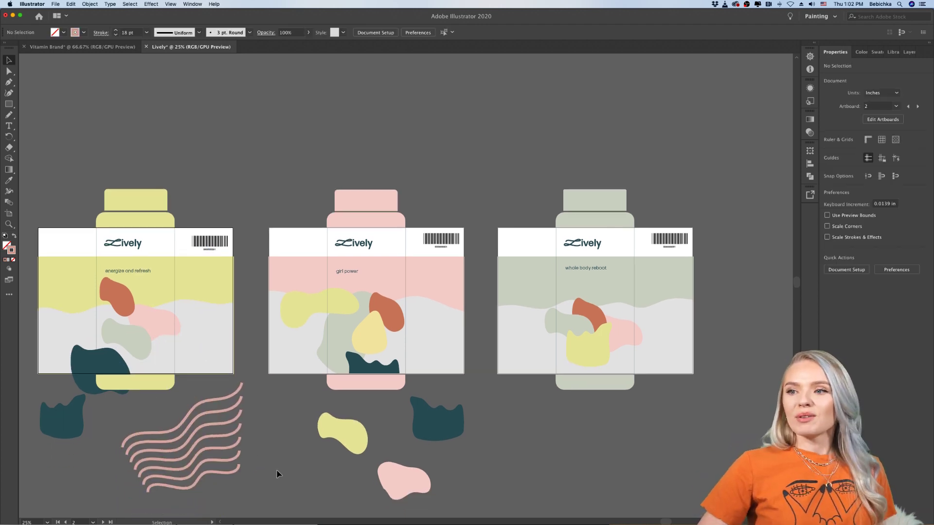
scroll(277, 474, "left", 5)
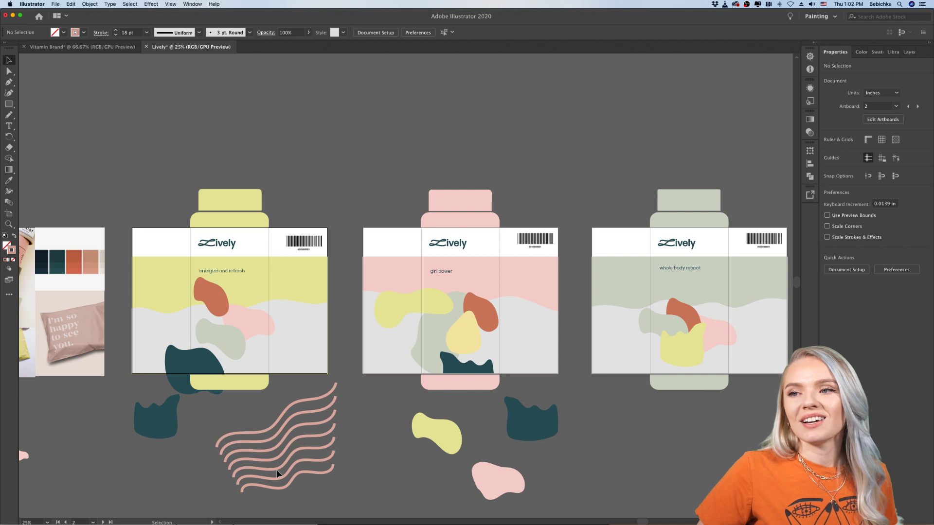
left_click(184, 388)
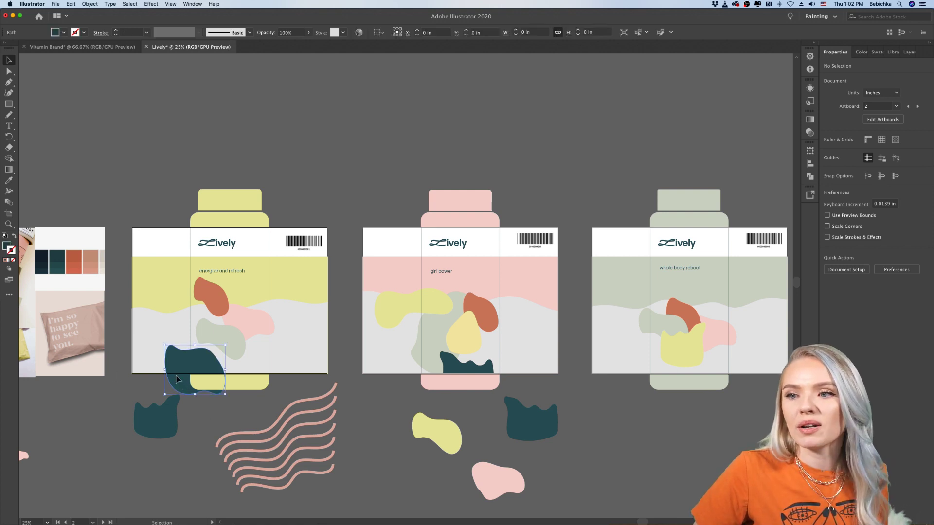
scroll(188, 352, "up", 1)
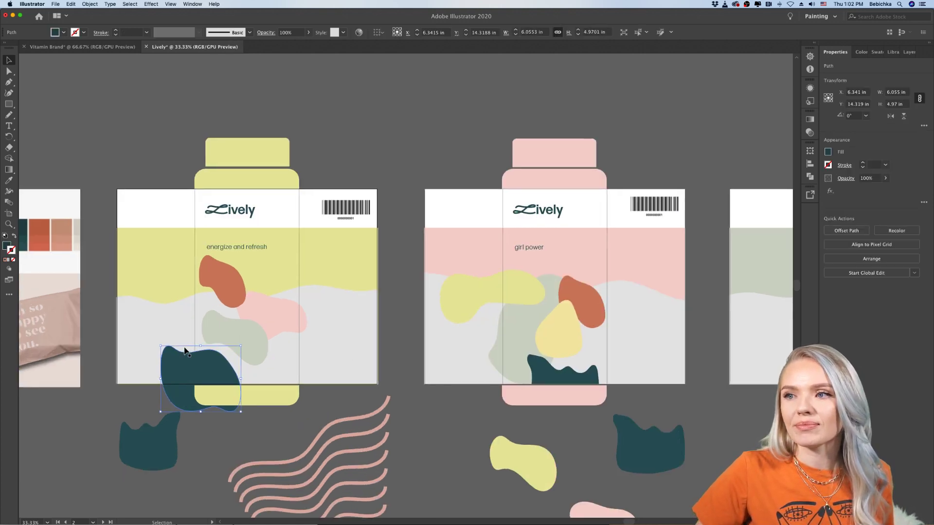
scroll(185, 351, "up", 1)
scroll(185, 351, "left", 3)
scroll(185, 351, "left", 1)
left_click(170, 355)
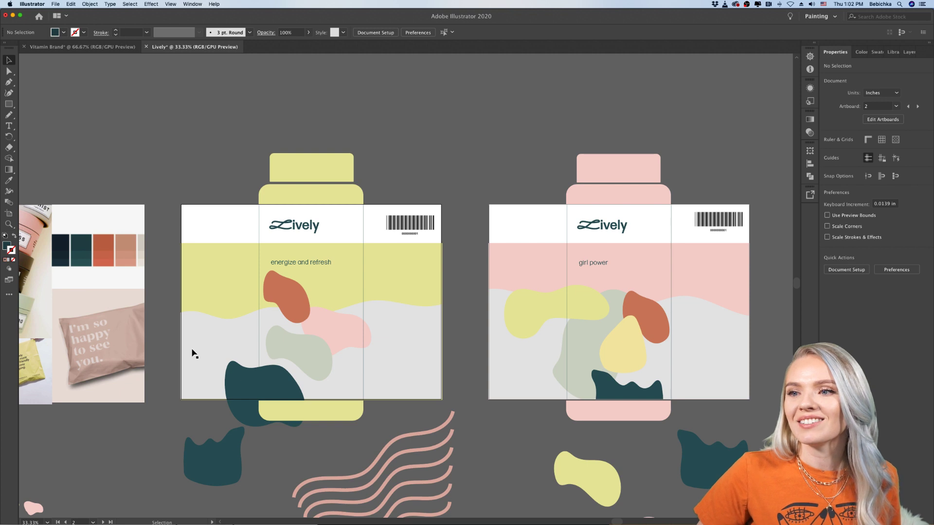
Draw a rectangle about 19.69 × 11.82 in over the coloured area of the "energize and refresh" label and swap its fill and stroke
scroll(192, 354, "up", 1)
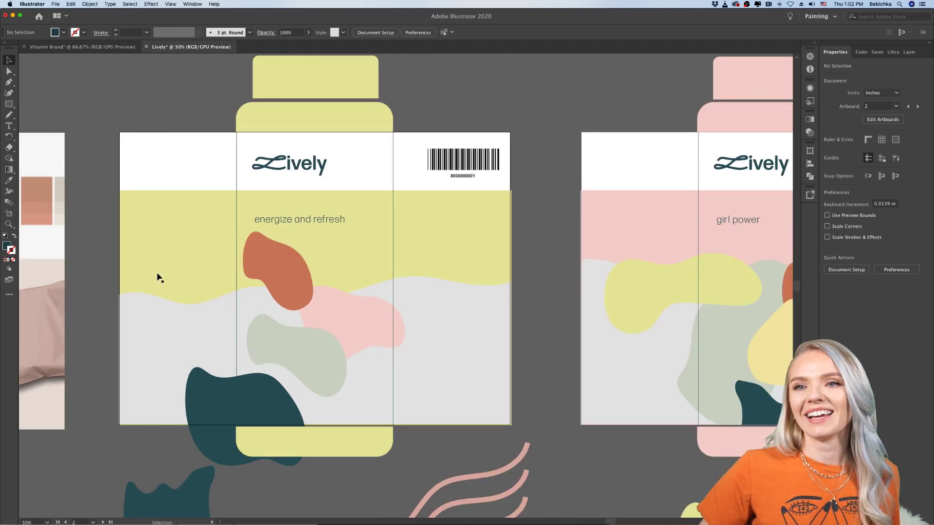
left_click(9, 105)
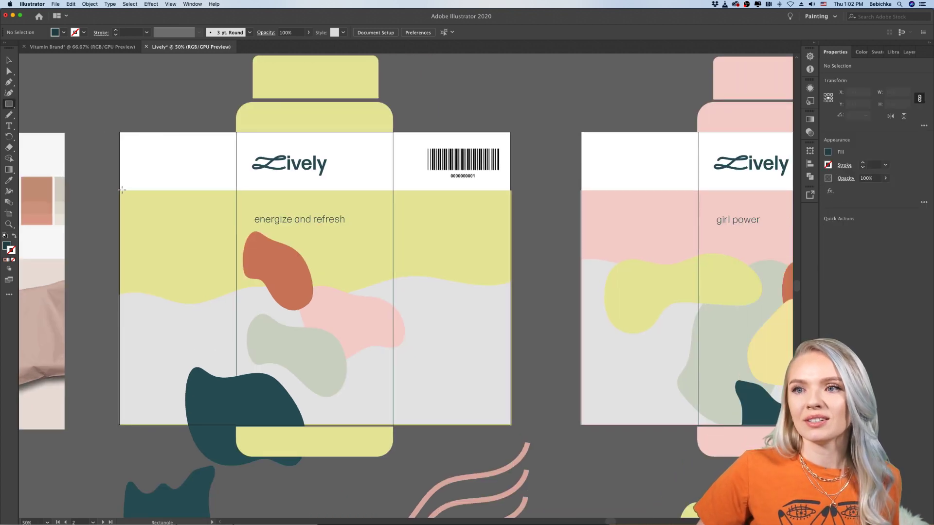
left_click_drag(119, 190, 511, 424)
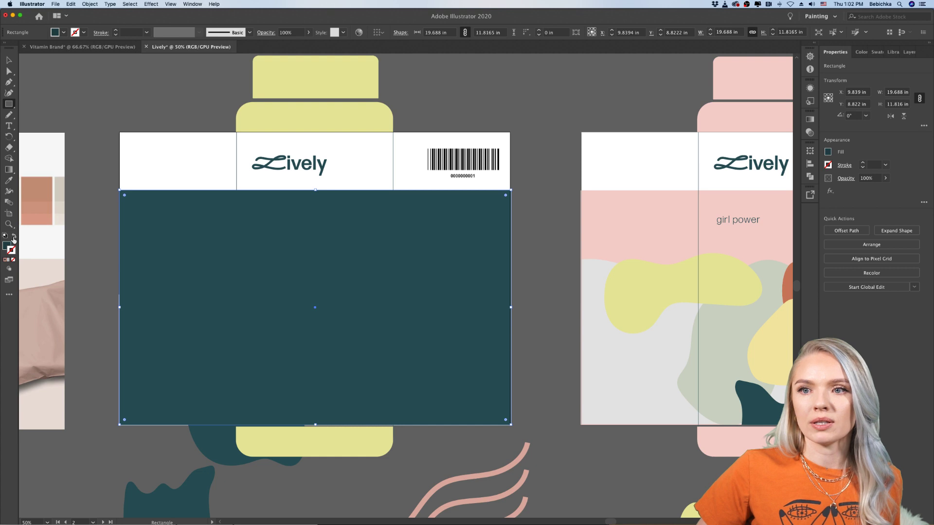
left_click(14, 236)
left_click(9, 60)
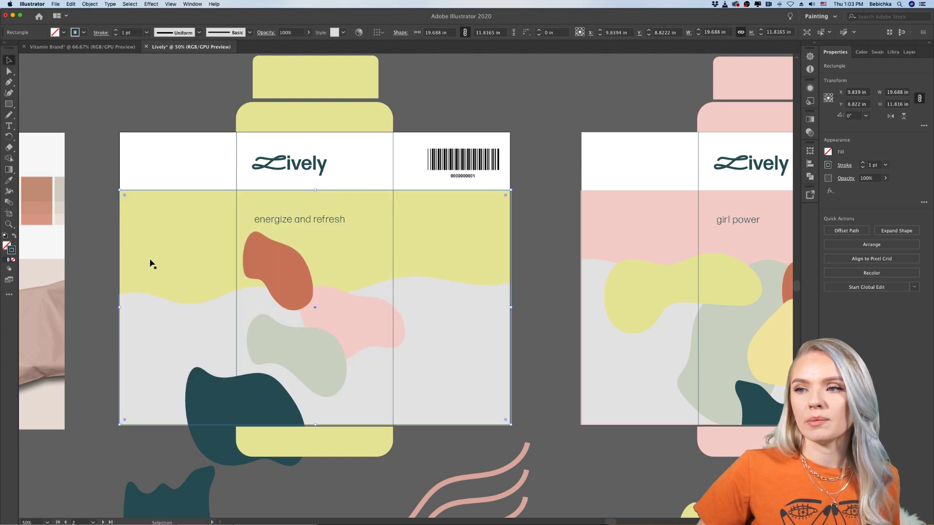
Clip the grey wave and dark teal shape of the "energize and refresh" label with the rectangle by making a clipping mask
left_click(173, 330, "shift")
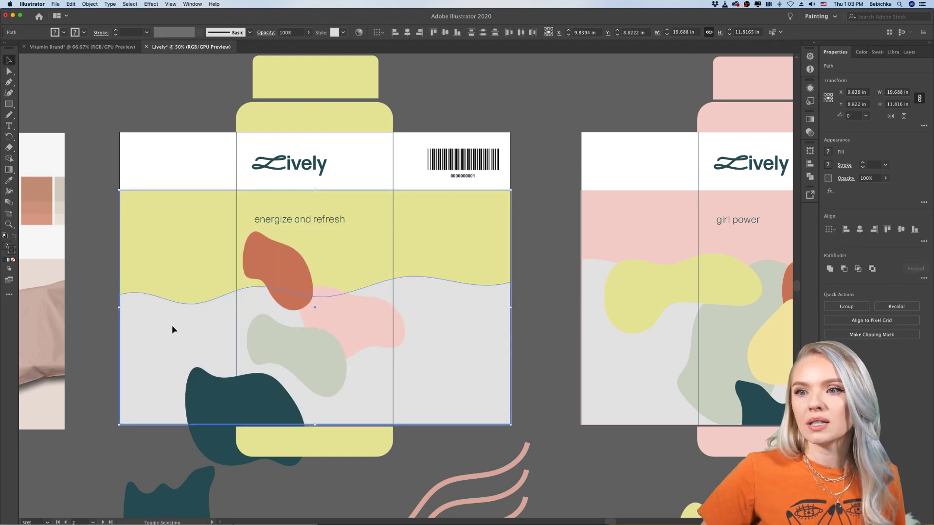
left_click(234, 389, "shift")
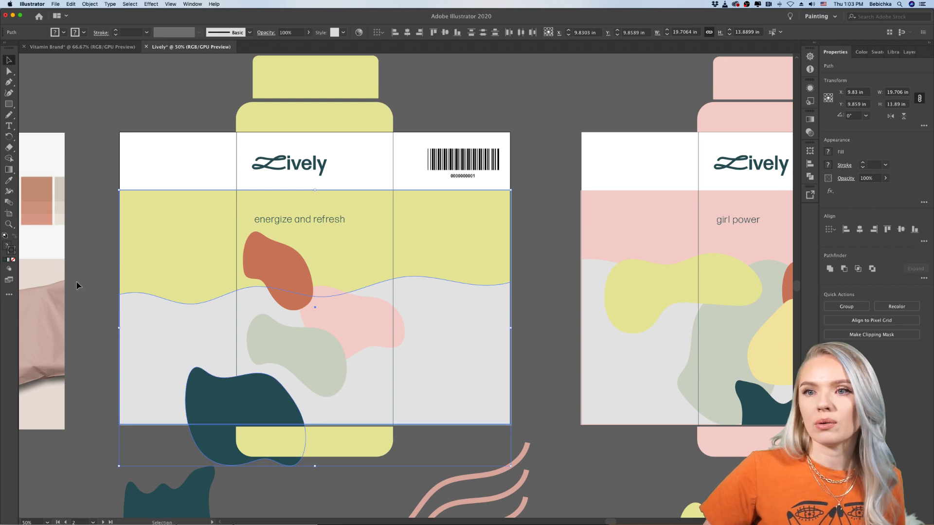
left_click(858, 335)
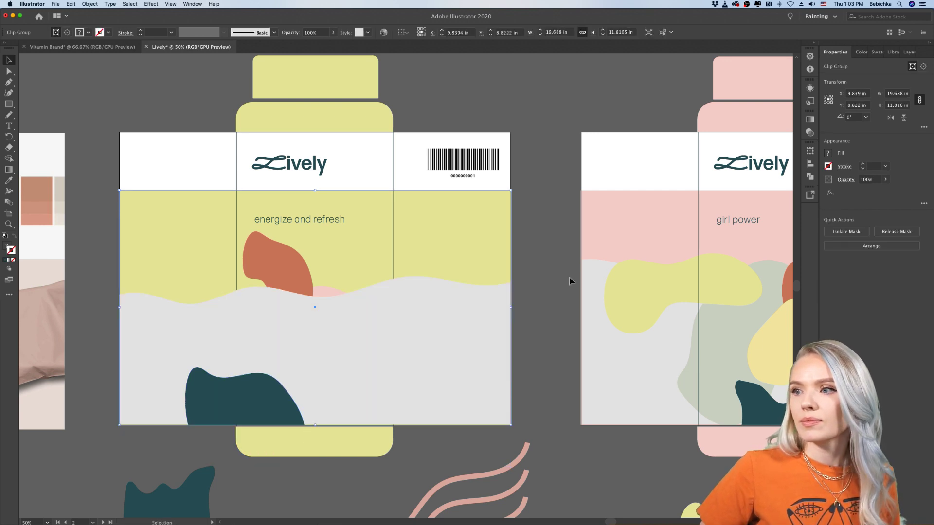
left_click(520, 311)
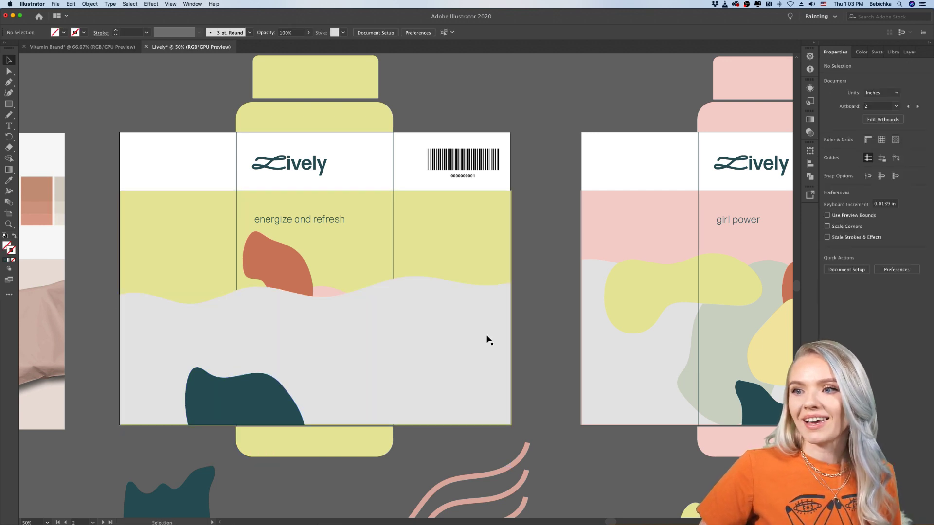
Lower the orange shape slightly and move the pink shape up and to the right so both peek above the grey wave
left_click(275, 267)
left_click_drag(277, 279, 370, 265)
left_click(329, 292)
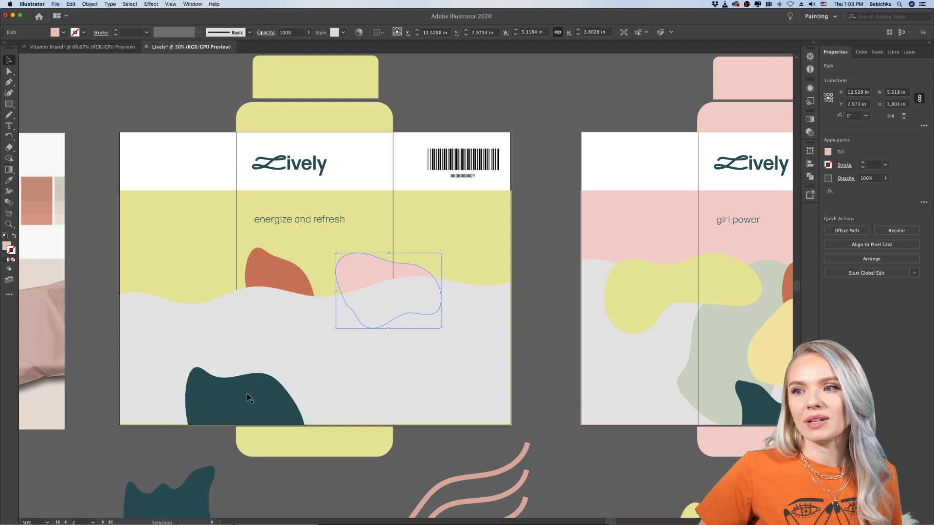
Isolate the clipping group and move the dark teal shape up and right to the centre of the "energize and refresh" label
left_click(294, 327)
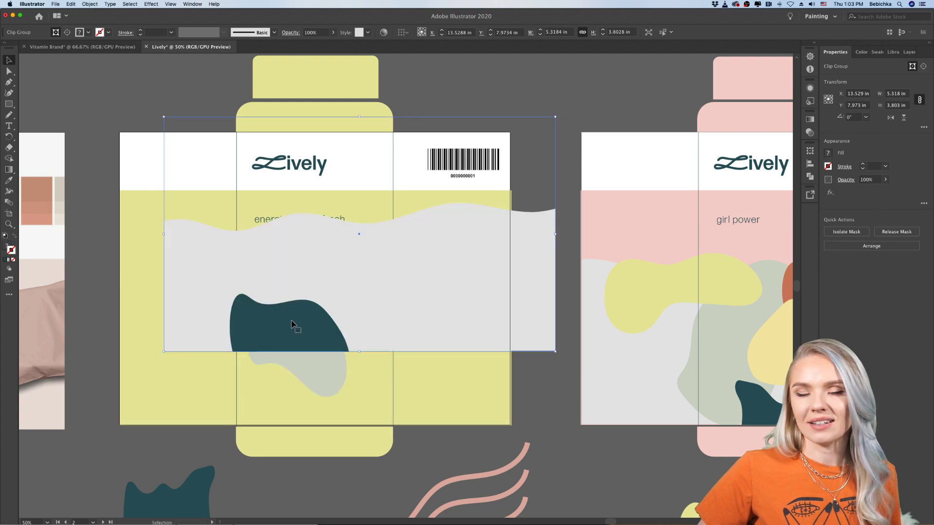
left_click(541, 357)
double_click(257, 389)
left_click_drag(258, 391, 350, 296)
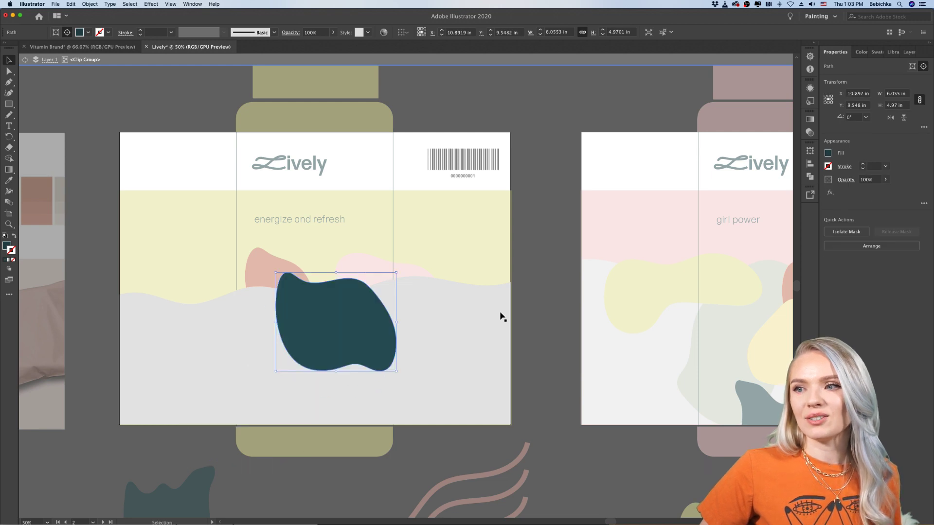
double_click(532, 309)
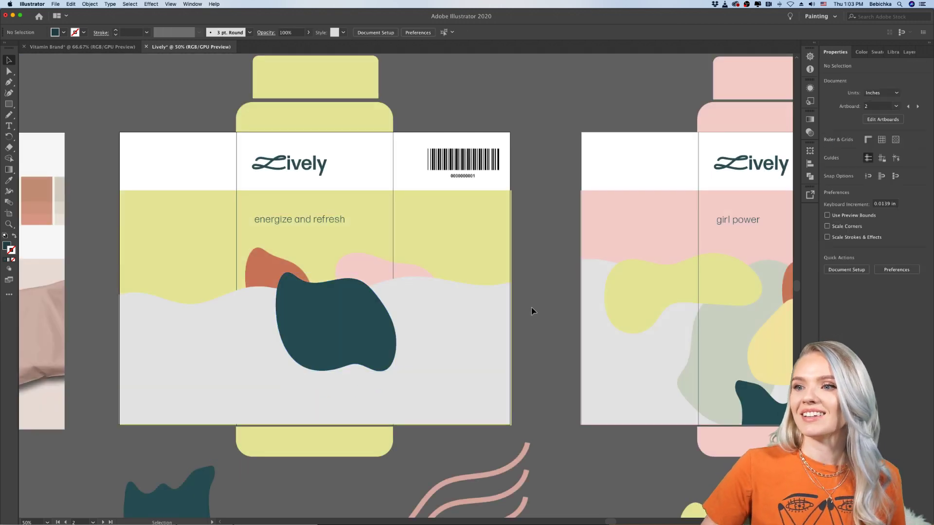
scroll(531, 308, "right", 3)
double_click(307, 276)
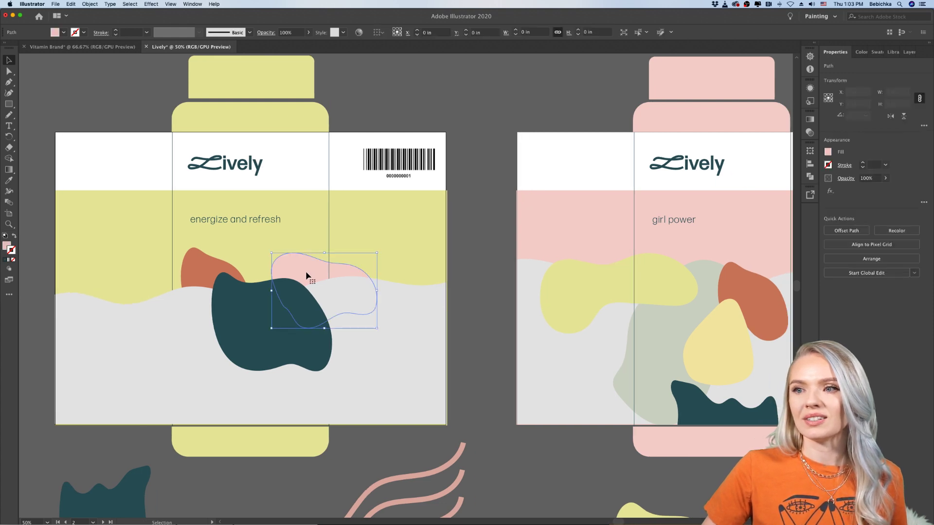
double_click(461, 267)
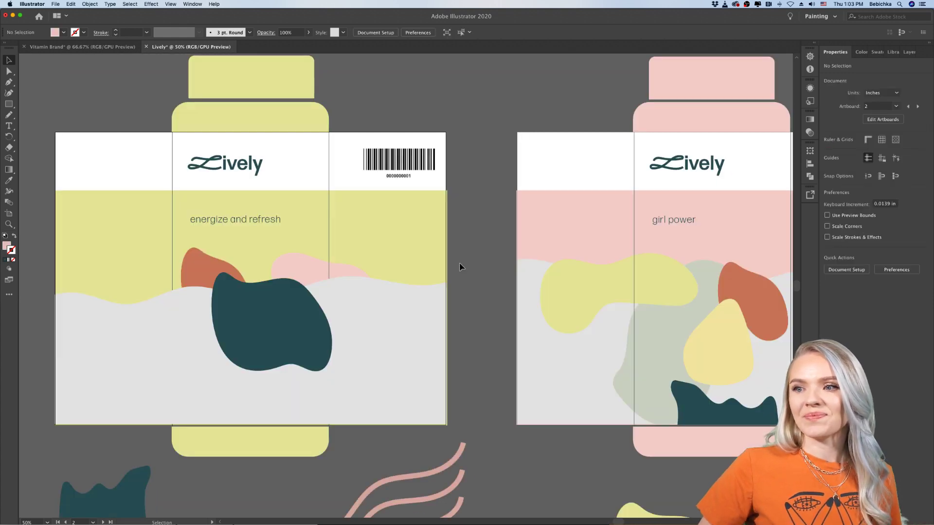
Move the orange shape of the "energize and refresh" label left, clear of the dark teal shape
scroll(470, 281, "down", 2)
scroll(470, 281, "right", 5)
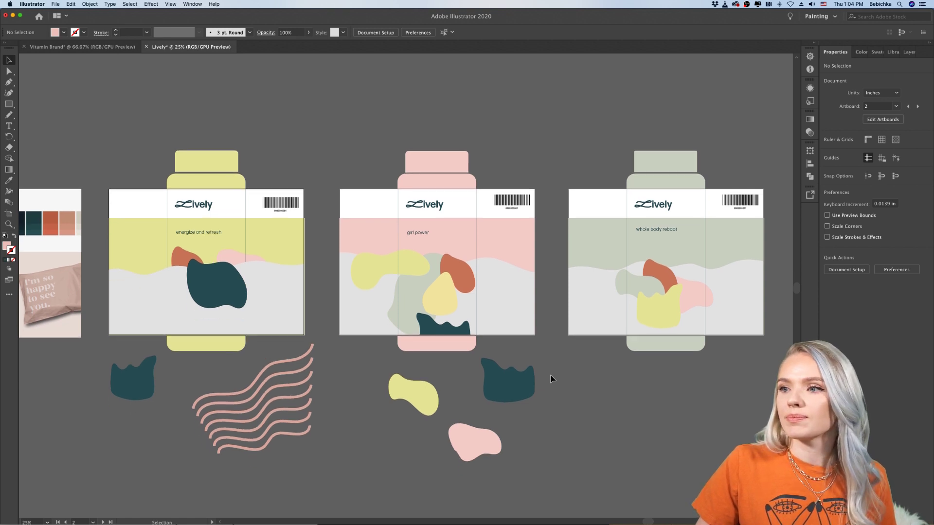
scroll(551, 378, "left", 5)
scroll(551, 378, "down", 3)
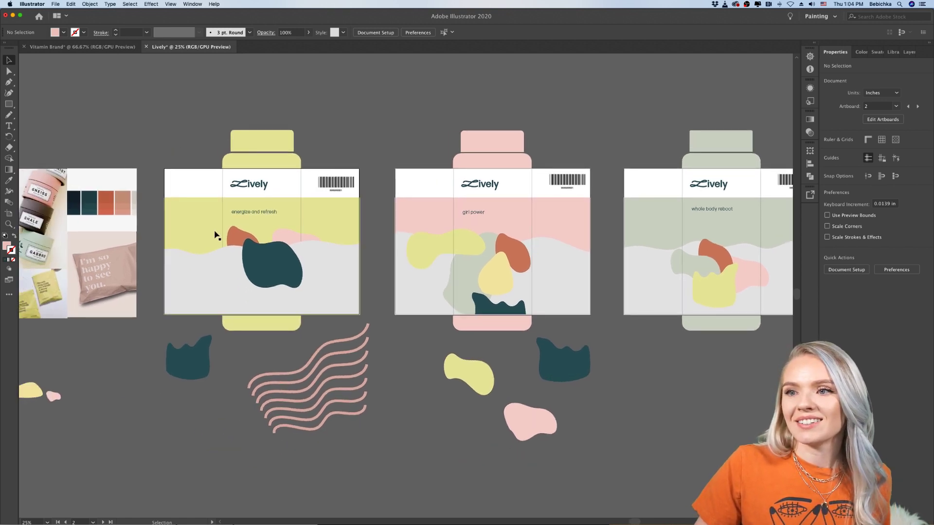
left_click_drag(236, 240, 217, 235)
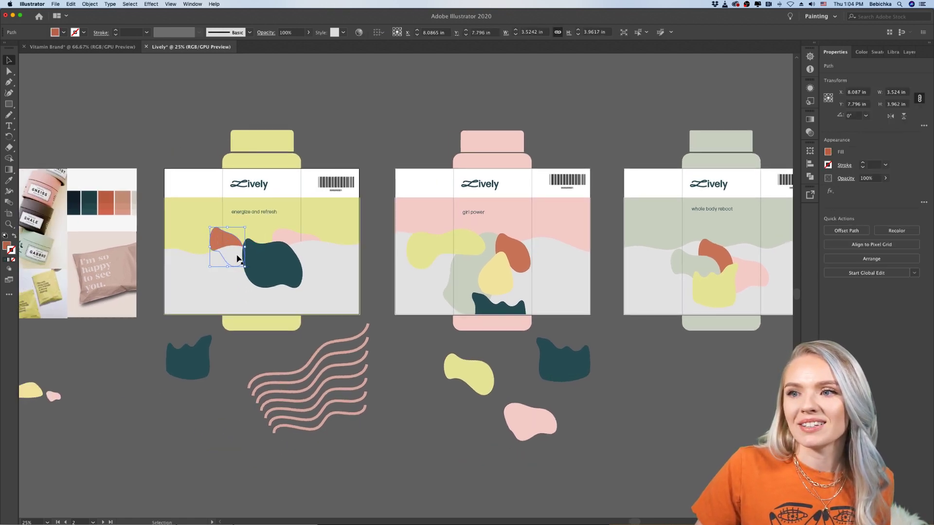
left_click(403, 354)
scroll(258, 232, "up", 5)
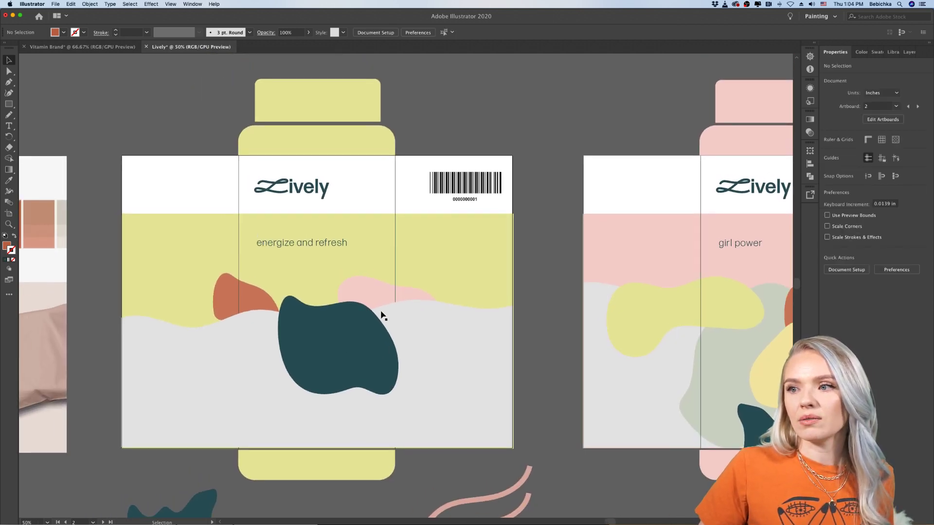
left_click(347, 329)
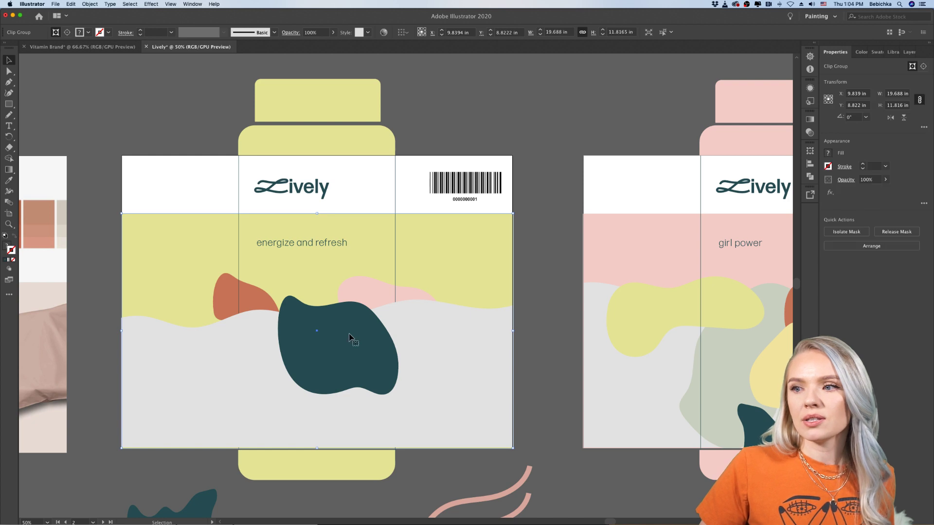
double_click(358, 342)
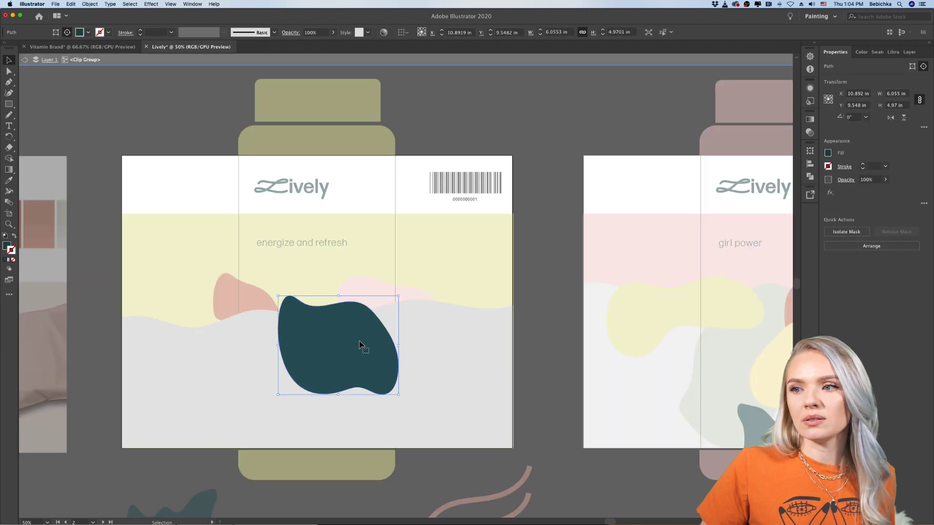
scroll(360, 346, "down", 2)
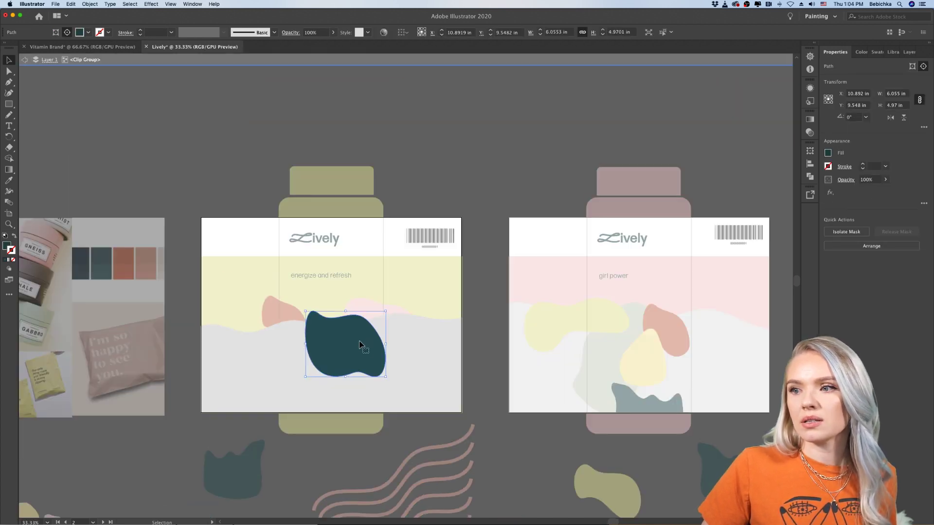
double_click(484, 379)
Recolour the dark teal shape in the clipping group with the sage green sampled from the "girl power" label, and exit isolation
scroll(484, 379, "down", 2)
scroll(483, 377, "right", 2)
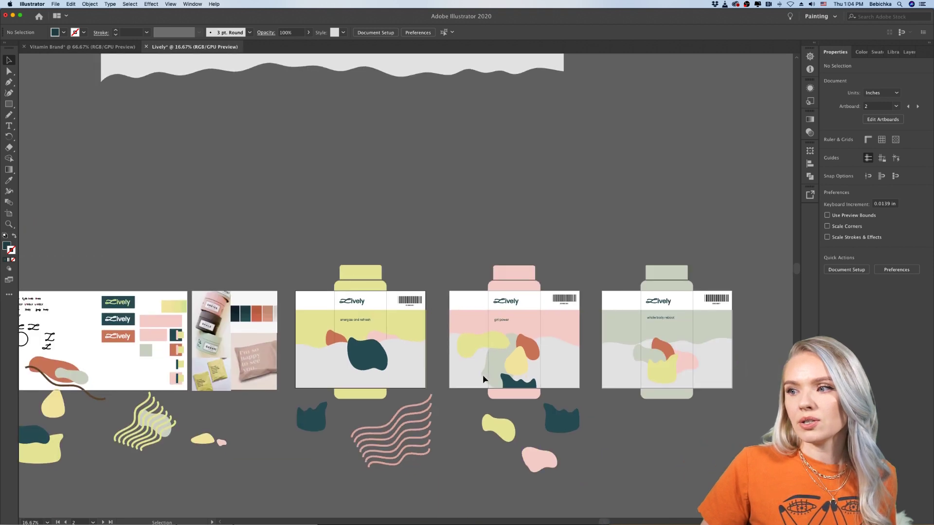
left_click(365, 352)
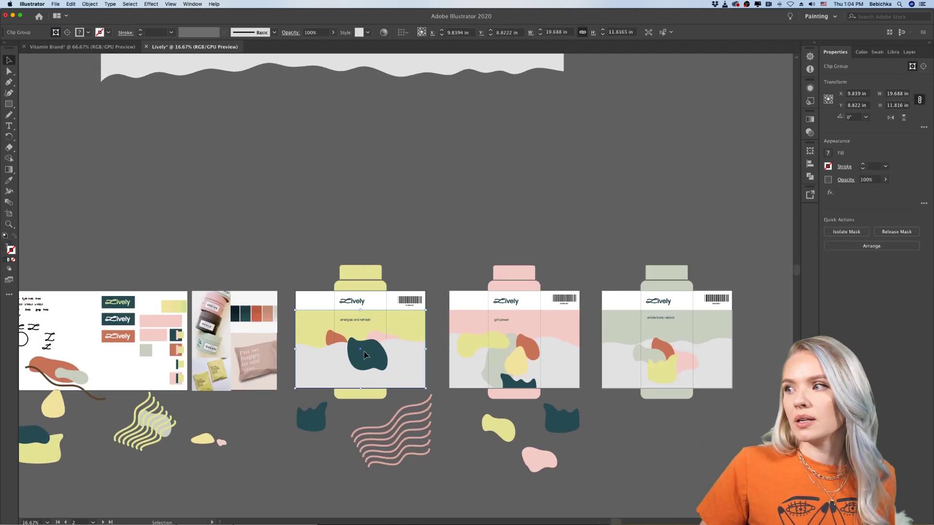
double_click(364, 355)
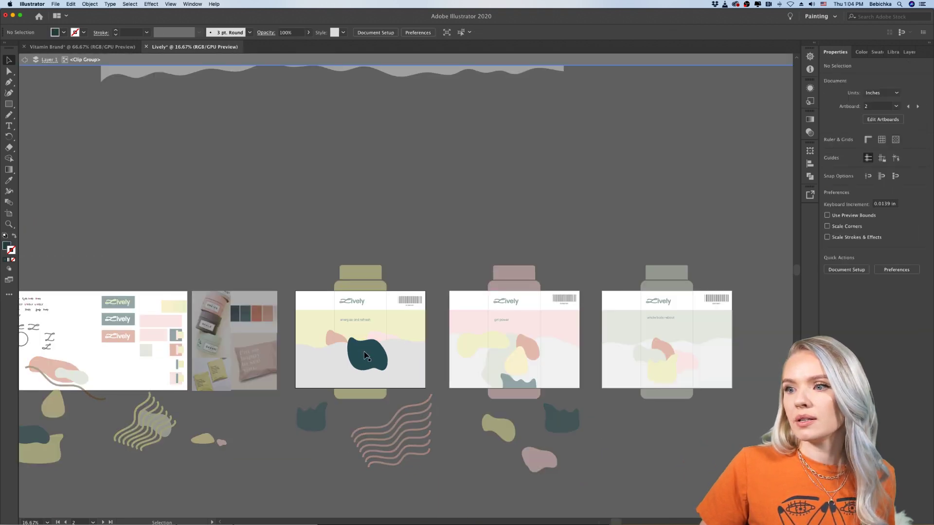
left_click(9, 180)
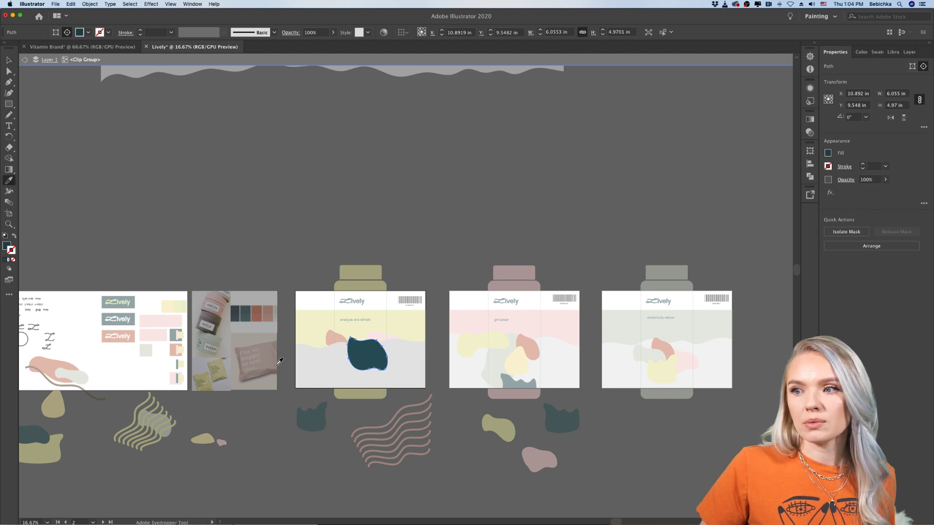
left_click(495, 362)
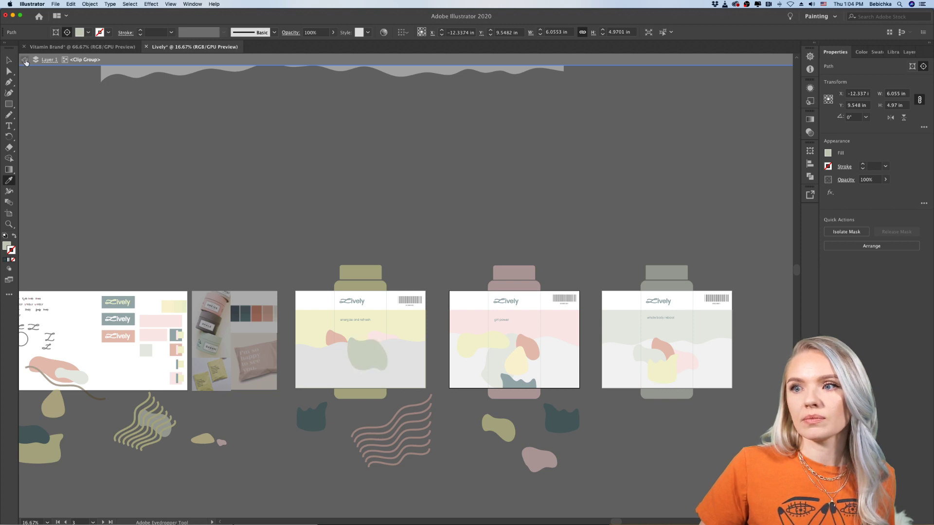
left_click(24, 59)
Isolate the clipping group and shift the sage green shape slightly up and left within the "energize and refresh" label
scroll(366, 335, "up", 2)
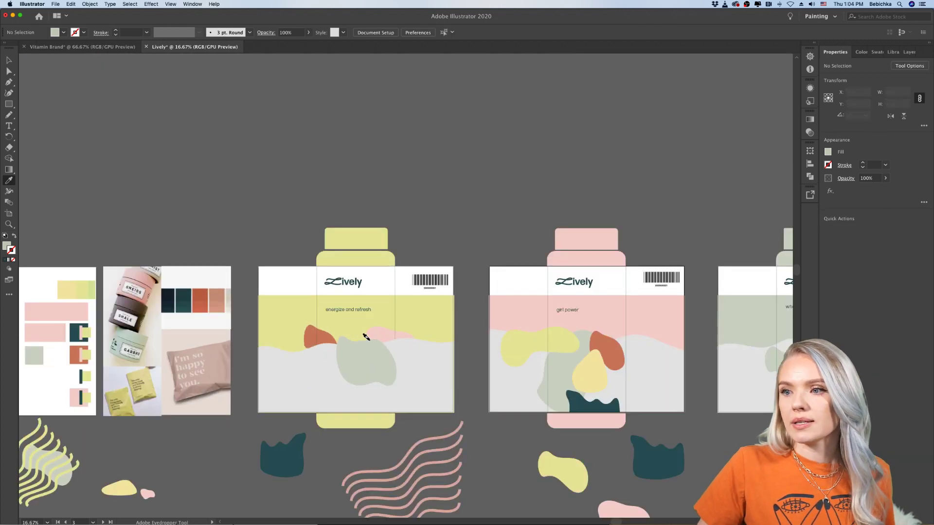
scroll(365, 335, "up", 5)
left_click(8, 64)
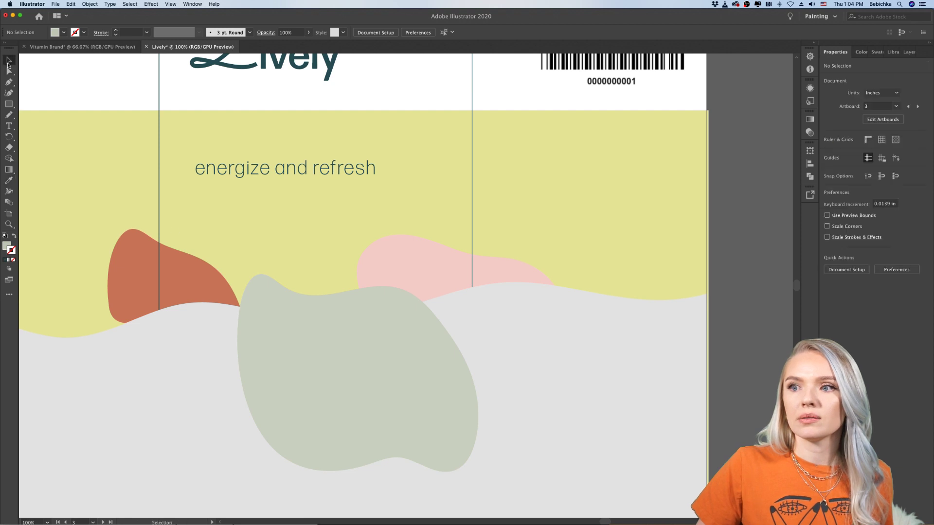
left_click(298, 338)
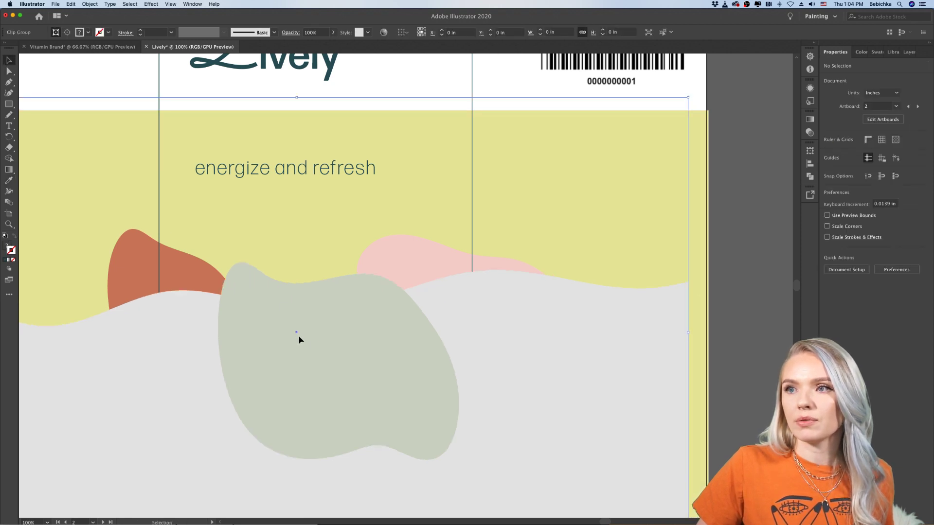
double_click(325, 360)
left_click_drag(321, 362, 298, 356)
scroll(298, 354, "down", 5)
double_click(372, 344)
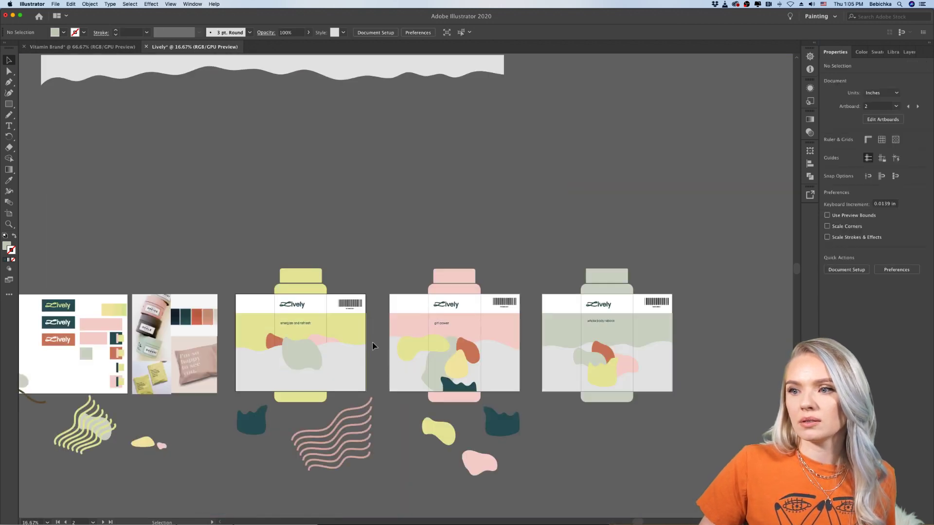
Isolate the orange shape and shift it slightly down and left behind the grey wave
scroll(266, 383, "up", 4)
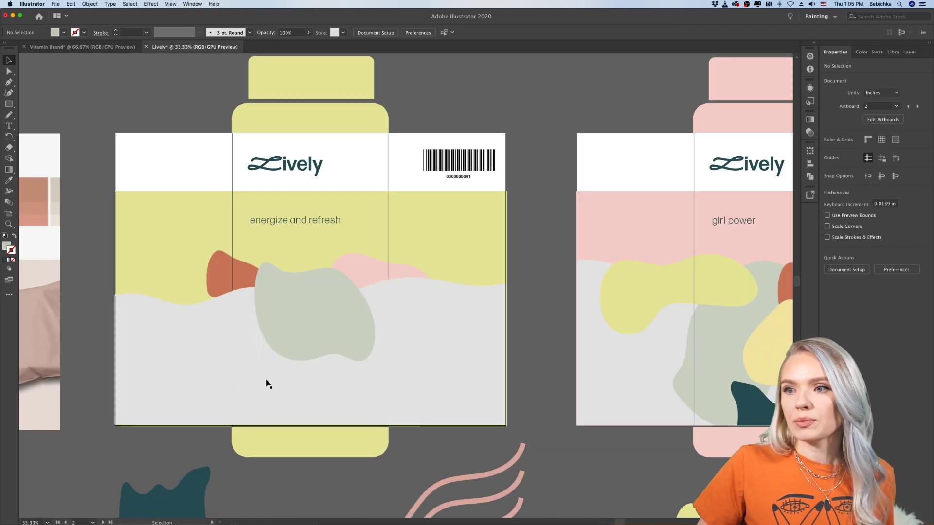
scroll(266, 383, "up", 2)
double_click(203, 309)
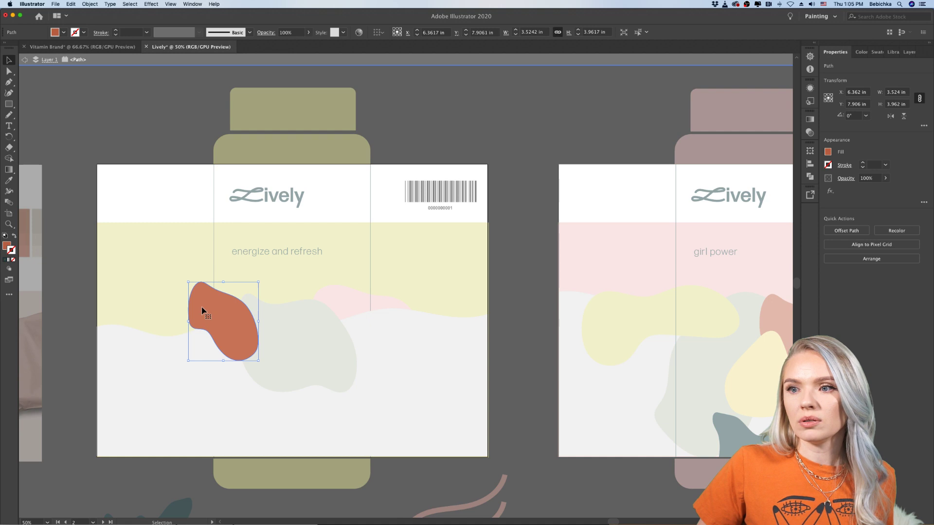
double_click(507, 265)
scroll(402, 365, "left", 5)
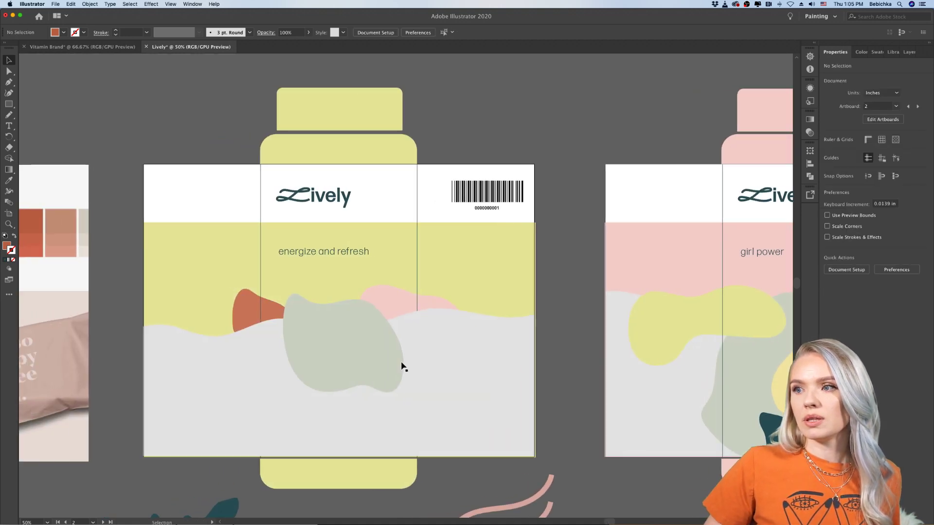
scroll(401, 366, "right", 4)
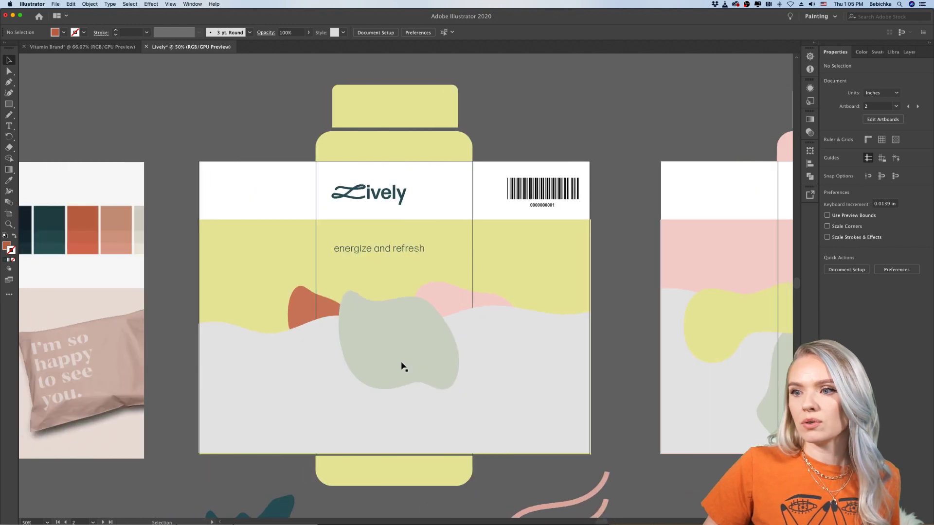
Try drawing a line about 23.09 in wide across the grey area of the label with the Pencil tool, and undo it
key("super+equal")
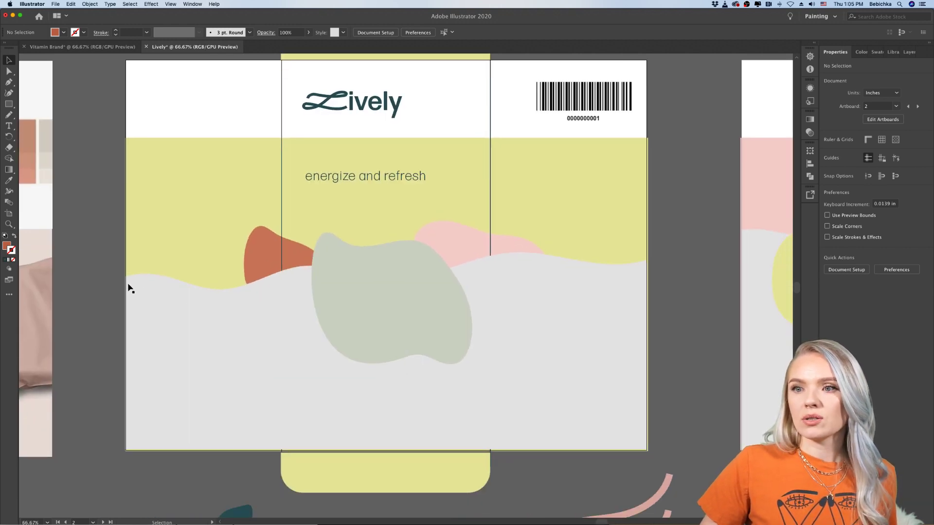
left_click(9, 115)
mouse_move(110, 319)
left_mouse_down()
mouse_move(409, 325)
mouse_move(540, 303)
mouse_move(689, 310)
mouse_move(720, 303)
left_mouse_up()
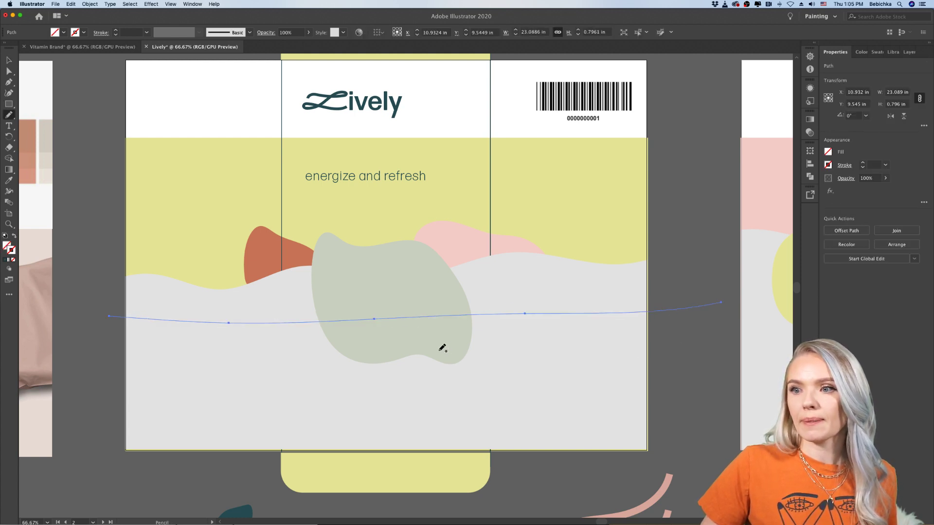
key("super+z")
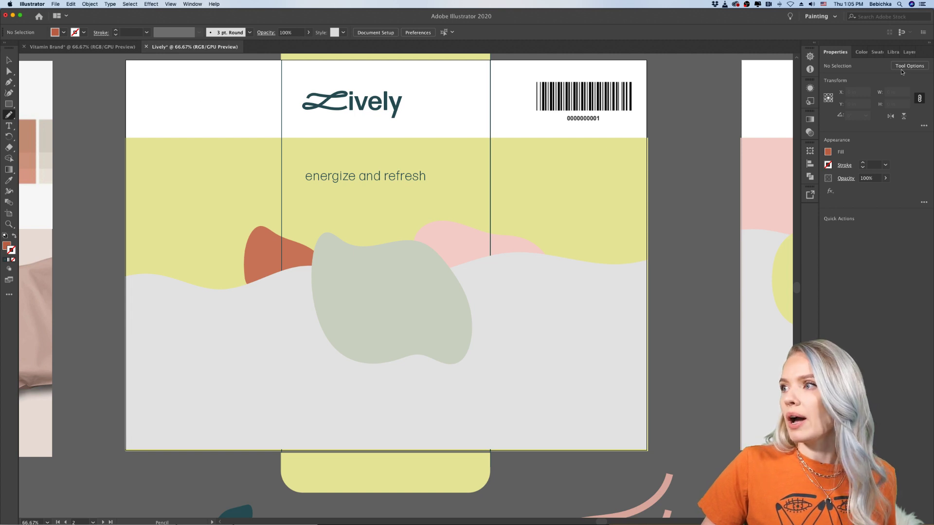
Set the Pencil tool's fidelity to the midpoint between Accurate and Smooth
left_click(902, 69)
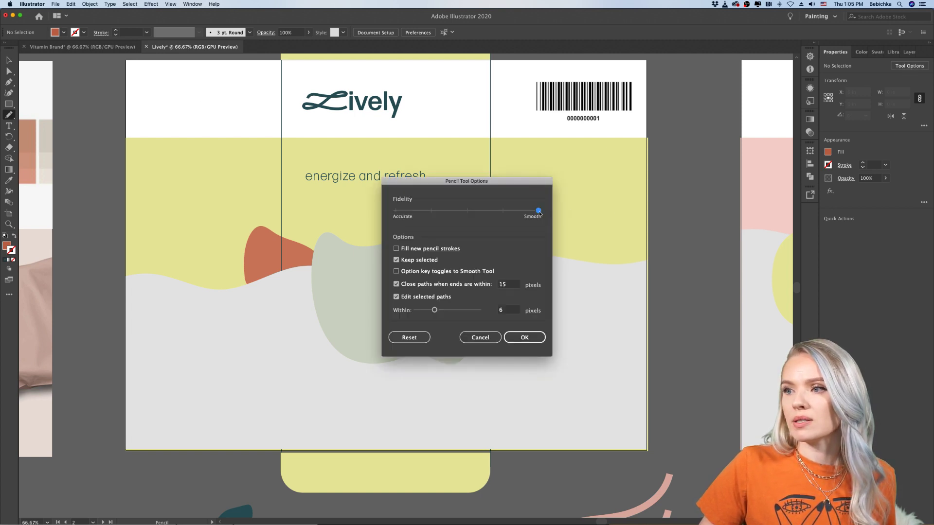
left_click(524, 337)
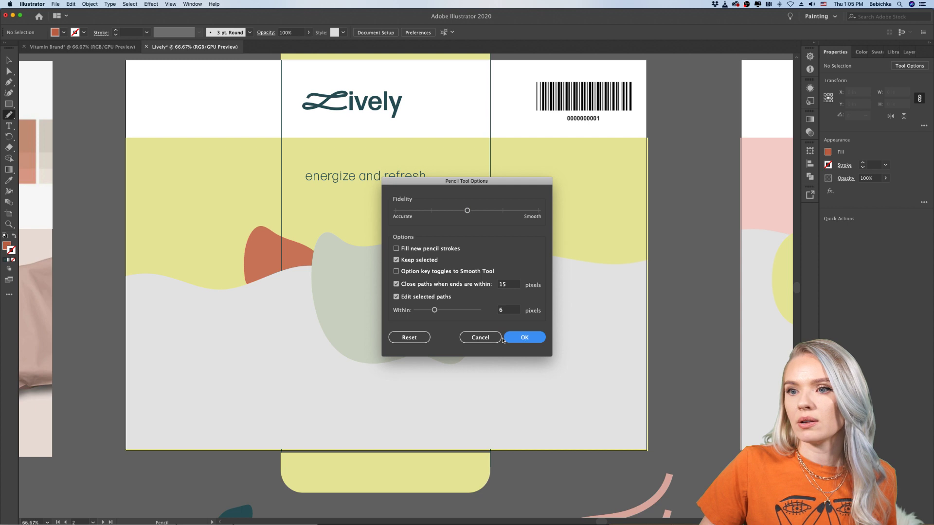
Draw a wavy line about 23.01 in wide across the label's grey area with the Pencil tool and give it a dark teal 1 pt stroke
mouse_move(81, 324)
left_mouse_down()
mouse_move(110, 311)
mouse_move(214, 340)
mouse_move(281, 316)
mouse_move(429, 324)
mouse_move(518, 298)
mouse_move(603, 321)
mouse_move(691, 304)
left_mouse_up()
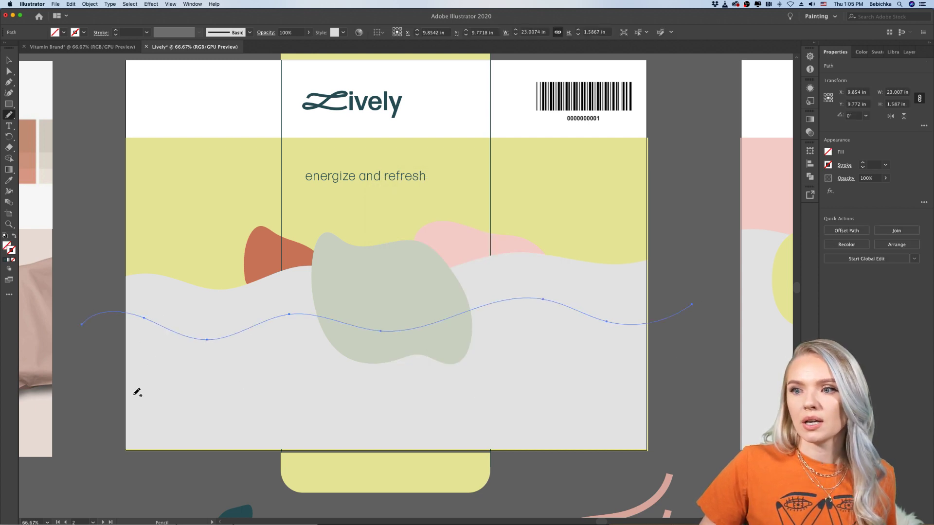
mouse_move(76, 475)
left_mouse_down()
mouse_move(112, 469)
mouse_move(194, 489)
mouse_move(382, 479)
mouse_move(458, 489)
mouse_move(620, 483)
left_mouse_up()
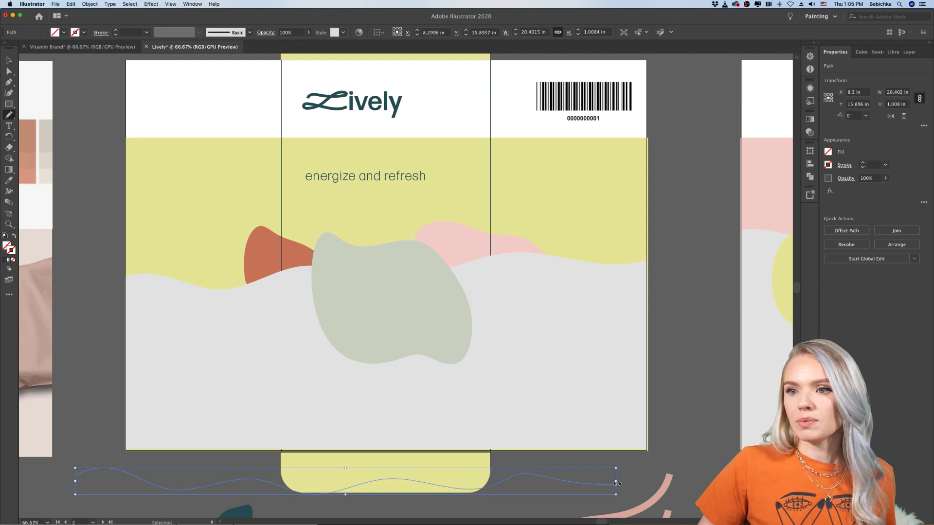
key("super+z")
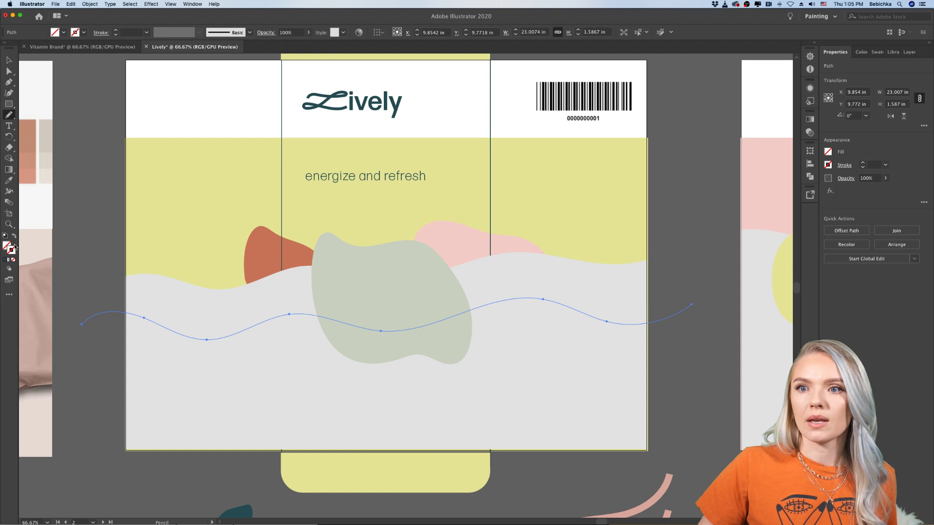
left_click(7, 258)
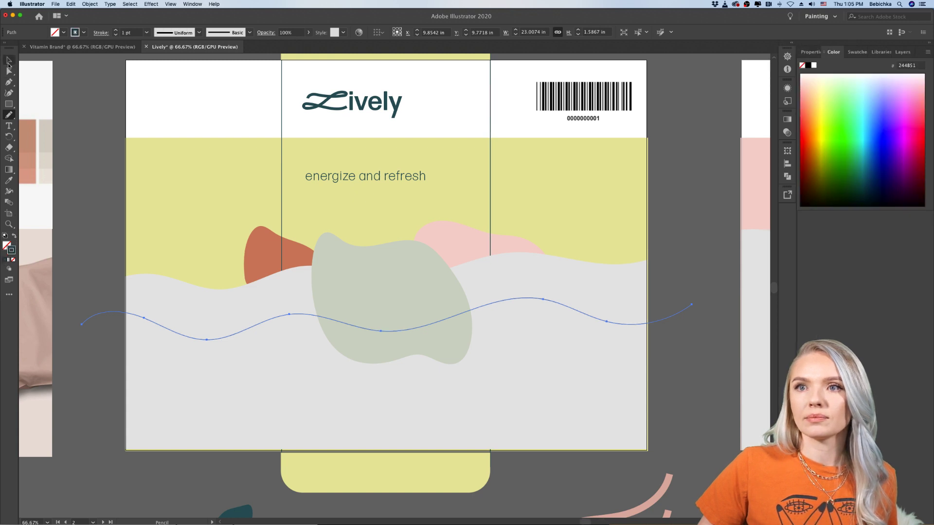
left_click(9, 60)
left_click(98, 365)
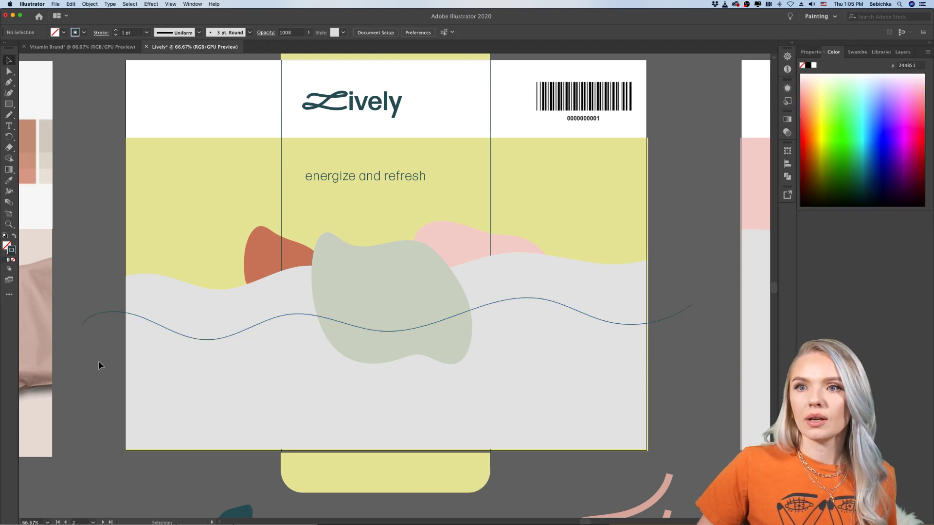
Draw a second wavy line about 23.09 in wide just below the "energize and refresh" label with the Pencil tool
left_click(9, 115)
mouse_move(78, 498)
left_mouse_down()
mouse_move(104, 491)
mouse_move(387, 500)
mouse_move(693, 474)
left_mouse_up()
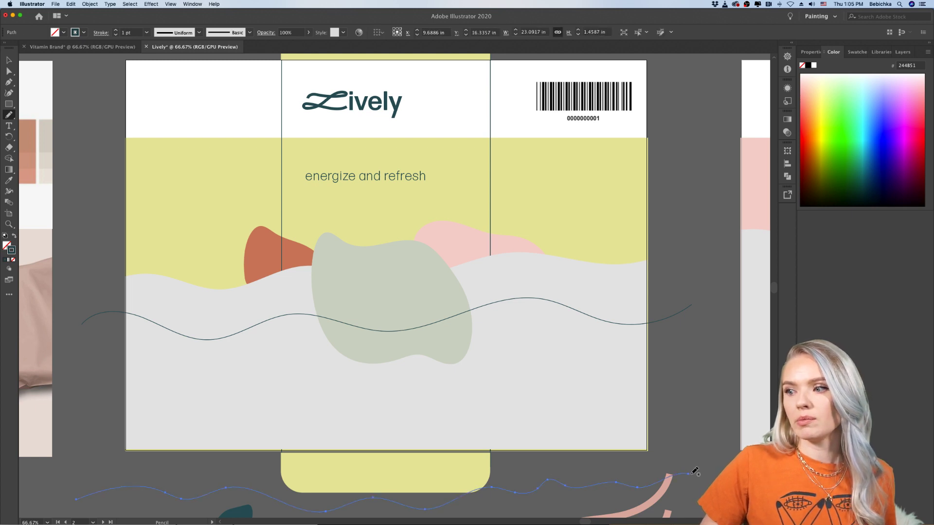
left_click(9, 60)
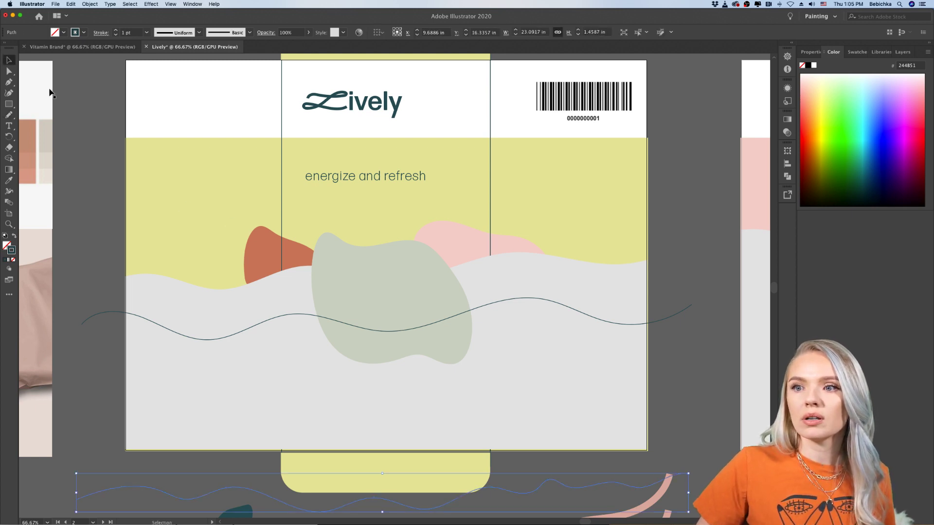
Blend the upper and lower wavy lines together
left_click(102, 315, "shift")
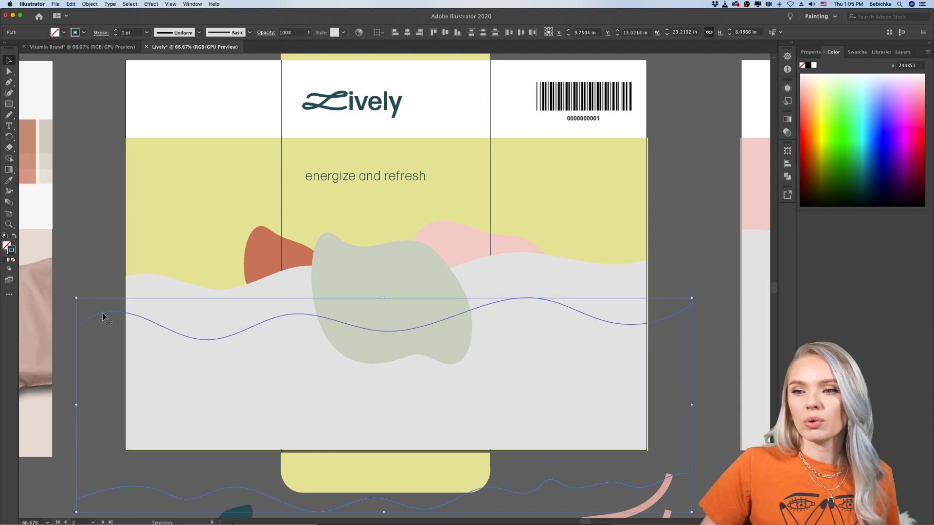
scroll(102, 316, "down", 2)
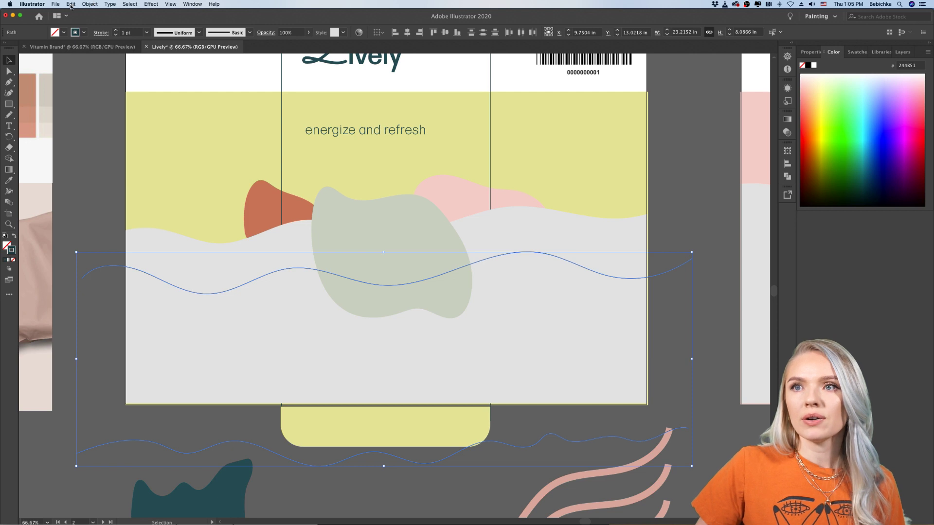
left_click(85, 6)
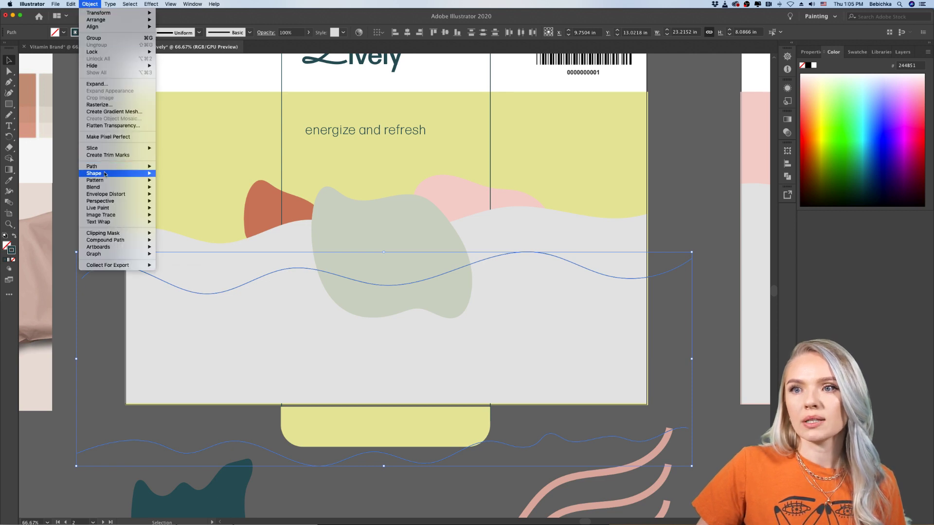
mouse_move(104, 189)
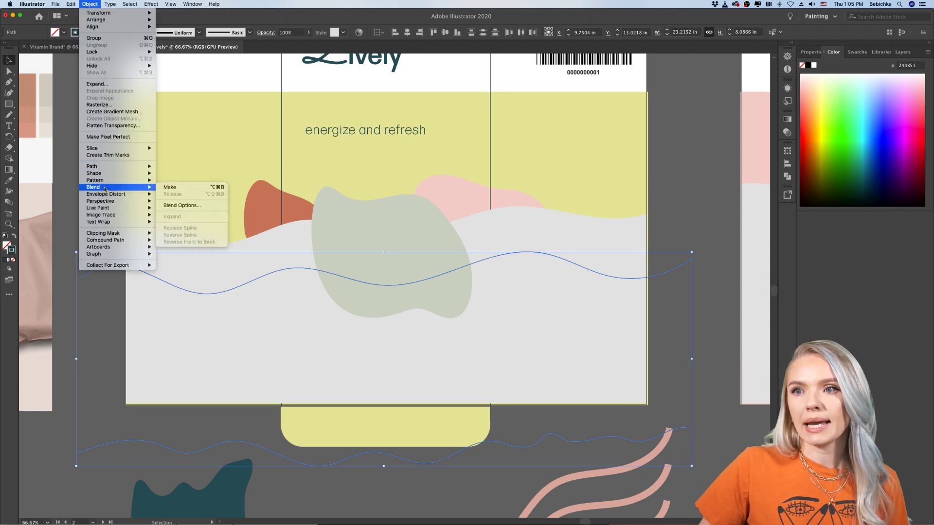
left_click(176, 188)
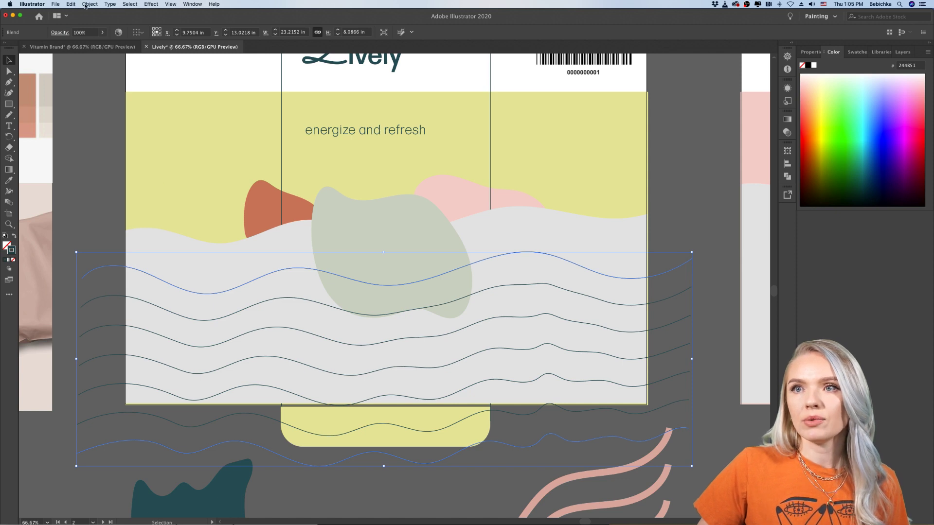
Set the wave blend's spacing to 20 specified steps
left_click(85, 4)
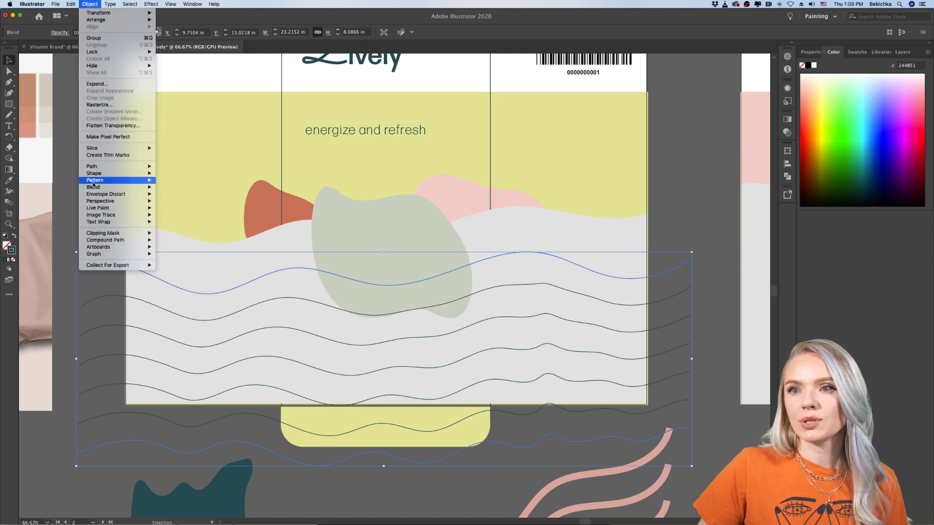
mouse_move(99, 188)
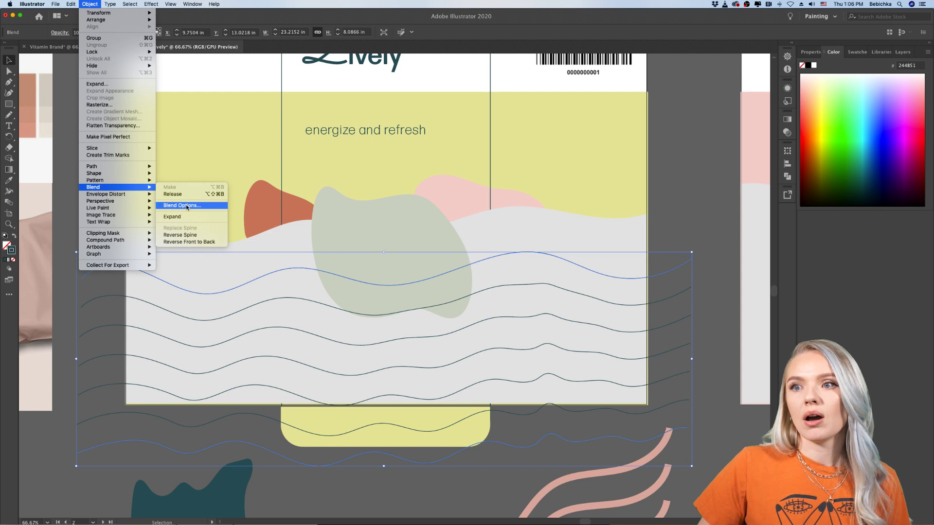
left_click(187, 206)
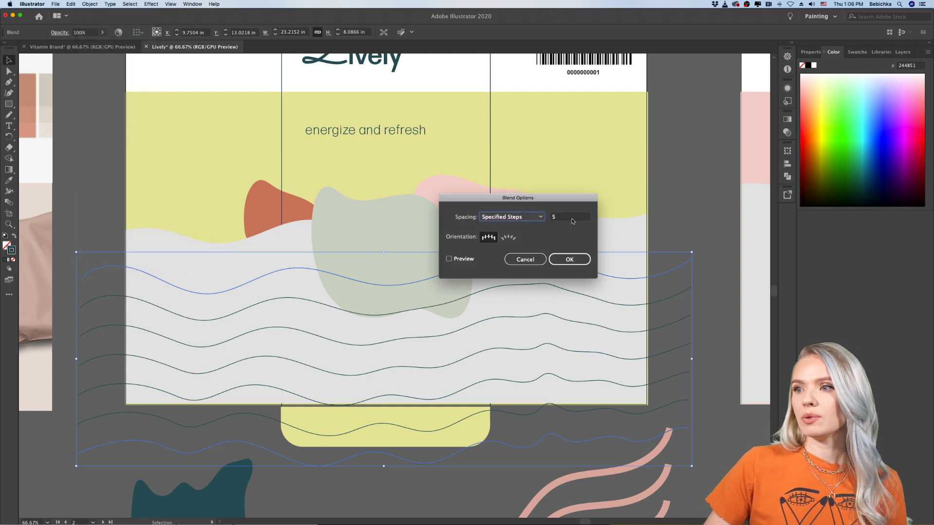
left_click(571, 217)
type("20")
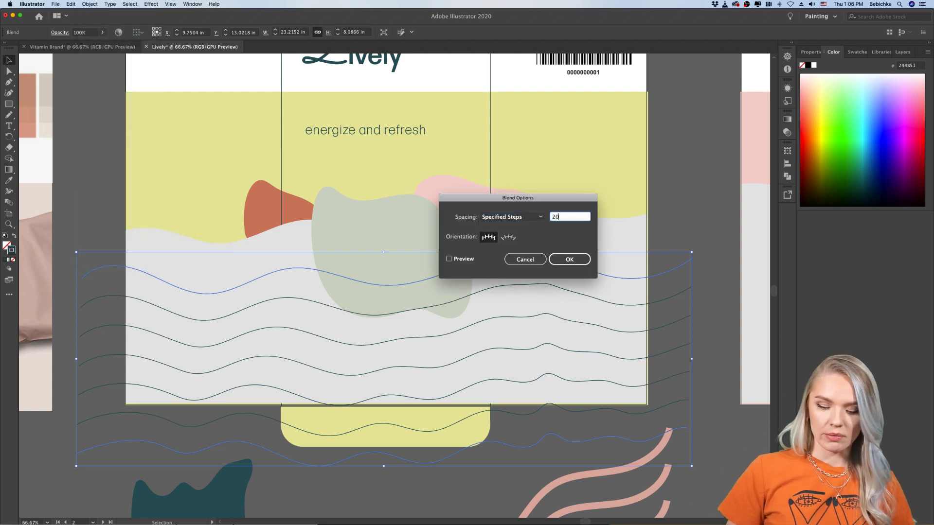
key("Return")
left_click(692, 204)
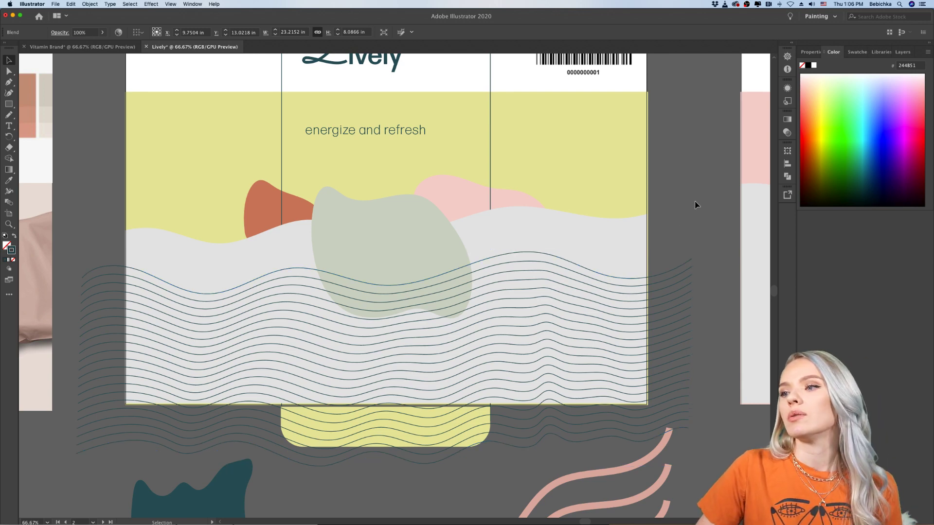
Move the blended wave lines up so their top line sits near the upper edge of the grey wave
scroll(695, 203, "up", 3)
scroll(695, 204, "right", 2)
scroll(696, 203, "down", 3)
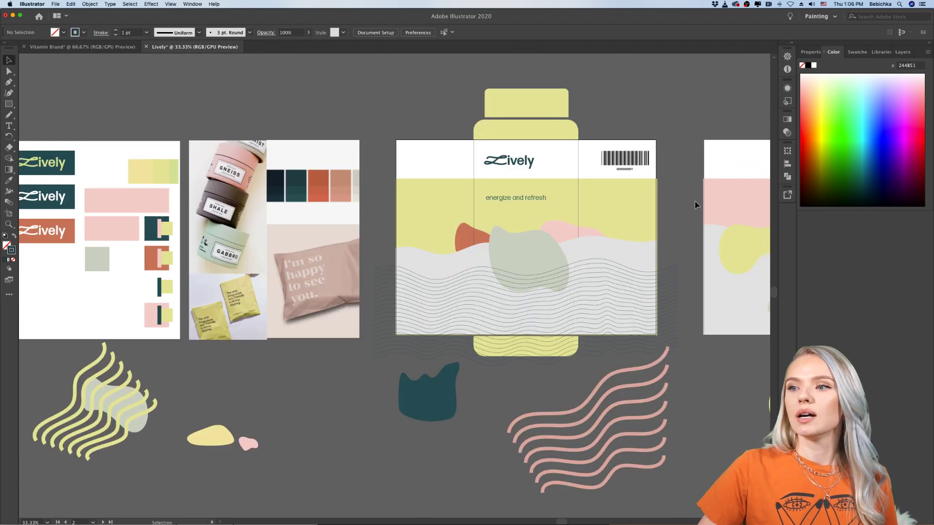
scroll(694, 205, "right", 3)
scroll(663, 214, "up", 3)
scroll(564, 275, "down", 2)
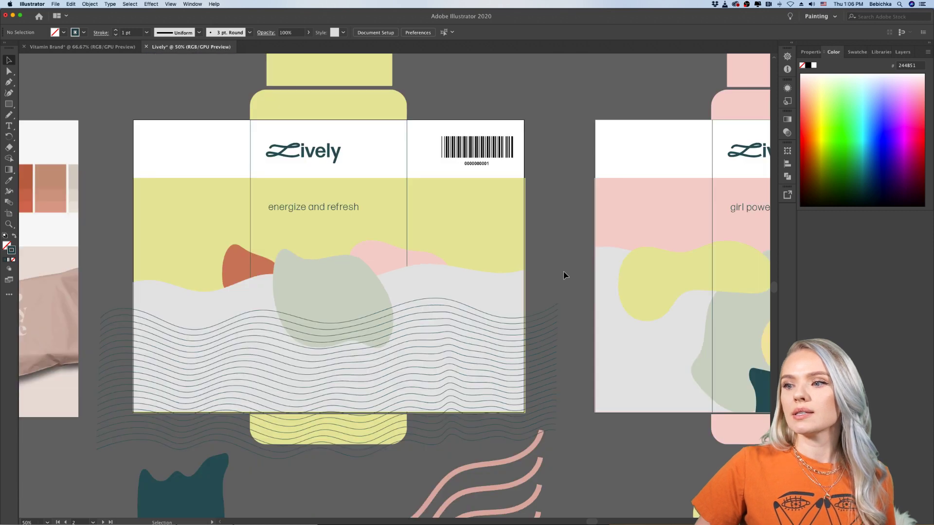
scroll(567, 291, "up", 1)
scroll(567, 292, "left", 1)
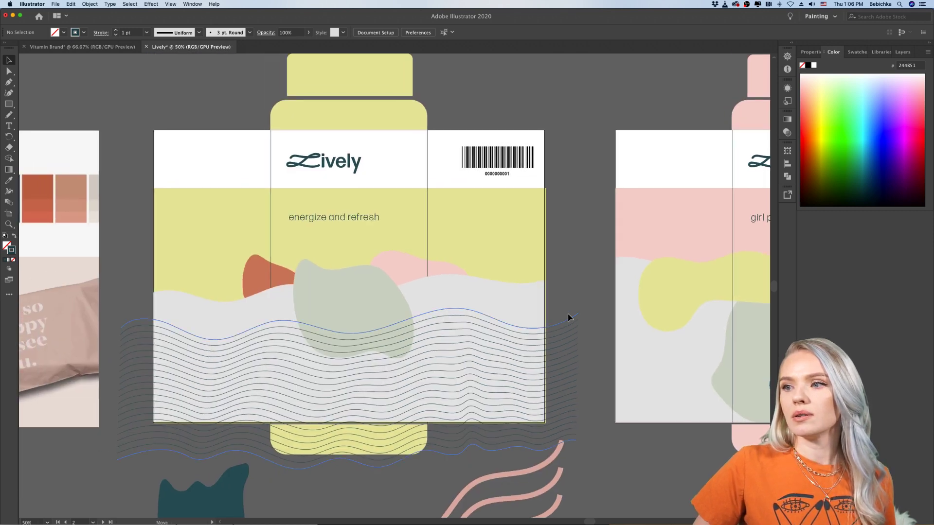
key("super+z")
key("super+z")
key("super+z")
left_click(571, 255)
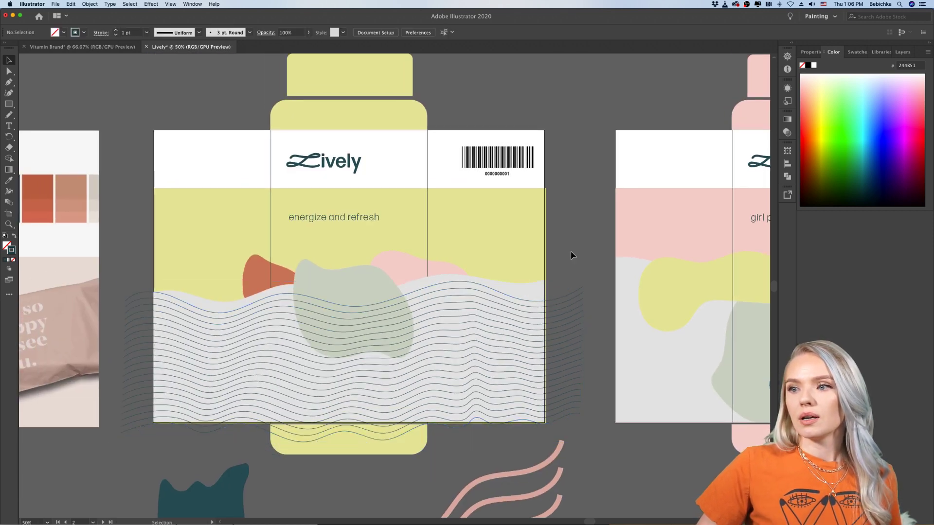
scroll(571, 255, "down", 1)
left_click(334, 266)
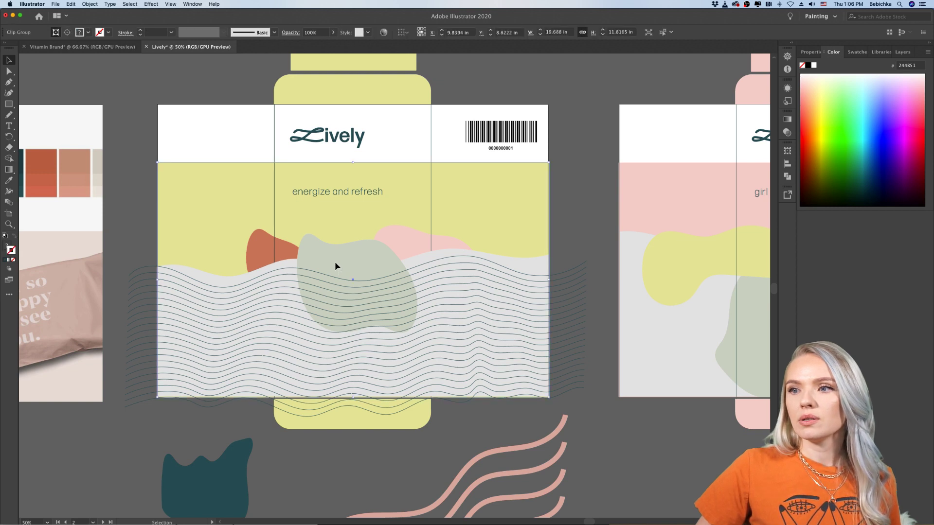
double_click(335, 265)
left_click(335, 265)
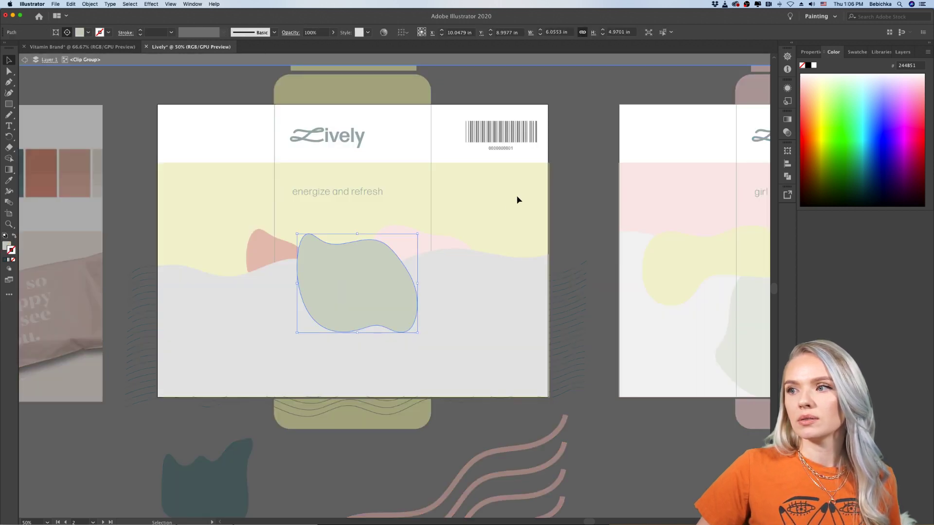
double_click(560, 192)
Release the clipping mask on the "energize and refresh" label's group of shapes
left_click(375, 261)
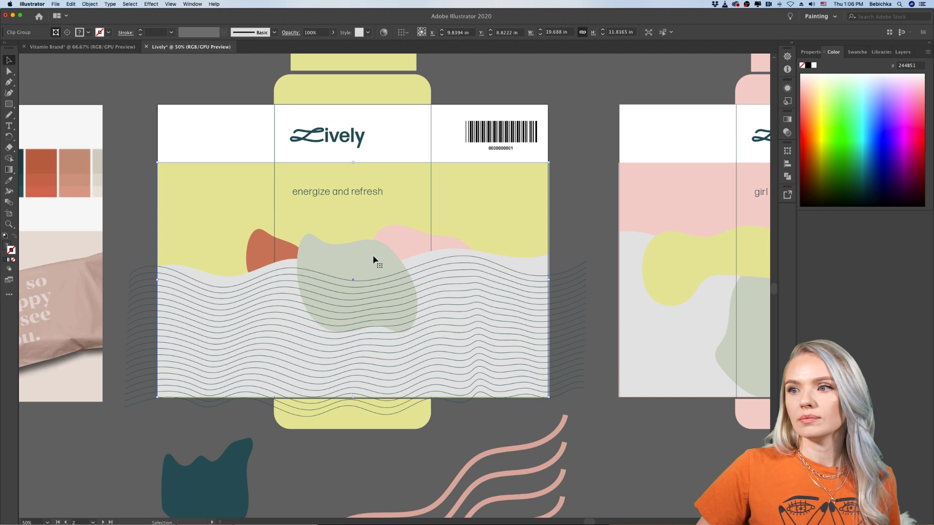
left_click(810, 52)
left_click(896, 234)
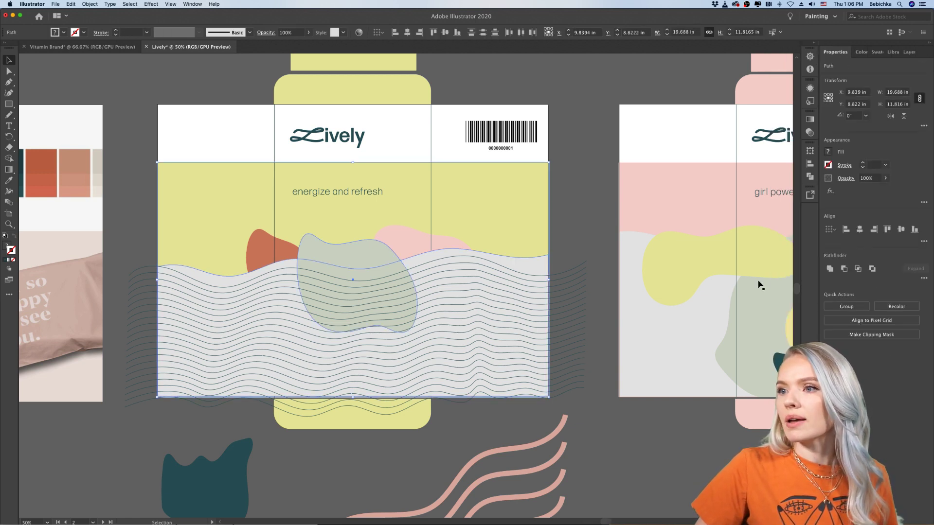
left_click(574, 256)
Bring the sage green shape to the front, above the blended wave lines
left_click(330, 267)
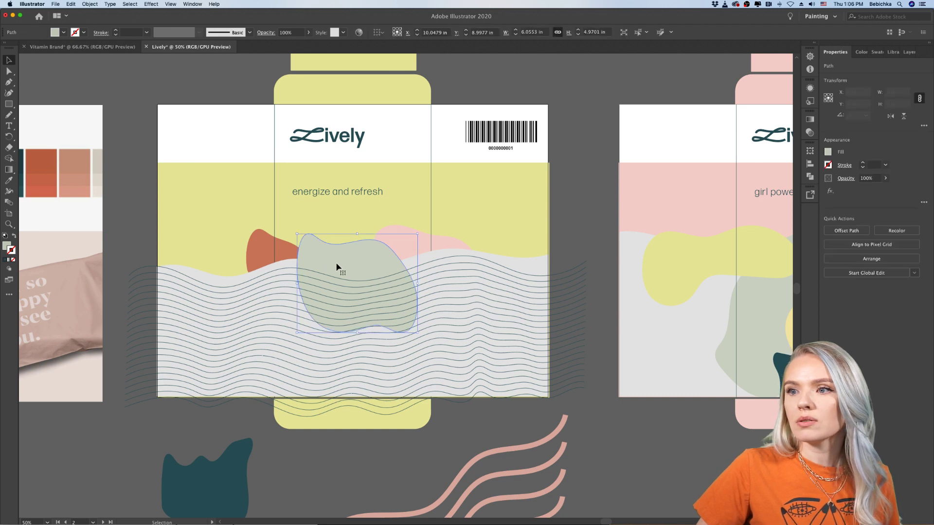
right_click(344, 261)
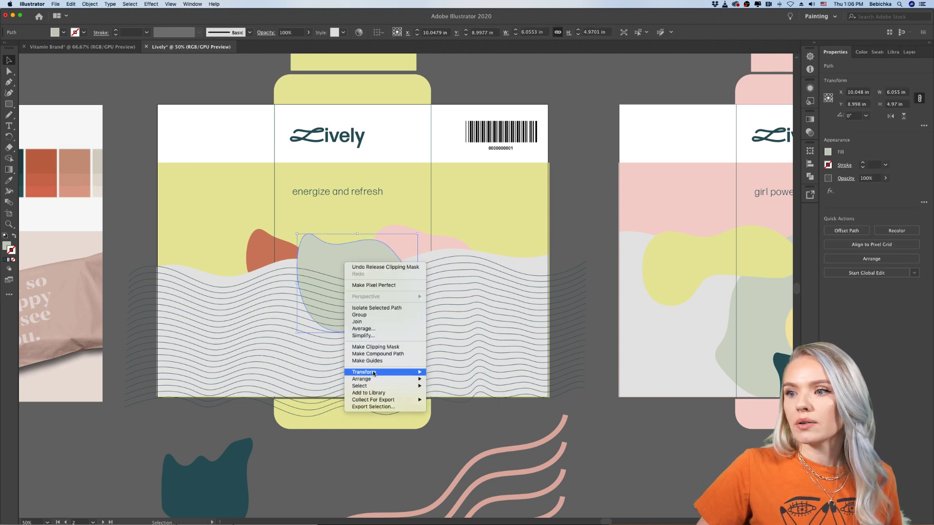
mouse_move(372, 378)
left_click(452, 379)
left_click(578, 188)
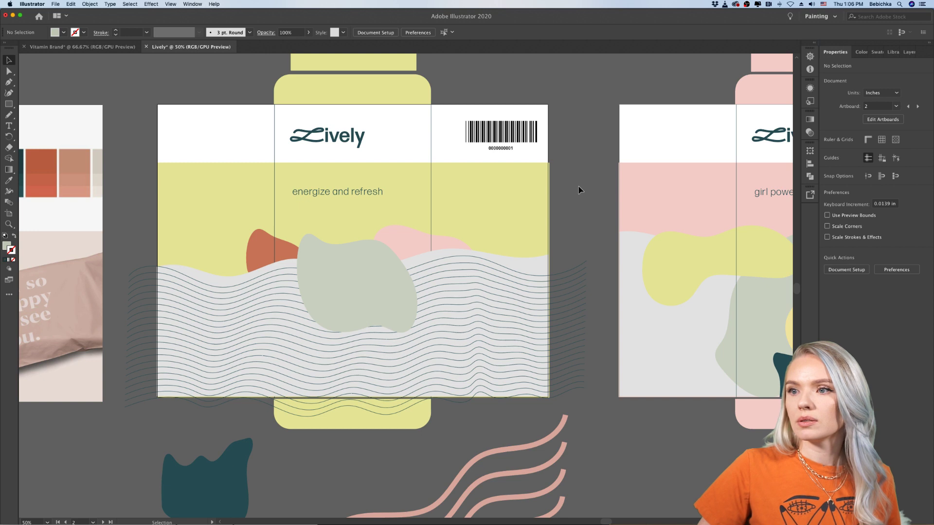
Bring the blended wave lines to the front, over the sage green shape
left_click(491, 265)
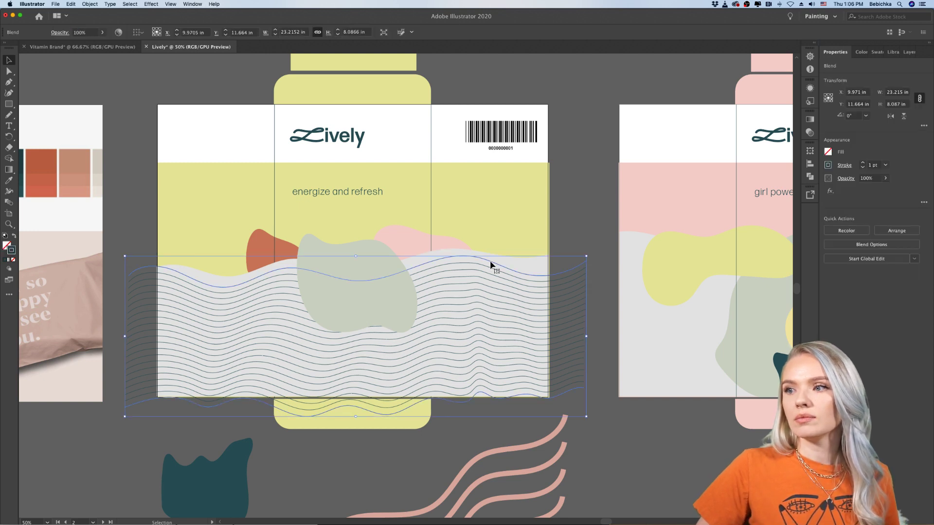
right_click(491, 265)
mouse_move(514, 347)
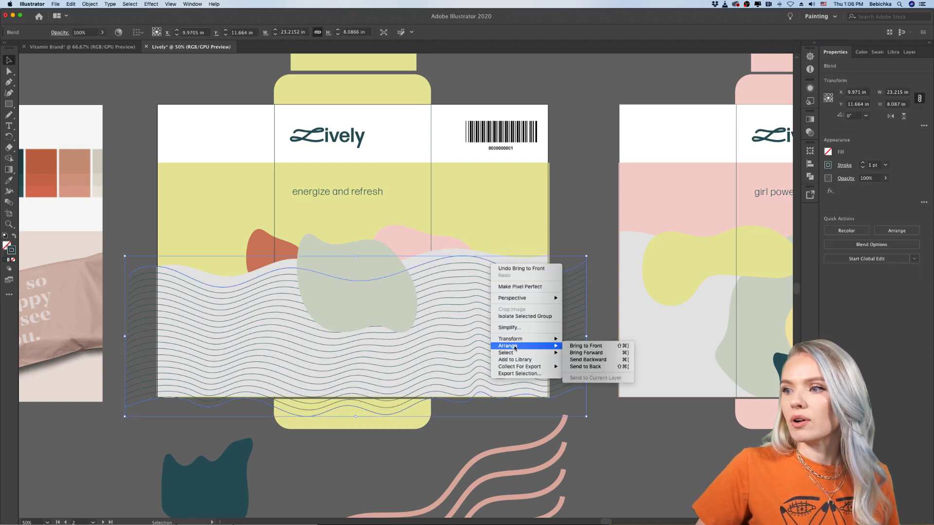
left_click(588, 175)
Examine the wave-line pattern on the "energize and refresh" label up close and alongside the neighbouring artboards
key("super+minus")
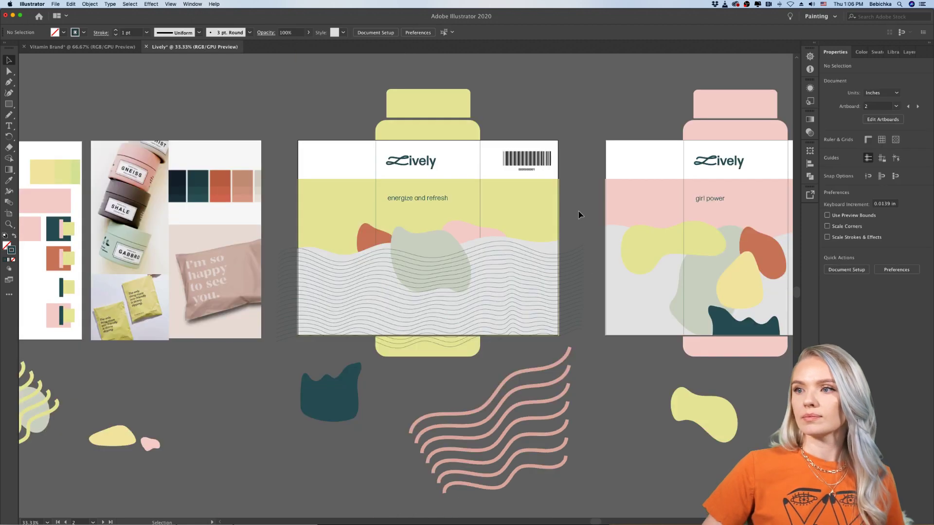
scroll(534, 233, "up", 3)
scroll(533, 233, "down", 3)
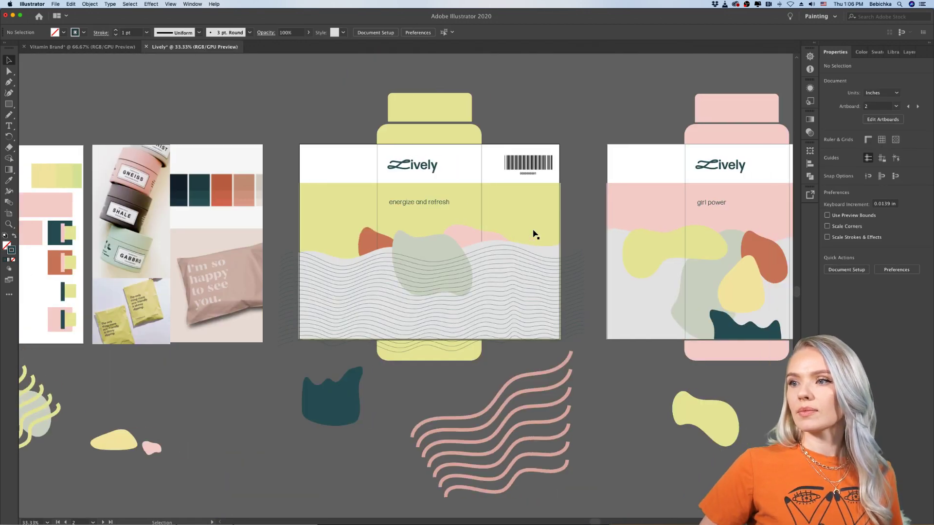
scroll(533, 233, "up", 3)
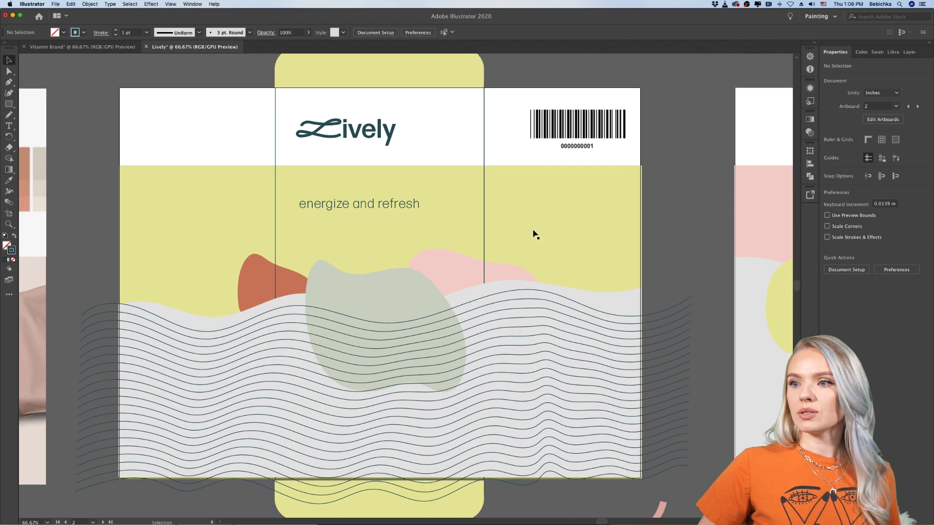
scroll(535, 235, "down", 1)
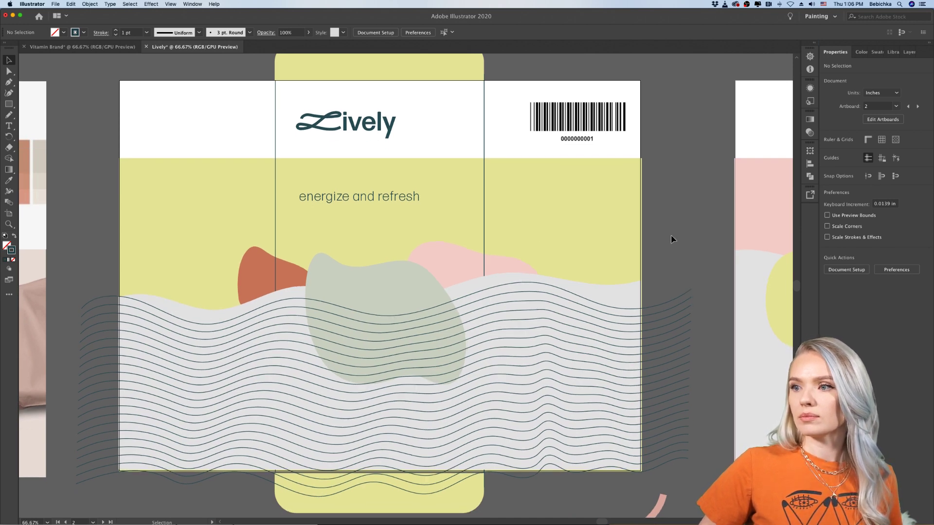
scroll(671, 239, "right", 1)
scroll(671, 239, "right", 2)
scroll(670, 239, "down", 3)
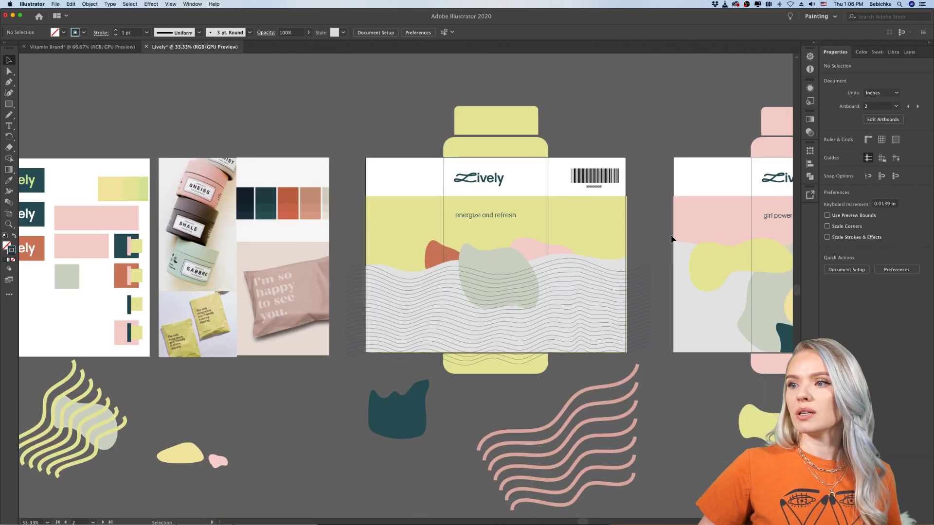
Review the blended wave lines and shapes on the "energize and refresh" label against the neighbouring "girl power" label
scroll(671, 239, "right", 2)
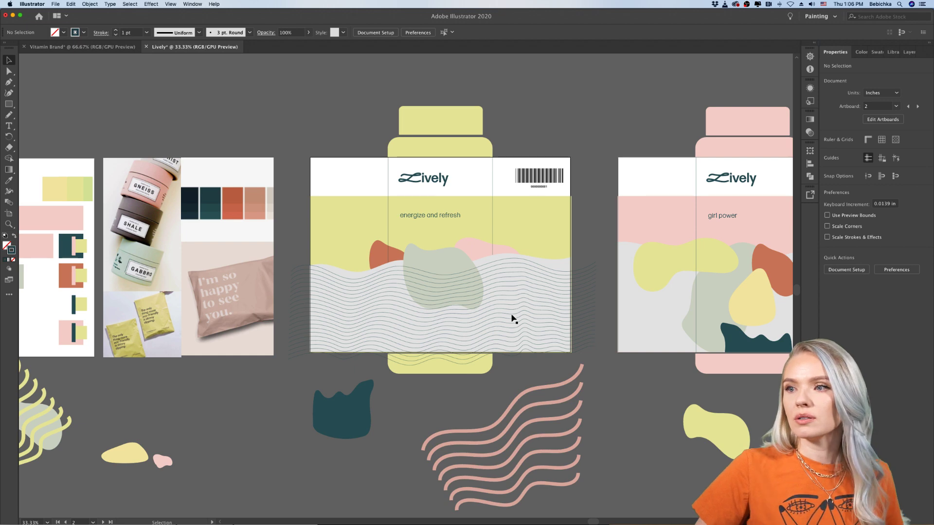
scroll(436, 287, "up", 1)
scroll(436, 287, "right", 1)
scroll(436, 287, "up", 1)
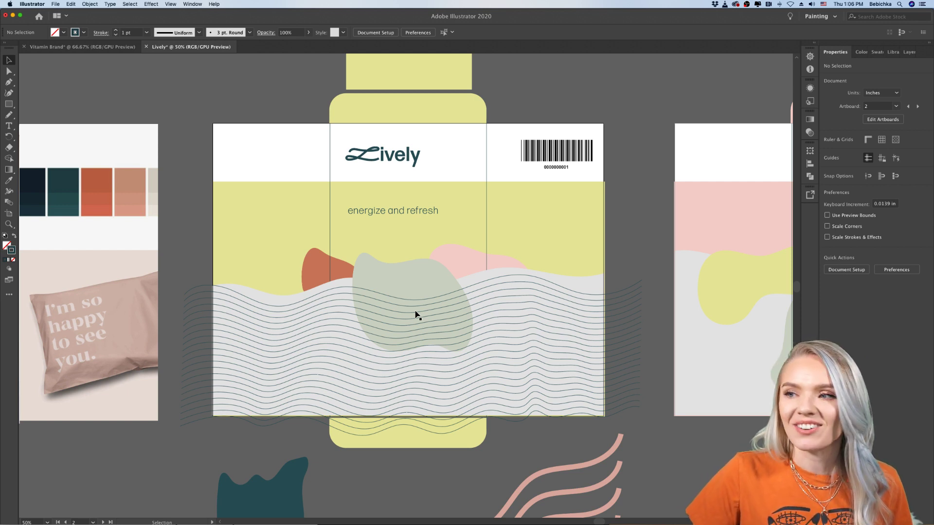
scroll(415, 315, "down", 1)
scroll(416, 315, "right", 1)
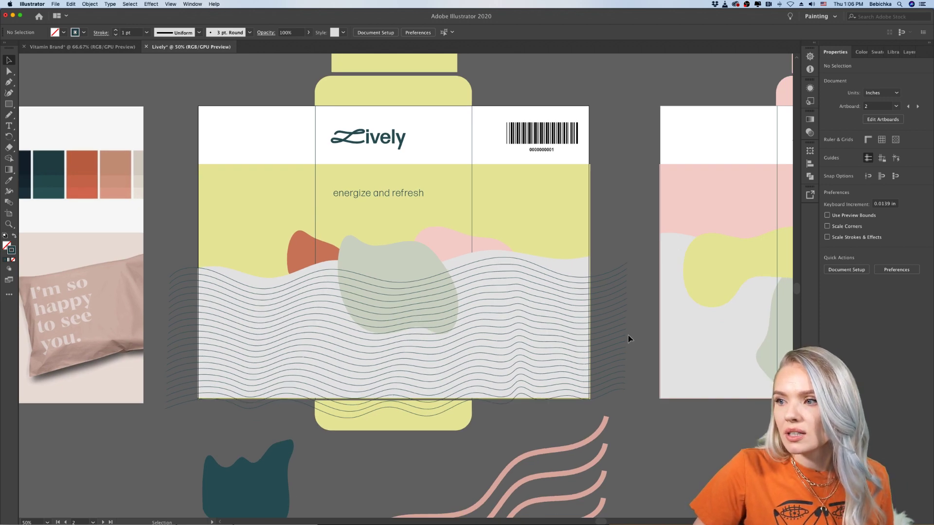
scroll(619, 230, "right", 5)
scroll(620, 230, "up", 2)
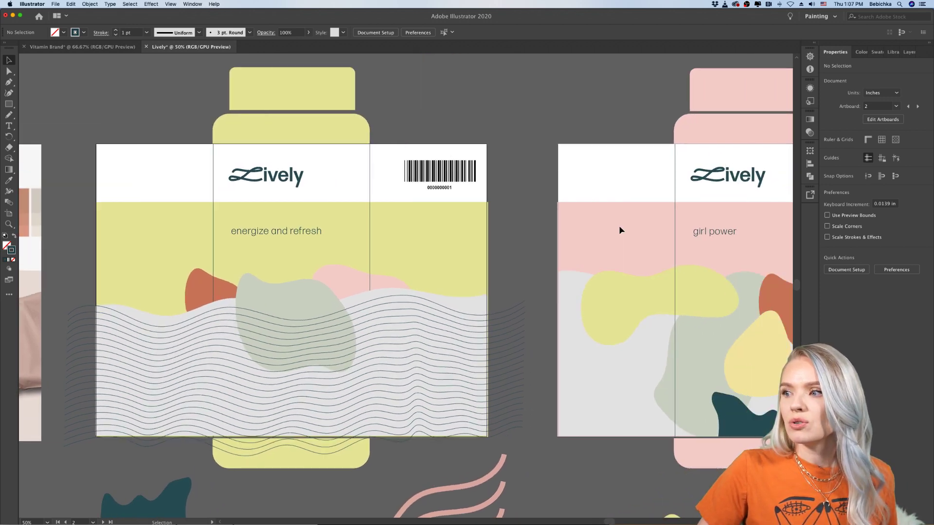
Draw two wavy lines about 23 in wide, one across the top of the "girl power" label's grey area and one below the bottle
scroll(620, 230, "down", 1)
scroll(619, 230, "right", 10)
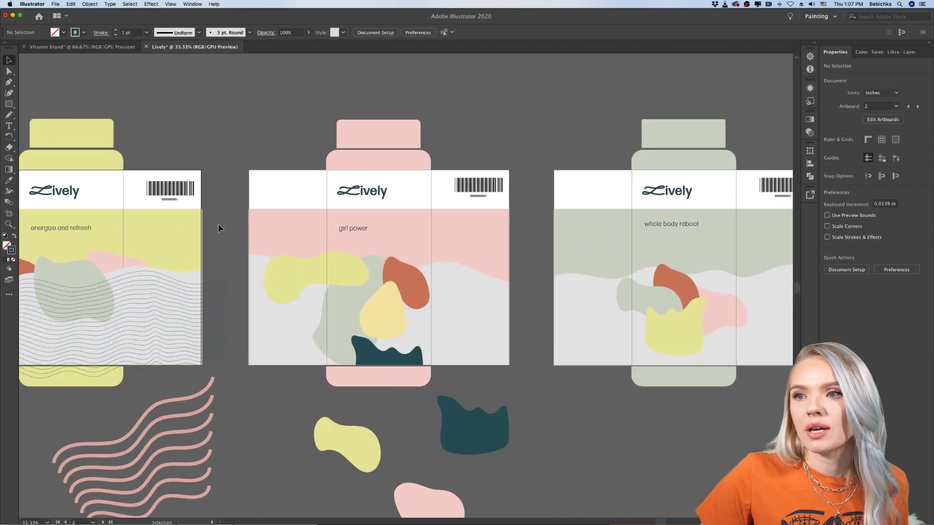
left_click(9, 115)
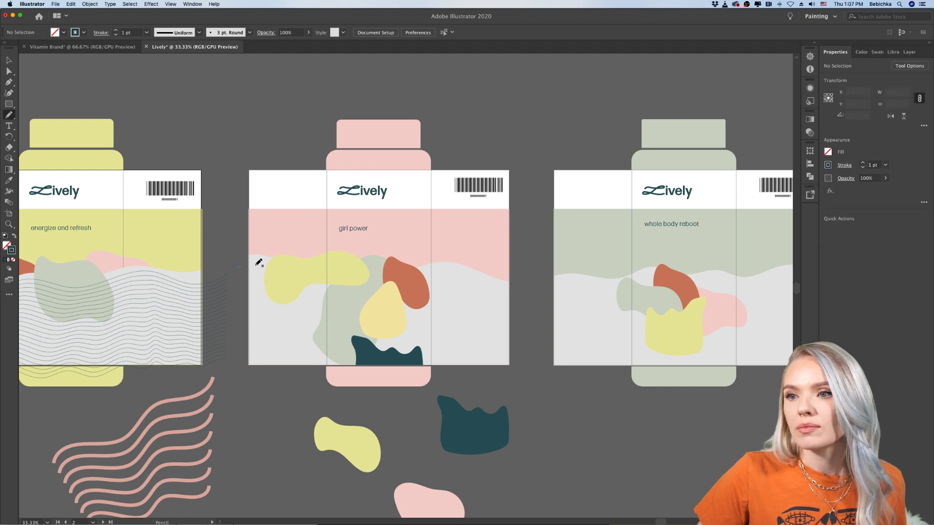
mouse_move(258, 262)
left_mouse_down()
mouse_move(292, 281)
mouse_move(445, 277)
mouse_move(545, 288)
left_mouse_up()
mouse_move(236, 394)
left_mouse_down()
mouse_move(273, 387)
mouse_move(363, 397)
mouse_move(541, 391)
left_mouse_up()
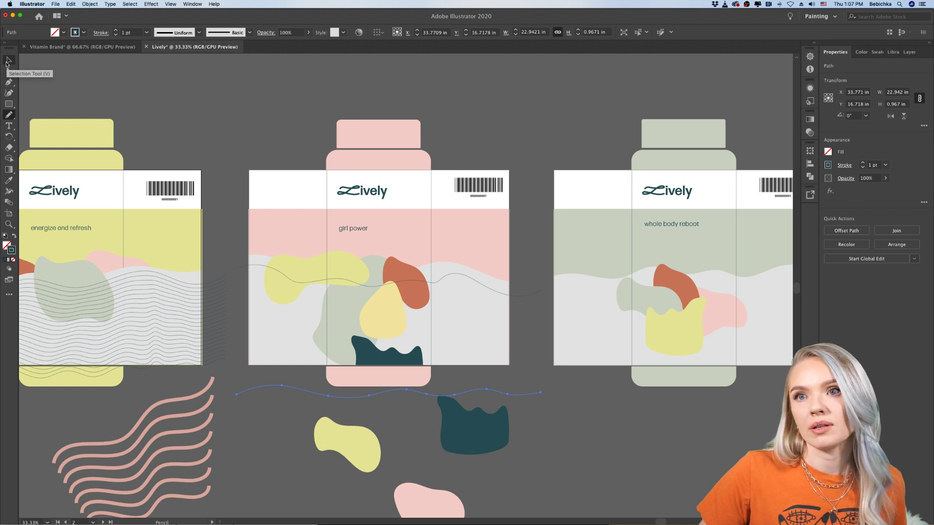
Blend the two wavy lines of the "girl power" label into a pattern of repeated wave lines
left_click(9, 62)
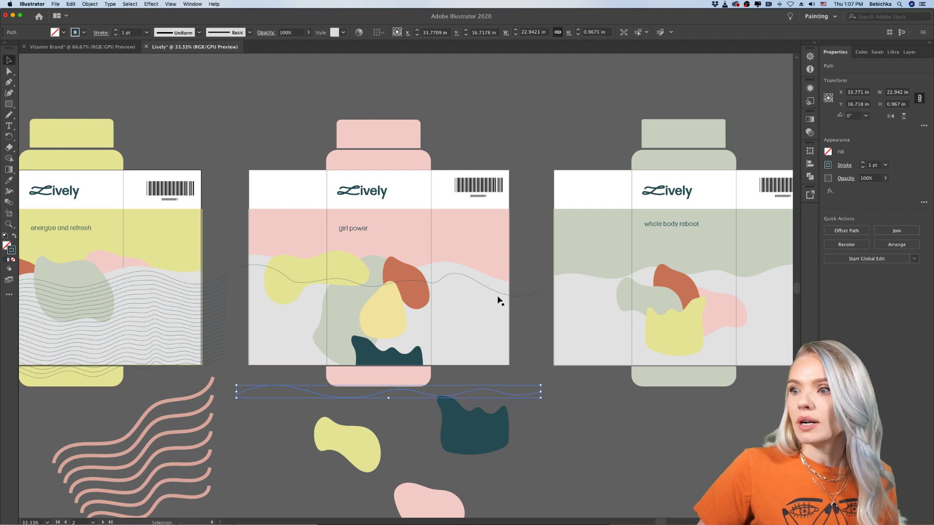
left_click(526, 296)
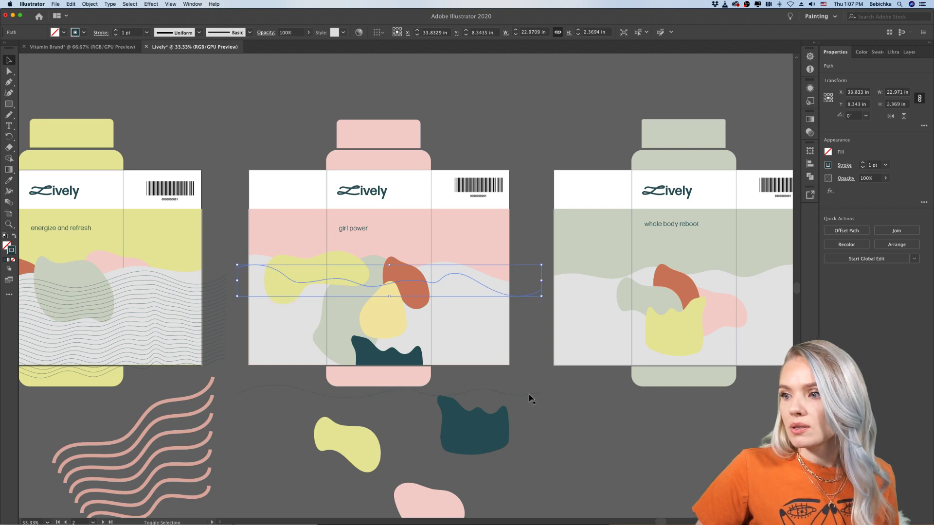
left_click(530, 397, "shift")
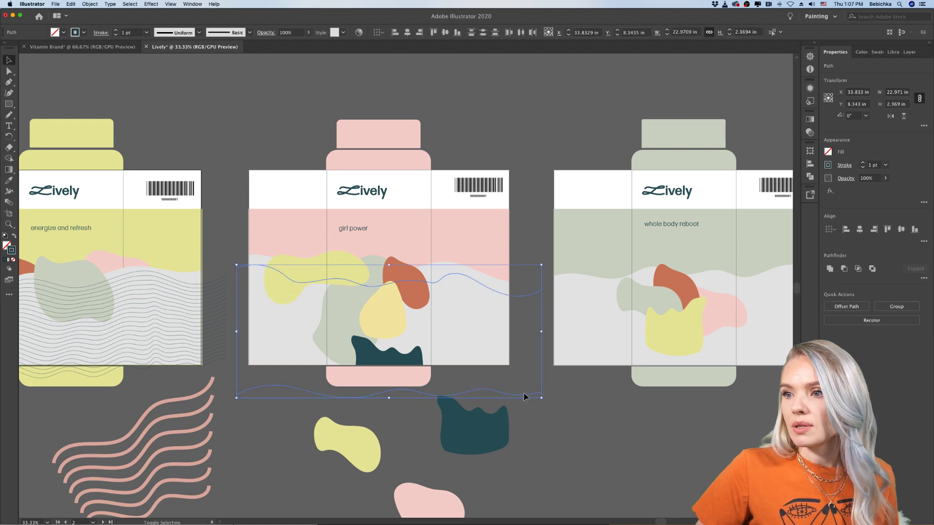
left_click(89, 4)
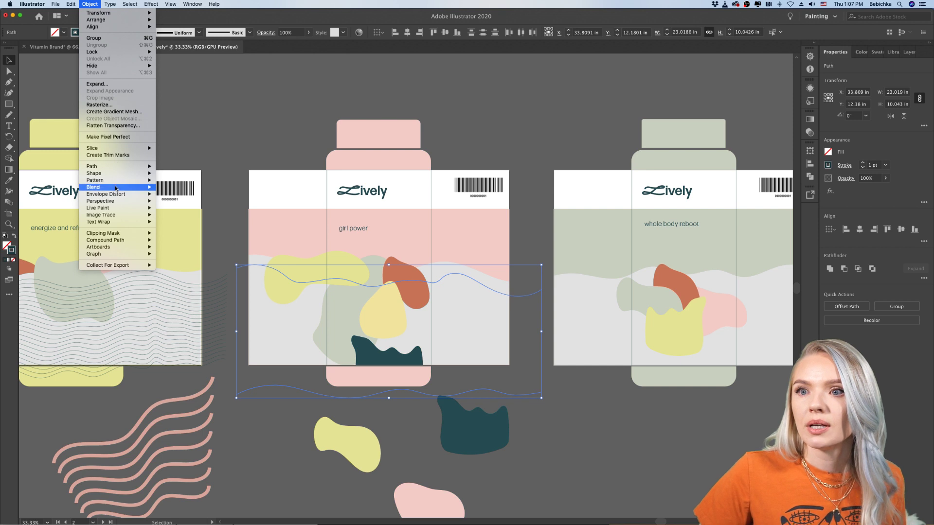
mouse_move(116, 188)
left_click(176, 188)
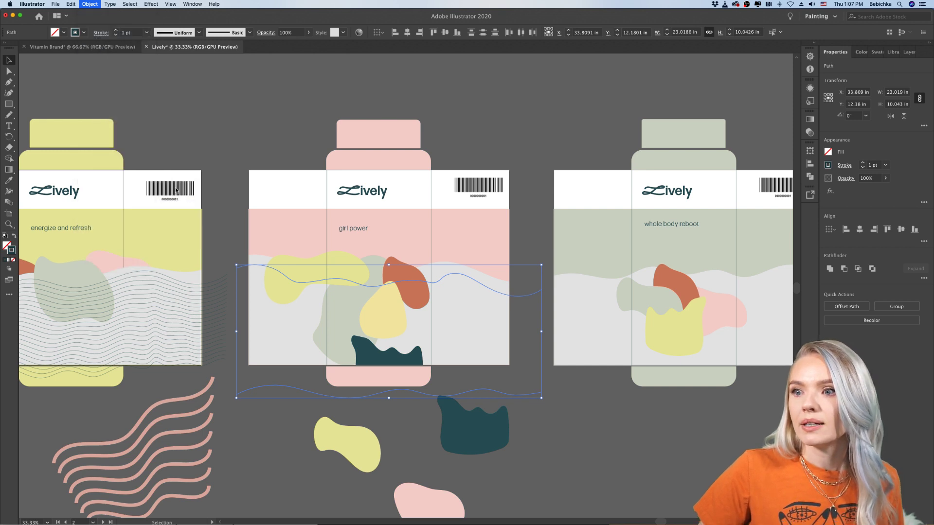
left_click(216, 133)
Shift the blended wave lines on the "girl power" label slightly up and to the left, closer to the grey area's top edge
scroll(234, 142, "left", 3)
scroll(234, 141, "left", 3)
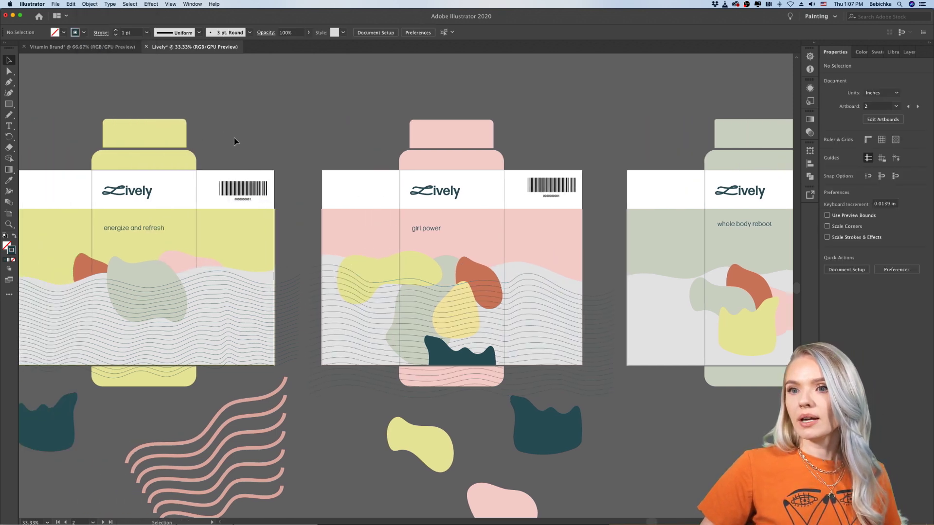
double_click(542, 277)
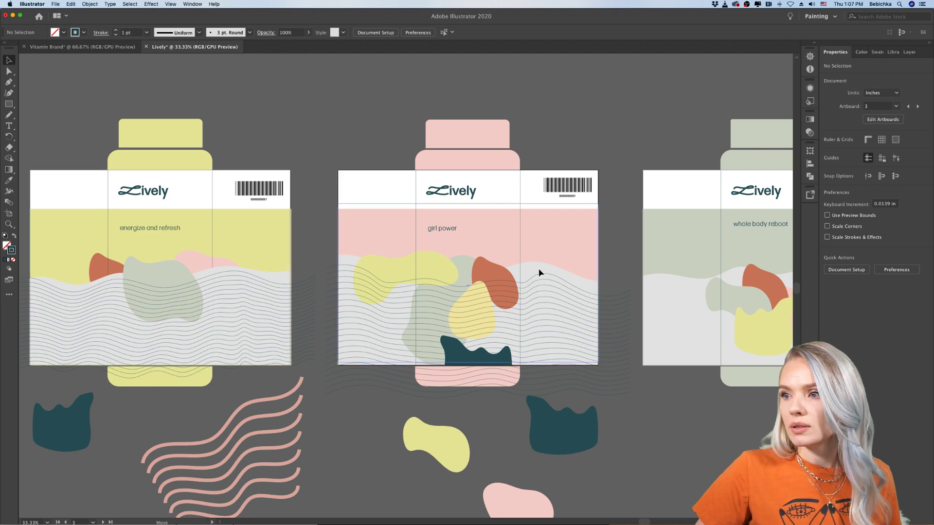
key("Escape")
key("super+1")
key("super+minus")
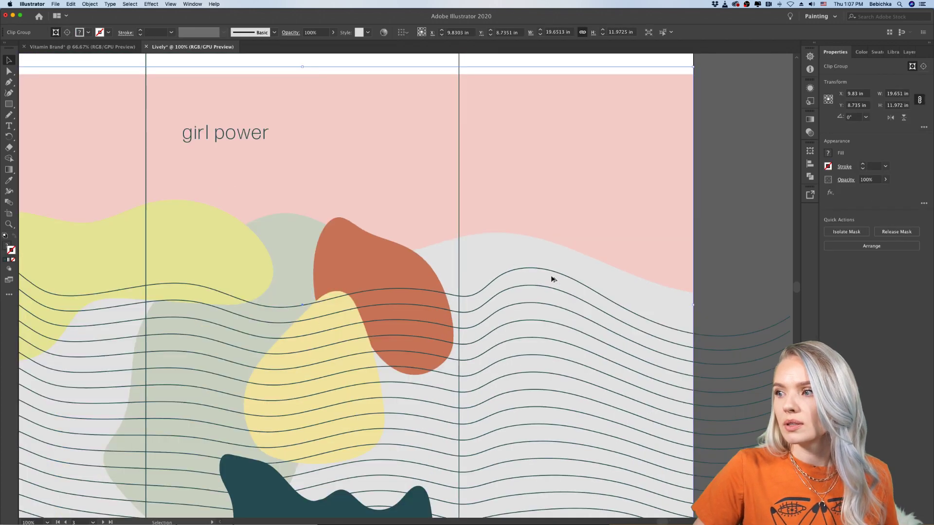
left_click(665, 318)
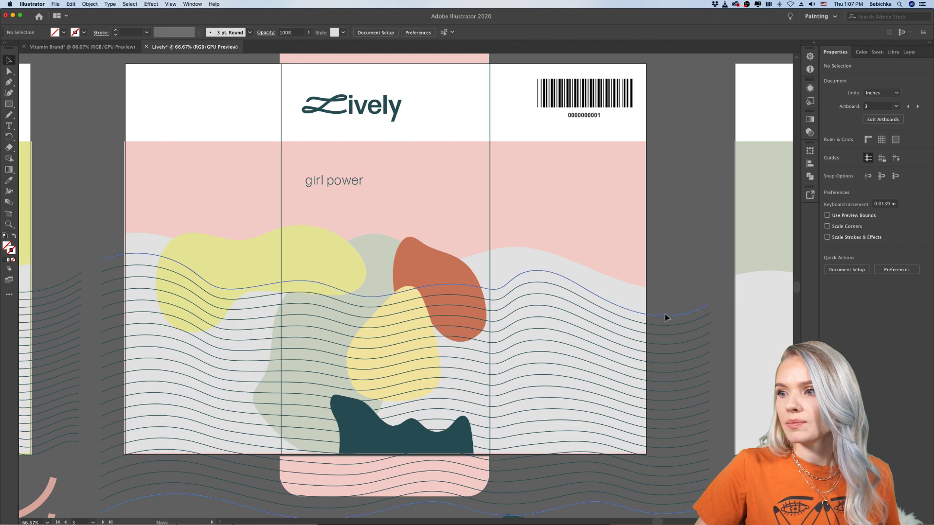
left_click(650, 307)
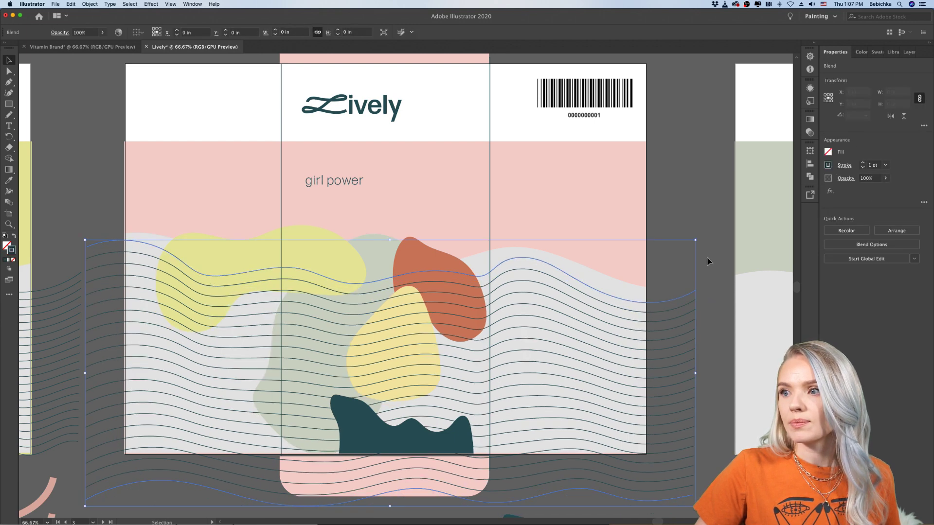
Draw wavy lines about 22 in wide across the "whole body reboot" label's grey area and about 24 in wide below the bottle
scroll(682, 254, "down", 3)
scroll(682, 254, "right", 5)
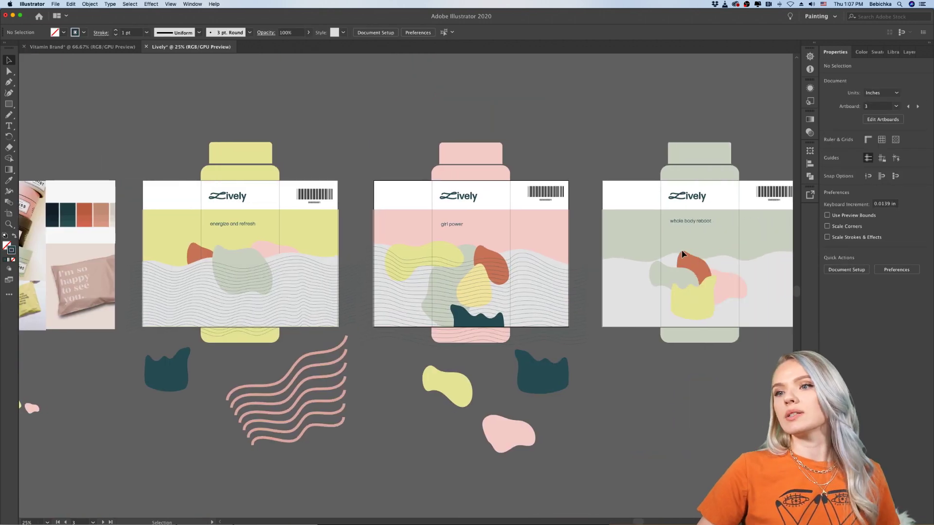
scroll(594, 243, "up", 3)
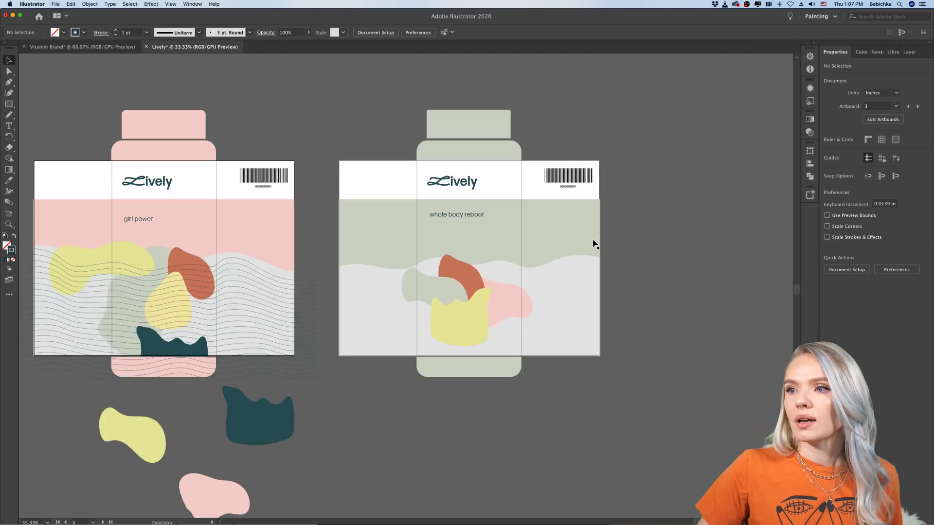
scroll(593, 244, "left", 2)
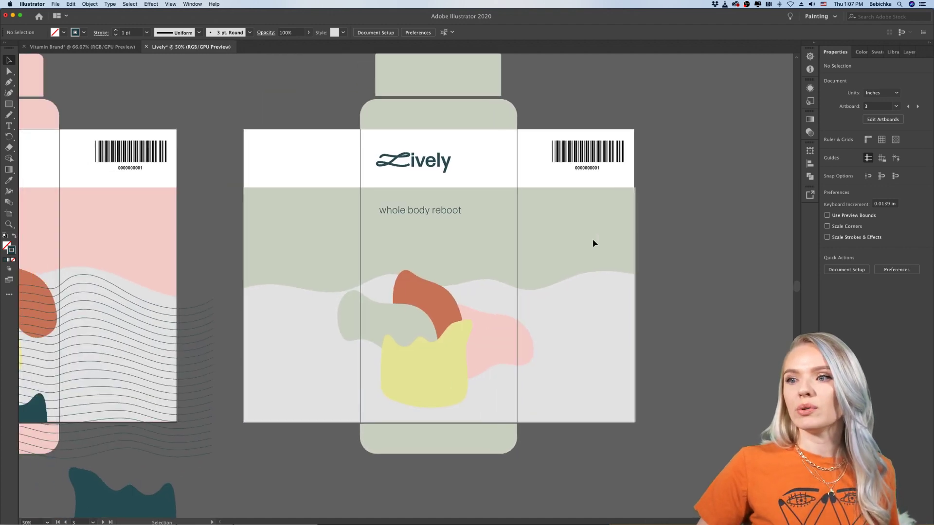
left_click(8, 114)
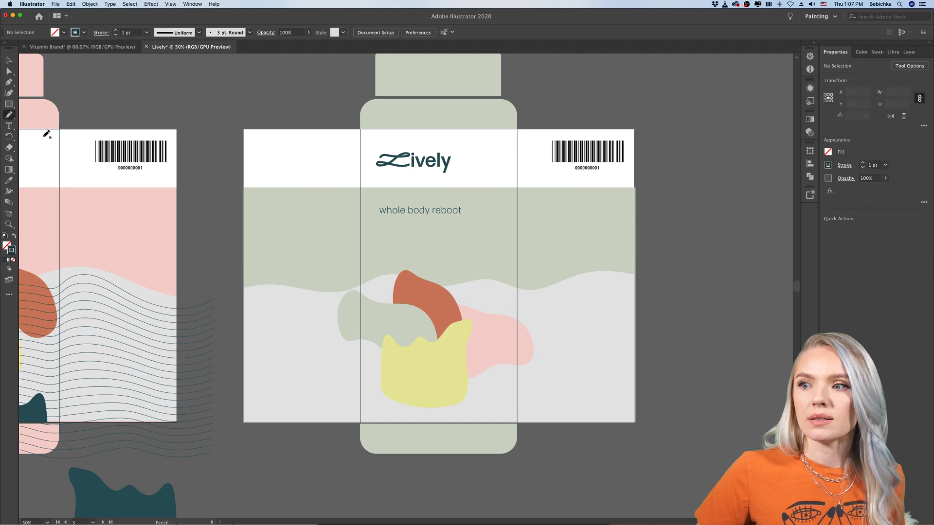
mouse_move(252, 302)
left_mouse_down()
mouse_move(297, 314)
mouse_move(398, 303)
mouse_move(465, 310)
mouse_move(504, 293)
mouse_move(579, 301)
mouse_move(675, 285)
left_mouse_up()
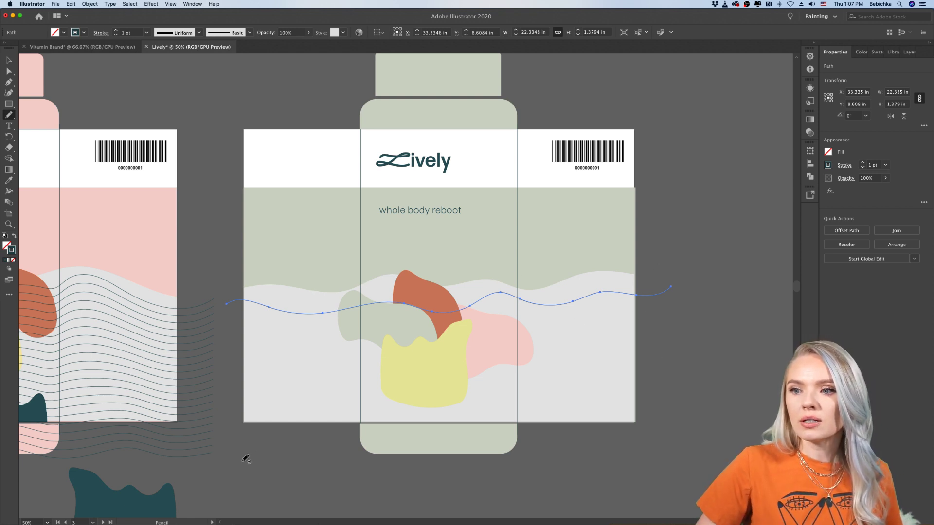
mouse_move(224, 468)
left_mouse_down()
mouse_move(263, 465)
mouse_move(333, 484)
mouse_move(421, 479)
mouse_move(518, 489)
mouse_move(708, 474)
left_mouse_up()
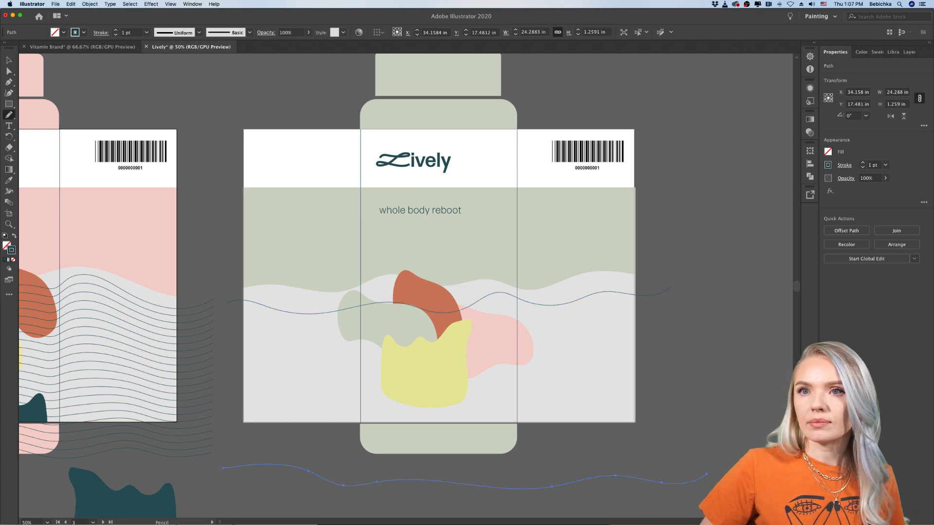
Raise the lower wavy line over the "whole body reboot" bottle's base and blend it with the upper wavy line
left_click(9, 60)
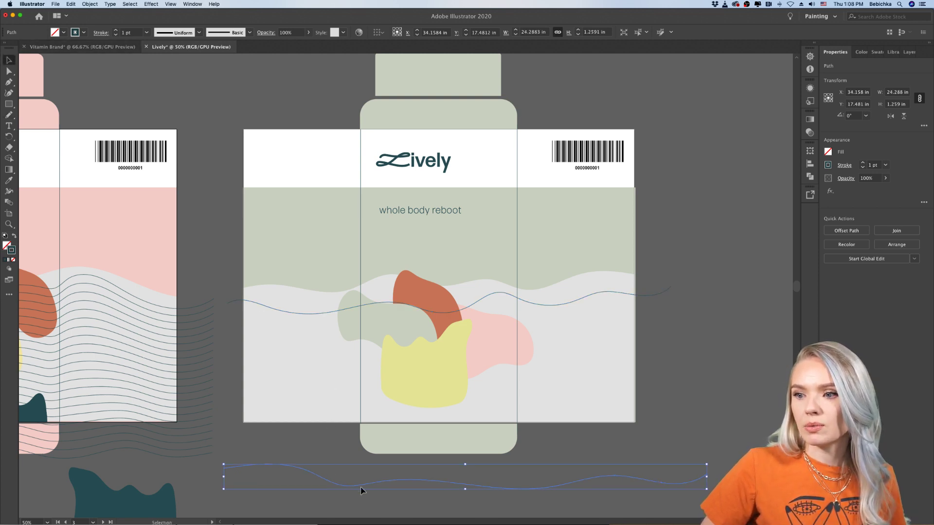
left_click_drag(364, 488, 366, 466)
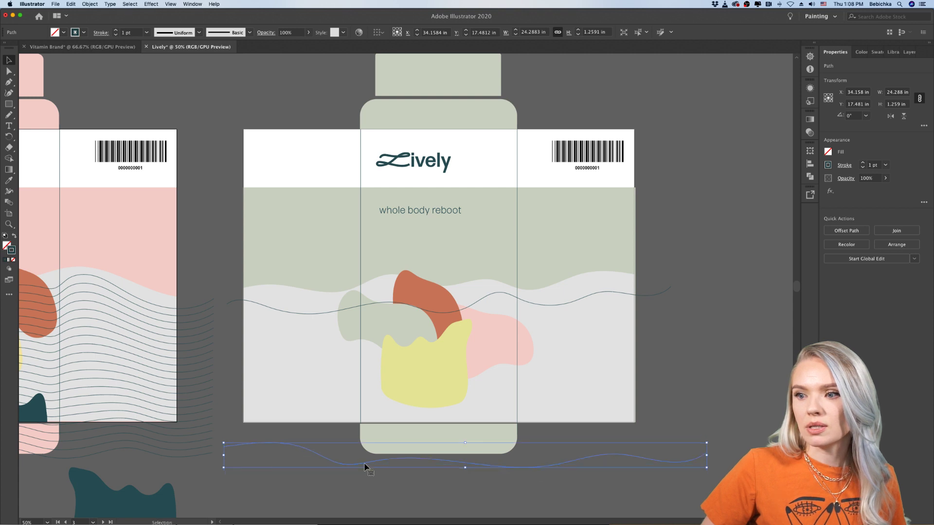
left_click(298, 312, "shift")
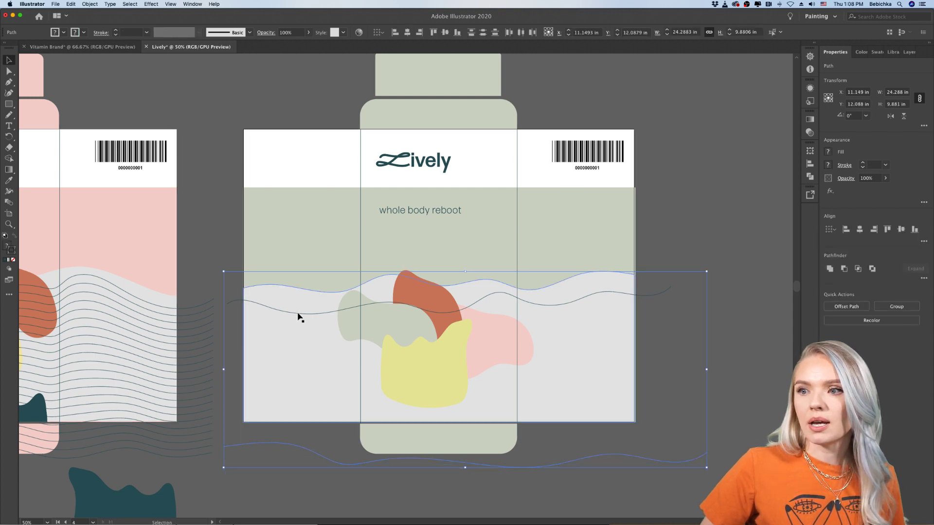
left_click(235, 305)
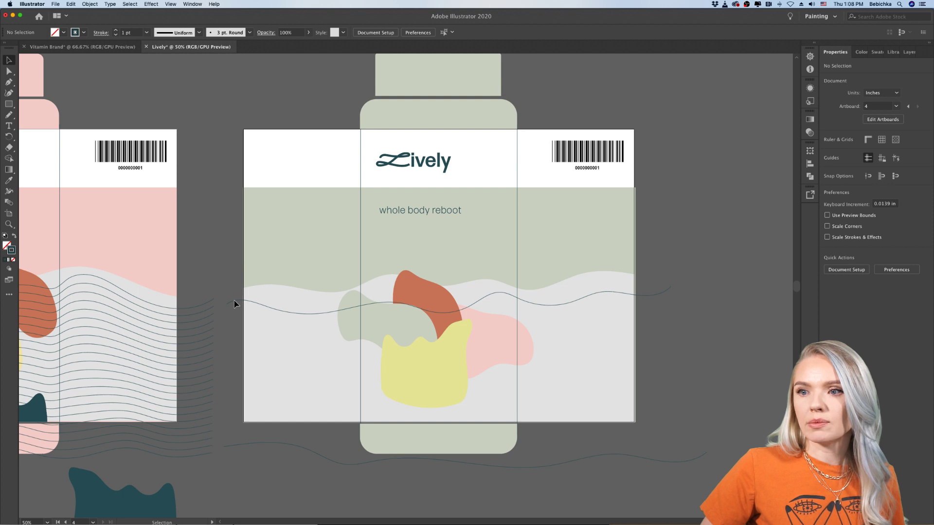
left_click_drag(236, 328, 229, 482)
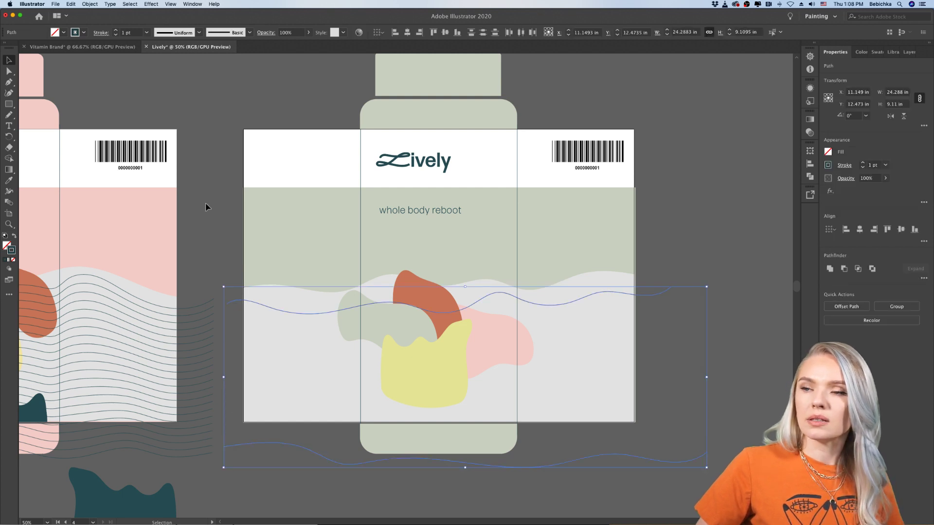
left_click(84, 6)
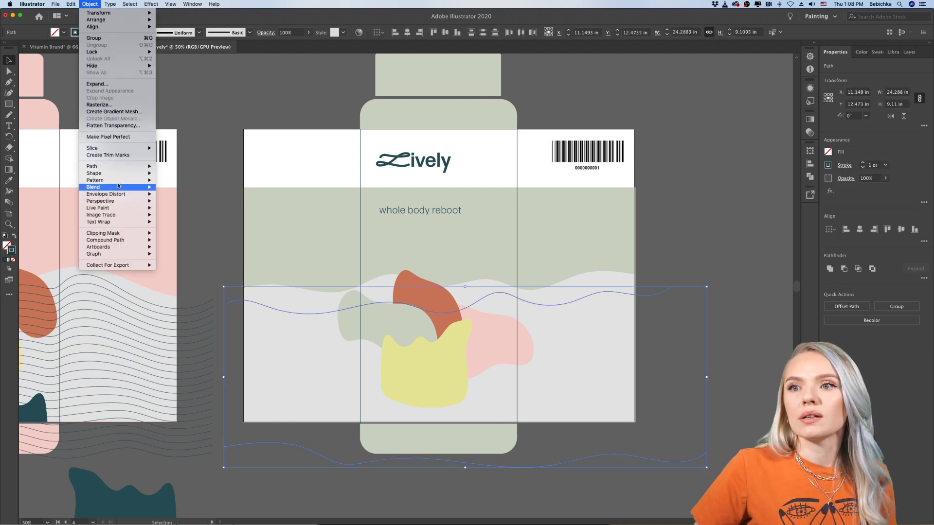
mouse_move(116, 187)
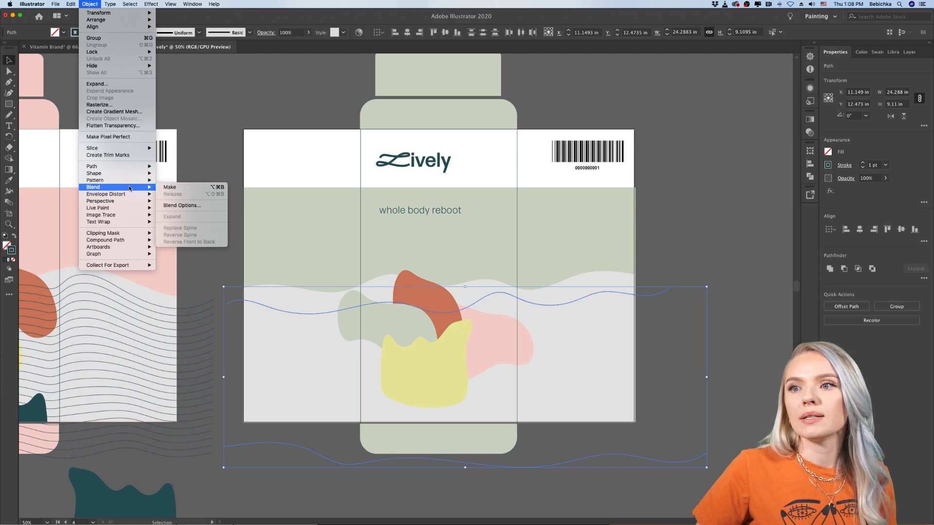
left_click(171, 188)
left_click(193, 134)
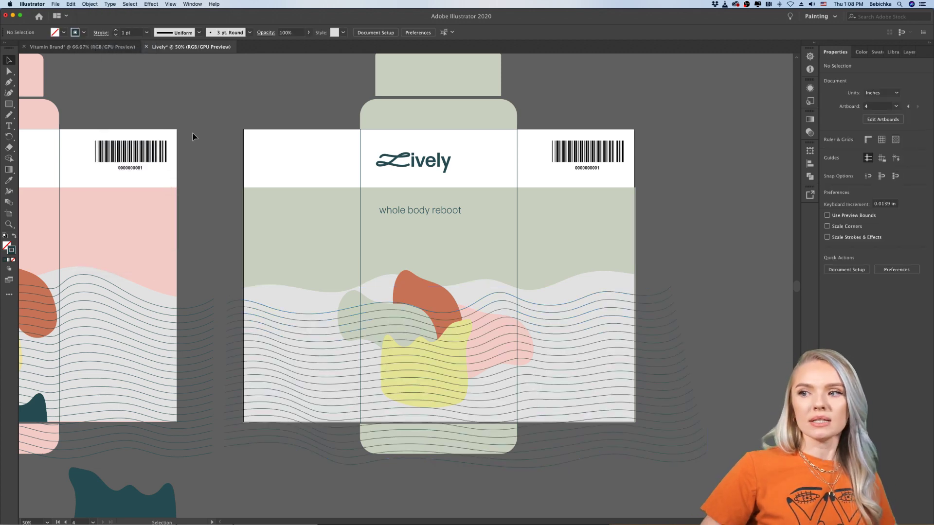
Shift the blended wave lines on the "whole body reboot" label about 0.7 in left and 0.4 in up
key("super+minus")
scroll(192, 136, "up", 3)
scroll(192, 136, "left", 5)
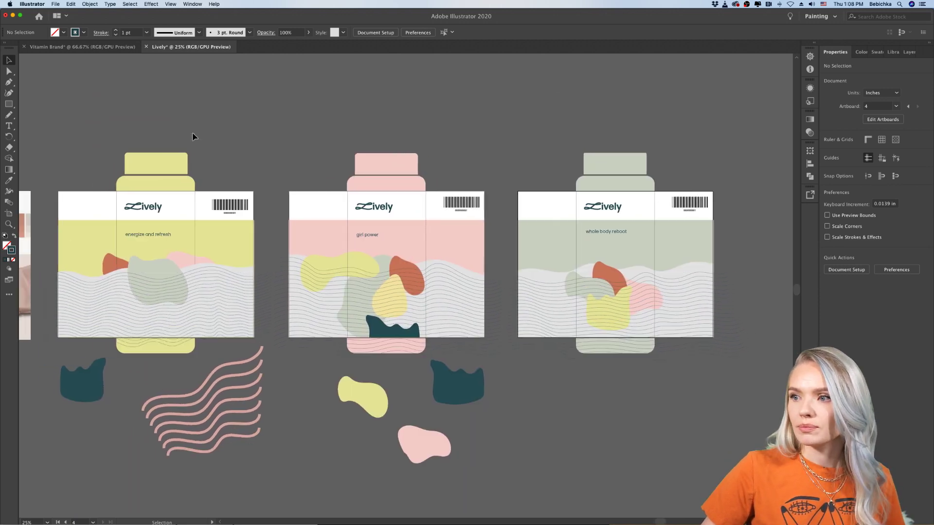
scroll(193, 137, "right", 2)
scroll(487, 248, "up", 2)
scroll(489, 246, "right", 5)
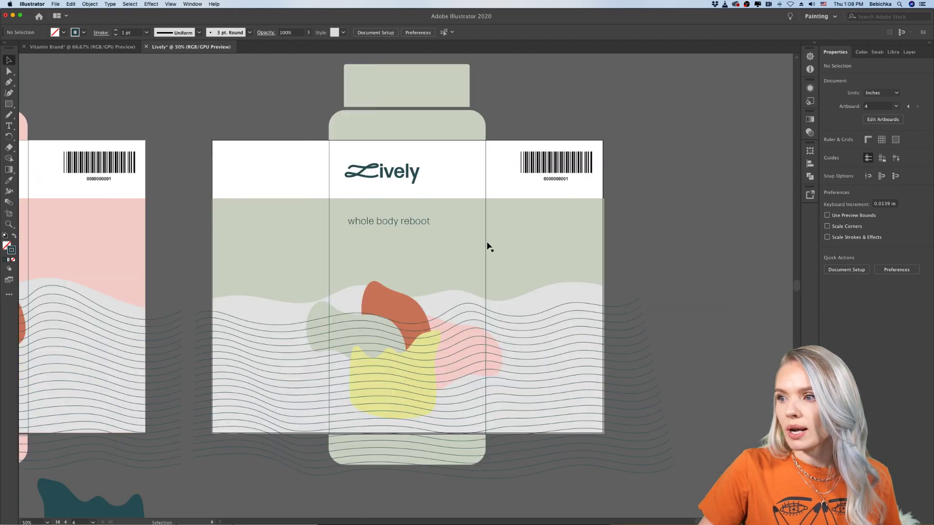
left_click(532, 320)
left_click_drag(527, 317, 518, 307)
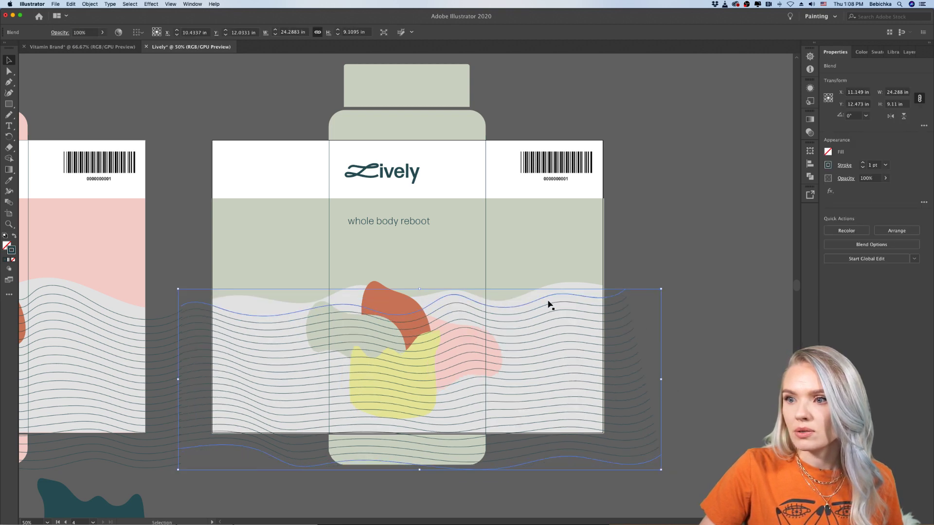
left_click(664, 238)
key("super+minus")
key("super+minus")
scroll(641, 261, "left", 3)
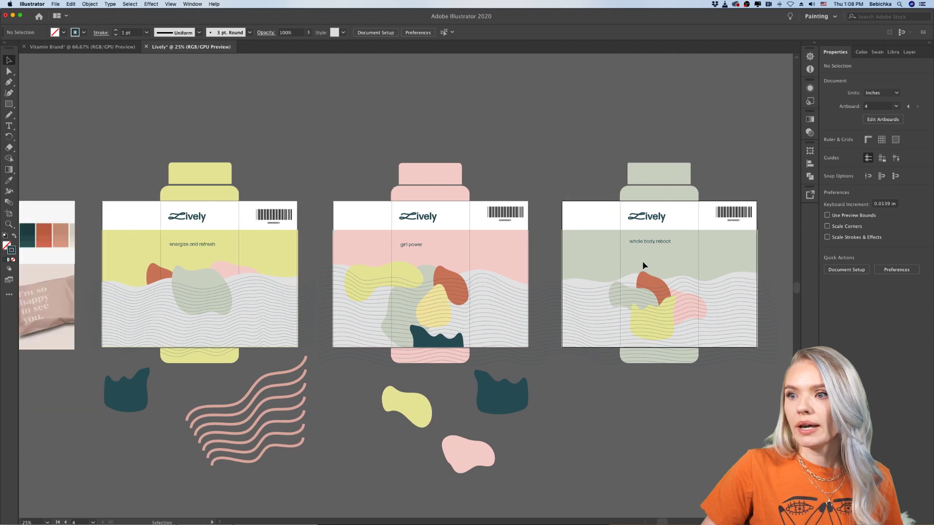
Move the yellow shape on the "whole body reboot" label about 3.5 in right and 3.5 in up, across the grey area's top edge
scroll(580, 407, "right", 5)
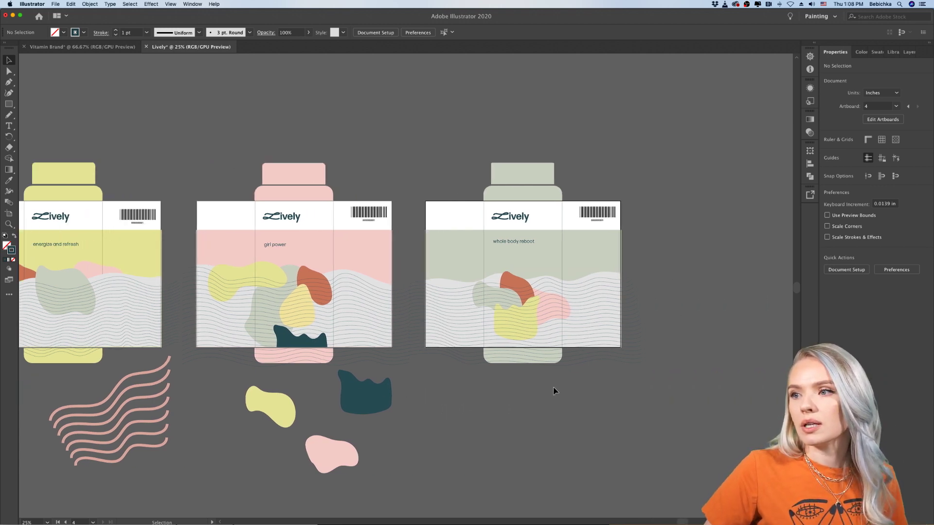
scroll(539, 291, "up", 2)
scroll(538, 292, "right", 4)
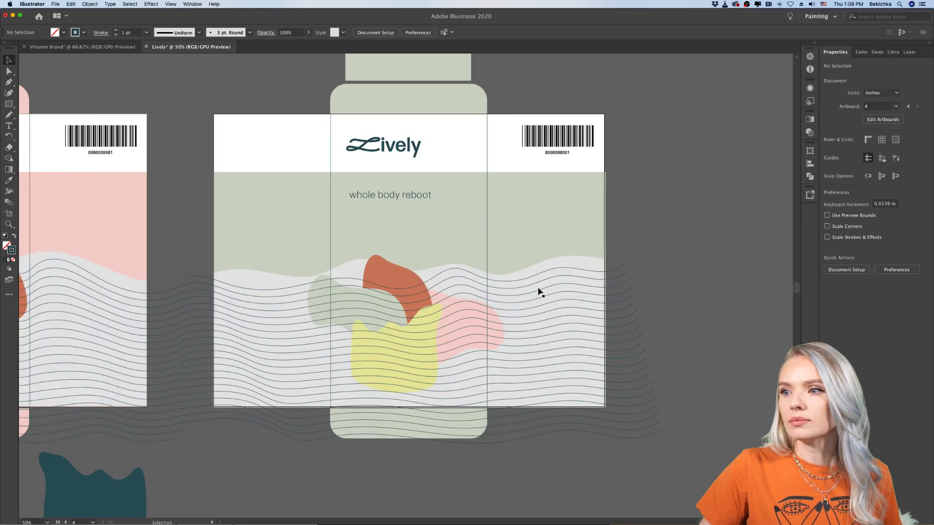
left_click(527, 279)
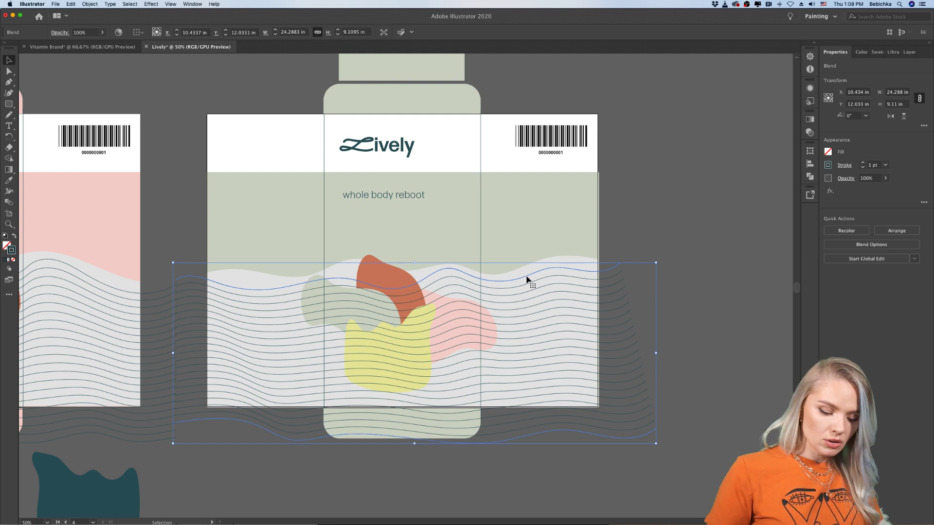
key("super+shift+a")
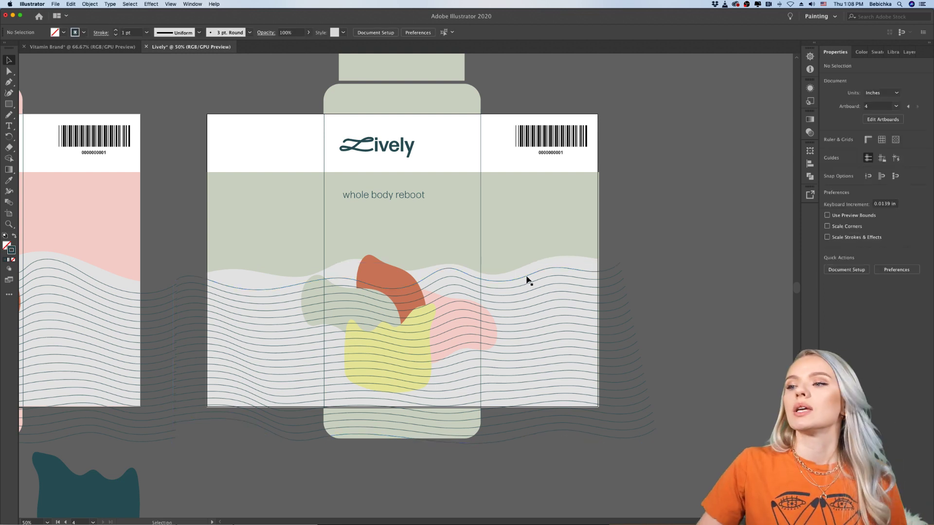
scroll(528, 281, "left", 1)
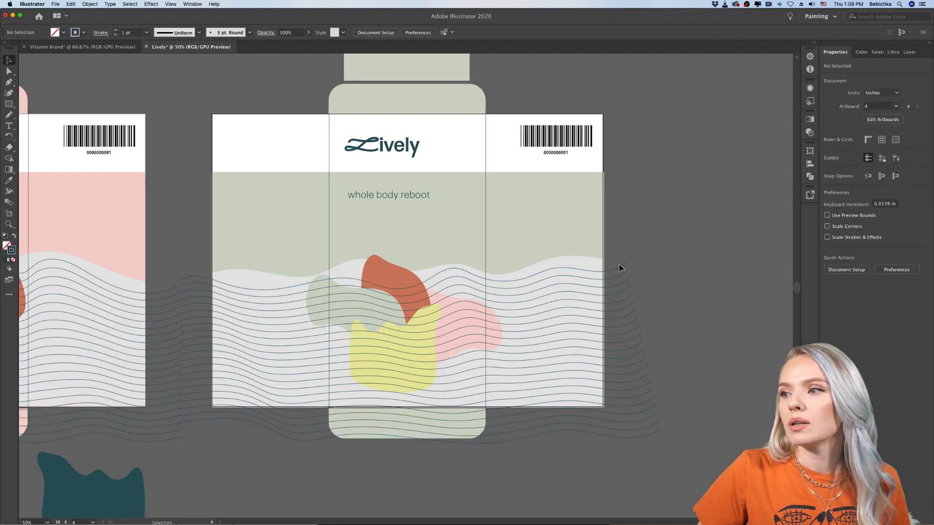
left_click(504, 276)
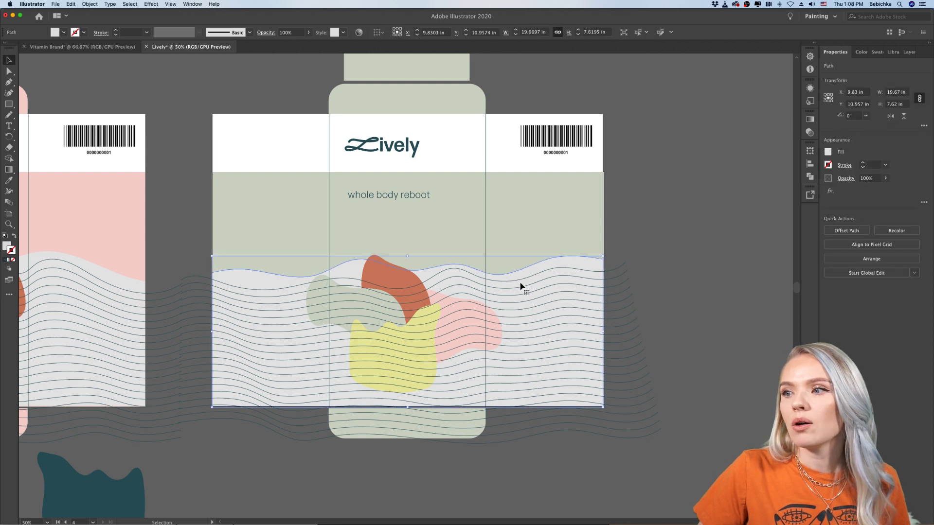
left_click(409, 322)
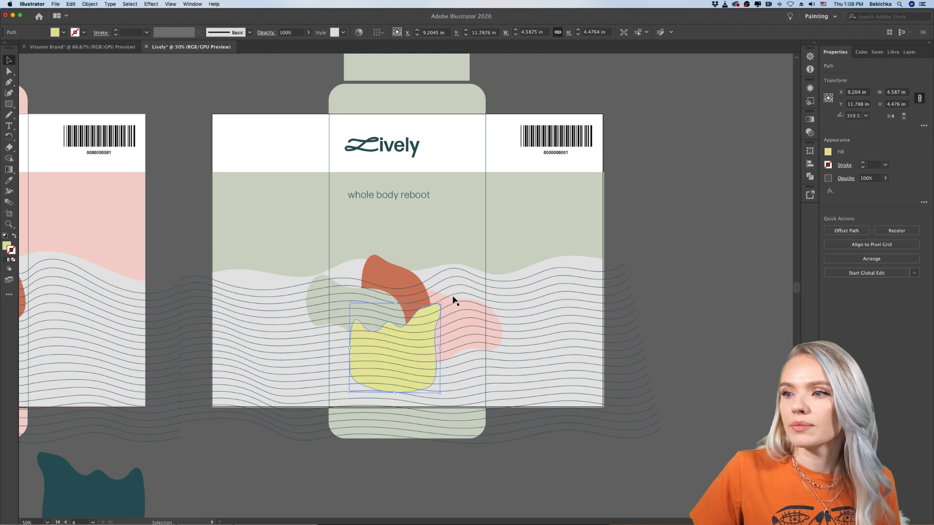
left_click_drag(422, 331, 491, 260)
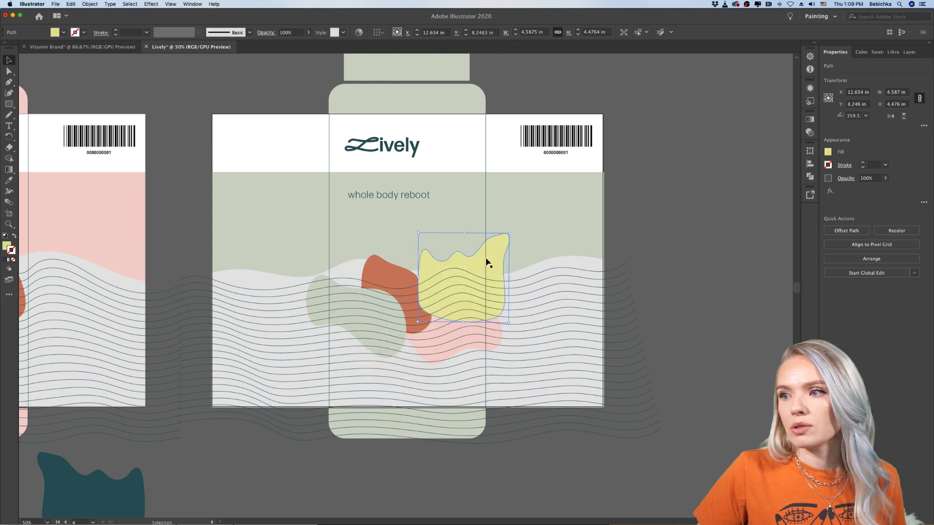
Send the yellow, terracotta and sage shapes to the back together with the "whole body reboot" label's sage background
left_click(550, 262)
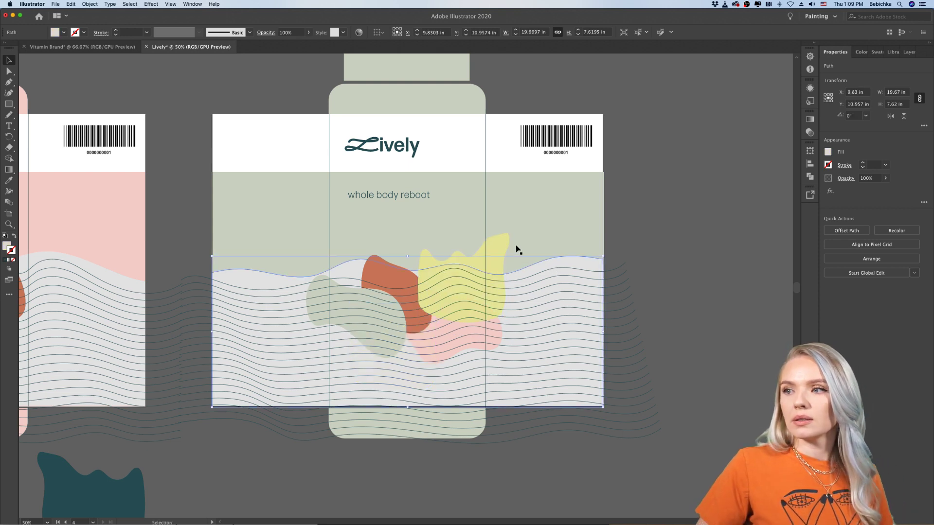
left_click(497, 250)
left_click(541, 222, "shift")
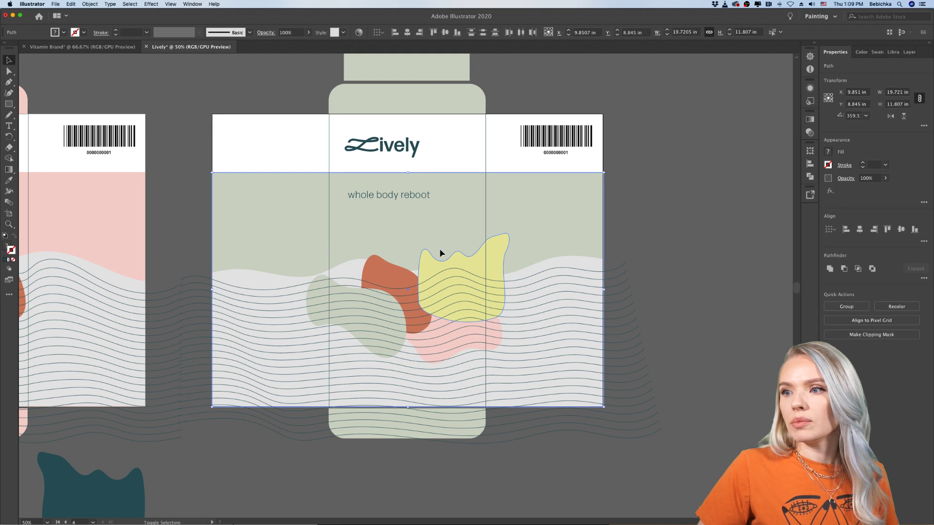
left_click(378, 267, "shift")
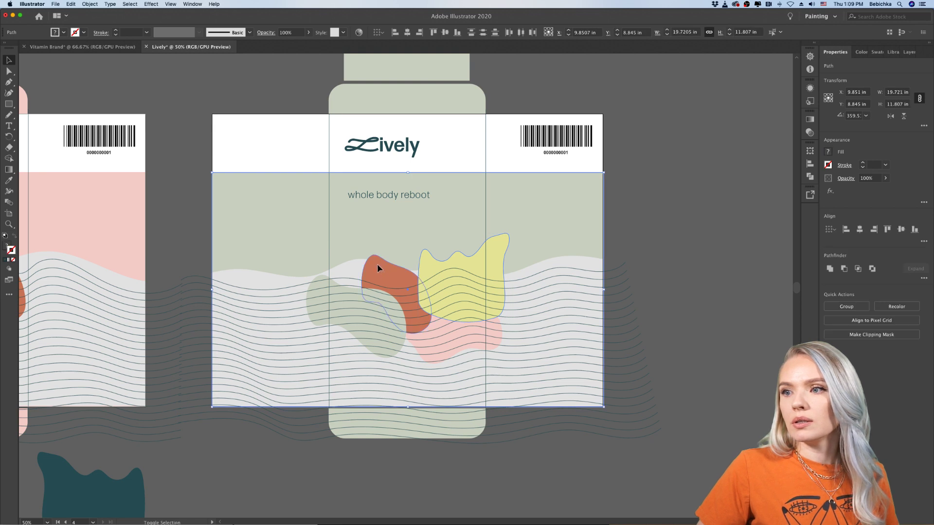
left_click(316, 281, "shift")
right_click(319, 280)
mouse_move(357, 392)
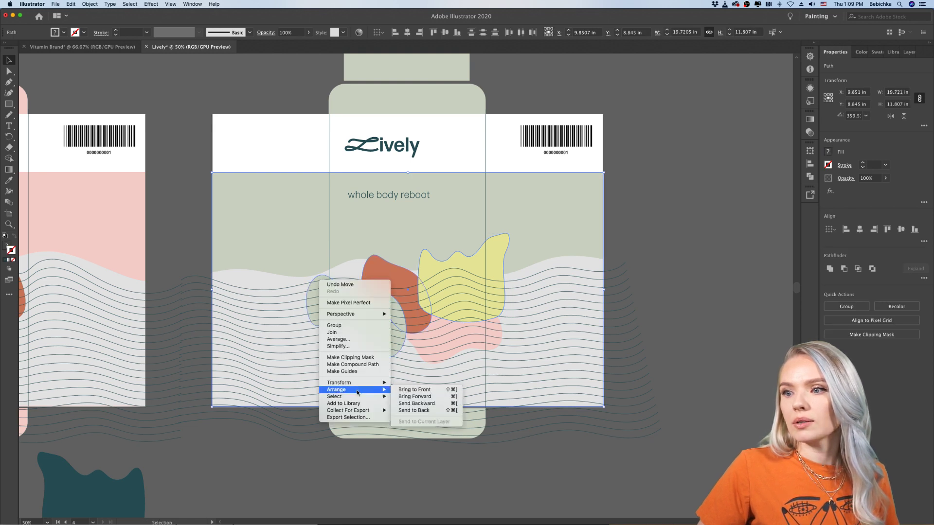
left_click(416, 411)
left_click(649, 191)
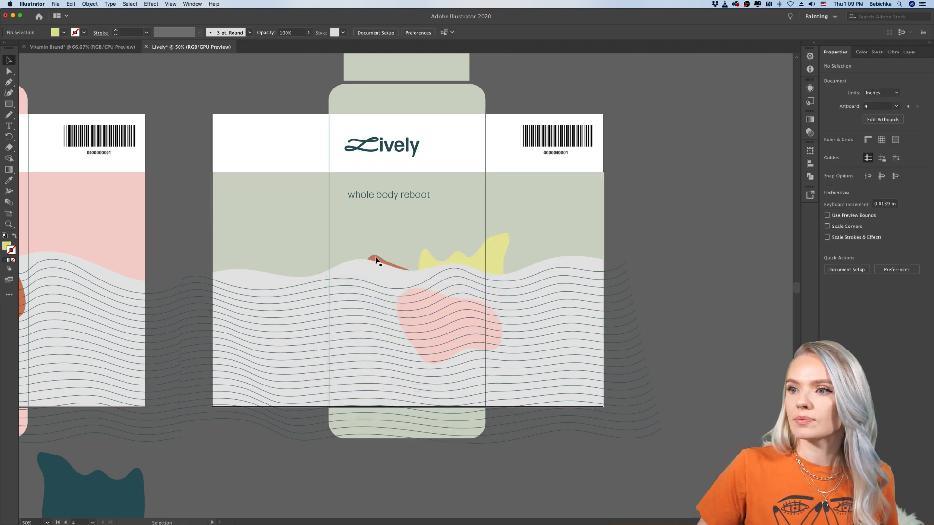
Raise the terracotta shape on the "whole body reboot" label further above the grey area, slightly to the right
left_click_drag(377, 261, 410, 248)
left_click(628, 208)
left_click(625, 243)
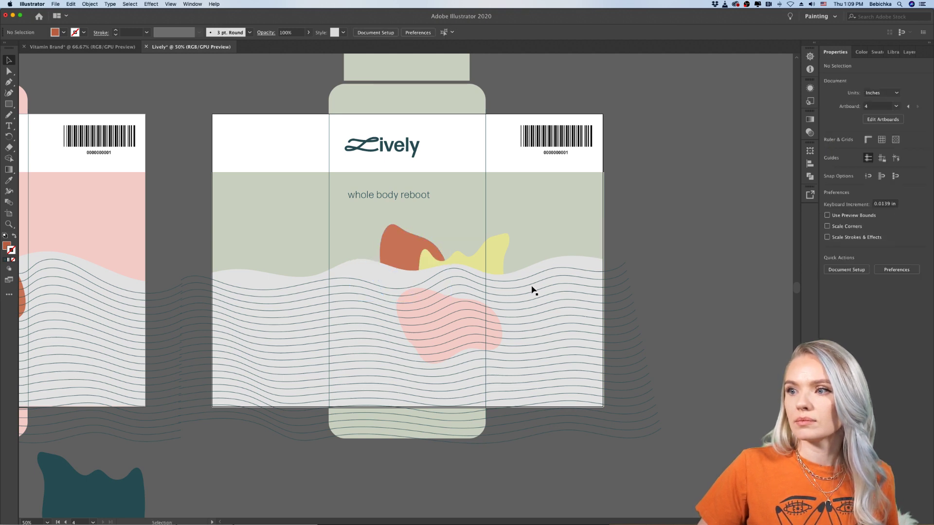
Move the pink shape up about 2.7 in and left about 1.9 in, overlapping the terracotta shape and the grey area's edge
double_click(412, 295)
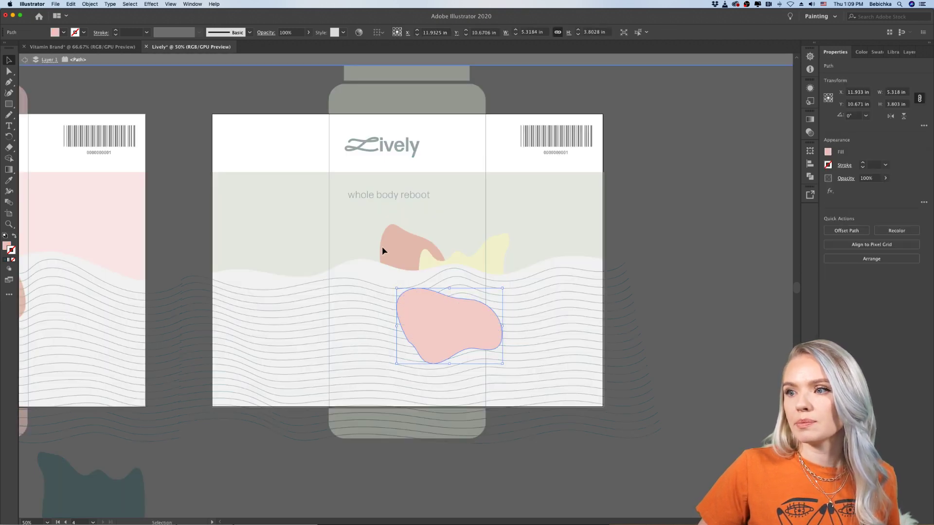
left_click_drag(430, 337, 416, 255)
double_click(671, 194)
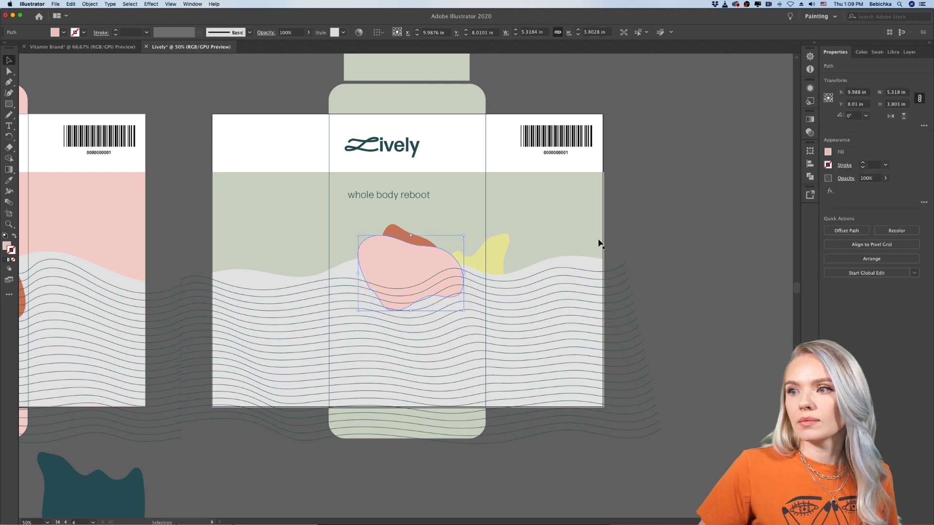
left_click(176, 195)
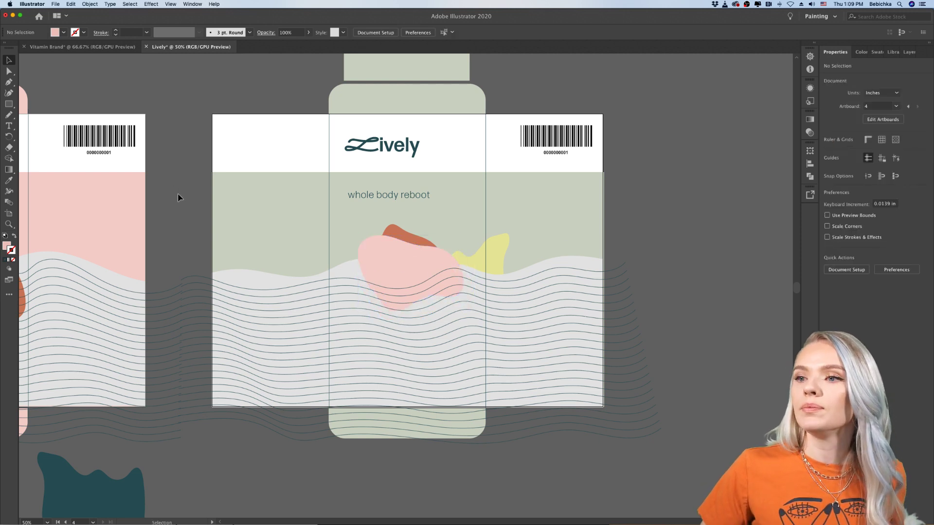
Move the "whole body reboot" label's grey wave area down to uncover the shapes behind it
double_click(308, 306)
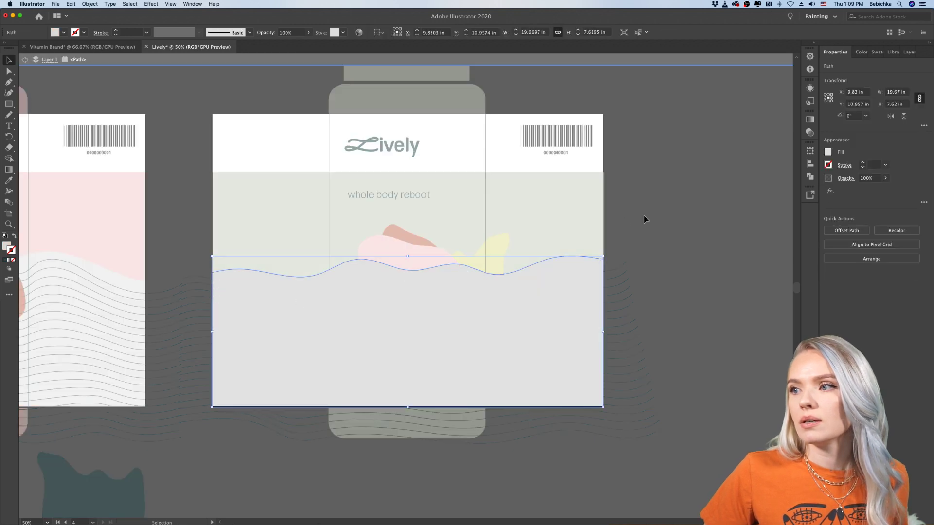
double_click(667, 214)
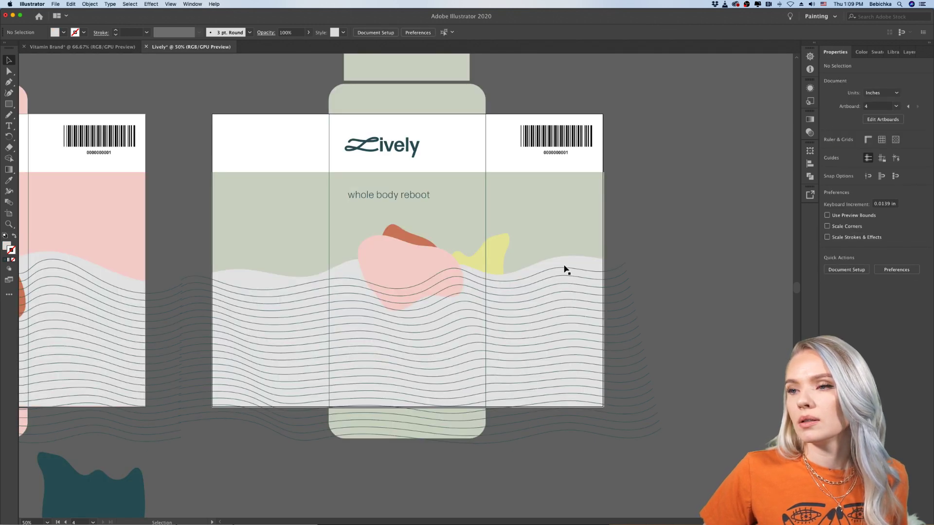
left_click_drag(564, 268, 578, 386)
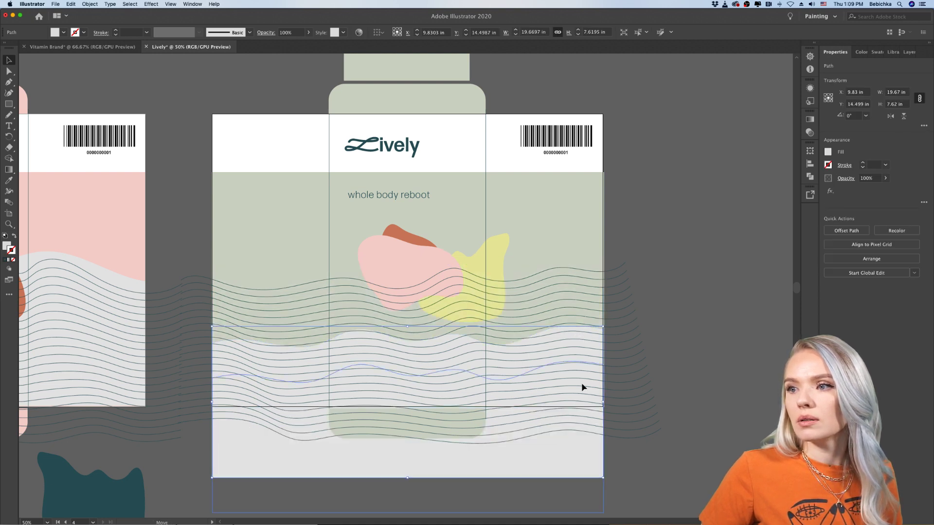
Recolor the sage shape on the "whole body reboot" label with the dark teal sampled from the shape below the "girl power" label
double_click(317, 293)
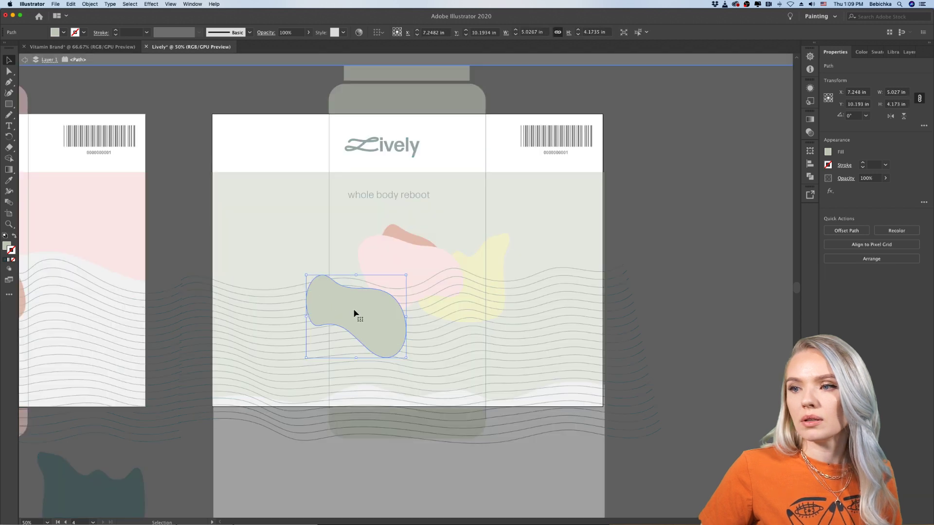
left_click(9, 180)
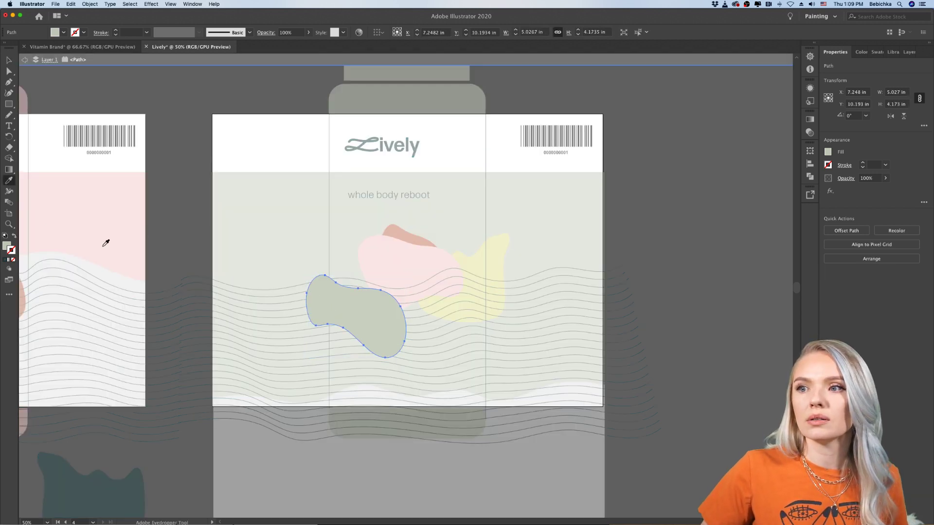
left_click(123, 497)
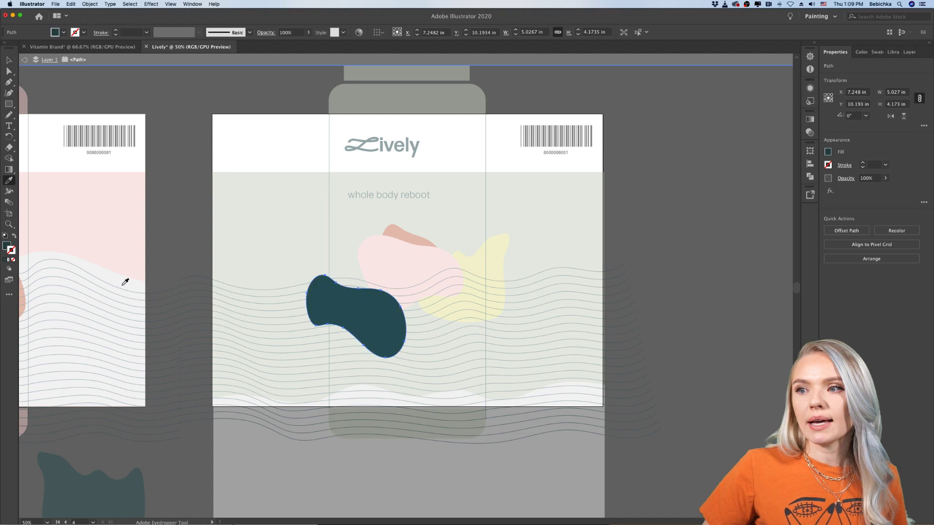
left_click(25, 59)
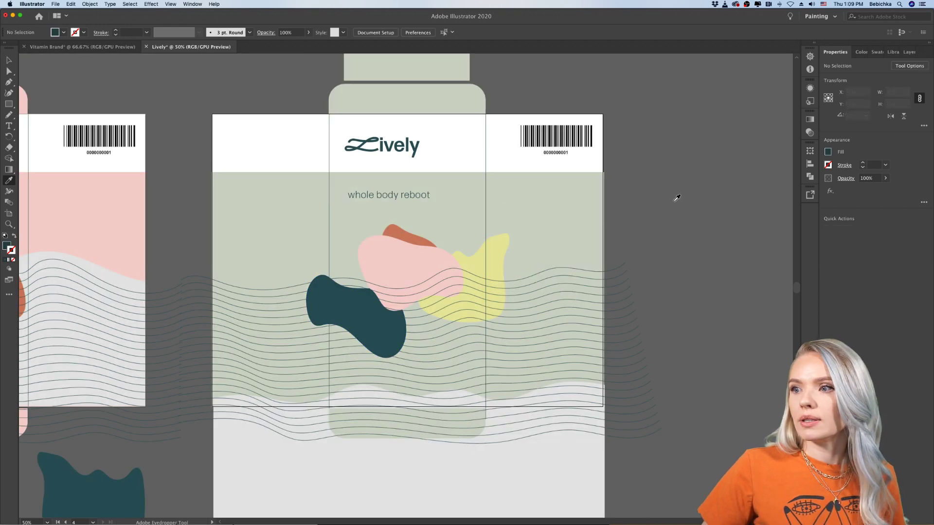
key("v")
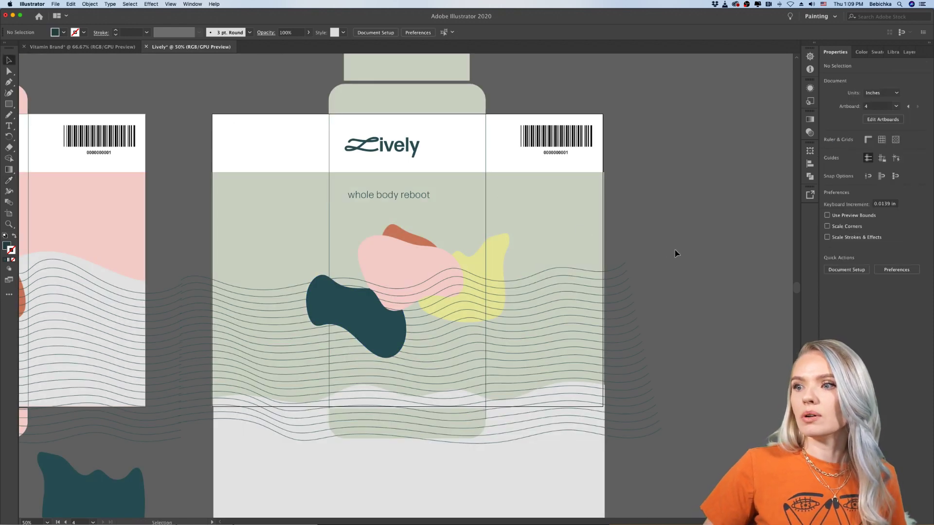
Move the grey wave area further down until it sits completely below the "whole body reboot" bottle
key("super+minus")
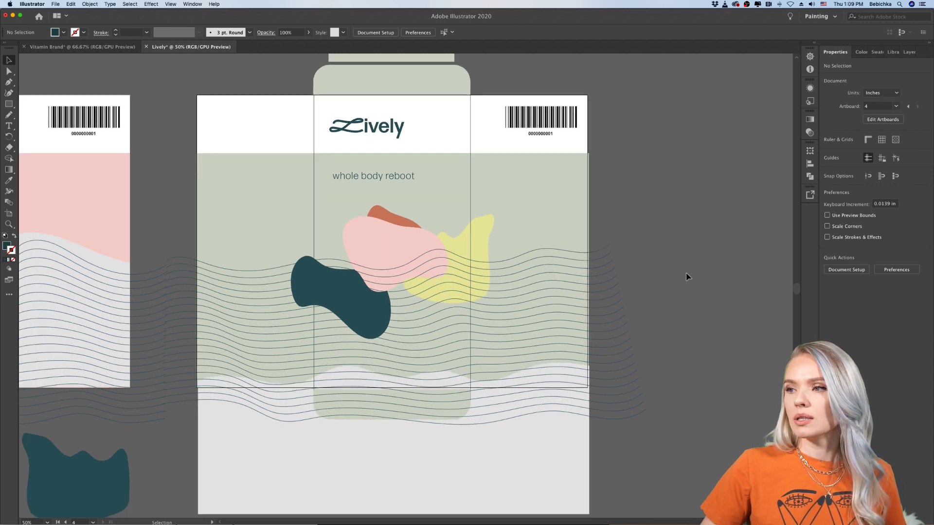
left_click_drag(503, 411, 506, 461)
left_click(676, 378)
Move the dark teal shape up about 1.3 in so that it tucks behind the pink shape's left side
key("super+equal")
key("super+equal")
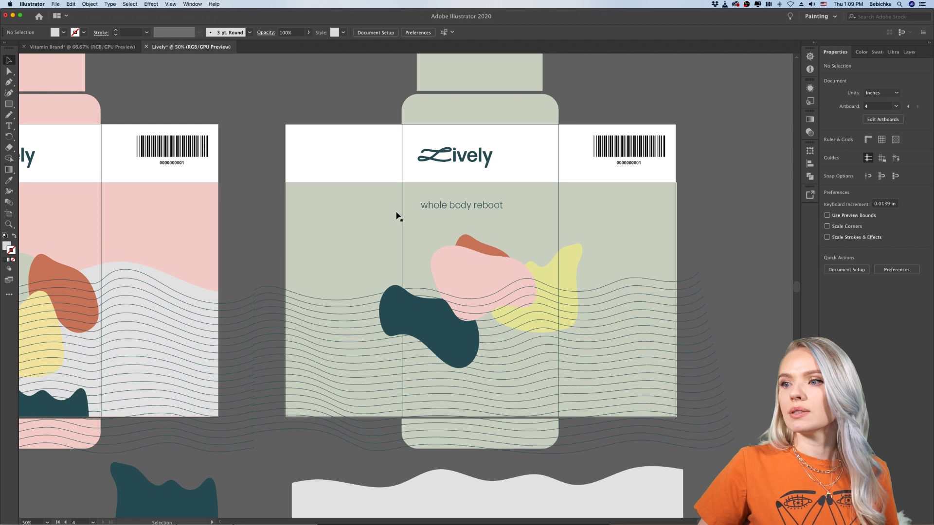
scroll(396, 212, "left", 1)
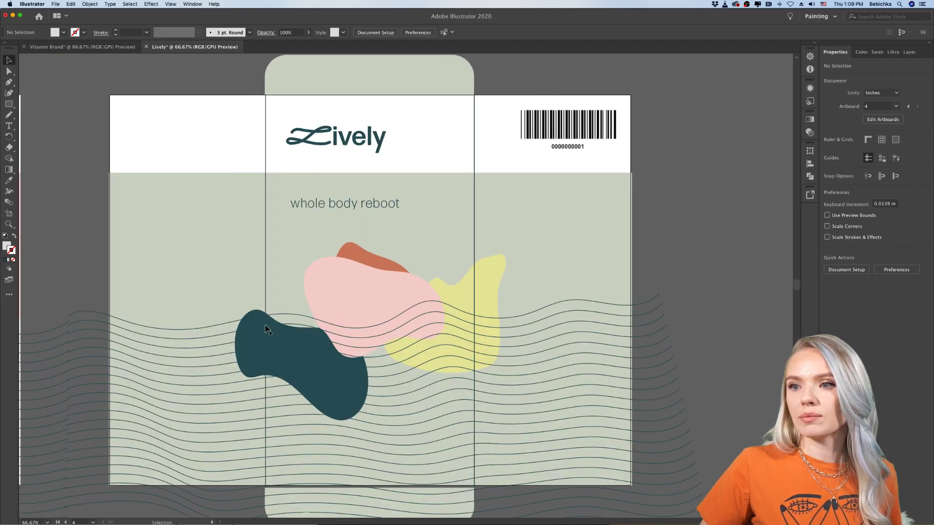
left_click_drag(255, 337, 294, 328)
left_click_drag(294, 325, 250, 308)
left_click(292, 322)
left_click(751, 268)
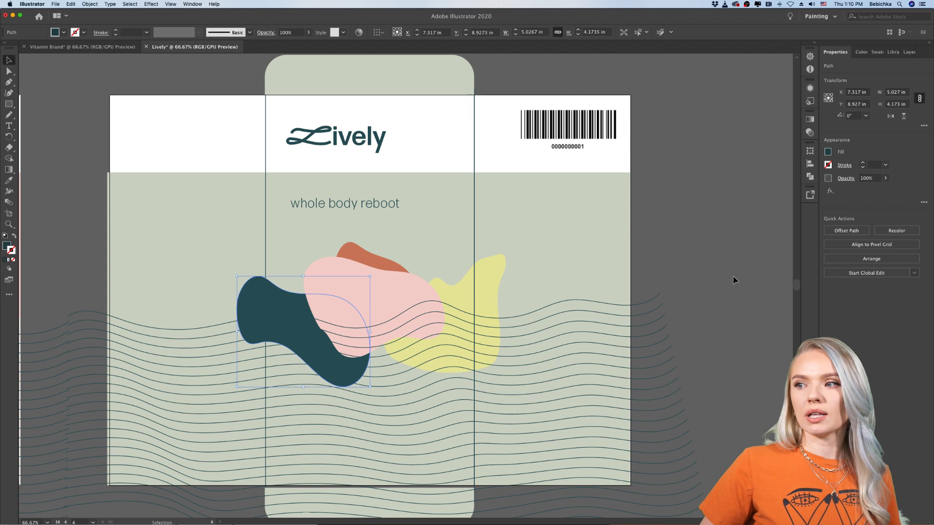
left_click(699, 294)
Move the grey wave area back up over the lower part of the "whole body reboot" label, aligned with the label's edges
scroll(699, 295, "down", 1)
scroll(698, 295, "down", 2)
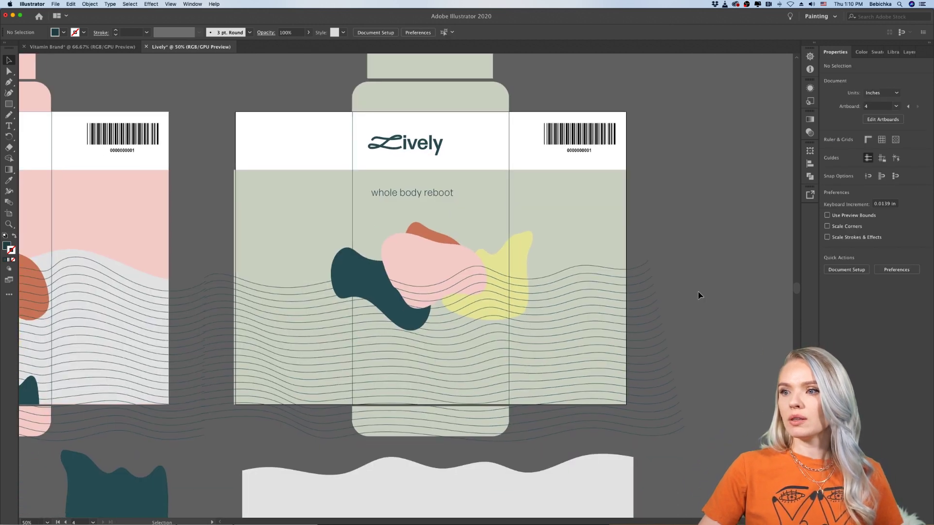
left_click_drag(528, 309, 524, 290)
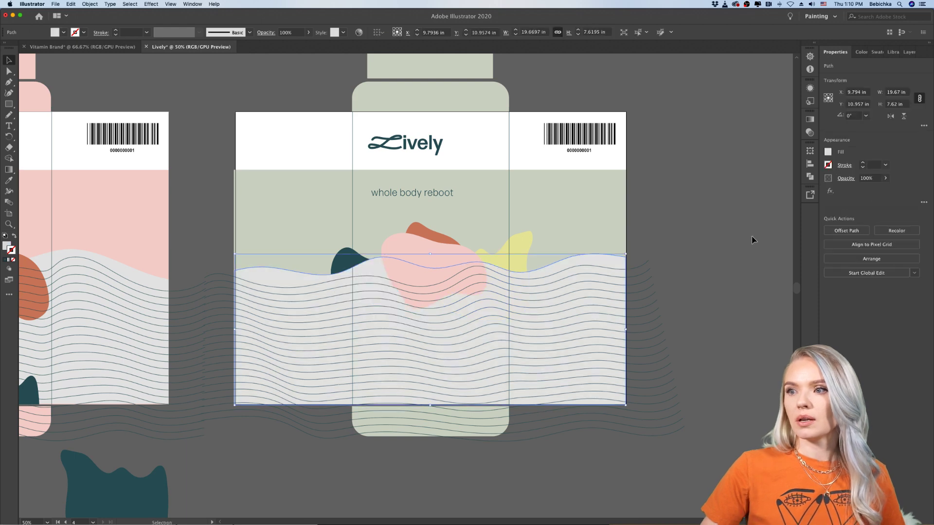
left_click(749, 256)
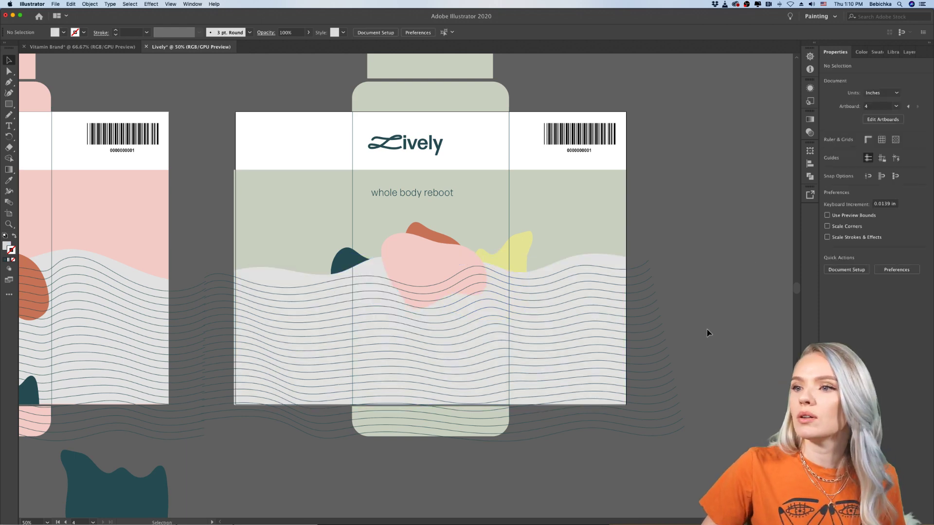
Shift the pink shape on the "whole body reboot" label about 0.2 in to the left
key("super+minus")
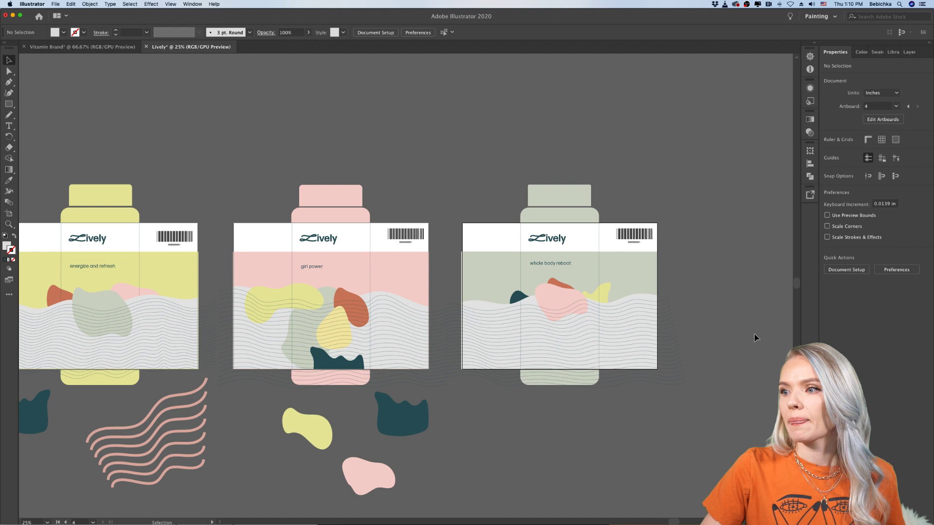
scroll(757, 333, "right", 2)
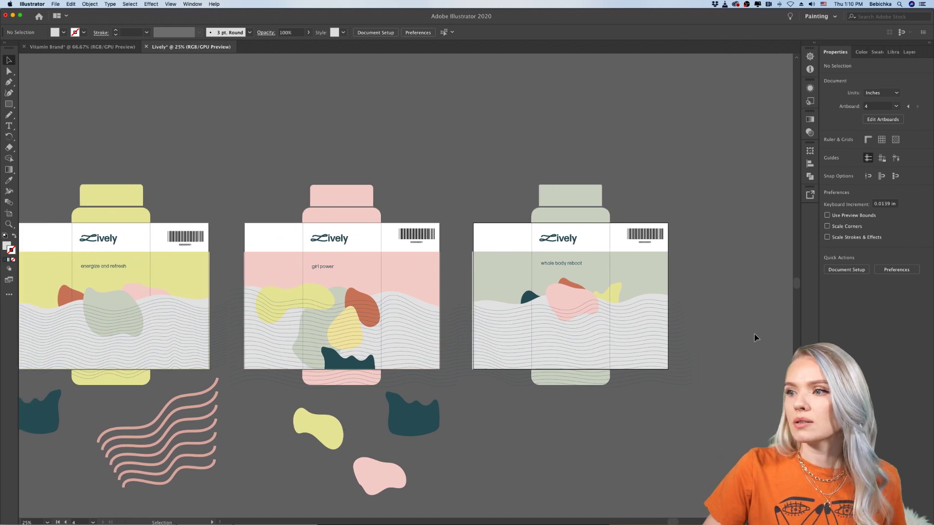
scroll(600, 303, "up", 1)
left_click_drag(574, 301, 563, 302)
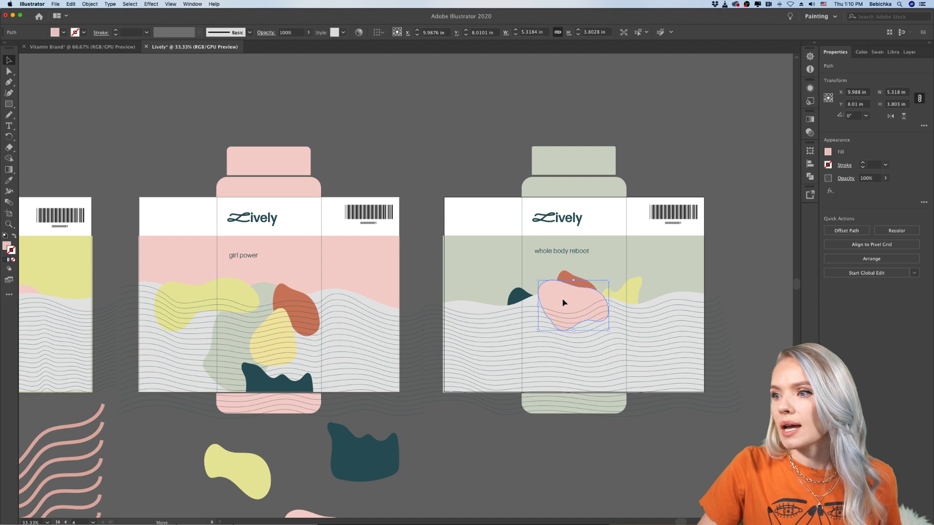
left_click(709, 265)
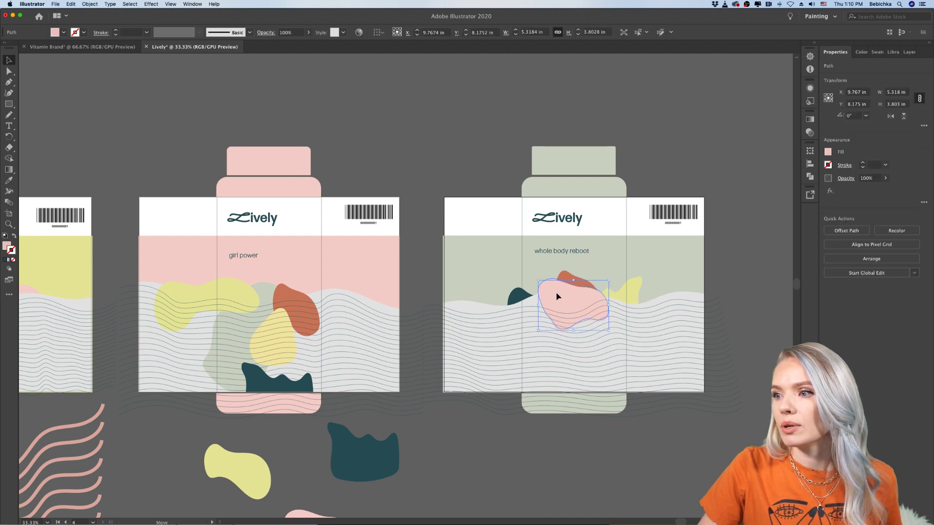
left_click(732, 235)
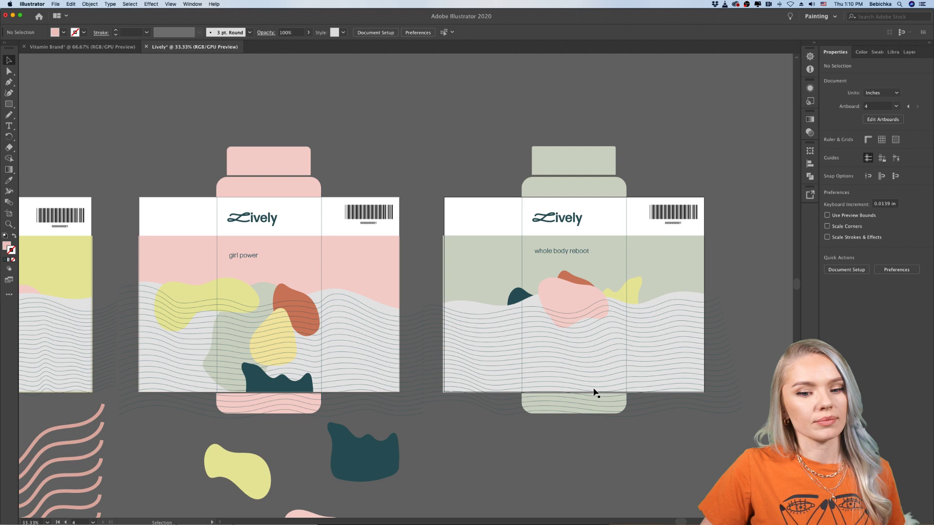
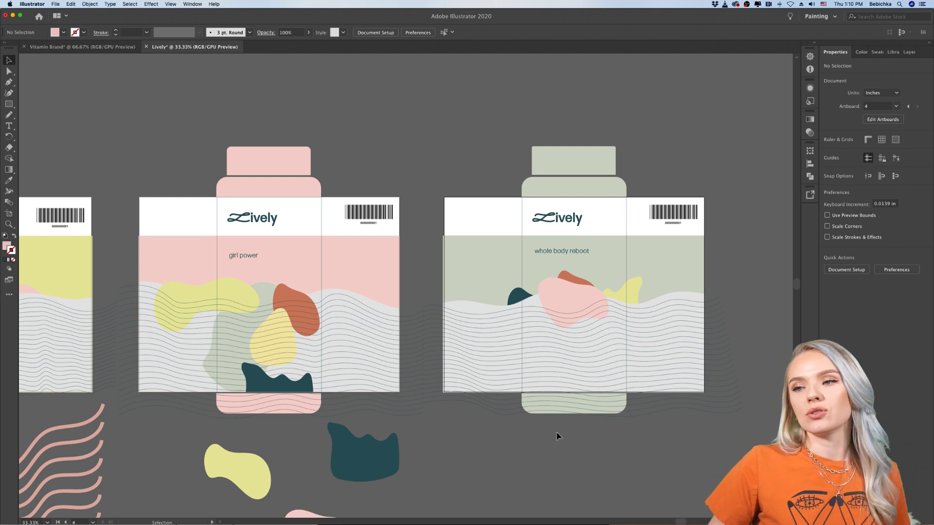
Compare the three bottle labels side by side, examining their caps, wave areas and organic shape arrangements
scroll(559, 432, "left", 8)
scroll(558, 435, "left", 2)
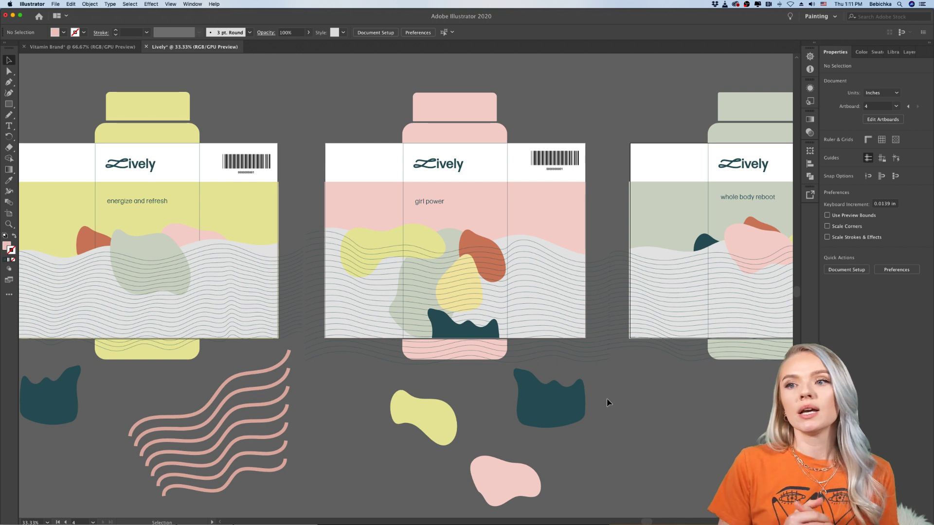
scroll(606, 402, "left", 3)
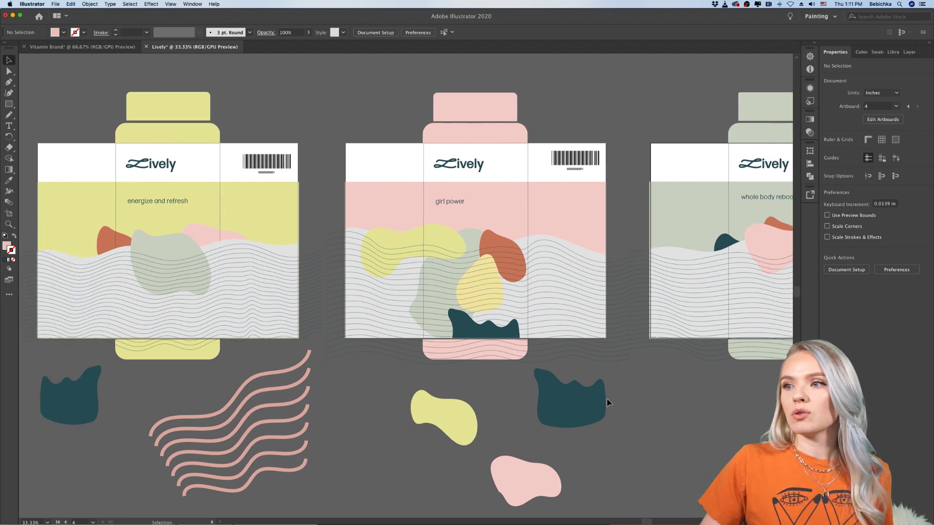
scroll(607, 403, "up", 2)
scroll(607, 403, "left", 2)
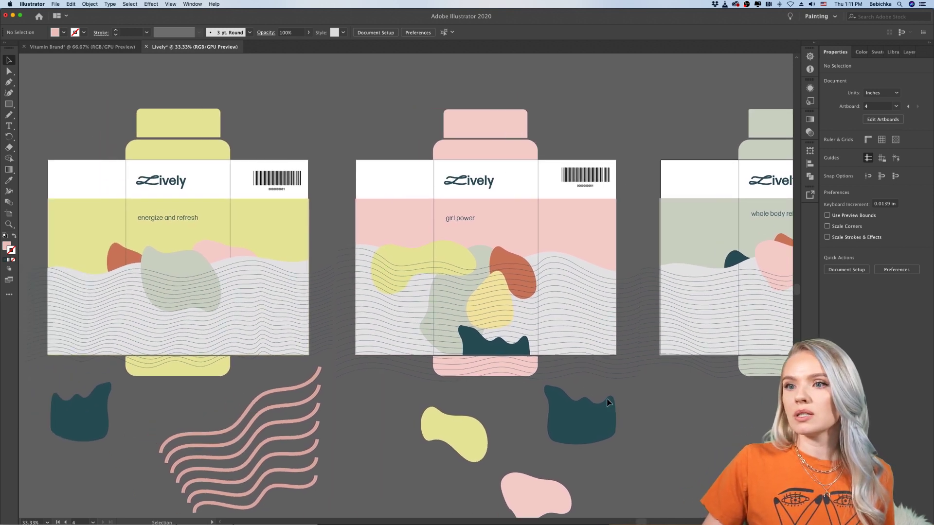
left_click(172, 125)
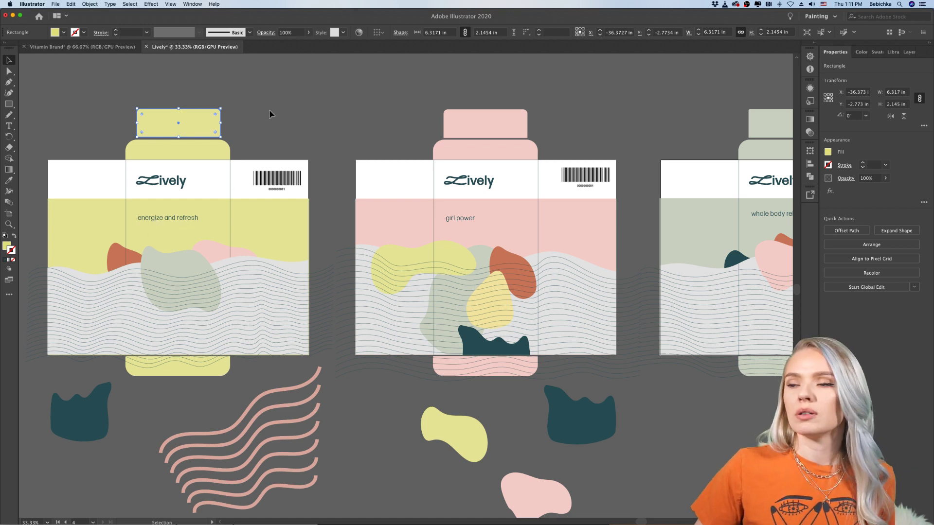
scroll(270, 114, "right", 5)
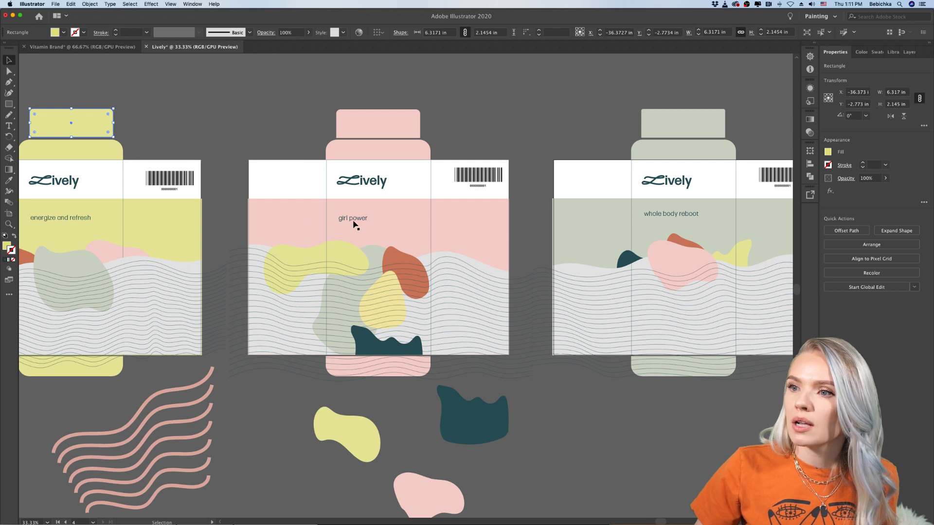
scroll(373, 224, "right", 5)
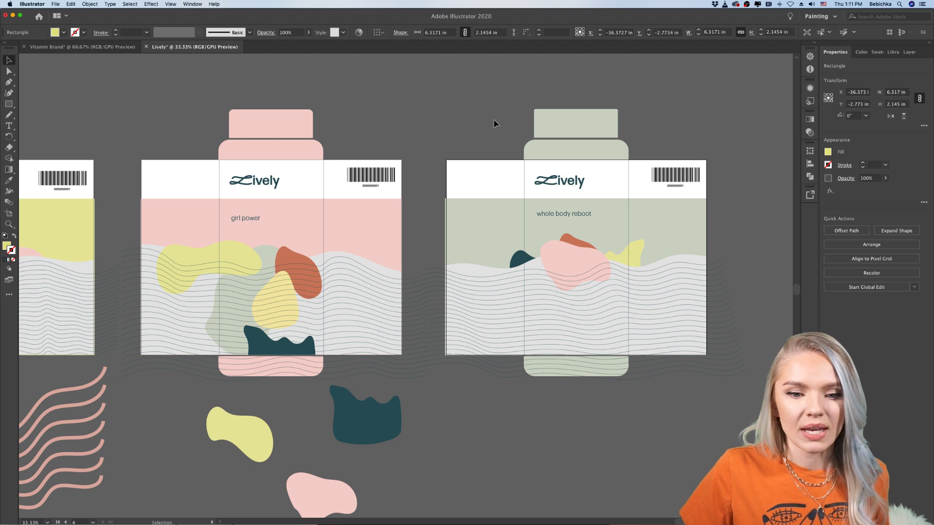
Rotate the pink shape on the "whole body reboot" label to about 141° so its narrow end points down, and shift it slightly left
left_click(556, 265)
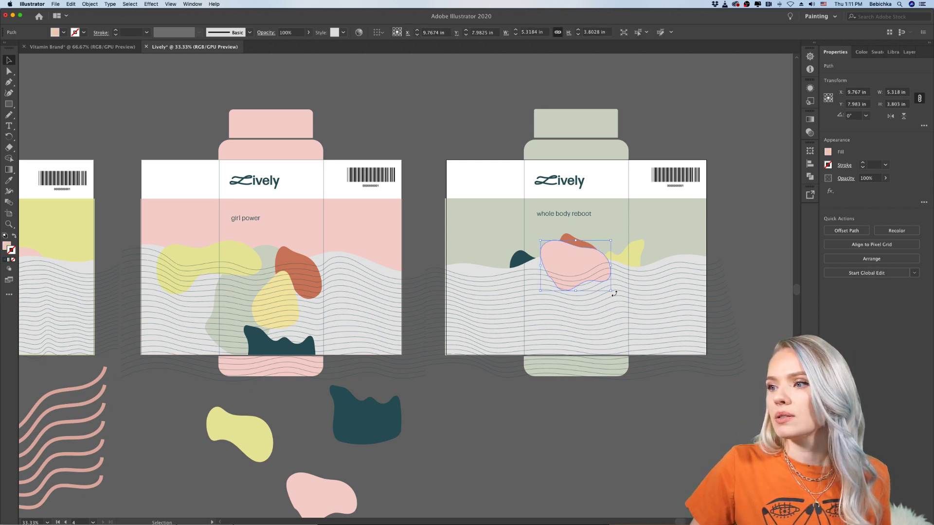
left_click_drag(613, 296, 599, 306)
left_click_drag(558, 252, 553, 253)
left_click(717, 223)
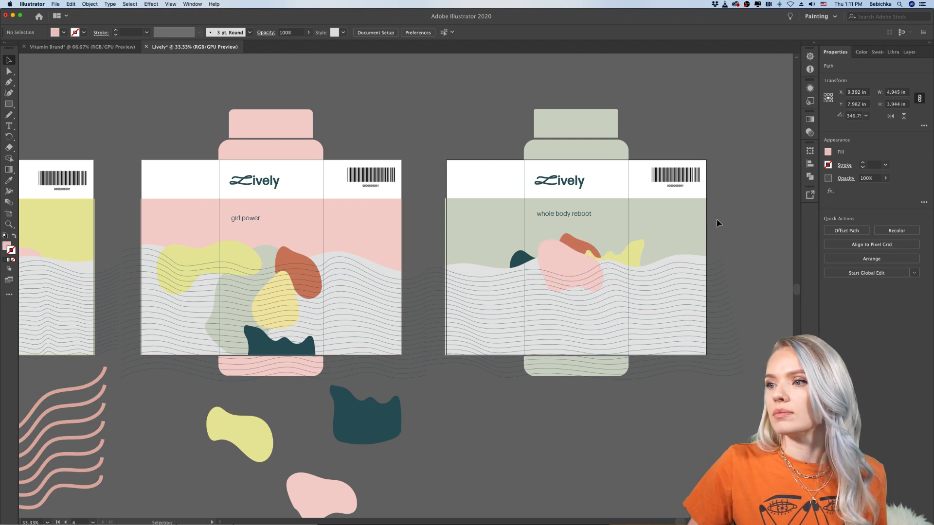
left_click(572, 264)
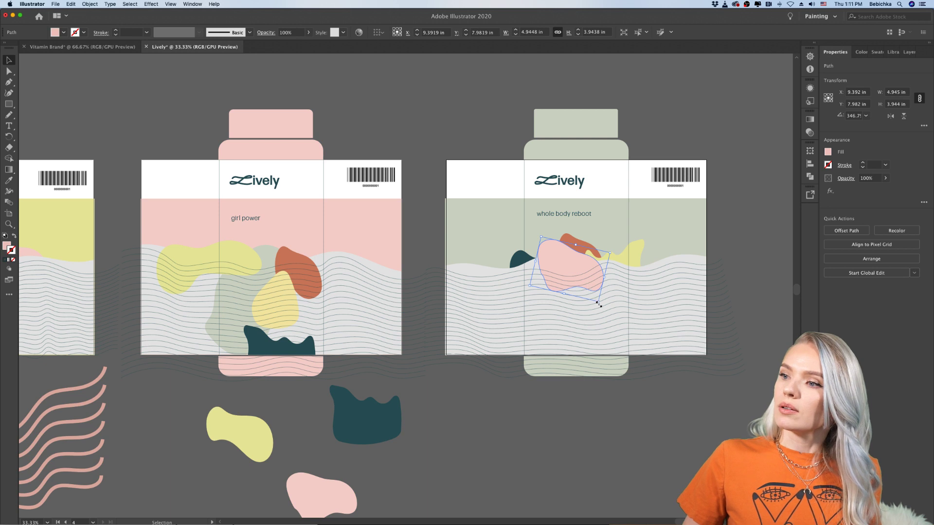
left_click_drag(600, 304, 548, 257)
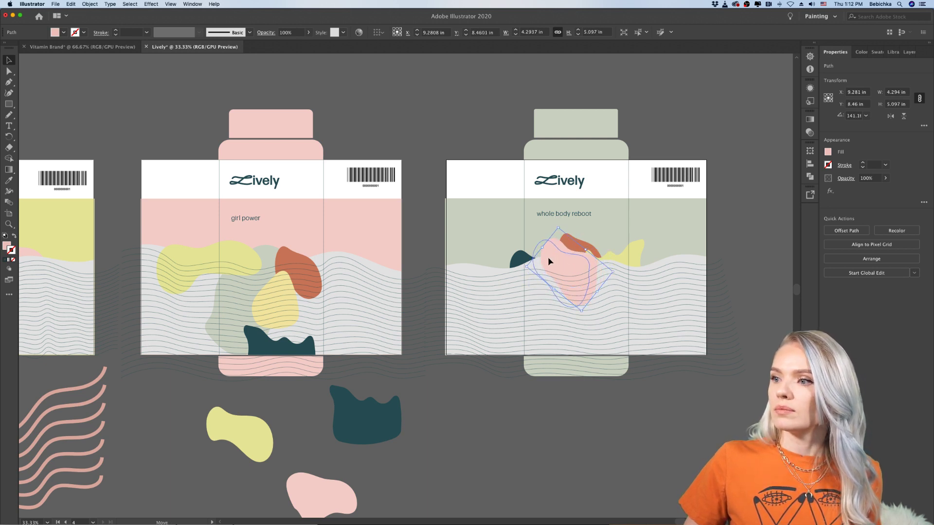
left_click(725, 202)
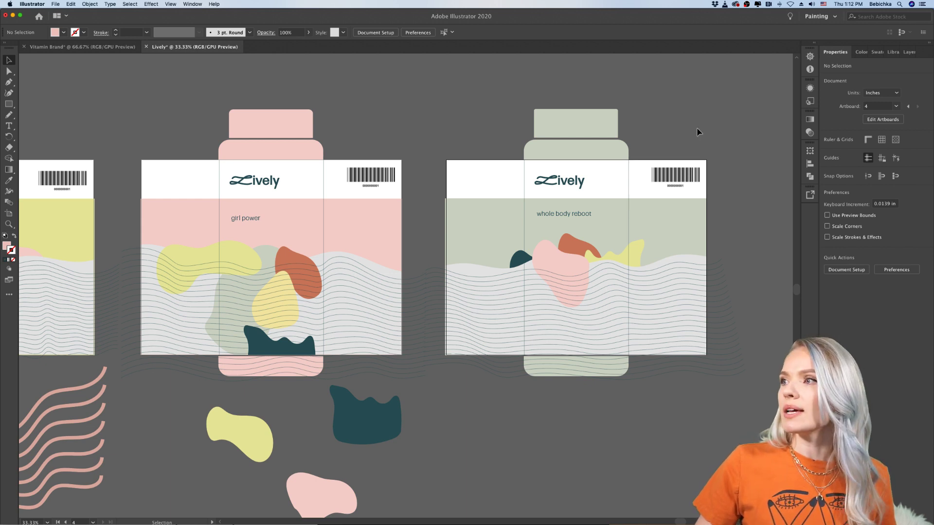
Bring the grey wave clip group and the wave-line blend on the "girl power" label to the front of the stacking order
scroll(698, 132, "left", 2)
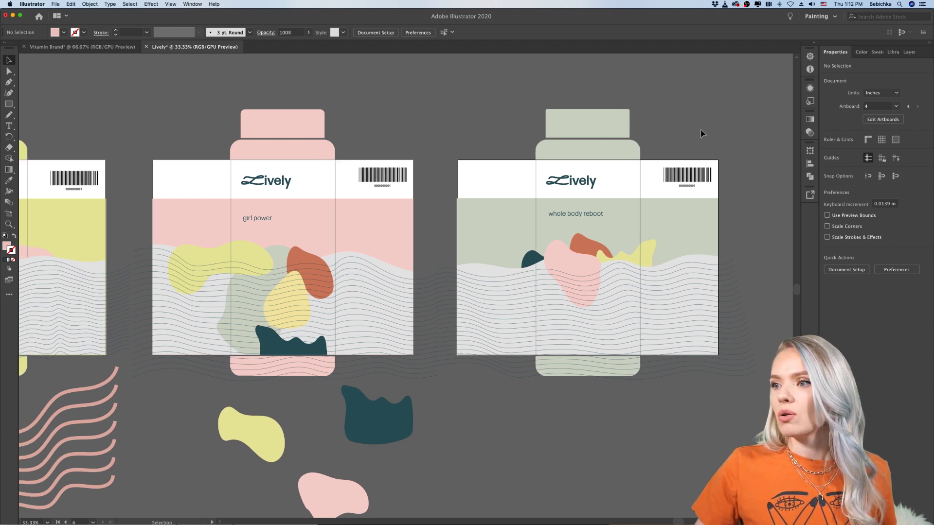
key("super+minus")
scroll(700, 133, "left", 3)
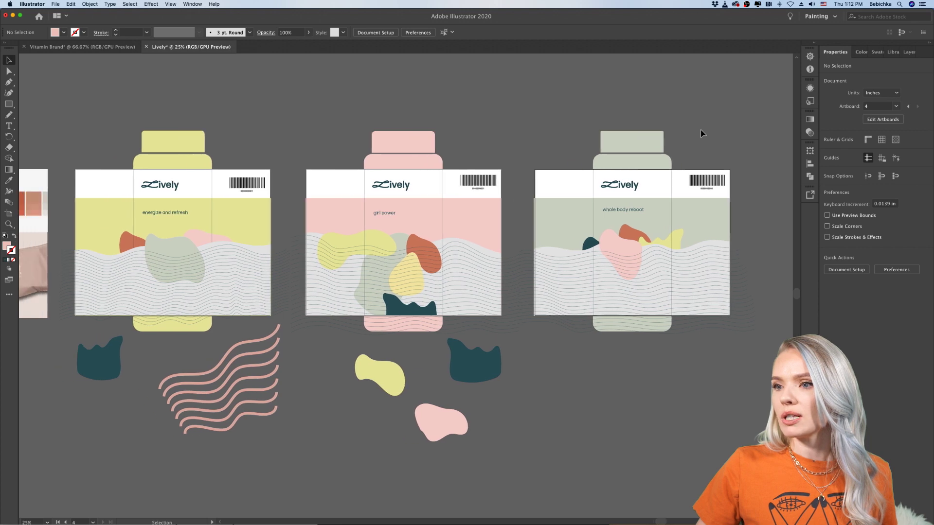
scroll(470, 246, "up", 2)
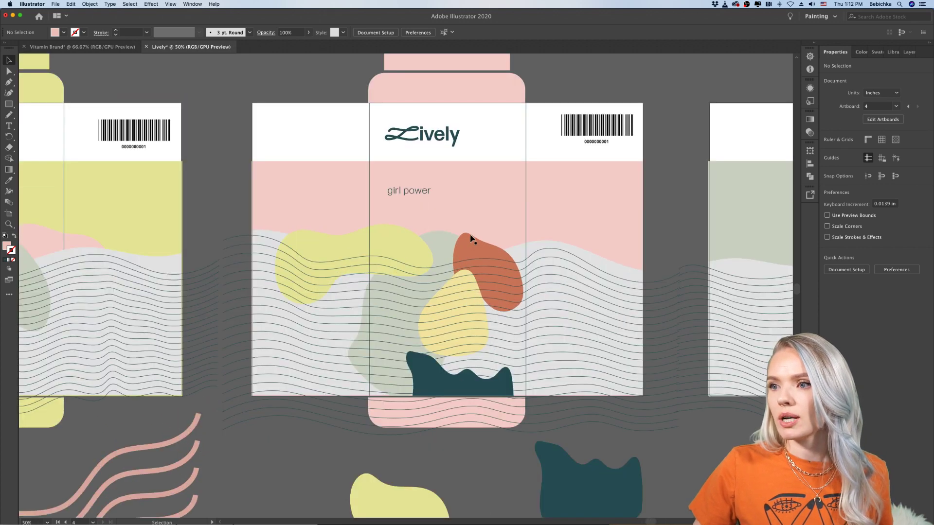
left_click(469, 246)
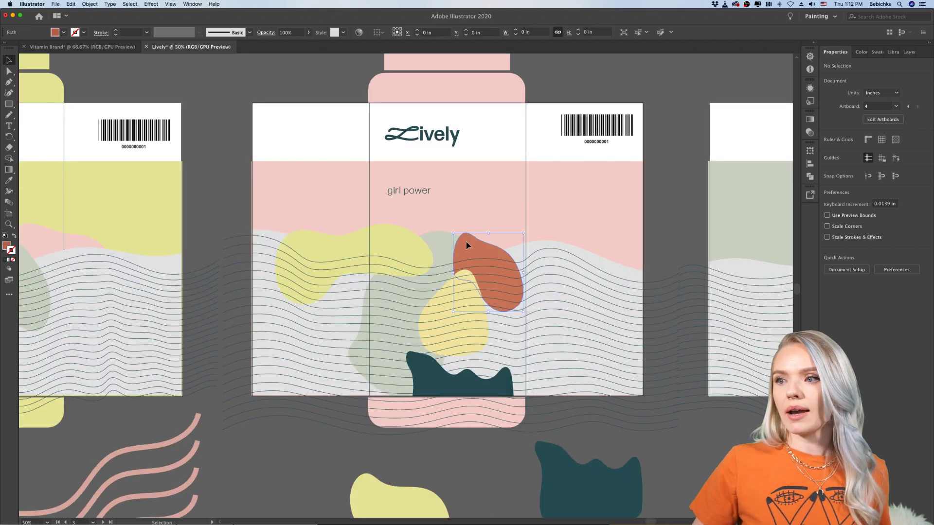
left_click(584, 252)
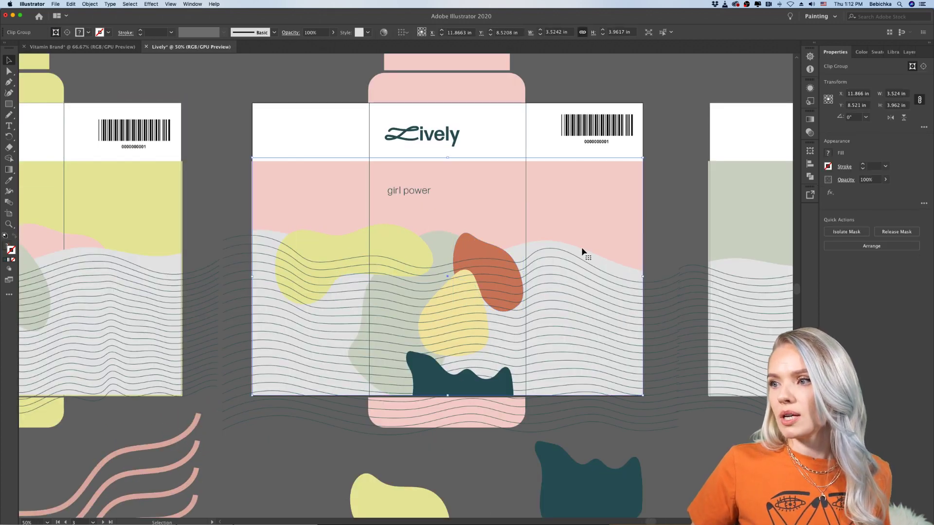
left_click(670, 282)
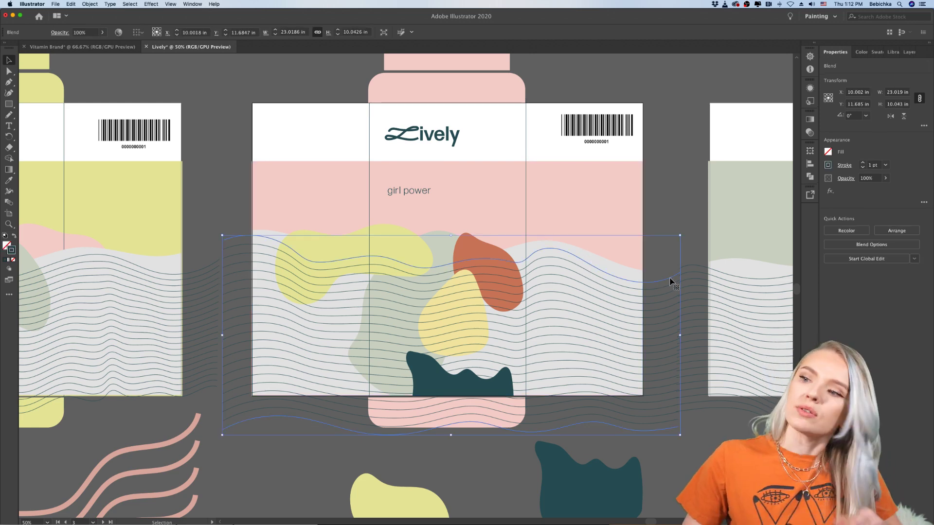
left_click(583, 255)
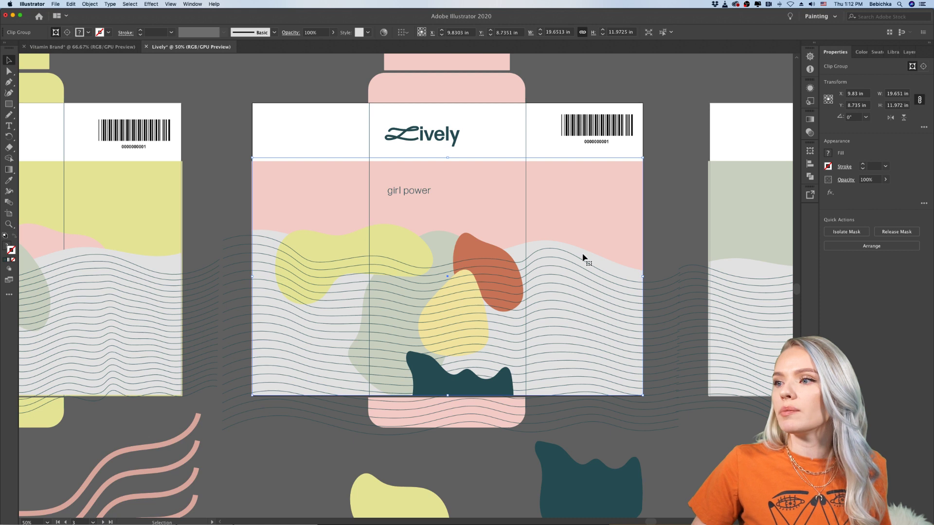
left_click(591, 266, "shift")
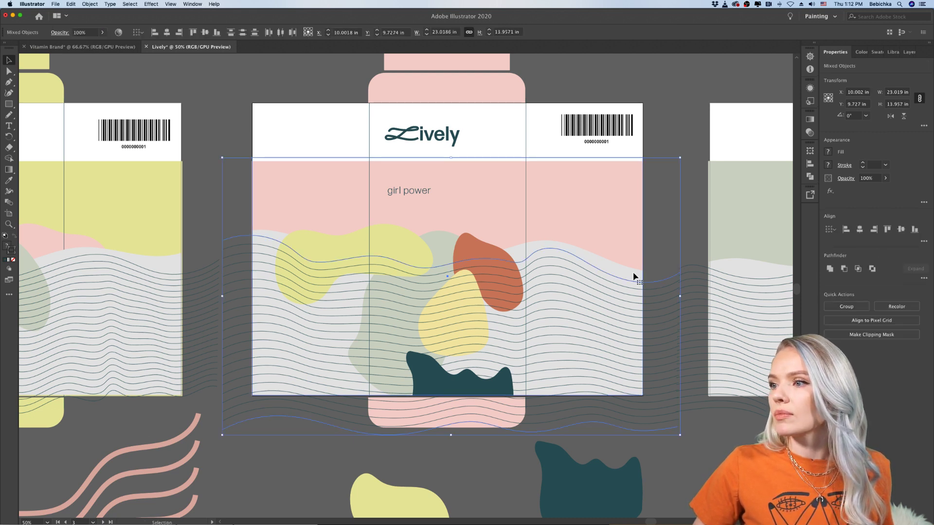
right_click(621, 280)
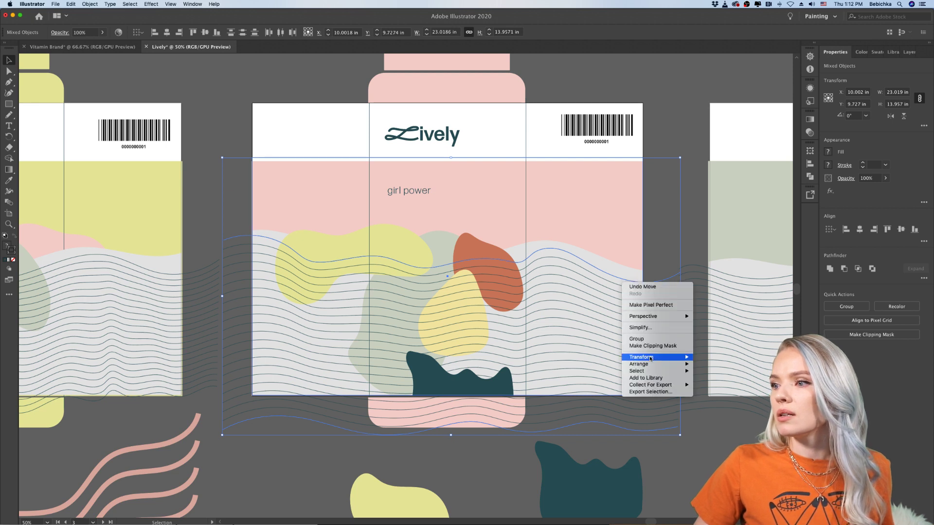
mouse_move(647, 366)
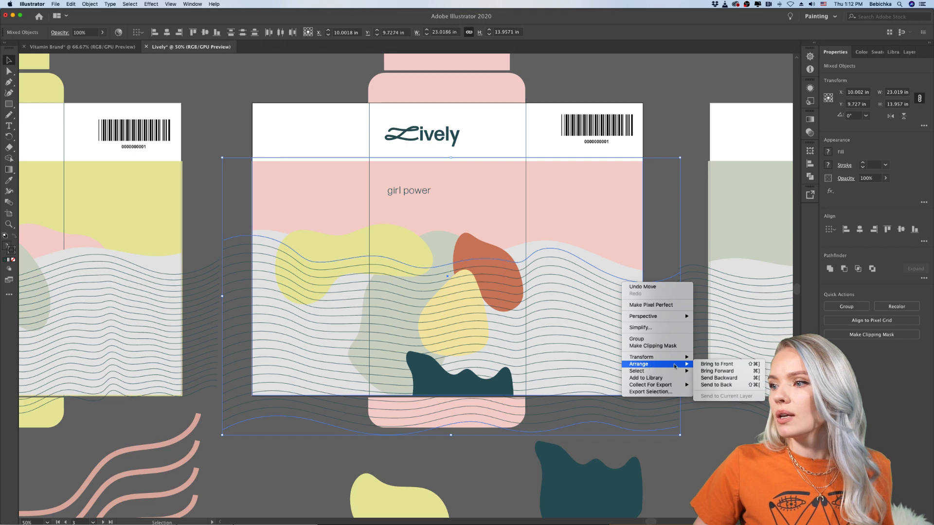
left_click(715, 365)
key("super+7")
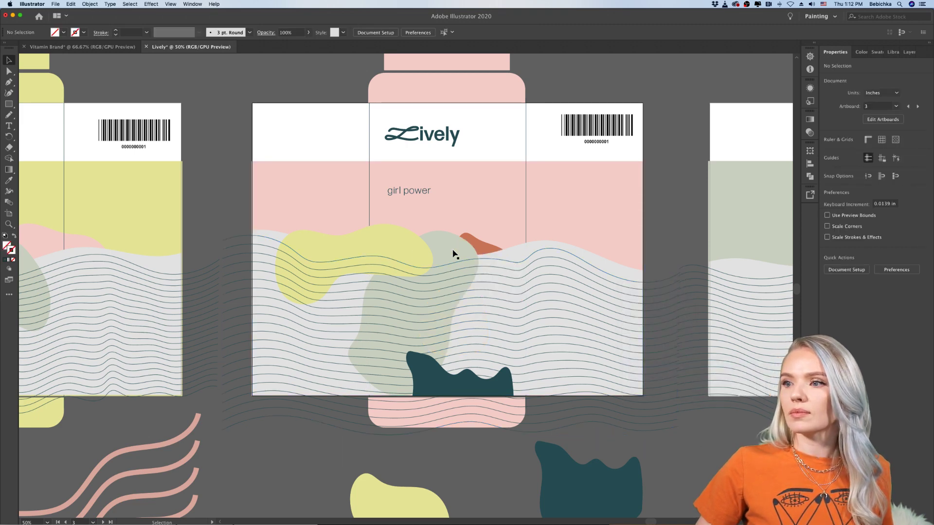
Move the rust shape on the "girl power" label slightly right and up so it peeks out behind the grey wave beside the sage shape
double_click(479, 246)
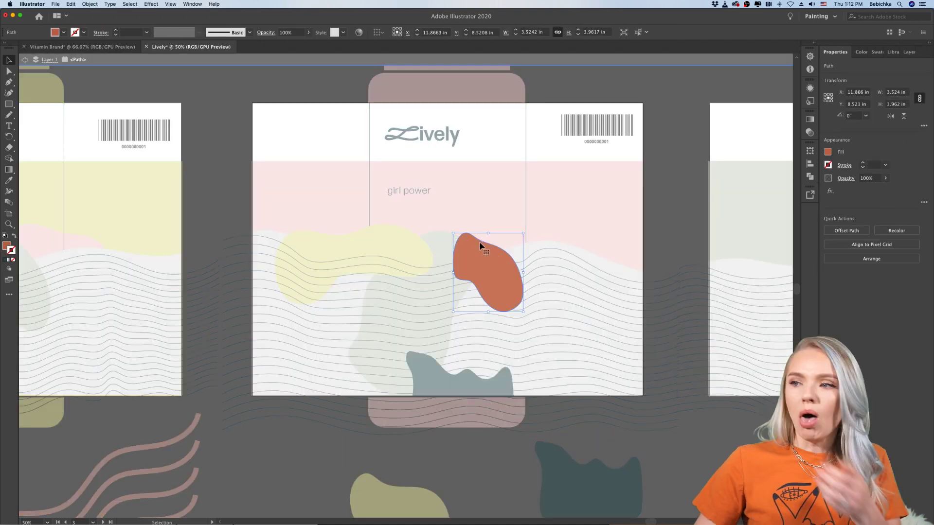
double_click(454, 246)
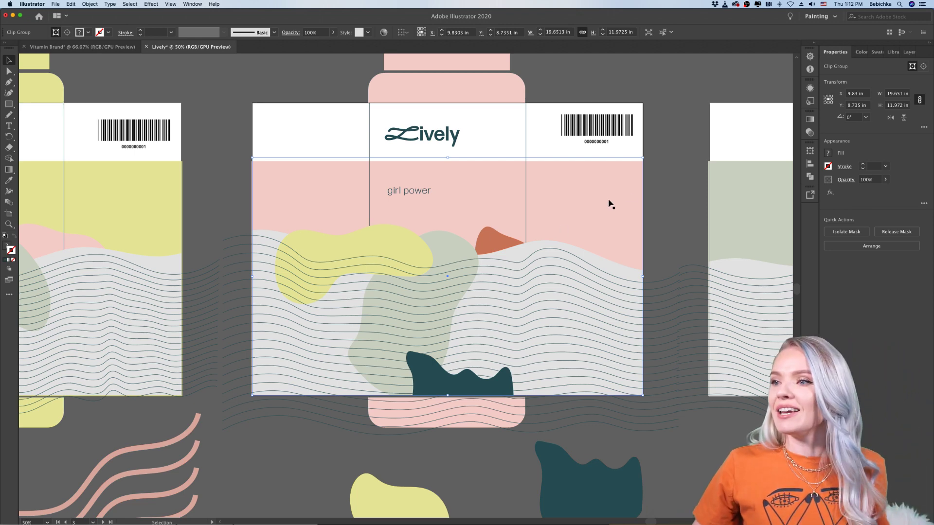
left_click(654, 194)
scroll(667, 232, "down", 1)
scroll(666, 232, "right", 2)
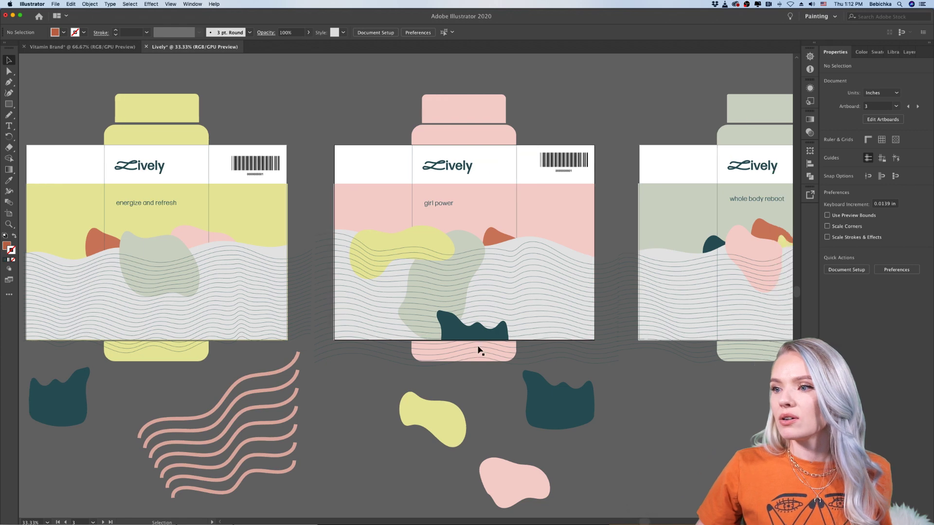
left_click(459, 331)
double_click(458, 331)
left_click(479, 335)
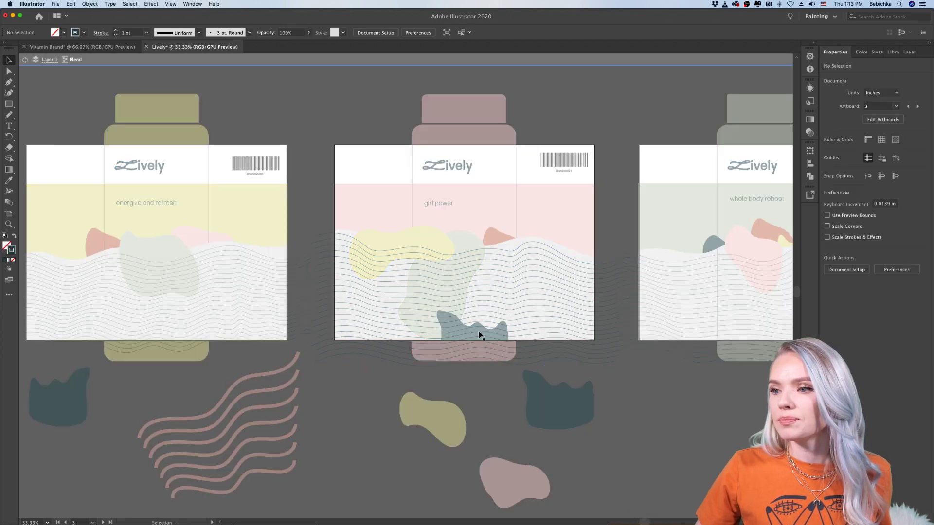
key("Escape")
Release the clipping mask holding the dark teal shape at the lower edge of the "girl power" label and delete that shape
left_click(499, 335)
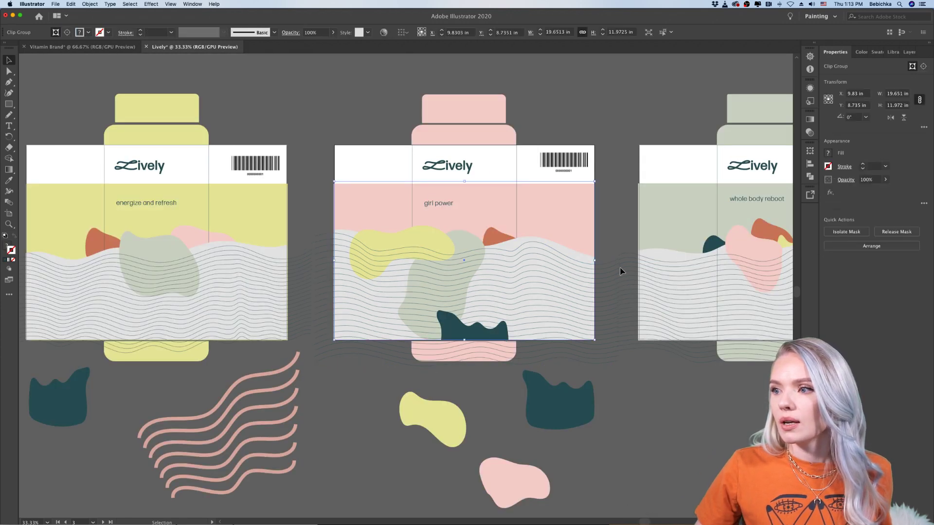
left_click(607, 270)
left_click(608, 269)
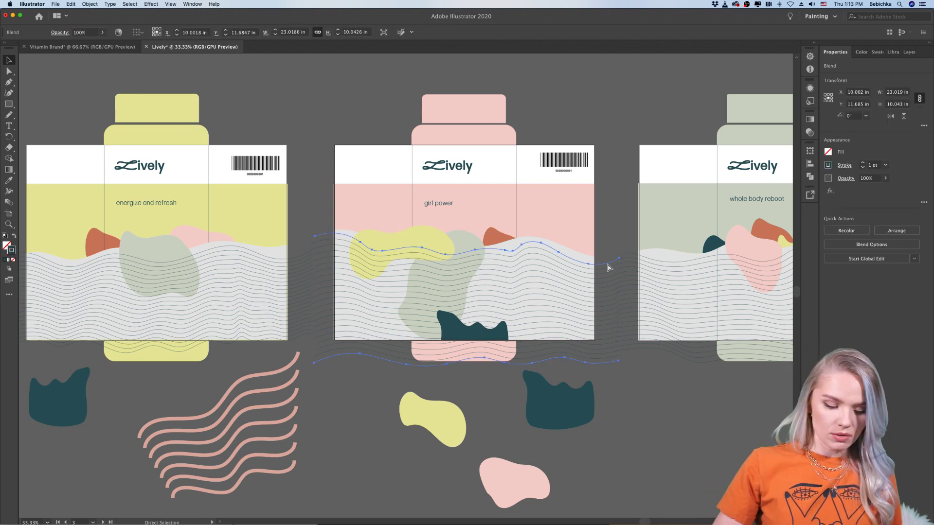
left_click(609, 267)
key("super+1")
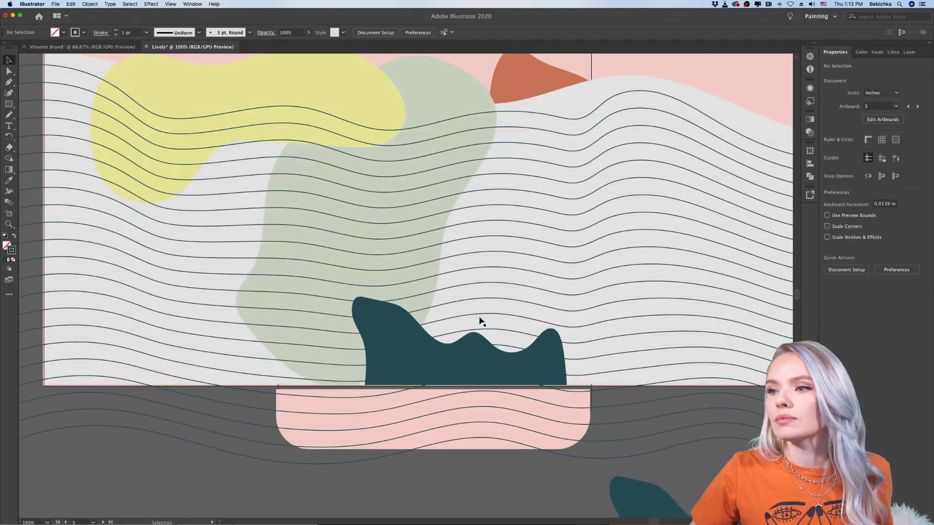
left_click(428, 362)
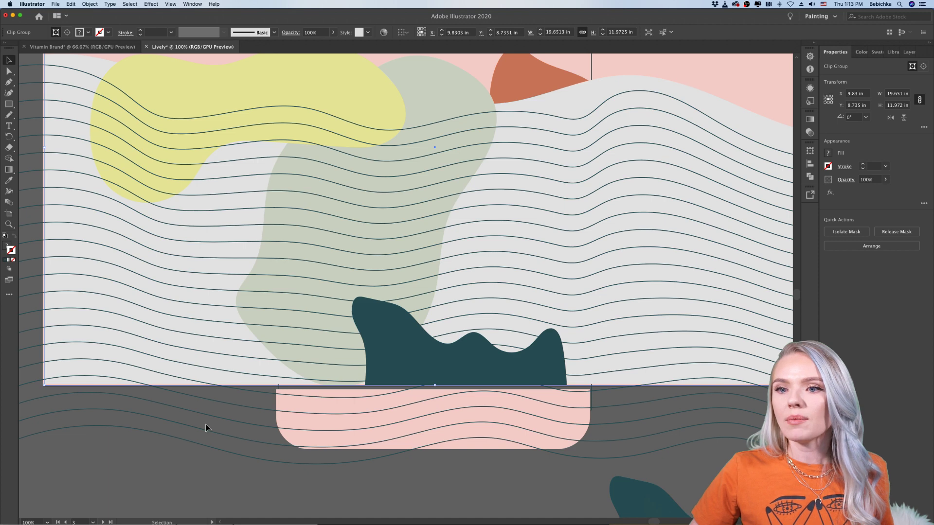
left_click(911, 234)
left_click(459, 433)
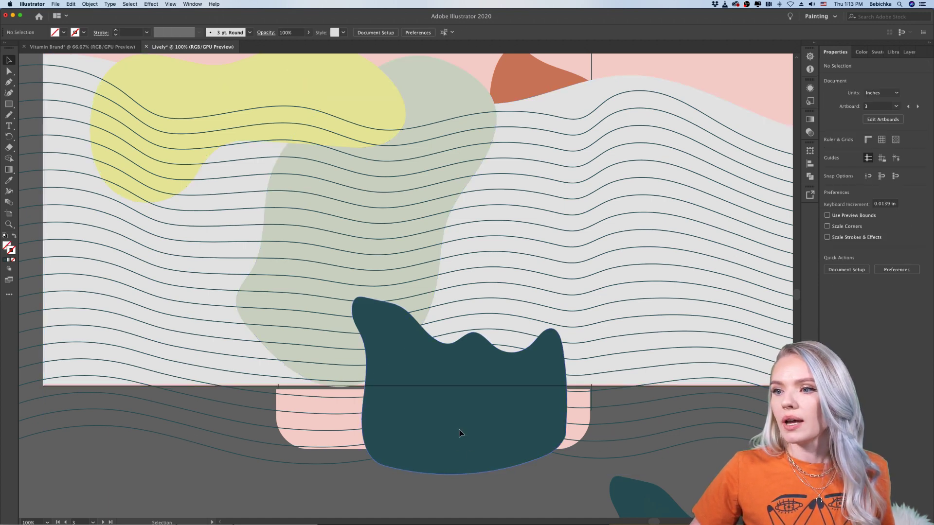
key("Delete")
Move the loose yellow shape behind the wave on the "girl power" label beside the rust shape, and recolour it to the labels' dark teal
scroll(459, 434, "down", 5)
scroll(560, 432, "right", 2)
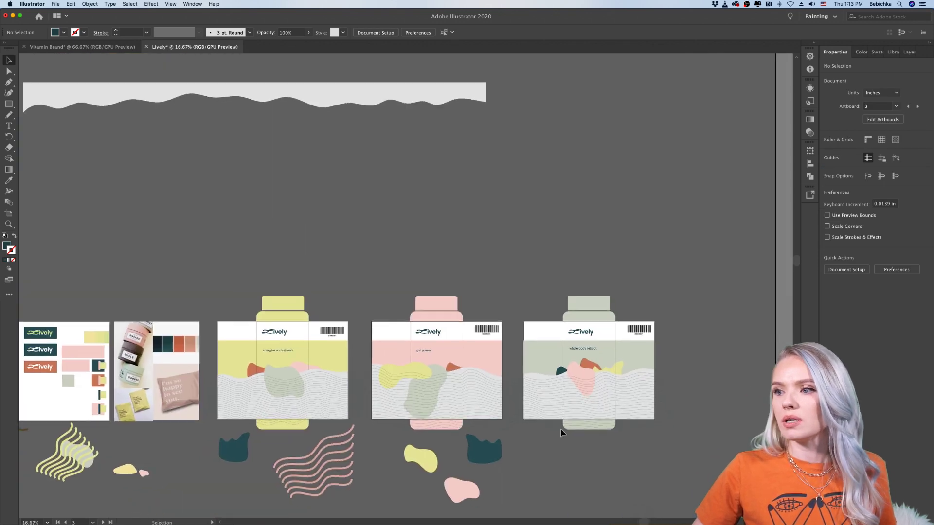
scroll(445, 416, "up", 1)
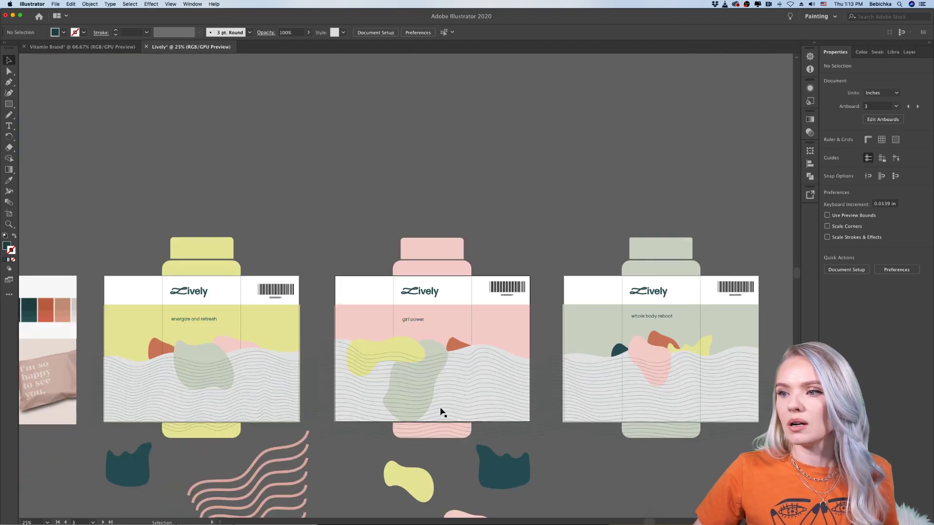
left_click_drag(417, 481, 471, 364)
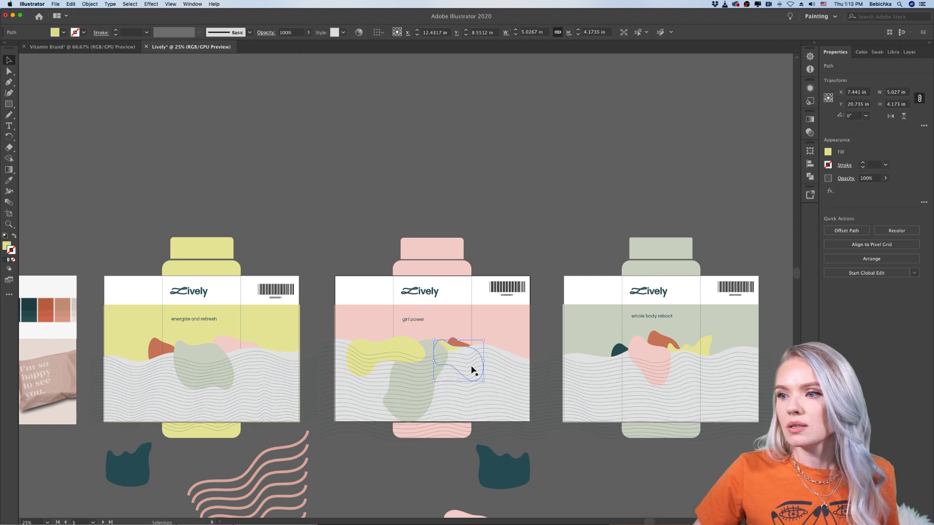
left_click(11, 179)
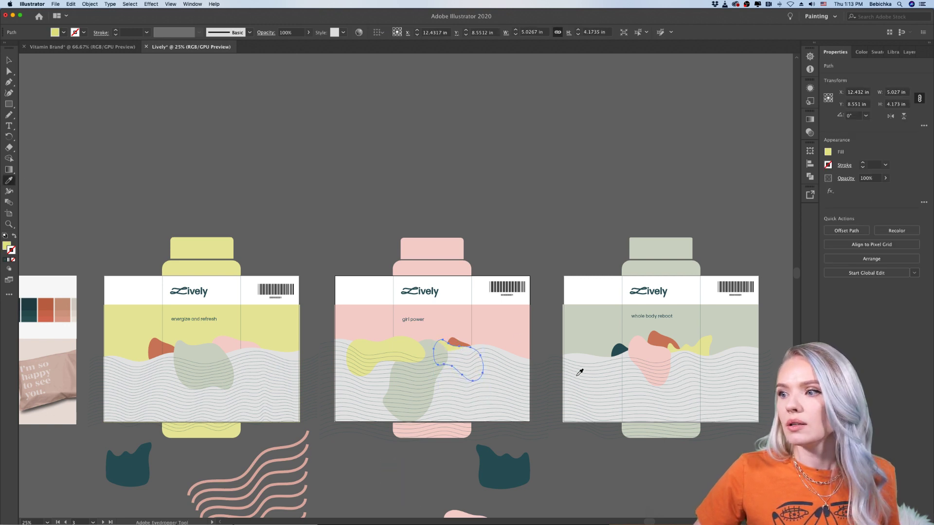
left_click(626, 346)
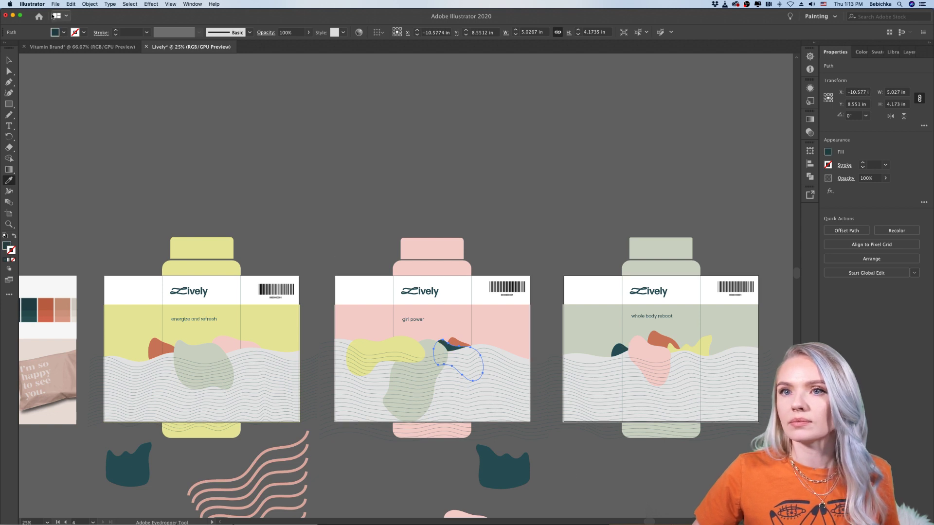
left_click(11, 62)
left_click(191, 148)
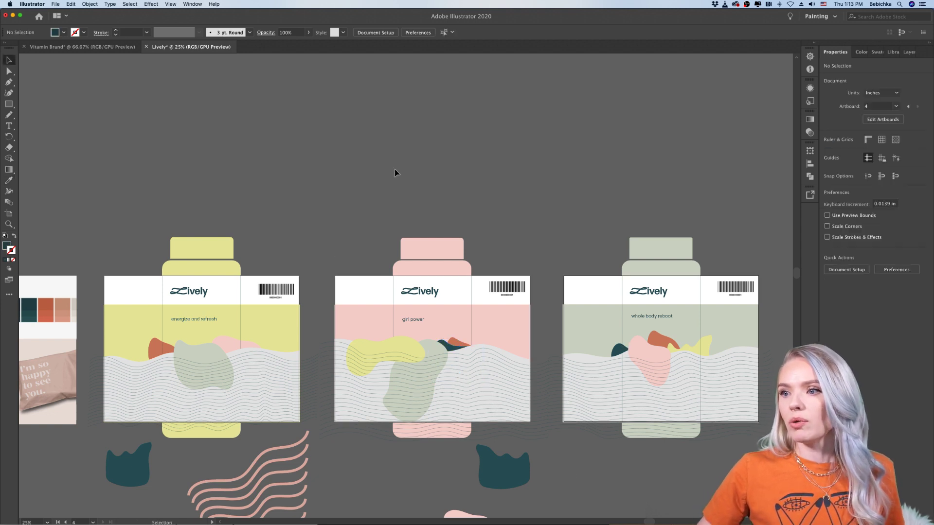
Send the sage shape and the pink background of the "girl power" label to the back of the stacking order
scroll(515, 322, "up", 1)
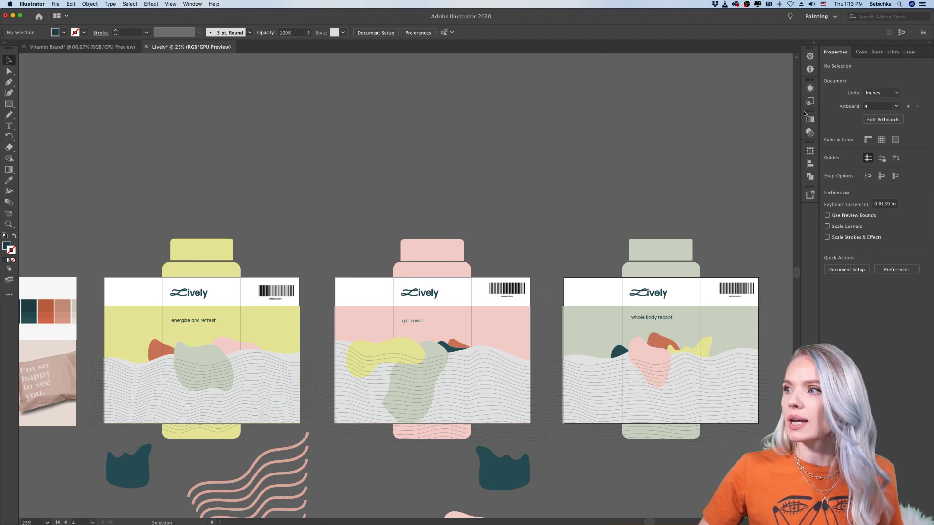
left_click(894, 52)
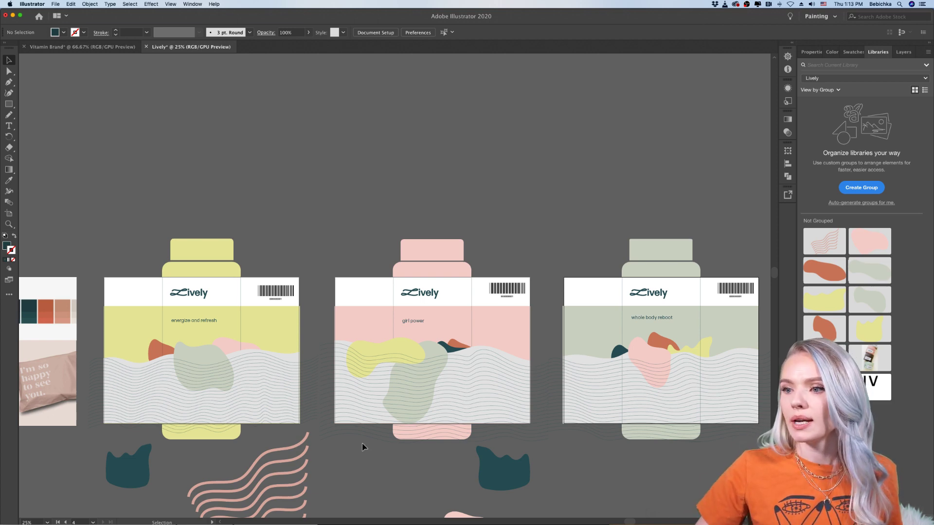
scroll(462, 394, "up", 2)
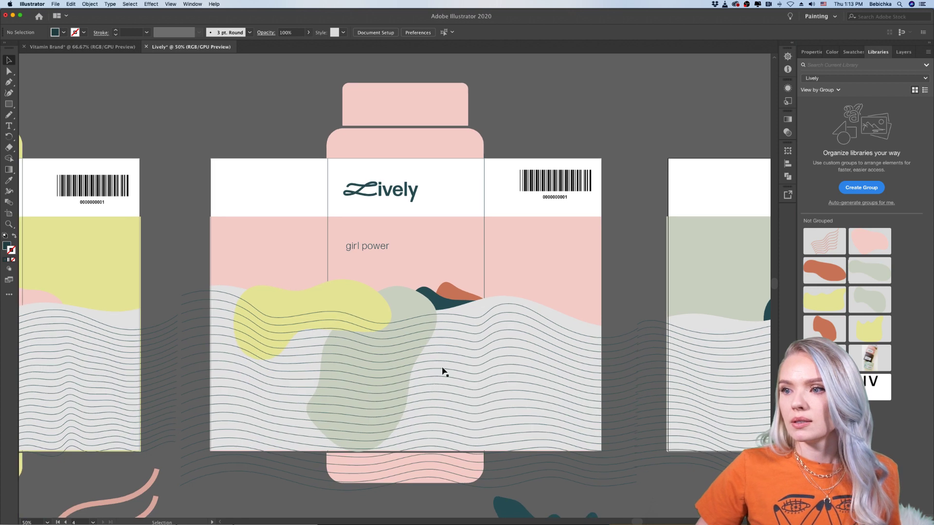
left_click(413, 307)
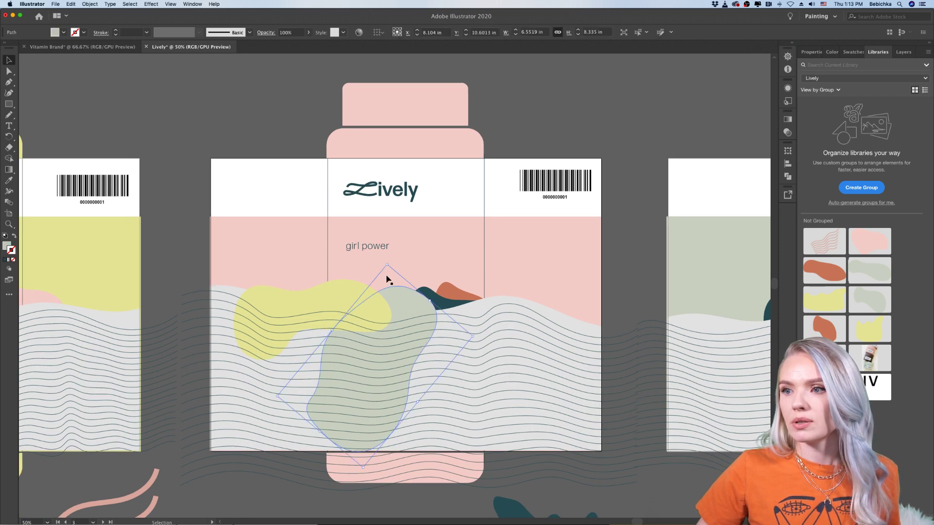
left_click(275, 232, "shift")
right_click(275, 233)
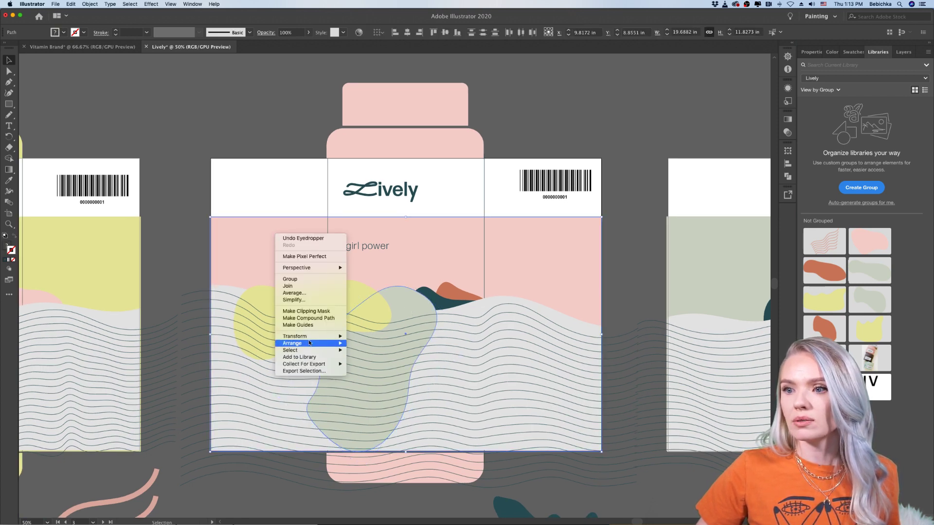
mouse_move(309, 342)
left_click(365, 365)
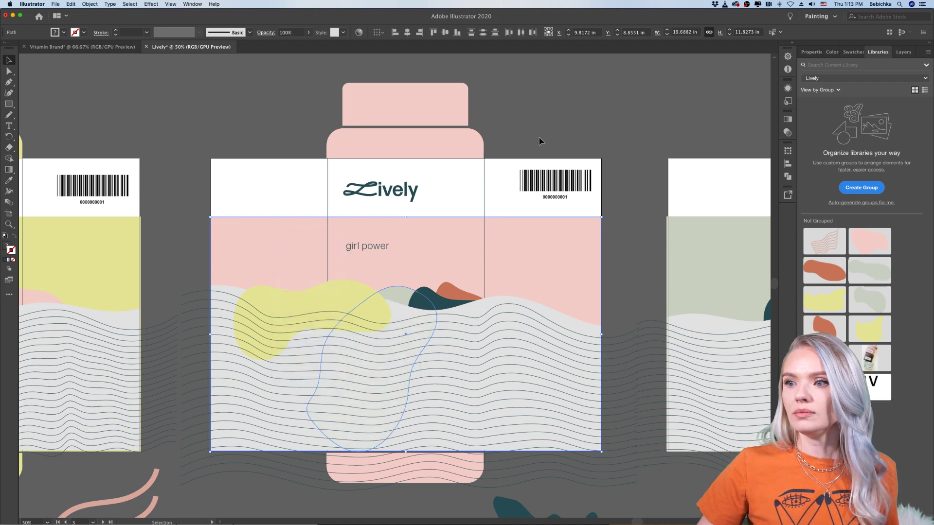
left_click(539, 140)
Move the sage shape on the "girl power" label up and slightly left so it rises above the grey wave
scroll(462, 219, "down", 1)
left_click(392, 291)
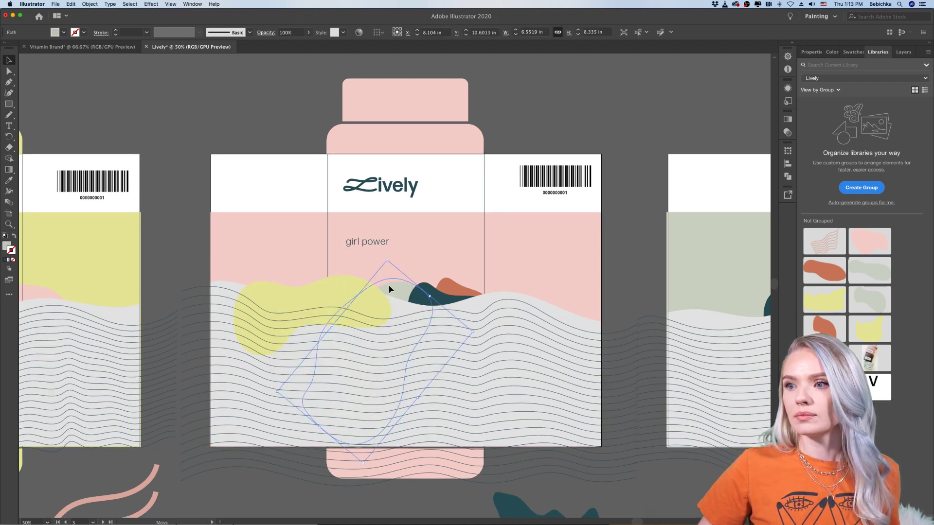
left_click_drag(389, 290, 380, 267)
left_click(549, 131)
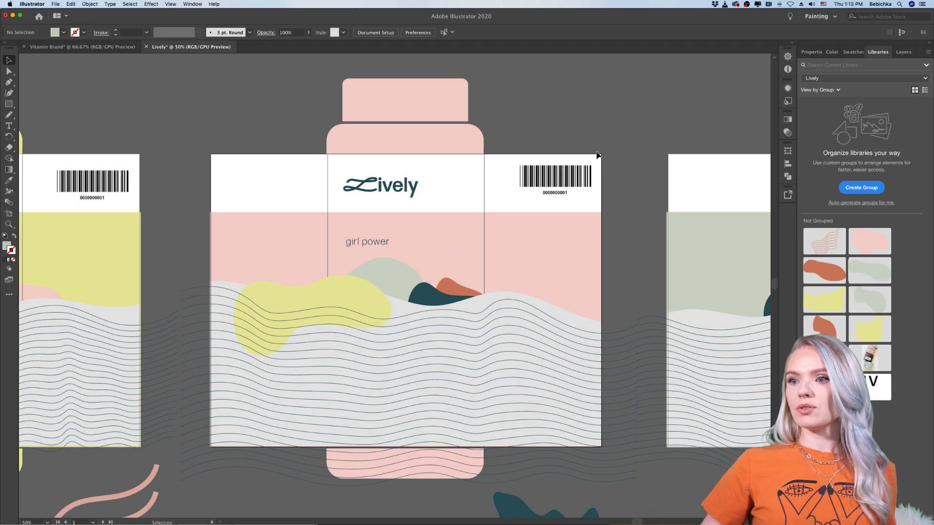
Move the small yellow shape from below the mood board onto the "energize and refresh" label, where the sage and pink shapes meet
key("super+minus")
scroll(598, 155, "right", 3)
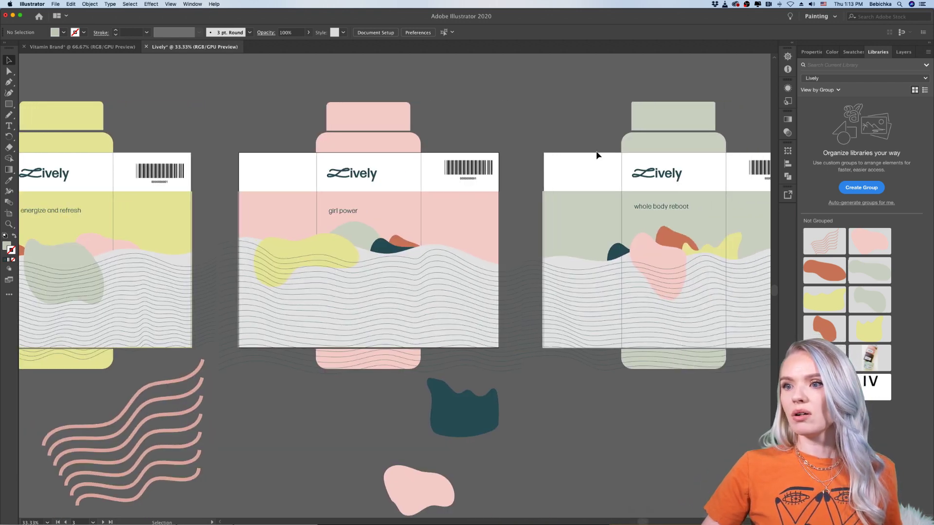
scroll(597, 155, "left", 3)
scroll(598, 155, "left", 5)
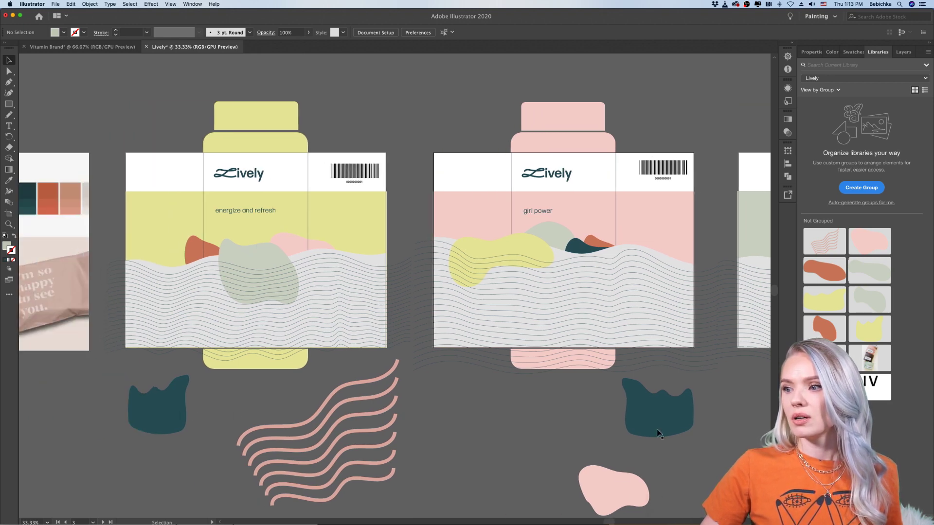
scroll(492, 435, "down", 2)
scroll(492, 435, "right", 4)
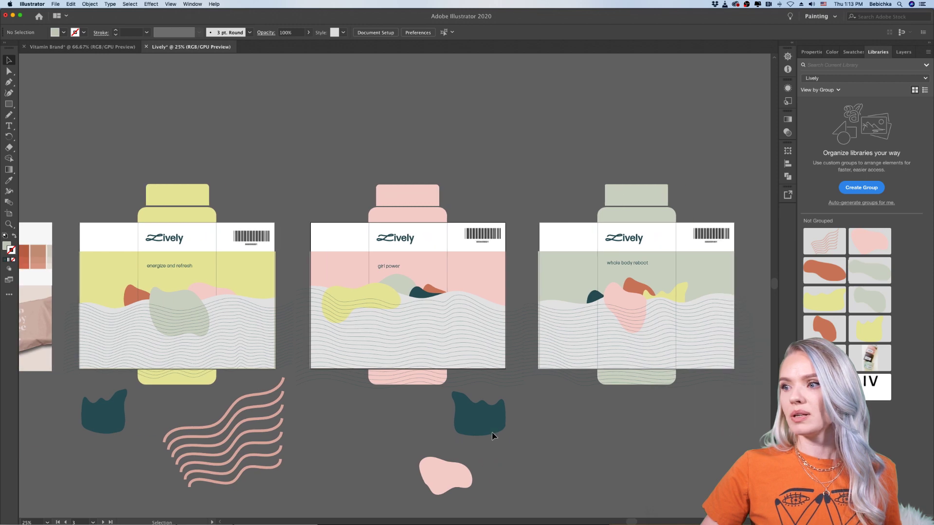
scroll(492, 436, "left", 6)
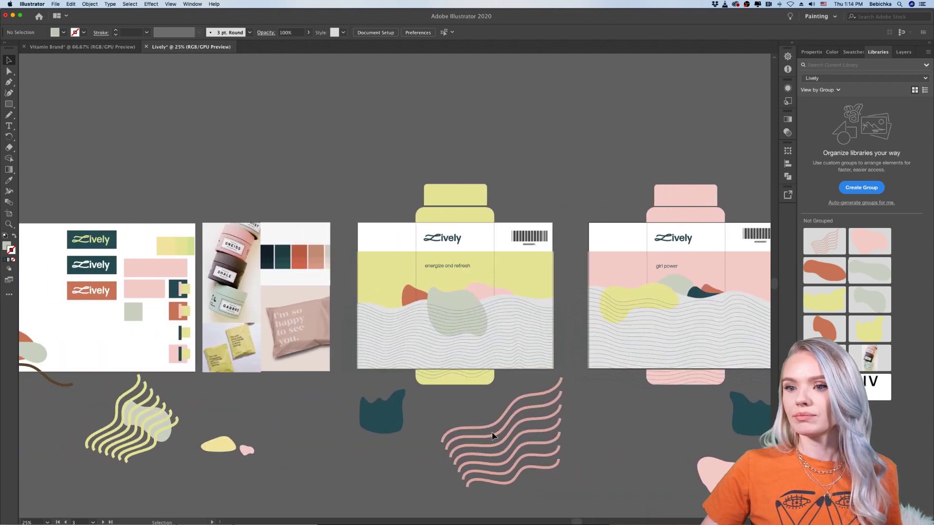
left_click(235, 446)
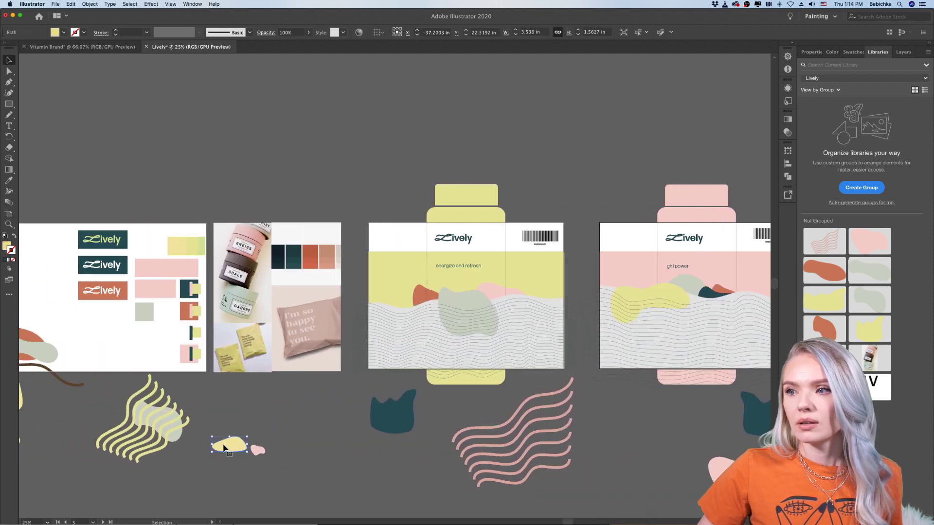
left_click_drag(224, 448, 421, 319)
left_click_drag(459, 294, 479, 304)
scroll(517, 318, "up", 1)
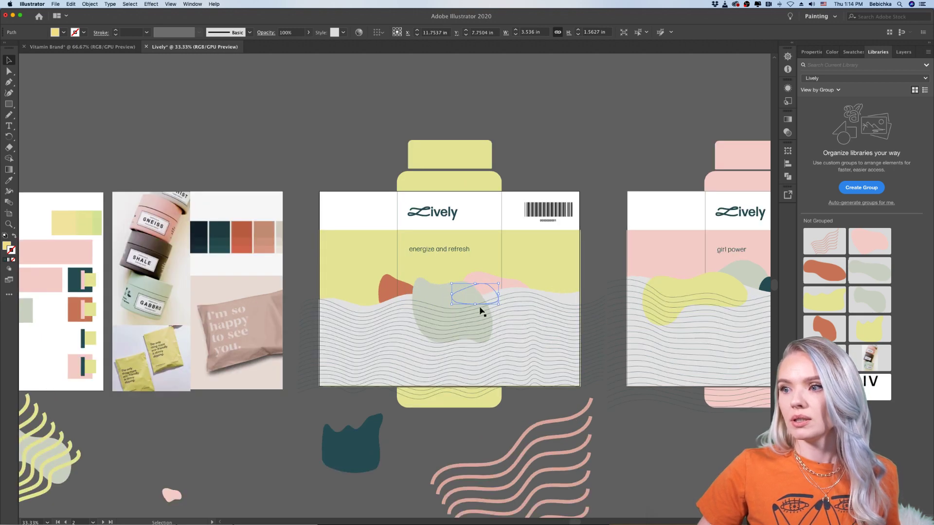
Recolour the moved shape on the "energize and refresh" label with the dark teal sampled from the "girl power" label
left_click(9, 180)
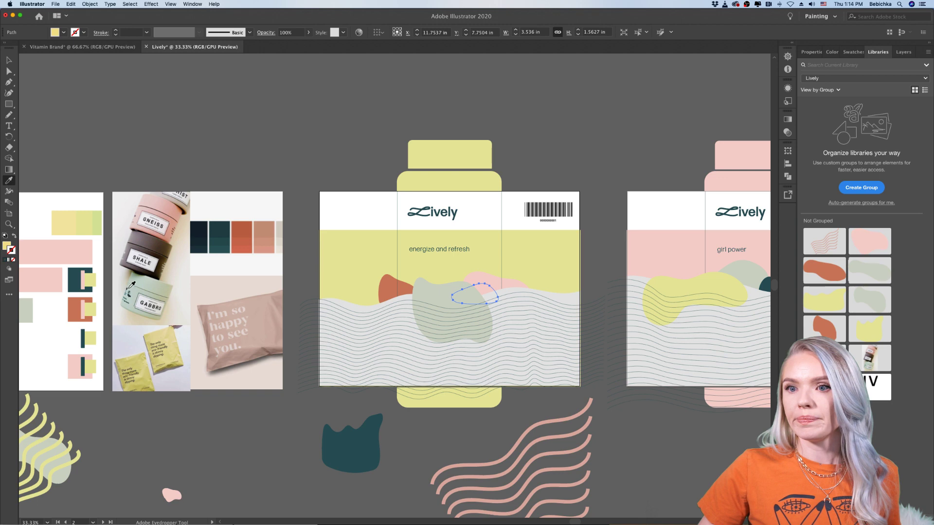
left_click(79, 305)
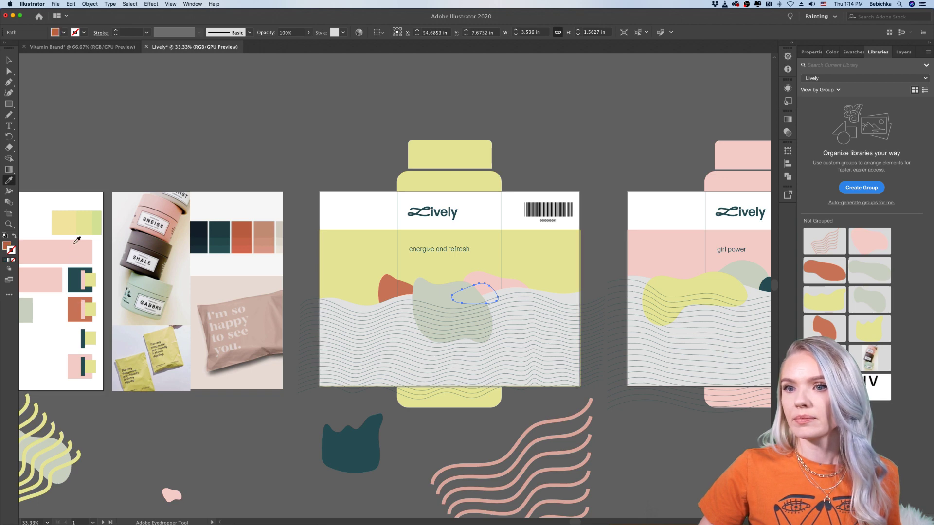
scroll(503, 338, "right", 8)
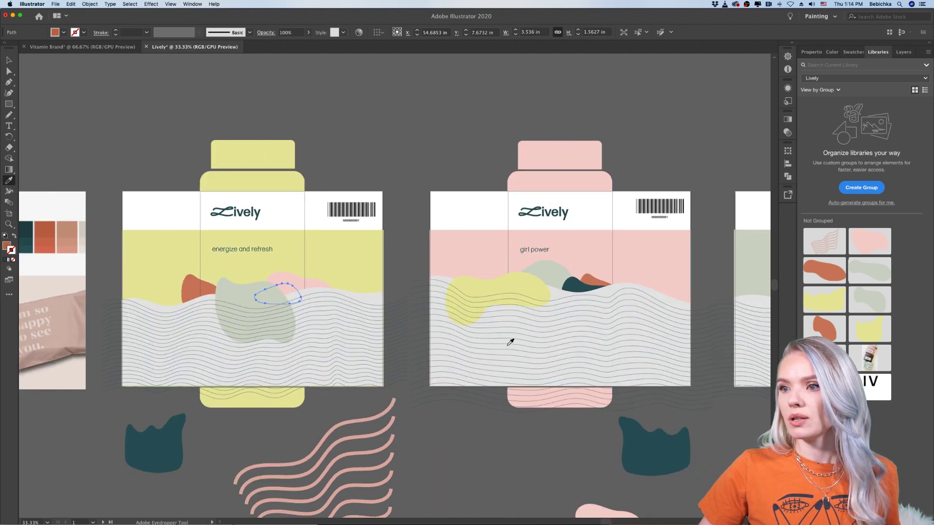
scroll(500, 371, "down", 1)
scroll(500, 371, "right", 3)
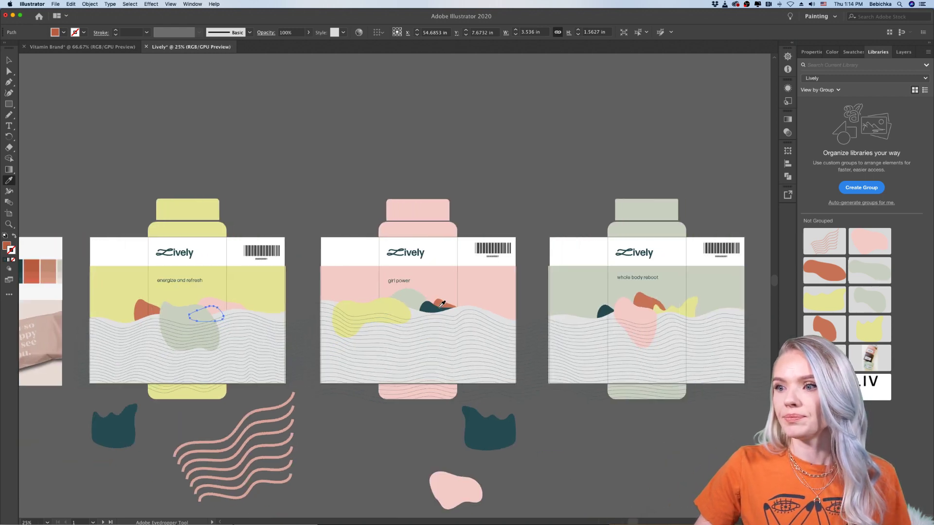
left_click(433, 304)
left_click(8, 59)
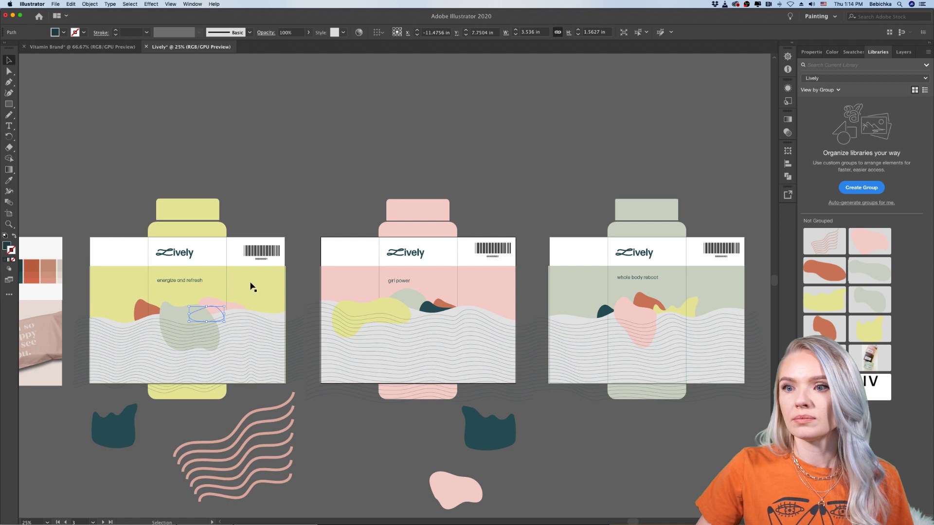
Bring the dark teal shape on the "energize and refresh" label to the front of the stacking order
right_click(214, 314)
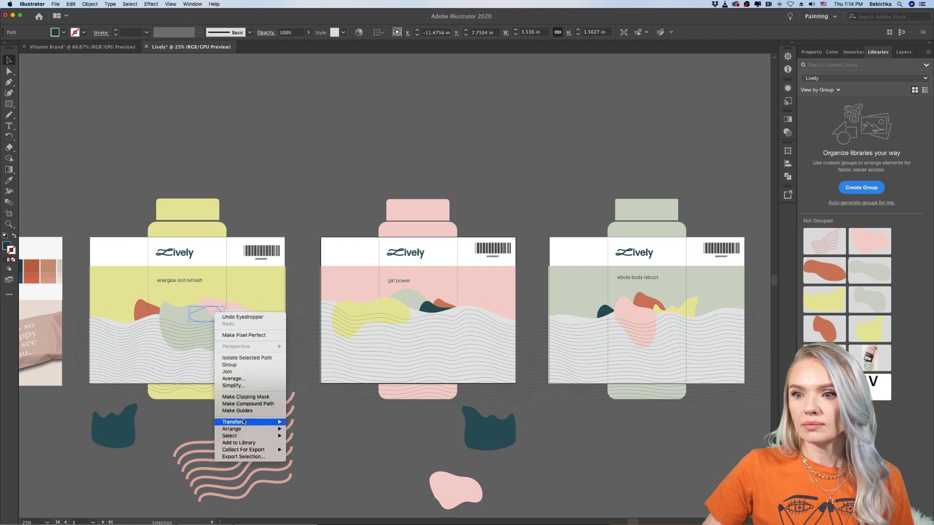
mouse_move(253, 429)
left_click(290, 429)
left_click(334, 416)
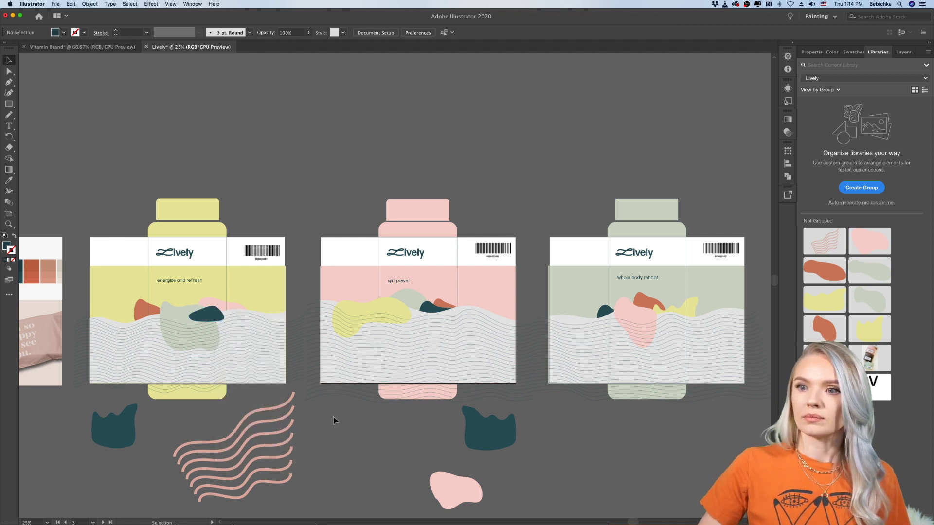
Send the dark teal shape, the pink shape and the yellow background of the "energize and refresh" label to the back
scroll(212, 356, "left", 3)
scroll(302, 318, "up", 5)
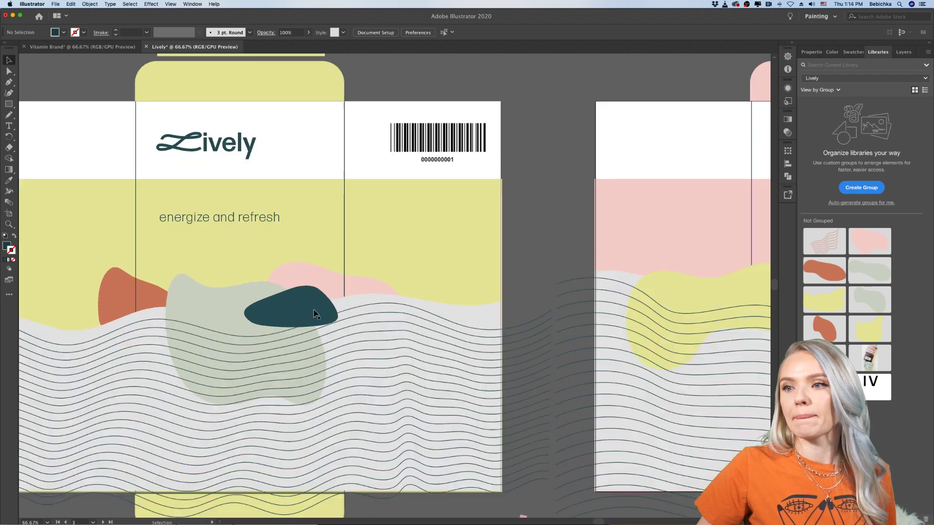
left_click(291, 306)
left_click(348, 286, "shift")
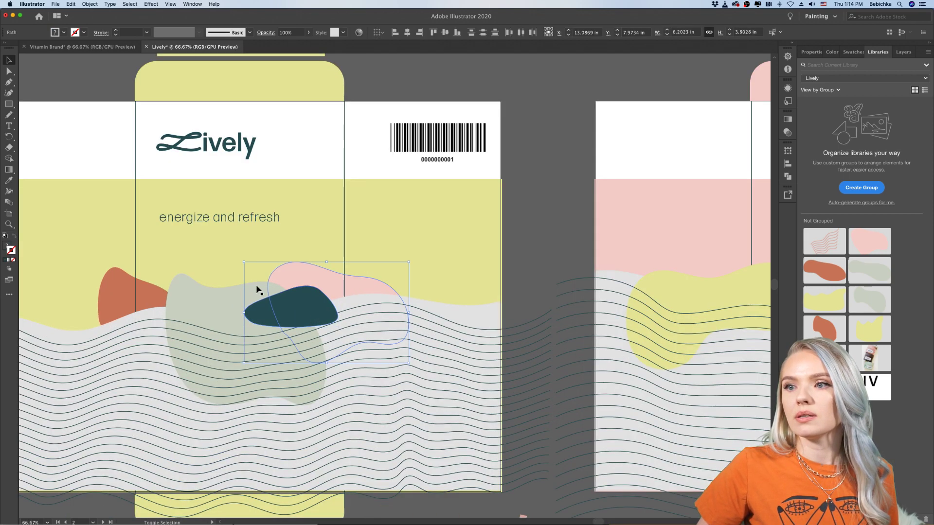
left_click(463, 239, "shift")
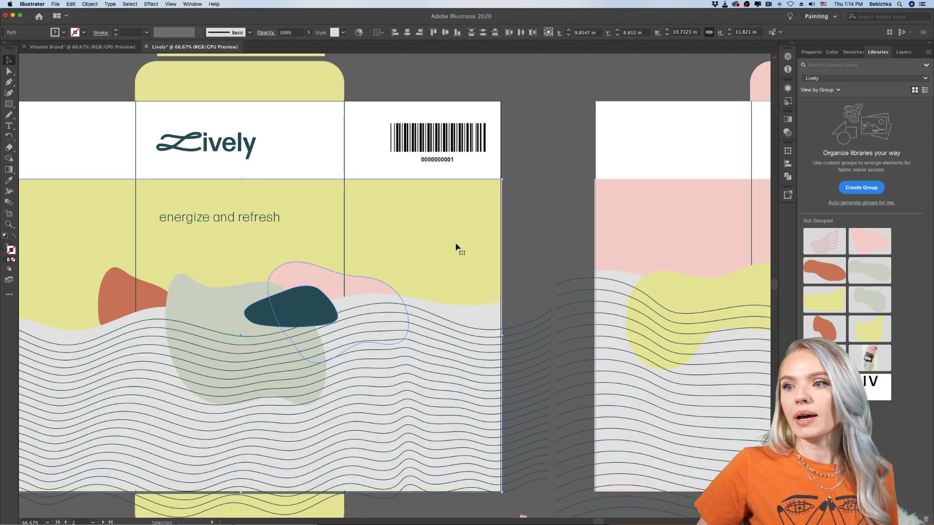
right_click(456, 245)
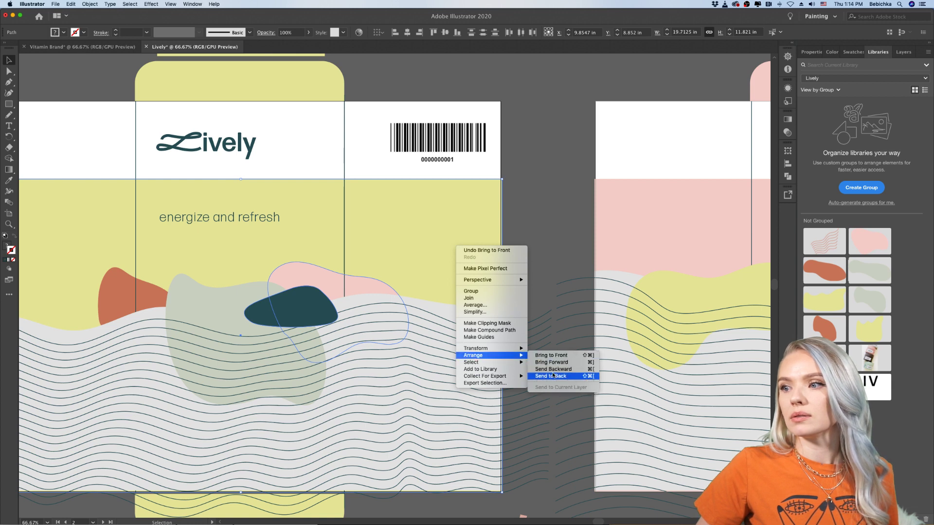
left_click(554, 376)
left_click(533, 249)
Reposition the dark teal shape on the "energize and refresh" label so it peeks above the grey wave in front of the pink shape
left_click_drag(310, 297, 347, 288)
left_click(520, 250)
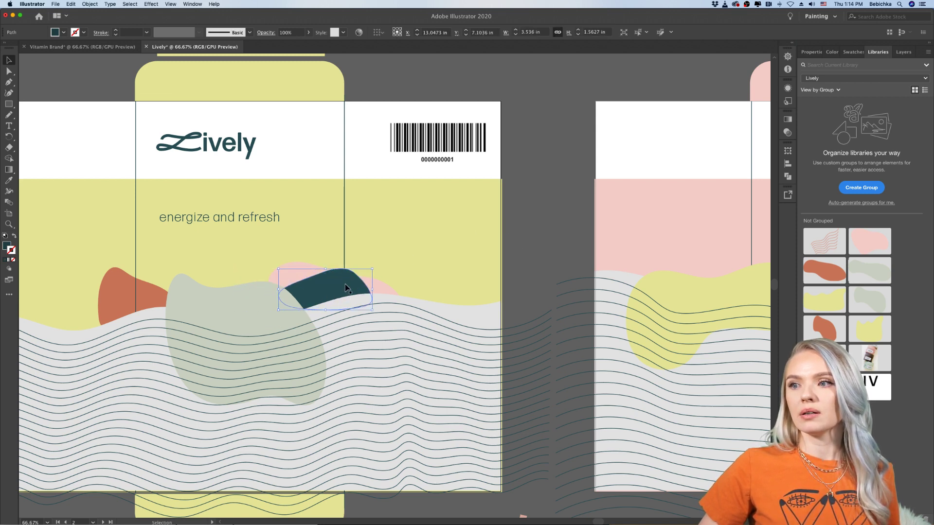
left_click(402, 292)
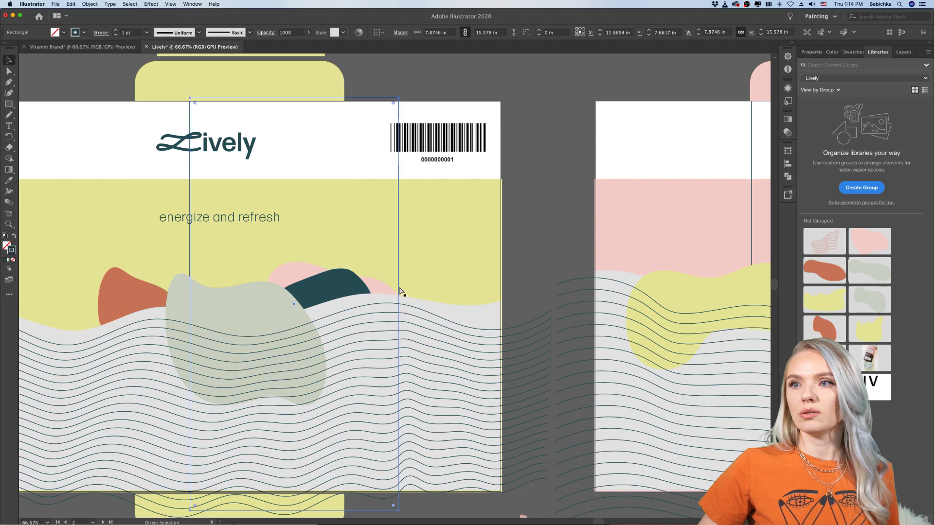
left_click(543, 181)
scroll(543, 181, "down", 1)
scroll(539, 188, "right", 3)
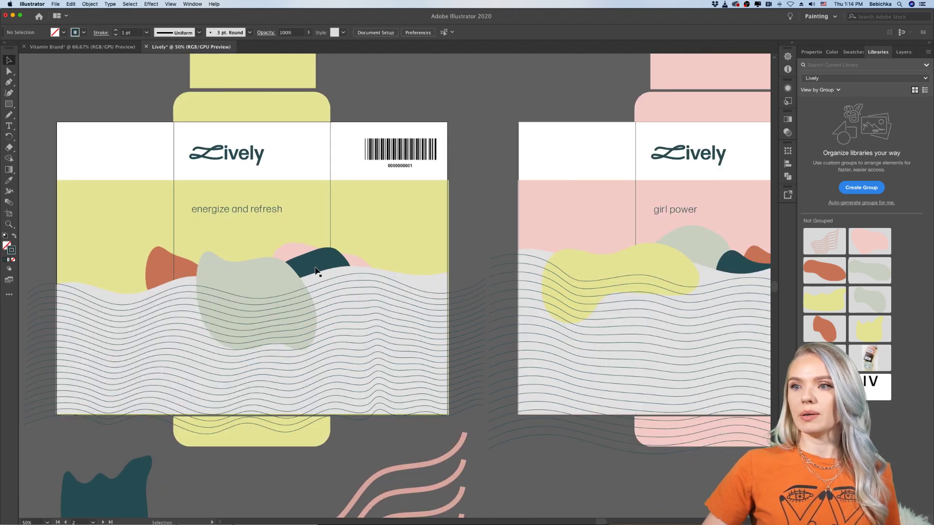
left_click_drag(316, 271, 319, 278)
left_click(469, 174)
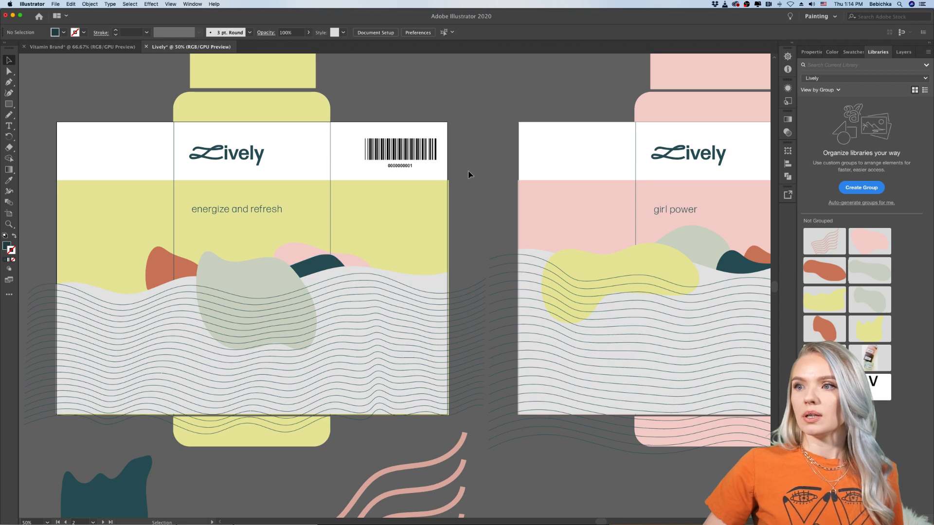
Duplicate the "girl power" text straight up to just below the Lively logo on the pink label
scroll(468, 174, "down", 1)
scroll(468, 173, "right", 3)
scroll(469, 173, "down", 1)
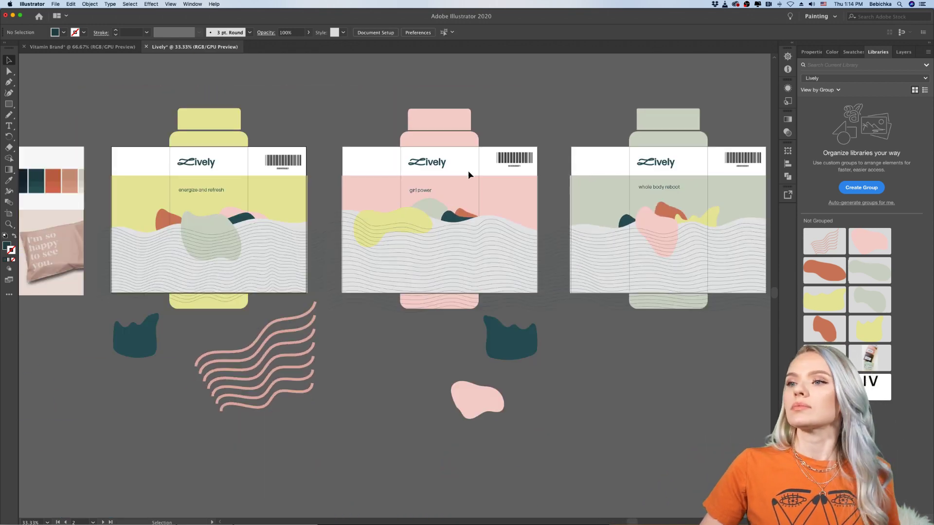
scroll(468, 170, "right", 2)
scroll(468, 170, "up", 1)
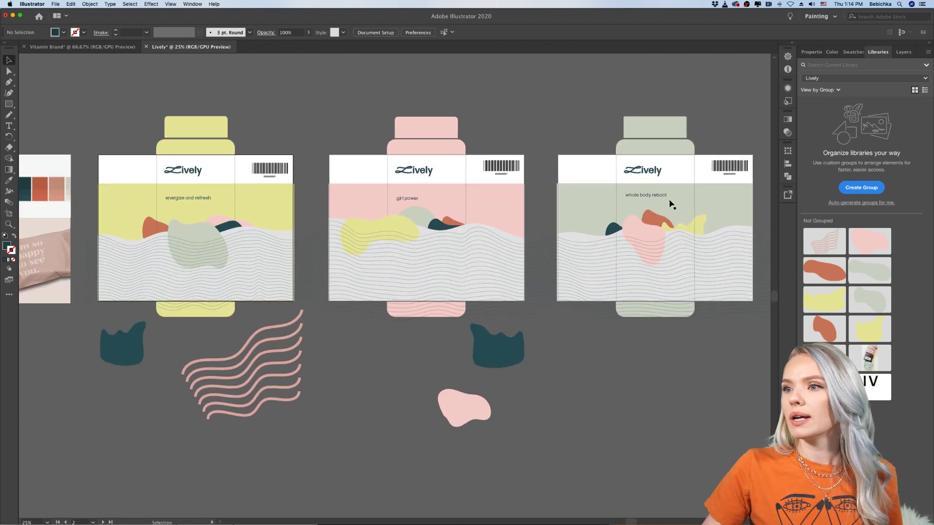
left_click(414, 198)
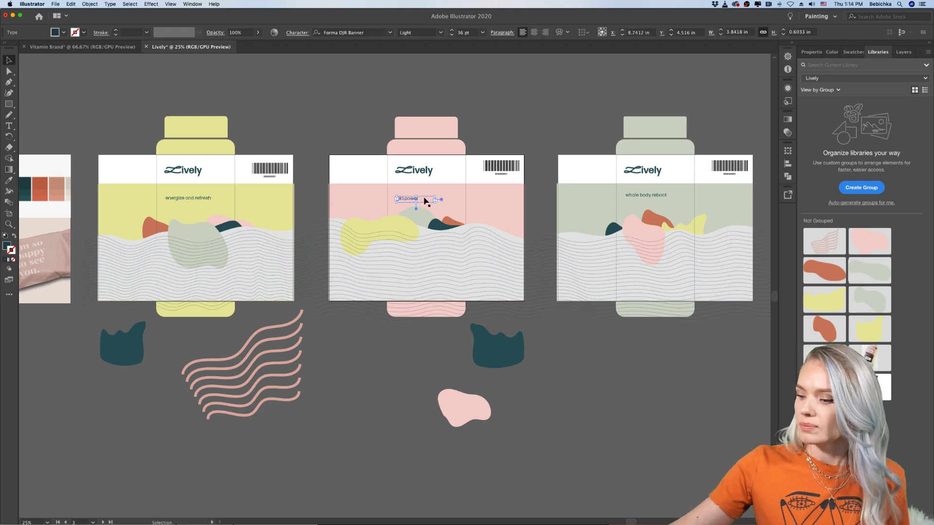
scroll(423, 204, "up", 3)
scroll(430, 218, "up", 2)
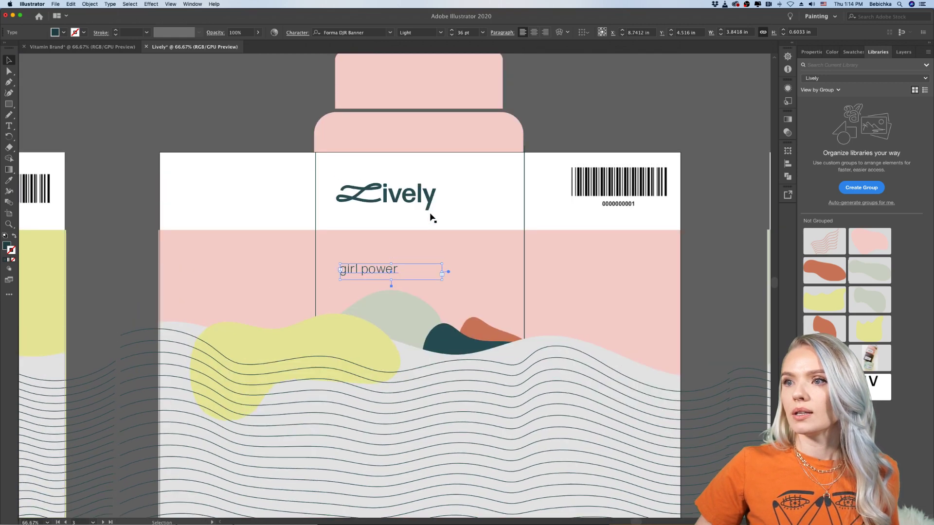
scroll(430, 217, "left", 3)
left_click_drag(448, 273, 448, 215)
Change the duplicated text below the Lively logo to "vitamins"
triple_click(446, 211)
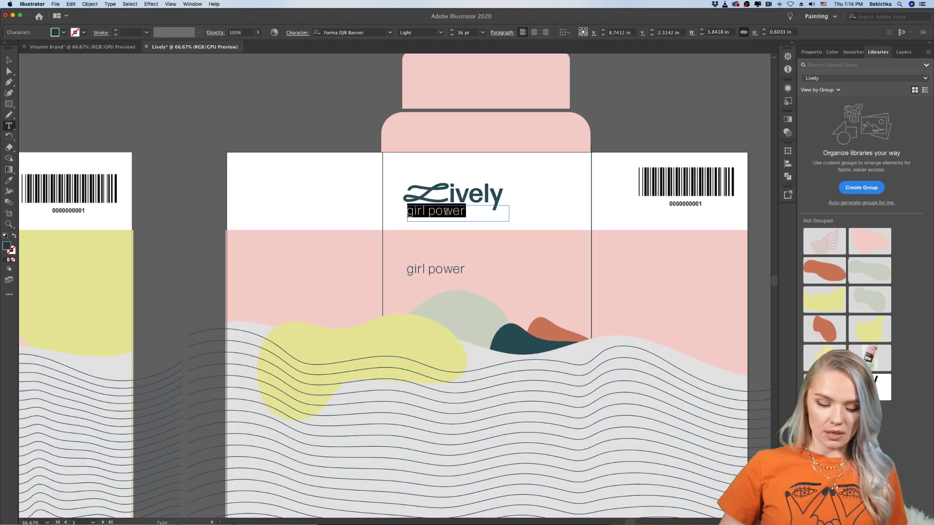
type("V")
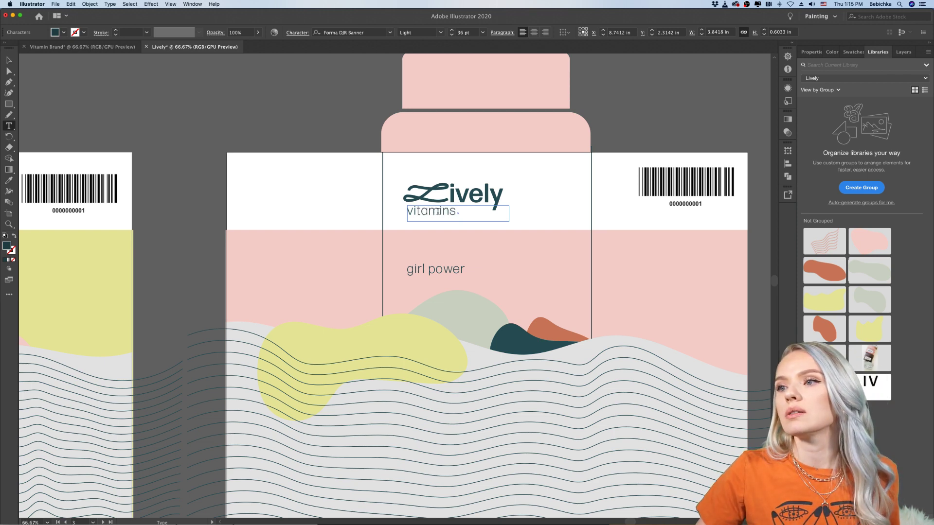
left_click(16, 60)
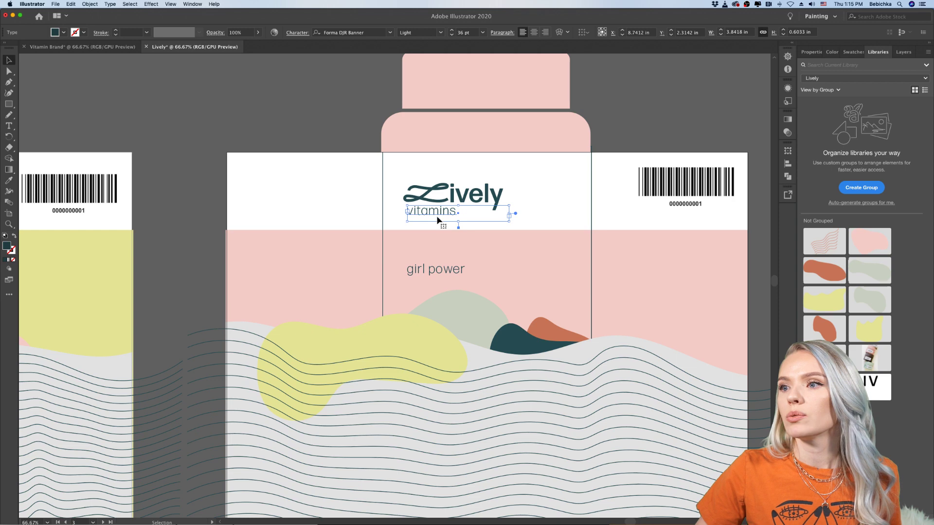
Try placing the "vitamins" text to the right of the Lively logo and undo the move
left_click_drag(436, 216, 549, 206)
left_click(633, 126)
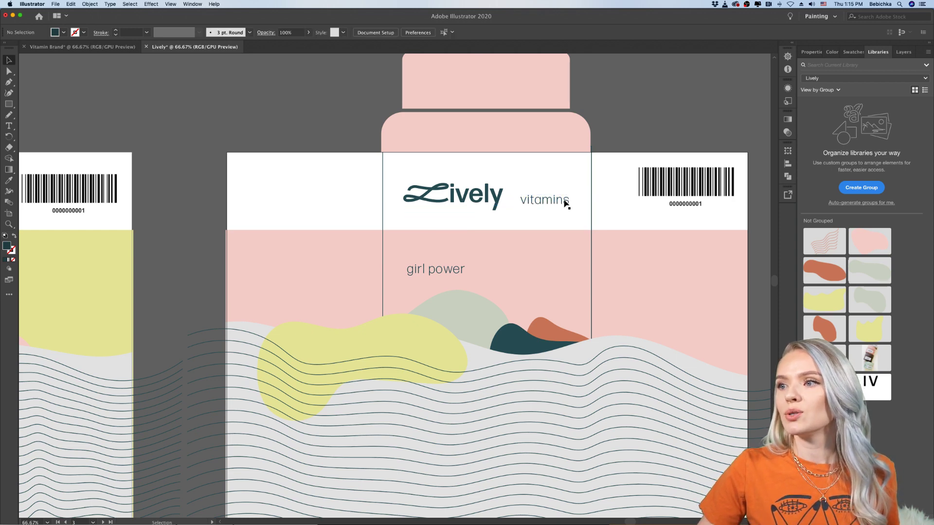
scroll(566, 204, "up", 3)
double_click(531, 203)
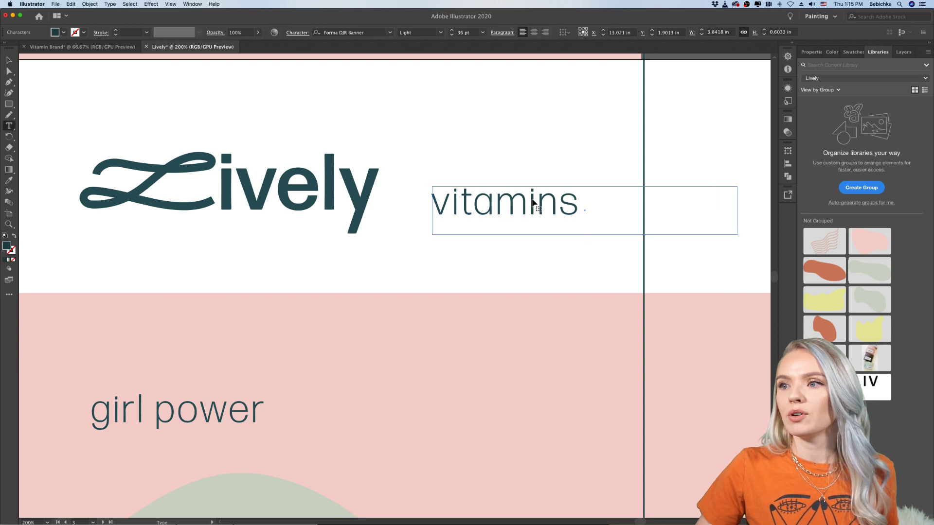
key("super+z")
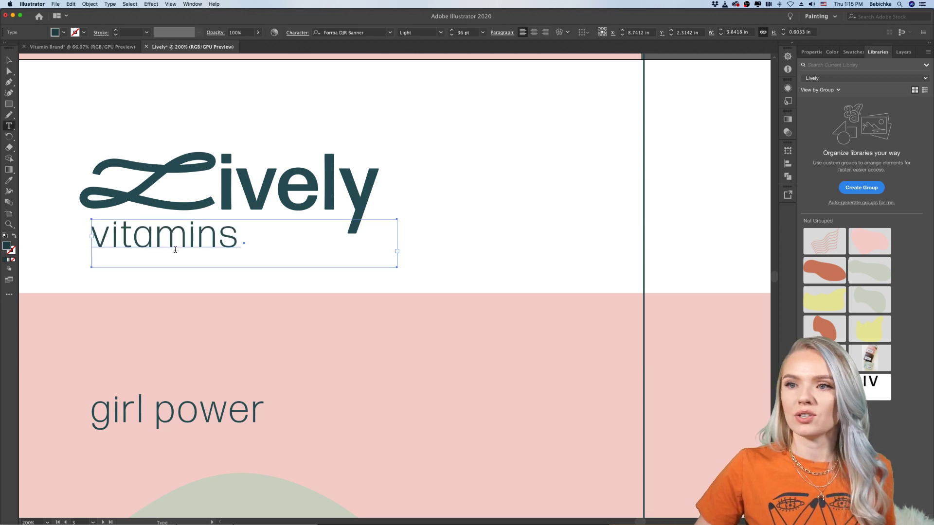
Move the "vitamins" text from below the Lively logo to its right side, within the front panel of the pink label
left_click(8, 59)
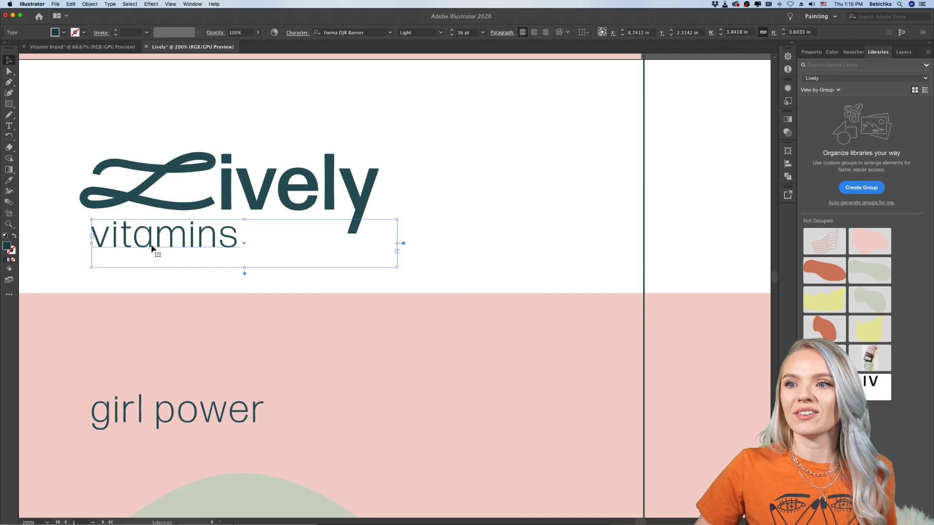
left_click_drag(150, 247, 495, 209)
scroll(496, 209, "down", 3)
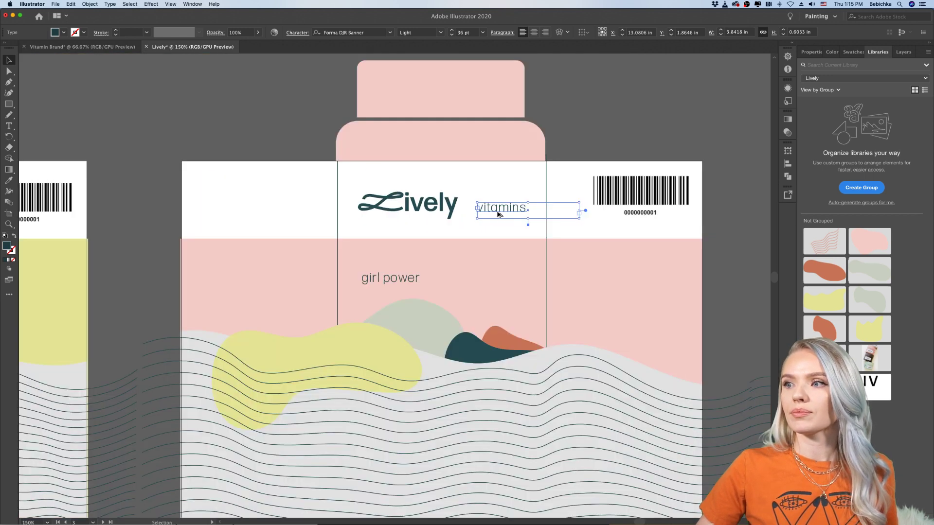
left_click(593, 111)
Add a small text frame at the upper right of the Lively logo containing the ® symbol at 6 pt
scroll(466, 193, "up", 3)
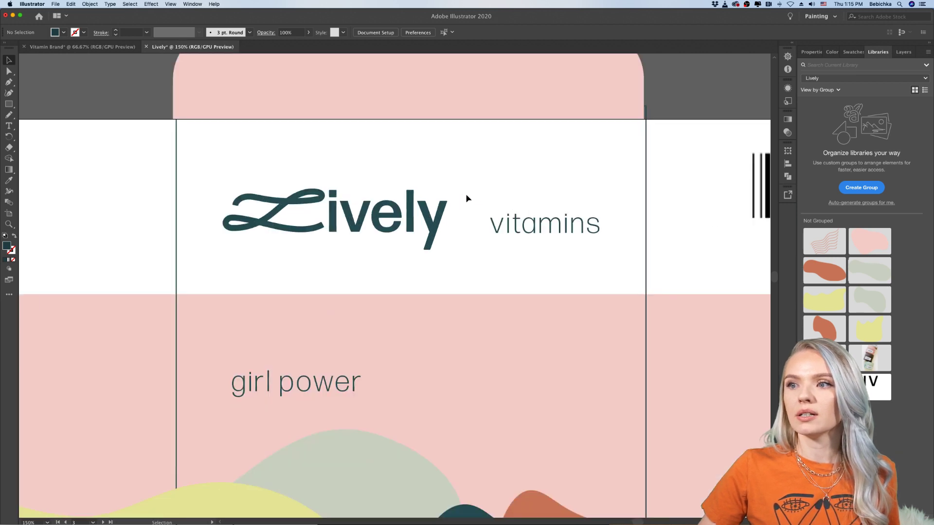
left_click(13, 129)
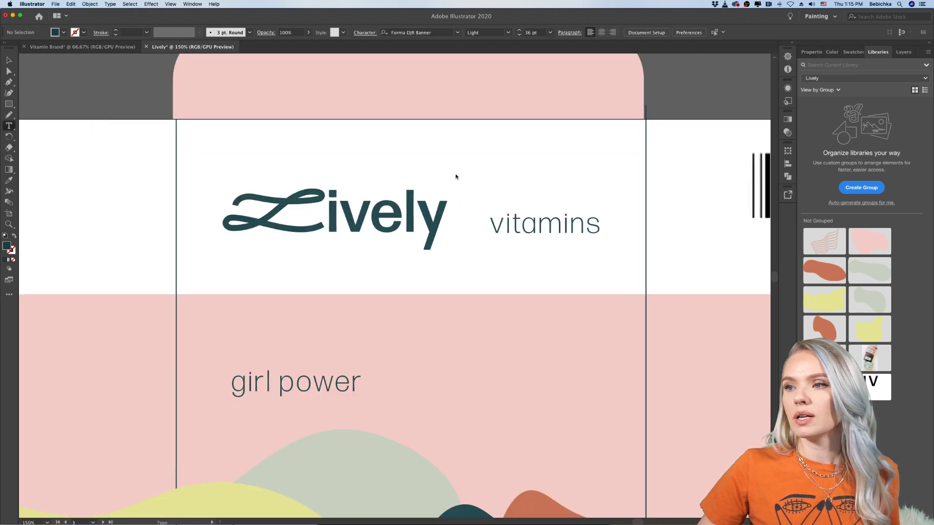
left_click_drag(455, 175, 488, 194)
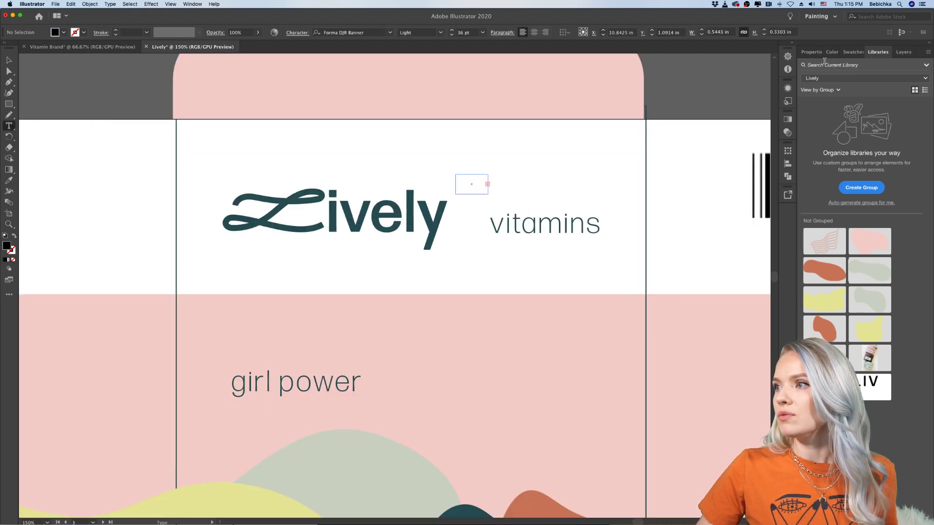
left_click(811, 51)
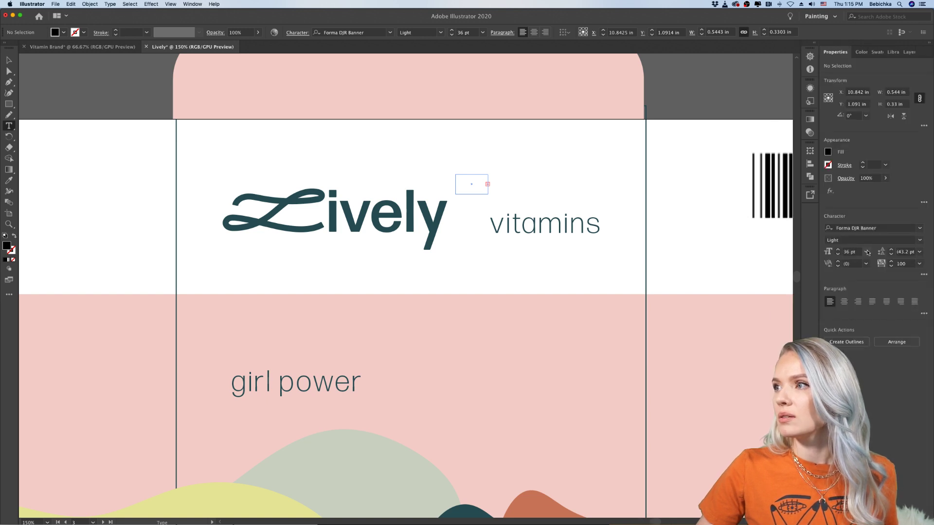
left_click(867, 251)
left_click(864, 276)
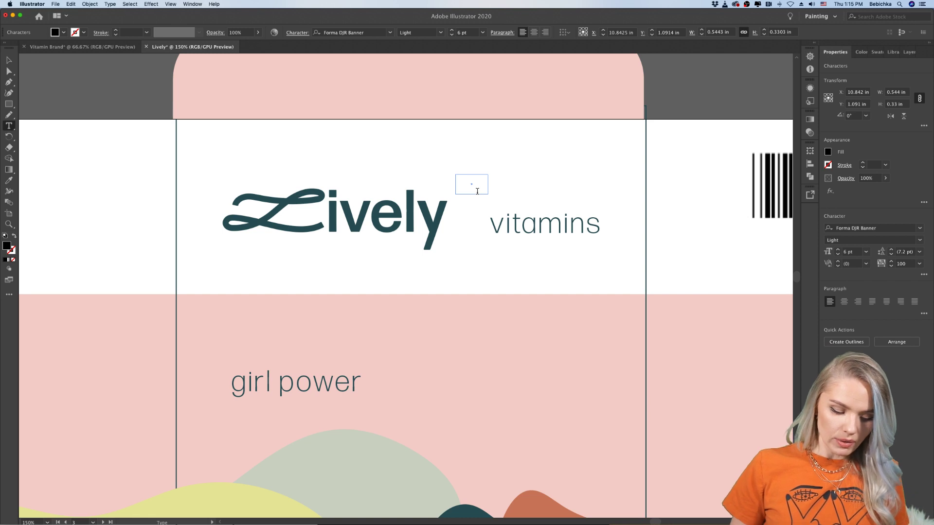
key("space")
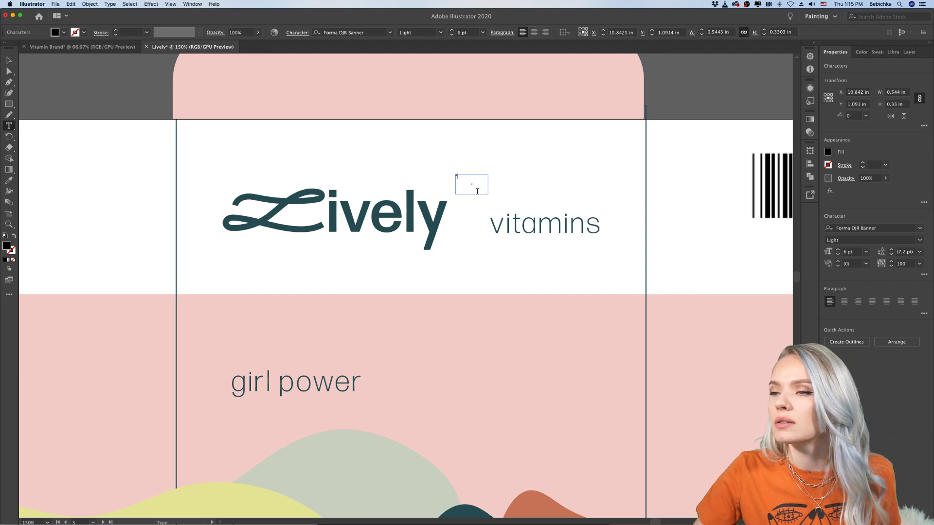
Set the font weight of the ® symbol to Medium
scroll(460, 175, "up", 6)
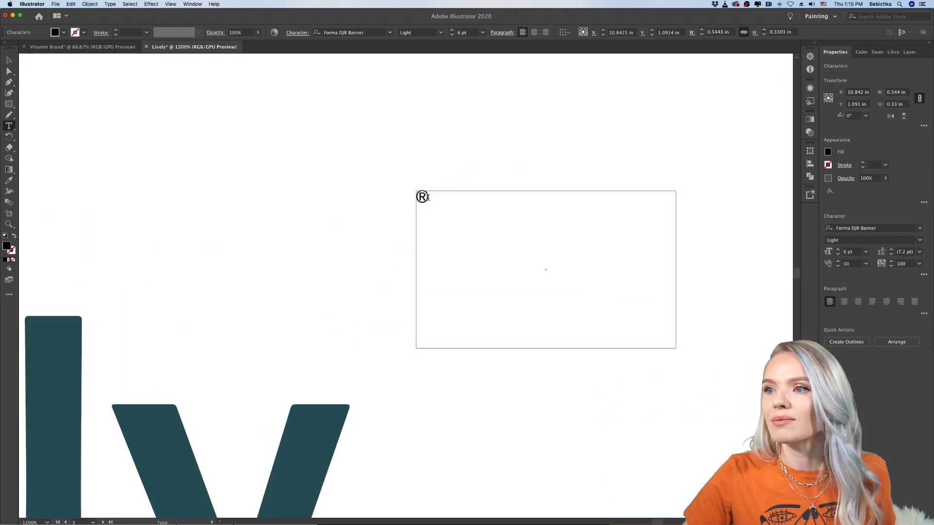
key("shift+Left")
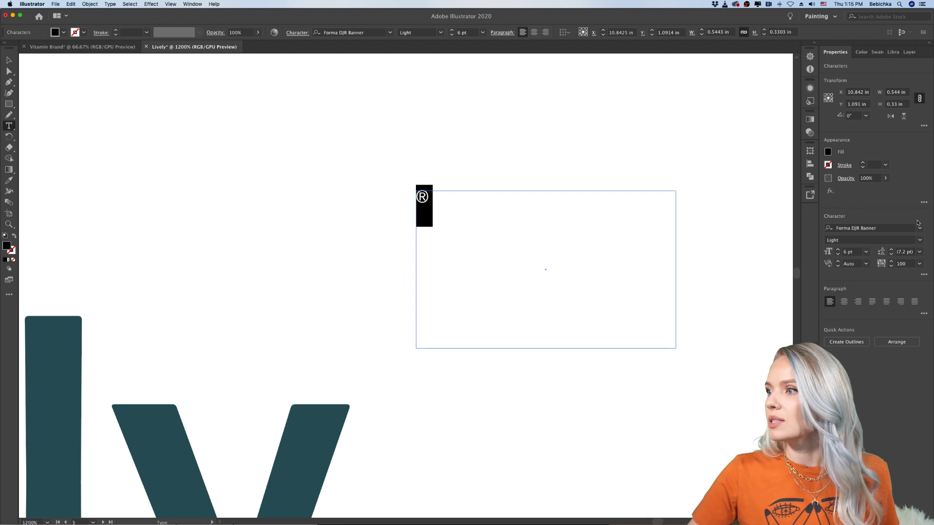
left_click(920, 240)
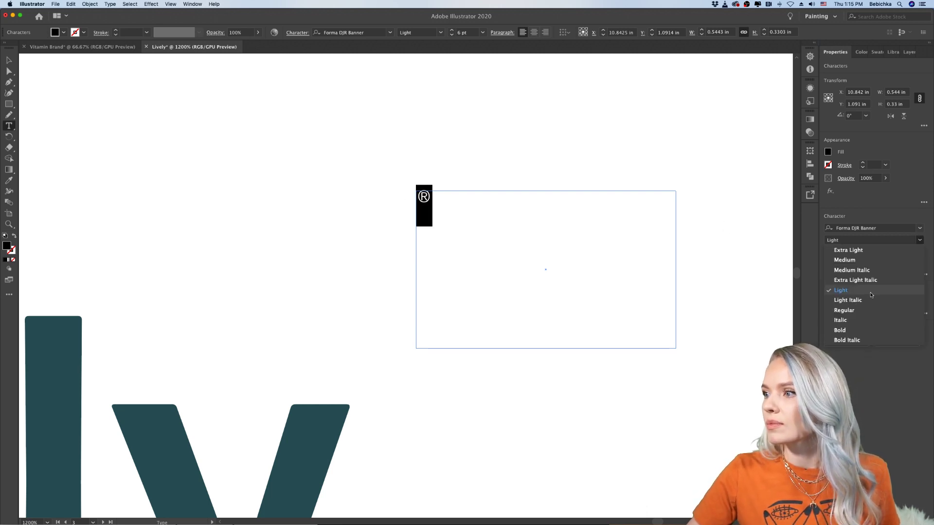
left_click(859, 262)
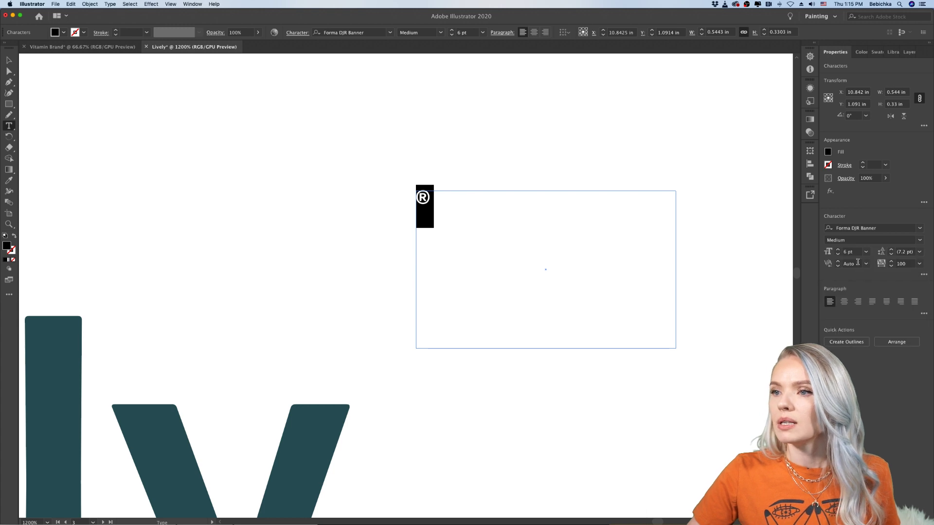
left_click(9, 60)
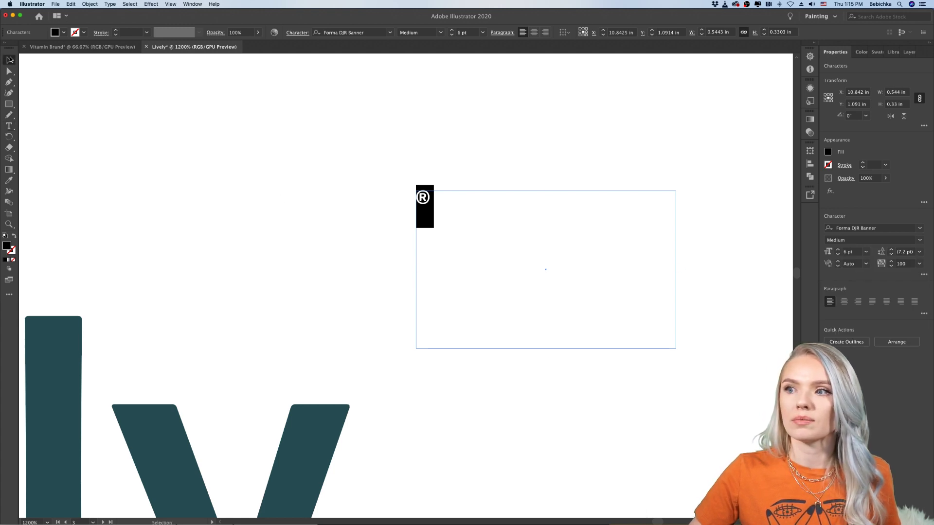
Convert the ® symbol to outlines and enlarge it to about 0.23 in wide
key("super")
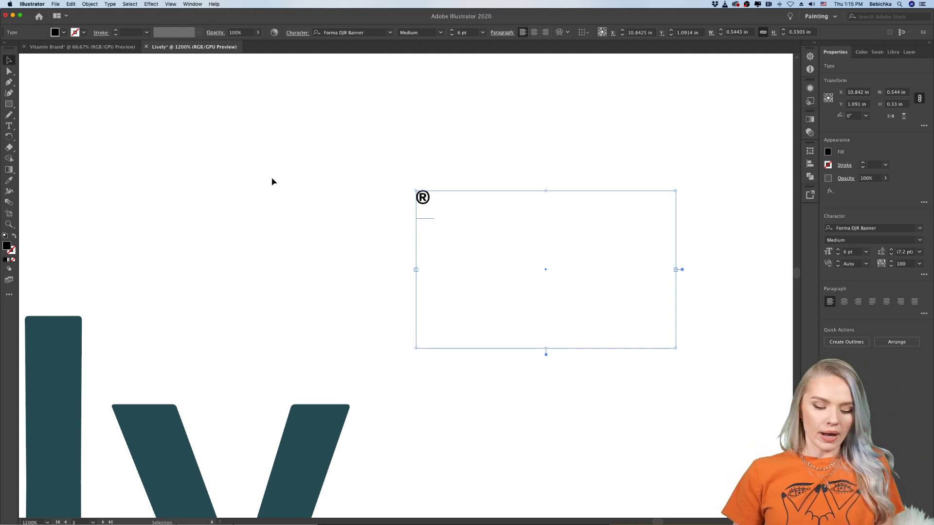
key("super+shift+o")
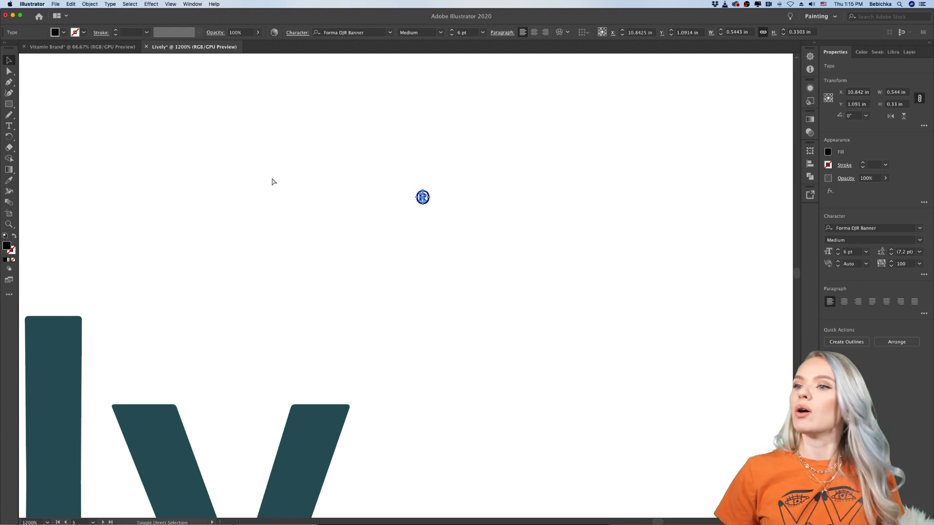
left_click_drag(431, 206, 533, 305)
scroll(533, 305, "down", 5)
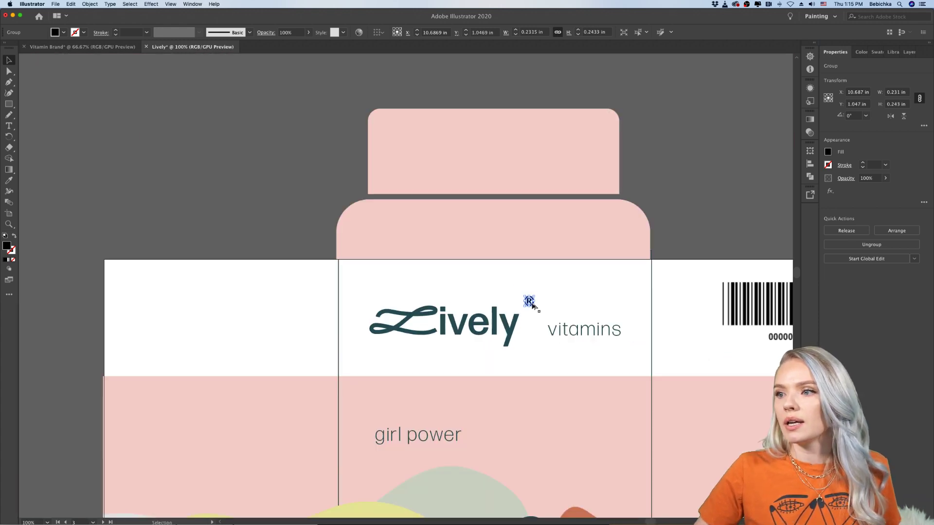
scroll(532, 305, "up", 3)
scroll(537, 318, "up", 2)
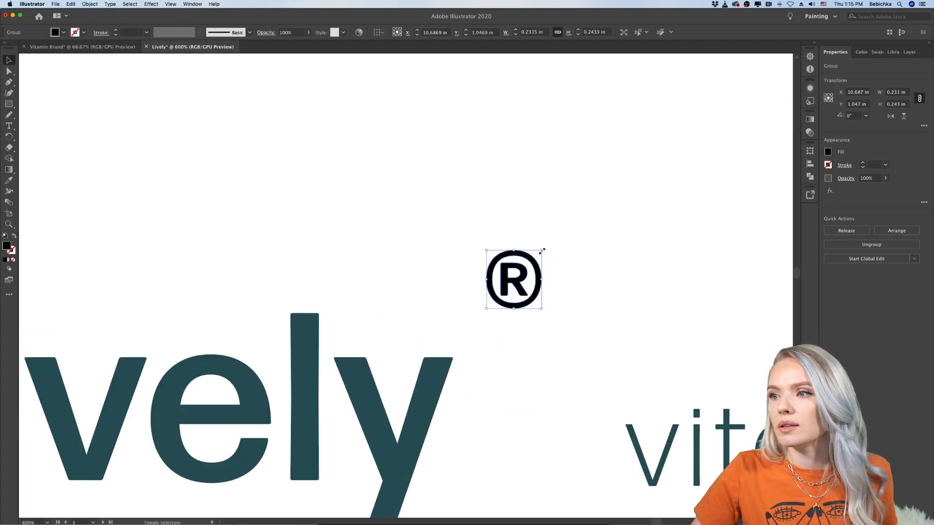
Shrink the ® symbol to about 0.13 in wide near the top of the logo's y and match its fill to the logo's dark teal
left_click_drag(531, 260, 491, 334)
scroll(523, 336, "down", 1)
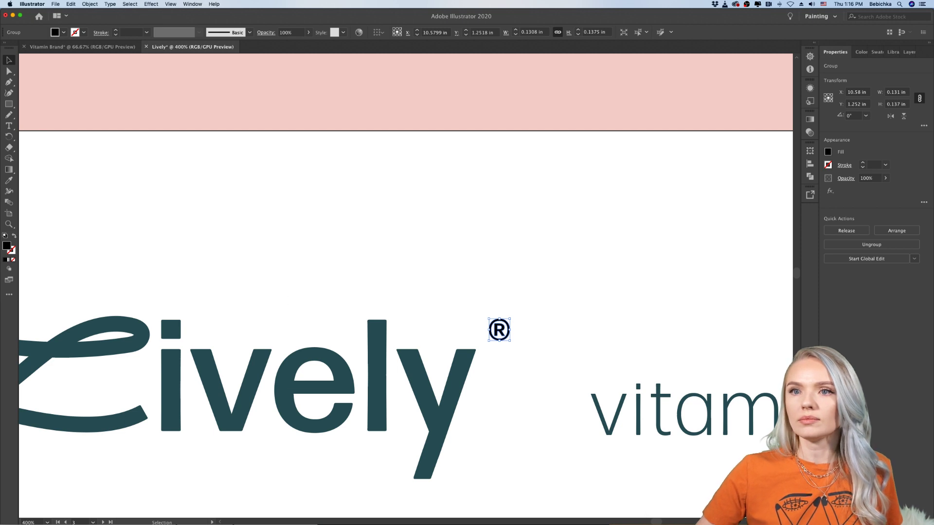
left_click(9, 180)
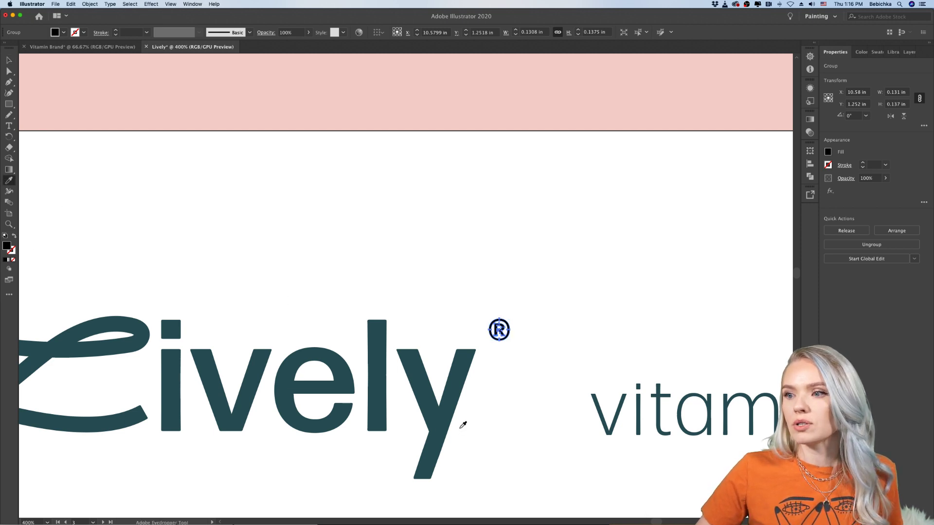
left_click(462, 425)
scroll(452, 426, "down", 3)
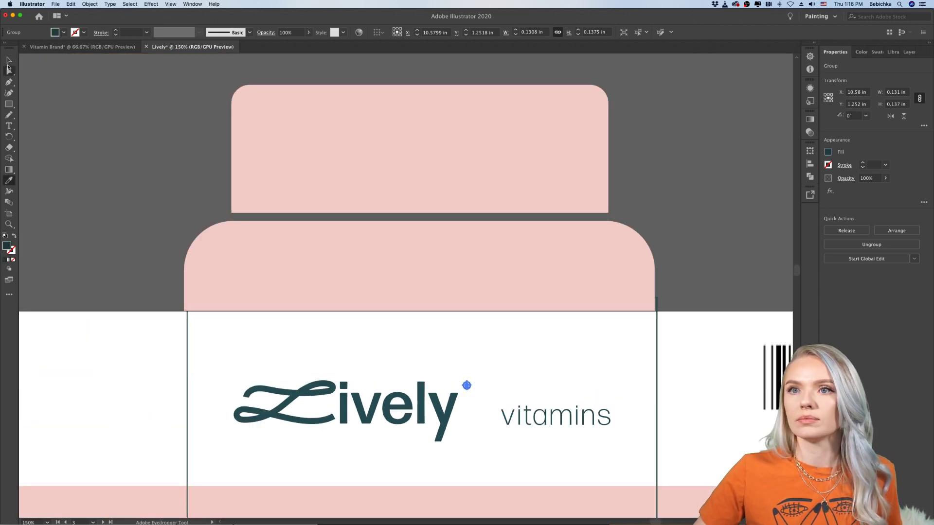
left_click(8, 62)
left_click(93, 171)
scroll(96, 179, "down", 2)
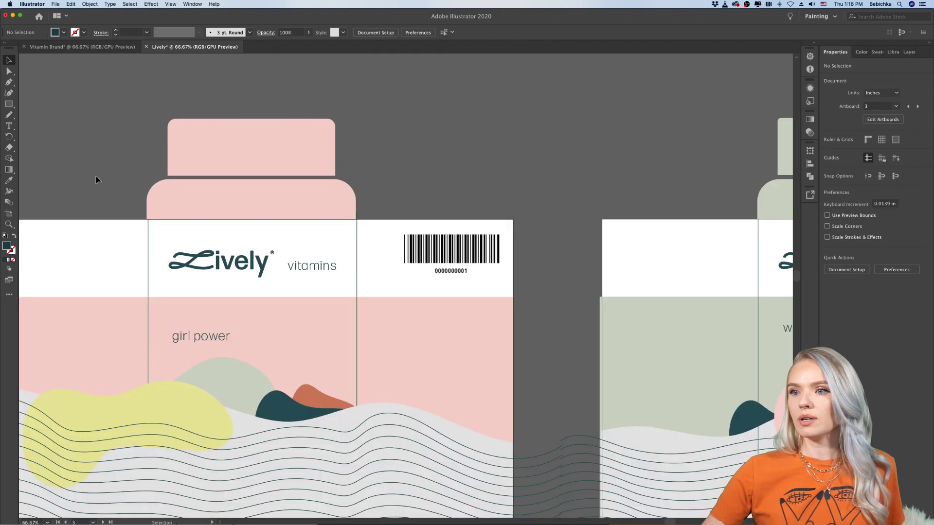
Move the ® symbol on the pink label down and closer to the upper tip of the logo's y
scroll(129, 188, "up", 2)
scroll(130, 188, "down", 1)
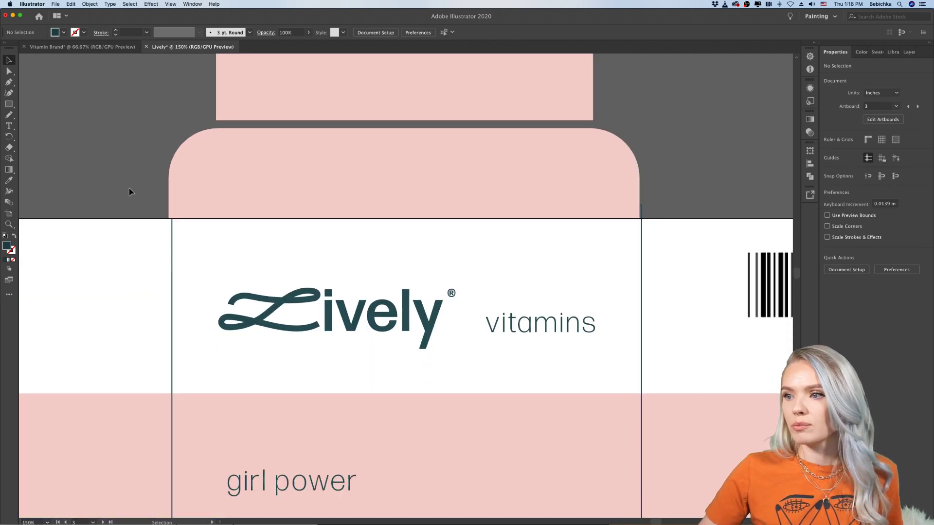
scroll(129, 189, "down", 3)
scroll(129, 188, "left", 2)
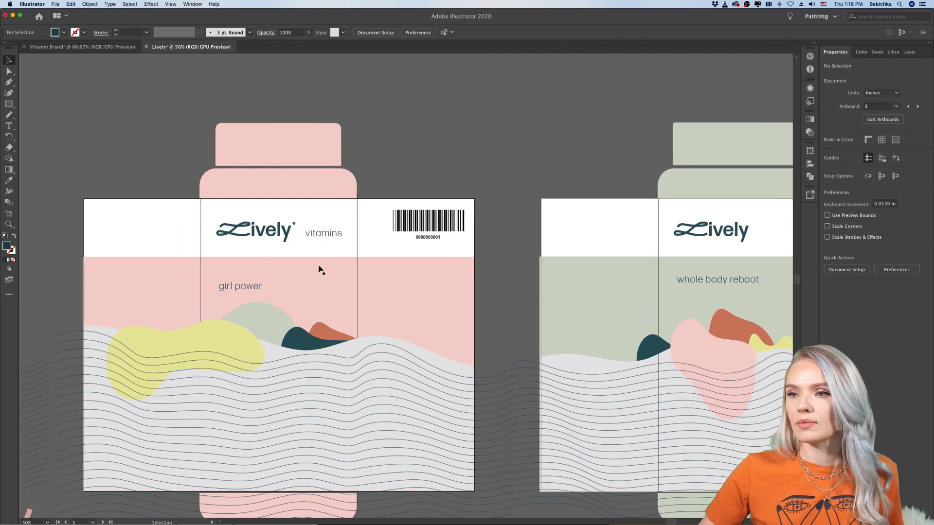
scroll(321, 269, "up", 5)
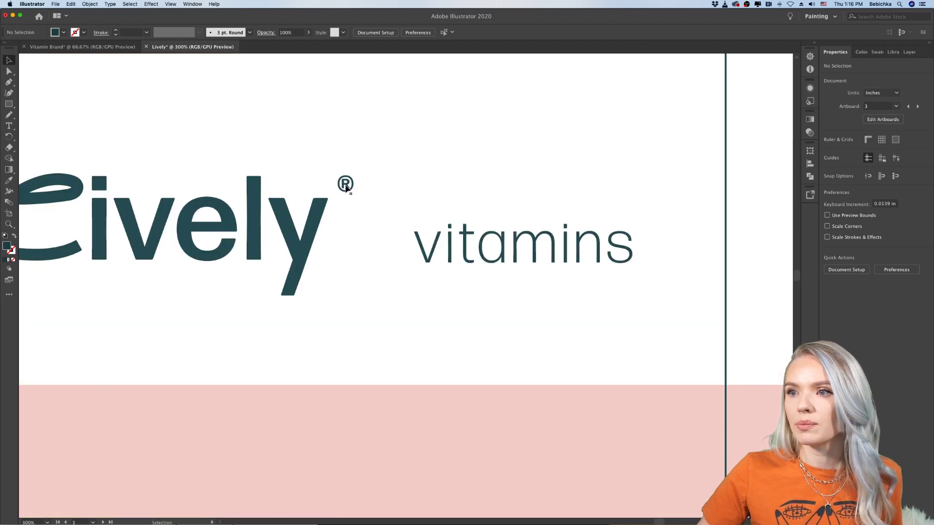
double_click(345, 187)
double_click(343, 207)
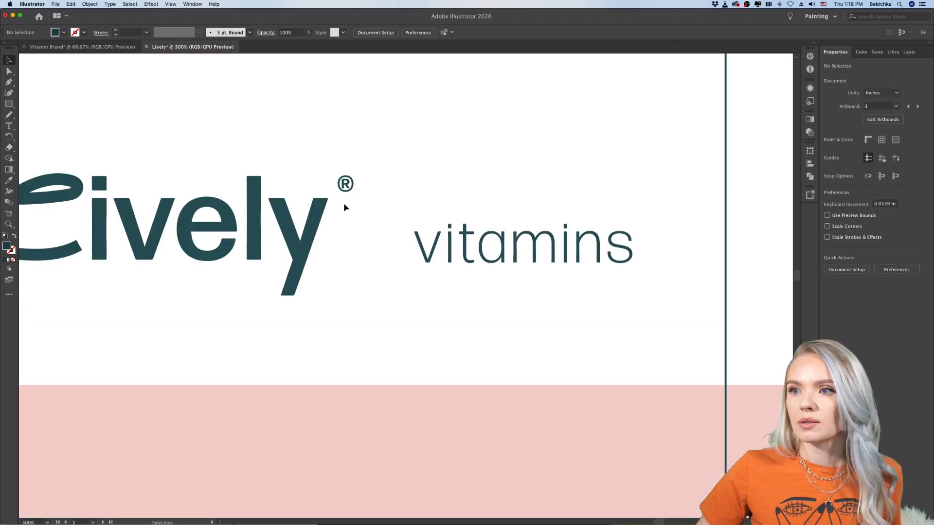
scroll(344, 207, "up", 5)
scroll(317, 159, "down", 5)
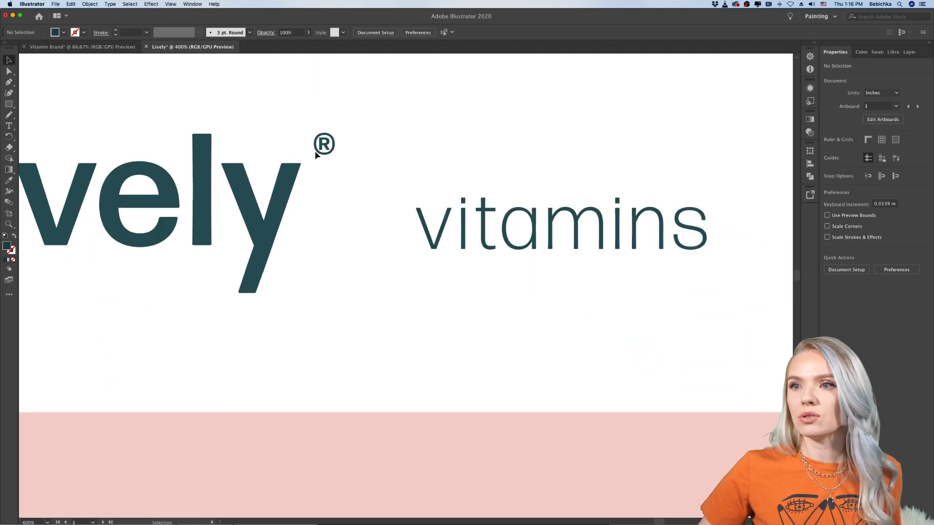
scroll(314, 151, "up", 4)
left_click_drag(334, 147, 317, 209)
scroll(392, 197, "down", 8)
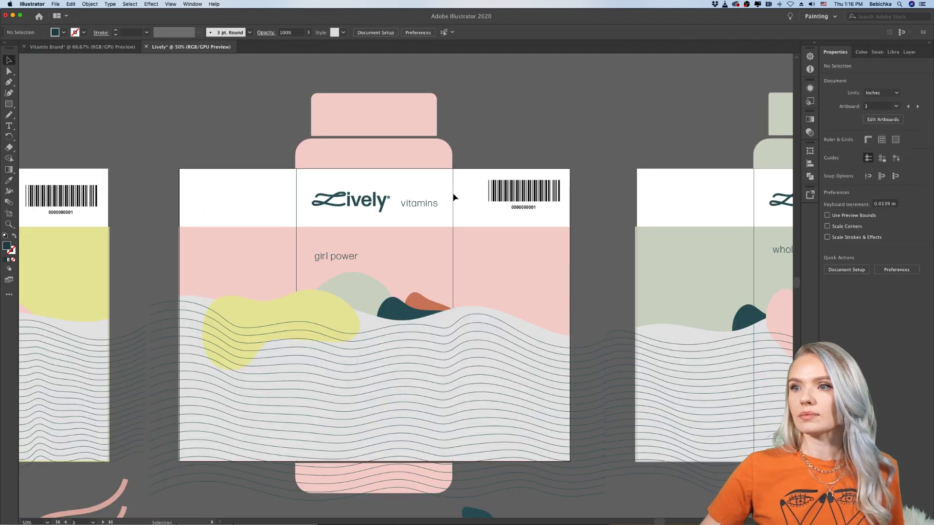
Nudge the ® symbol one increment to the right, away from the logo's y
scroll(423, 207, "up", 4)
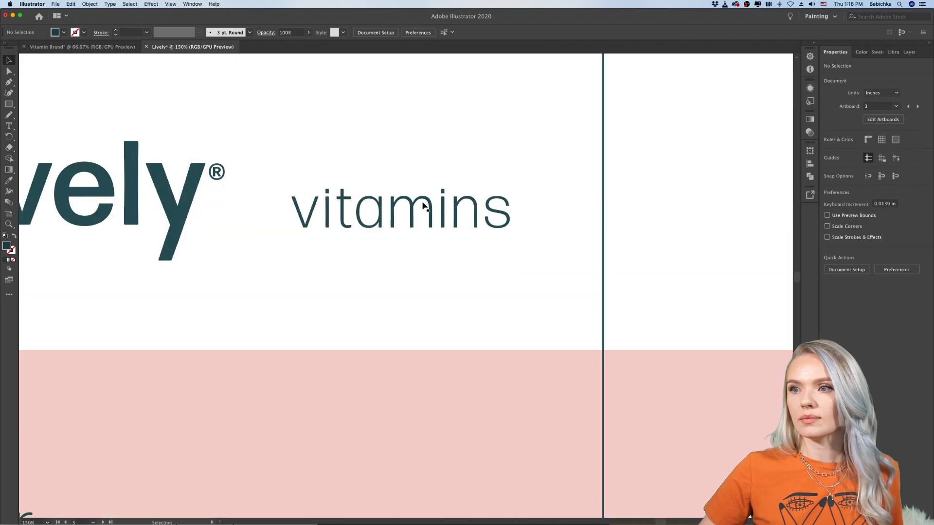
left_click(216, 175)
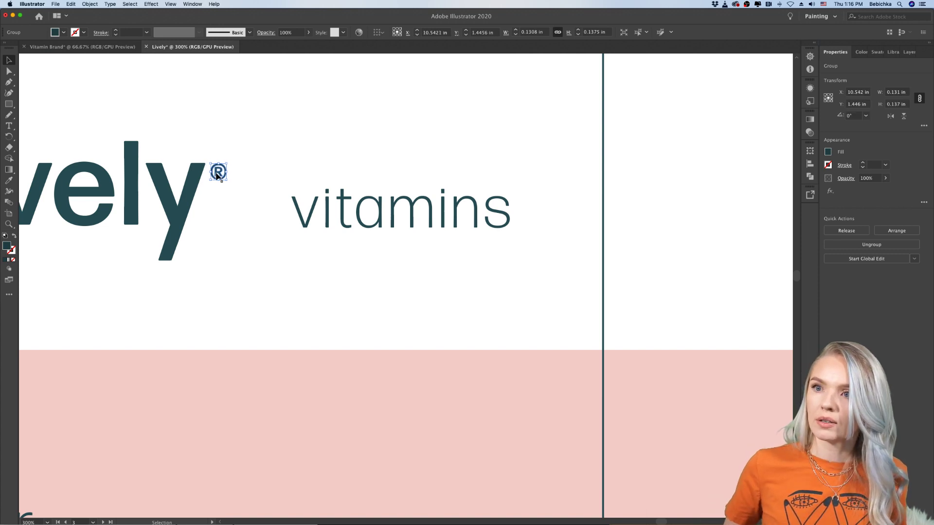
key("Right")
scroll(216, 175, "down", 6)
left_click(344, 120)
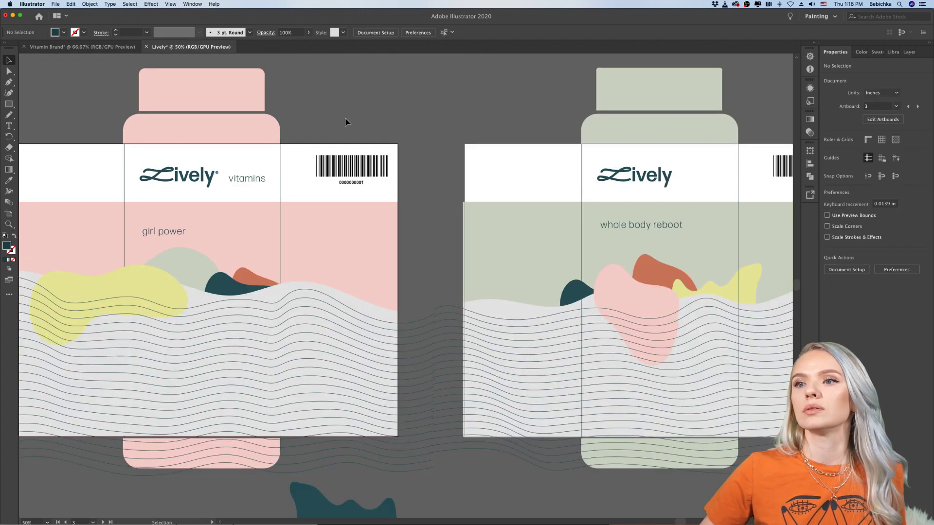
Scale the ® symbol on the pink label down to about 0.1 in wide
scroll(344, 117, "left", 5)
scroll(324, 181, "up", 1)
scroll(324, 181, "up", 3)
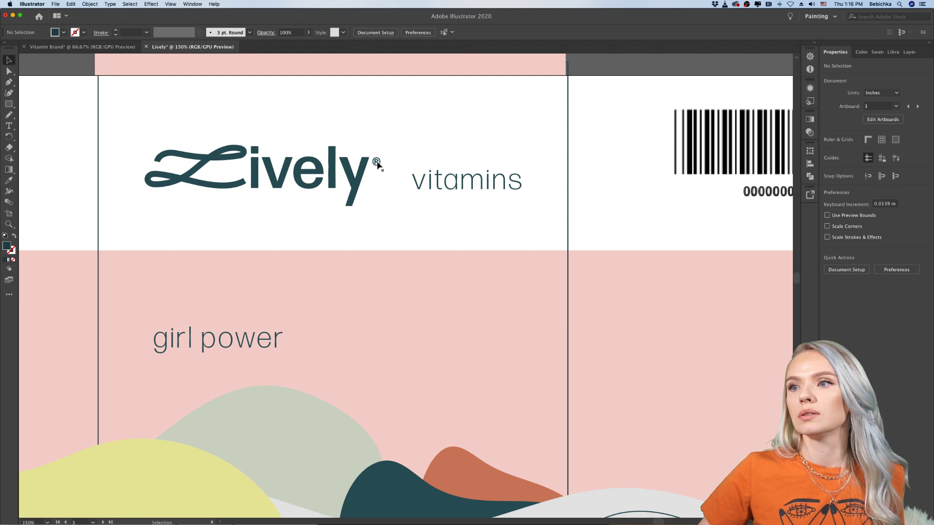
left_click(377, 165)
scroll(384, 173, "up", 5)
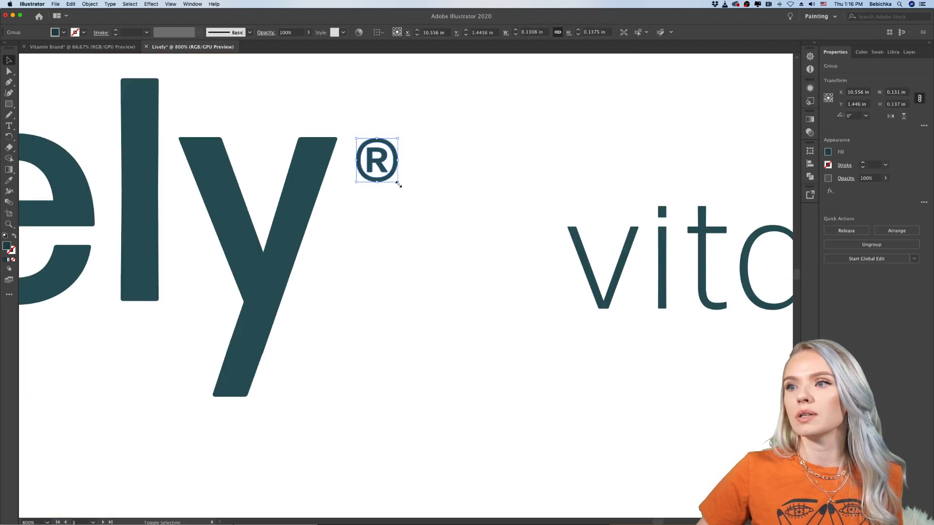
left_click_drag(398, 184, 387, 172)
left_click(407, 192)
scroll(407, 193, "down", 1)
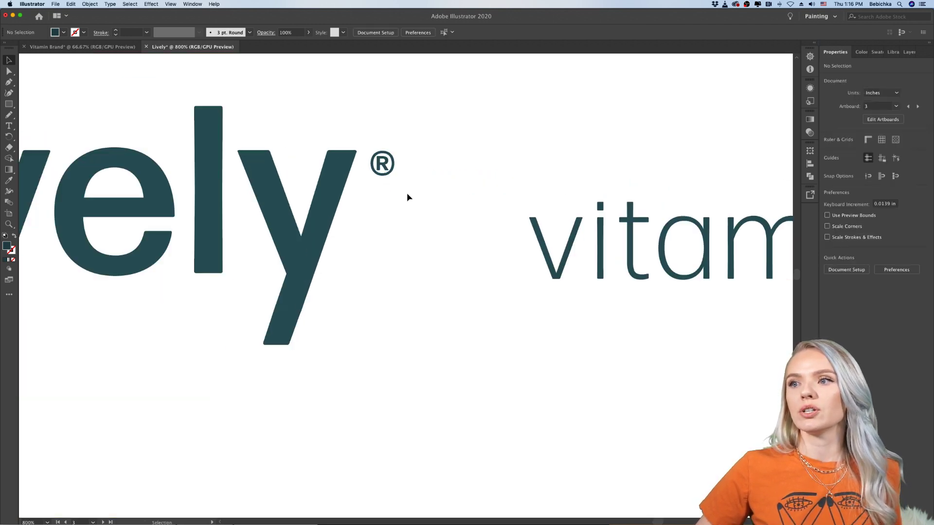
Copy the ® symbol from the pink label to the green label and place it at the upper right of the Lively logo
scroll(406, 192, "down", 5)
scroll(395, 181, "up", 4)
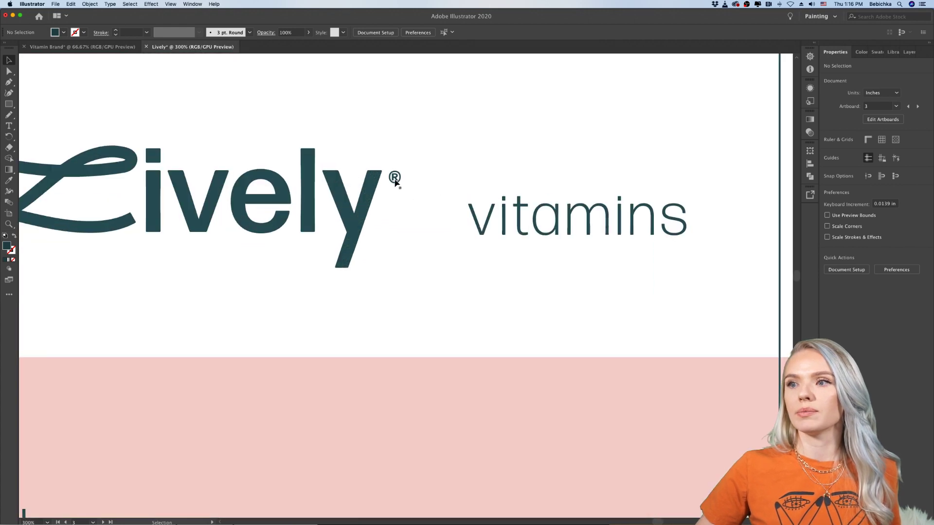
left_click(395, 179)
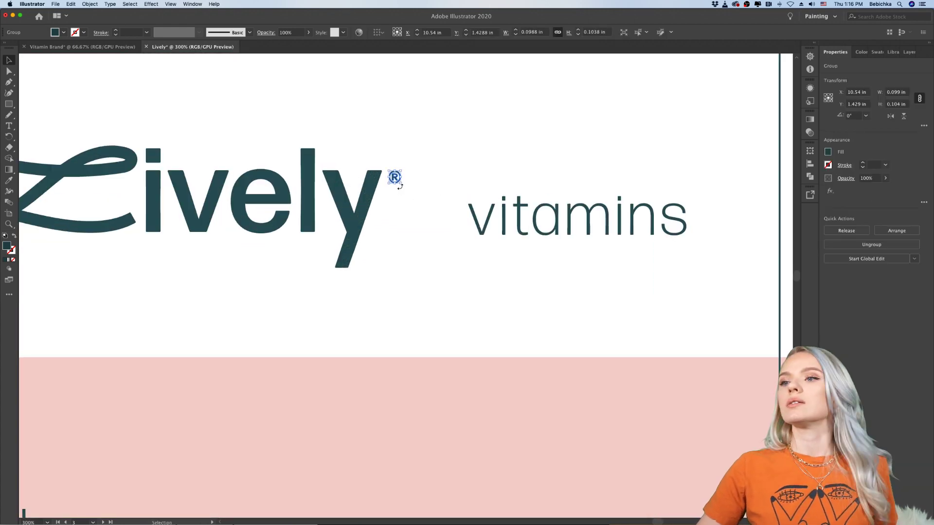
scroll(398, 185, "down", 5)
scroll(398, 184, "right", 10)
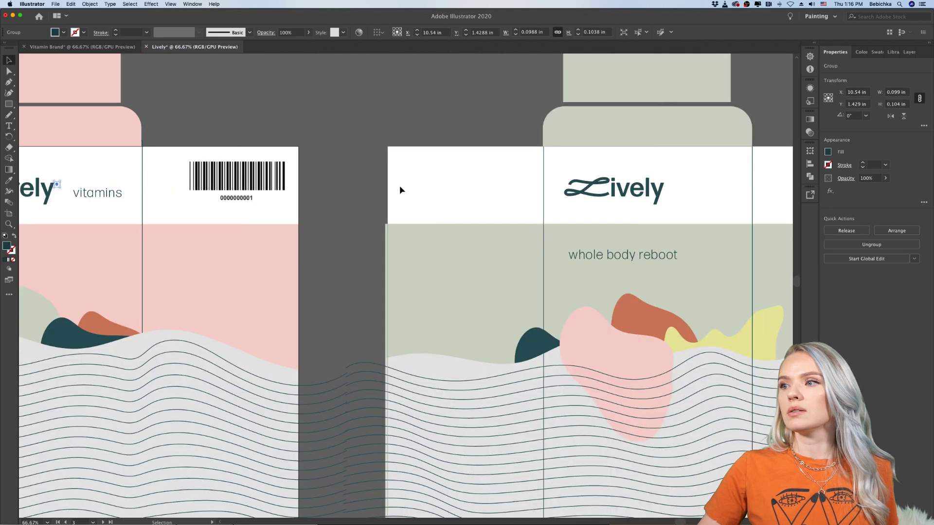
scroll(399, 185, "right", 6)
left_click(511, 122)
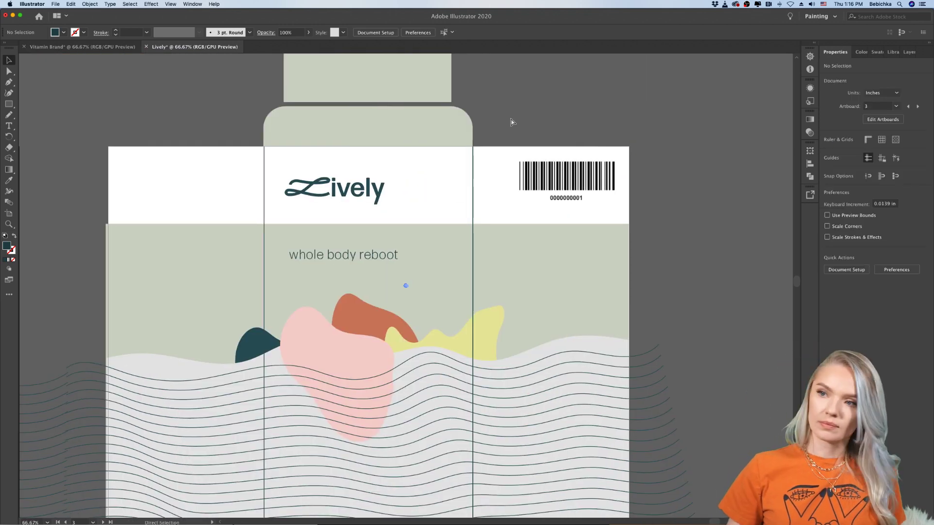
key("super+z")
left_click(510, 121)
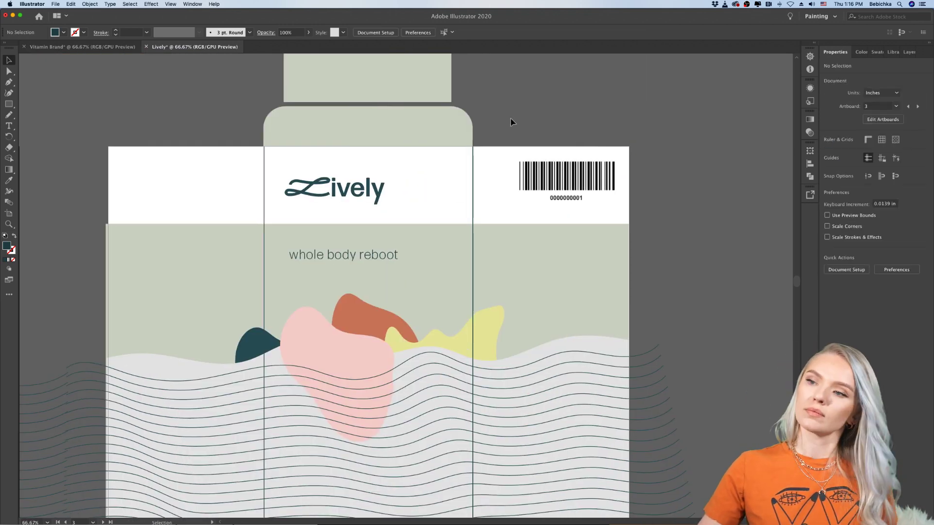
key("super+z")
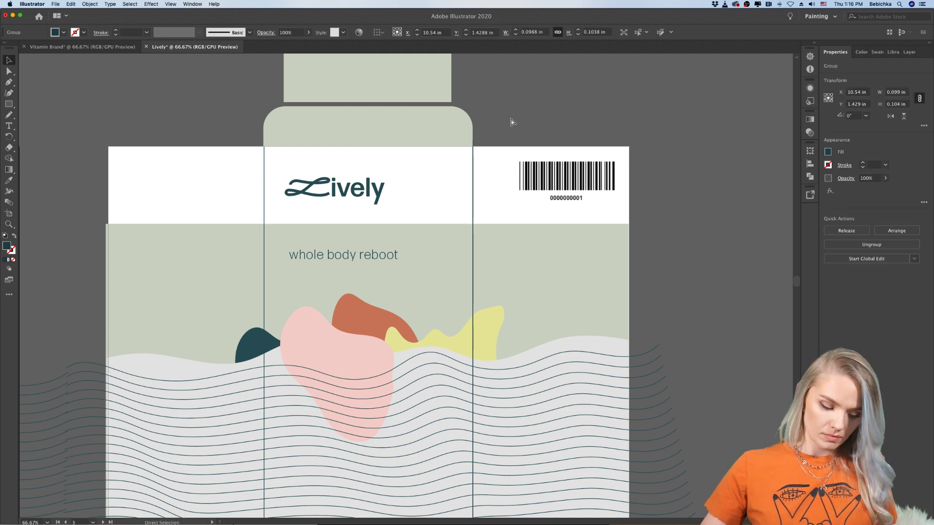
left_click(510, 122)
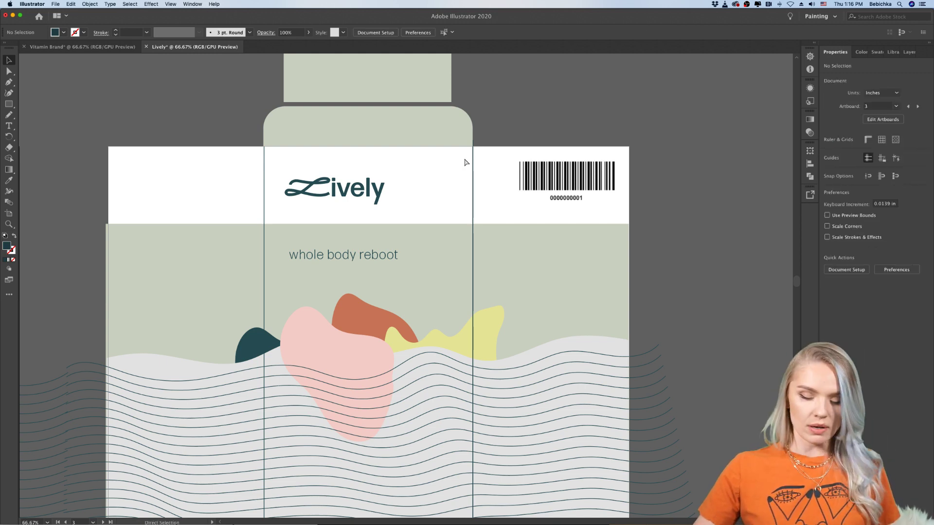
key("super+z")
left_click_drag(405, 286, 380, 183)
scroll(391, 185, "up", 3)
key("super+1")
left_click(566, 119)
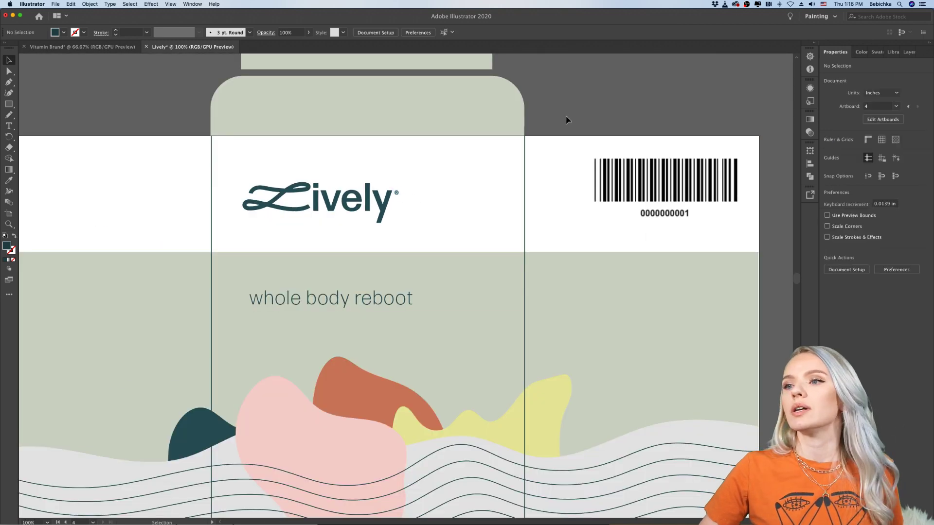
Copy the "vitamins" text from the pink label to the same position beside the logo on the green label
scroll(530, 222, "down", 3)
left_click(210, 216)
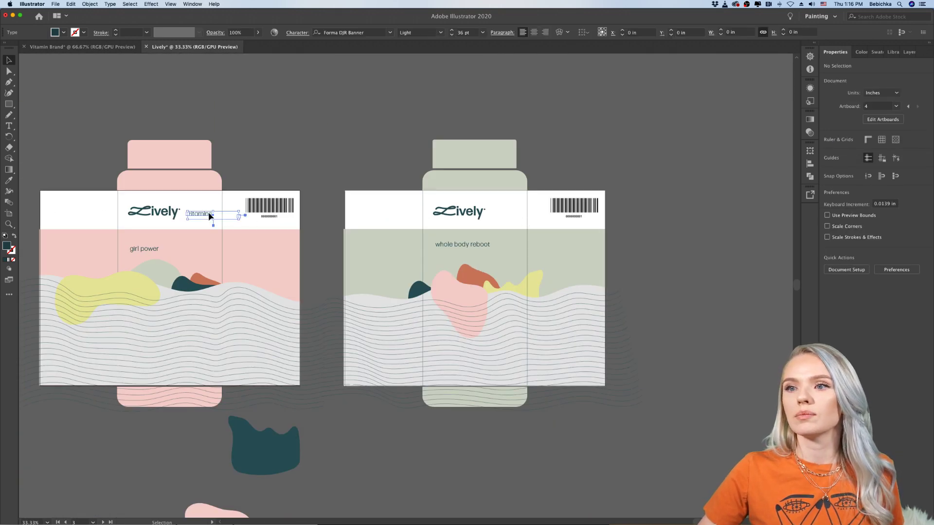
left_click(529, 197)
type("vitamins")
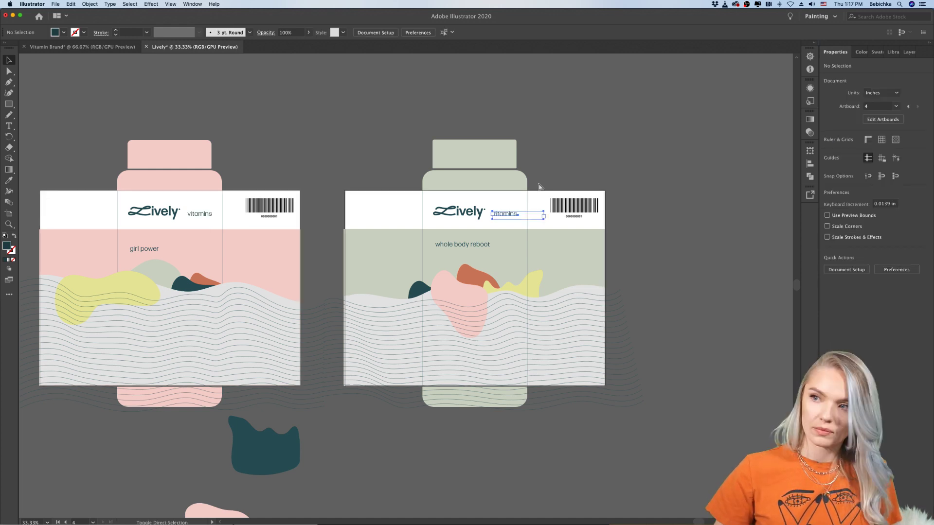
left_click(504, 188)
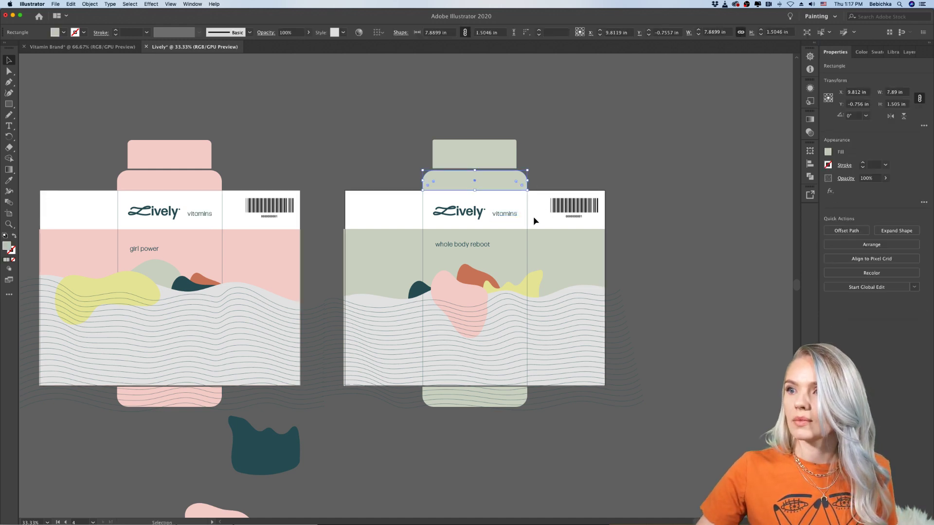
left_click(544, 174)
Copy the "vitamins" text from the green label to the same position beside the logo on the yellow label
scroll(510, 219, "up", 4)
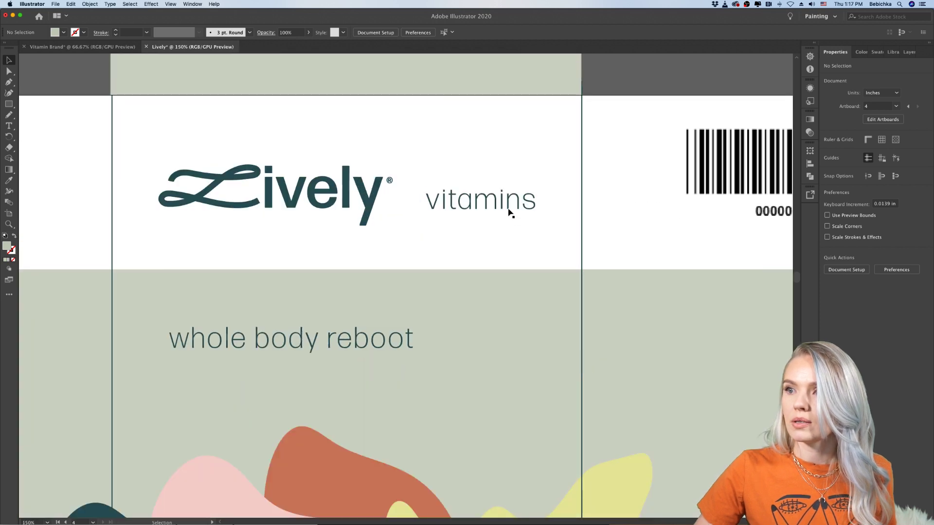
left_click(510, 213)
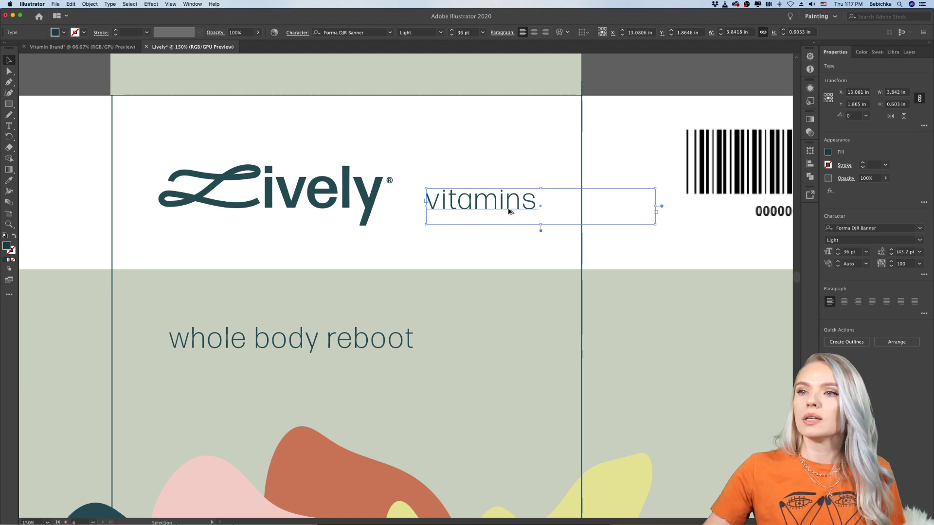
scroll(510, 212, "down", 5)
scroll(509, 212, "left", 3)
scroll(510, 212, "left", 2)
scroll(213, 188, "up", 3)
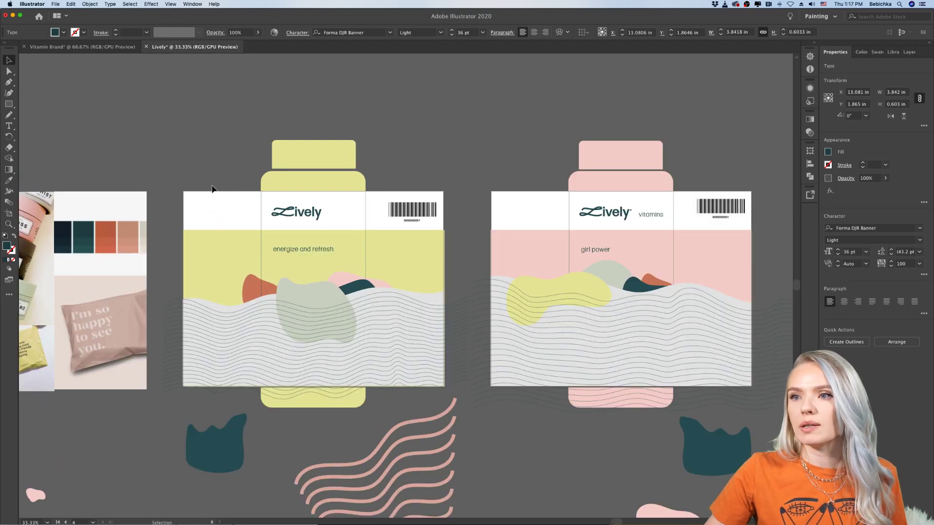
left_click(449, 198)
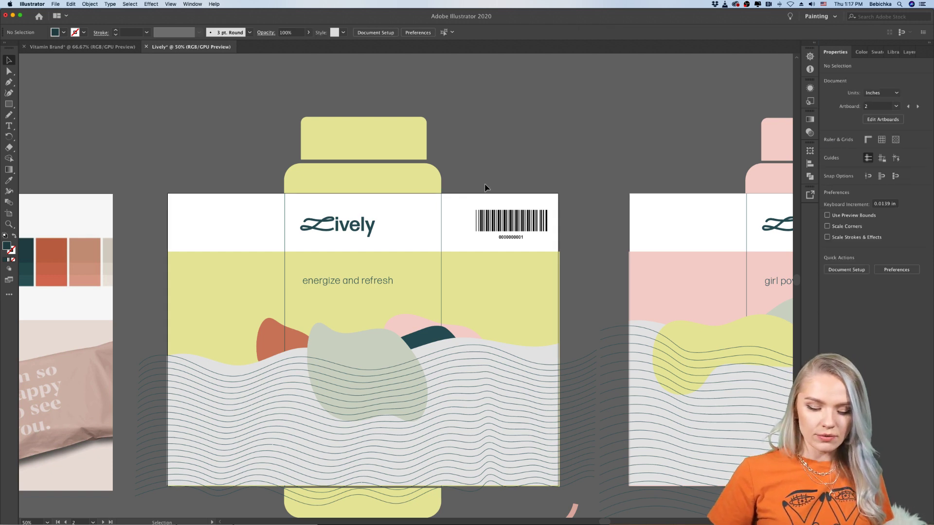
key("super")
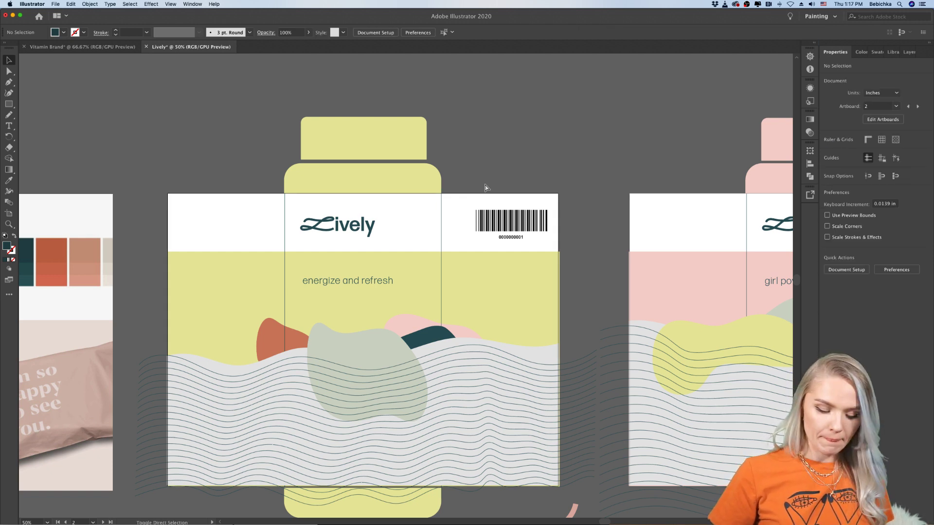
type("vitamins")
left_click(432, 242)
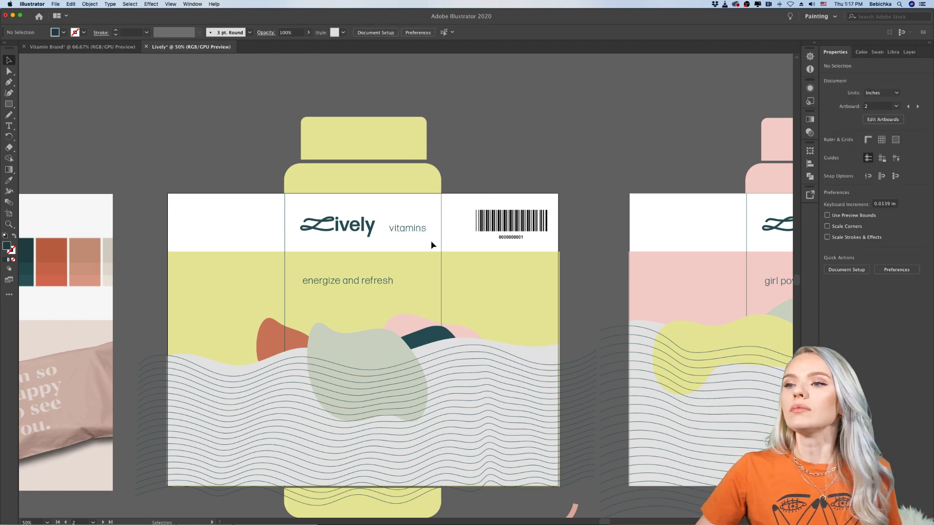
Copy the ® symbol from the pink label to the same position at the upper right of the Lively logo on the yellow label
scroll(430, 243, "up", 3)
scroll(428, 245, "down", 4)
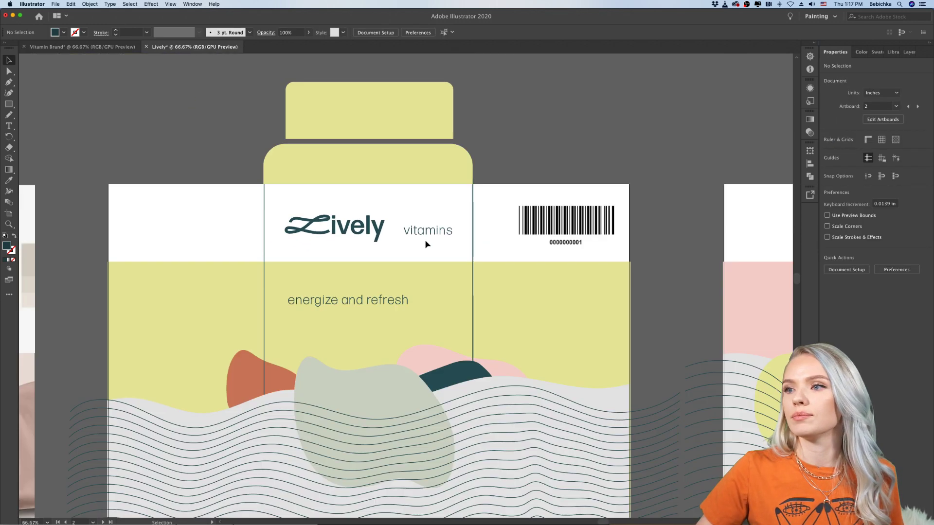
scroll(428, 243, "up", 5)
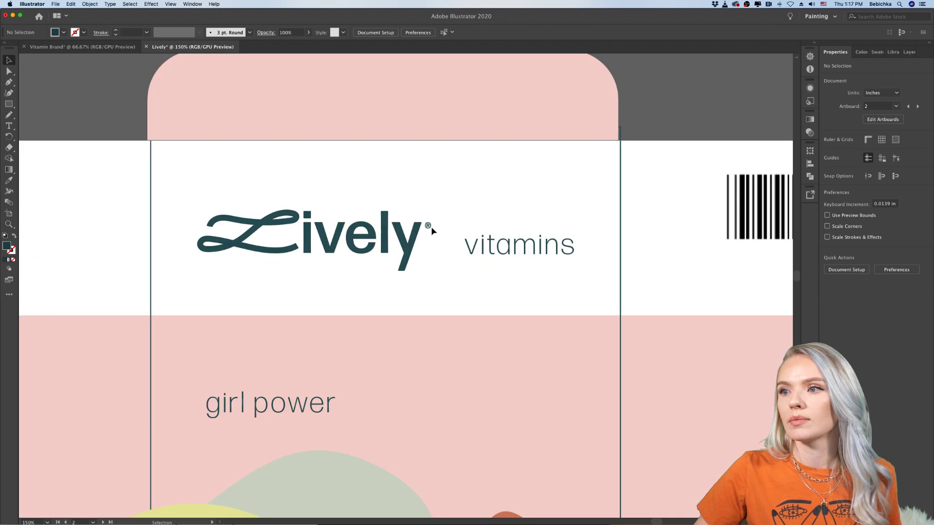
left_click(430, 227)
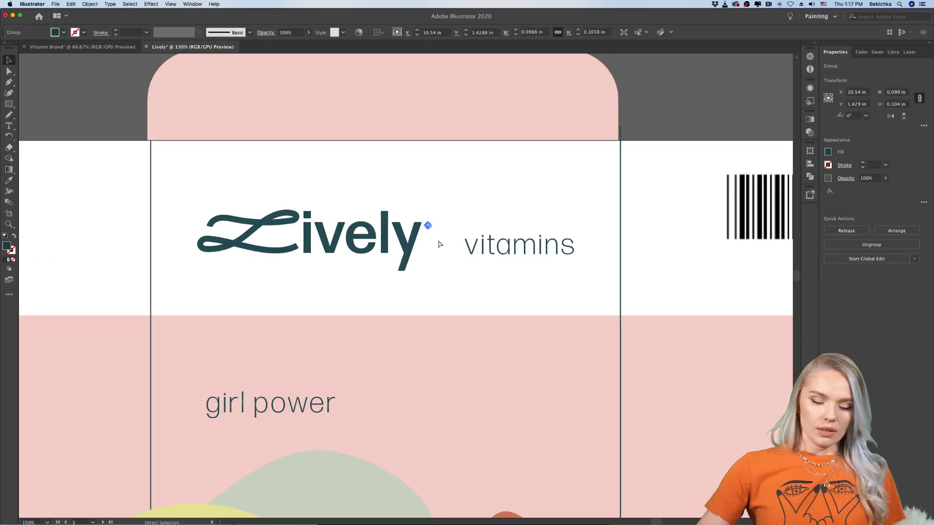
scroll(382, 245, "left", 1)
scroll(381, 246, "right", 10)
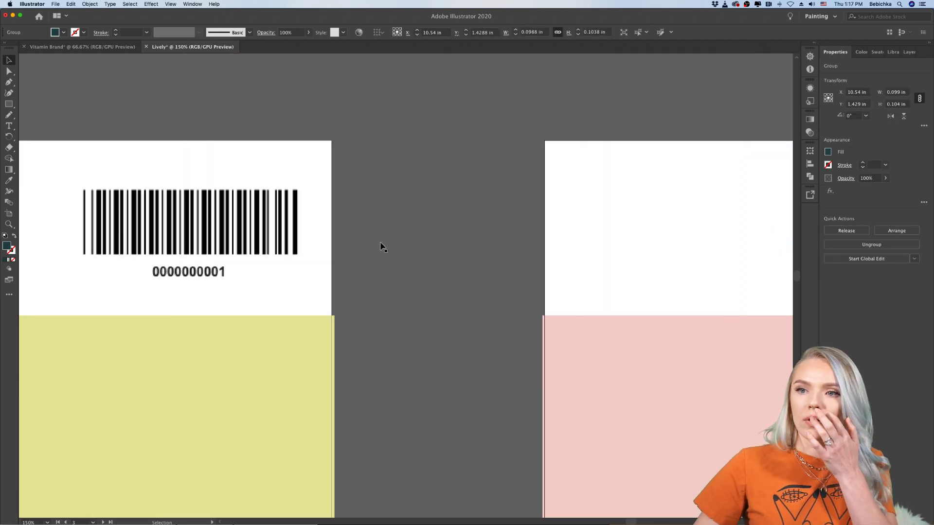
scroll(381, 245, "left", 6)
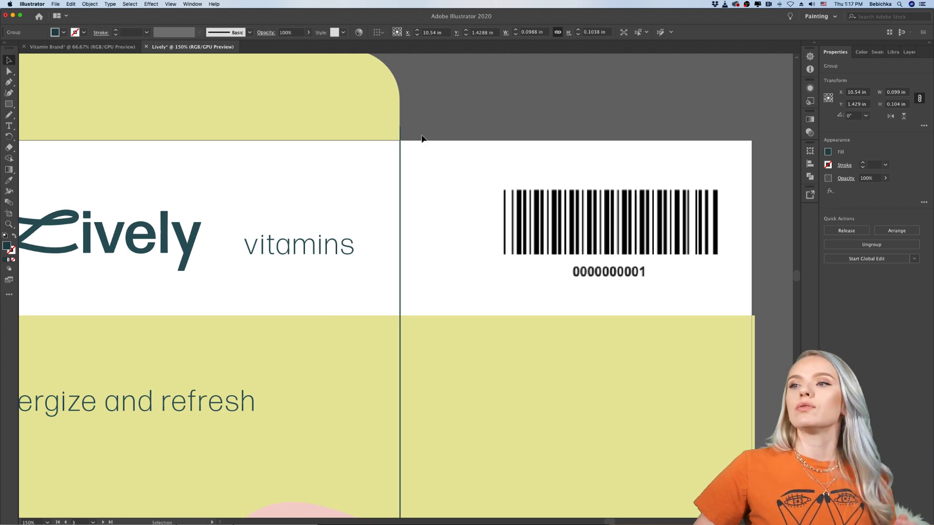
left_click(422, 139)
key("ctrl+v")
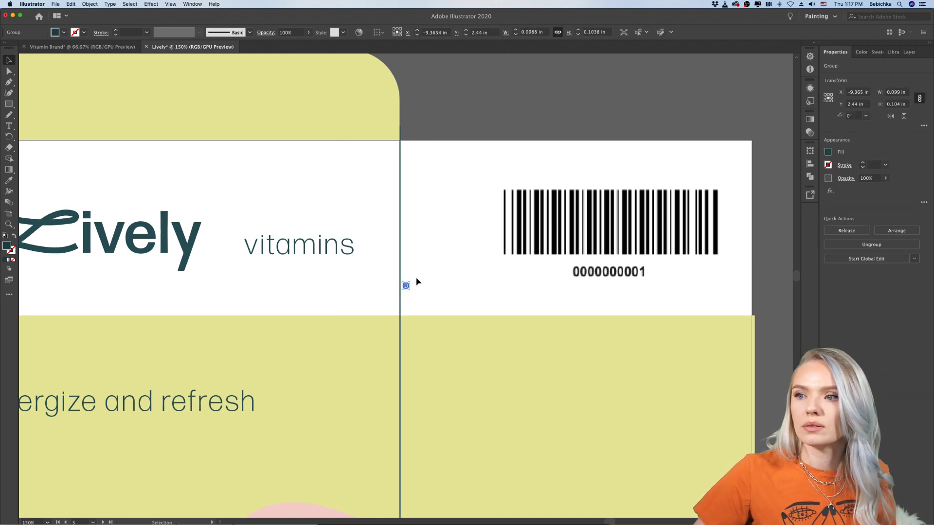
key("ctrl+z")
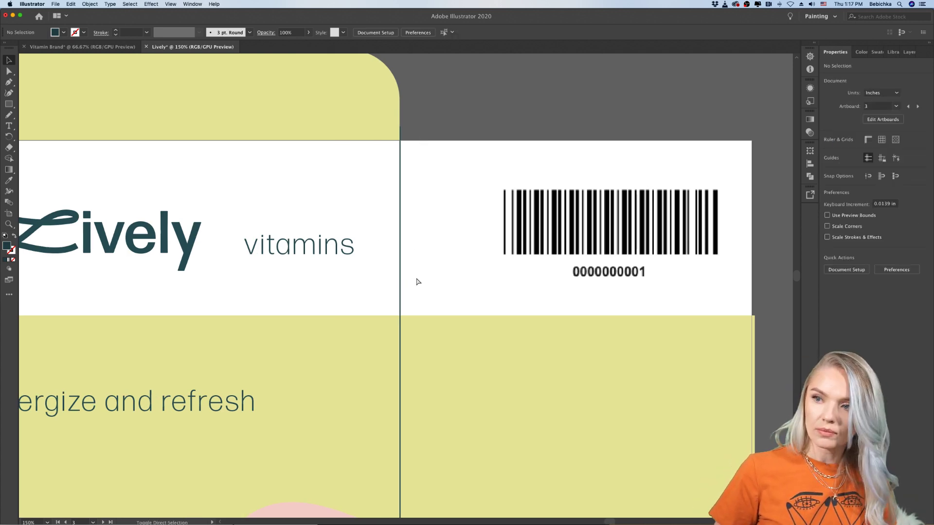
key("ctrl+shift+v")
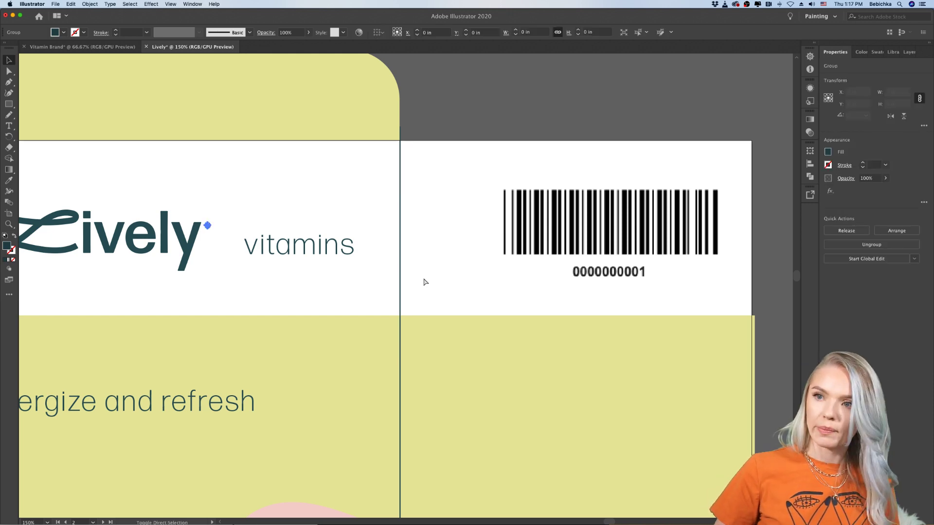
left_click(431, 156)
scroll(431, 155, "down", 5)
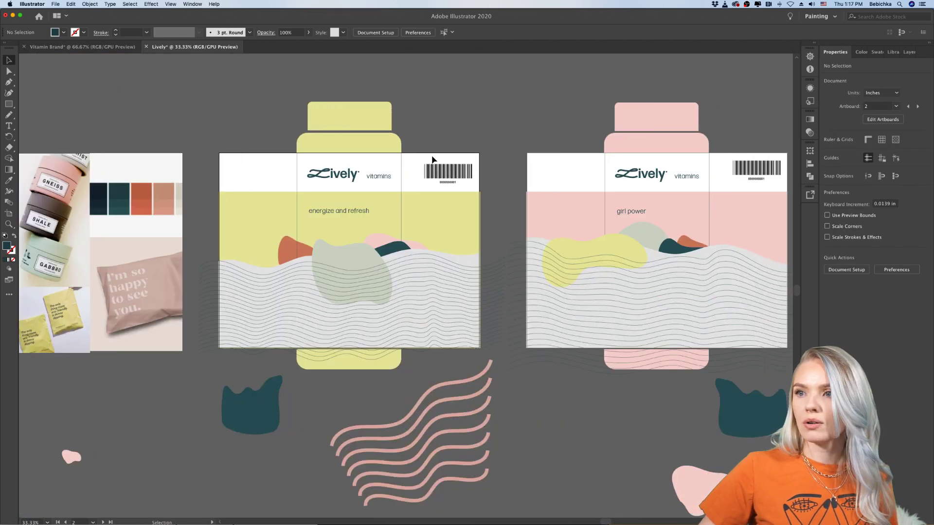
scroll(431, 155, "right", 3)
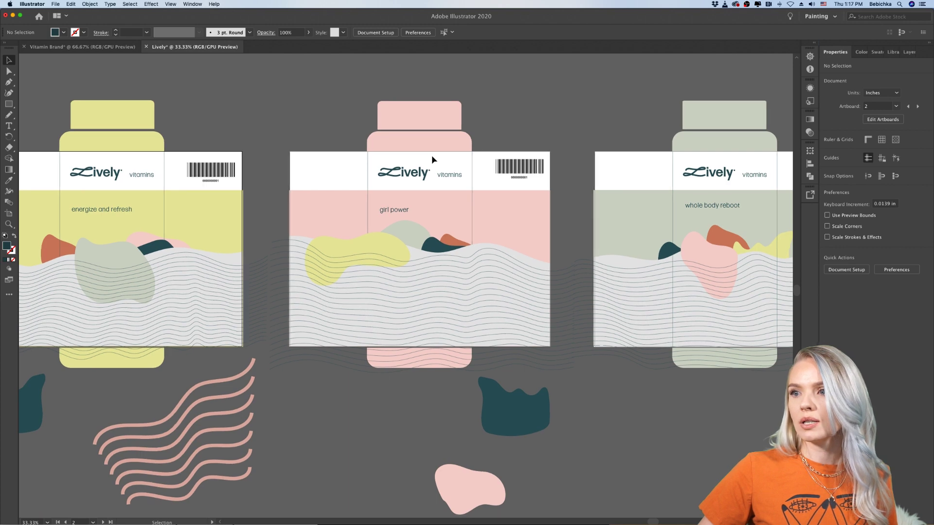
scroll(432, 159, "down", 3)
scroll(432, 160, "left", 3)
scroll(432, 160, "up", 1)
scroll(445, 160, "up", 2)
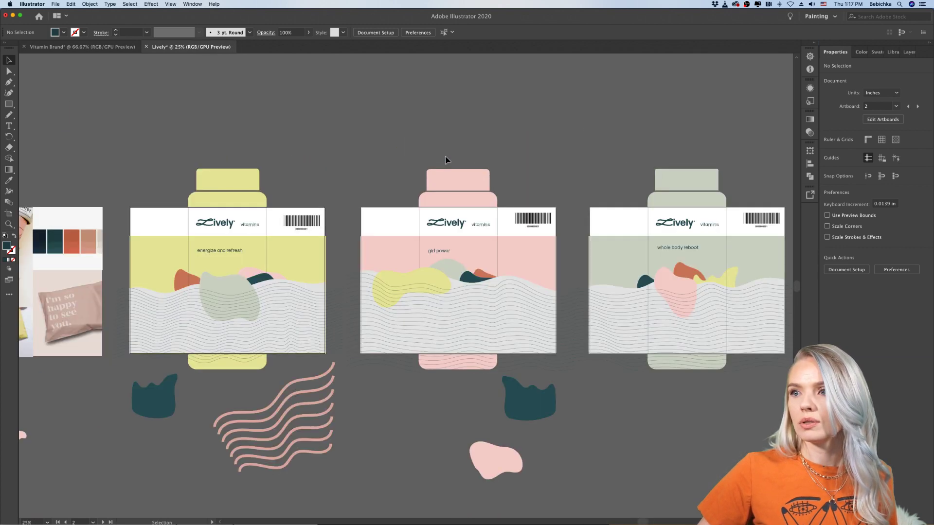
Top-align the three product names "energize and refresh", "girl power" and "whole body reboot" across the labels
scroll(447, 160, "left", 2)
scroll(331, 190, "up", 3)
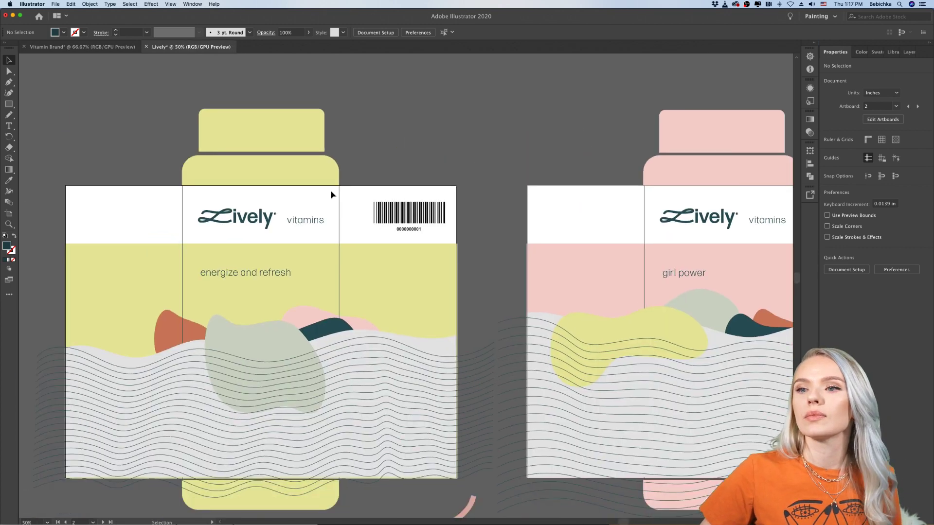
left_click(291, 240)
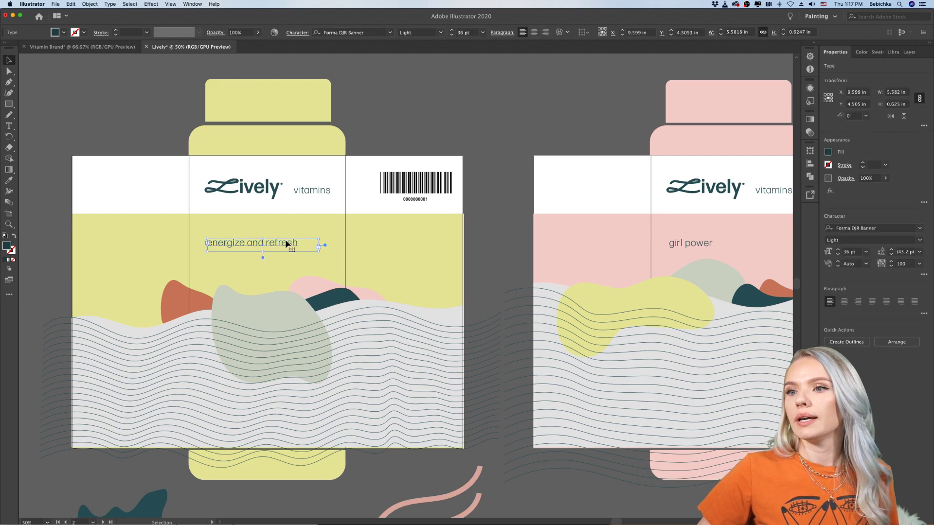
scroll(287, 242, "down", 3)
scroll(286, 243, "right", 3)
left_click(388, 242, "shift")
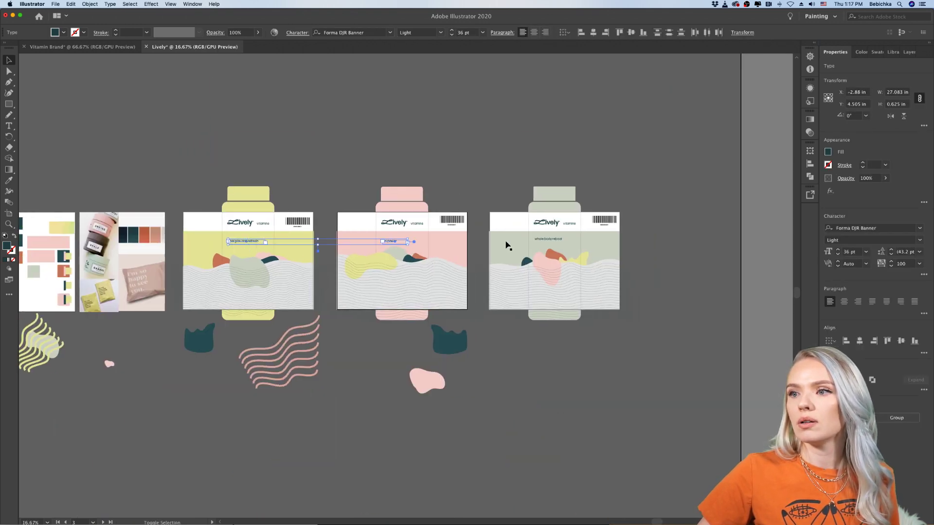
left_click(550, 242, "shift")
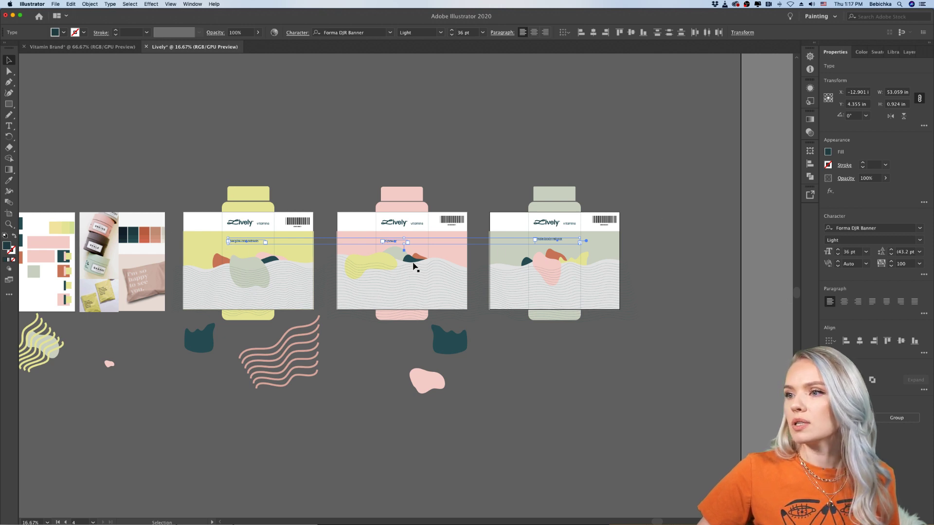
left_click(886, 341)
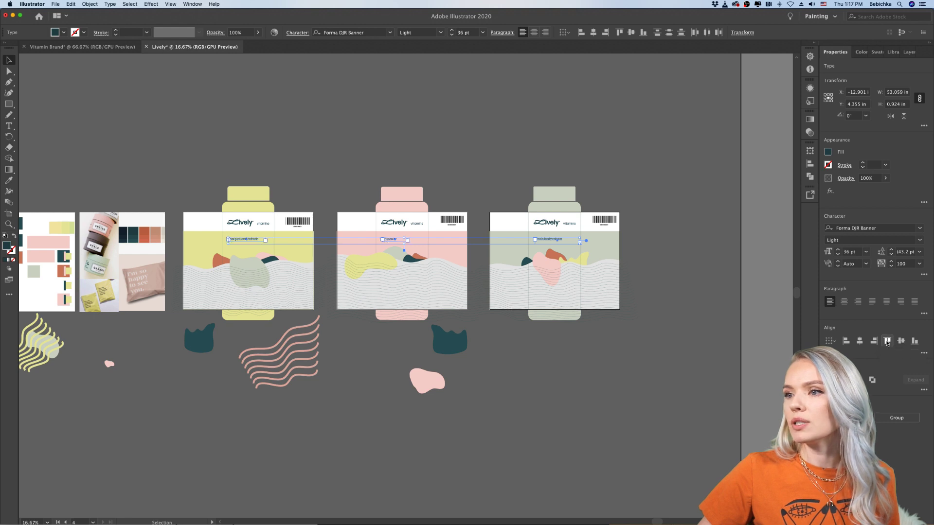
left_click(625, 384)
Delete the thin-outlined front-panel guide rectangles from all three labels, and show the Lively library
scroll(419, 268, "up", 2)
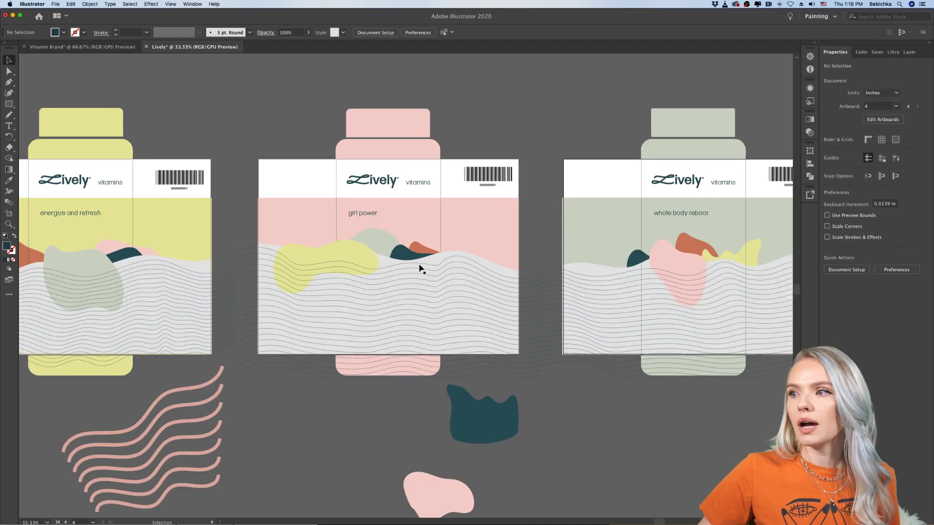
scroll(420, 267, "left", 5)
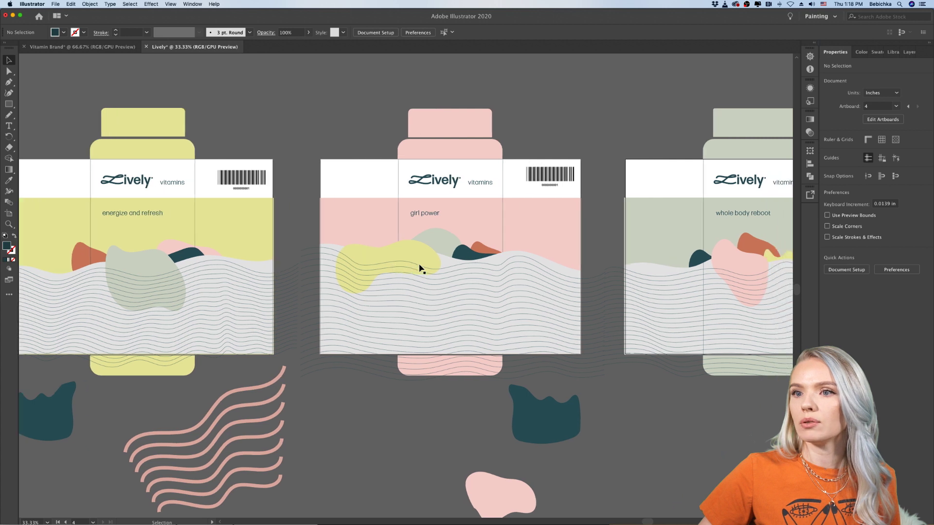
scroll(419, 267, "down", 1)
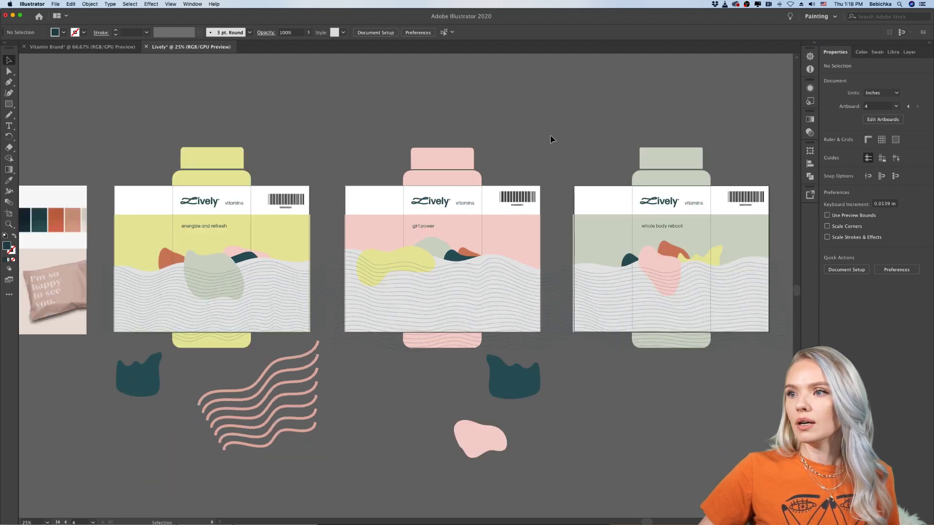
left_click(631, 197)
left_click(479, 197, "shift")
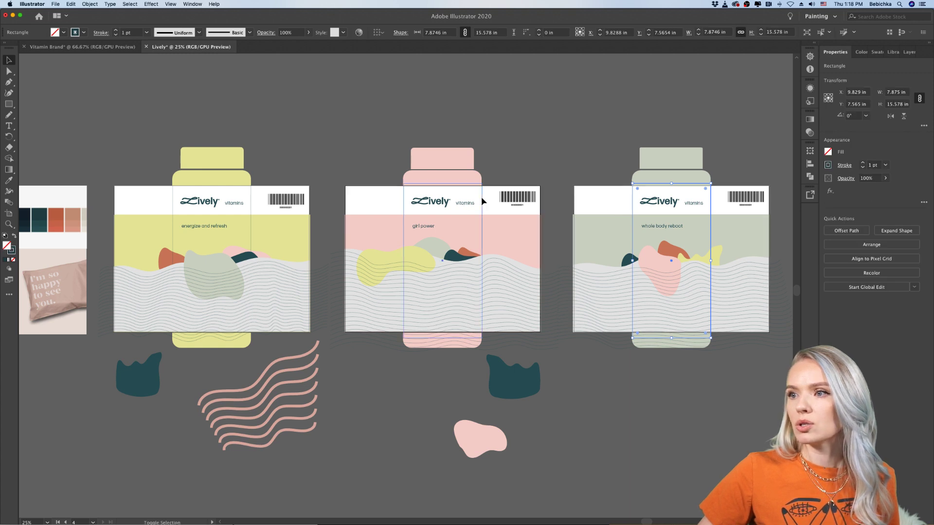
left_click(251, 197, "shift")
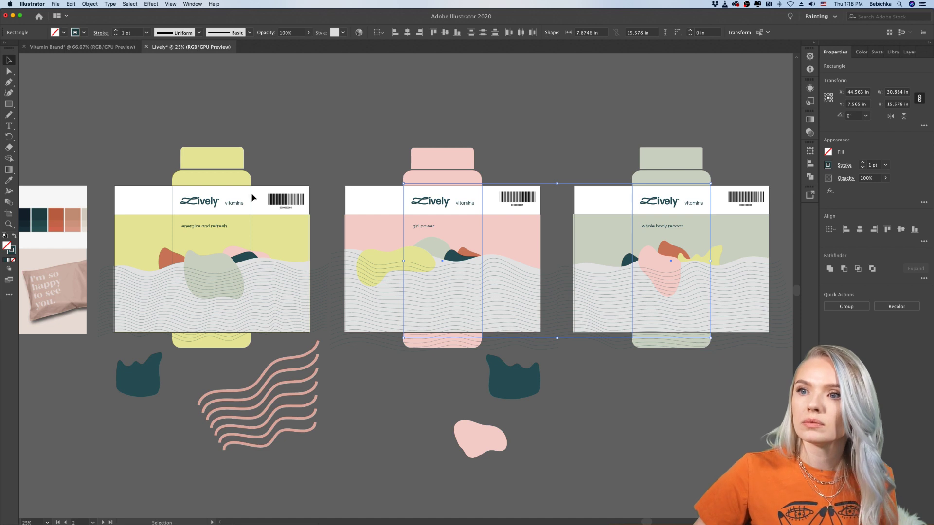
left_click(294, 145)
scroll(314, 152, "right", 3)
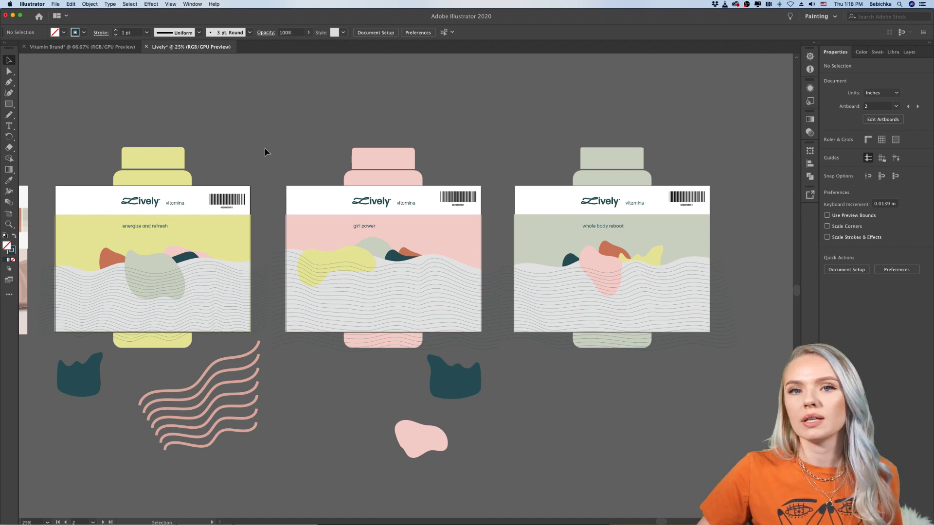
left_click(893, 52)
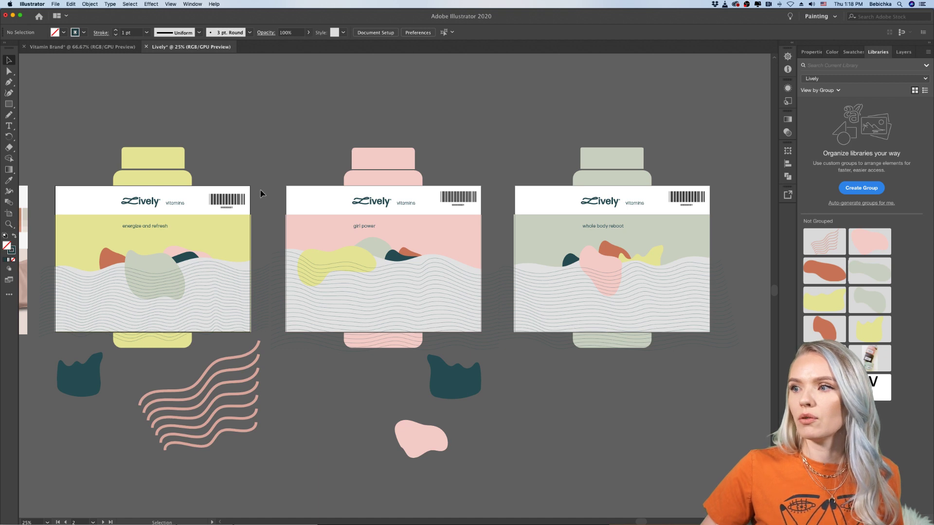
Export artboard range 2-2 to the Desktop as Lively.jpg, using artboards, with RGB colour, maximum quality 10 and 300 ppi
scroll(260, 194, "left", 2)
left_click(56, 5)
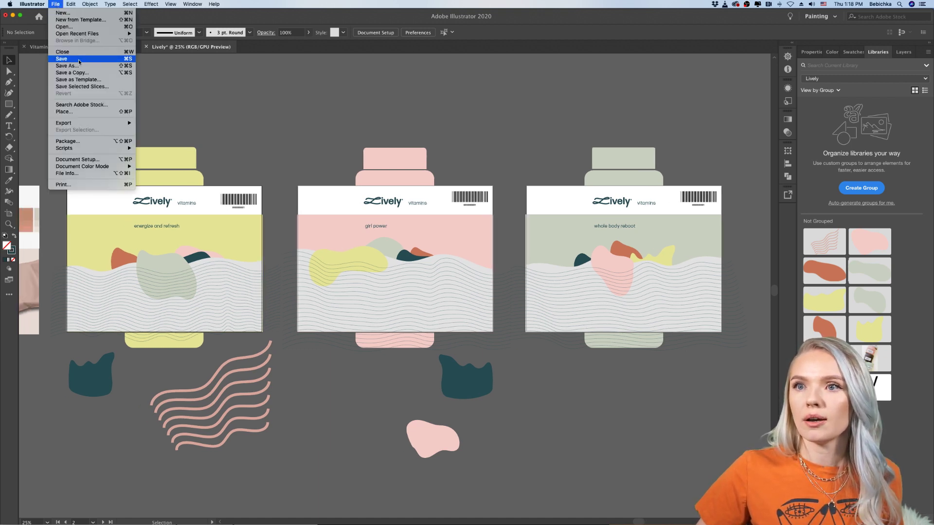
mouse_move(90, 124)
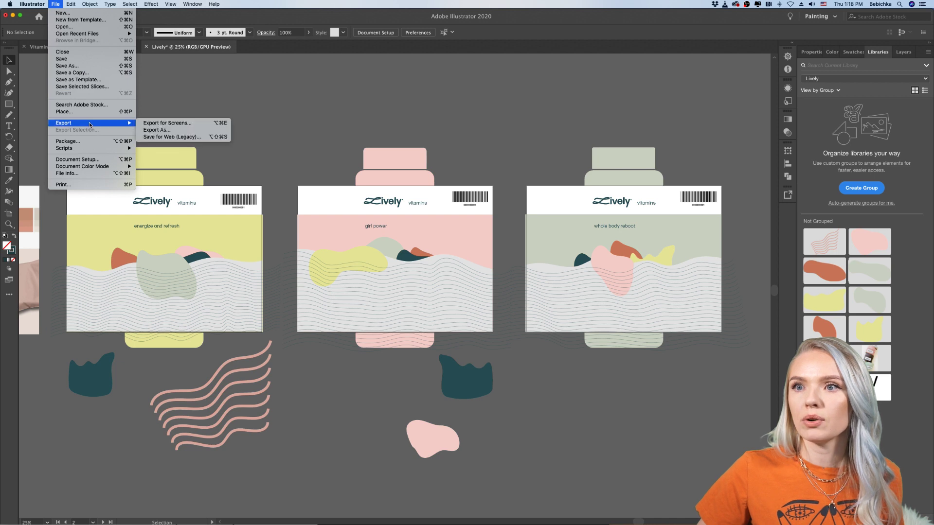
left_click(154, 127)
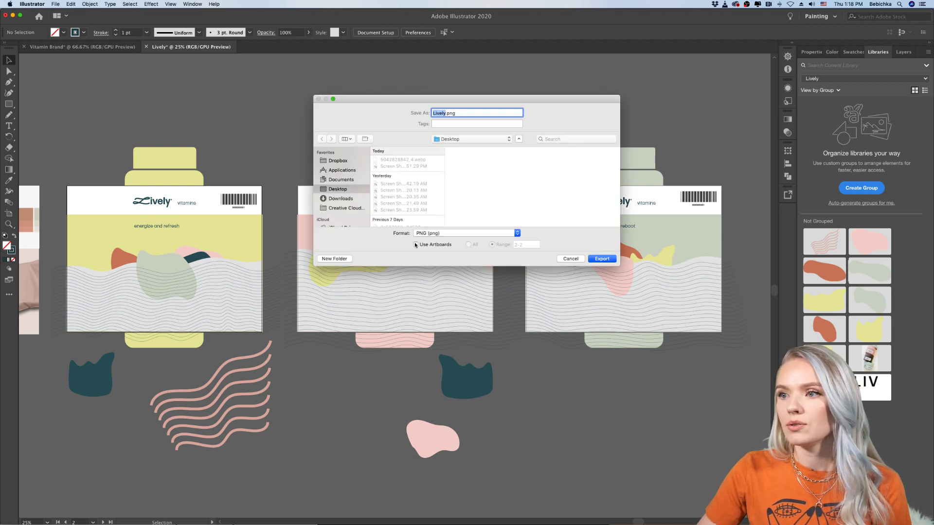
left_click(415, 244)
left_click(517, 233)
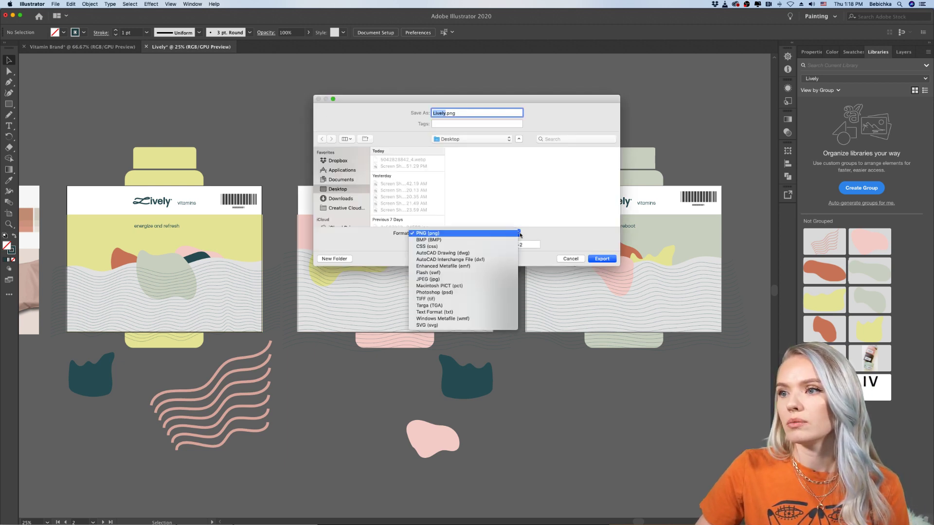
left_click(430, 279)
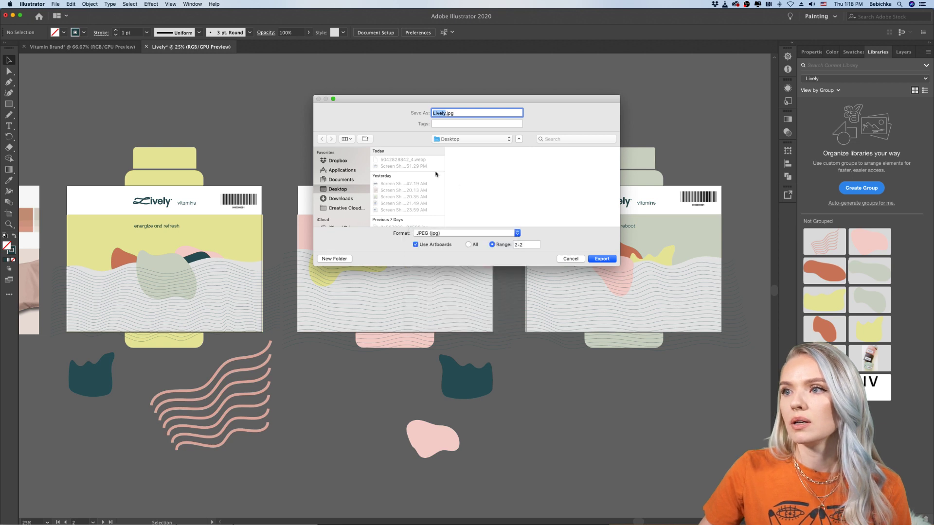
left_click(598, 258)
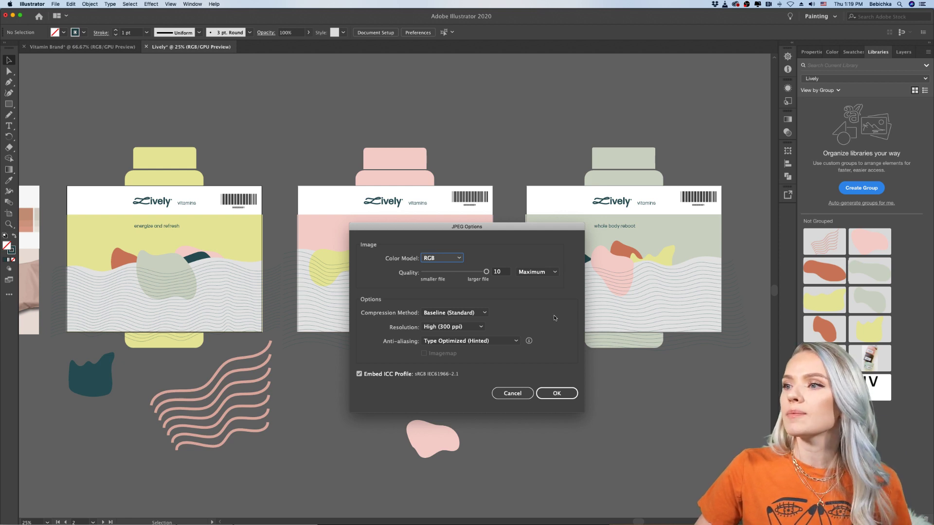
mouse_move(514, 227)
left_mouse_down()
mouse_move(543, 281)
mouse_move(508, 226)
left_mouse_up()
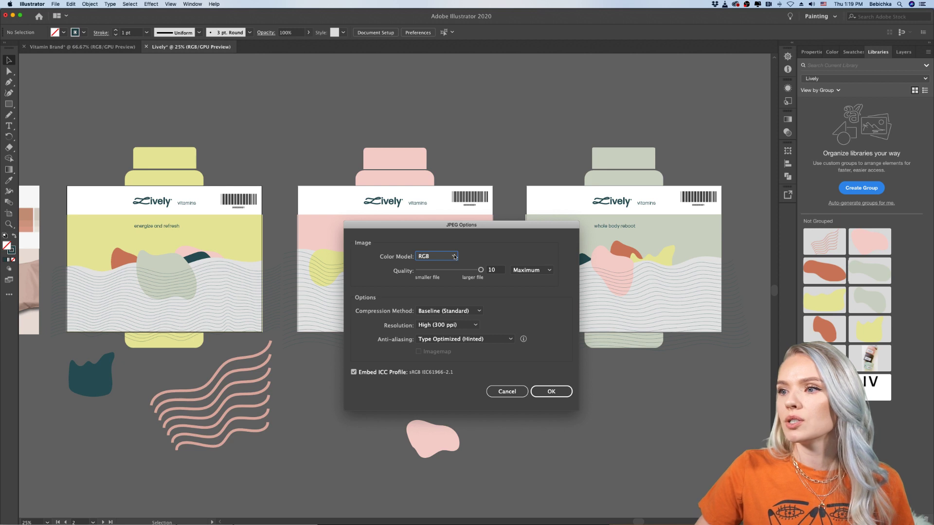
left_click(560, 390)
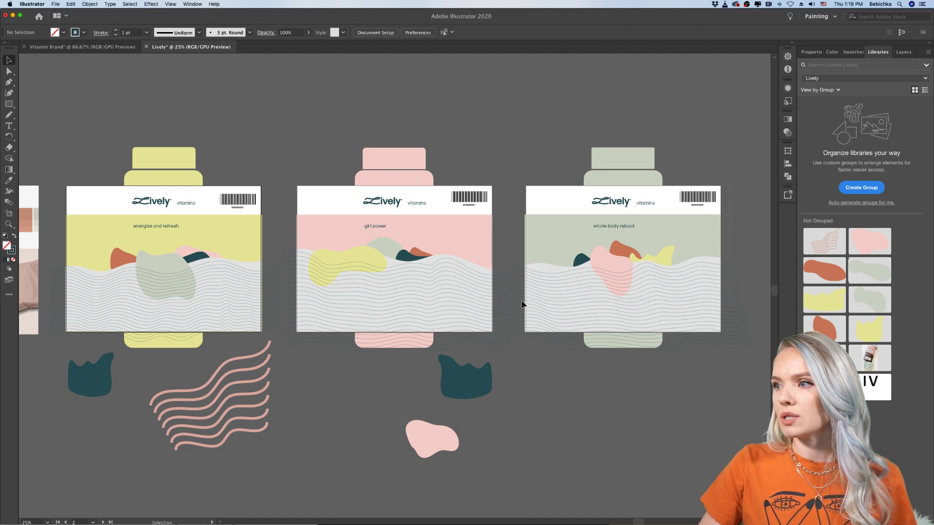
Add the complete green "whole body reboot" label artwork to the Lively library as a graphic
left_click(526, 328)
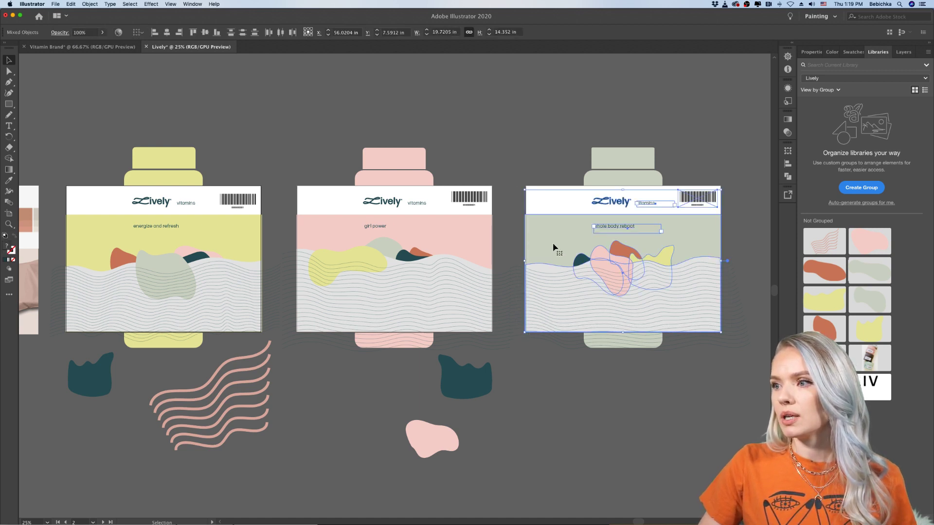
left_click_drag(748, 414, 771, 428)
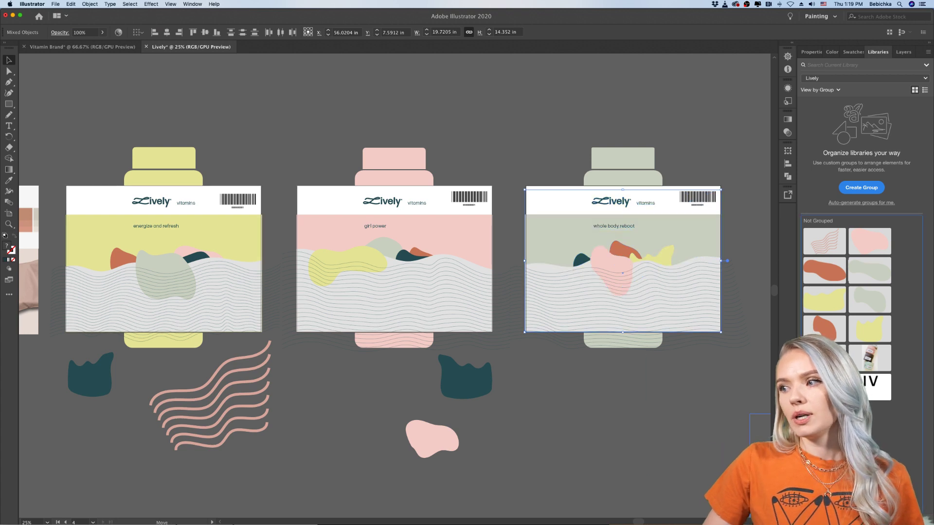
left_click_drag(843, 452, 846, 455)
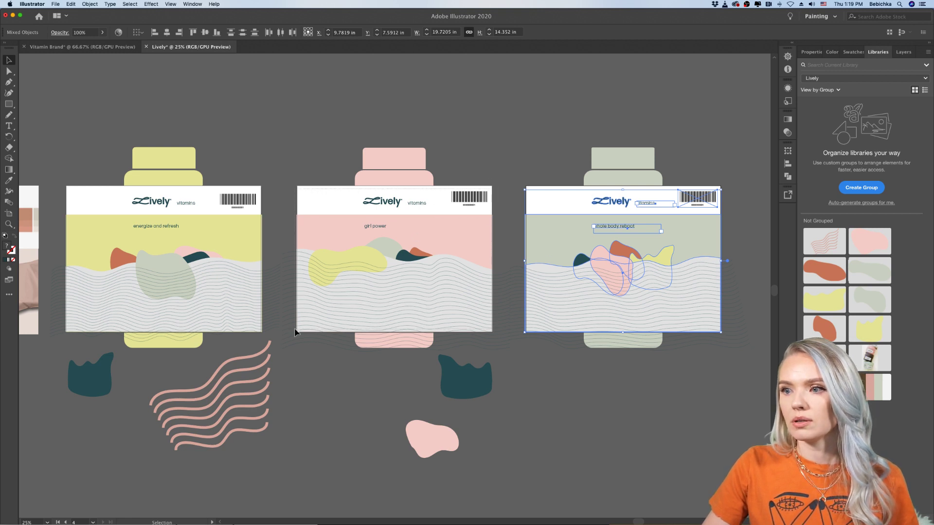
Add the complete pink "girl power" label artwork to the Lively library as a graphic
left_click(345, 277)
left_click_drag(350, 236, 800, 485)
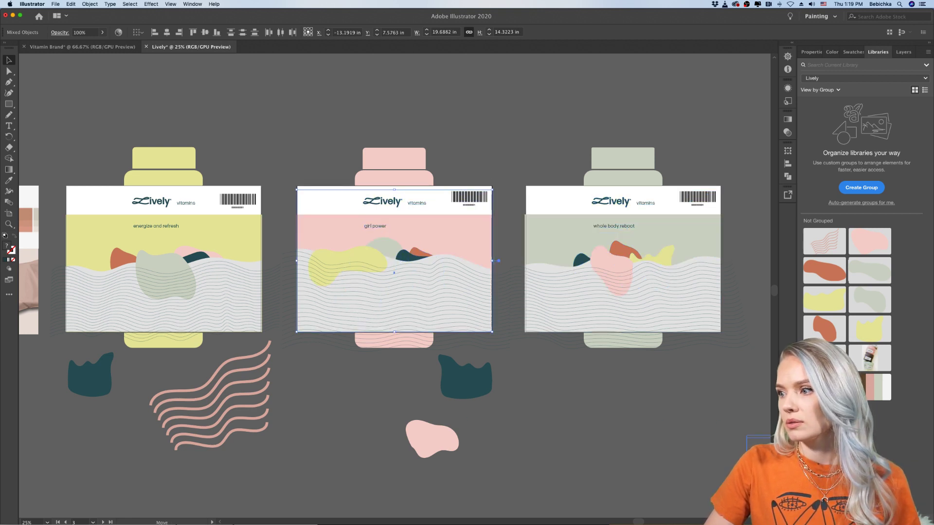
left_click_drag(874, 431, 750, 408)
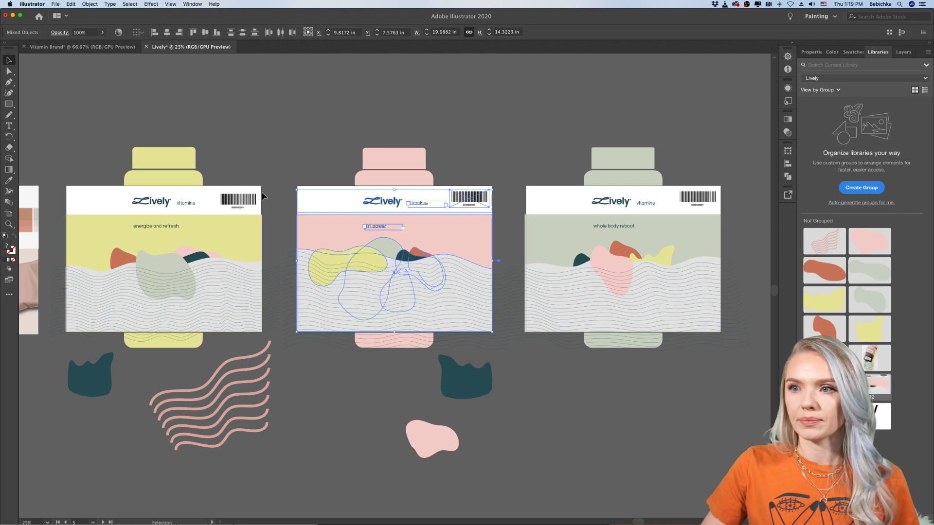
Add the complete yellow "energize and refresh" label artwork to the Lively library, and clear the selection
left_click(78, 321)
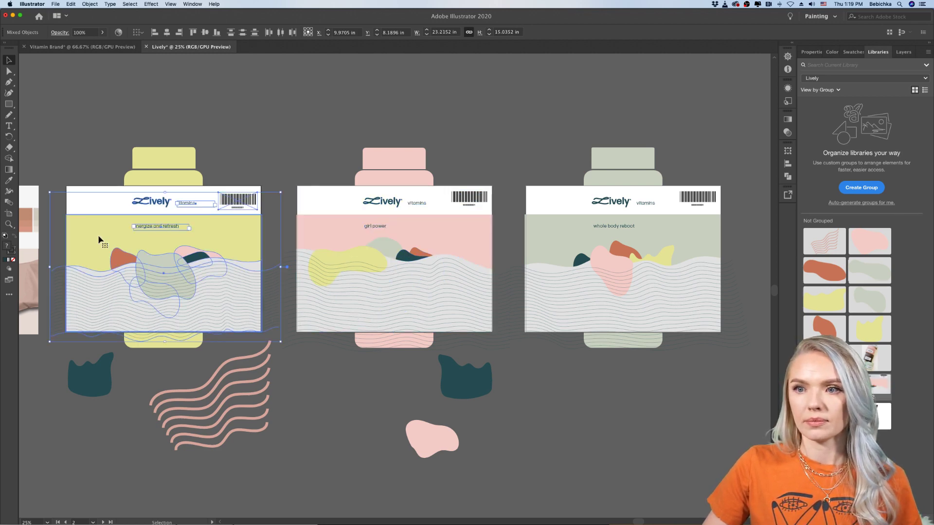
left_click_drag(96, 234, 856, 369)
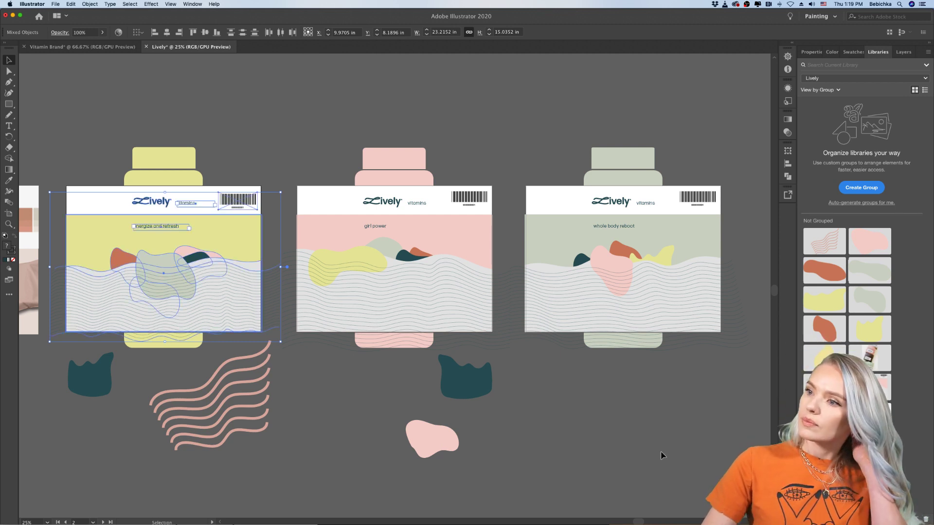
left_click(630, 444)
Switch to Photoshop, where the Pills-Mockup.psd bottle mockup is open
mouse_move(530, 523)
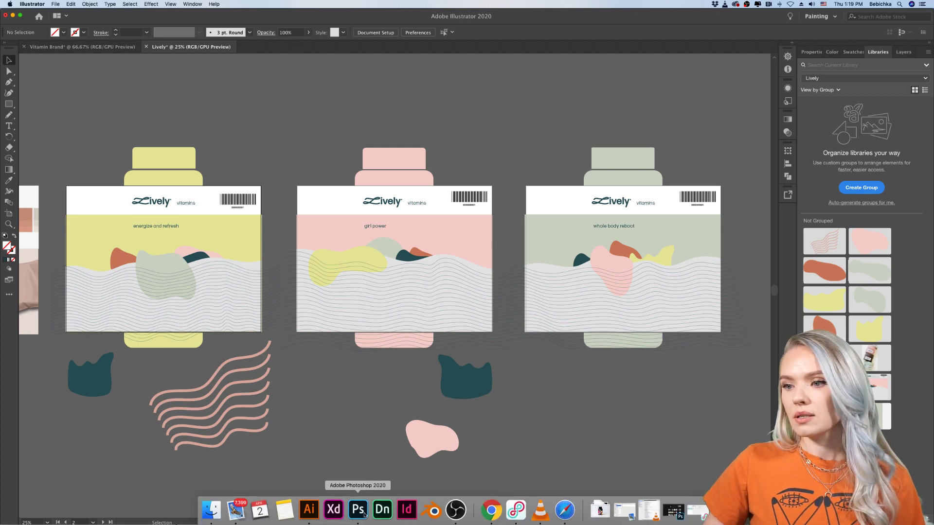
left_click(306, 511)
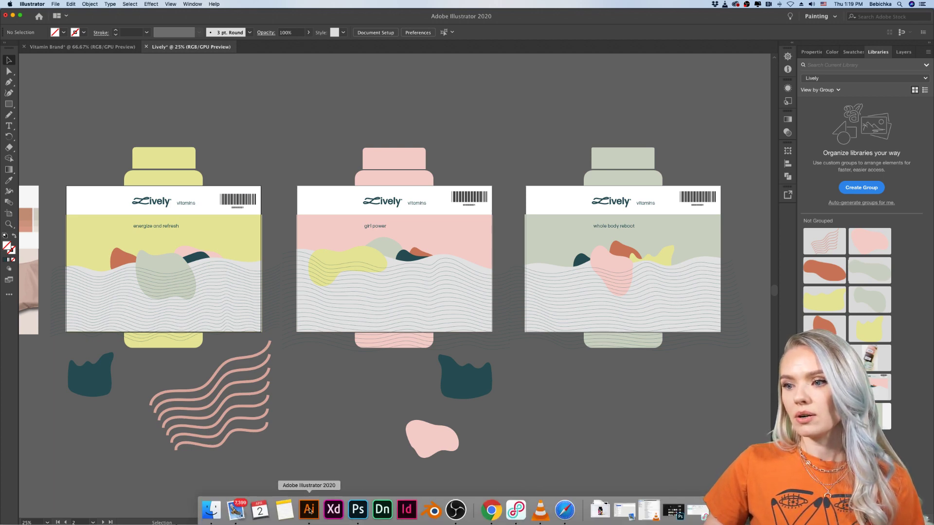
left_click(358, 509)
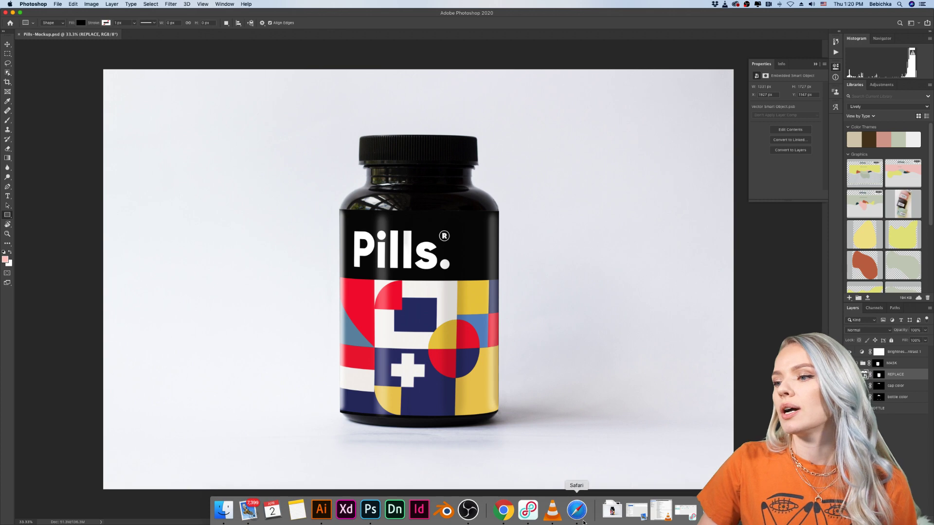
Switch to Chrome, bring its window fully into view, and show the "Free Pills/Vitamins Bottle packaging Mockup" page on Behance
left_click(577, 511)
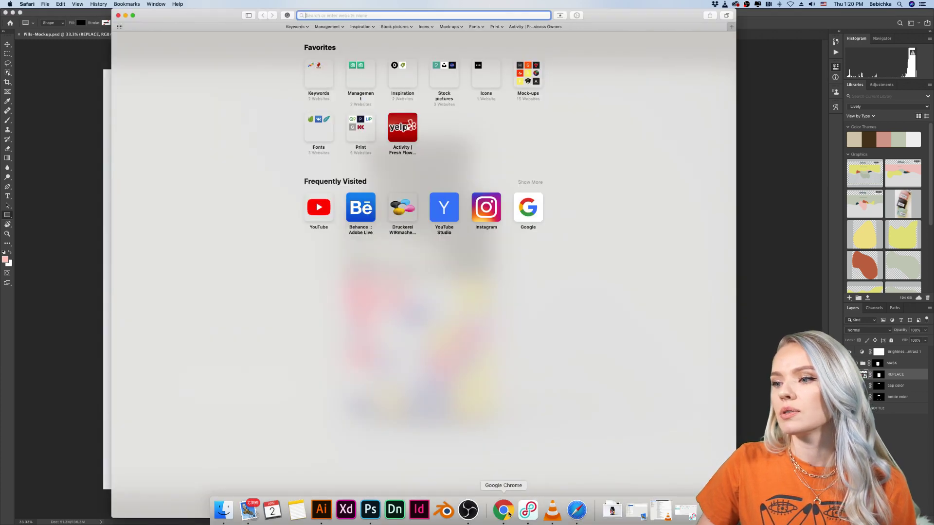
left_click(126, 15)
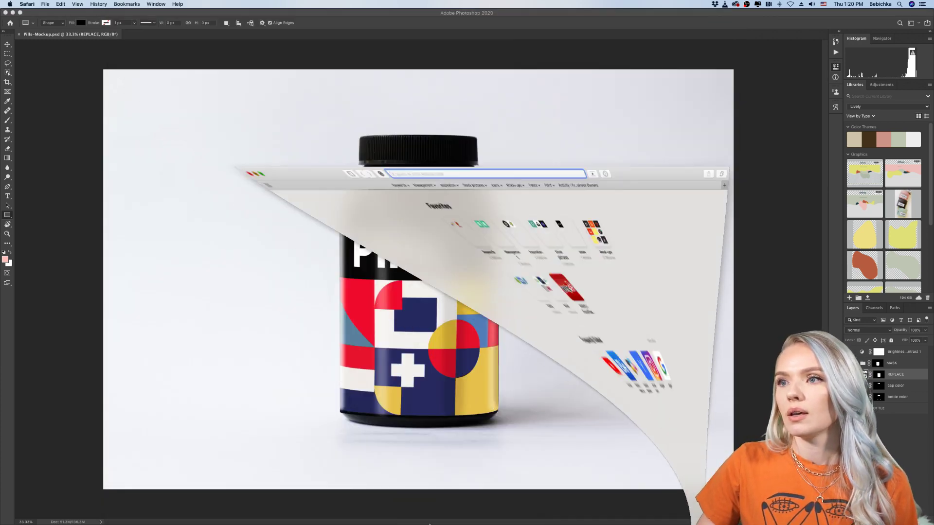
left_click(491, 511)
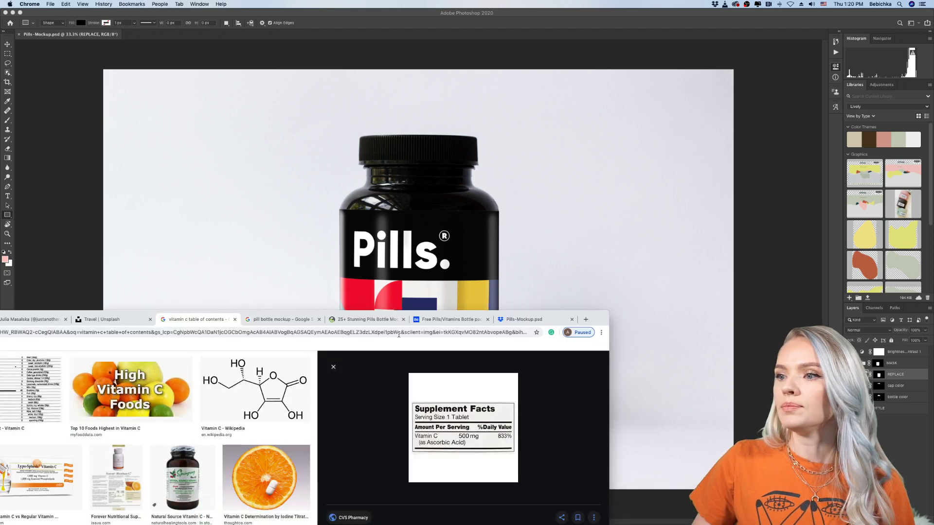
left_click_drag(600, 319, 703, 2)
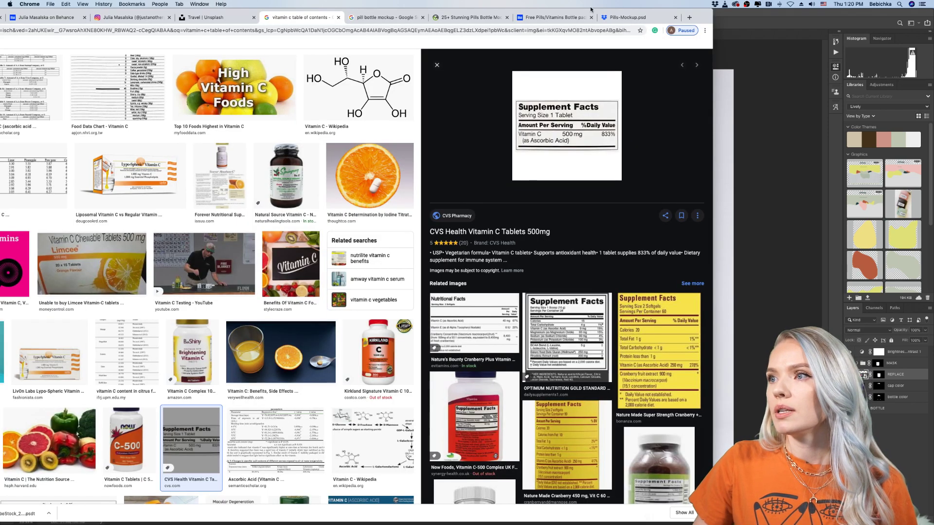
left_click(545, 18)
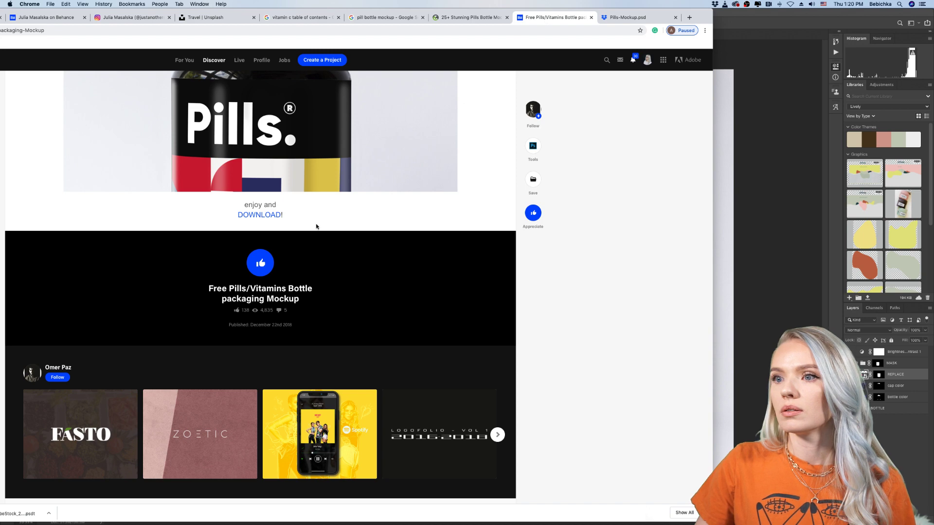
Look over the bottle mockup page on Behance from its beginning, and switch back to the mockup in Photoshop
scroll(316, 226, "up", 15)
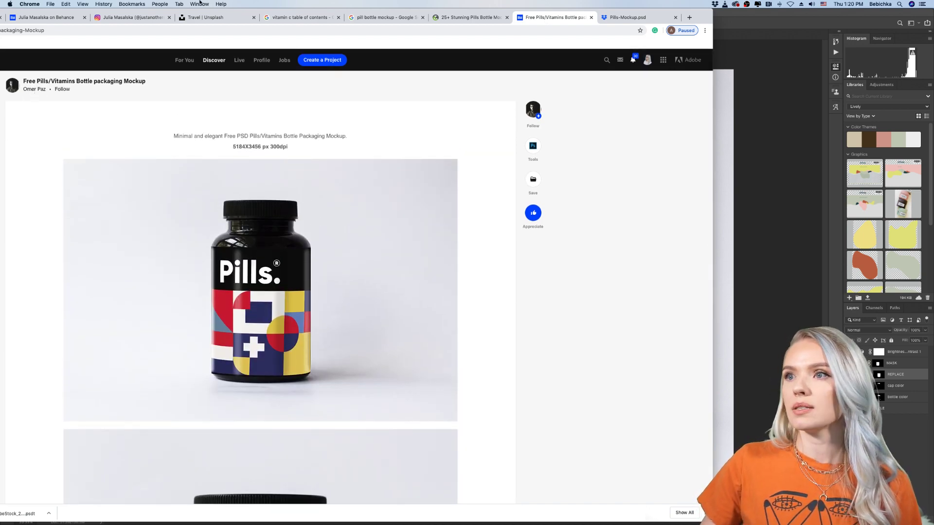
left_click_drag(405, 10, 611, 9)
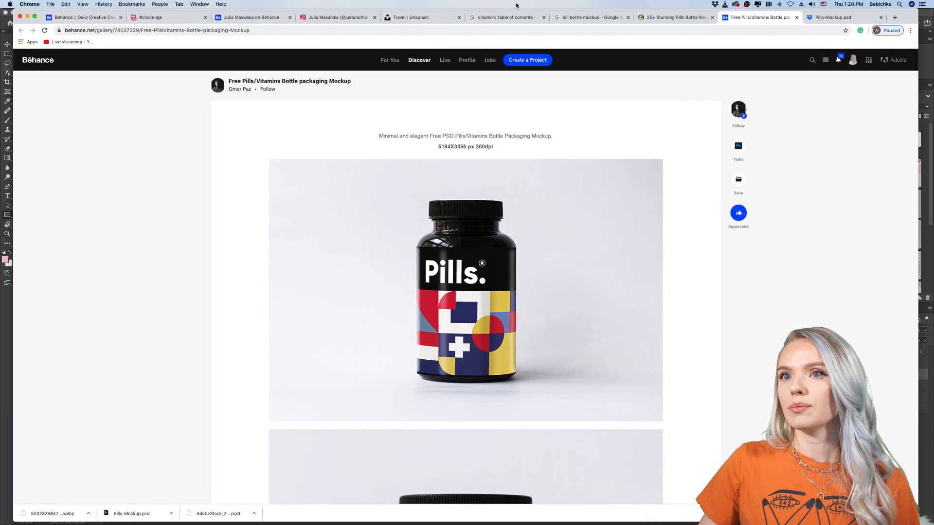
left_click(27, 16)
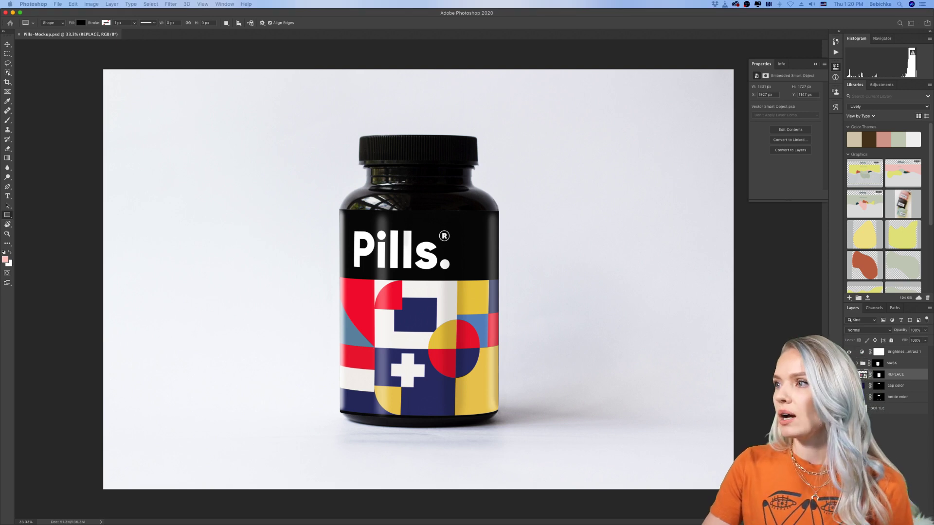
left_click(835, 66)
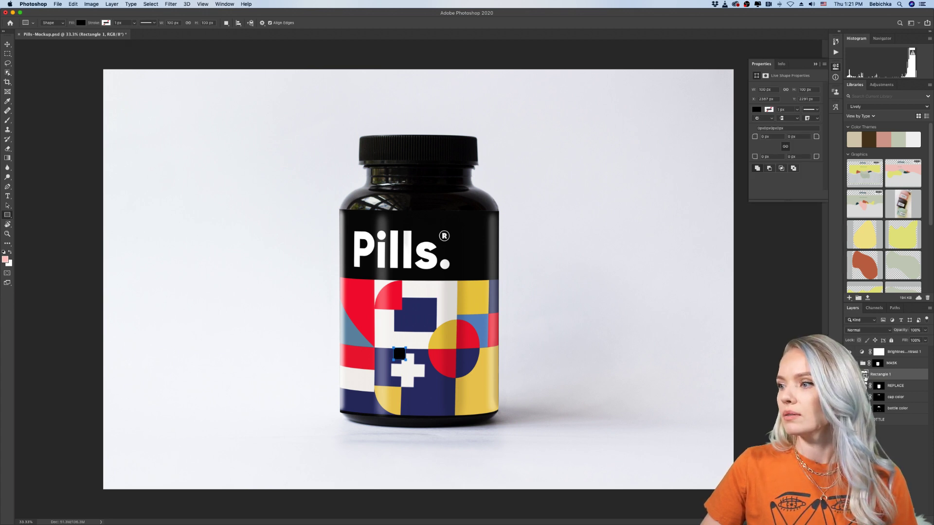
key("BackSpace")
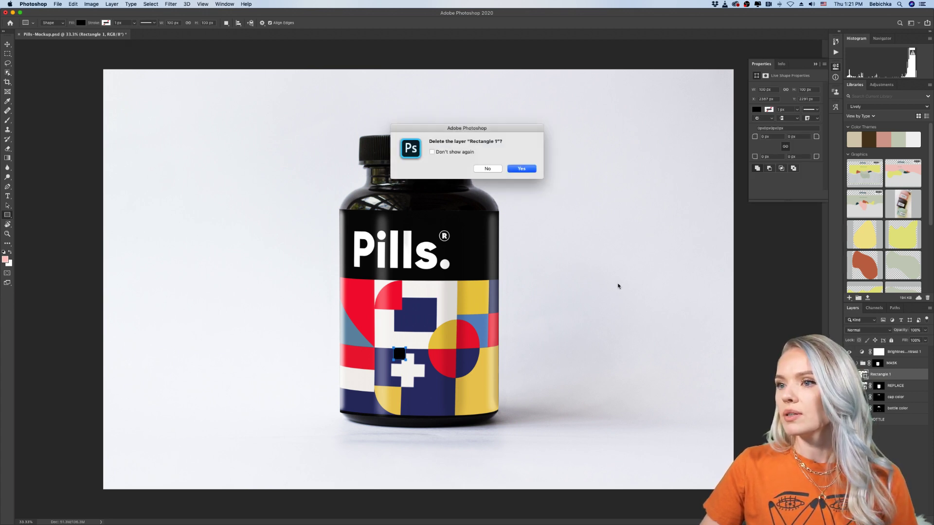
left_click(521, 169)
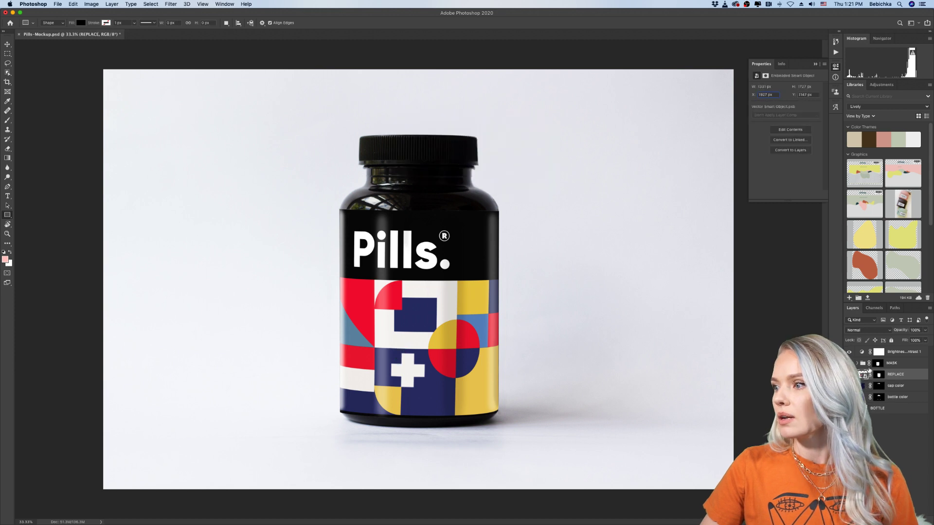
Open the contents of the REPLACE smart object for editing, and compare them with the bottle mockup
double_click(864, 374)
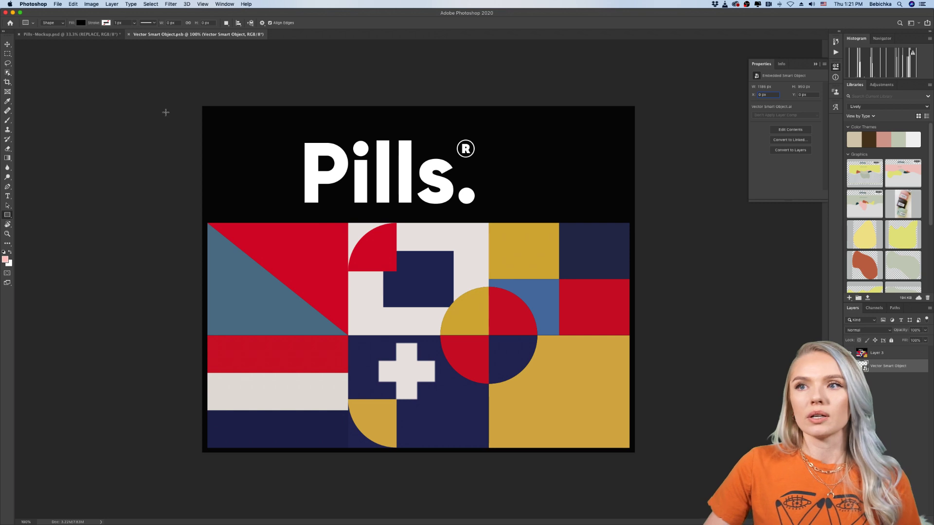
key("cmd+s")
key("ctrl+Tab")
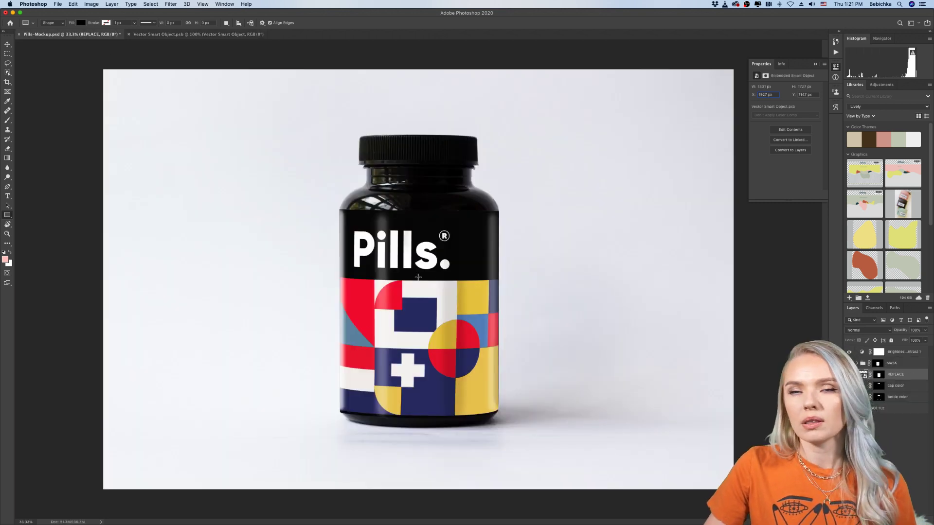
key("ctrl+Tab")
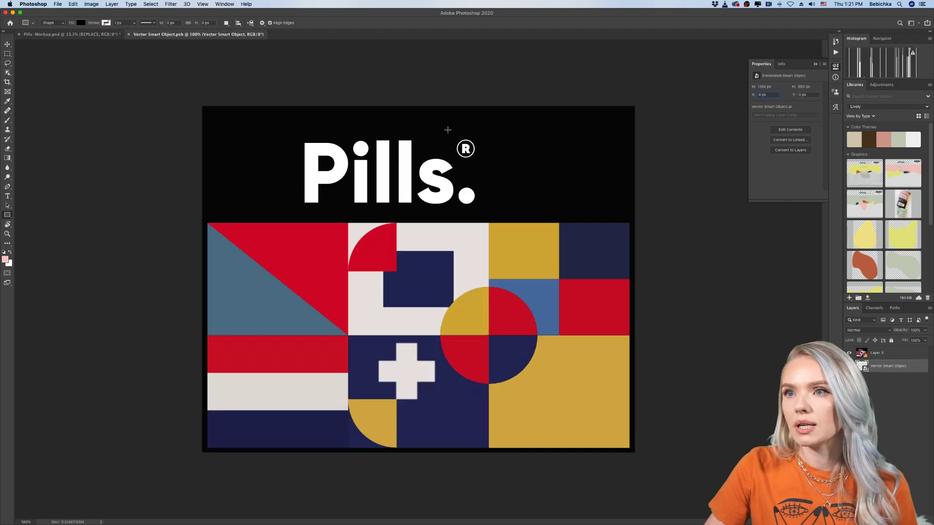
Hide the original Pills artwork layers in the smart object and add a new empty layer above them
left_click(877, 353)
left_click_drag(849, 353, 849, 367)
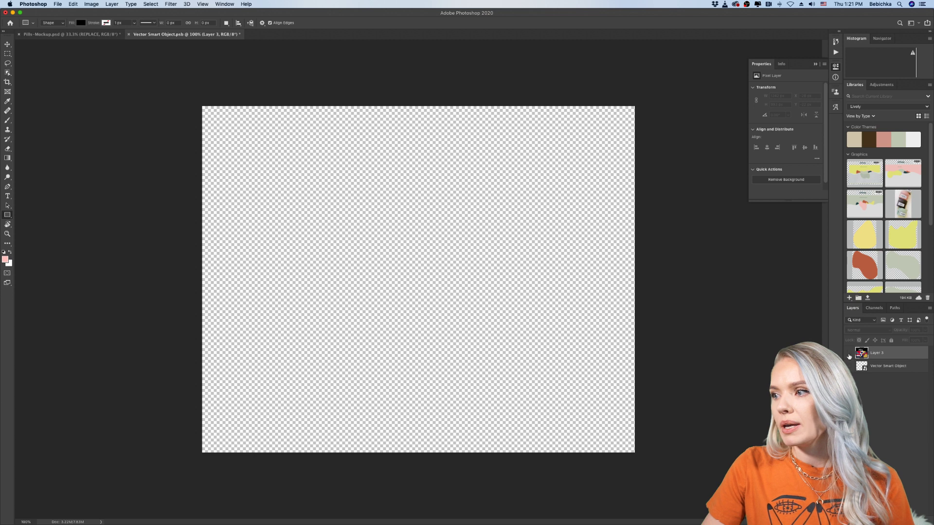
left_click(908, 521)
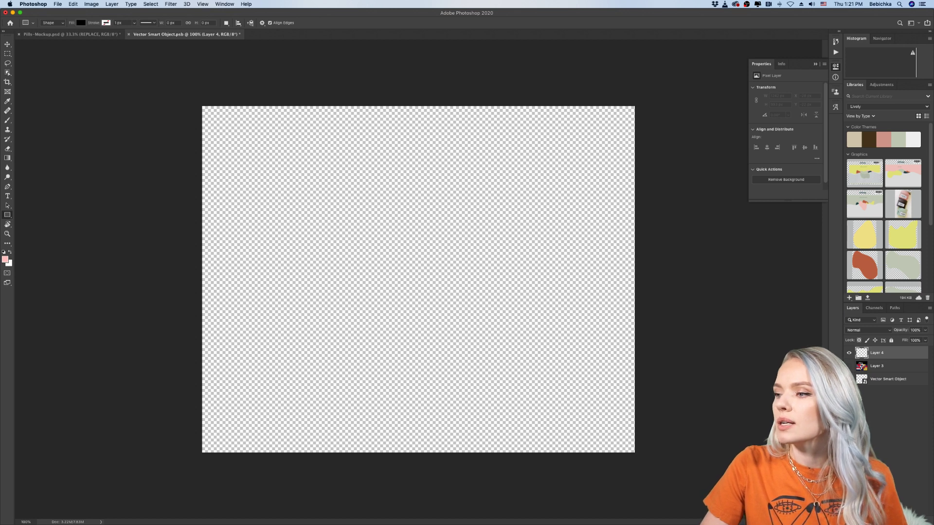
Place the yellow "energize and refresh" label from the Lively library and scale it to about 22.5% so it spans the canvas width
mouse_move(346, 521)
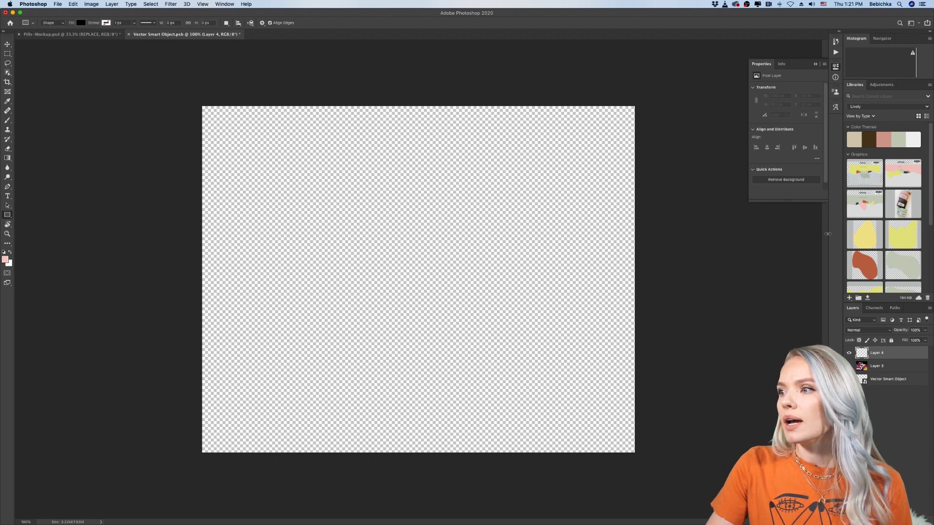
left_click_drag(827, 234, 795, 234)
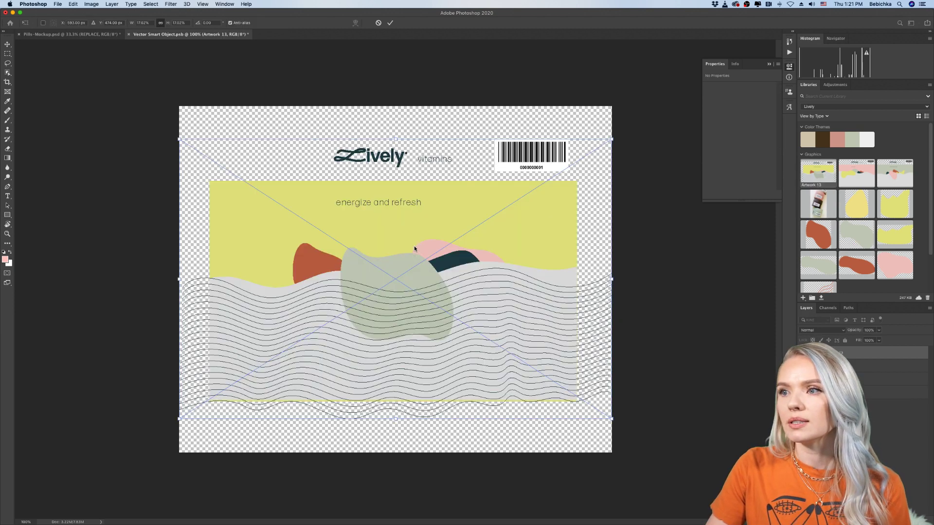
left_click_drag(612, 139, 653, 111)
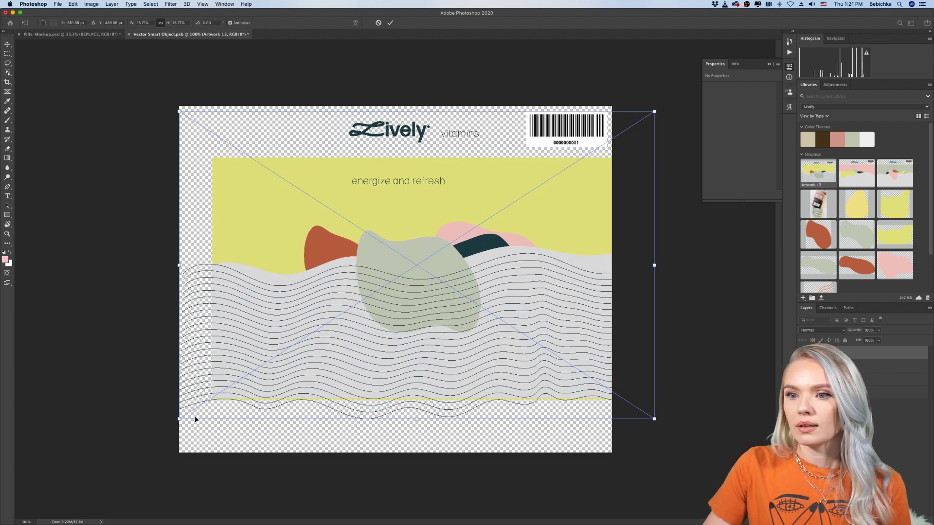
left_click_drag(179, 419, 84, 478)
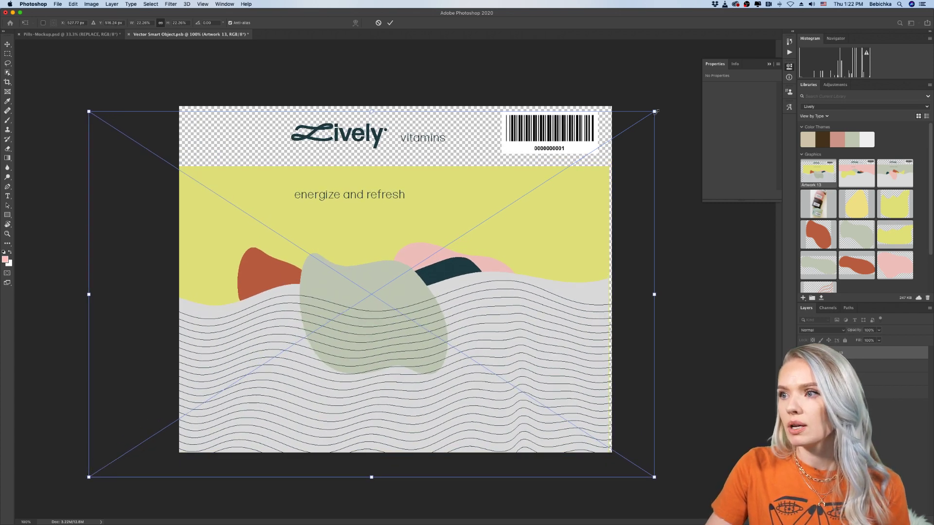
left_click_drag(654, 111, 661, 106)
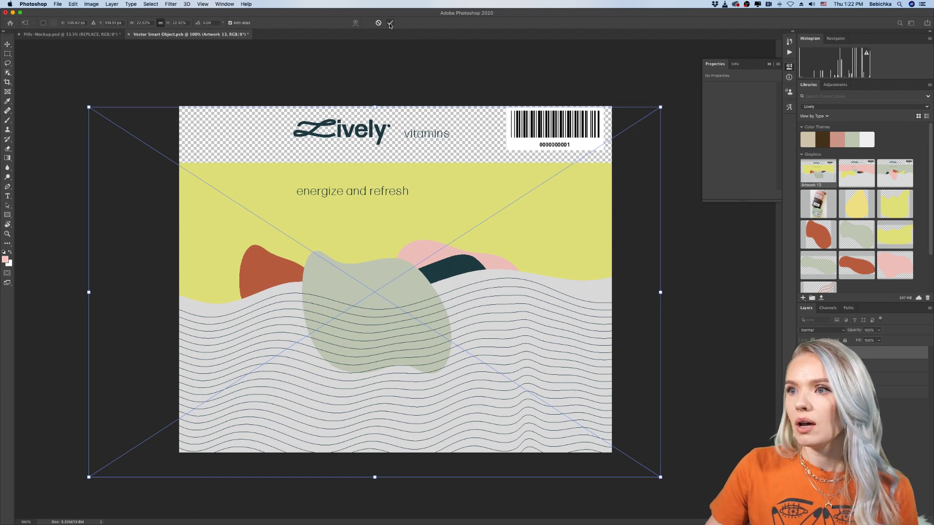
Shift the placed yellow label slightly downward so the logo and barcode clear the upper canvas edge, and commit the placement
left_click_drag(416, 248, 417, 247)
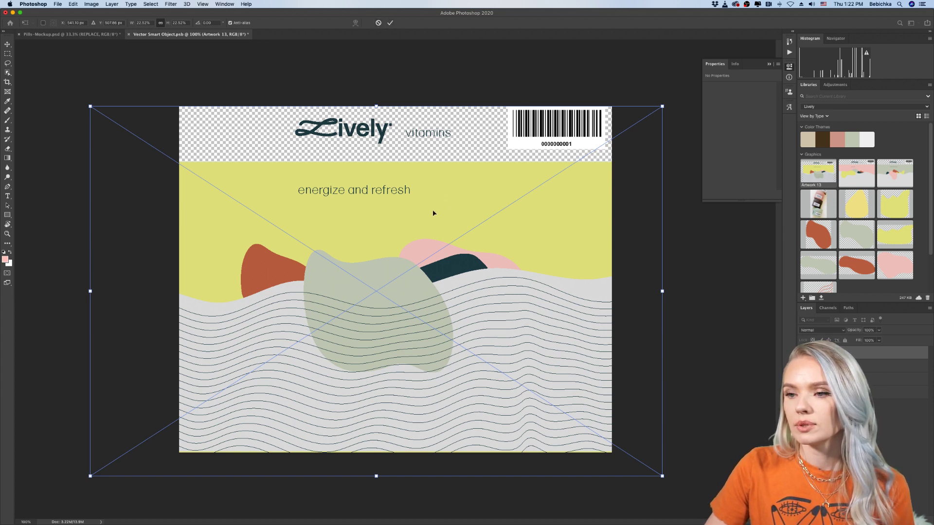
key("Right")
key("Right")
key("Right")
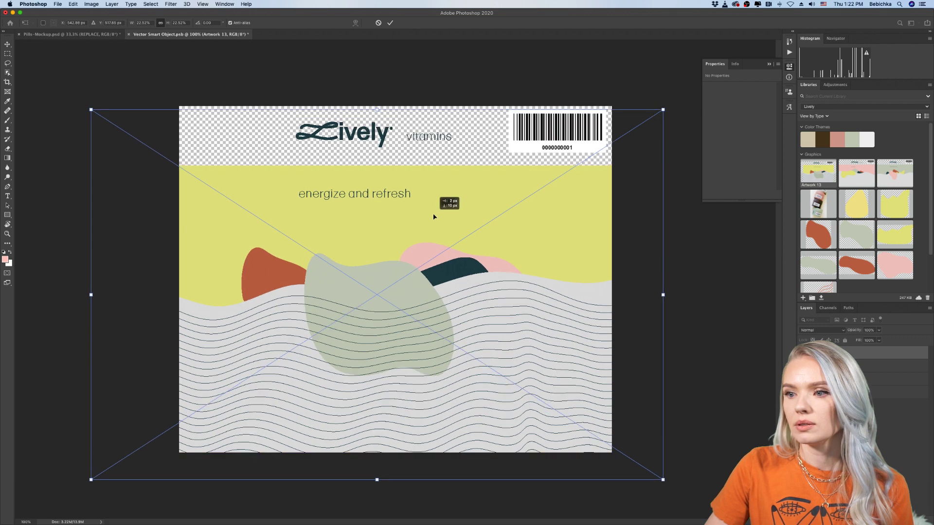
left_click_drag(434, 215, 431, 220)
key("Return")
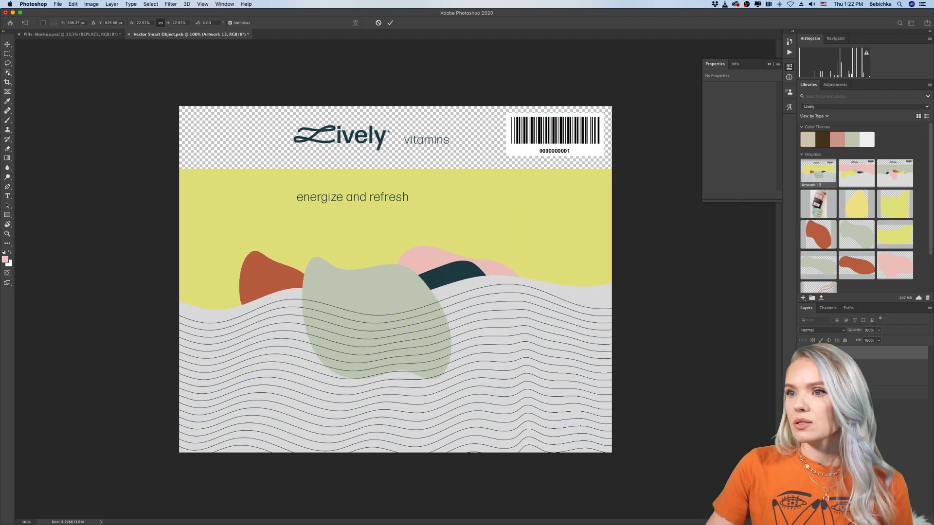
Draw a white rectangle covering the whole canvas and move it behind the yellow label artwork
key("u")
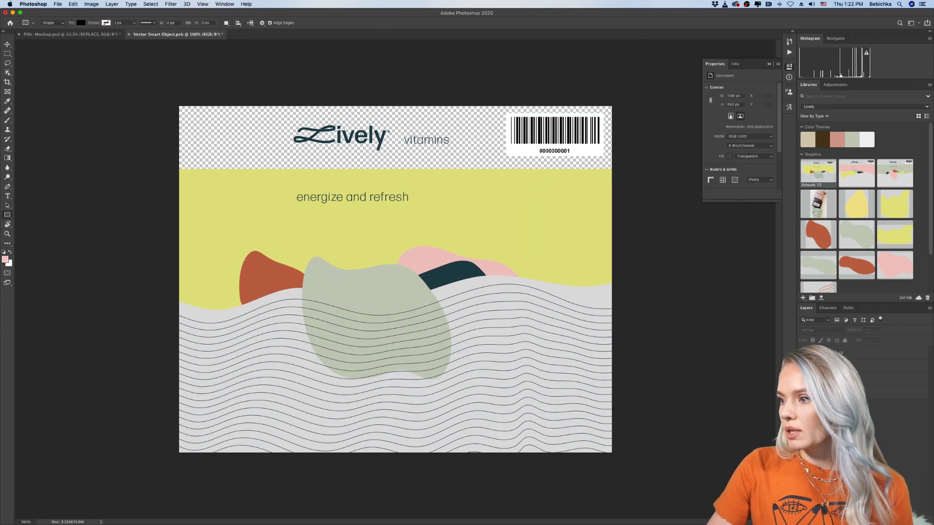
left_click(885, 521)
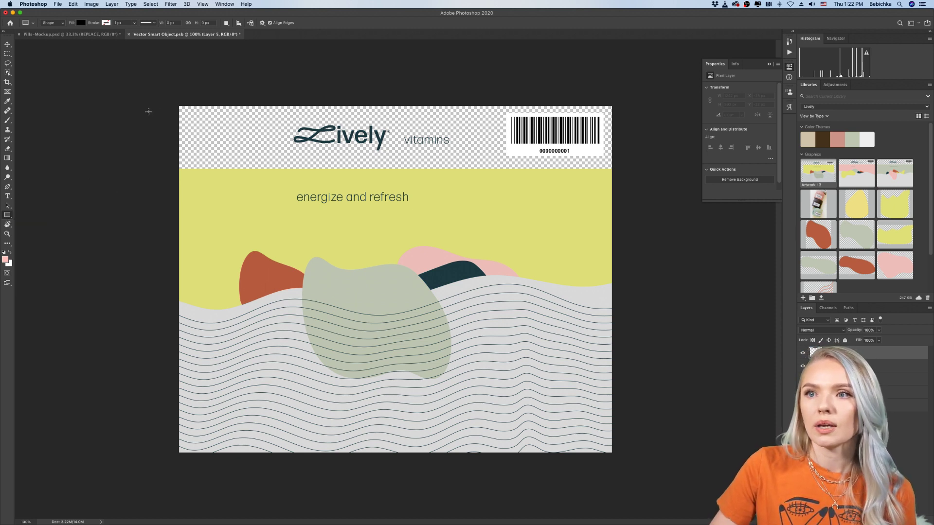
left_click_drag(179, 106, 614, 454)
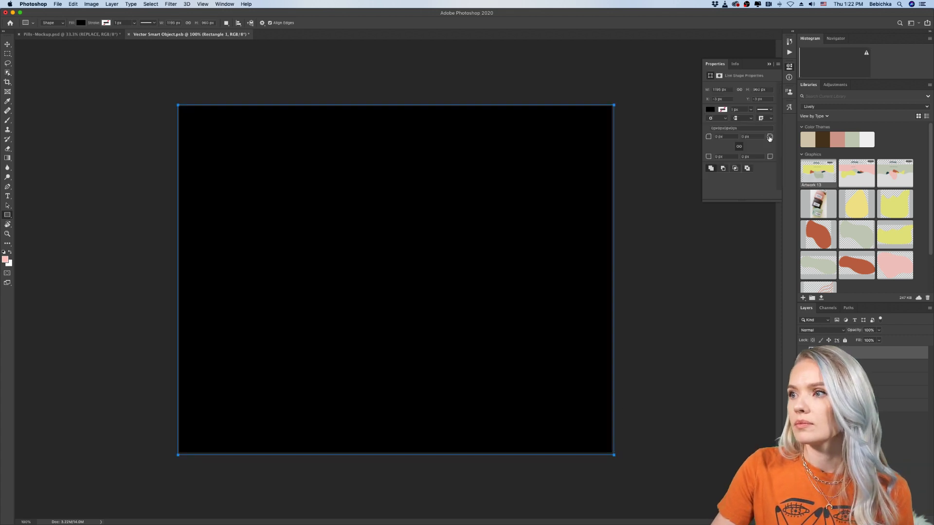
left_click(710, 109)
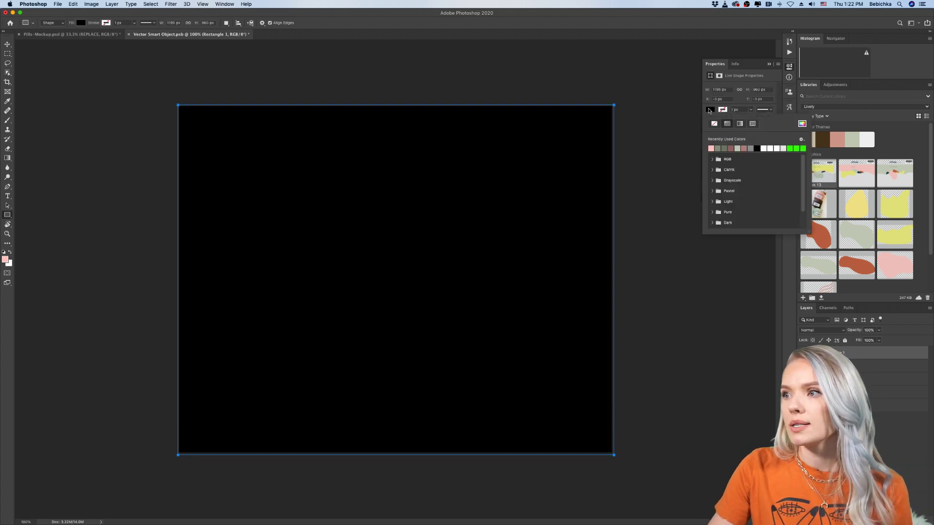
left_click(766, 148)
left_click(837, 342)
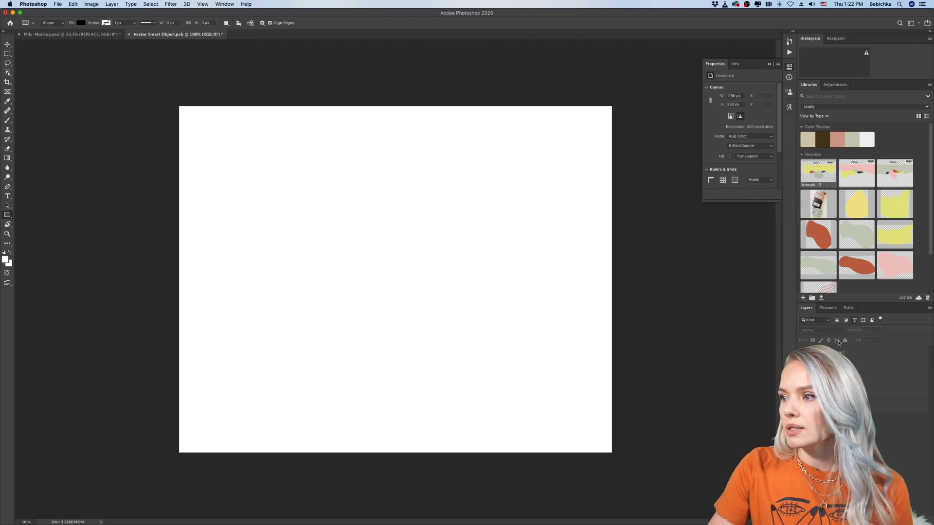
left_click_drag(837, 353, 837, 373)
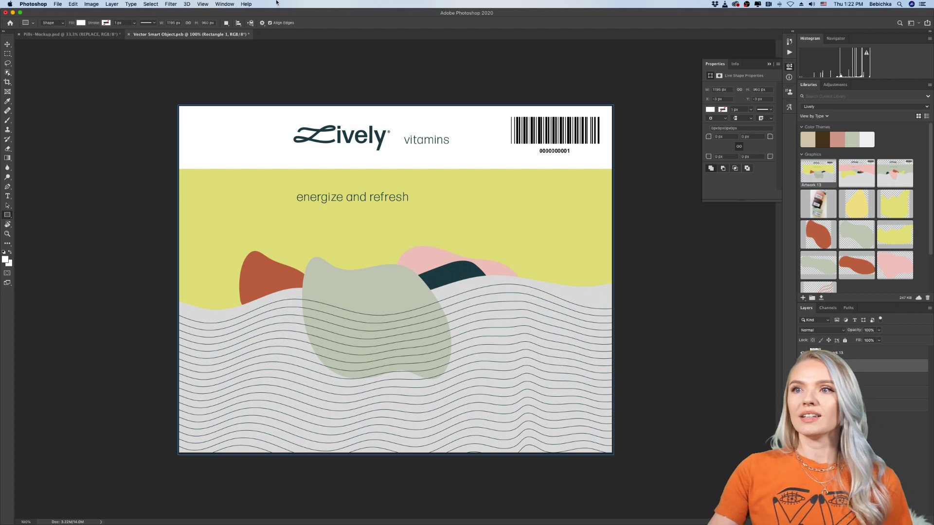
Save and close the label smart object, and inspect the updated label on the bottle mockup
left_click(128, 34)
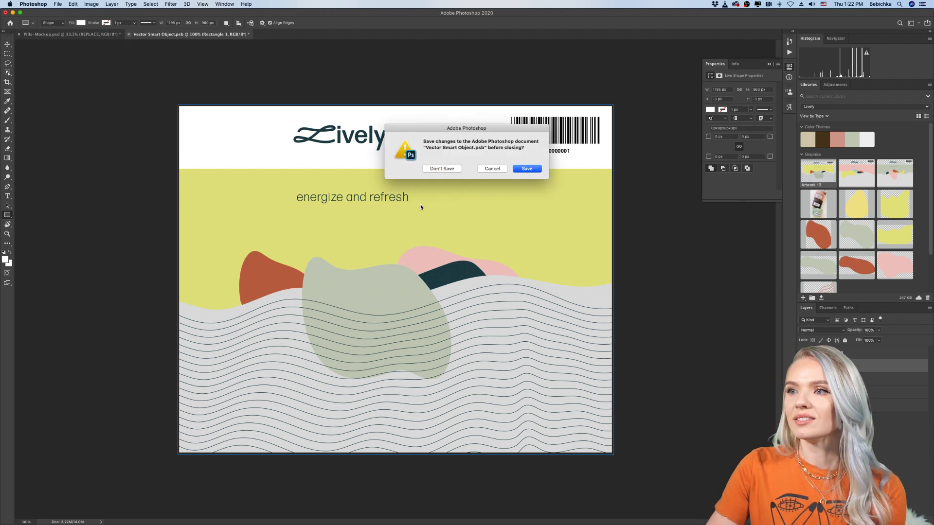
left_click(520, 171)
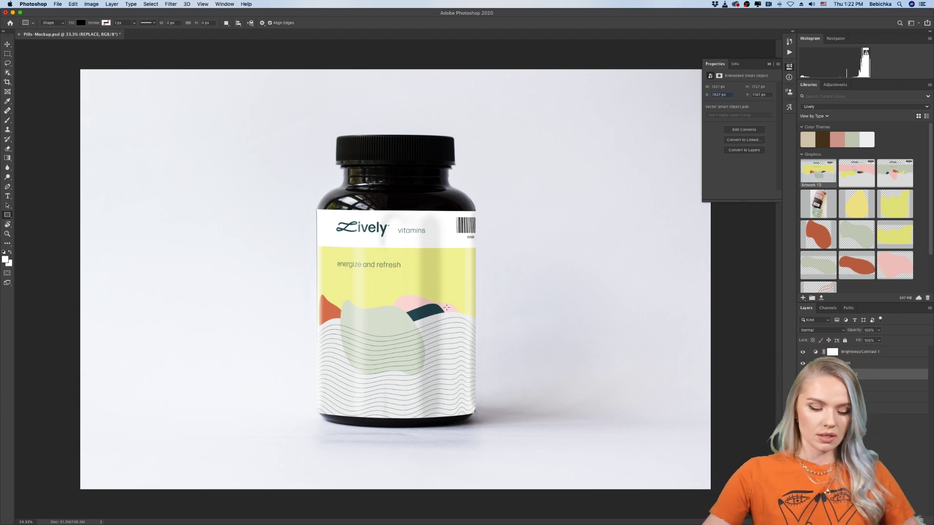
scroll(446, 307, "down", 8)
scroll(419, 296, "up", 5)
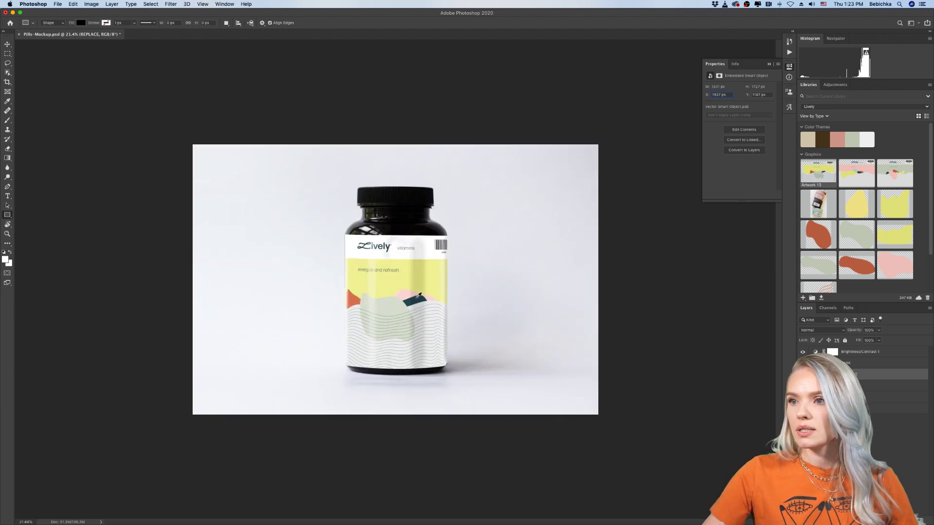
scroll(419, 295, "up", 5)
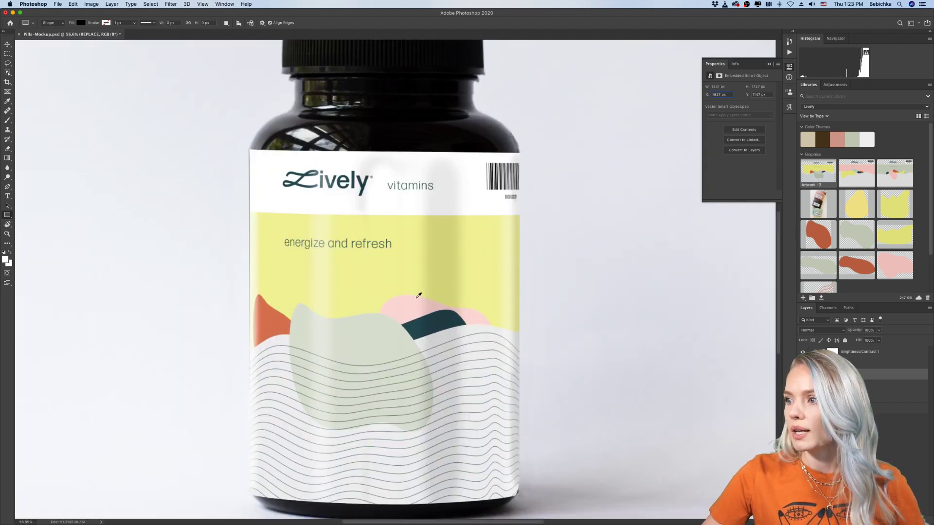
scroll(416, 298, "down", 2)
Hide the layer in the MASK group that casts the dark vertical reflection over the label, and check the whole bottle
left_click(900, 427)
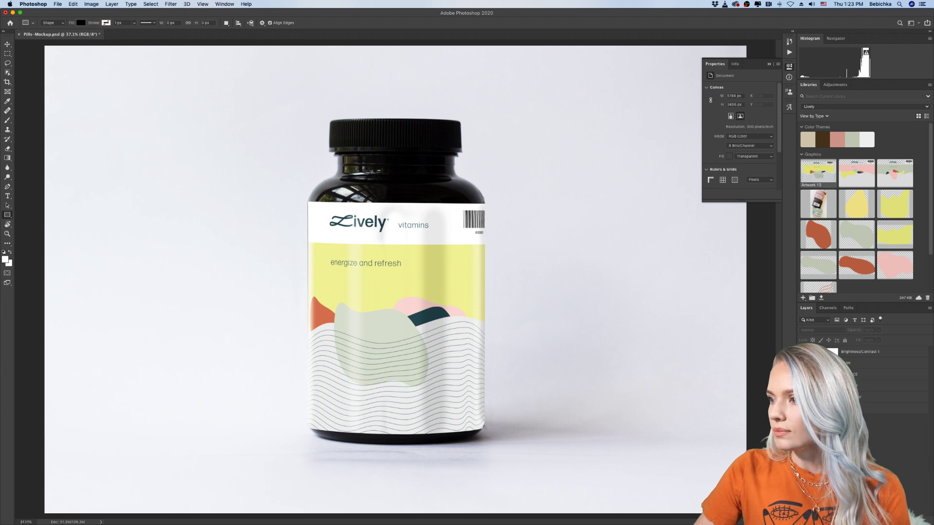
left_click(803, 386)
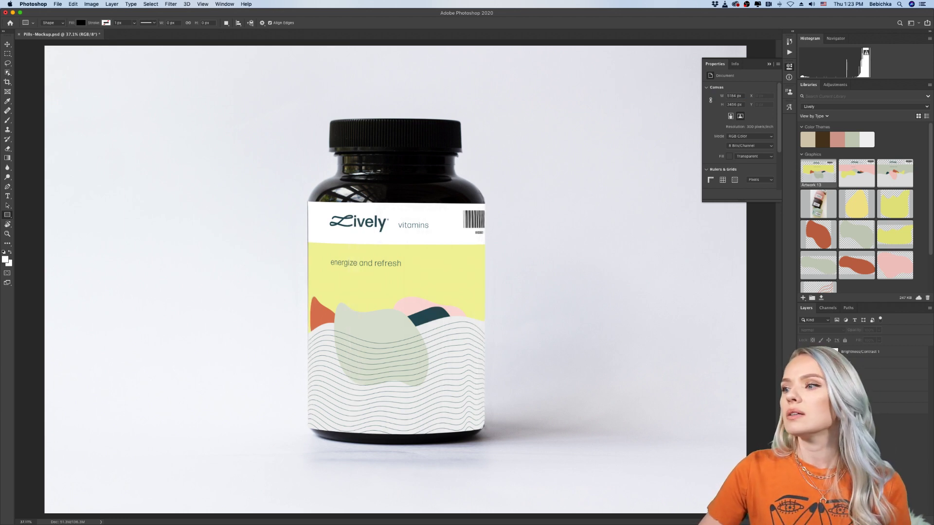
left_click(803, 386)
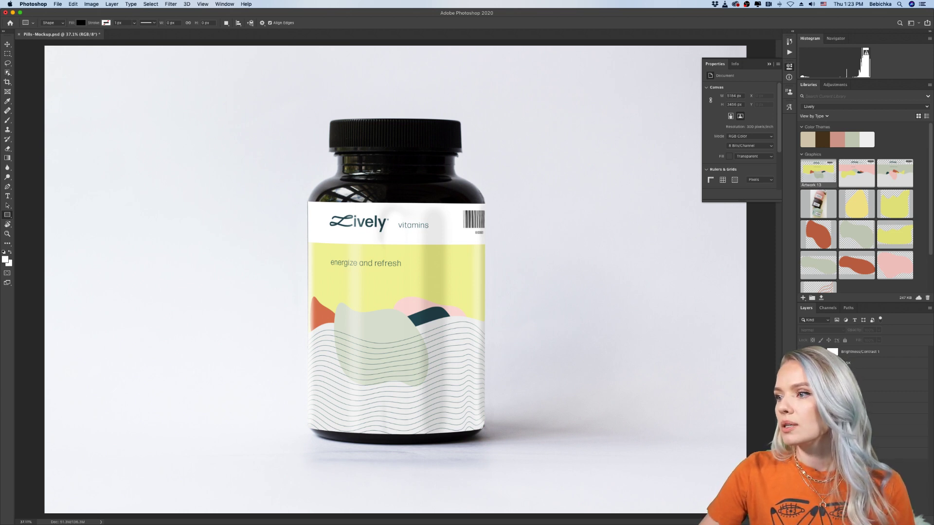
left_click(803, 396)
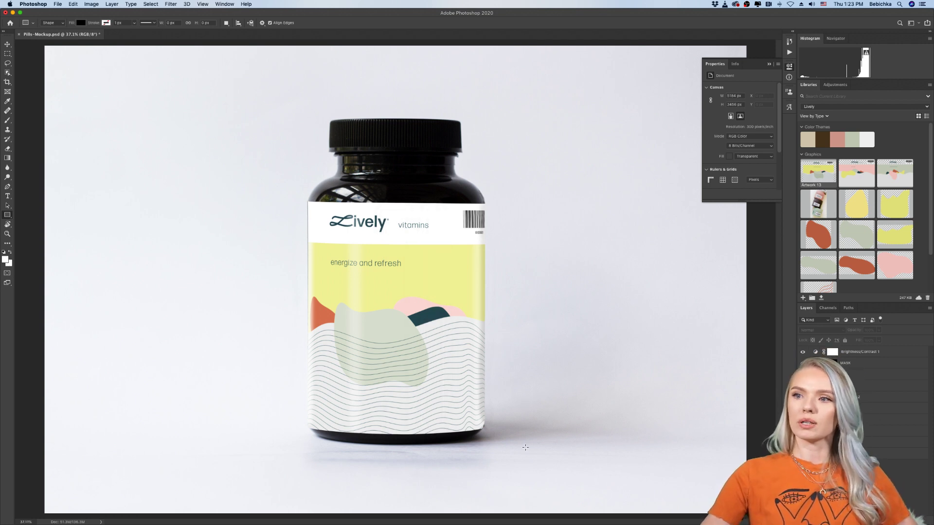
scroll(524, 440, "down", 5)
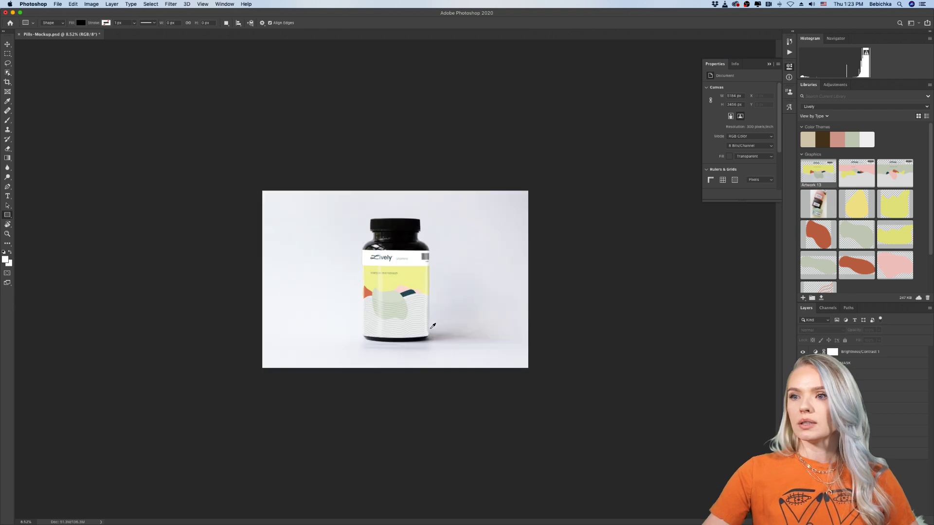
scroll(433, 325, "up", 5)
scroll(432, 326, "down", 4)
scroll(430, 328, "up", 3)
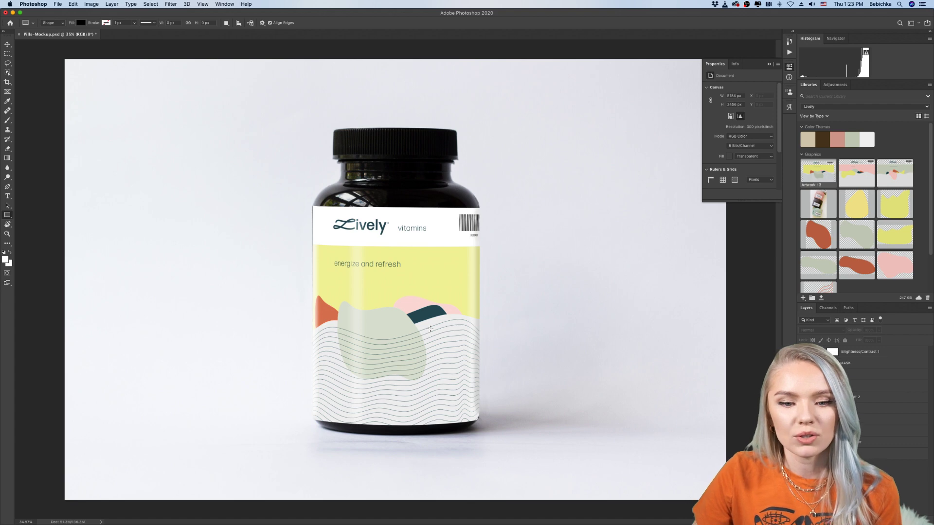
Switch to Illustrator, add the green "whole body reboot" label artwork to the Lively library, return to Photoshop and collapse the document properties
mouse_move(349, 523)
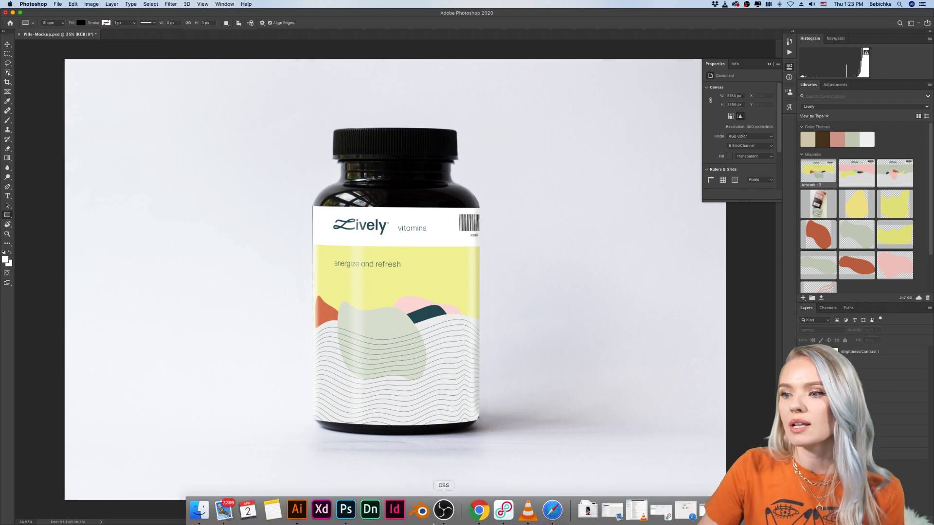
left_click(297, 509)
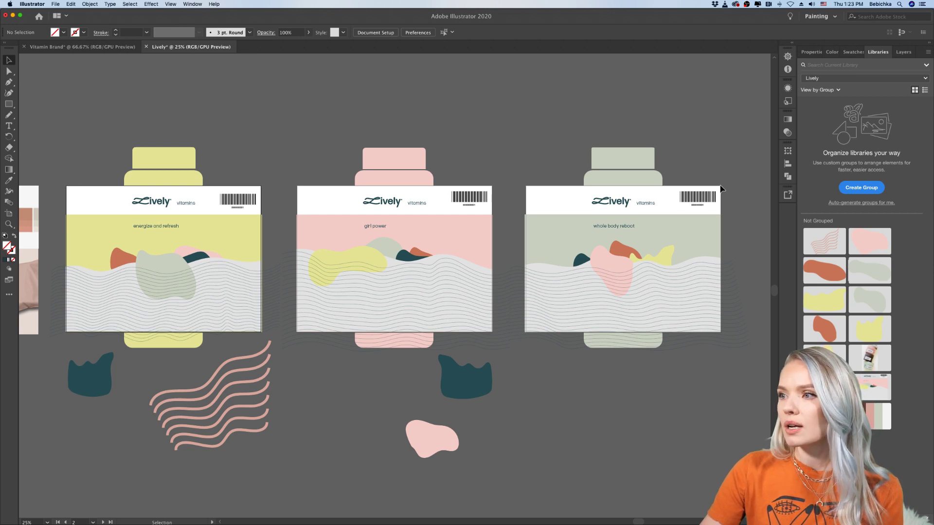
left_click(520, 334)
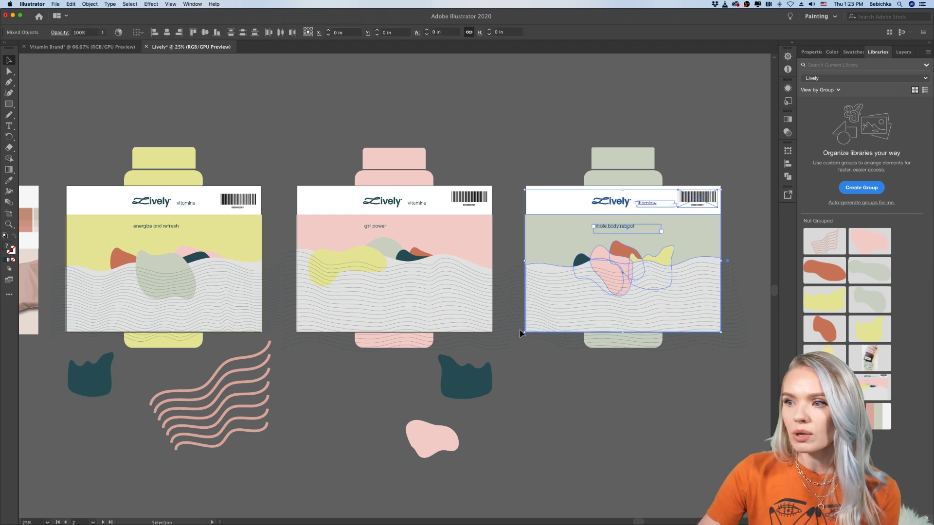
left_click_drag(530, 324, 832, 457)
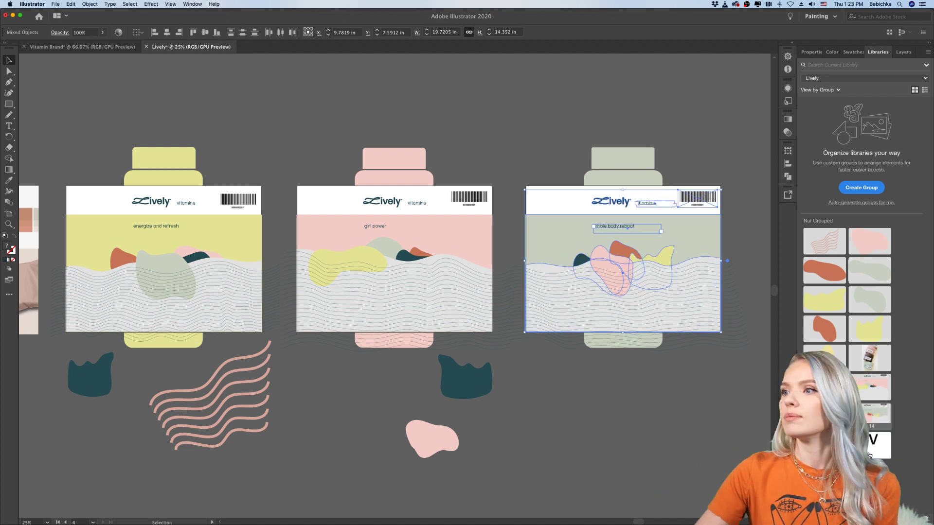
mouse_move(587, 523)
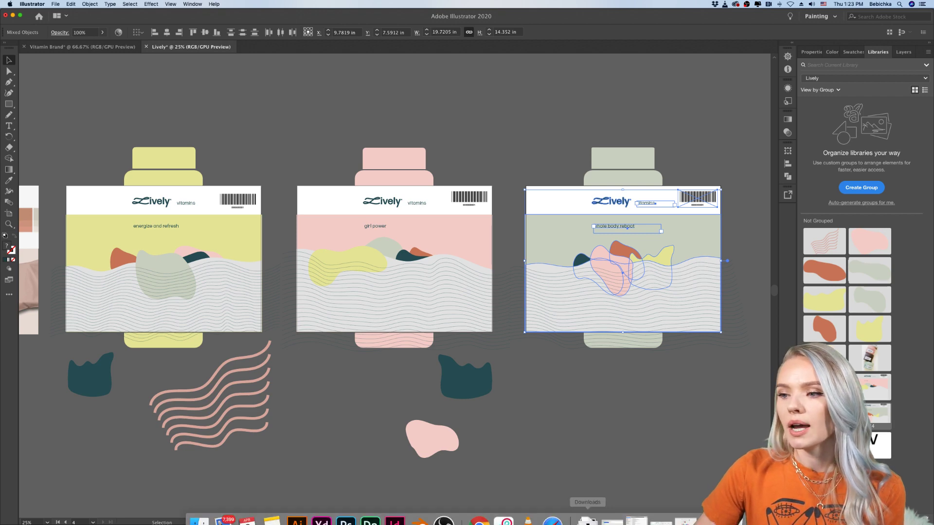
left_click(346, 508)
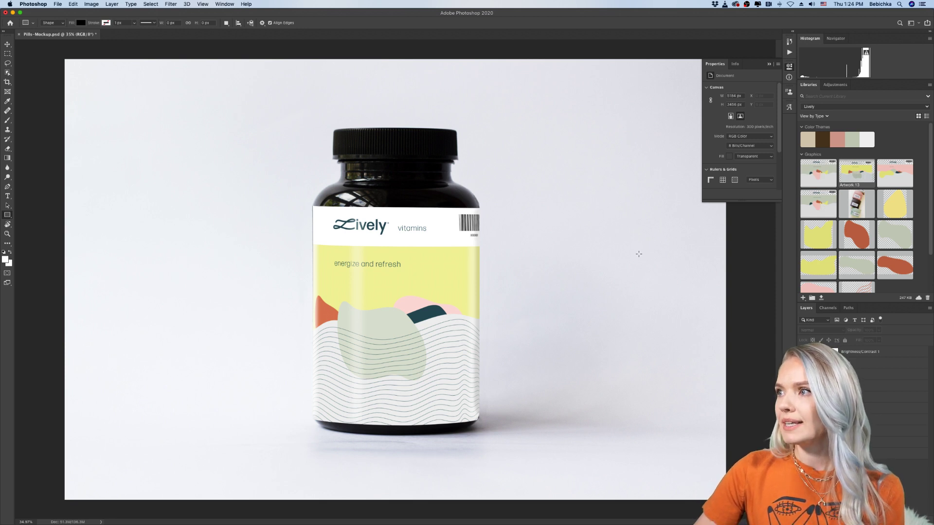
left_click(789, 66)
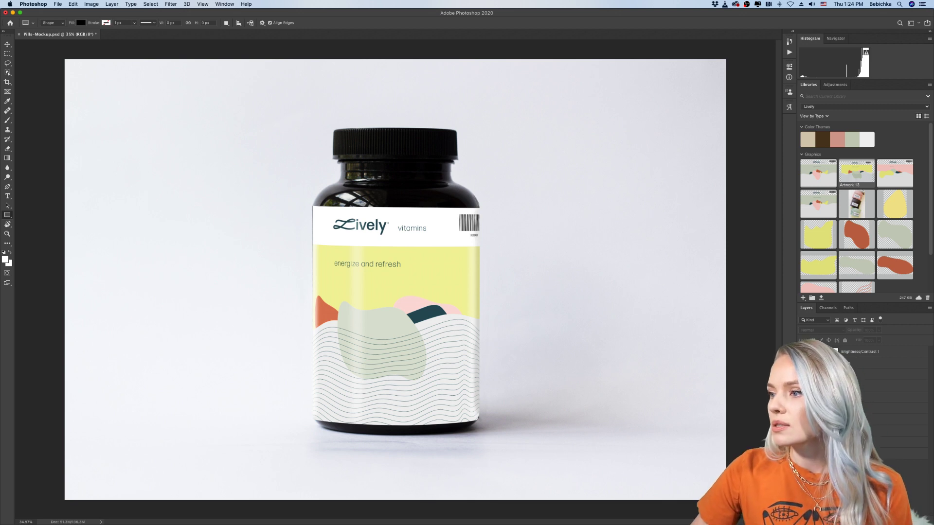
Try lighter bottle tints with the bottle color fill layer, cancel the color change, and hide the layer
left_click(803, 397)
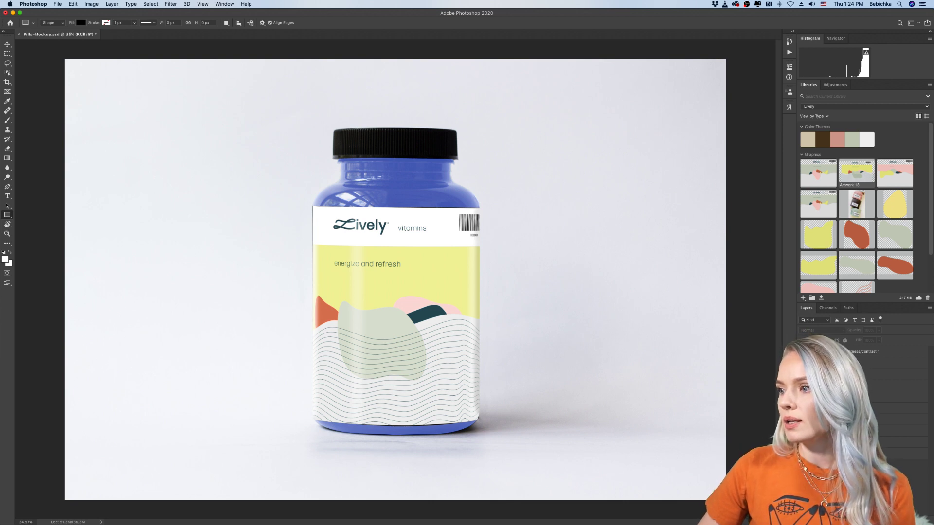
left_click(846, 442)
key("i")
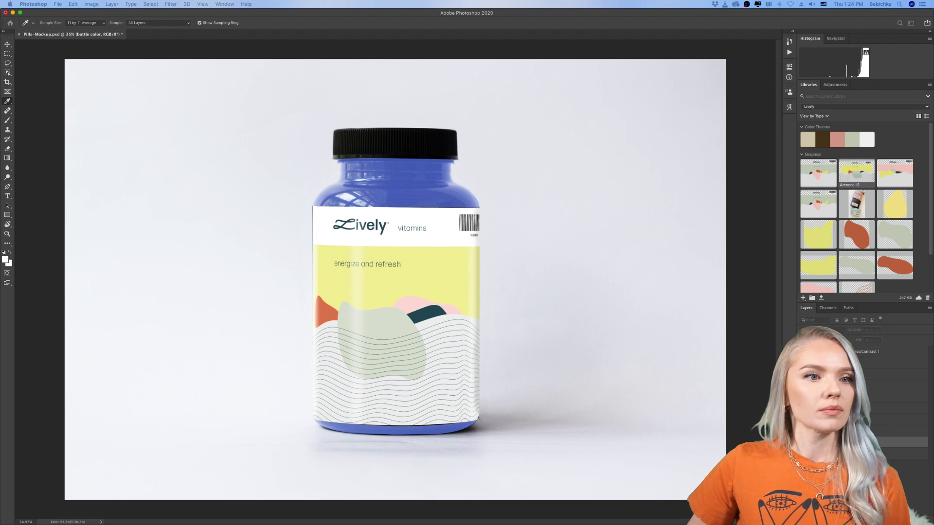
double_click(829, 441)
mouse_move(657, 261)
left_mouse_down()
mouse_move(702, 265)
mouse_move(671, 262)
left_mouse_up()
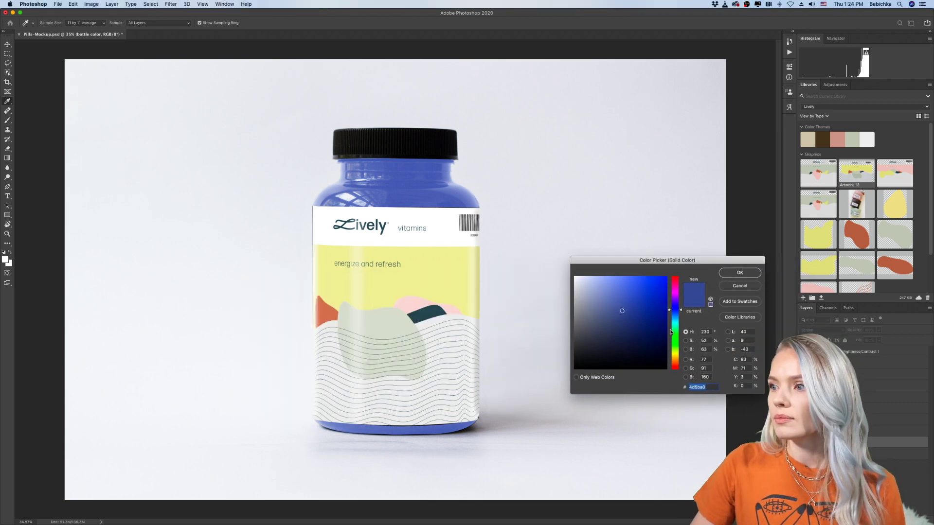
mouse_move(619, 298)
left_mouse_down()
mouse_move(572, 276)
mouse_move(597, 285)
mouse_move(582, 299)
left_mouse_up()
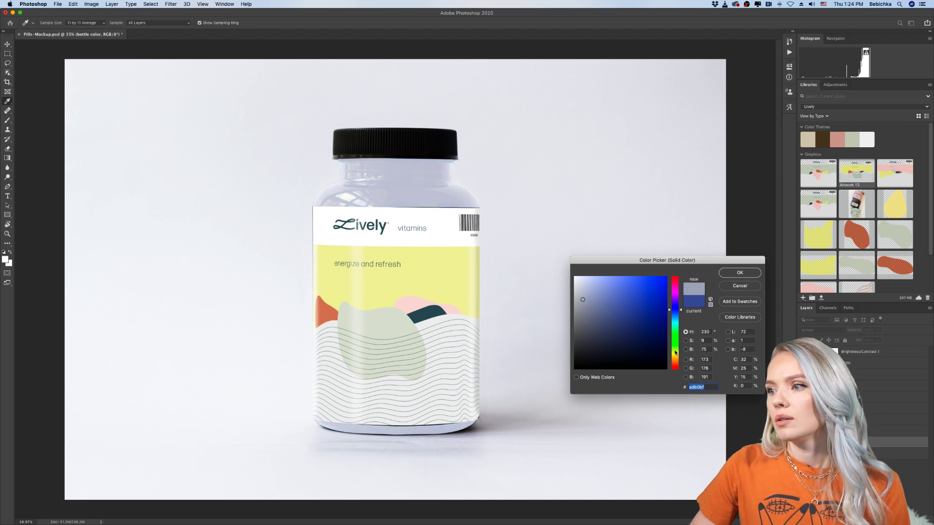
left_click(674, 353)
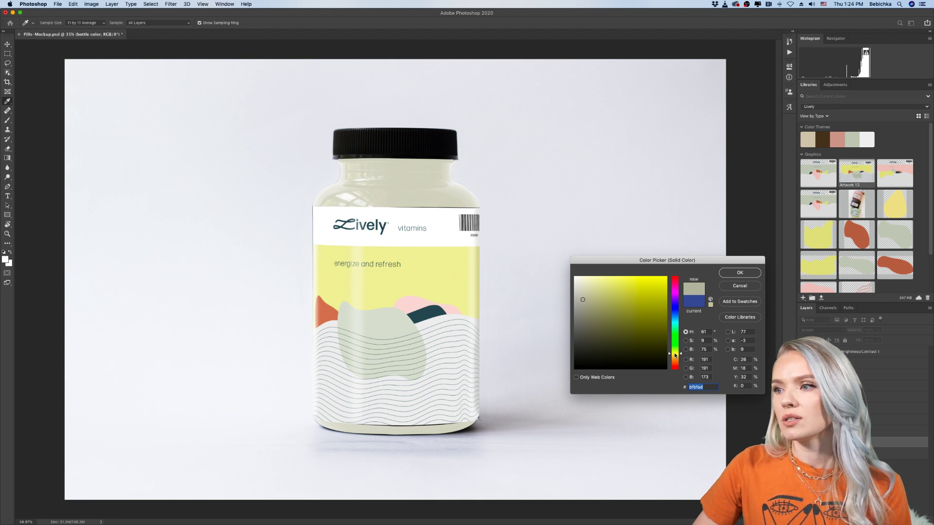
mouse_move(662, 279)
left_mouse_down()
mouse_move(668, 269)
mouse_move(612, 298)
left_mouse_up()
left_click(725, 288)
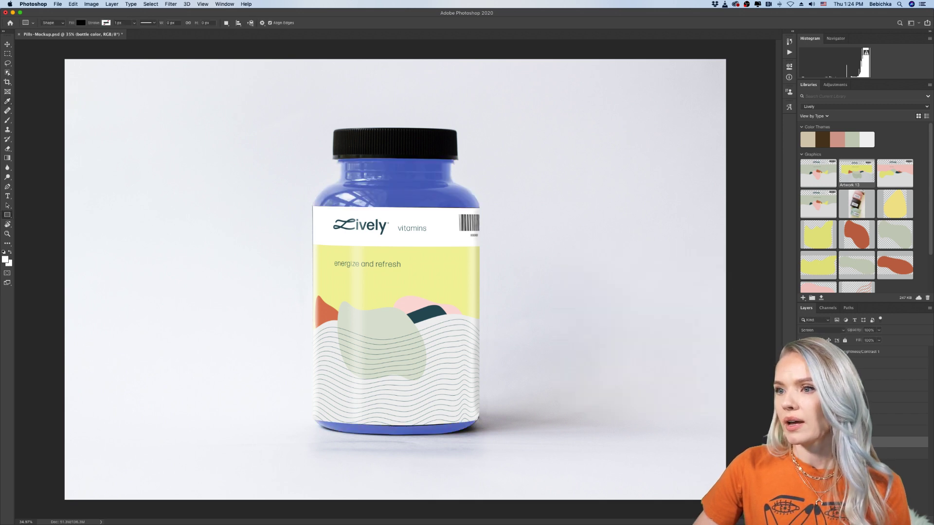
left_click(803, 442)
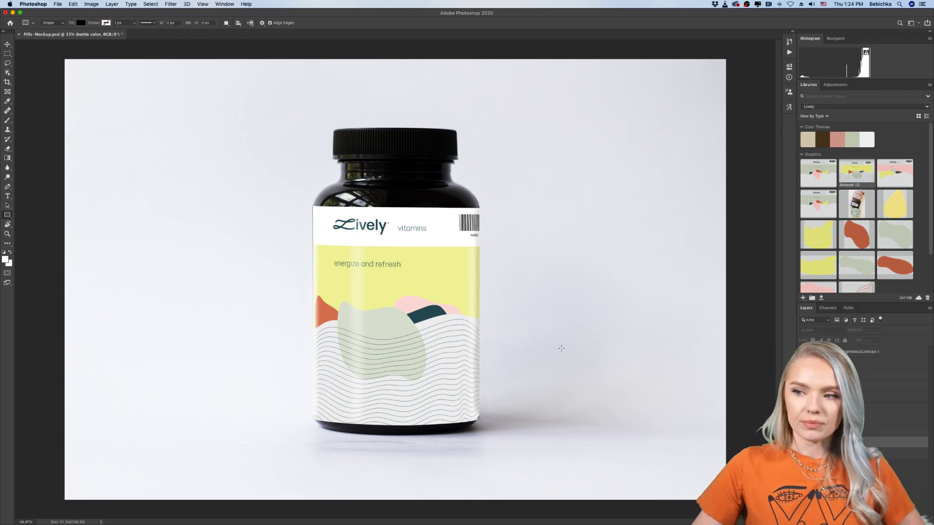
Examine the label's edge beside the Lively logo up close and the overall look of the bottle mockup
scroll(561, 359, "down", 5)
scroll(457, 307, "up", 4)
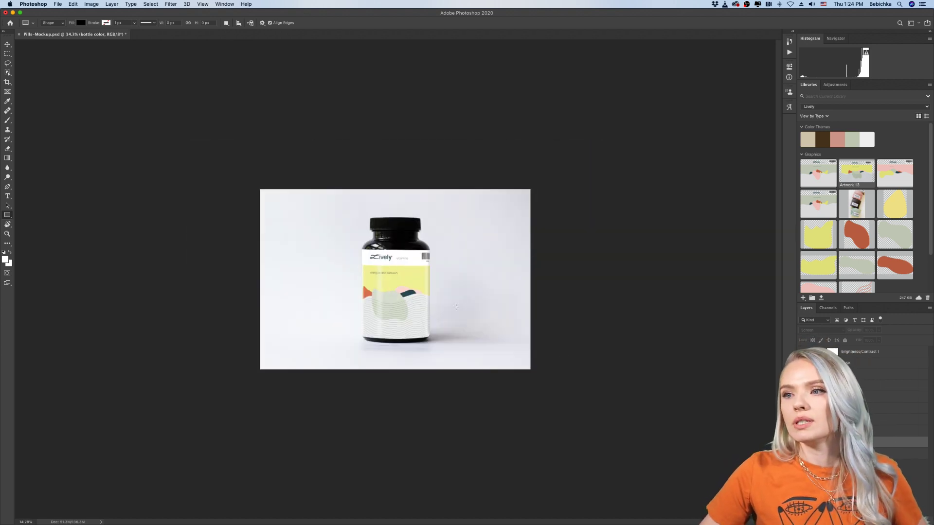
scroll(457, 305, "up", 2)
scroll(455, 305, "down", 2)
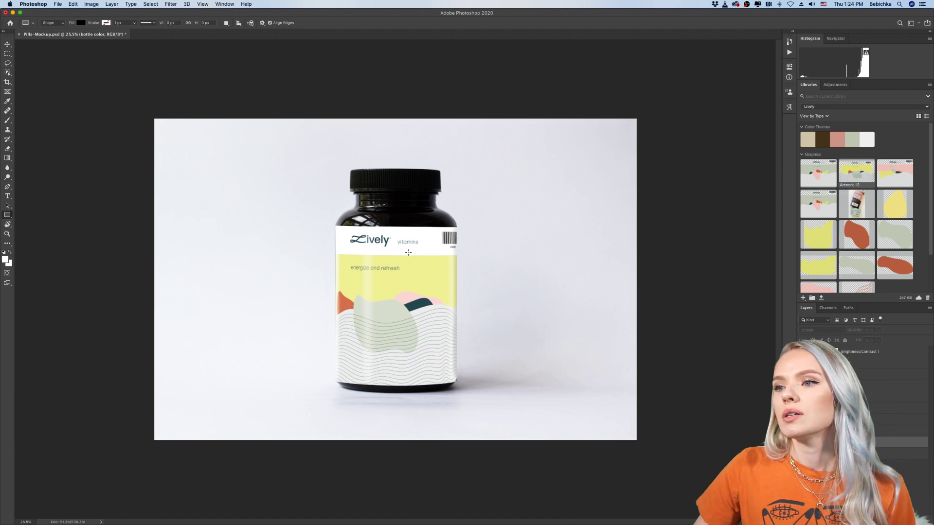
left_click(914, 467)
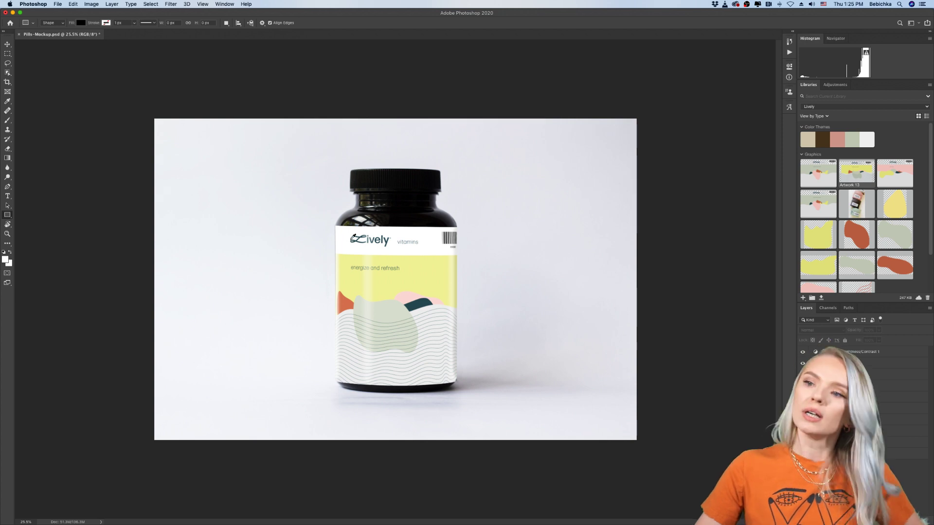
scroll(350, 238, "up", 10)
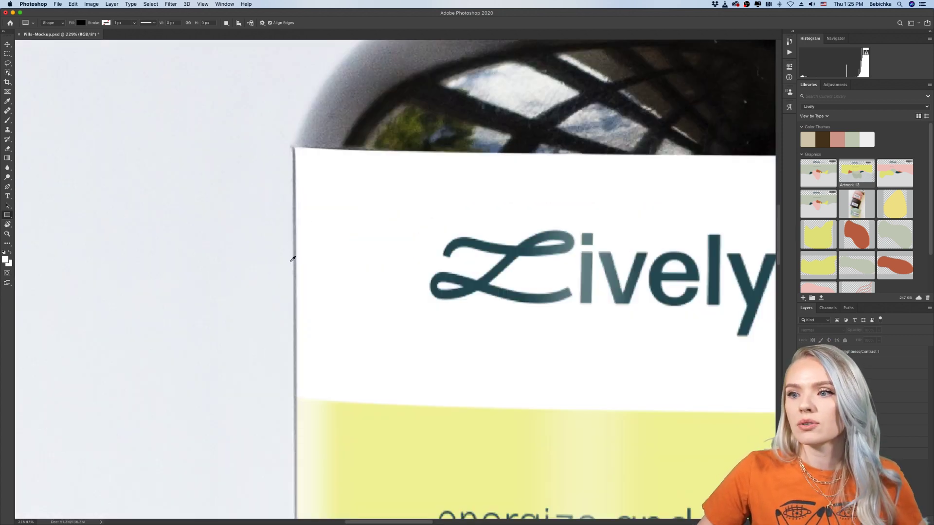
scroll(292, 259, "down", 12)
scroll(404, 282, "up", 4)
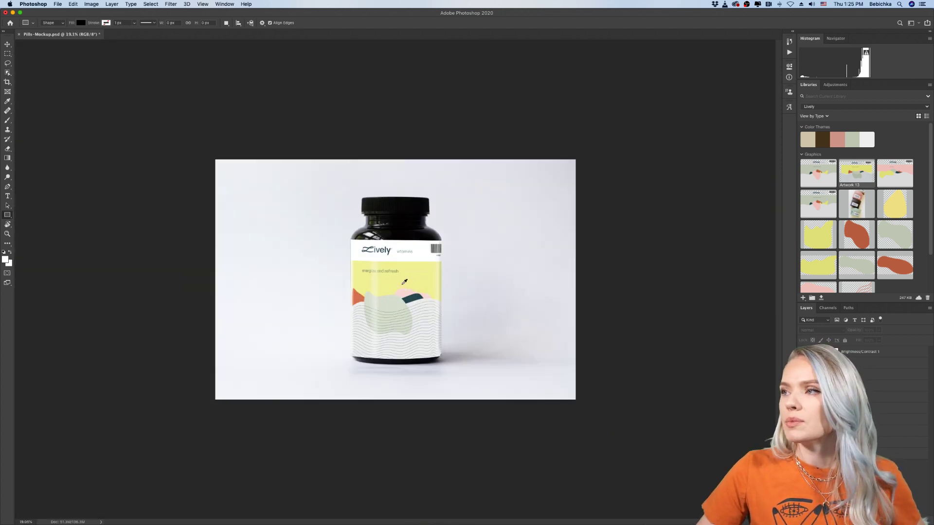
scroll(404, 282, "up", 3)
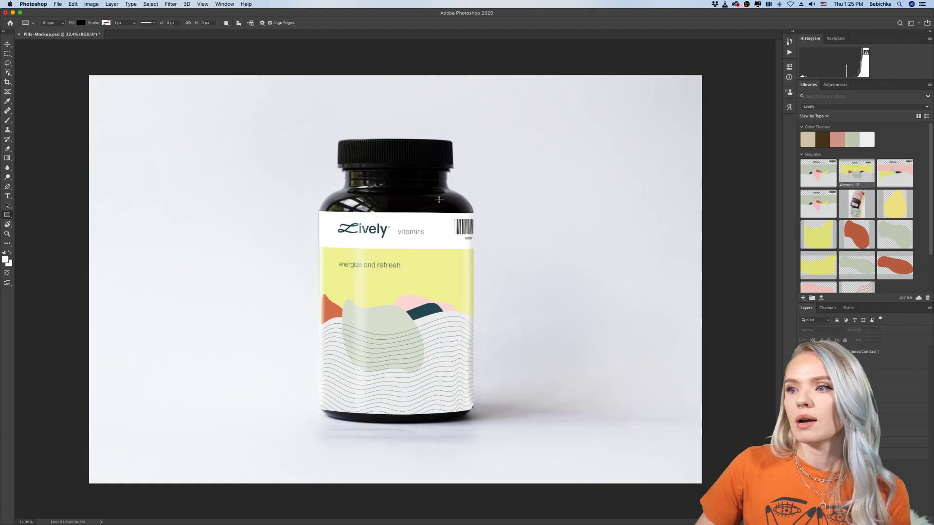
Quick-export the yellow-label mockup as Pills-Mockup.jpg to the Desktop
left_click(58, 4)
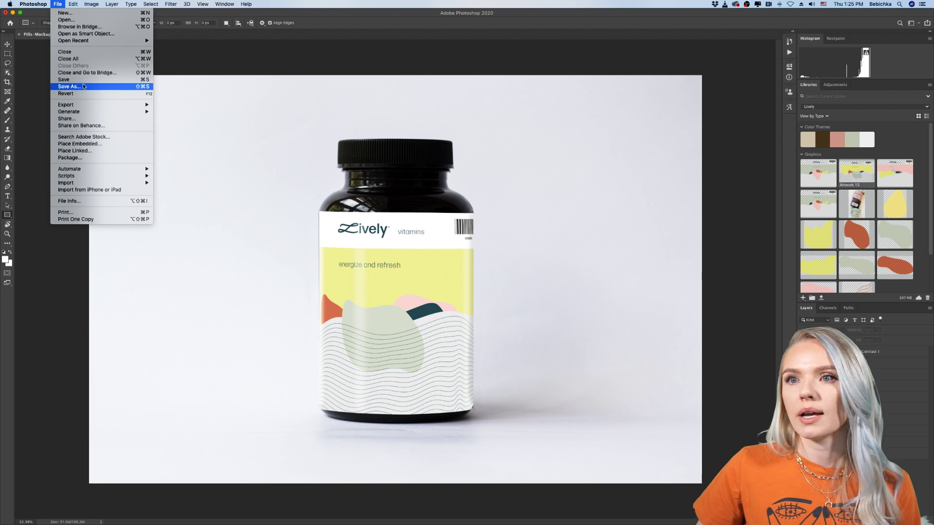
mouse_move(83, 105)
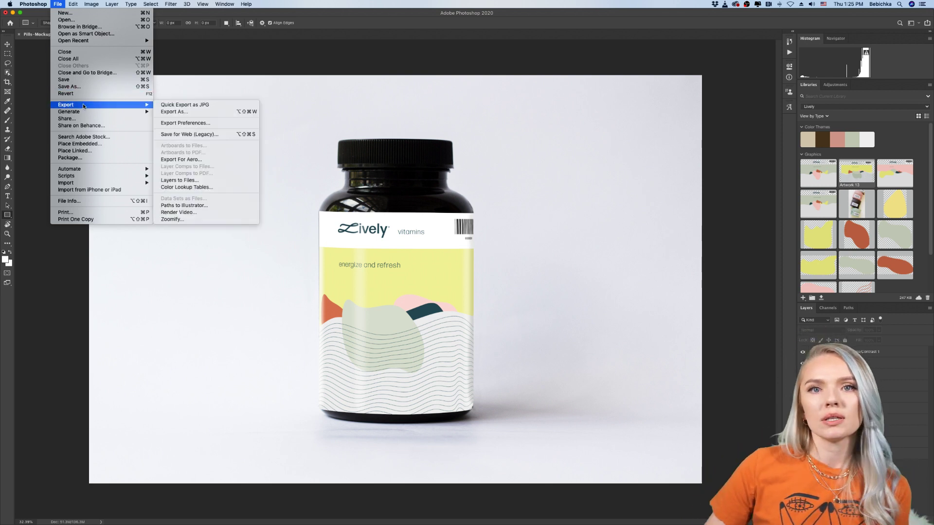
left_click(182, 105)
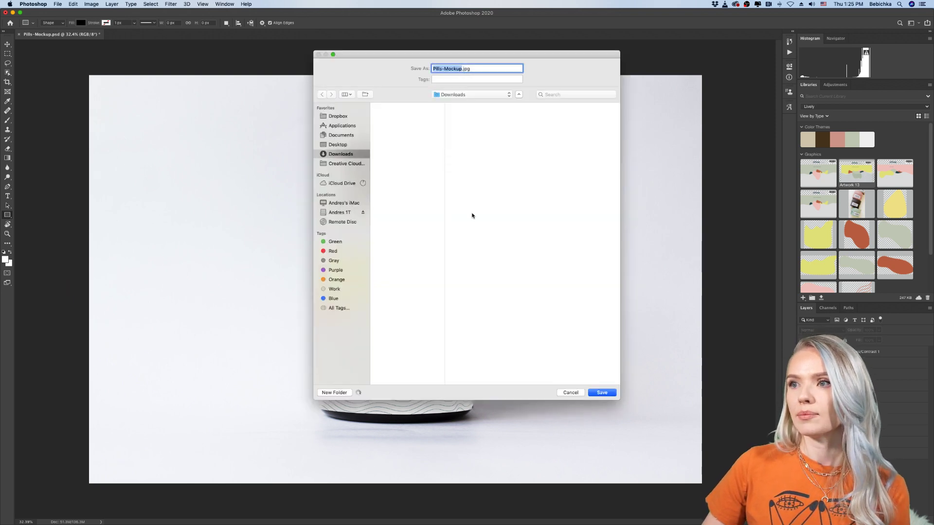
left_click(338, 145)
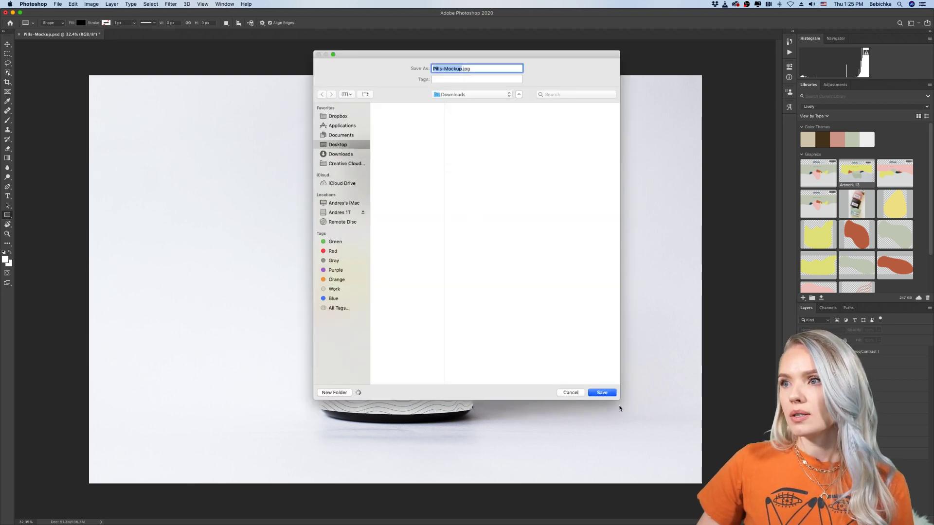
left_click(602, 393)
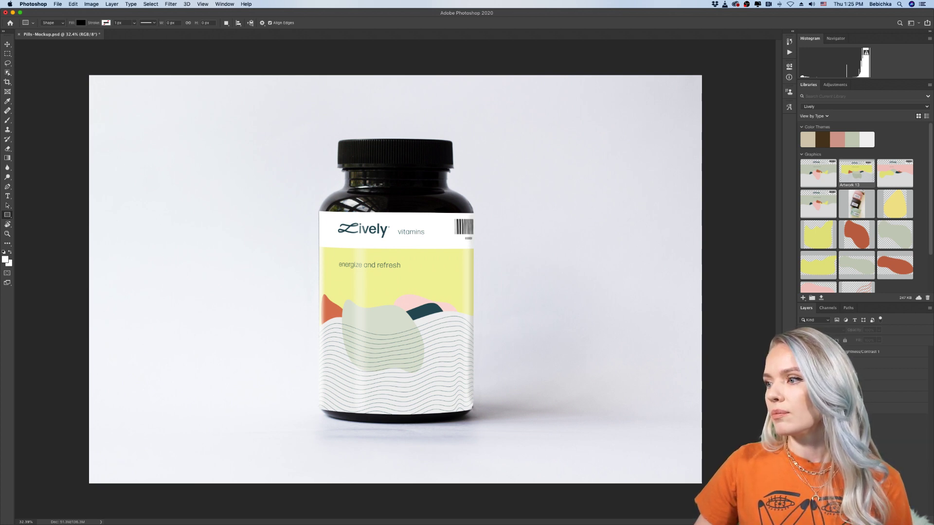
Open the label smart object for editing, hide the yellow Artwork 13 layer, and add a new empty layer beneath it
double_click(817, 374)
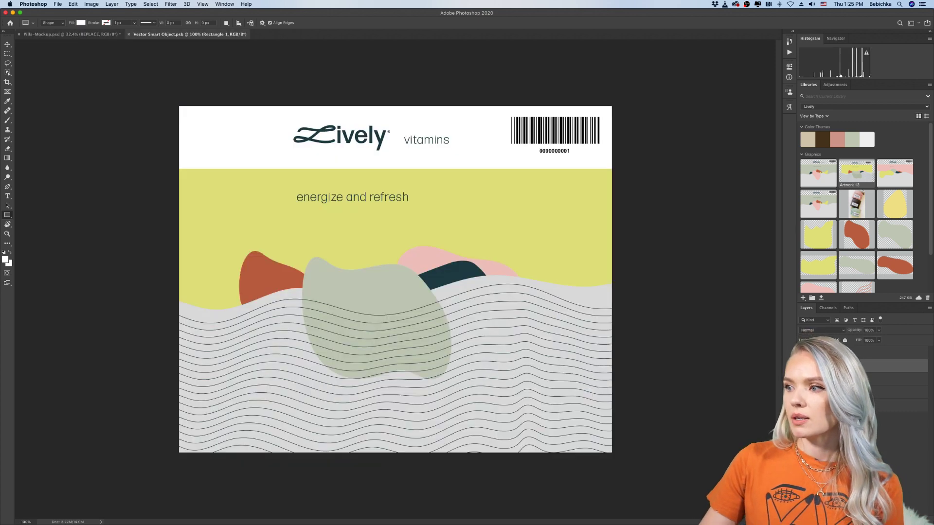
left_click(803, 352)
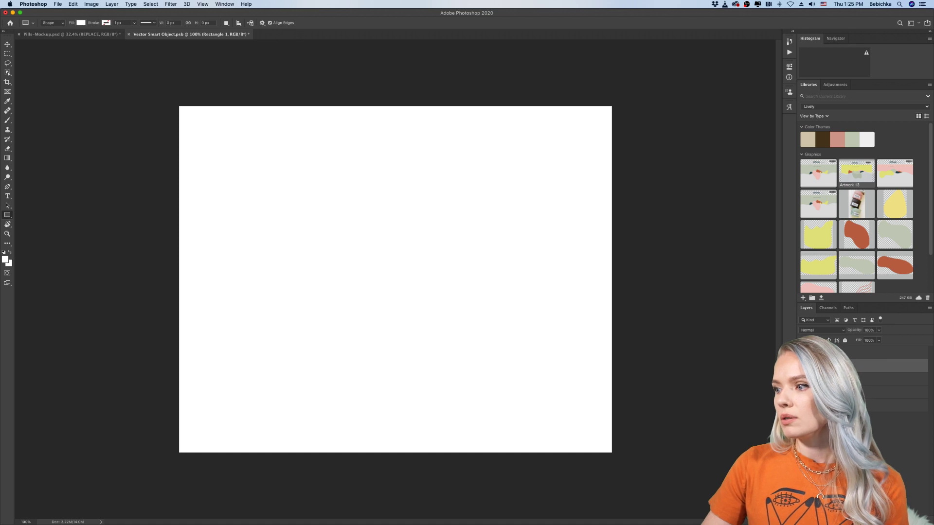
left_click(920, 483)
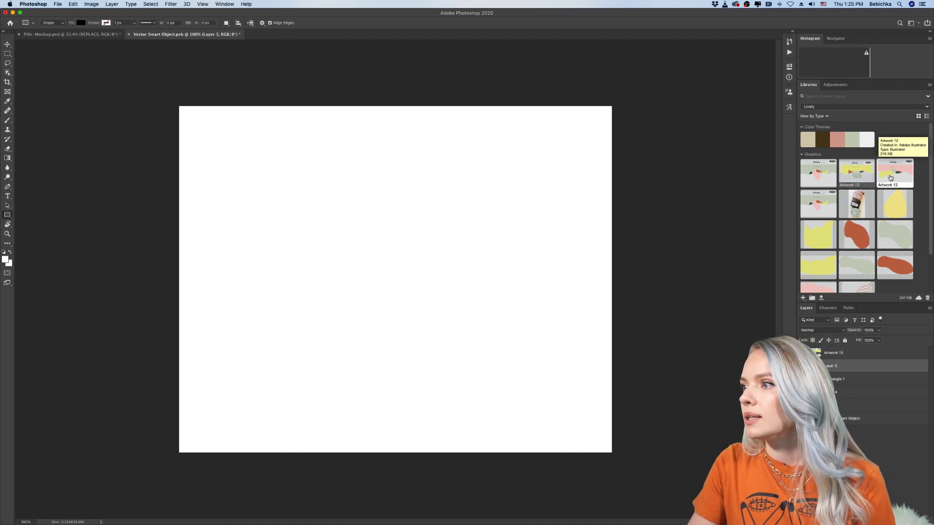
left_click_drag(890, 178, 448, 263)
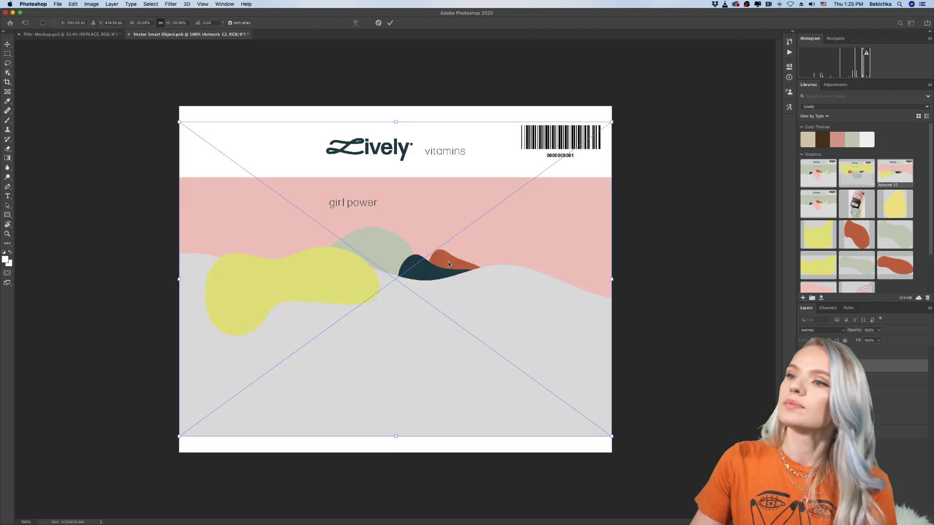
left_click(84, 35)
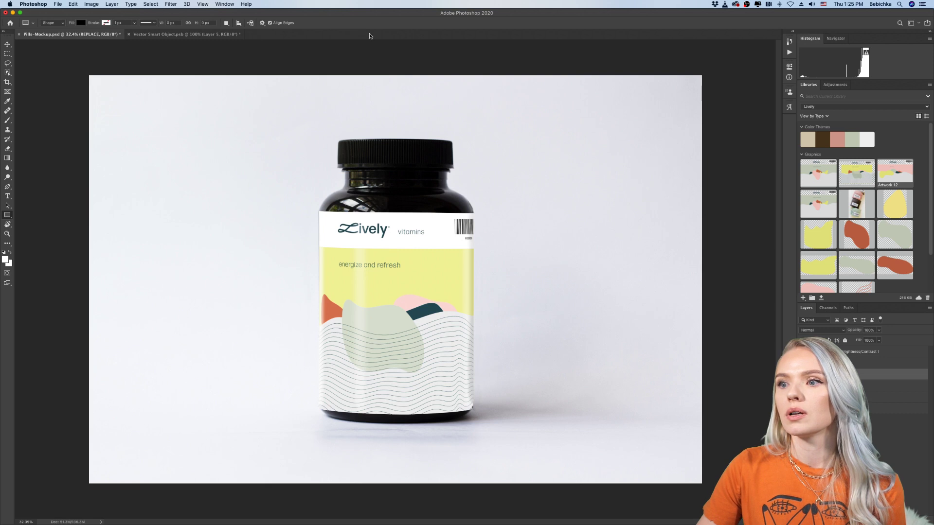
left_click(215, 36)
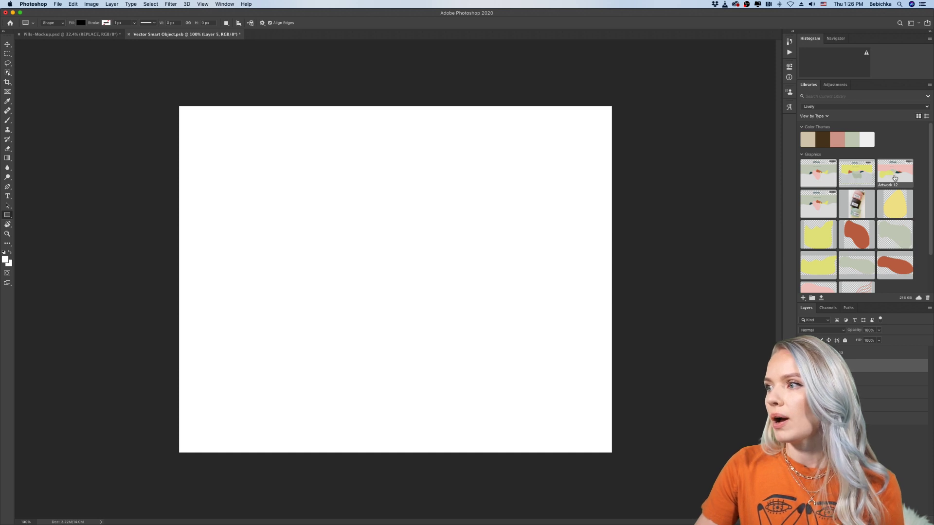
Place the pink "girl power" Artwork 12 from the Lively library, enlarge it to about 21.6% to reach the canvas's lower edge, and commit the placement
left_click_drag(895, 176, 443, 257)
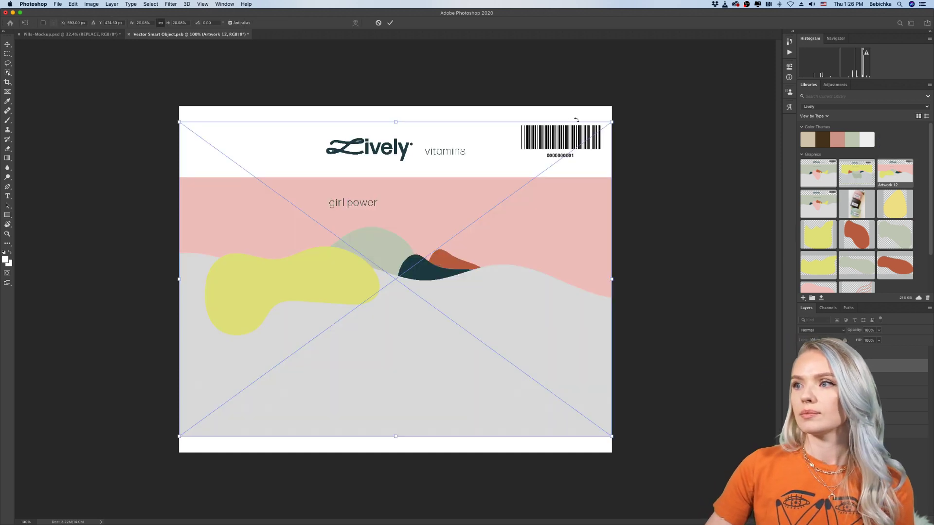
left_click_drag(610, 122, 619, 116)
left_click_drag(179, 436, 154, 455)
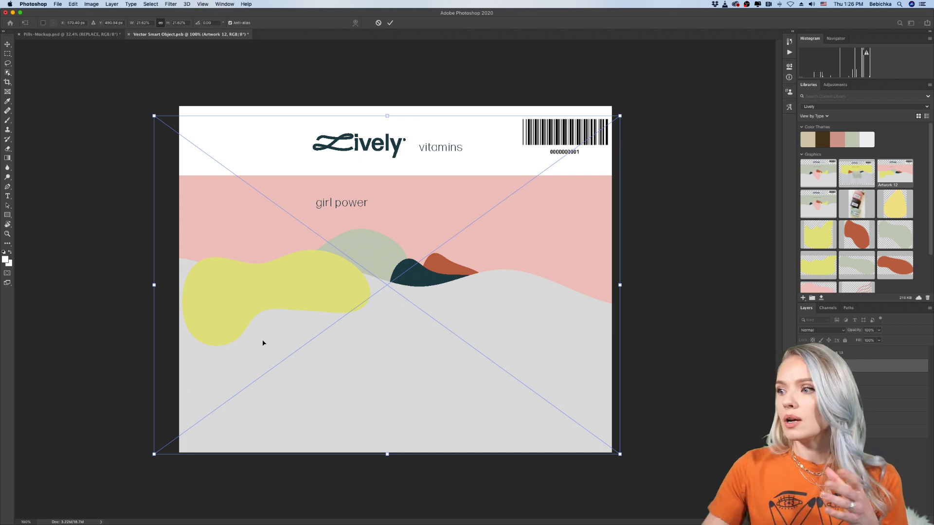
left_click(390, 22)
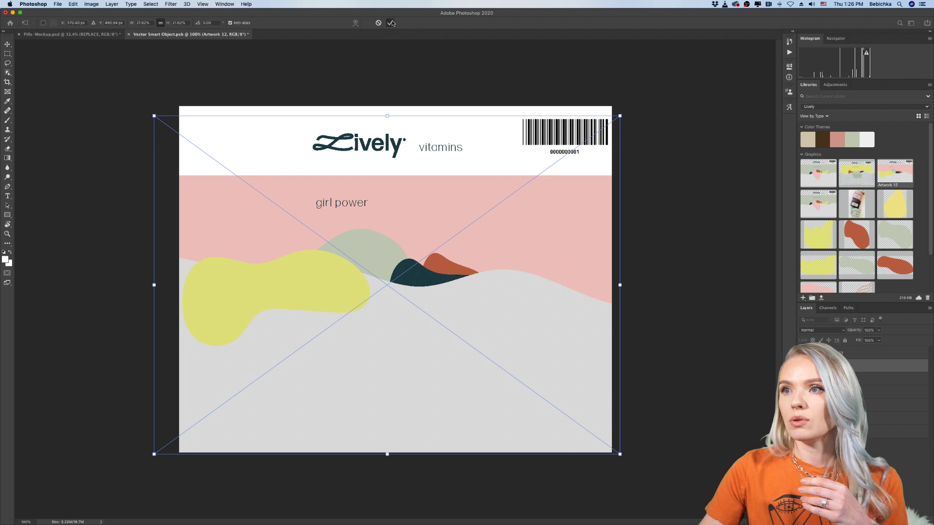
key("u")
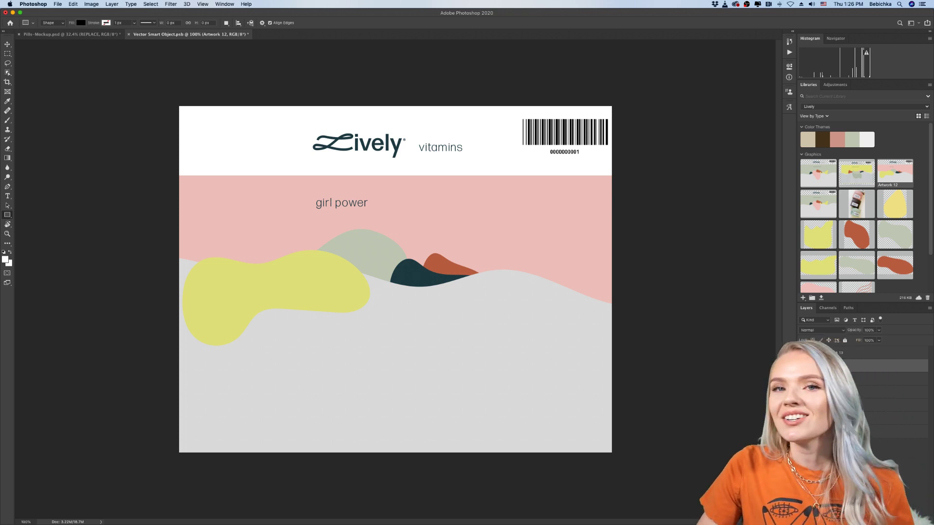
Switch to the Lively document in Illustrator and check the wavy-line pattern across the pink and green labels
left_click(909, 487)
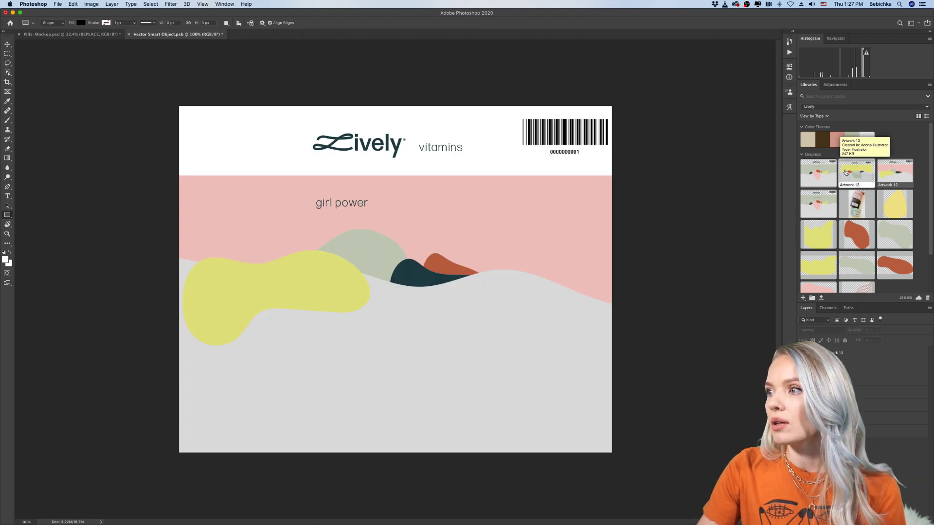
mouse_move(674, 510)
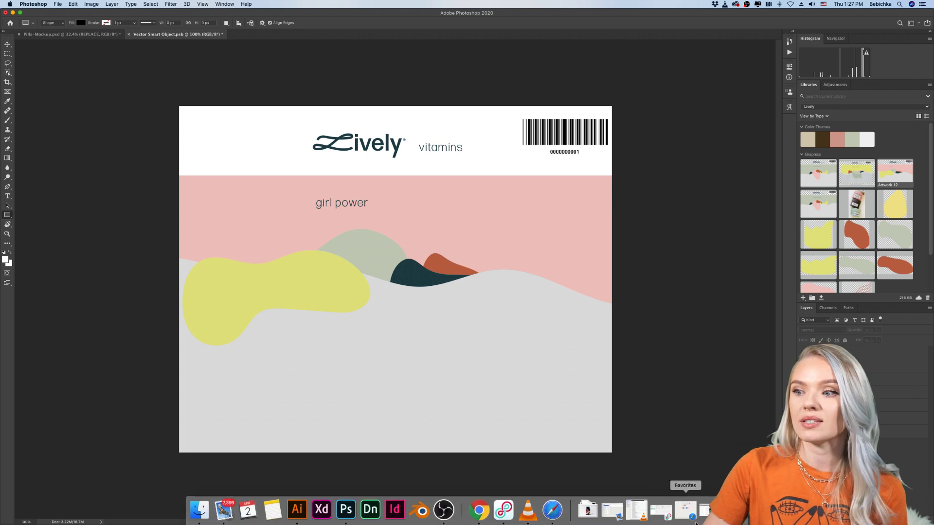
left_click(298, 509)
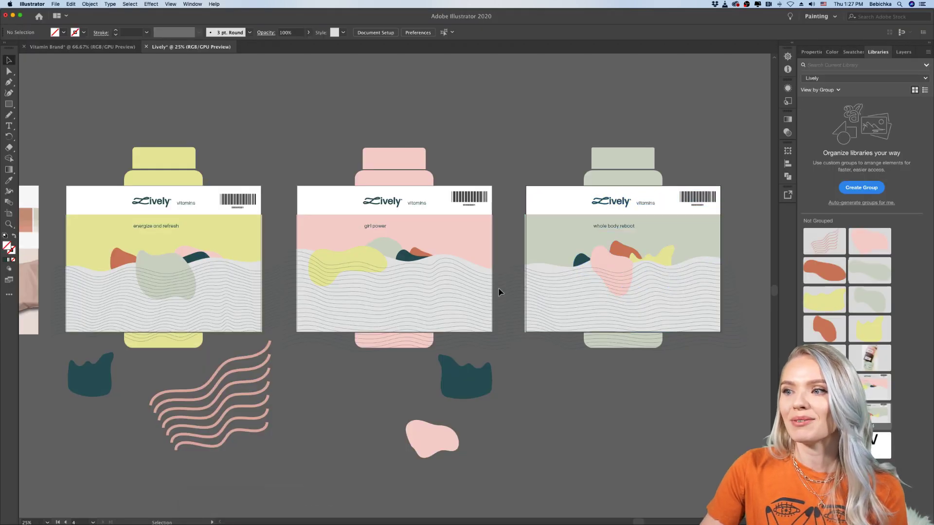
left_click(519, 273)
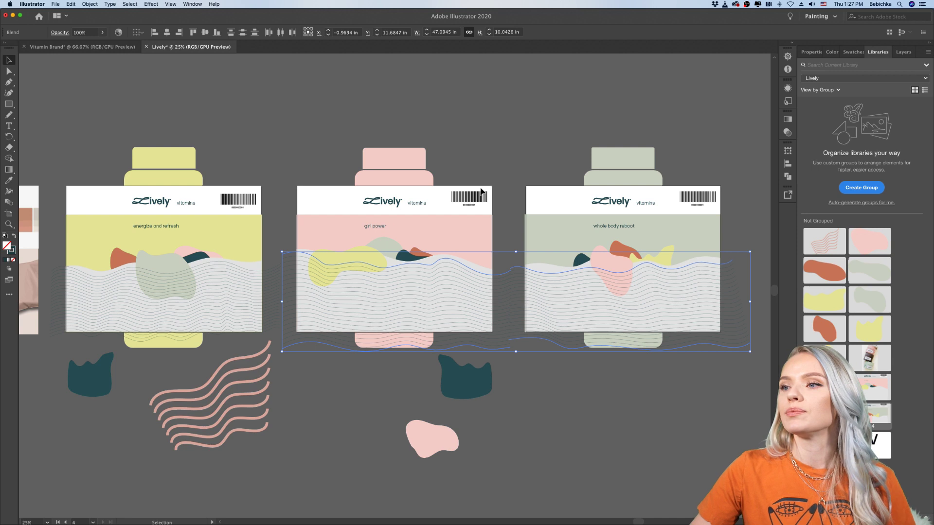
left_click(507, 183)
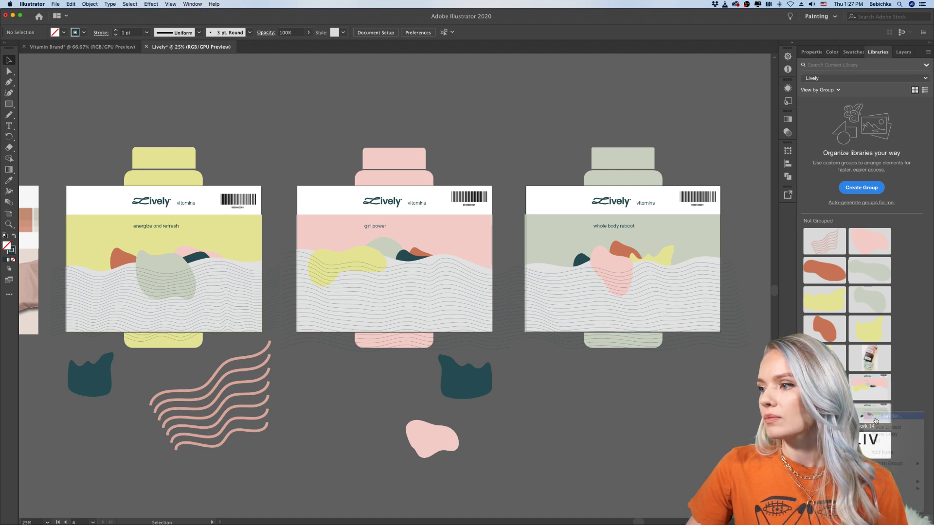
left_click(879, 417)
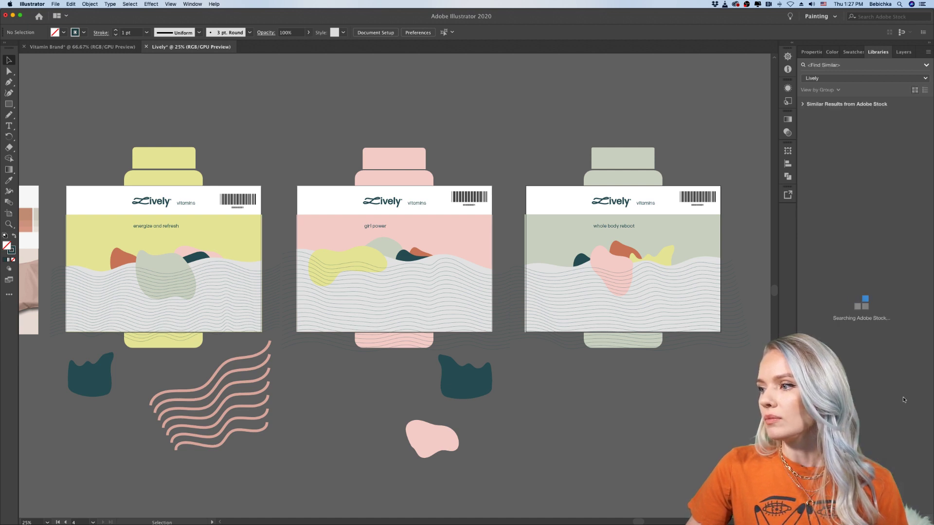
left_click(852, 78)
left_click(829, 92)
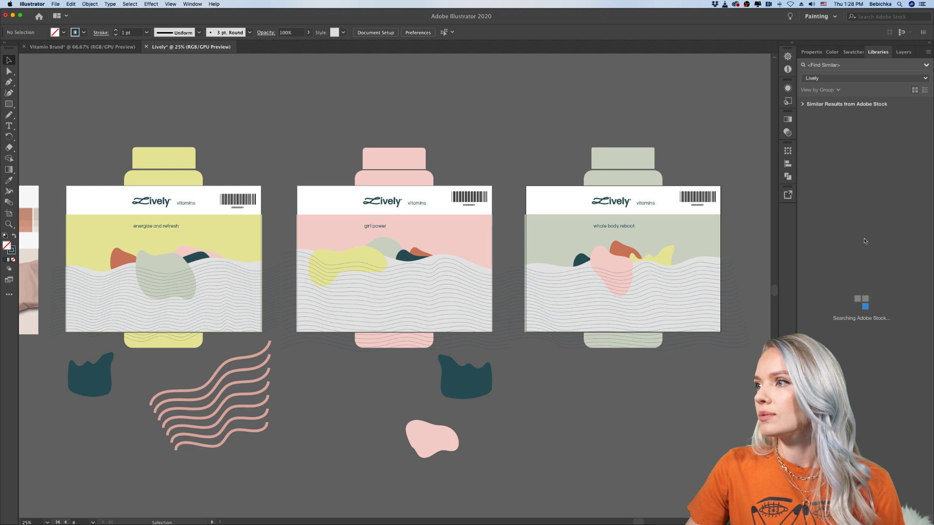
left_click(804, 104)
left_click(847, 83)
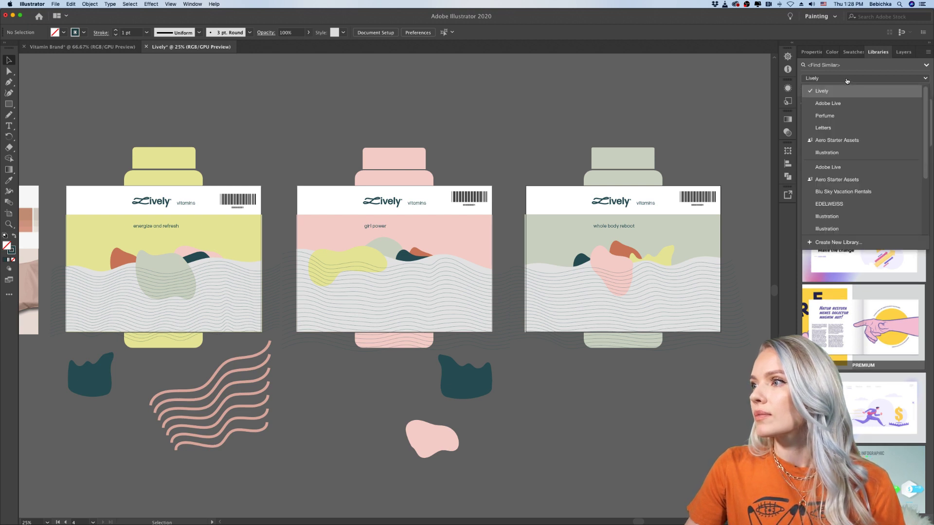
left_click(846, 84)
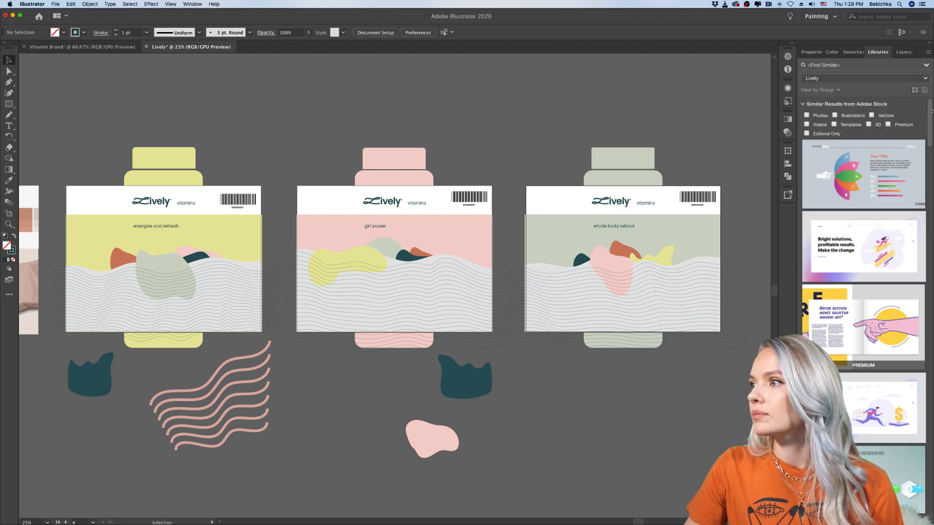
scroll(865, 195, "down", 10)
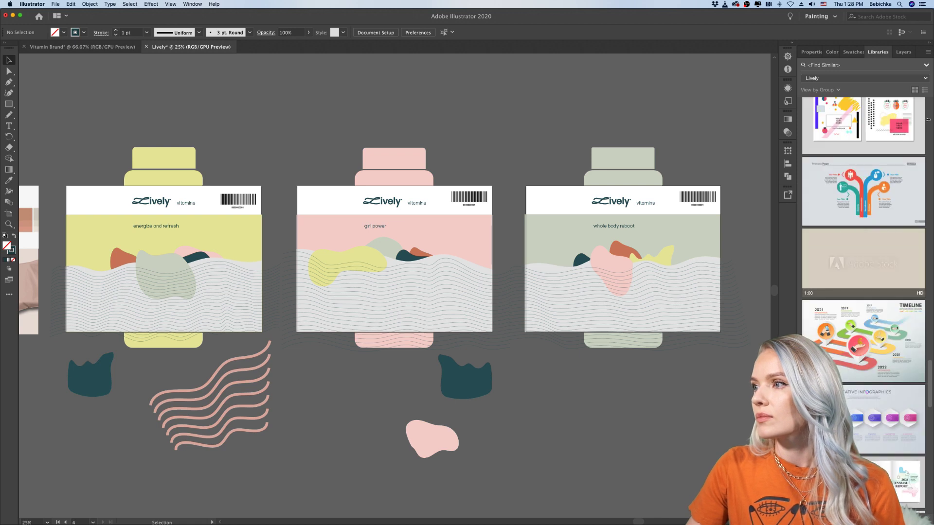
scroll(929, 161, "up", 10)
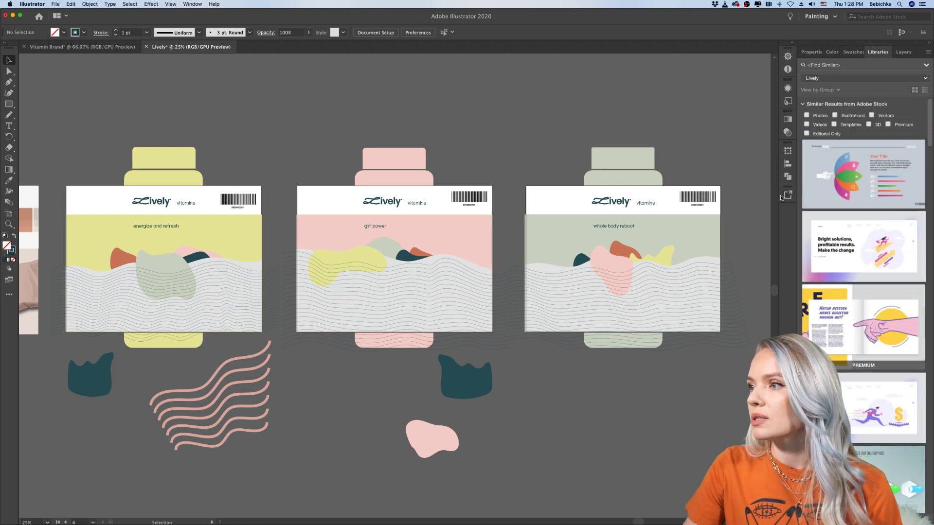
left_click(925, 65)
left_click(910, 89)
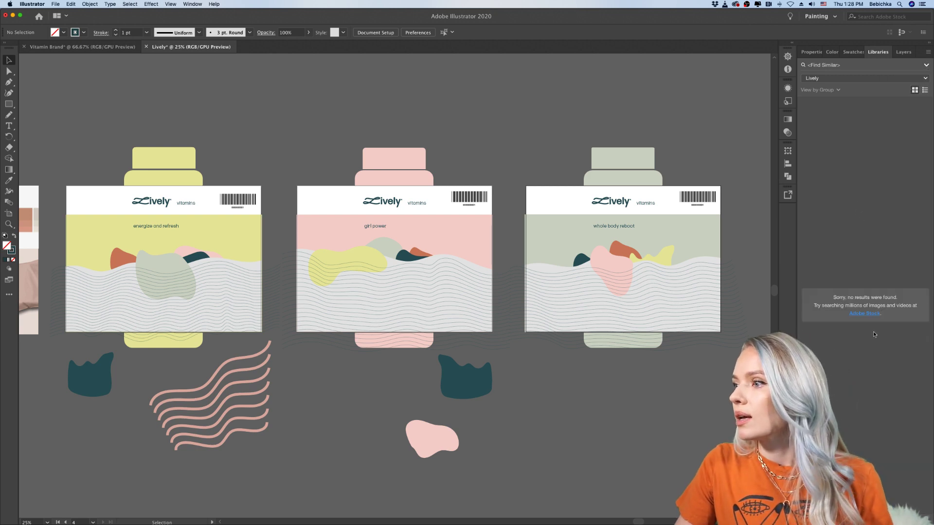
left_click(925, 66)
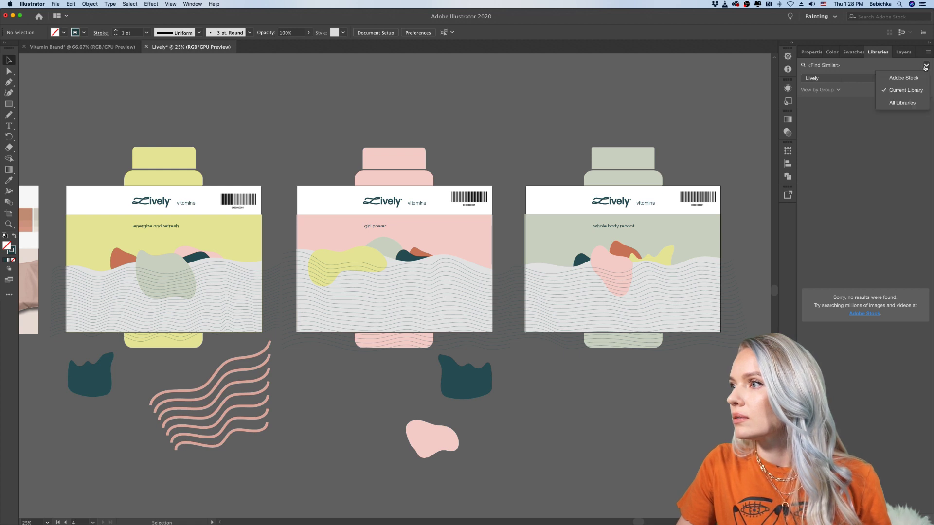
left_click(907, 102)
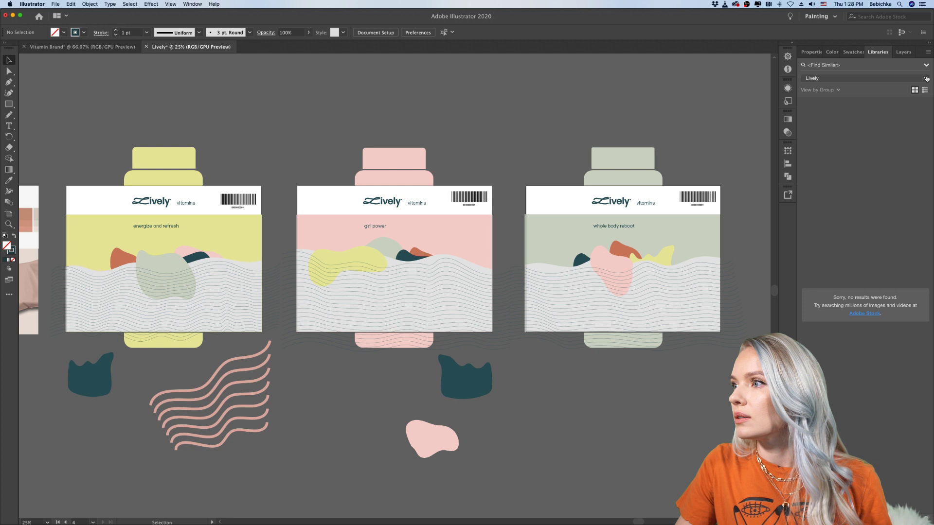
left_click(826, 66)
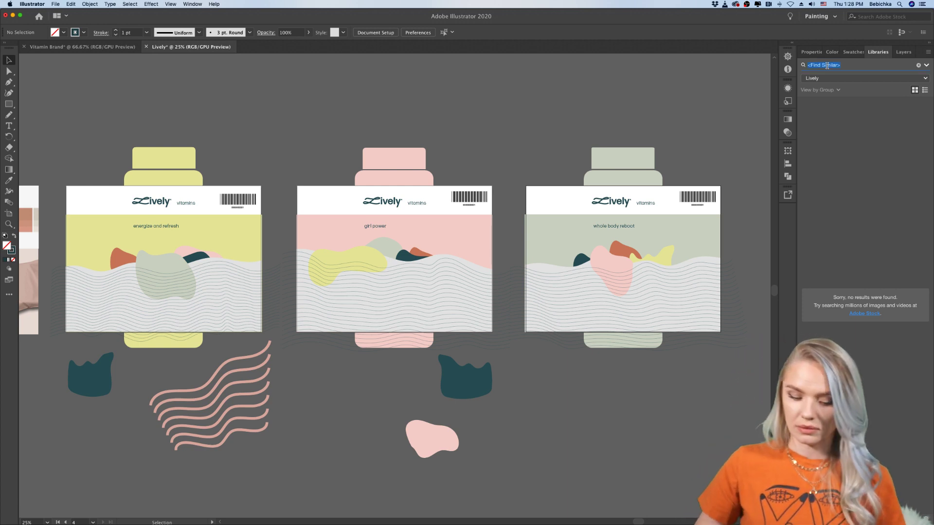
key("BackSpace")
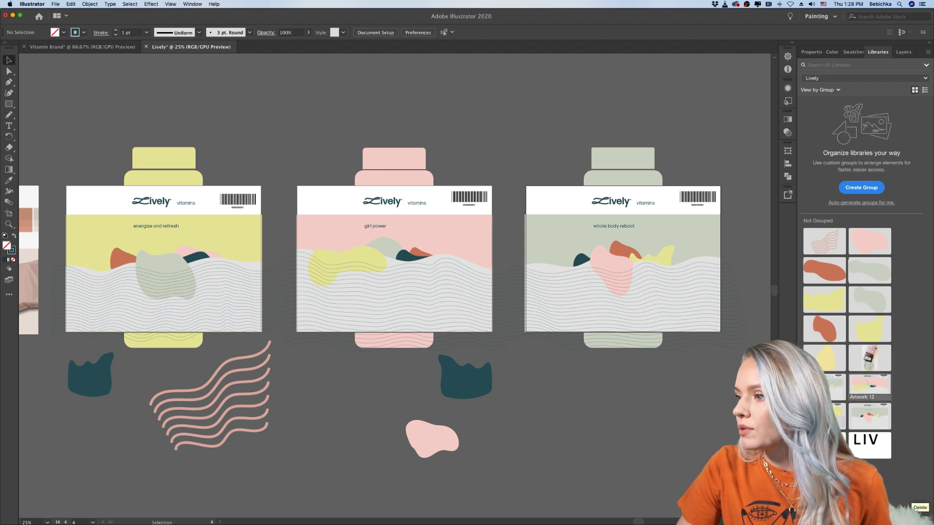
Replace the old label graphics in the Lively library, including Artwork 12 and Artwork 13, with the green and pink wavy-line label artworks
key("BackSpace")
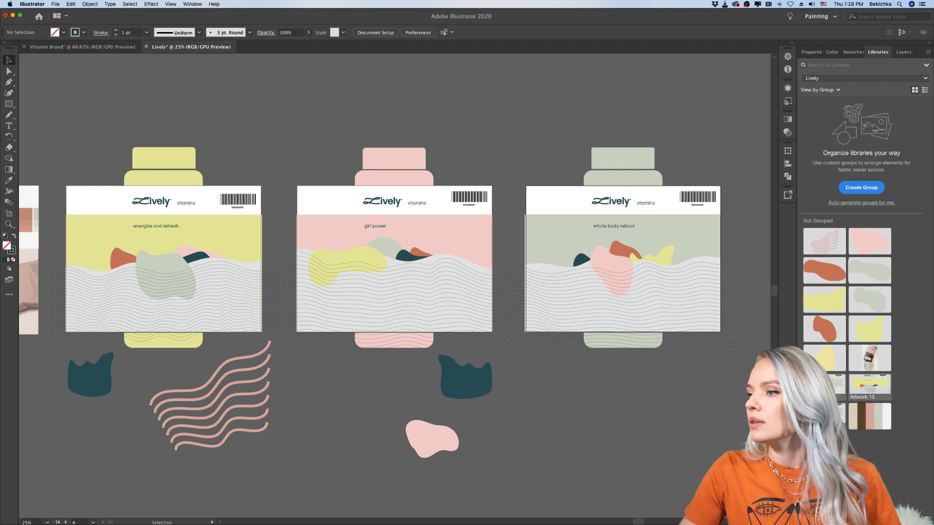
key("Delete")
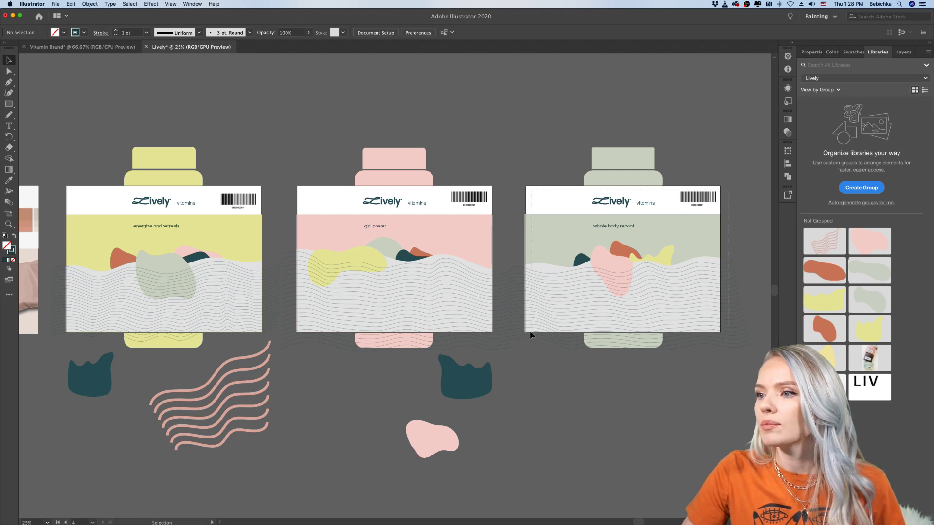
left_click_drag(526, 327, 559, 258)
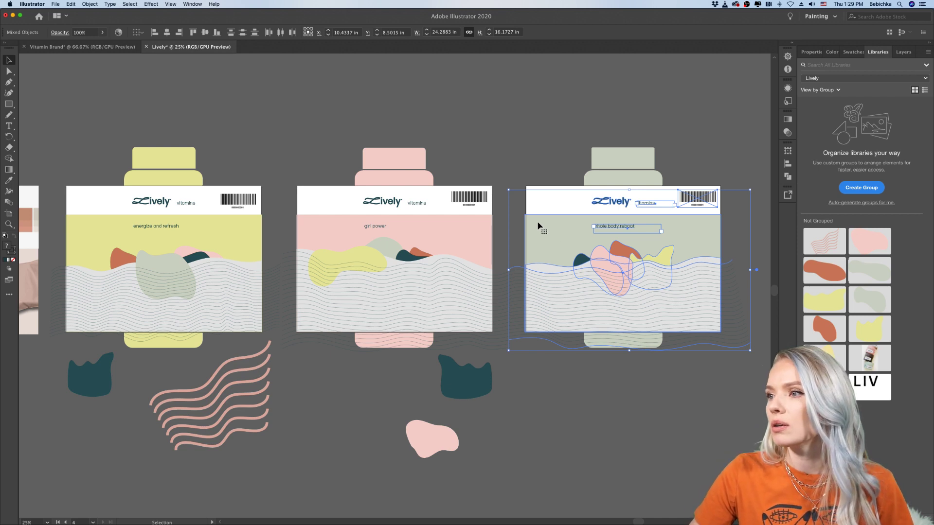
left_click_drag(537, 221, 827, 430)
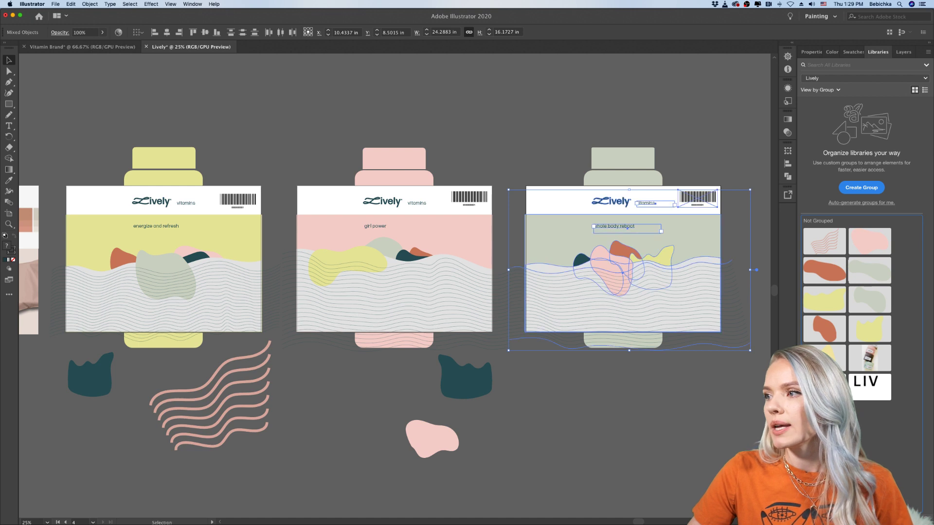
left_click(497, 195)
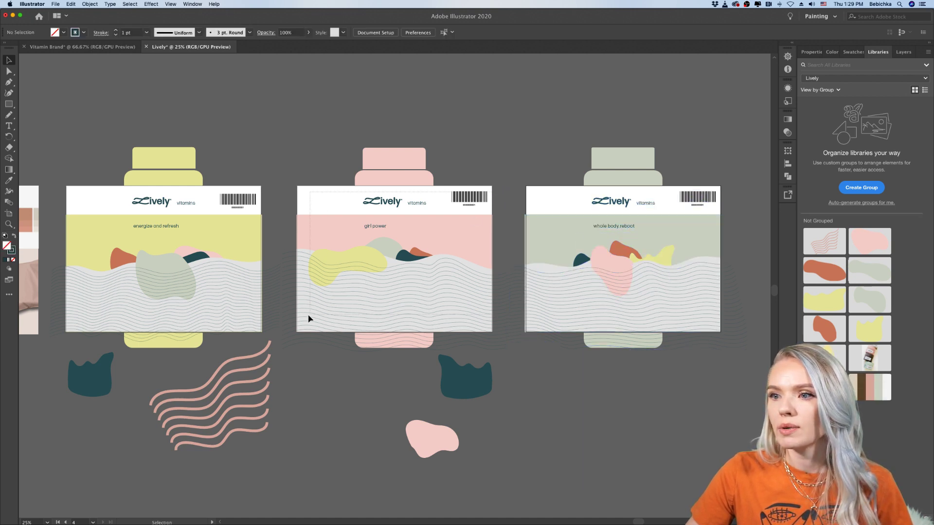
left_click(328, 276)
left_click_drag(328, 233, 821, 384)
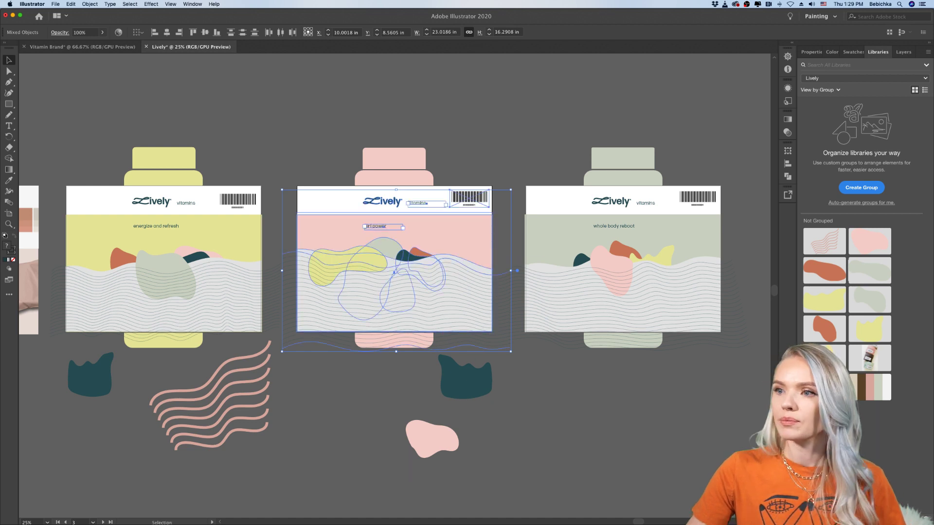
Switch back to Photoshop and delete the Artwork 13 and Artwork 12 layers from the label smart object
left_click(346, 509)
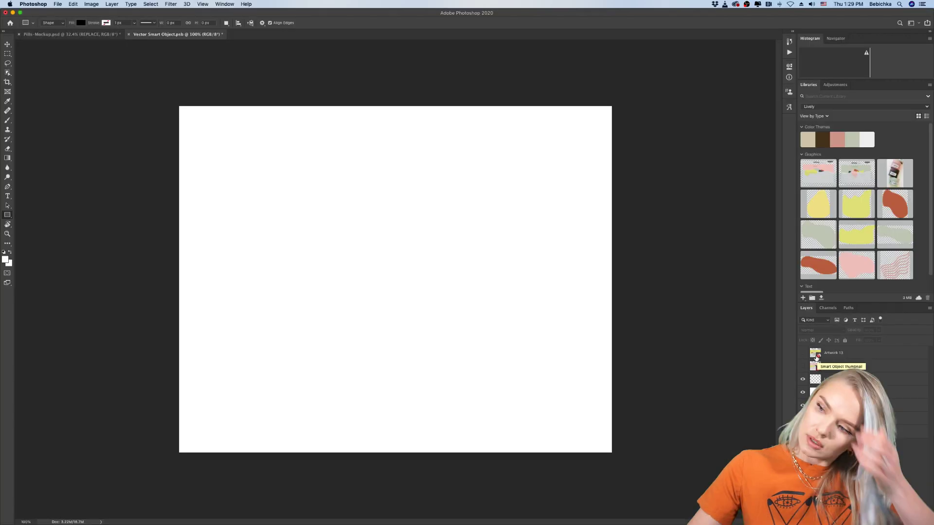
left_click(835, 356)
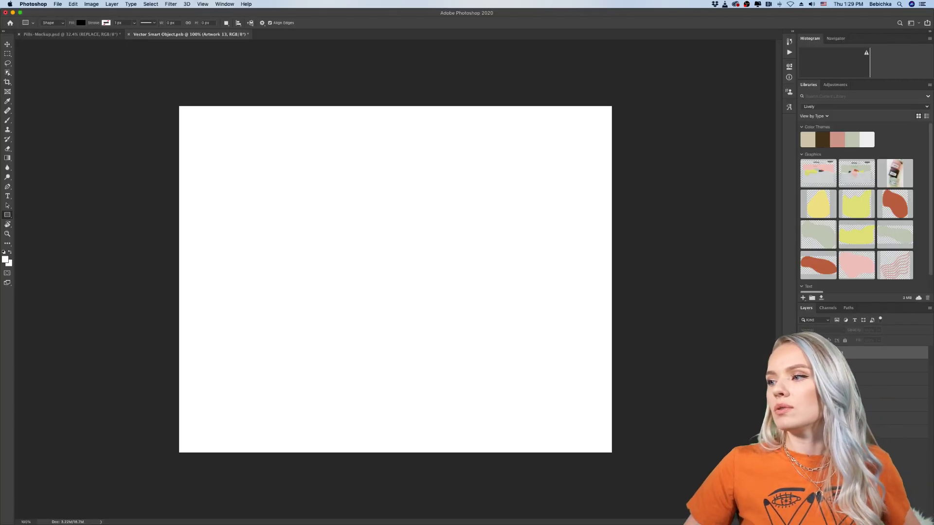
left_click(836, 366, "shift")
left_click_drag(836, 366, 924, 515)
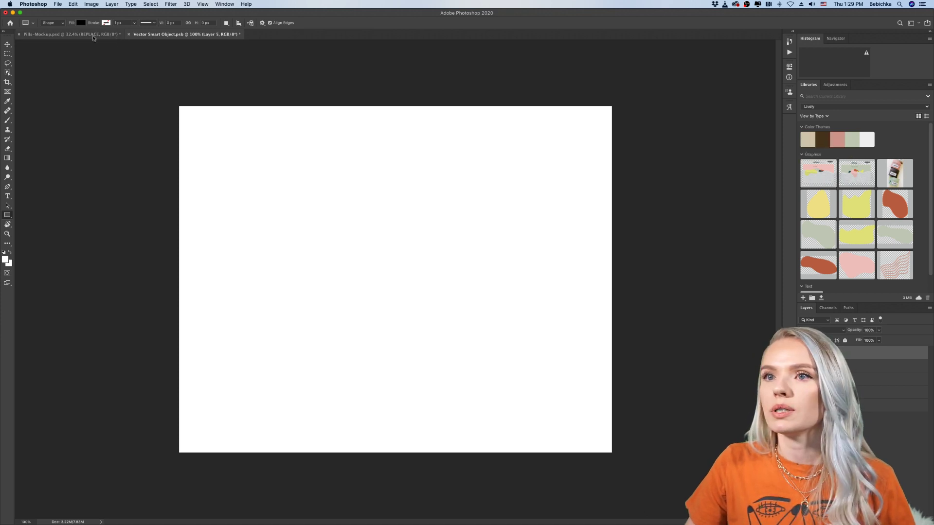
Place the pink wavy-line "girl power" artwork from the Lively library, scale it to about 22.1% to cover the canvas, and commit it
left_click(68, 34)
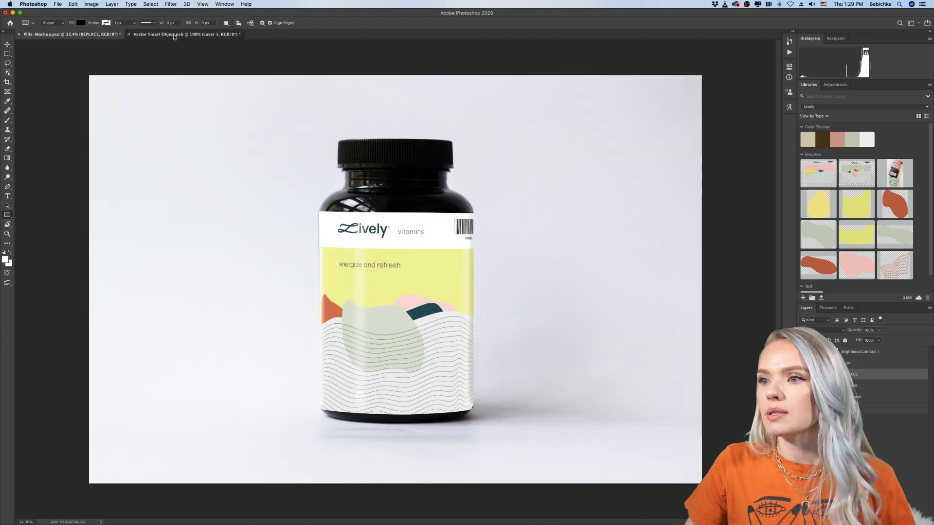
left_click(174, 35)
left_click_drag(820, 175, 432, 268)
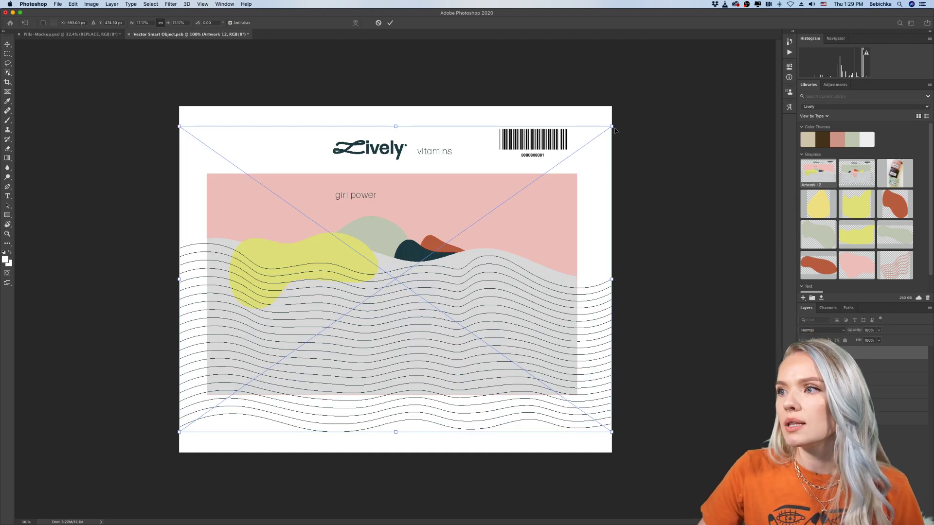
left_click_drag(614, 128, 636, 121)
left_click_drag(180, 431, 67, 490)
left_click_drag(350, 352, 388, 350)
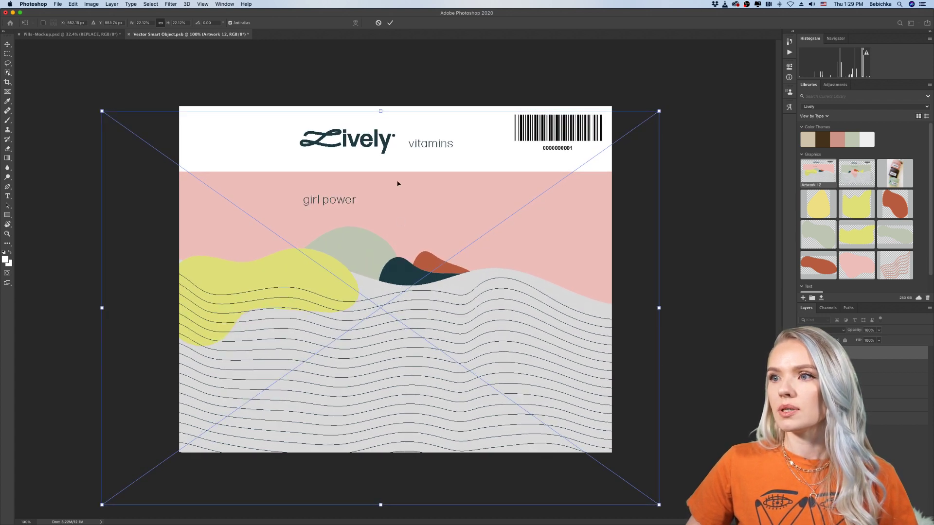
left_click(391, 23)
Close the label smart object and save its changes to update the bottle mockup
key("u")
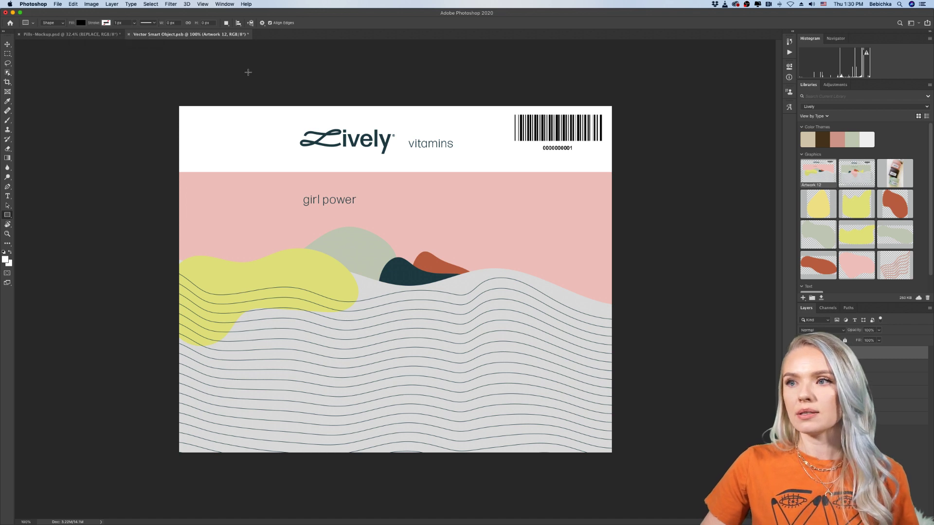
left_click(129, 36)
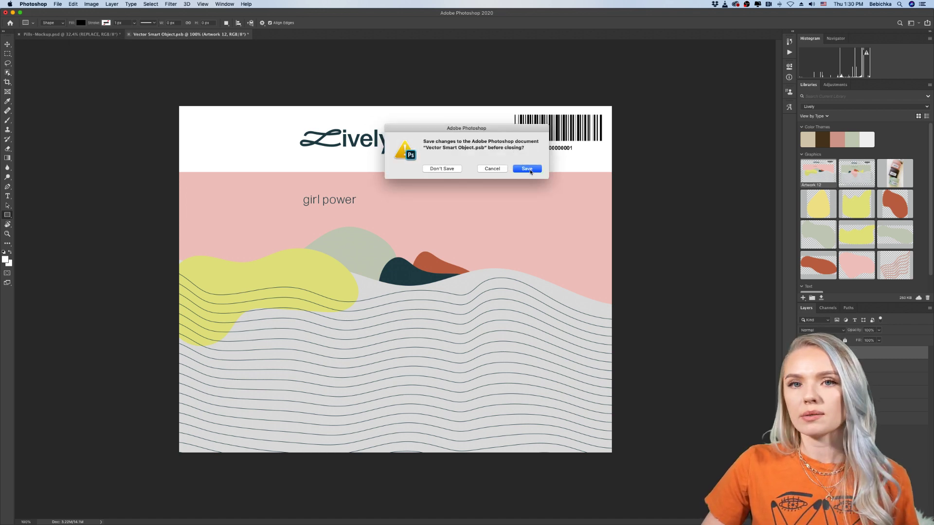
left_click(535, 171)
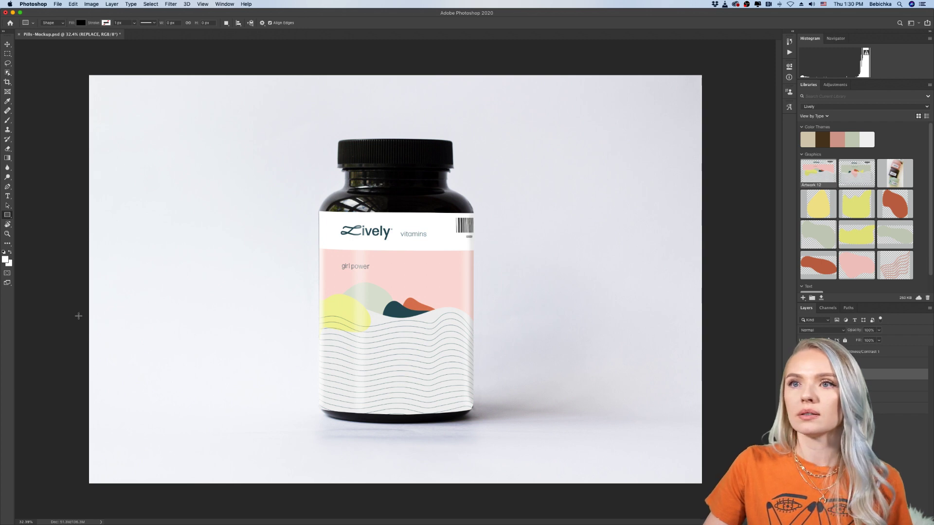
Export the pink label bottle mockup to the Desktop as a JPG named Pills-Mockup_girl-power.jpg
left_click(57, 5)
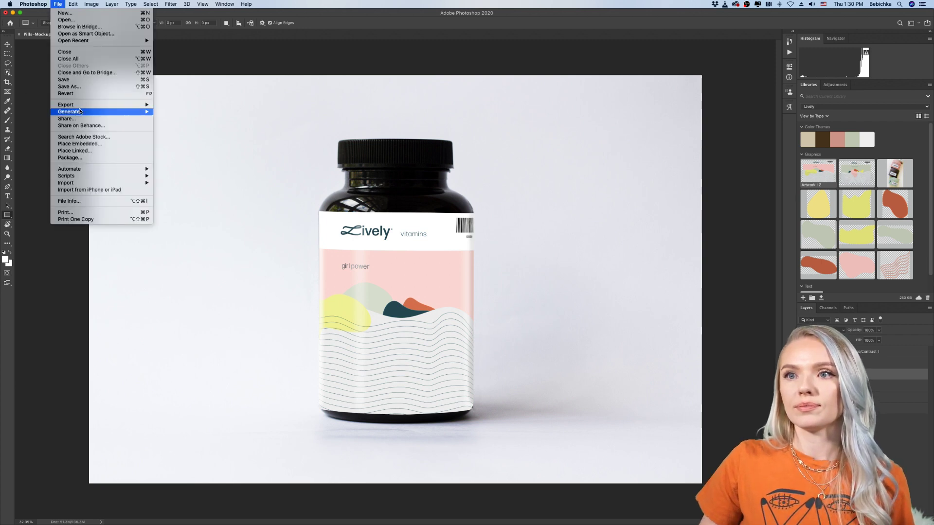
left_click(33, 299)
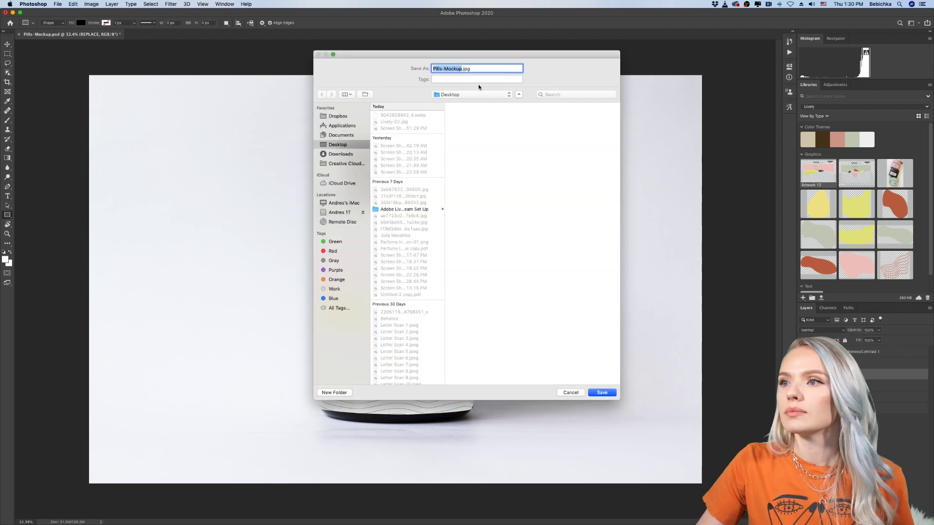
left_click(462, 67)
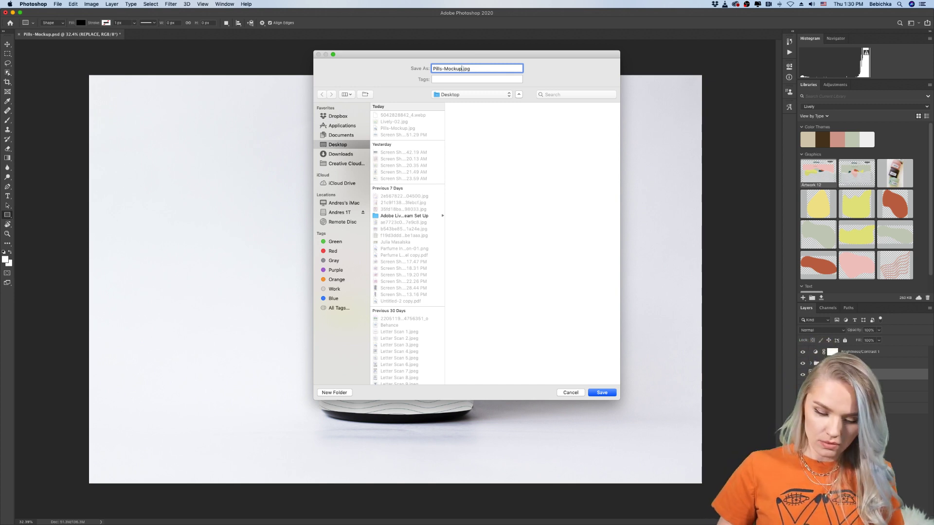
type("_girl")
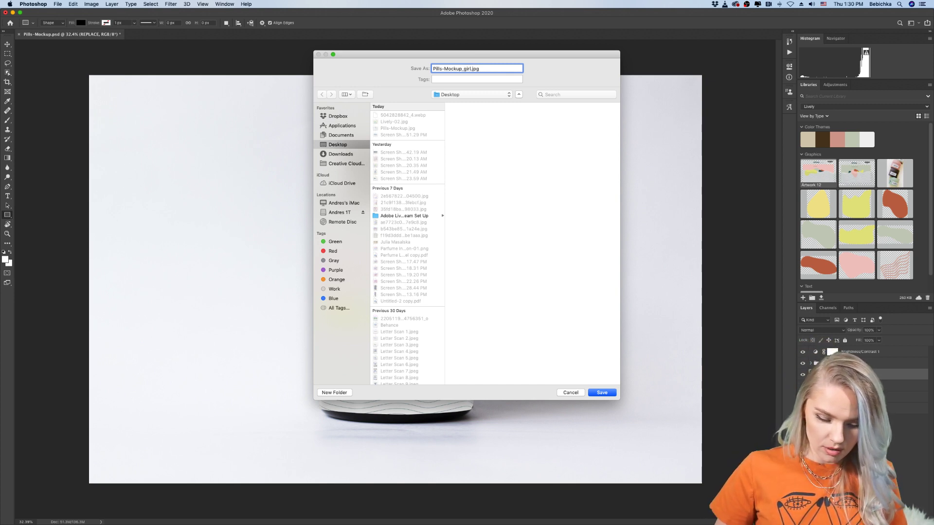
type("-power")
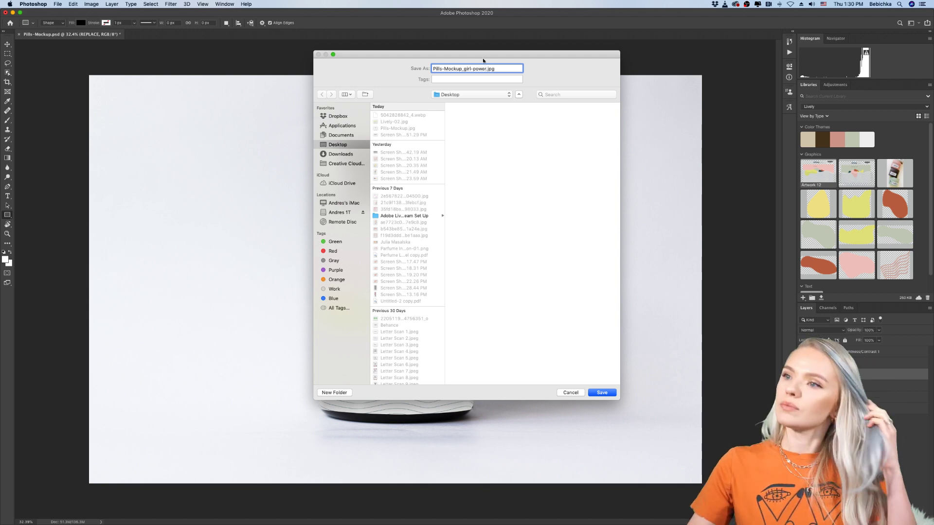
left_click(602, 393)
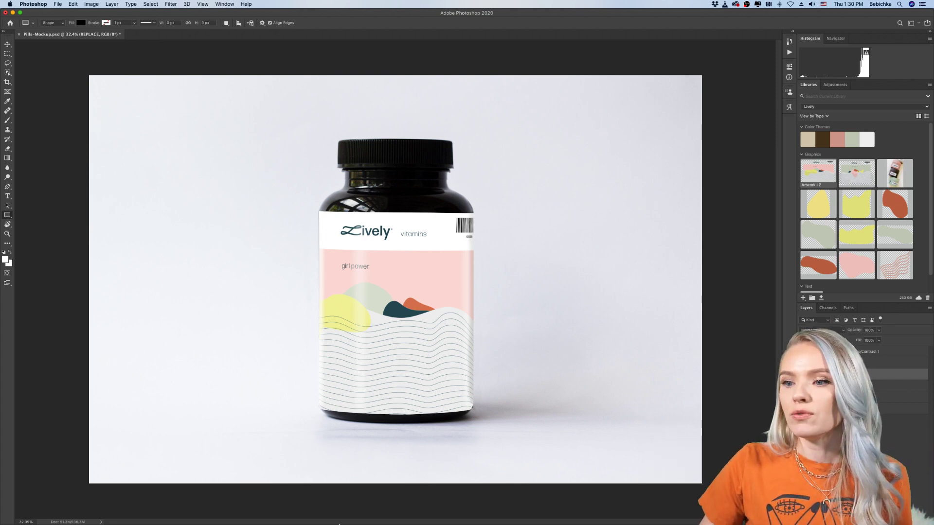
Switch to Chrome, open the Adobe Illustrator server's #challenge channel in Discord and reload the page
mouse_move(343, 516)
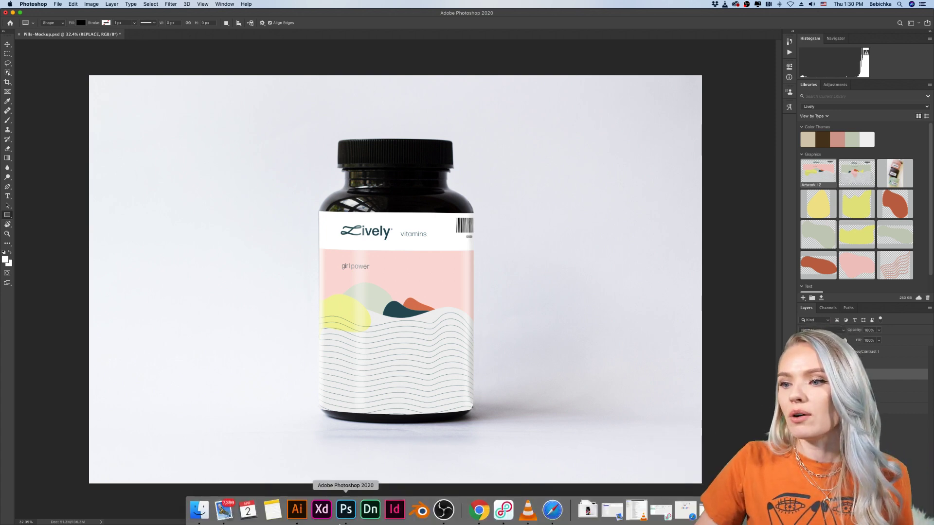
left_click(474, 514)
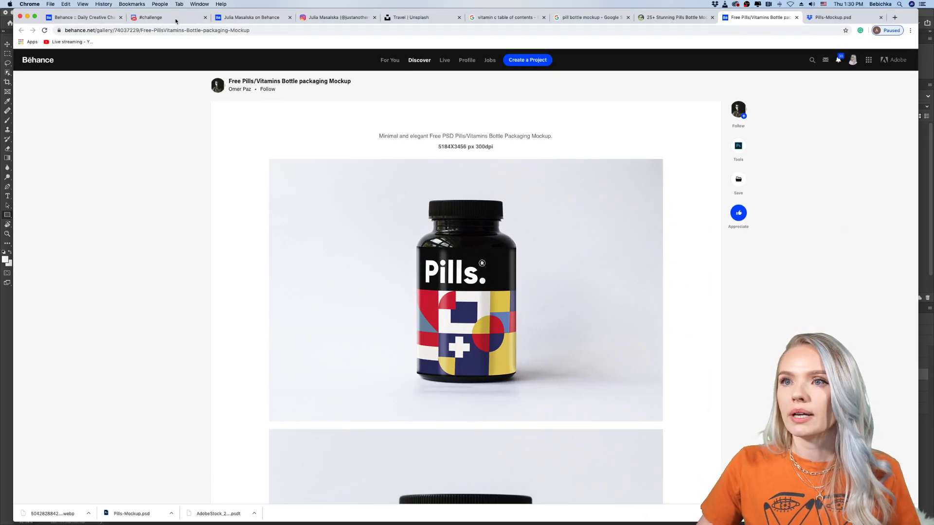
left_click(176, 21)
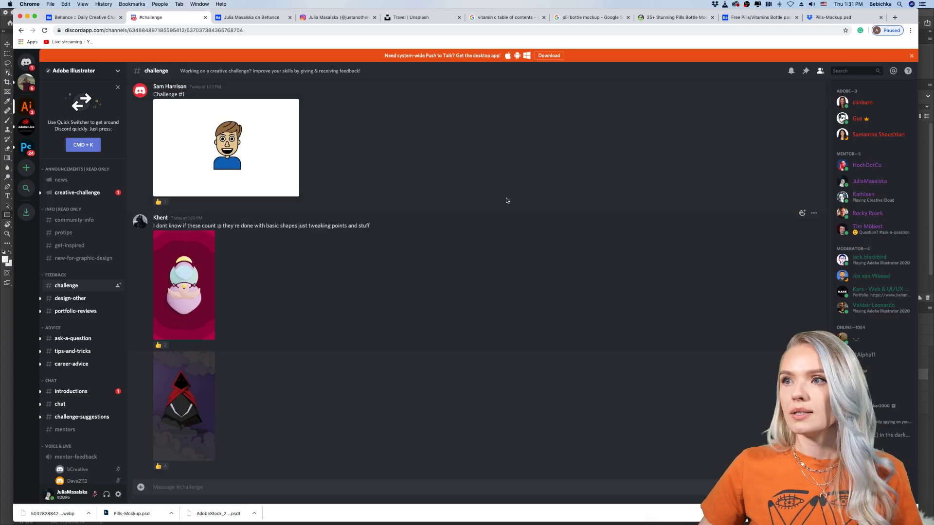
left_click(475, 31)
key("Return")
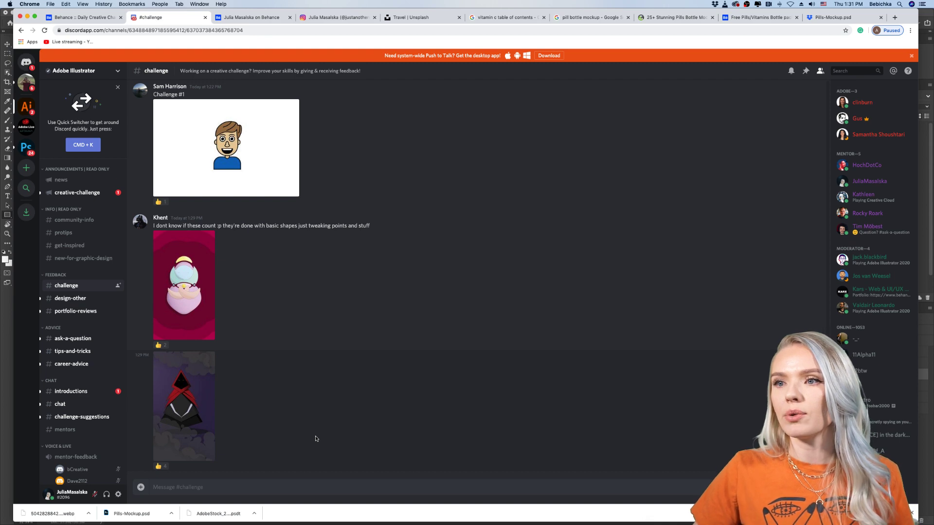
Look back through the day's artwork submissions in the #challenge channel to find the earliest ones
scroll(315, 439, "up", 10)
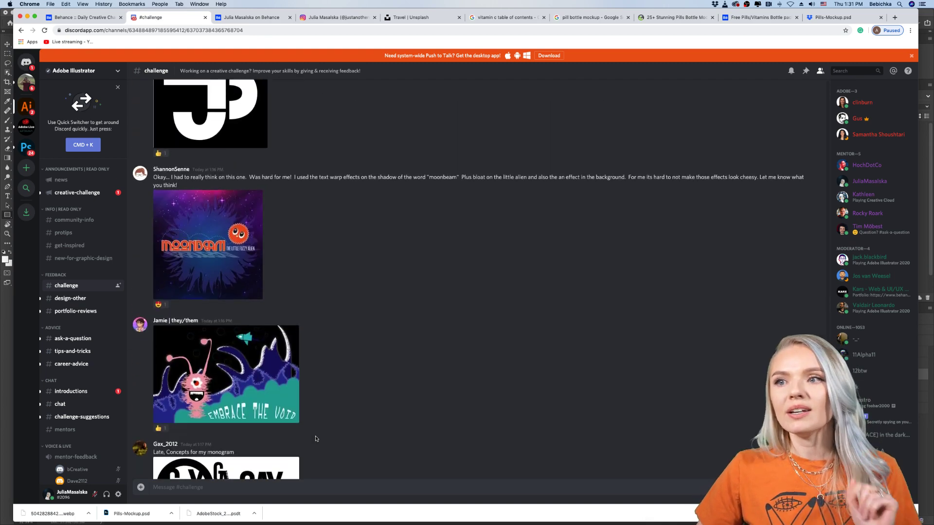
scroll(315, 438, "up", 15)
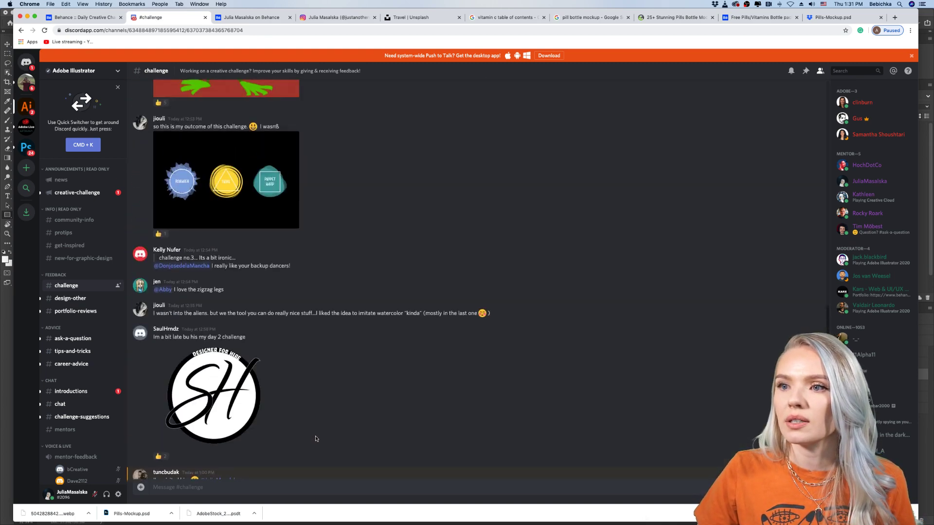
scroll(315, 438, "up", 15)
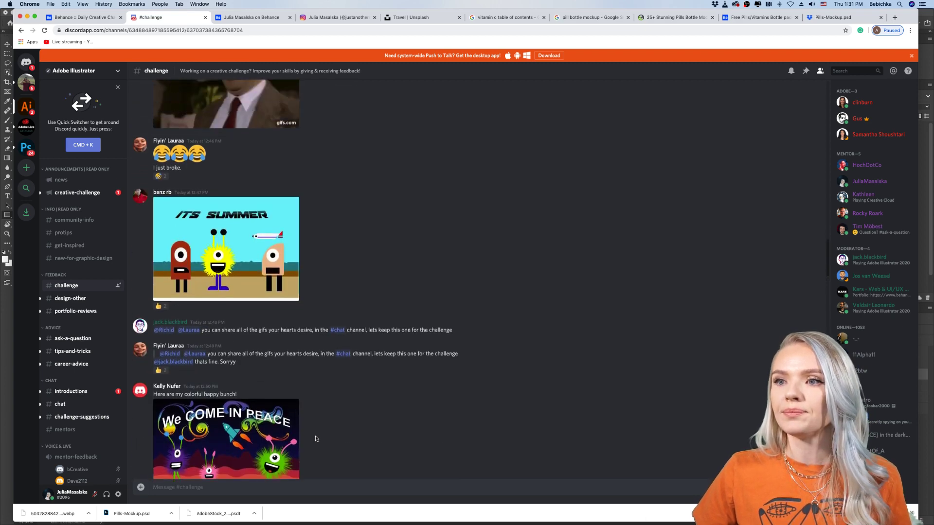
scroll(315, 439, "up", 15)
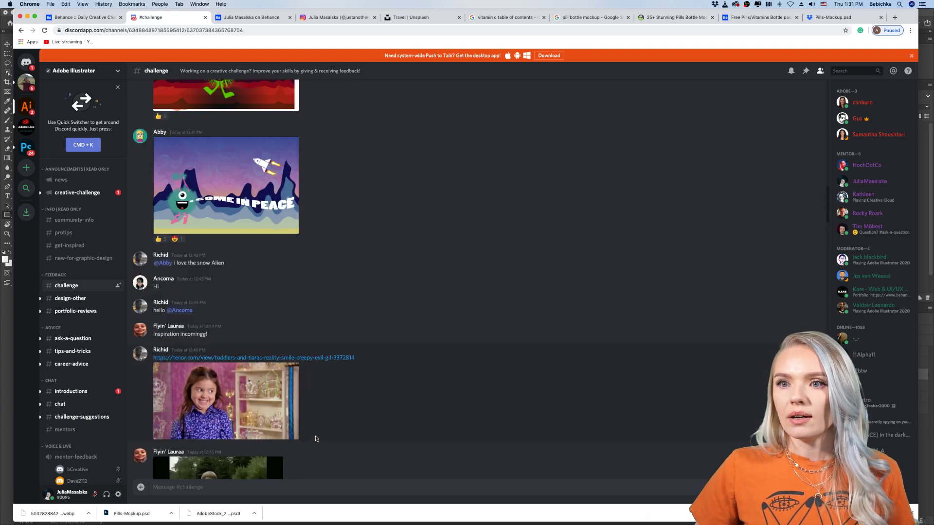
scroll(315, 438, "up", 10)
scroll(315, 439, "down", 10)
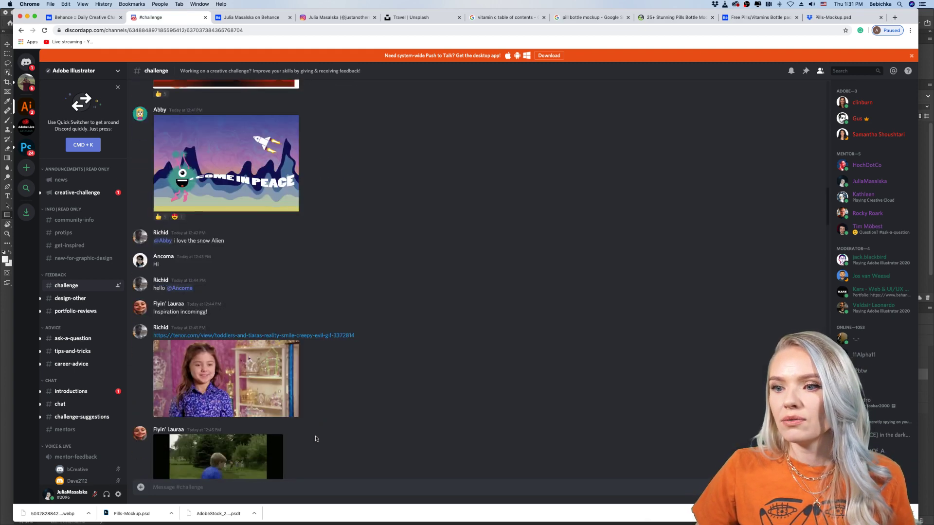
scroll(316, 438, "down", 5)
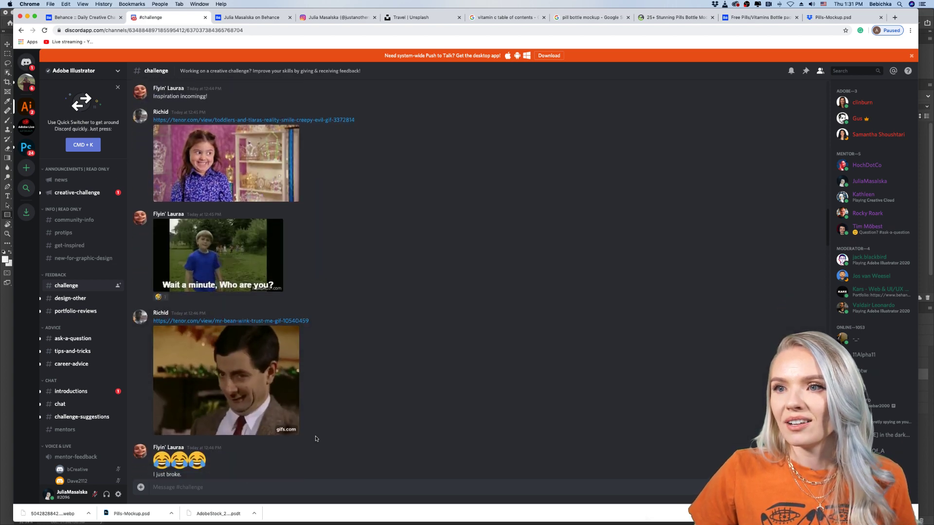
scroll(316, 439, "up", 1)
scroll(315, 438, "up", 10)
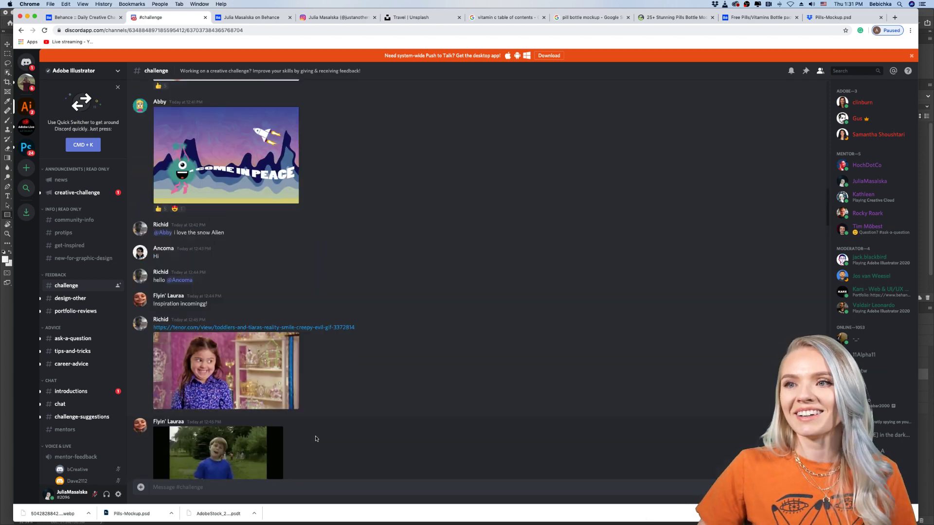
scroll(315, 439, "up", 15)
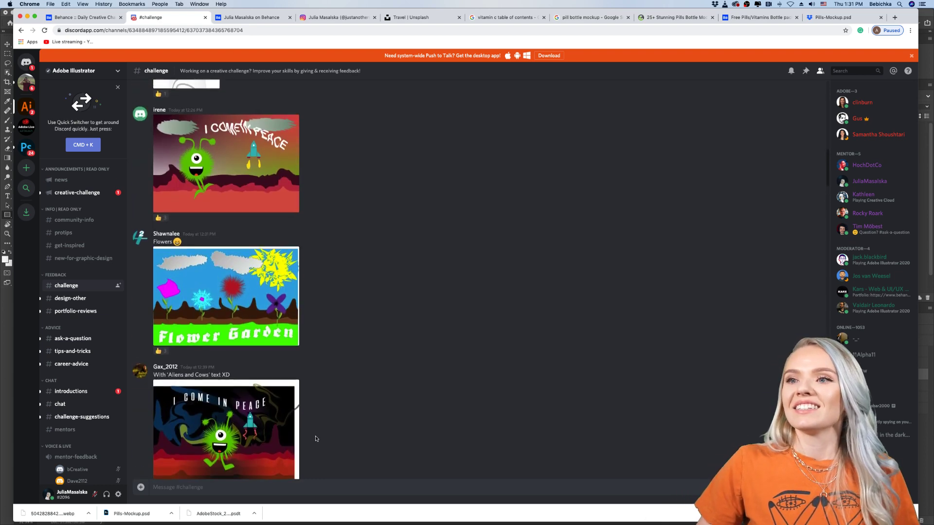
scroll(315, 439, "up", 10)
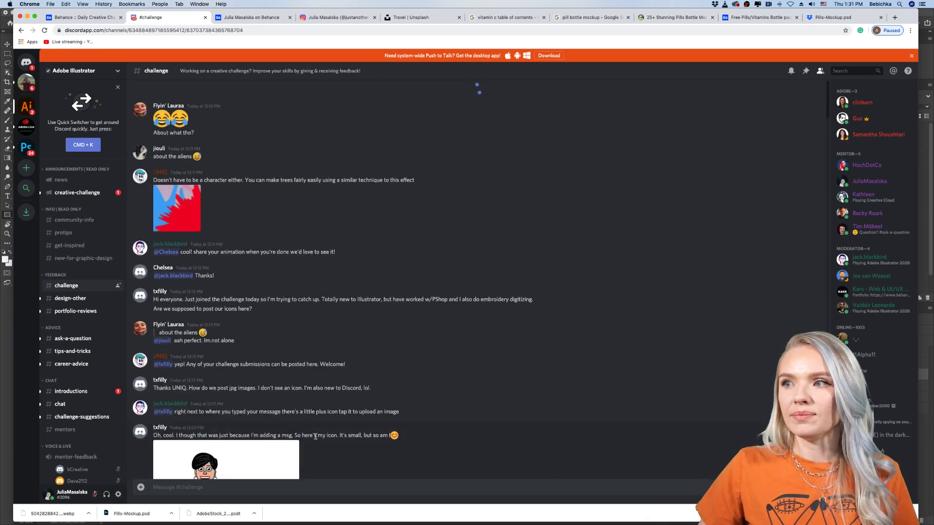
Find the "DOOOOOM!!!" green alien illustration among the earlier posts, view it enlarged, and close the preview
scroll(315, 439, "up", 1)
scroll(315, 439, "up", 10)
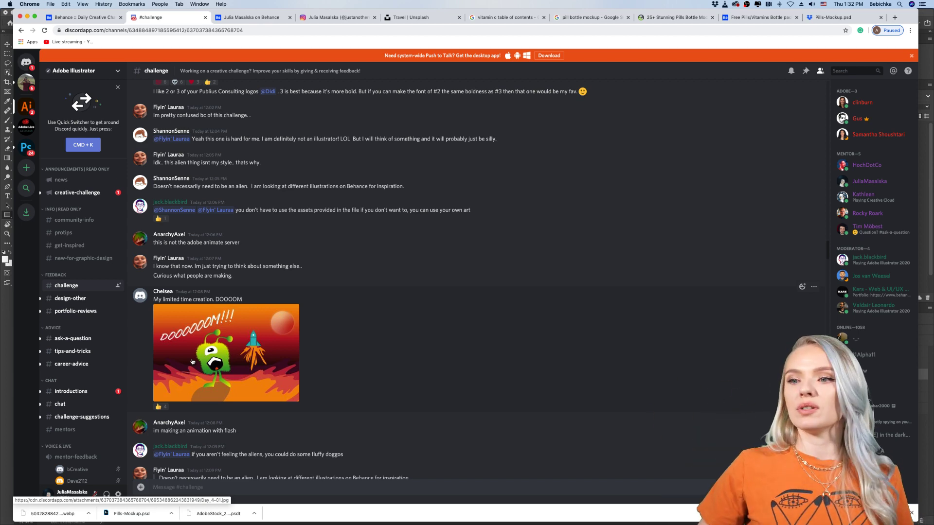
left_click(193, 362)
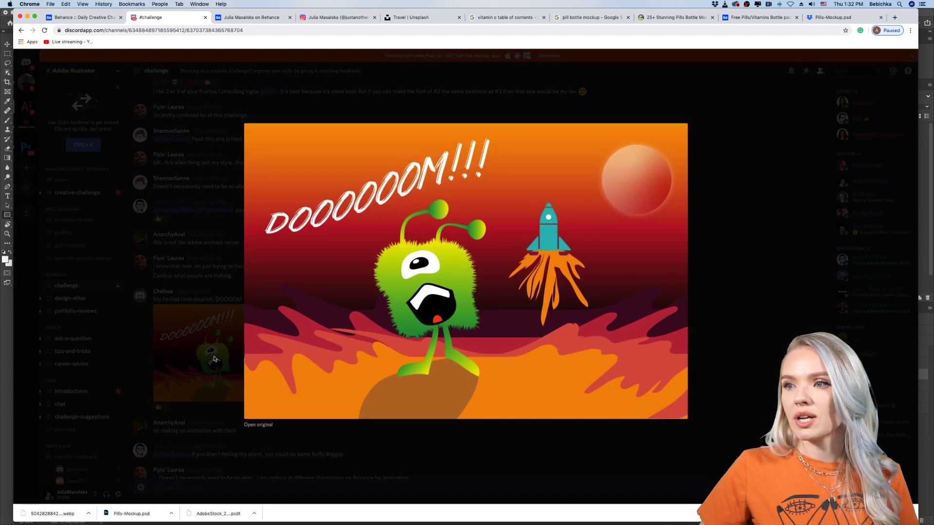
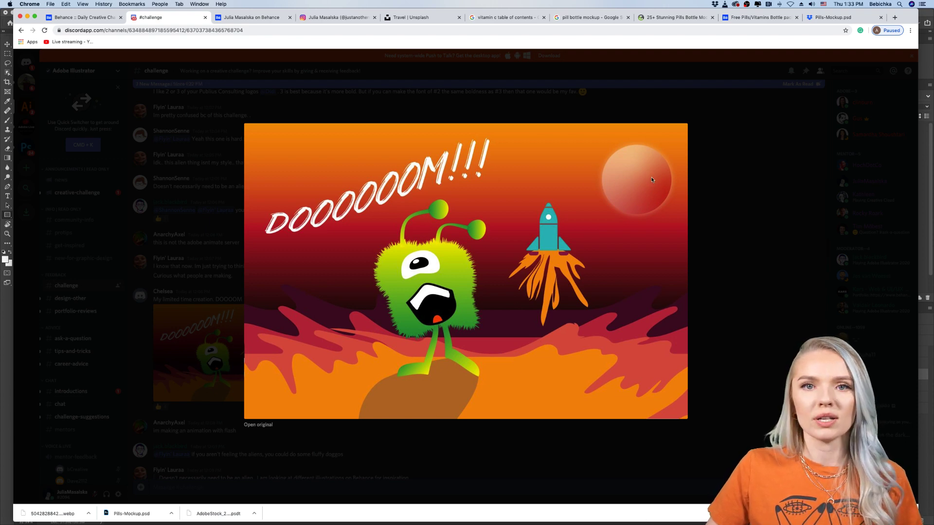
left_click(741, 319)
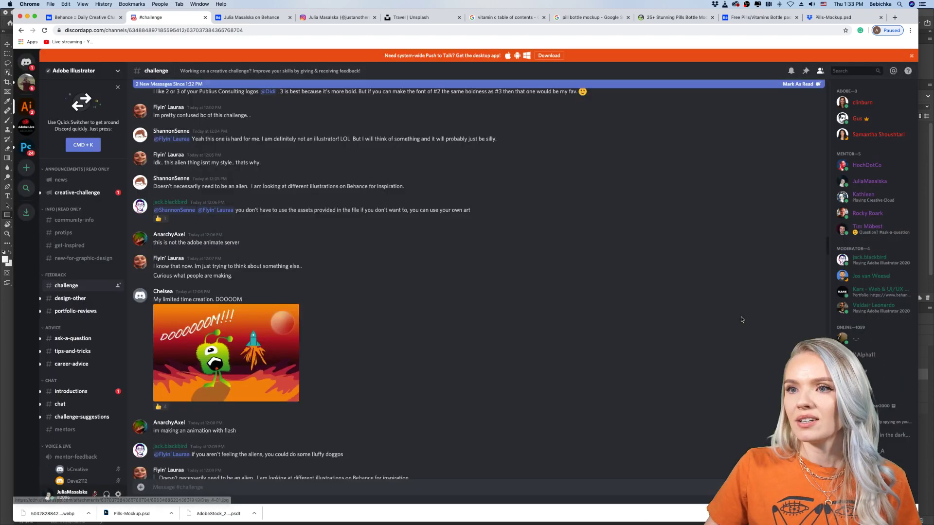
Move on to the submitted character icon with black hair and a red top, view it enlarged, and close it
scroll(316, 369, "down", 2)
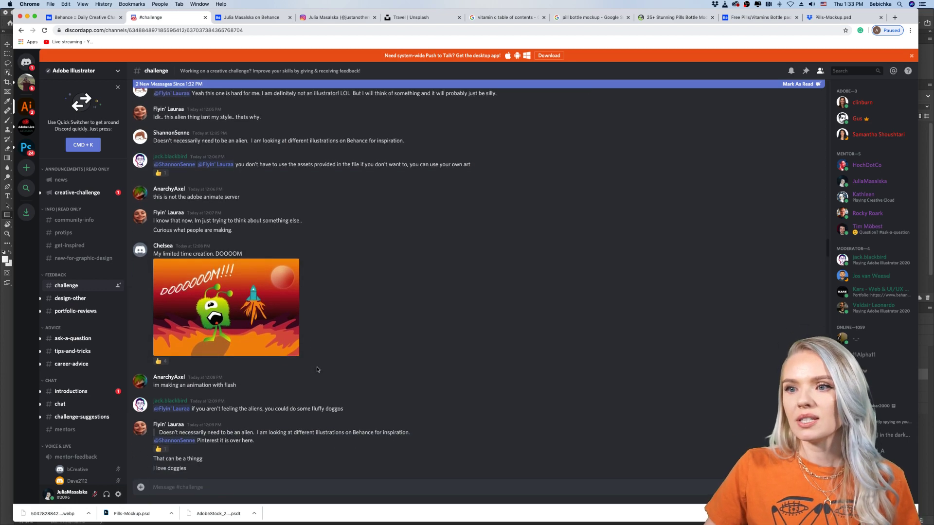
scroll(316, 369, "down", 10)
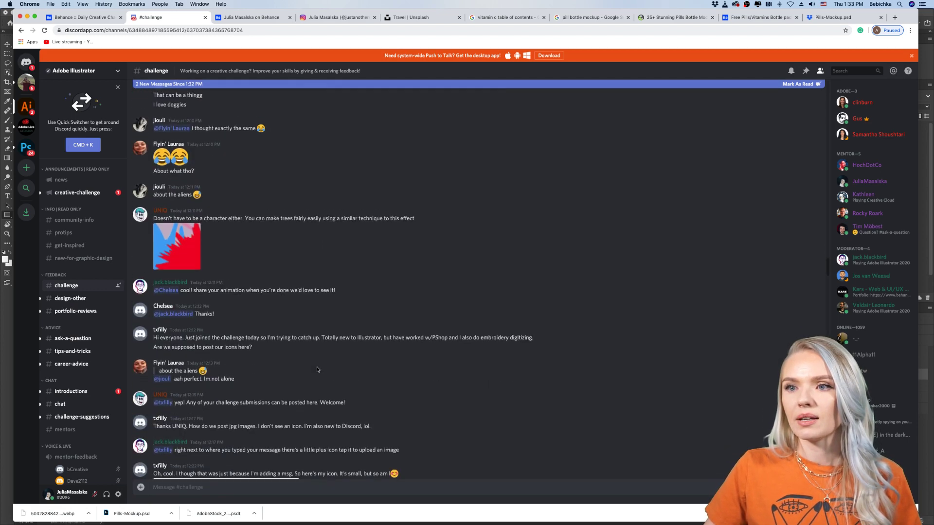
scroll(317, 369, "down", 4)
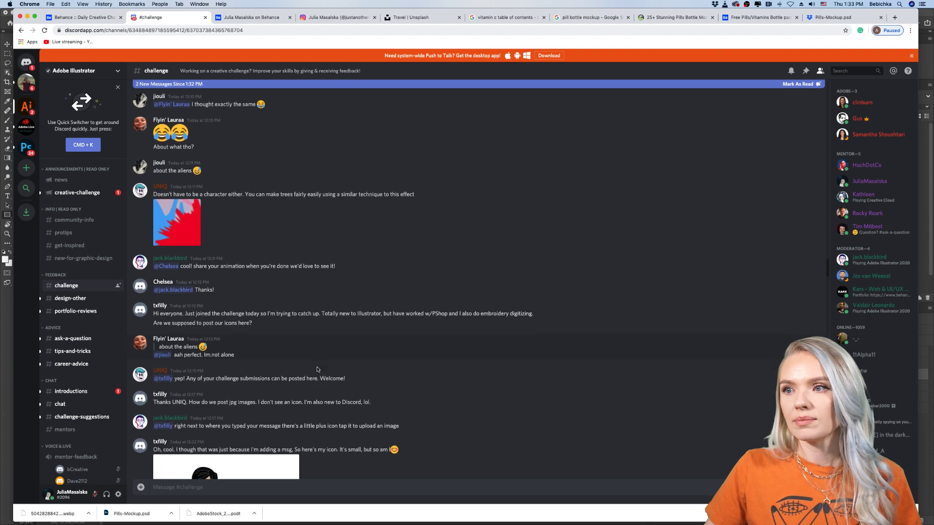
scroll(316, 369, "down", 3)
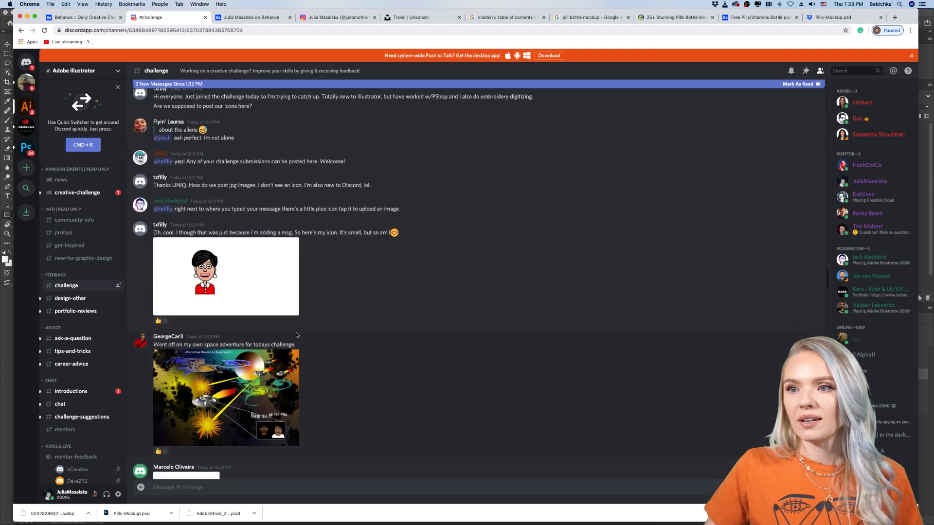
left_click(257, 292)
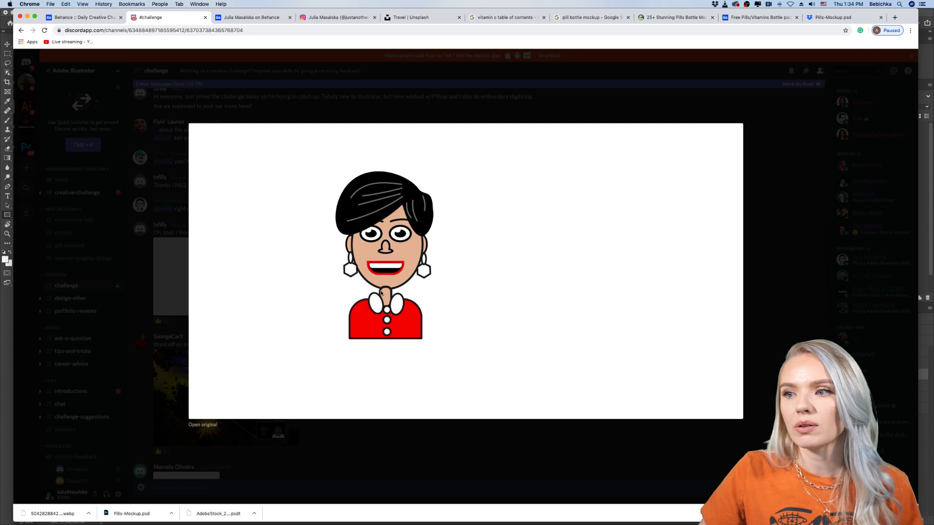
left_click(407, 460)
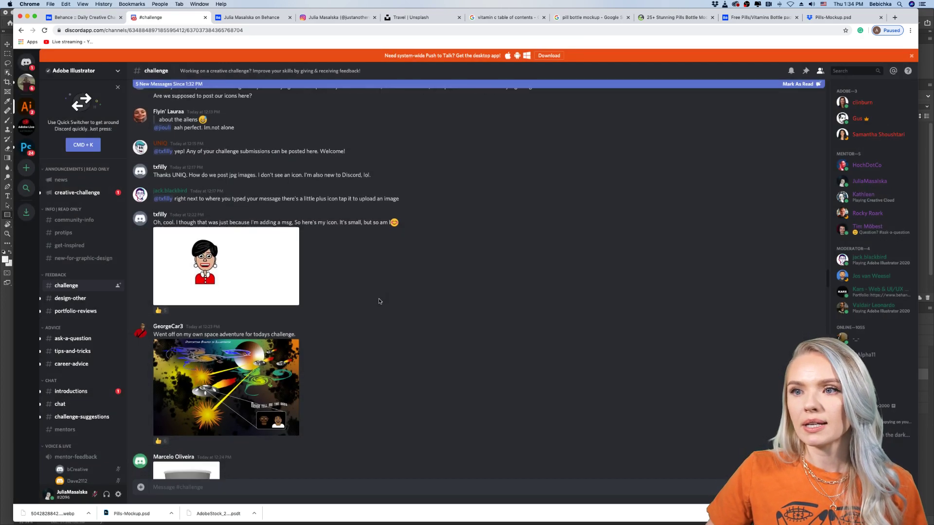
View the "Distorting Shapes in Illustrator" space adventure artwork enlarged and close the preview
scroll(380, 301, "down", 3)
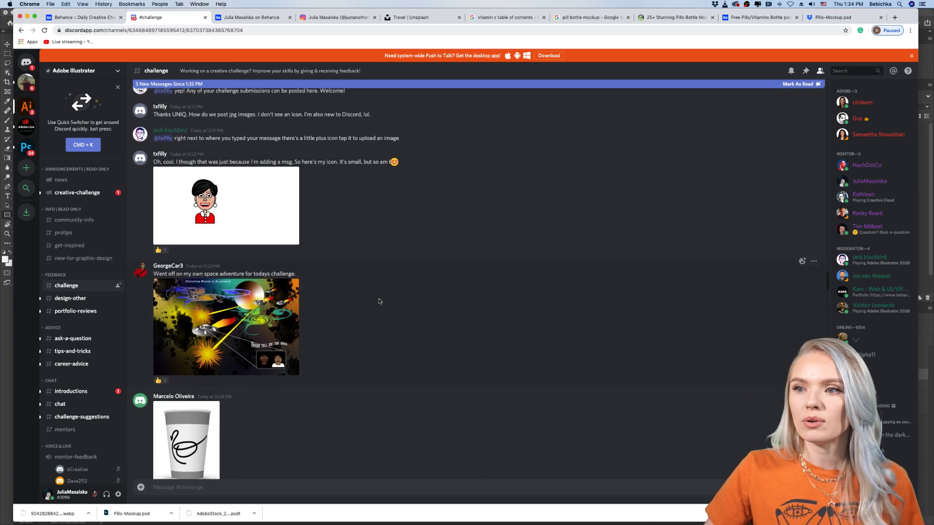
scroll(379, 301, "down", 1)
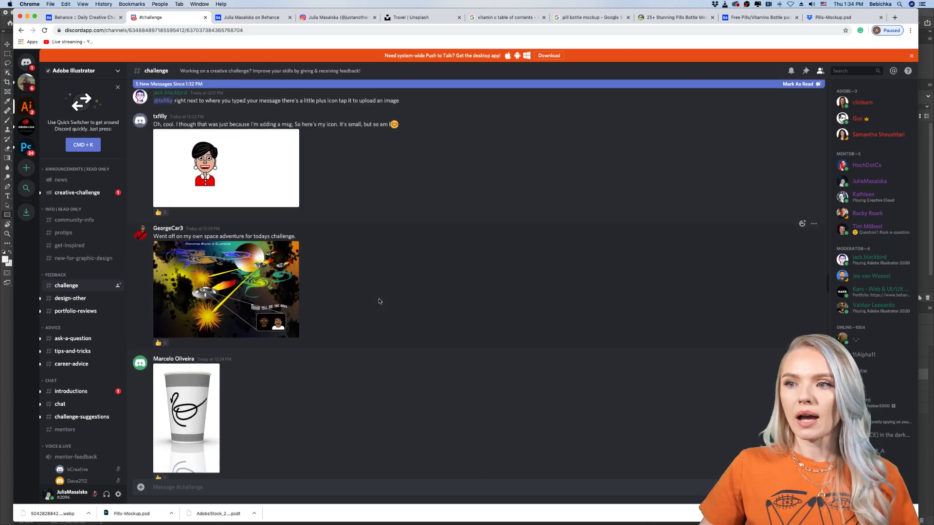
left_click(224, 284)
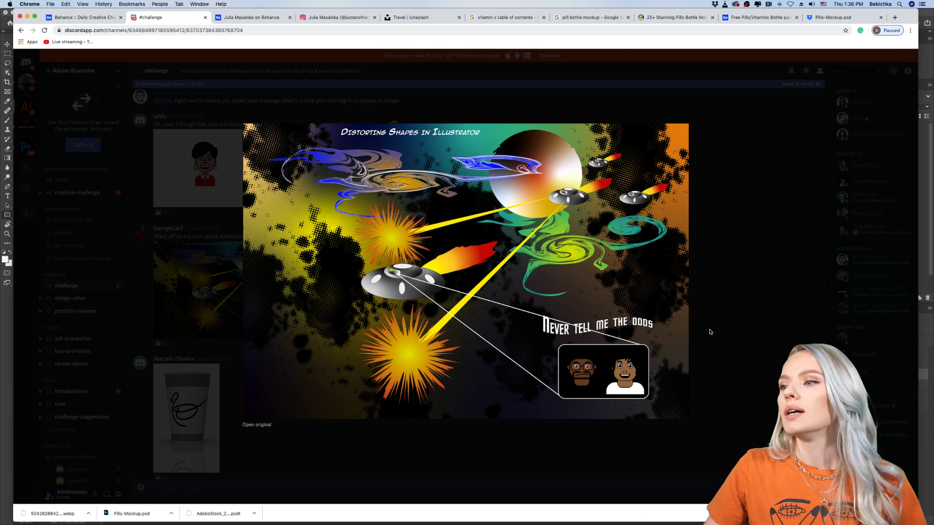
left_click(752, 331)
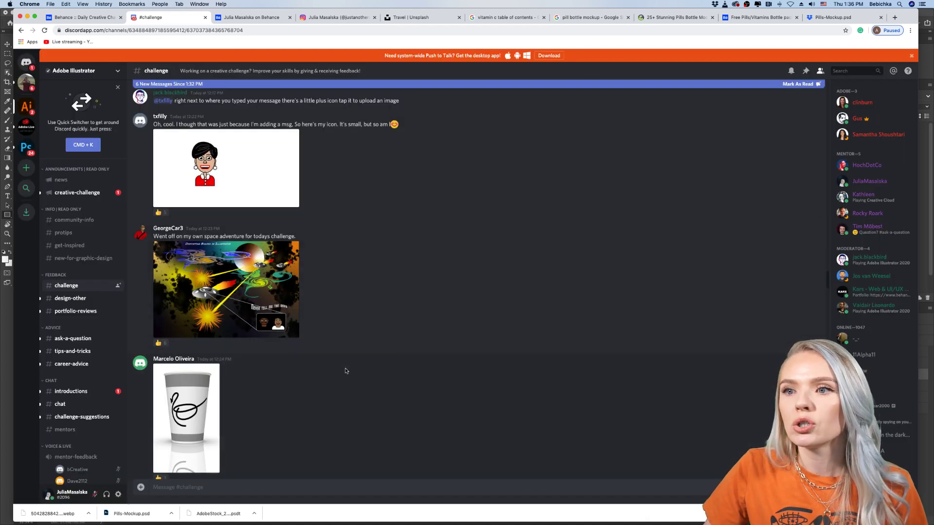
Open the enlarged view of the paper cup mockup with the black line-drawn logo
scroll(346, 371, "down", 1)
scroll(346, 371, "down", 4)
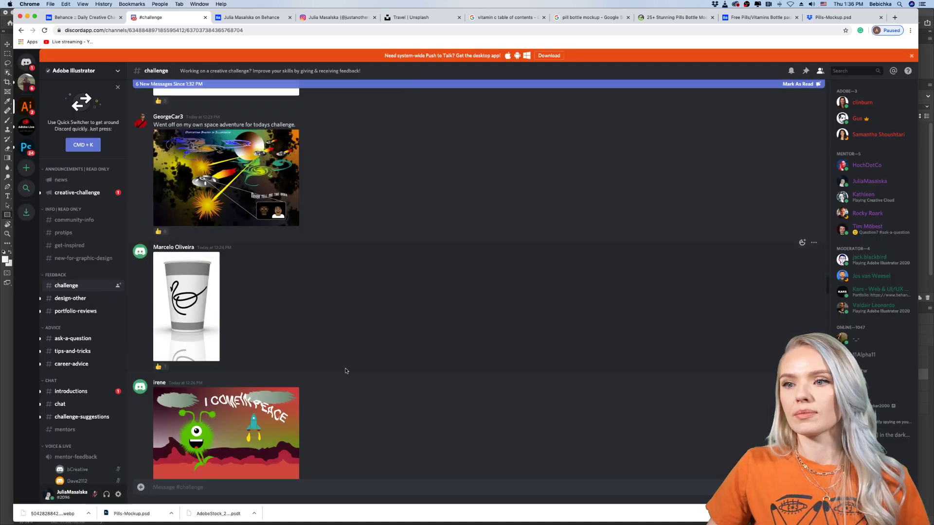
left_click(189, 308)
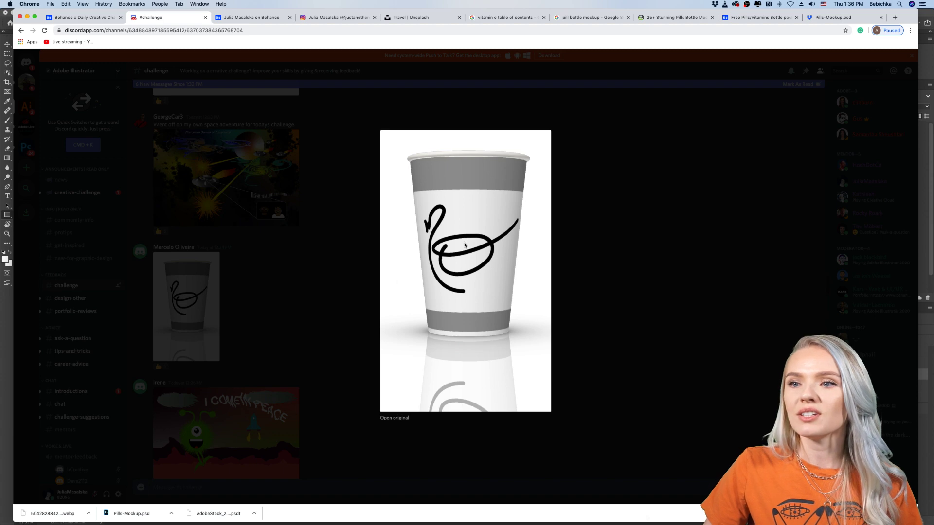
Close the paper cup mockup preview, view the mockup enlarged once more, and close it again
left_click(231, 314)
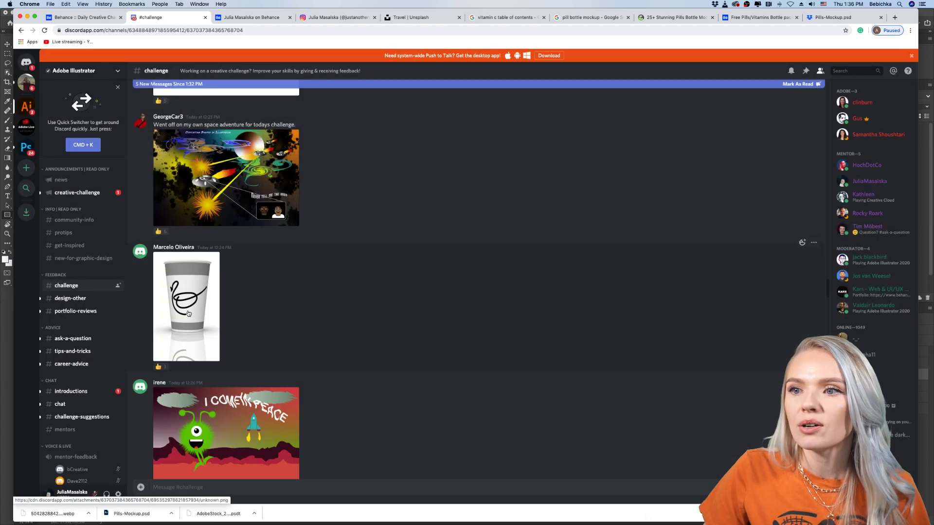
left_click(189, 308)
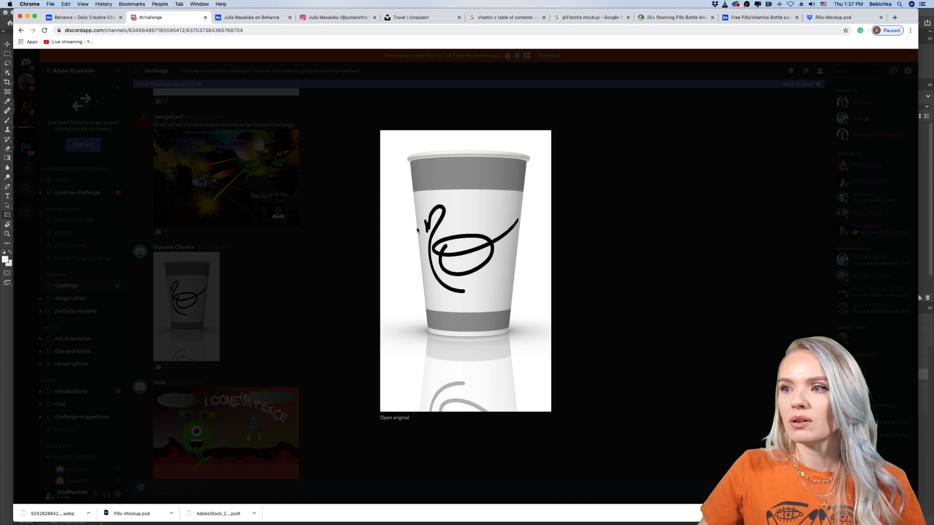
left_click(339, 324)
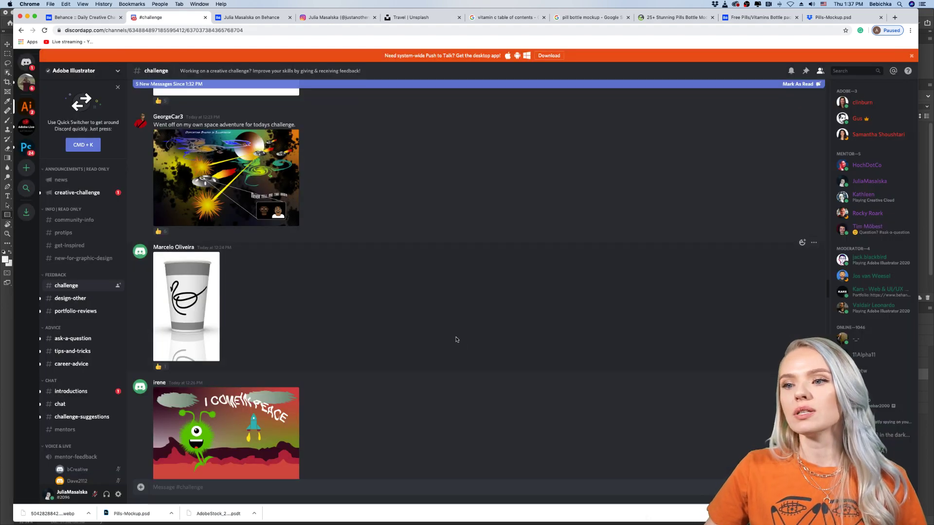
View the "I COME IN PEACE" green alien artwork with the red landscape enlarged and close the preview
scroll(457, 339, "down", 5)
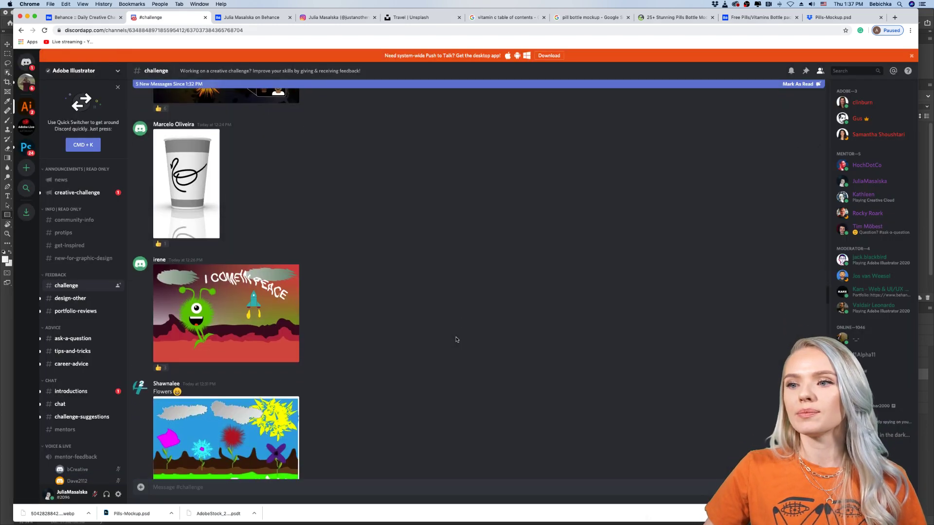
left_click(243, 327)
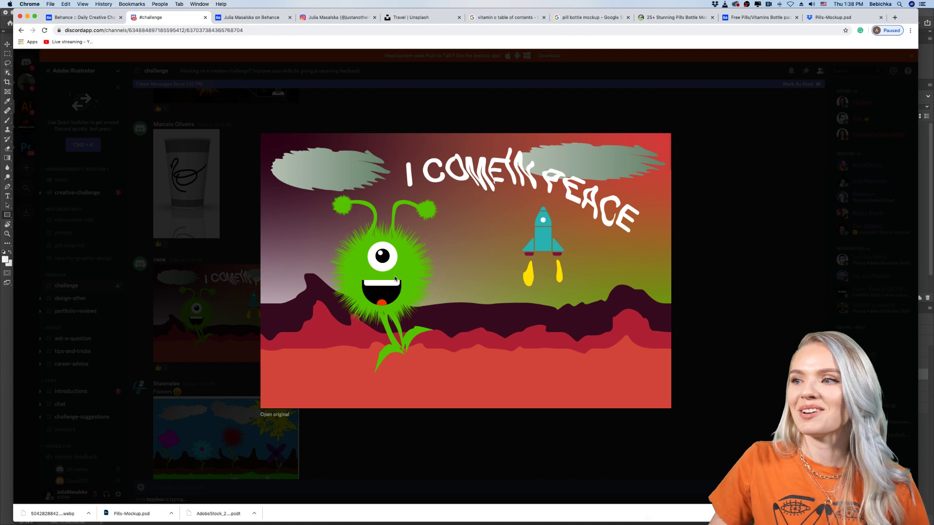
left_click(722, 271)
Look through the following challenge submissions and open the enlarged view of the "Flower Garden" artwork
scroll(425, 344, "down", 3)
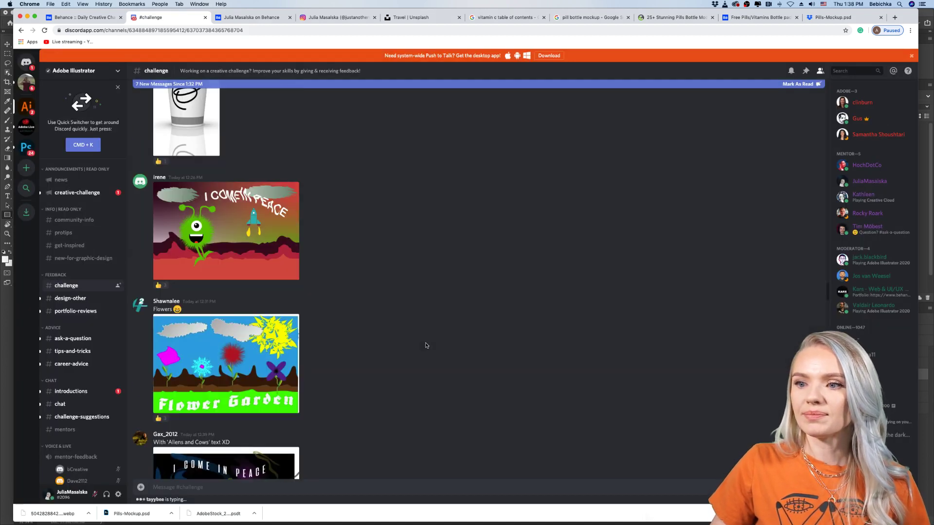
scroll(425, 345, "down", 1)
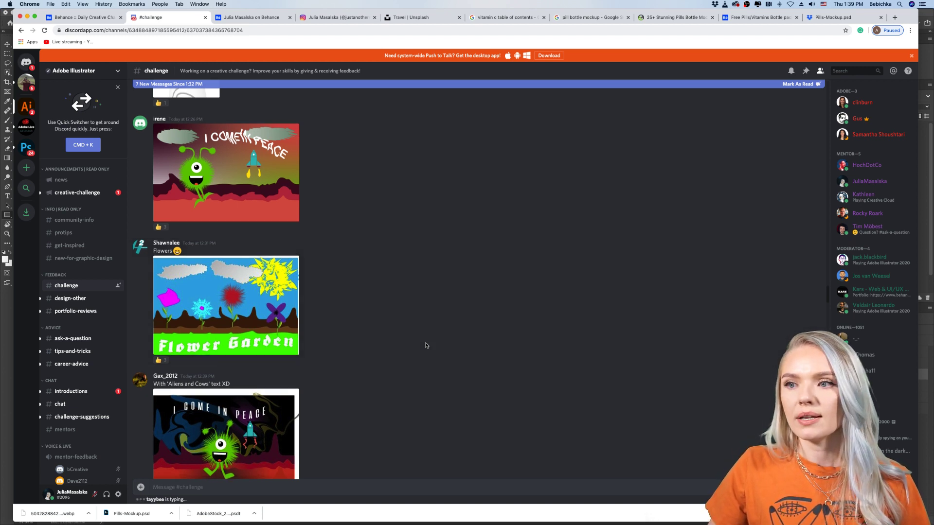
scroll(426, 346, "down", 1)
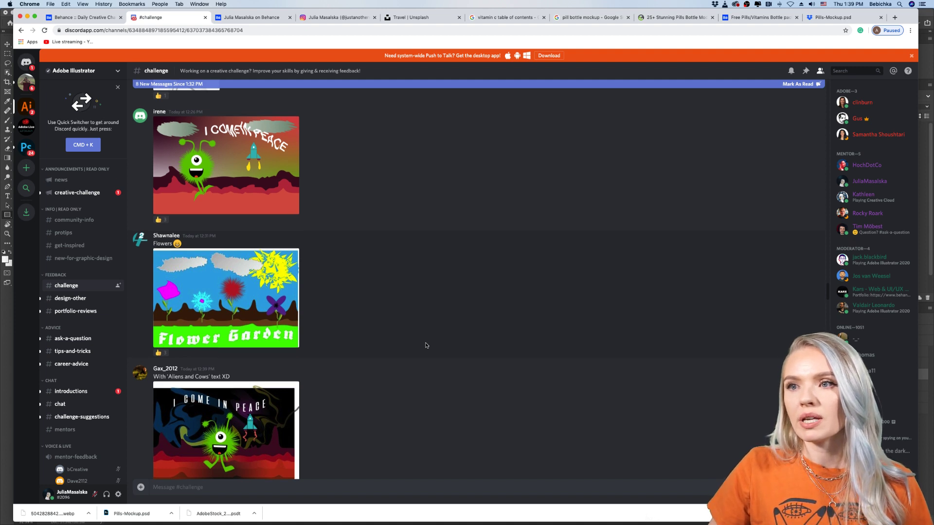
scroll(426, 345, "up", 1)
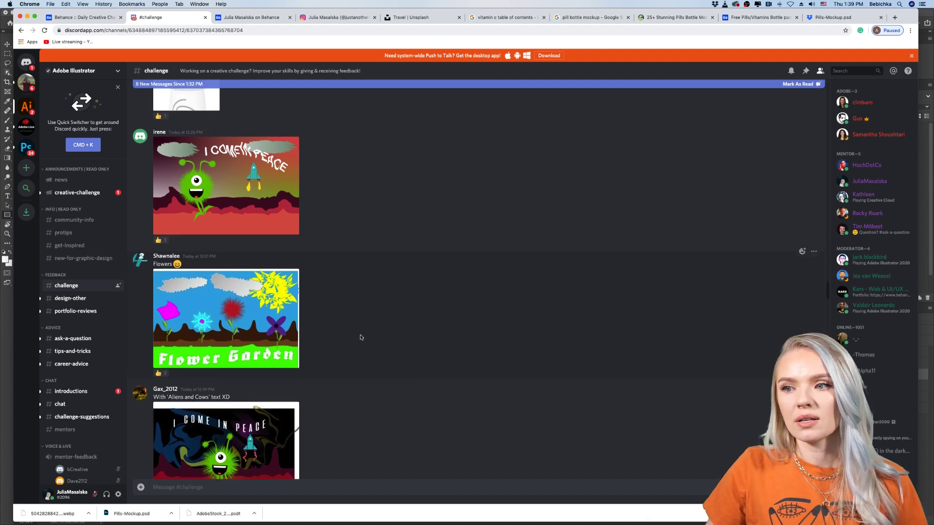
scroll(361, 337, "down", 3)
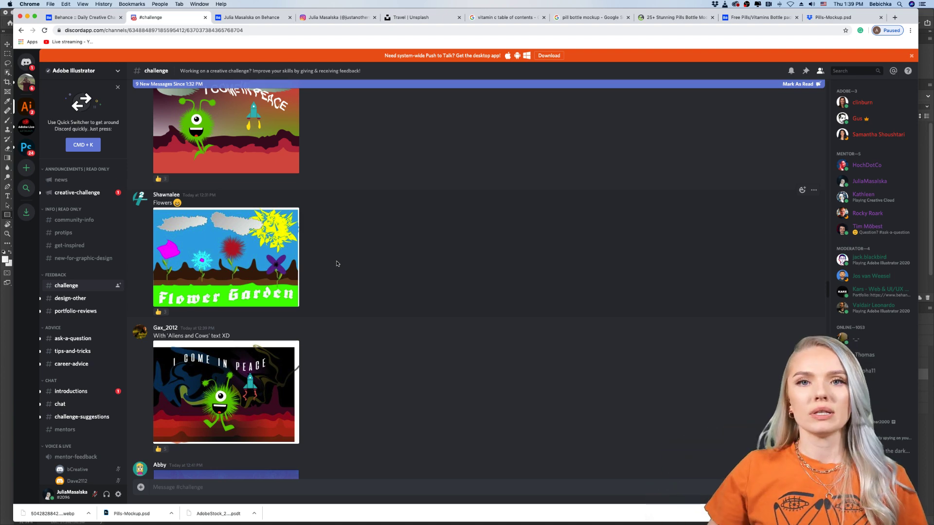
scroll(337, 264, "up", 1)
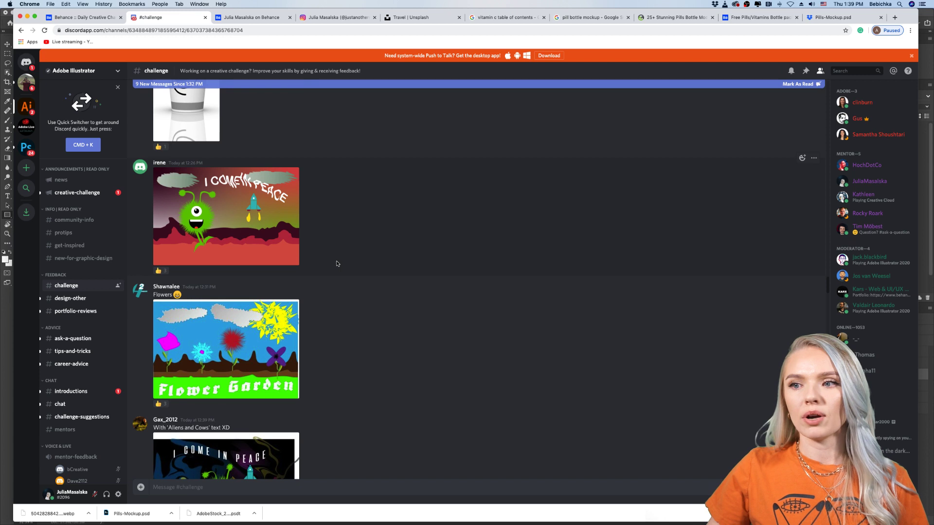
scroll(337, 263, "down", 1)
scroll(337, 264, "down", 3)
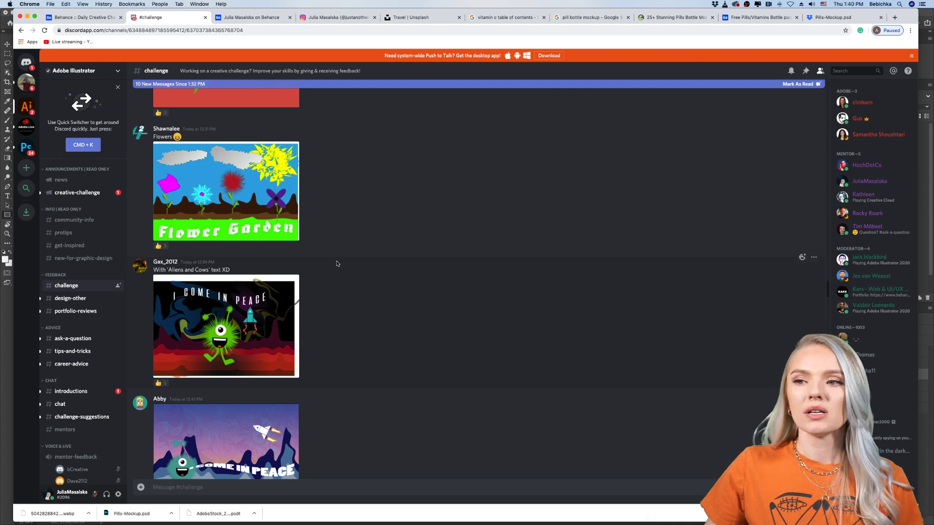
scroll(337, 264, "down", 1)
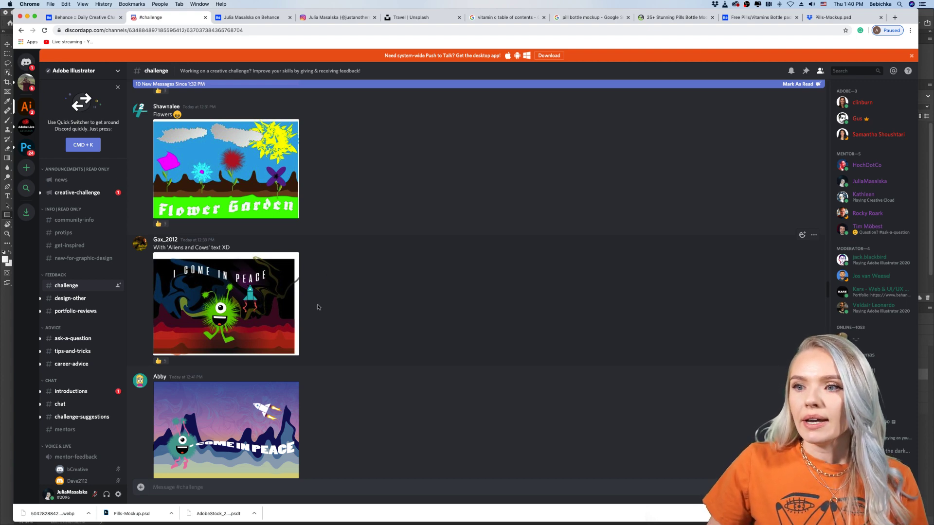
scroll(290, 267, "up", 2)
scroll(291, 267, "up", 1)
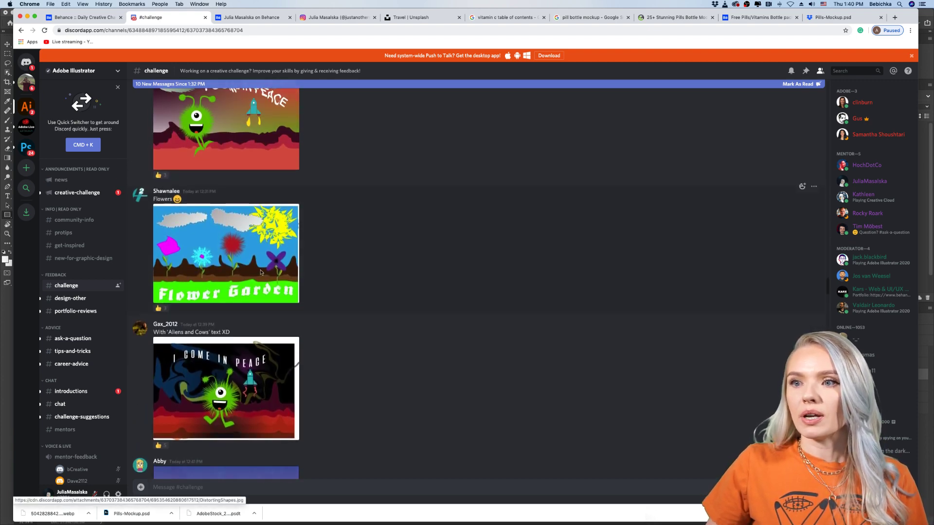
left_click(233, 265)
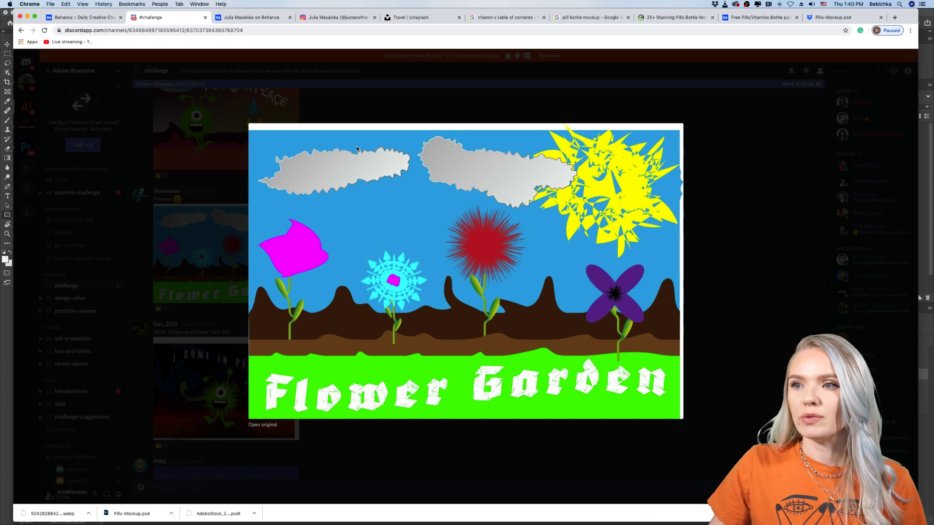
Switch to the Lively document in Illustrator and draw a freehand wavy Pencil line about 12.58 in wide above the labels
left_click(10, 338)
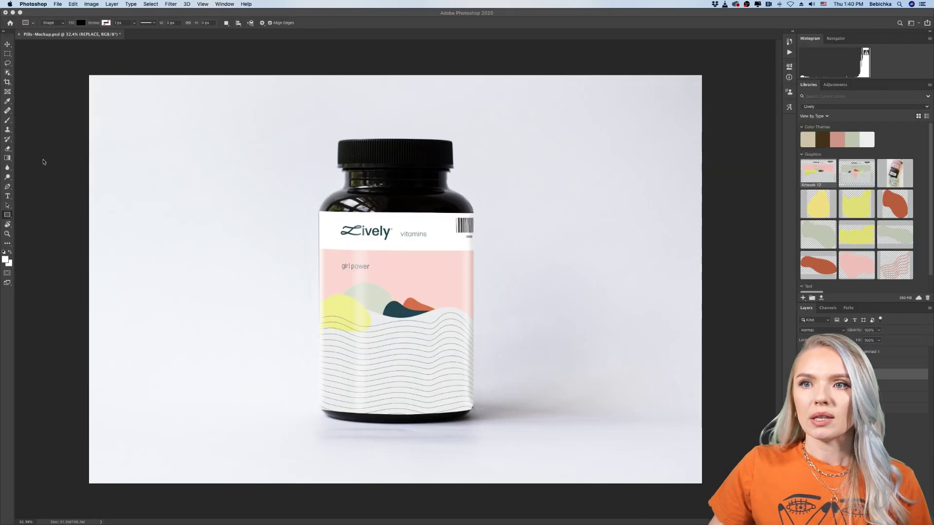
left_click(7, 121)
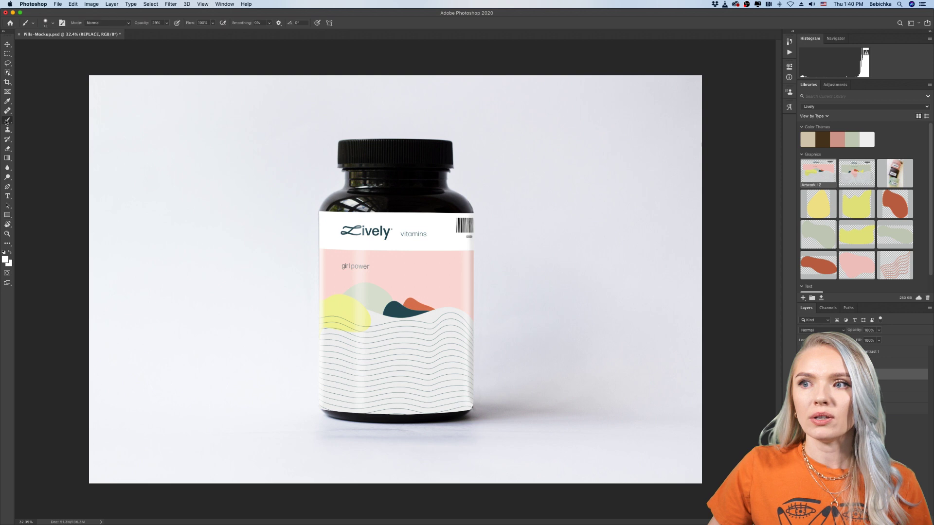
left_click(32, 76)
left_click(515, 170)
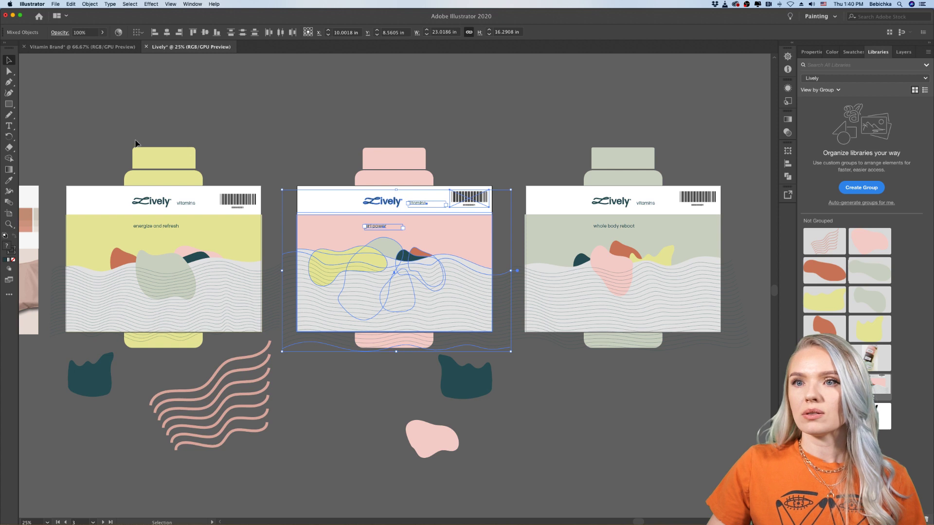
left_click(7, 115)
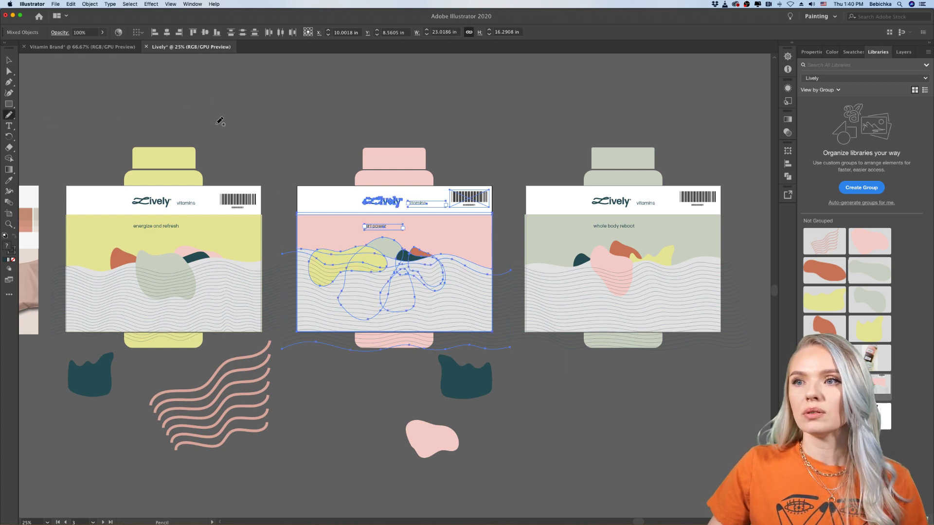
mouse_move(219, 130)
left_mouse_down()
mouse_move(237, 109)
mouse_move(307, 102)
mouse_move(346, 108)
left_mouse_up()
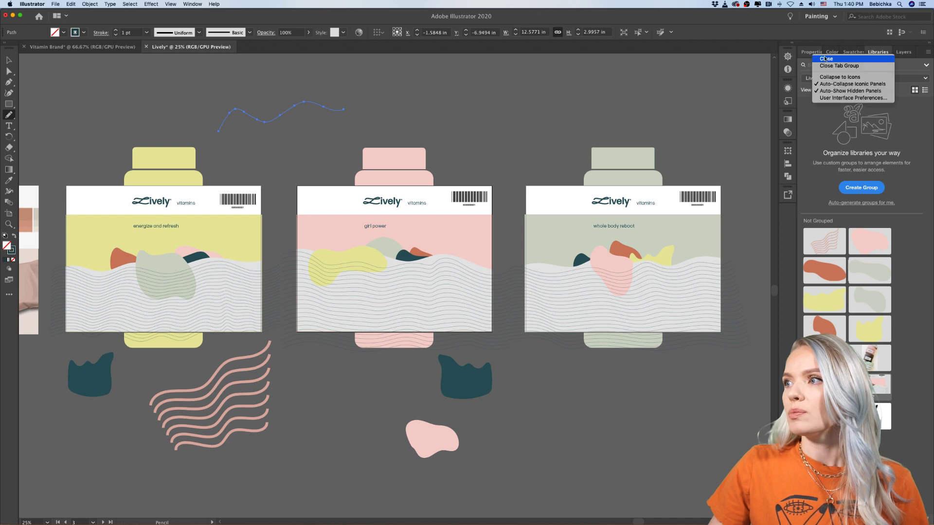
Bring up the properties of the wavy line and deselect the path
right_click(813, 57)
key("Escape")
left_click(810, 52)
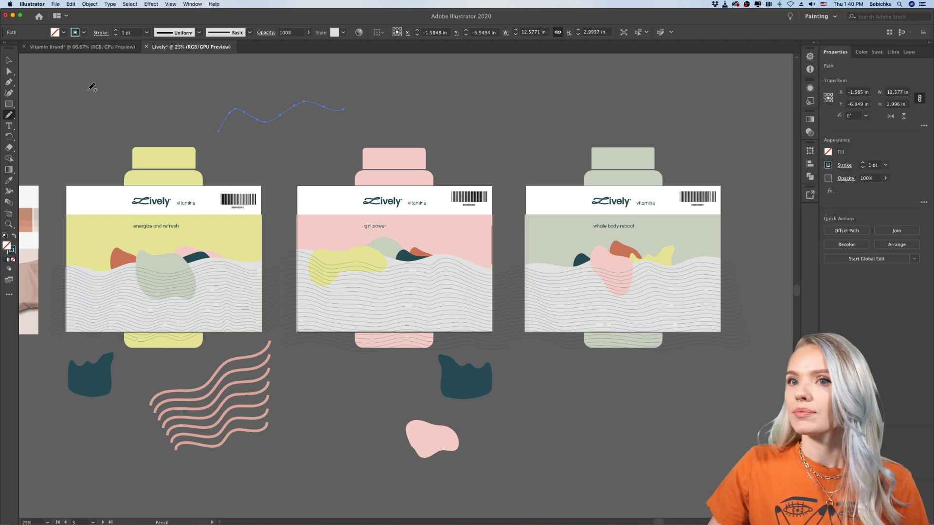
left_click(7, 59)
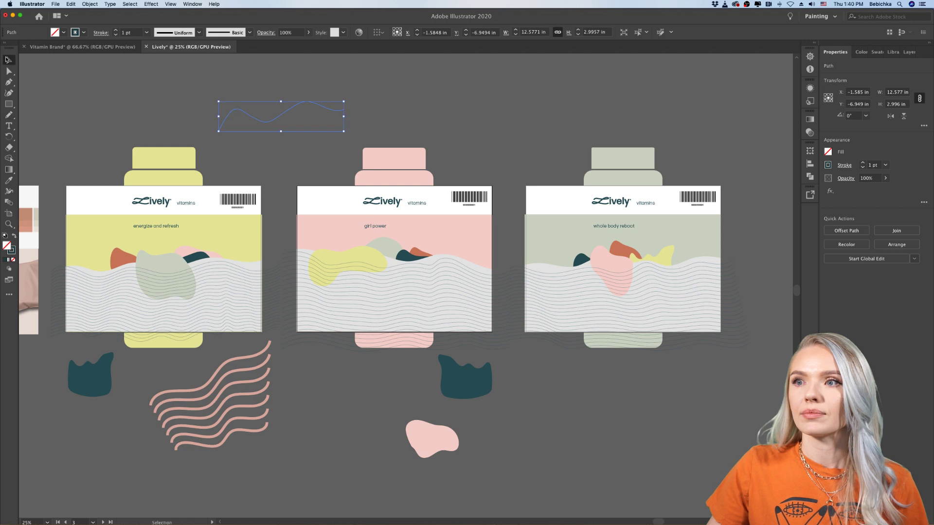
left_click(473, 113)
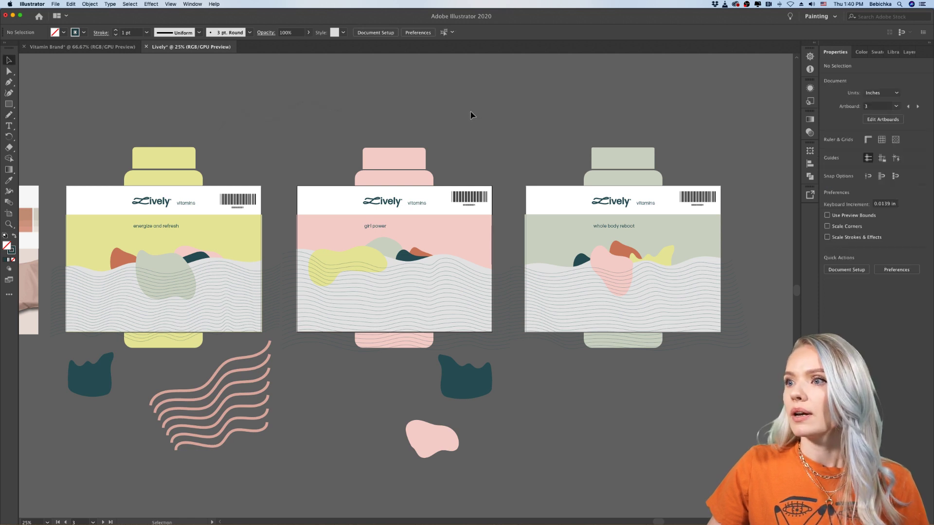
Set the Pencil tool's fidelity one notch closer to Smooth and apply the tool options
left_click(9, 115)
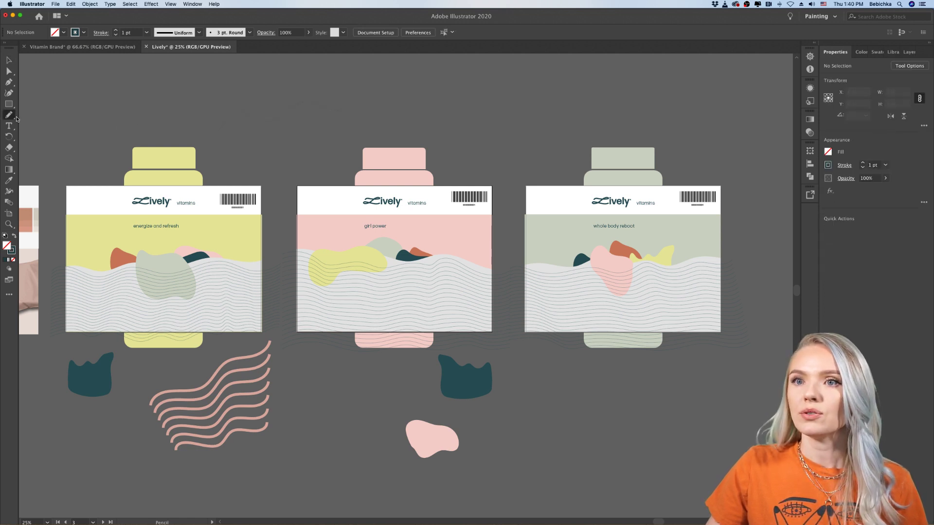
left_click(897, 66)
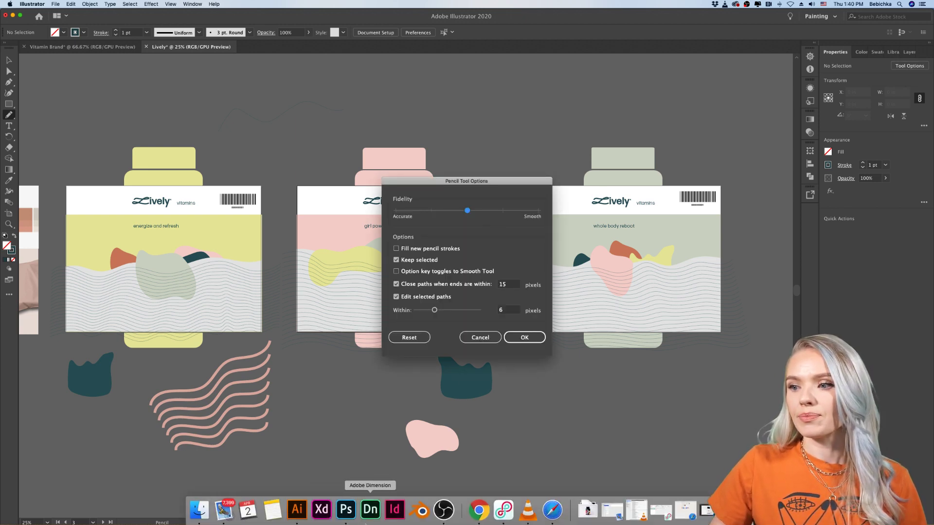
left_click(478, 518)
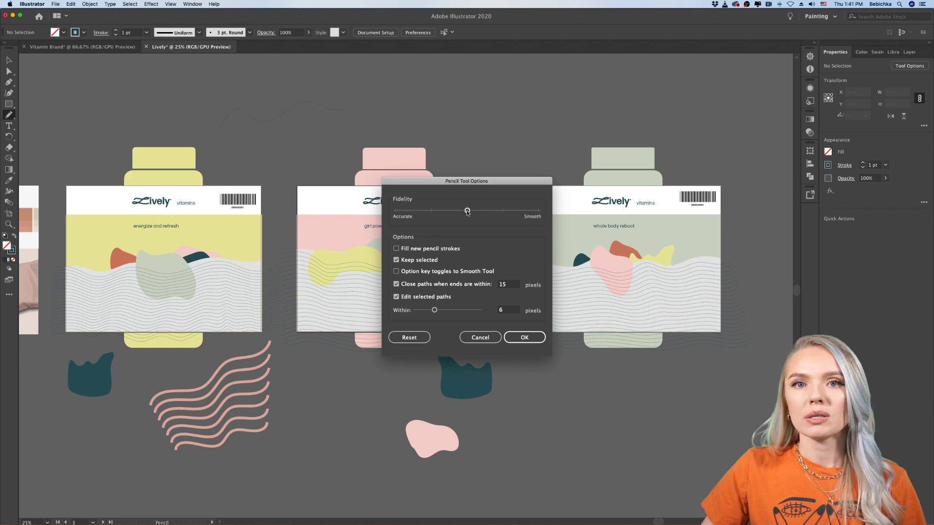
left_click_drag(466, 213, 504, 213)
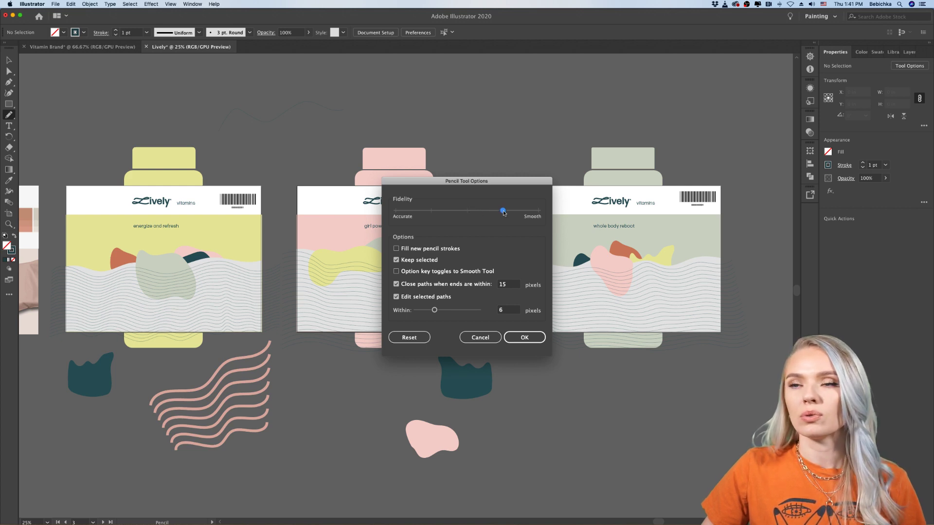
left_click(525, 339)
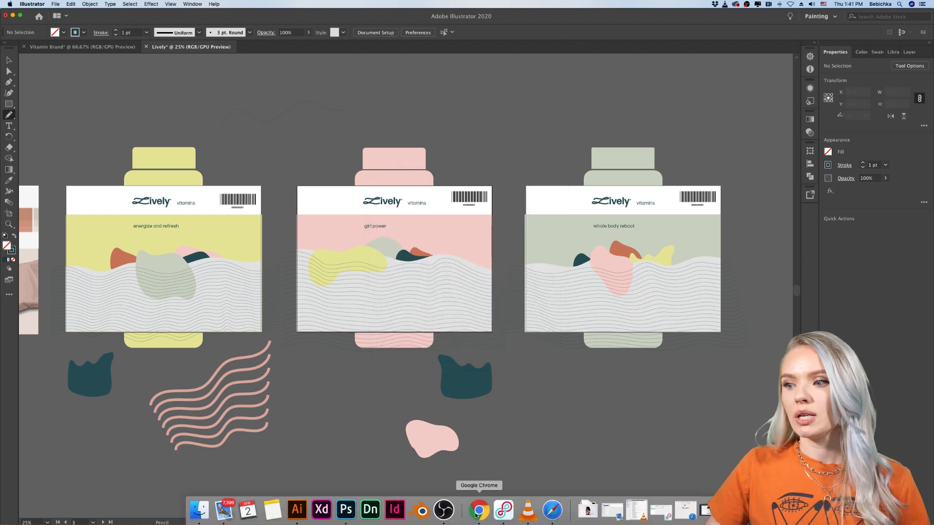
Return to the #challenge channel in Chrome and view the "Aliens and Cows" text artwork with the green alien enlarged, closing each open preview
left_click(479, 510)
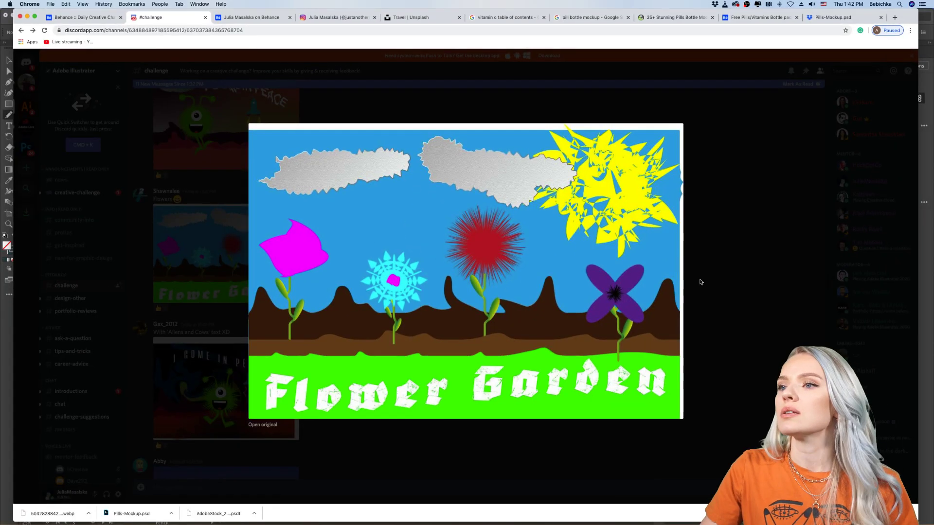
left_click(745, 280)
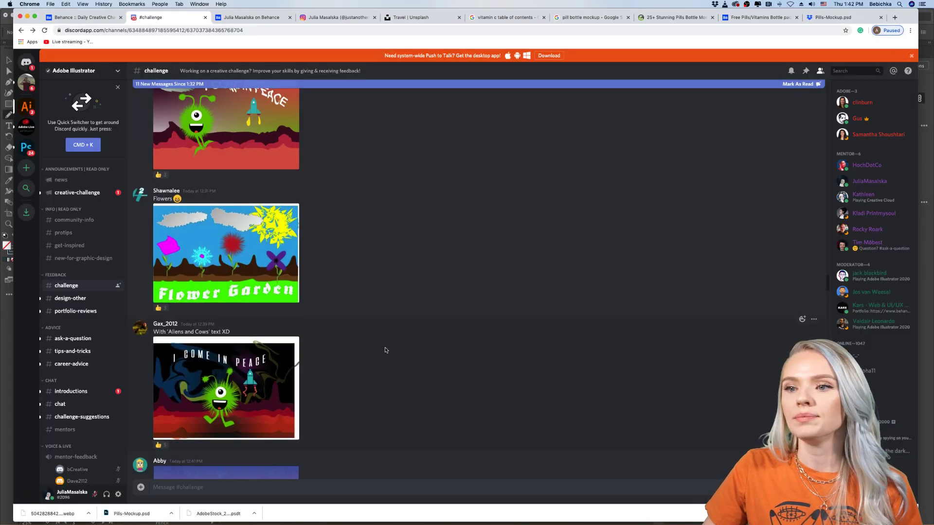
left_click(226, 376)
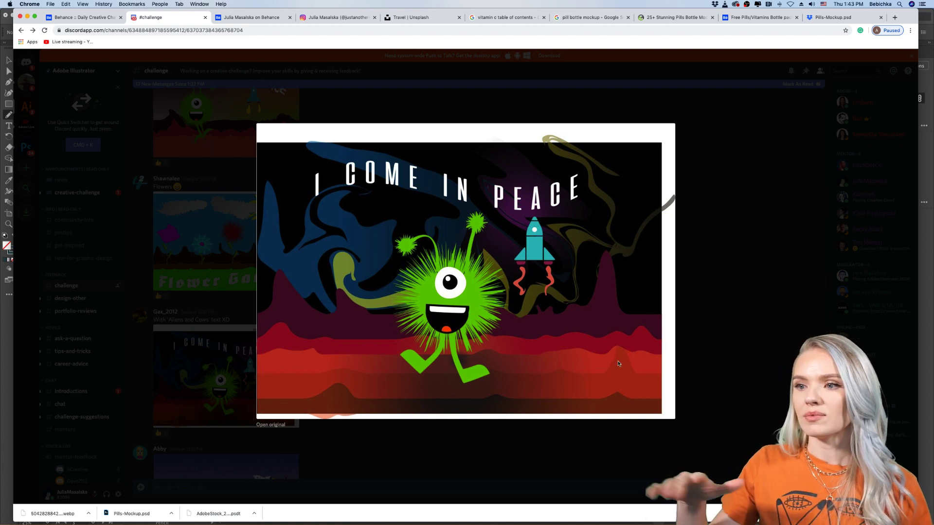
left_click(698, 349)
View the "I COME IN PEACE" artwork with the teal alien and purple sky enlarged, close it, and move on to the following posts
scroll(457, 367, "down", 5)
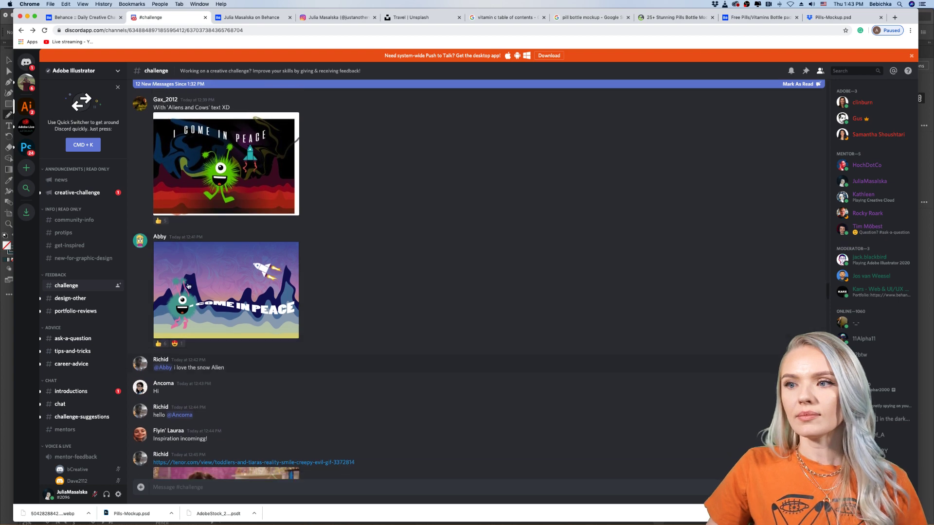
left_click(167, 279)
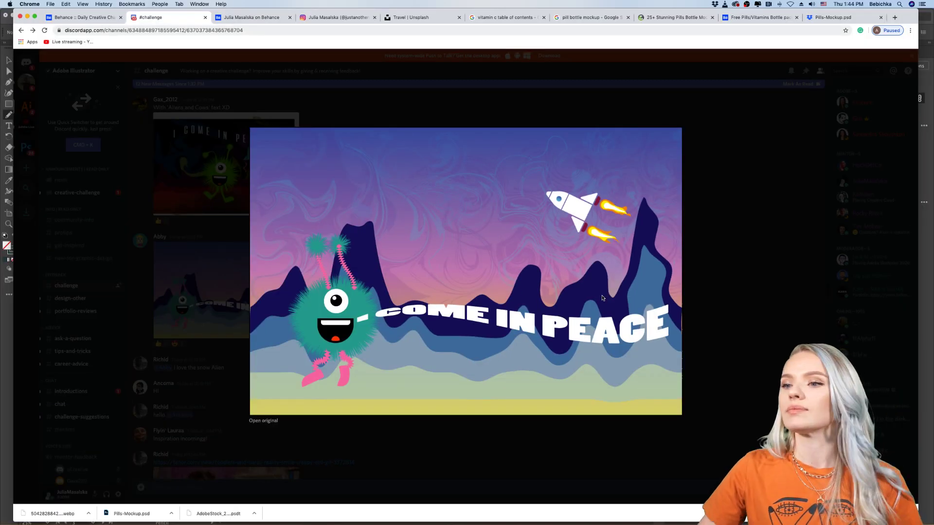
left_click(700, 299)
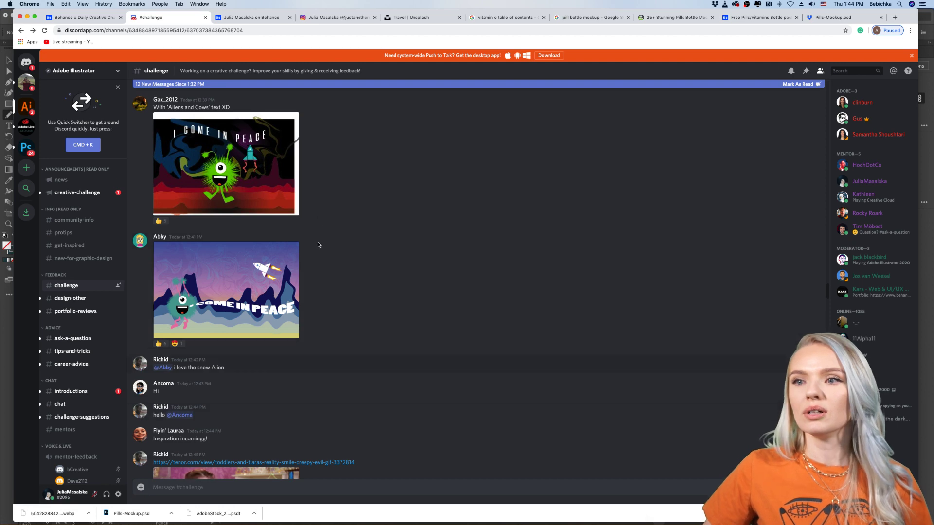
scroll(332, 282, "down", 5)
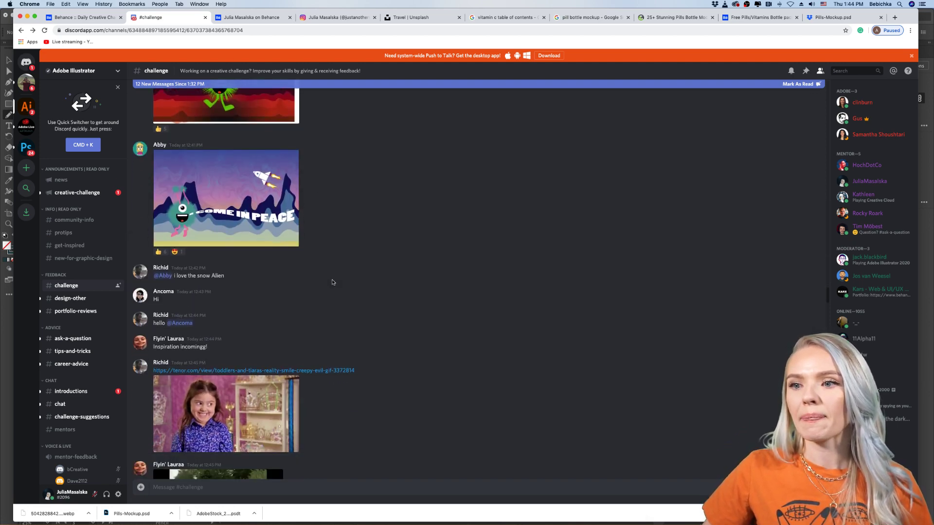
Look through the following #challenge posts and view the "ITS SUMMER" artwork with three one-eyed aliens enlarged, closing the preview
scroll(335, 301, "down", 2)
scroll(335, 300, "down", 1)
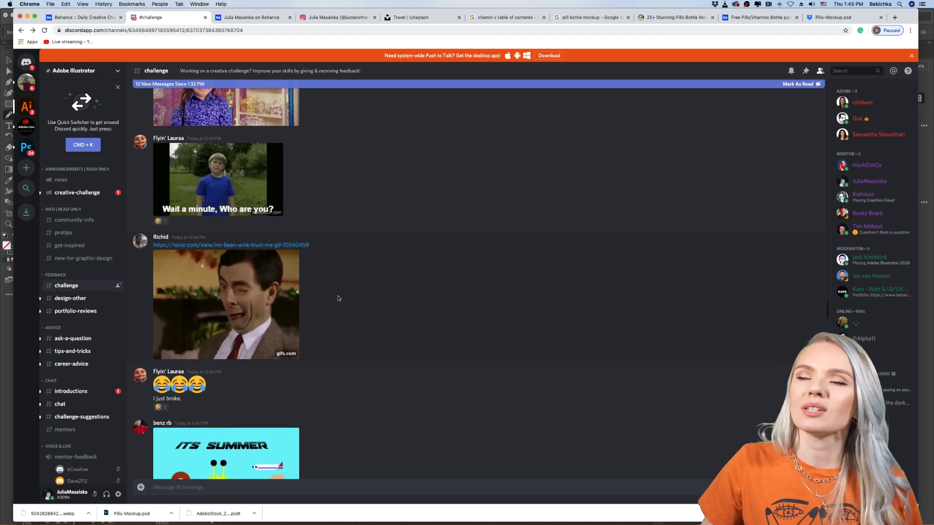
scroll(339, 298, "up", 5)
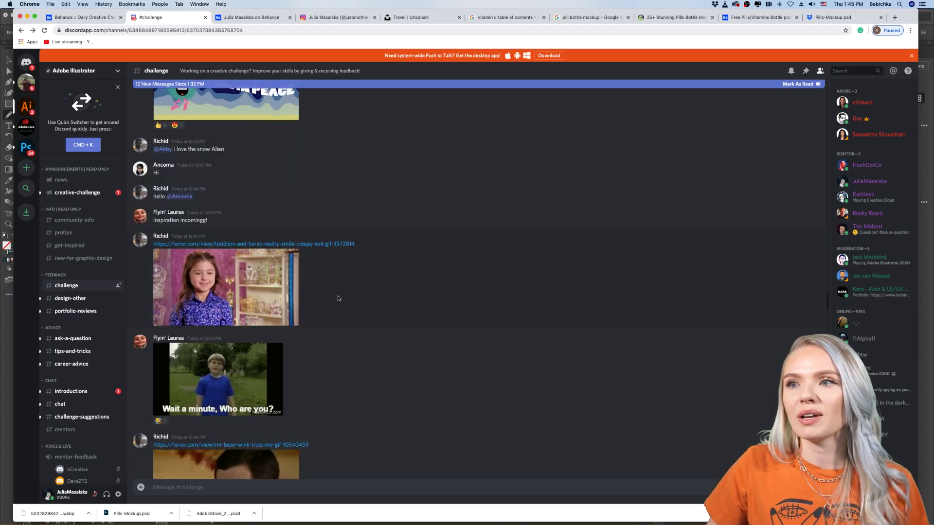
scroll(338, 298, "up", 2)
scroll(338, 298, "down", 10)
scroll(338, 298, "down", 3)
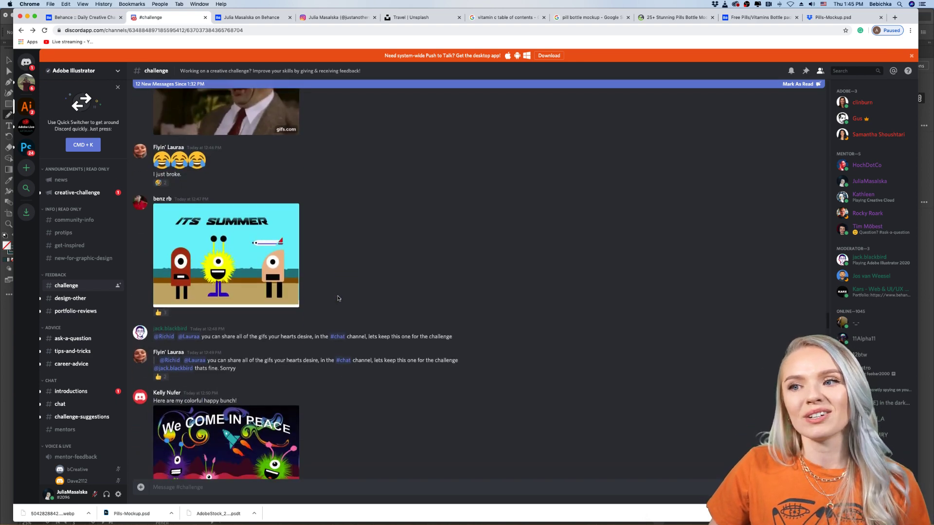
left_click(202, 249)
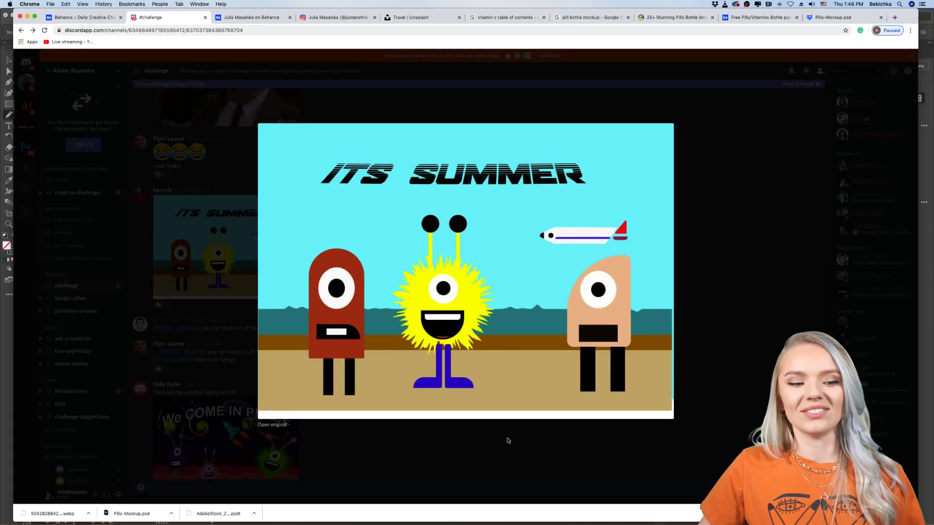
left_click(507, 441)
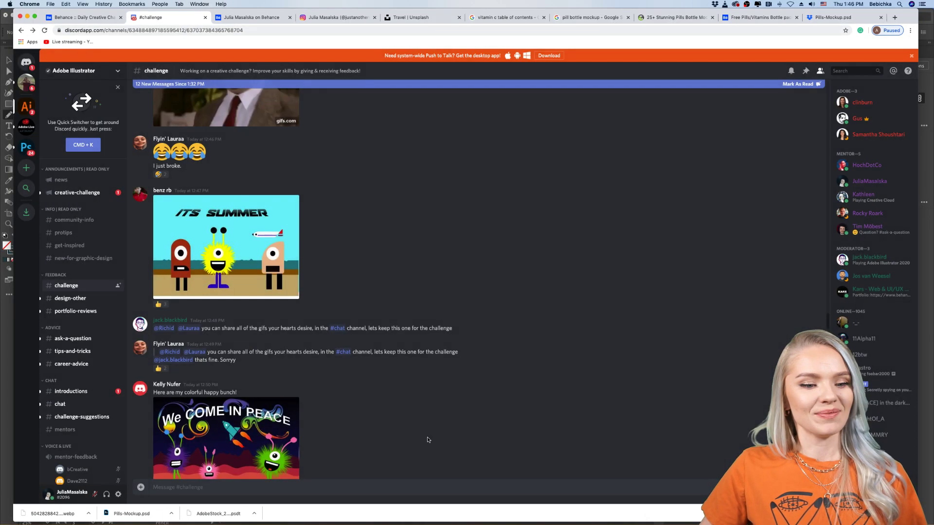
View the "We COME IN PEACE" artwork with the purple, pink and green aliens enlarged and close the preview
scroll(452, 372, "down", 2)
scroll(451, 373, "down", 1)
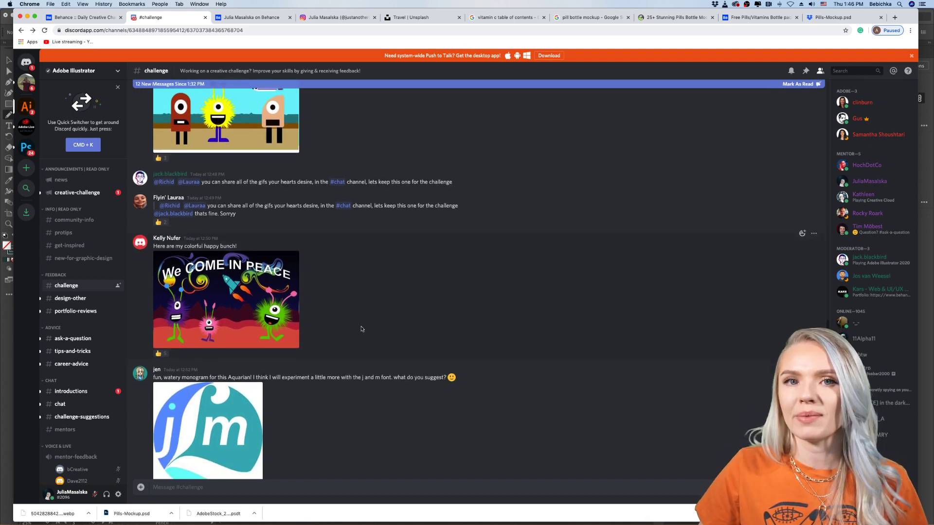
scroll(361, 329, "down", 4)
scroll(361, 329, "up", 4)
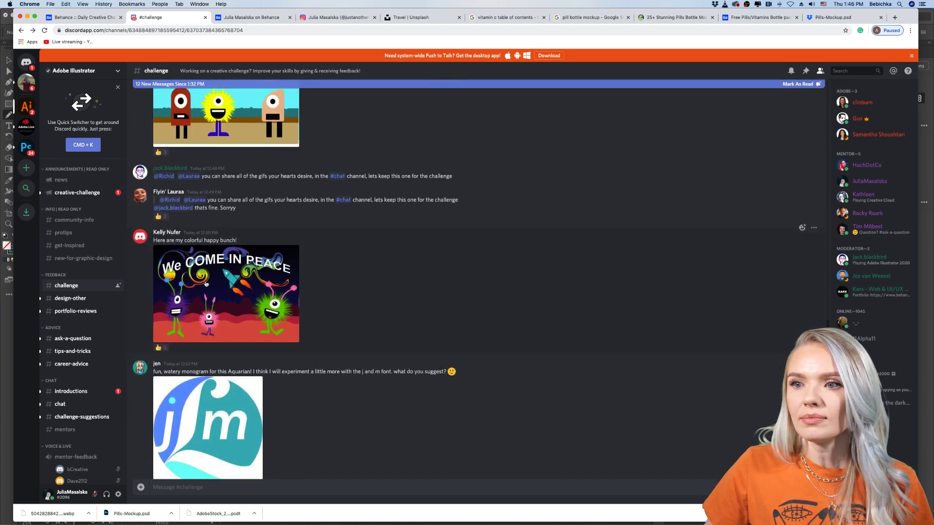
left_click(206, 298)
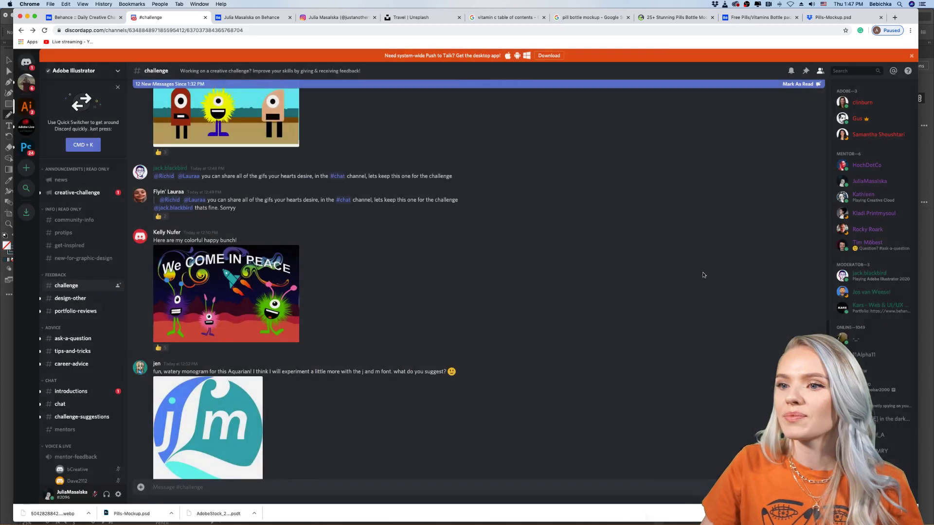
left_click(708, 243)
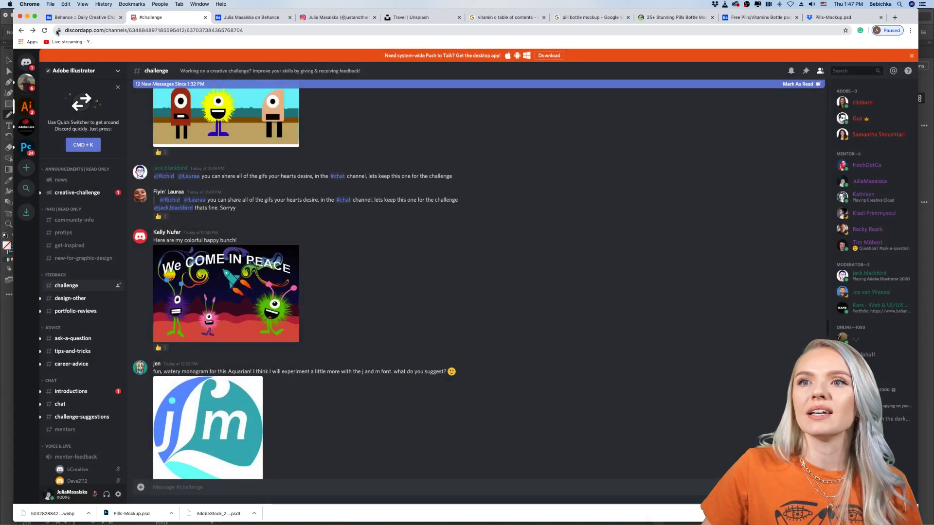
Return to the Lively document in Illustrator, switch to the Selection tool and deselect the stray path below the labels
left_click(27, 16)
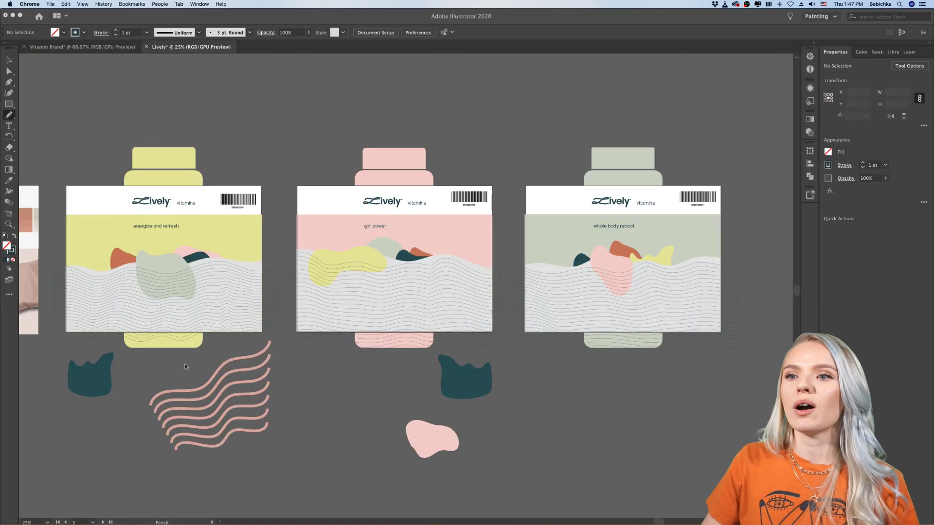
left_click(118, 441)
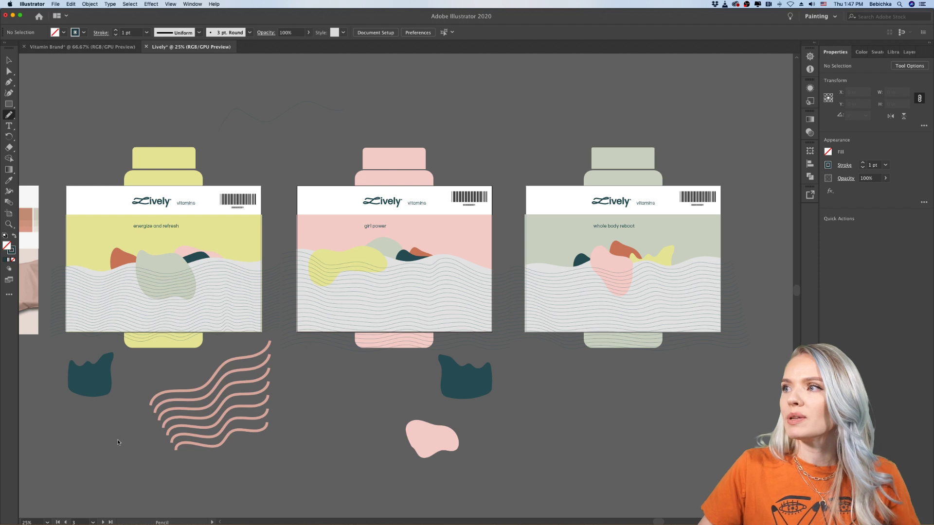
left_click(300, 454)
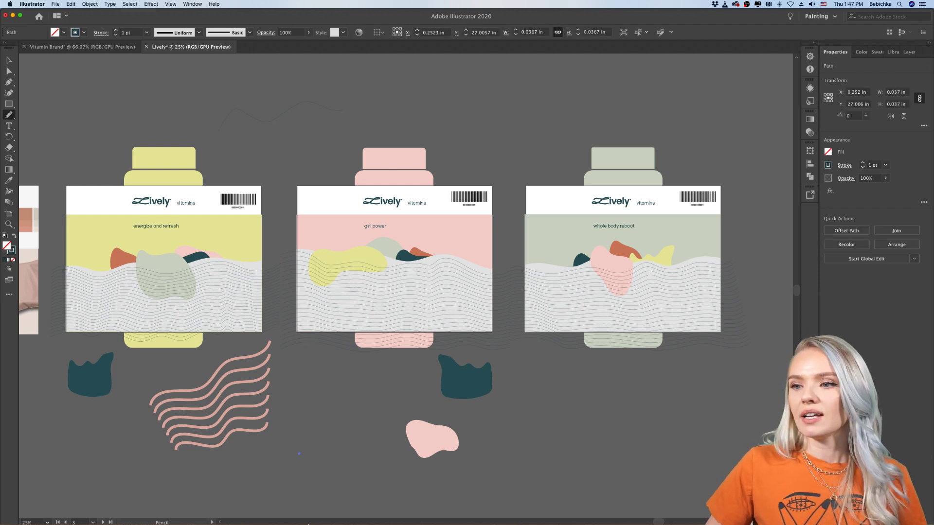
left_click(9, 59)
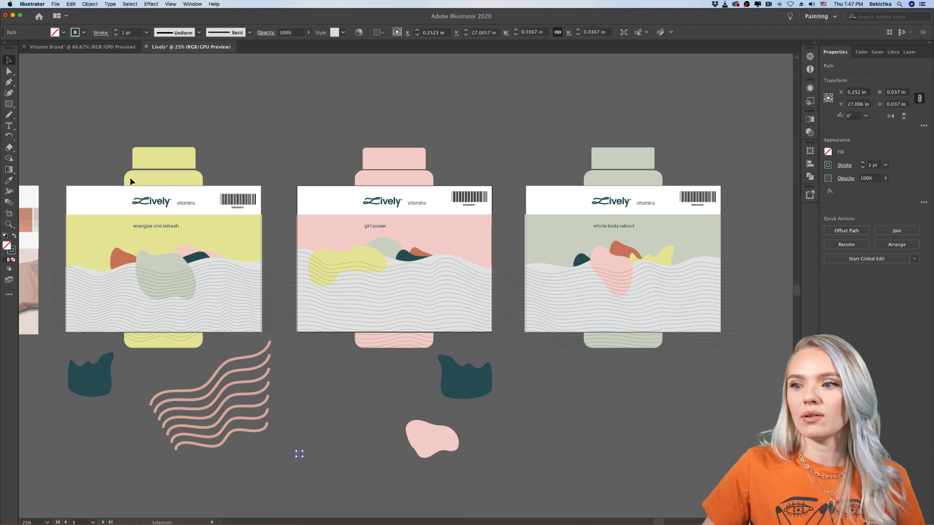
left_click(305, 470)
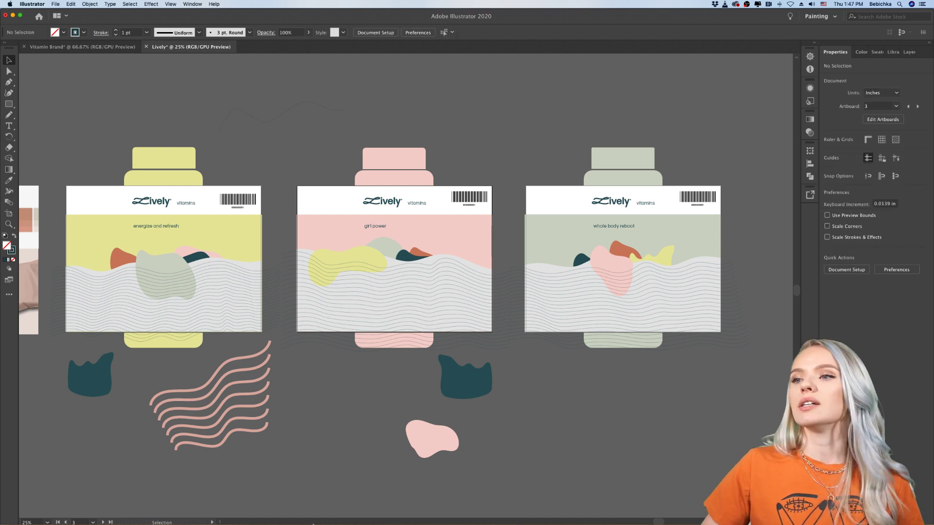
Switch to Photoshop with the Pills-Mockup.psd bottle mockup and deselect the REPLACE layer
mouse_move(336, 524)
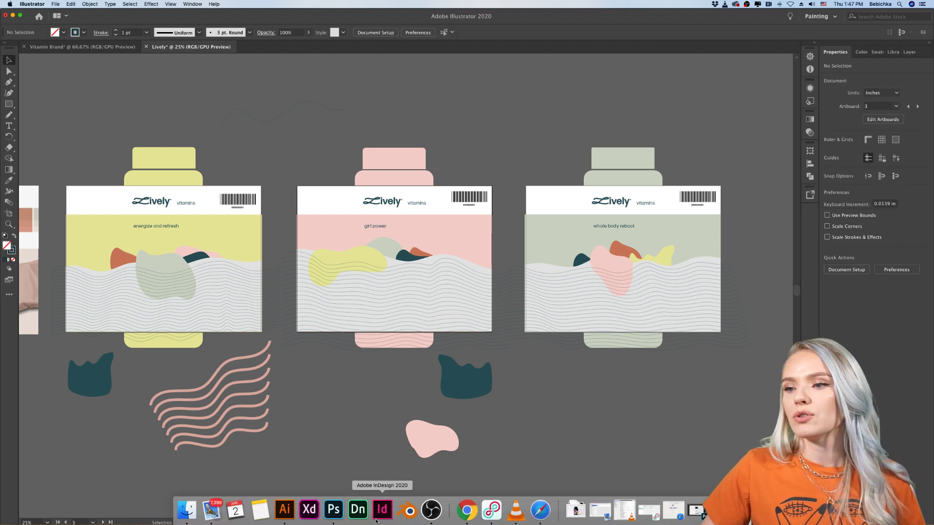
left_click(338, 513)
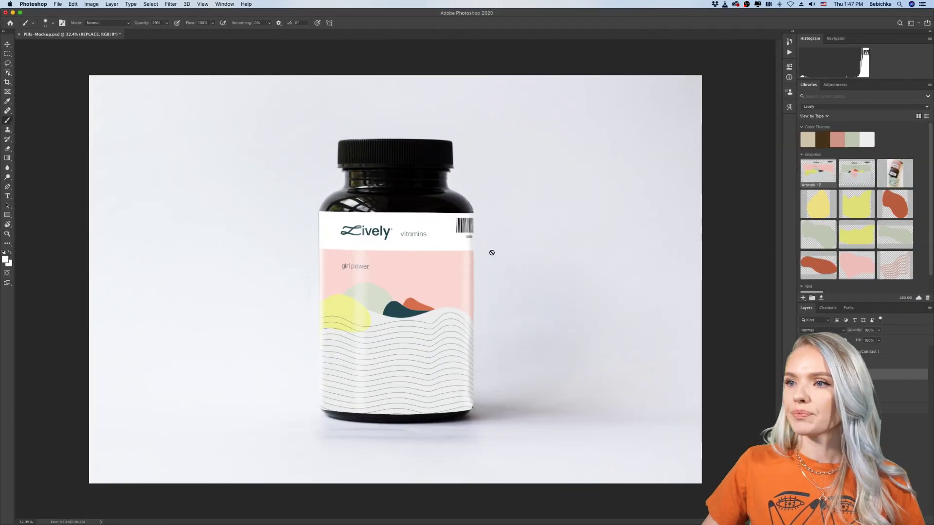
left_click(856, 455)
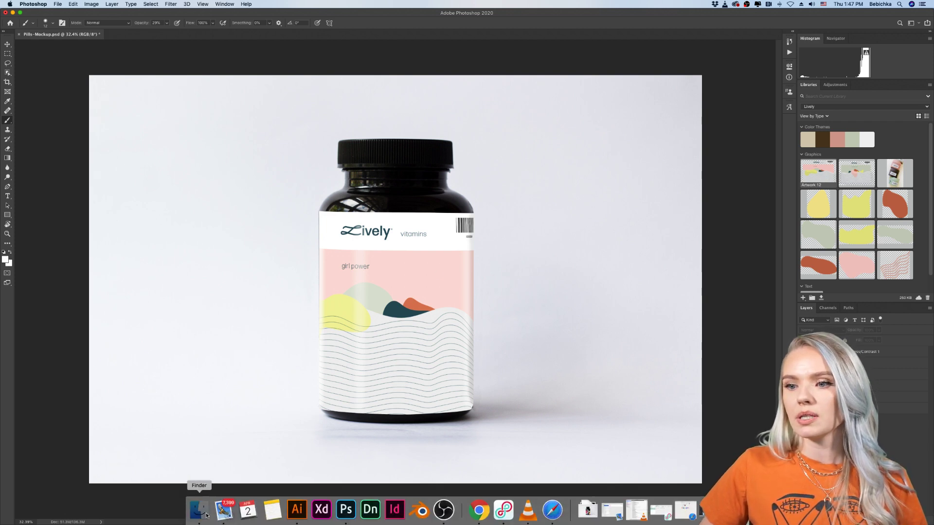
Check the exported pill bottle mockup JPGs on the Desktop in Finder and return to Photoshop
left_click(206, 515)
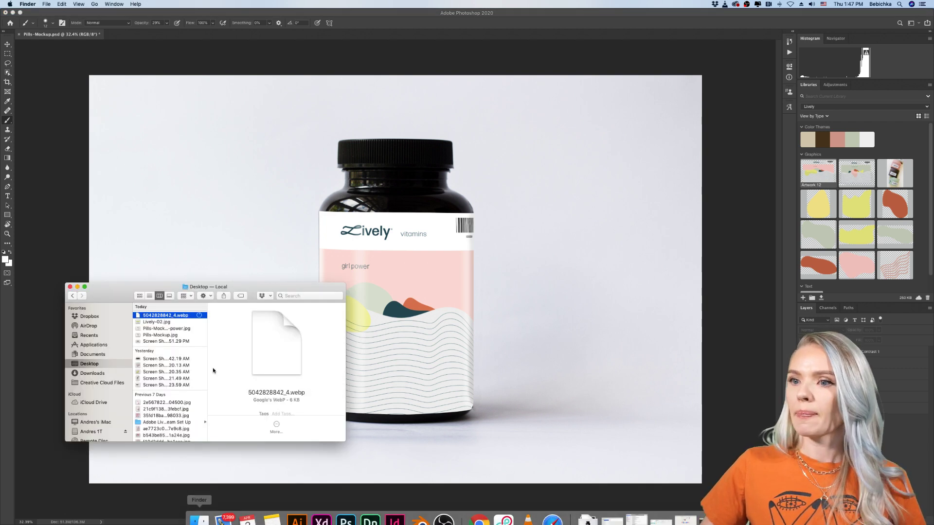
left_click(162, 329)
left_click(161, 335)
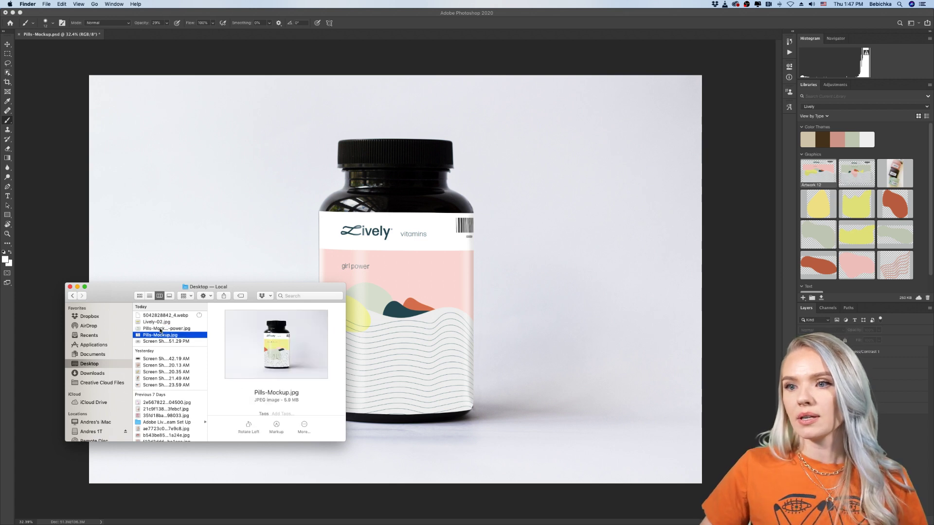
key("Up")
key("Down")
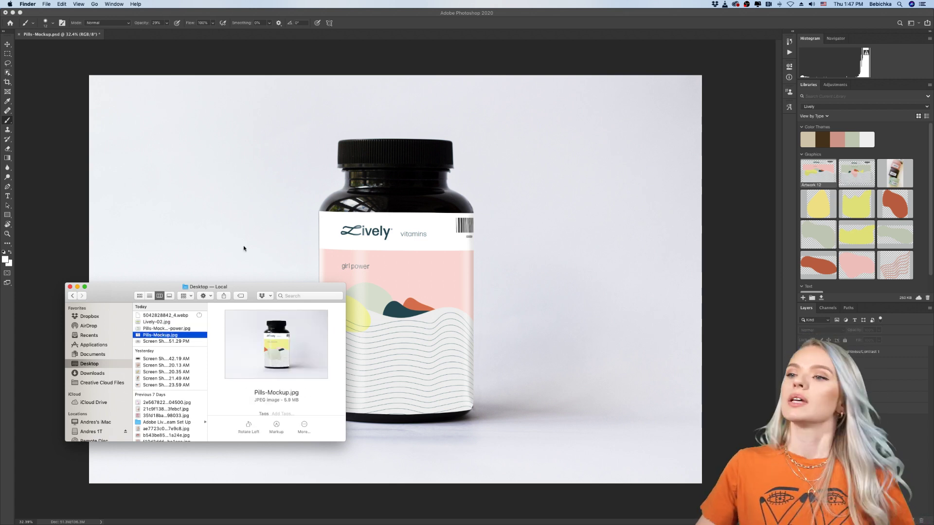
left_click(185, 229)
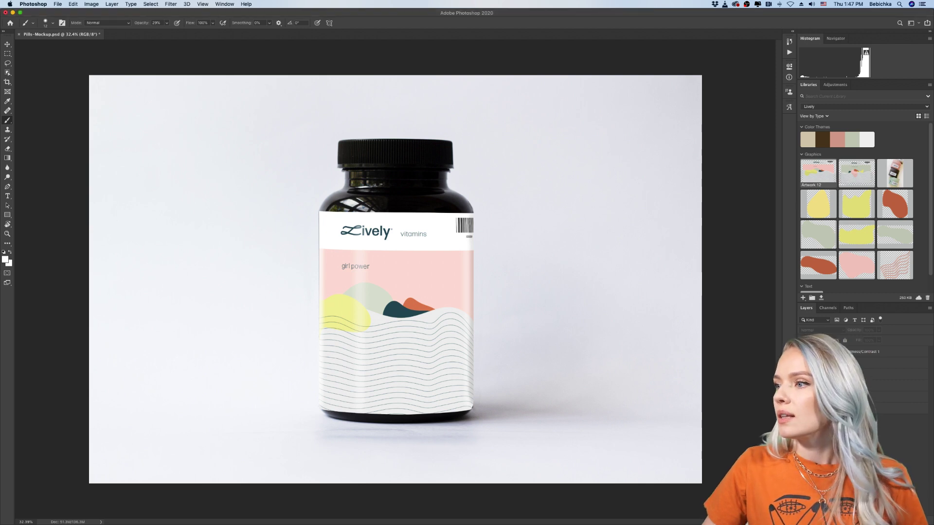
Open the contents of the mockup's REPLACE smart object and delete the pink "girl power" label artwork
left_click(895, 374)
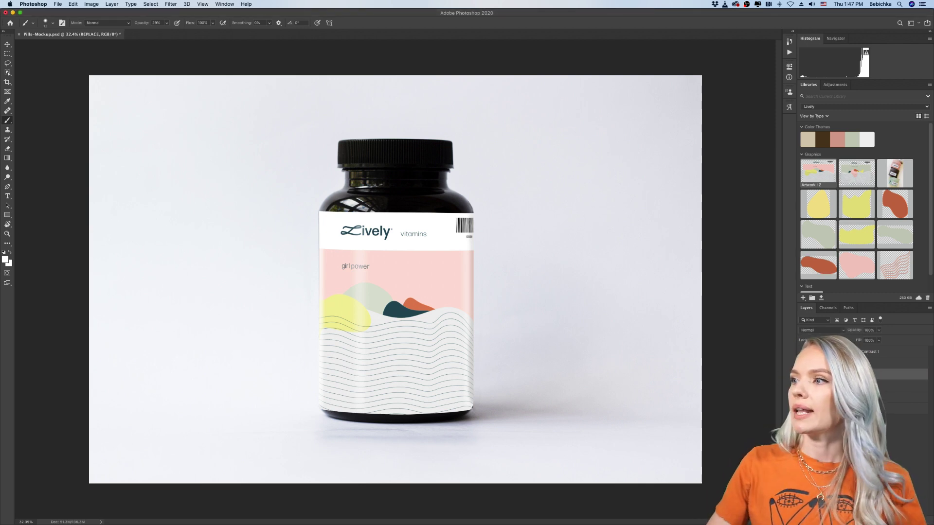
double_click(827, 373)
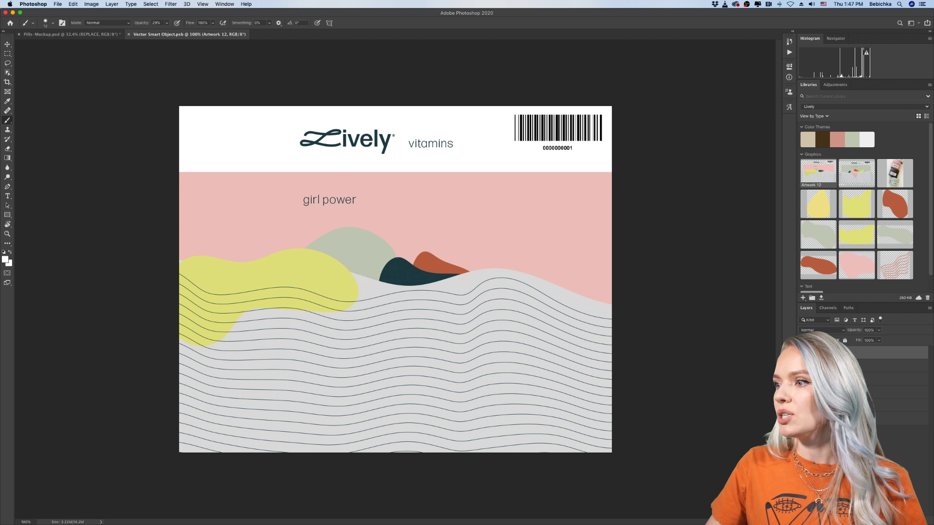
key("BackSpace")
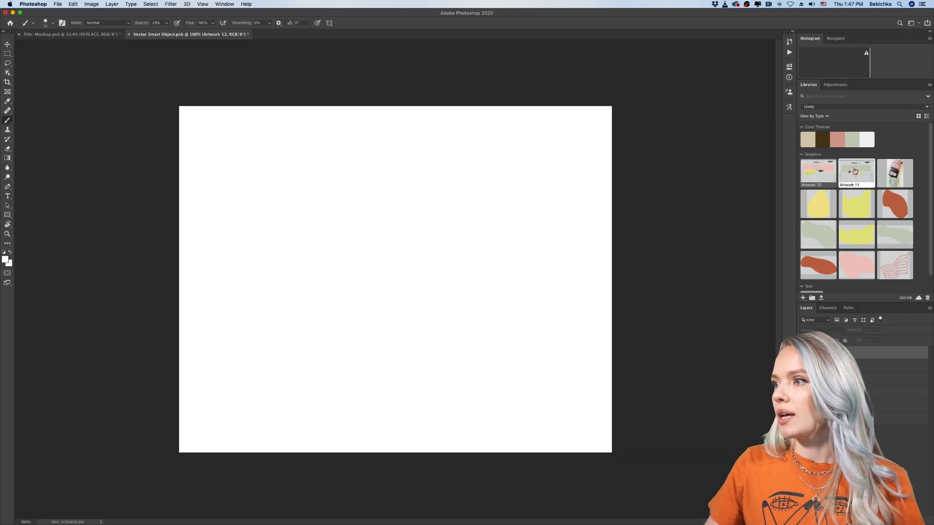
Place the green "whole body reboot" graphic from the Lively library, scale it to about 21% to cover the canvas, and commit
left_click(865, 366)
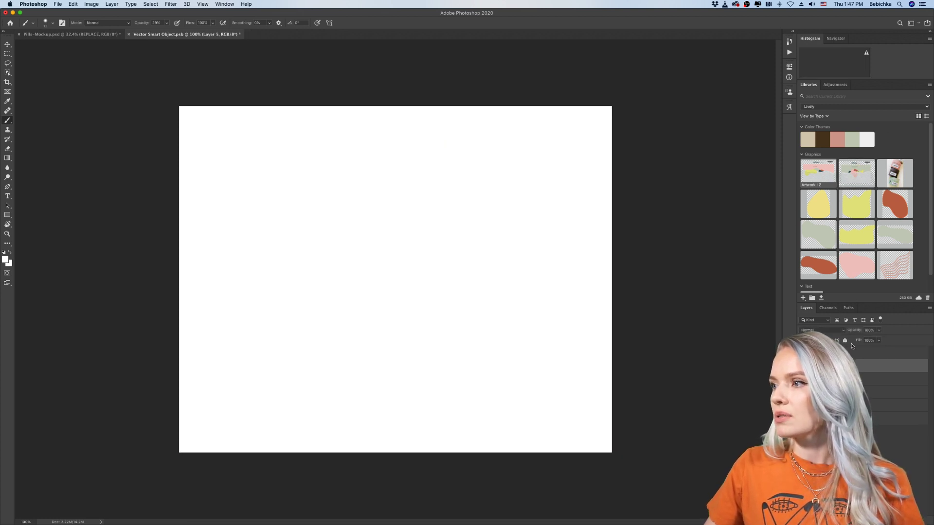
left_click_drag(857, 177, 433, 237)
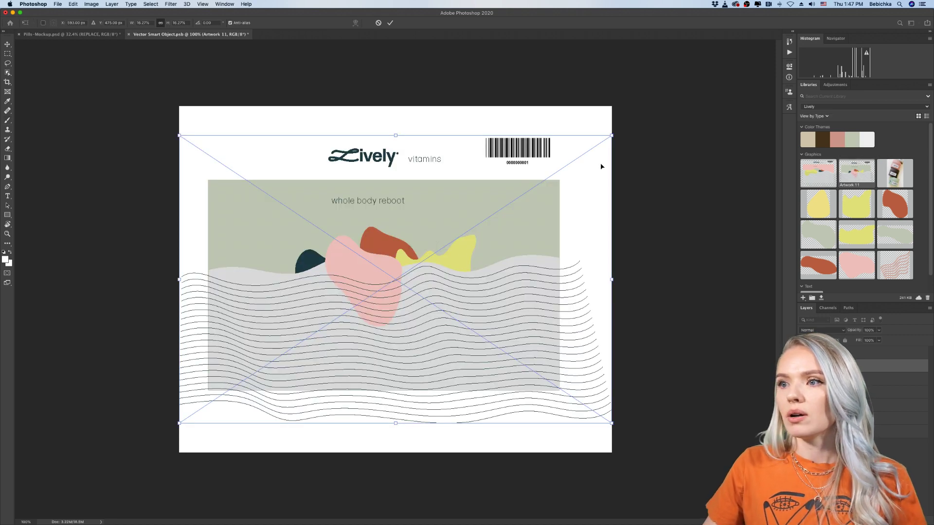
left_click_drag(612, 135, 655, 110)
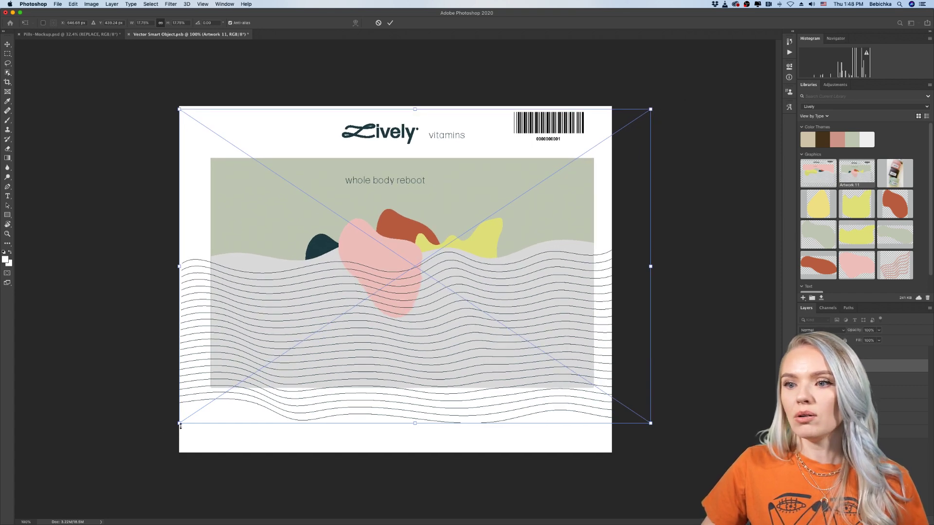
left_click_drag(180, 426, 83, 487)
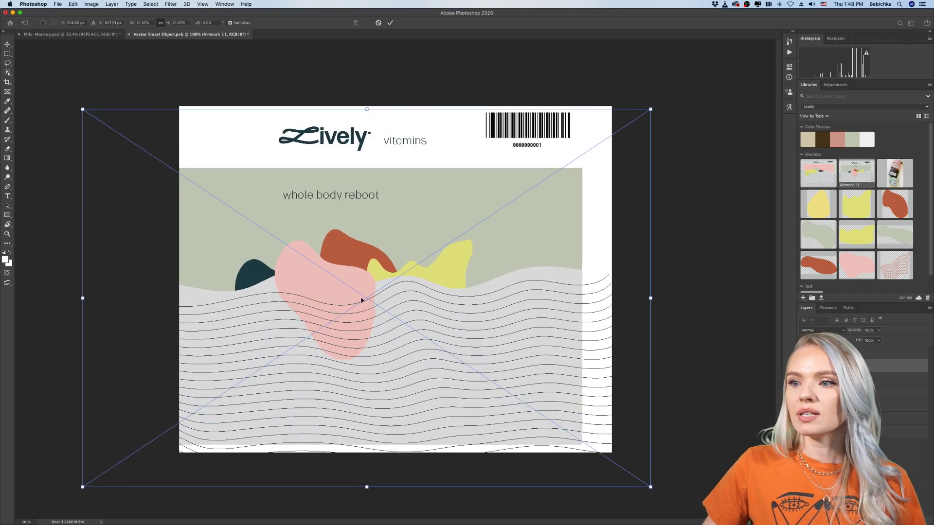
left_click_drag(355, 311, 389, 317)
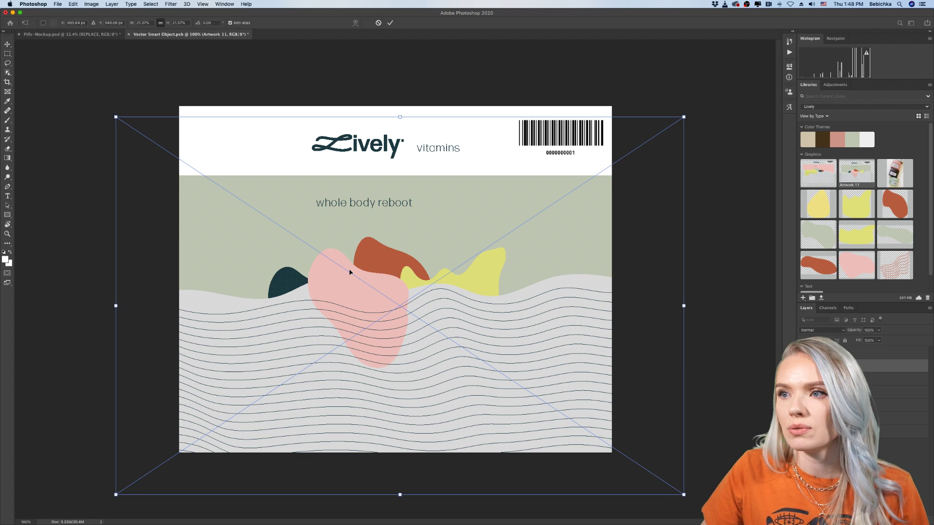
left_click_drag(353, 263, 353, 263)
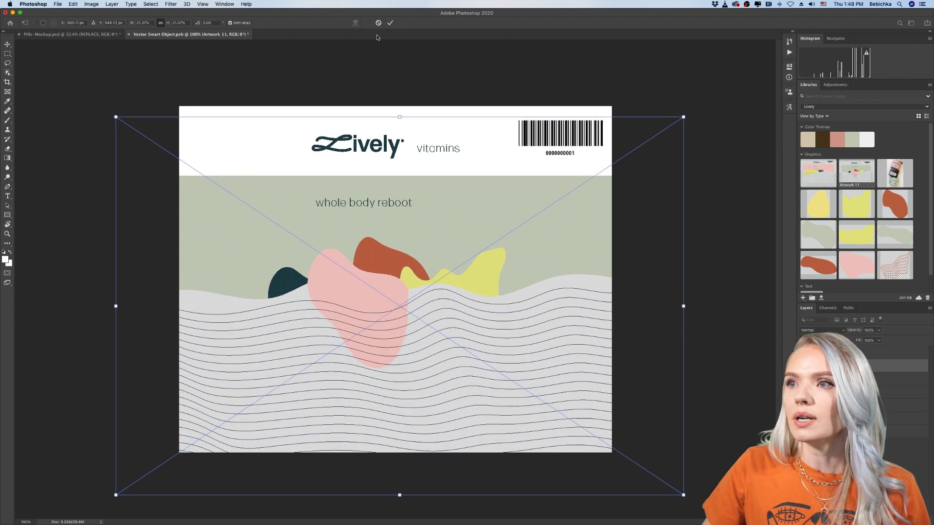
left_click(389, 23)
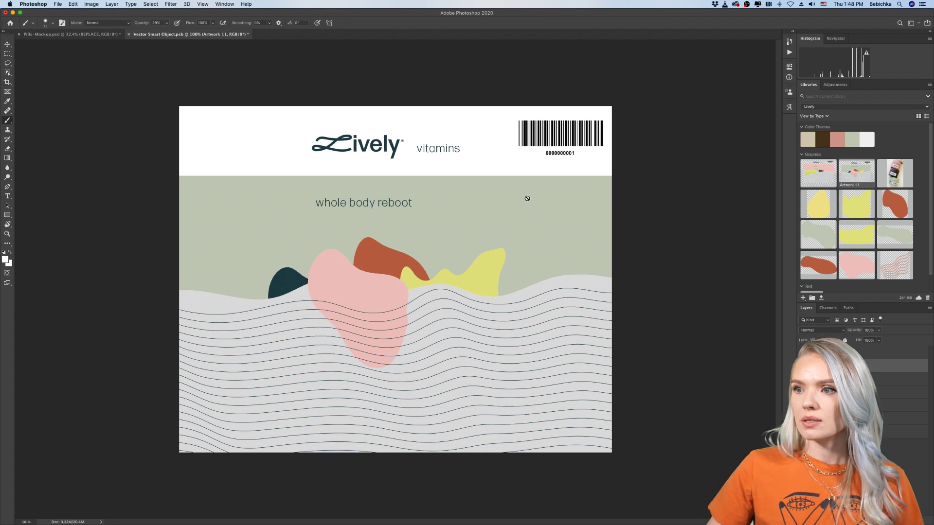
Close the label smart object with its changes saved and deselect the REPLACE layer in the bottle mockup
left_click(129, 34)
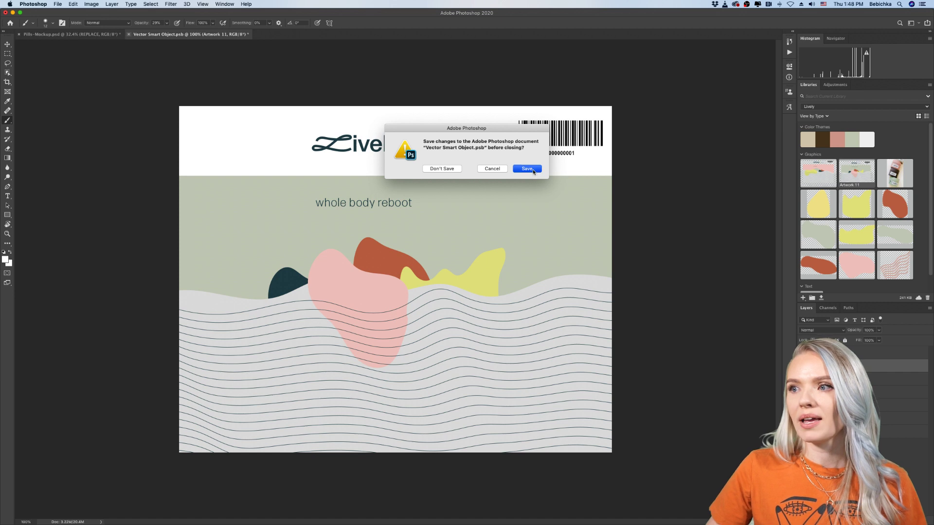
key("Return")
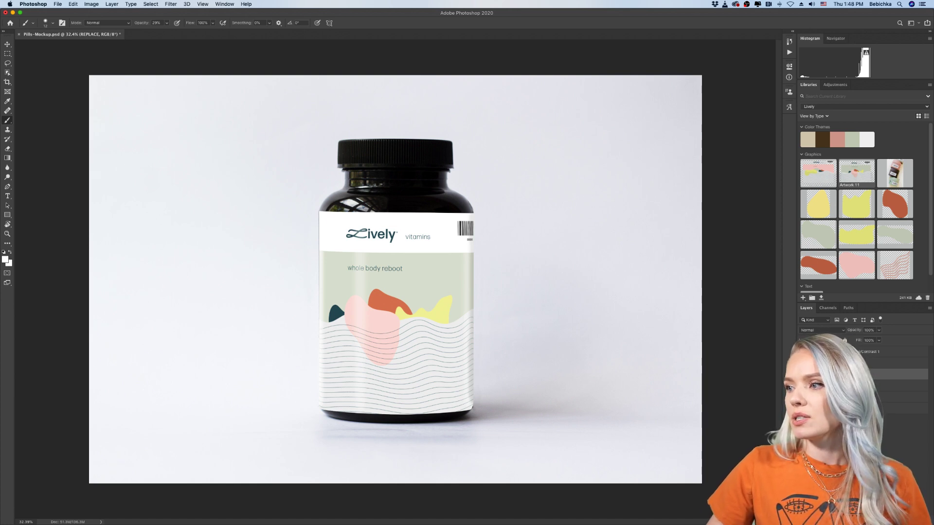
left_click(851, 448)
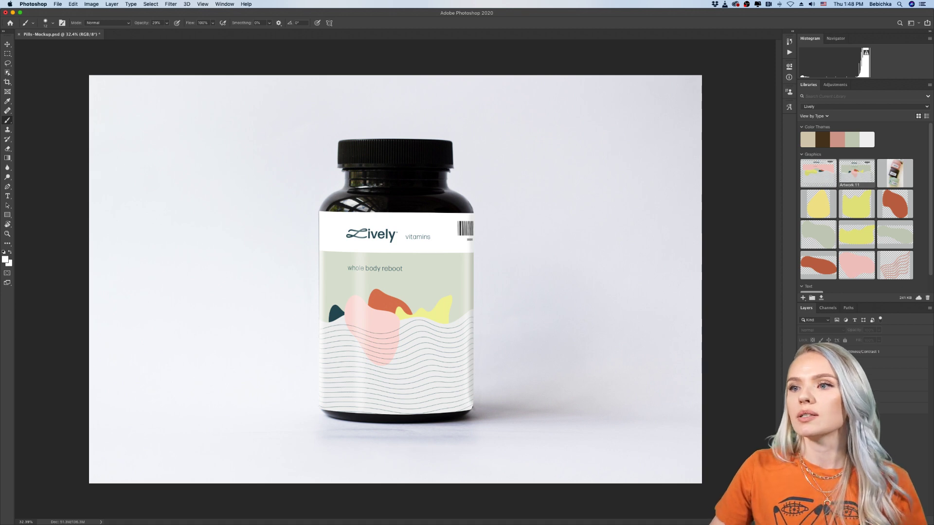
Quick-export the green bottle mockup as a JPG named Pills-Mockup_body-reboot.jpg on the Desktop
left_click(57, 4)
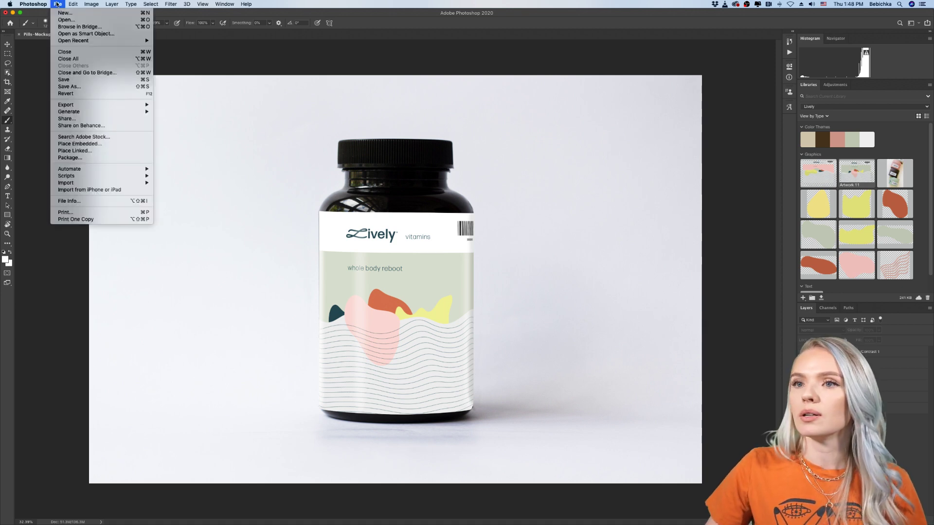
mouse_move(97, 105)
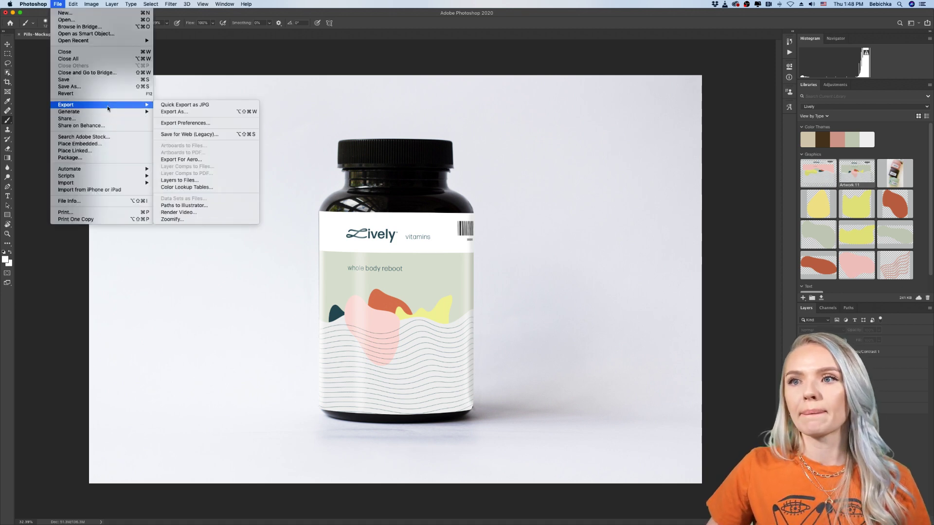
left_click(184, 105)
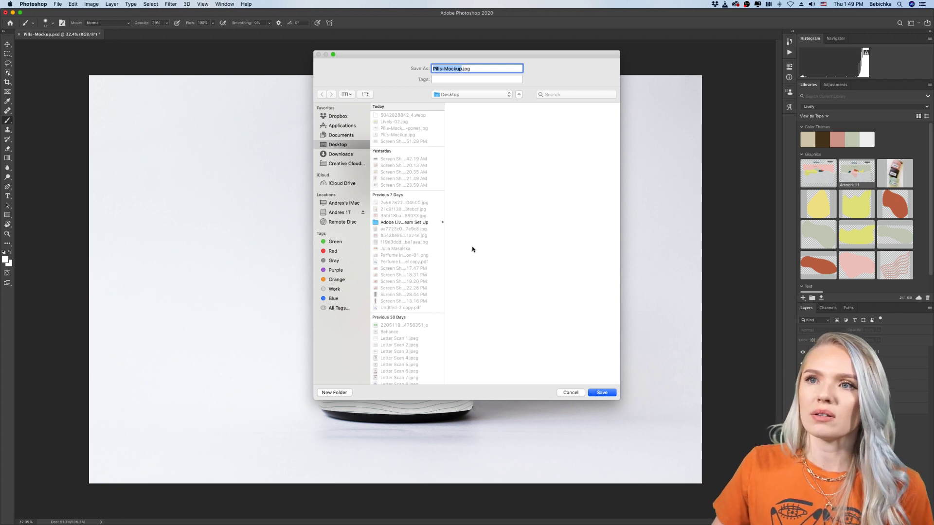
mouse_move(393, 523)
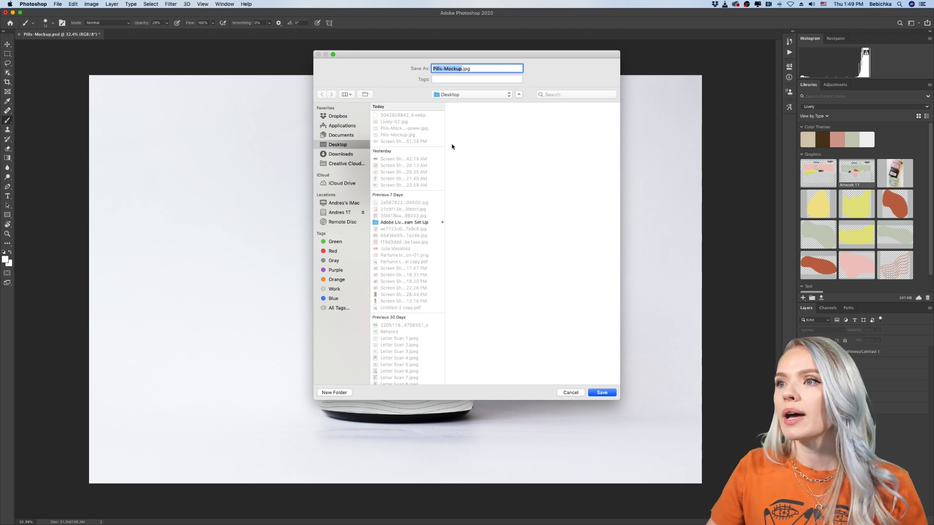
key("Right")
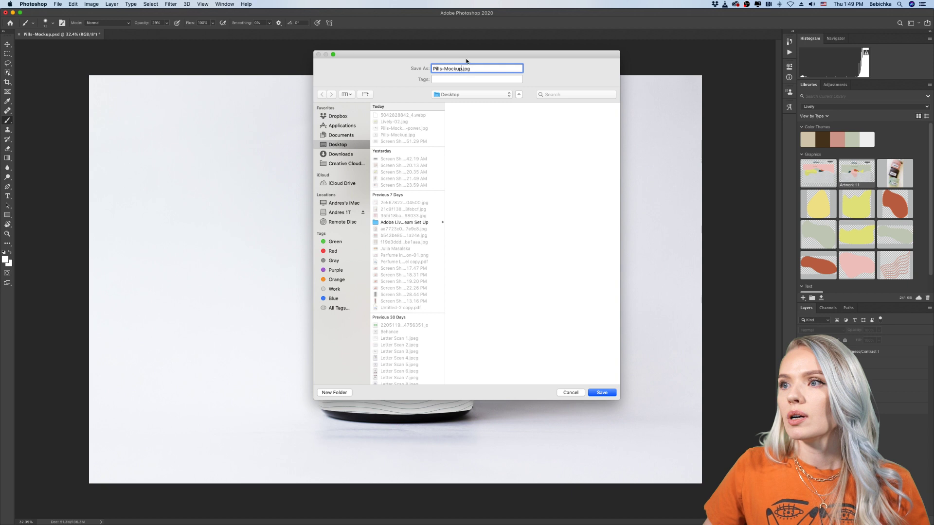
left_click_drag(466, 62, 611, 86)
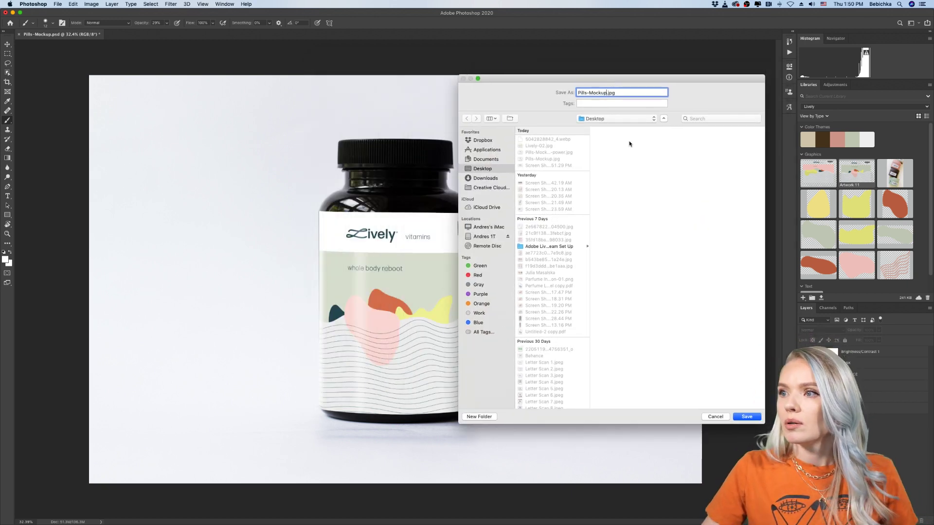
type("_body-")
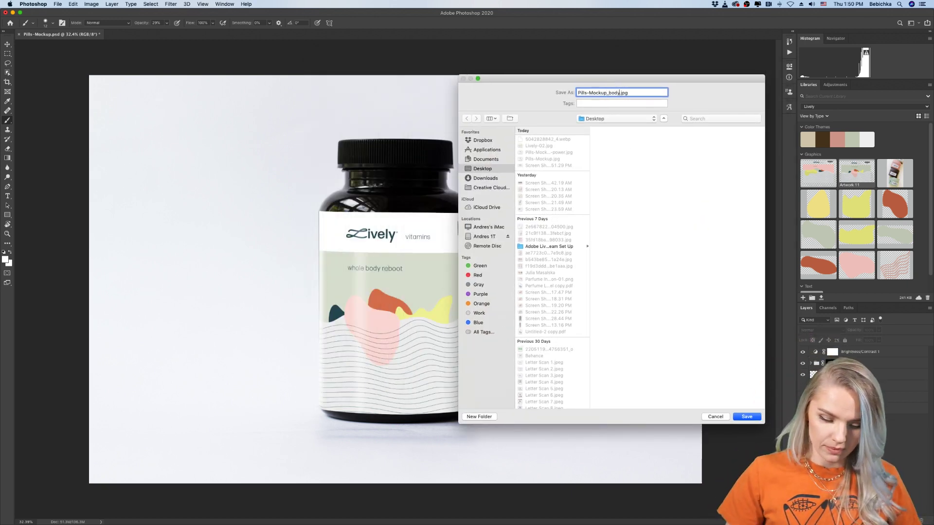
type("reboot")
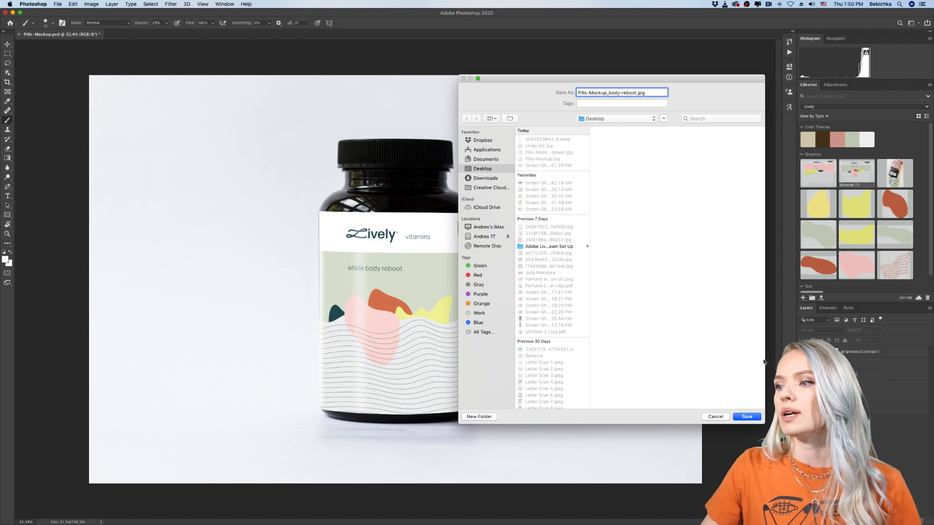
left_click(747, 417)
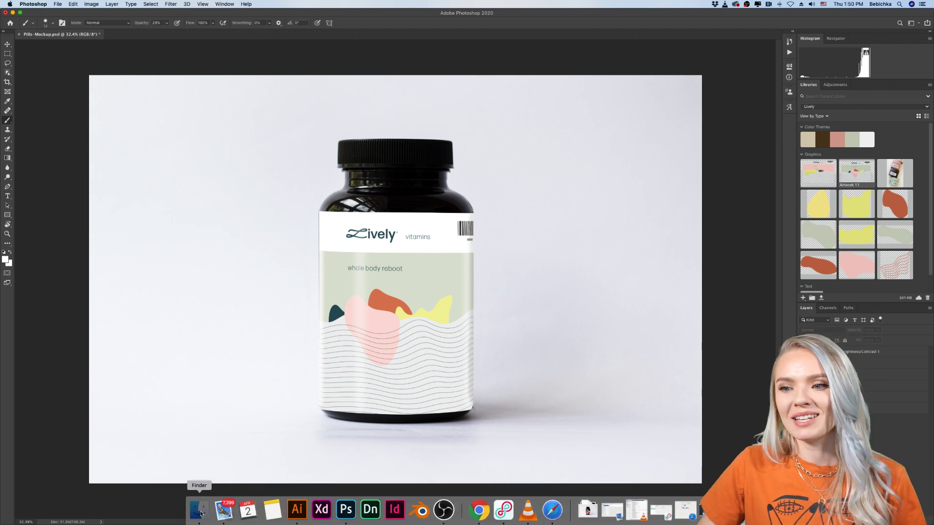
Switch to Finder, select the body-reboot, girl-power and original Pills-Mockup JPGs on the Desktop, and open them together in Preview
left_click(197, 508)
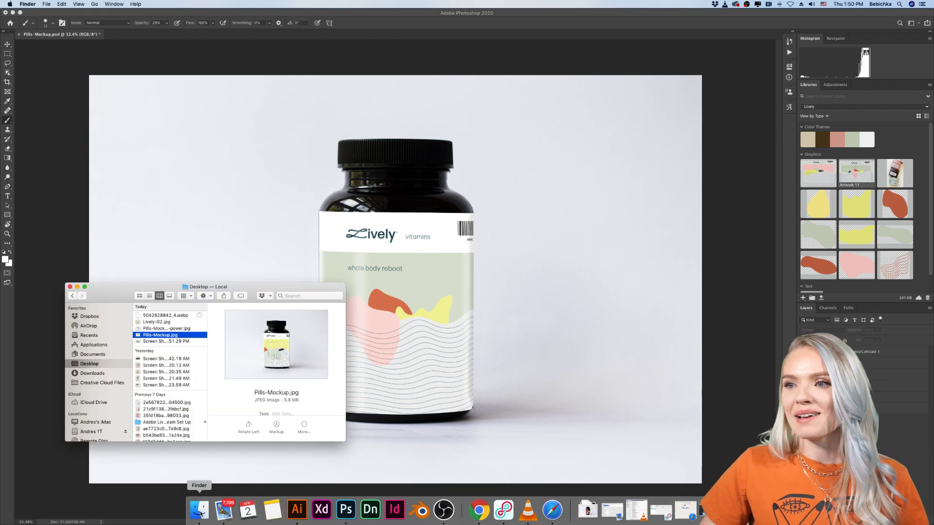
left_click(157, 329)
scroll(157, 334, "down", 1)
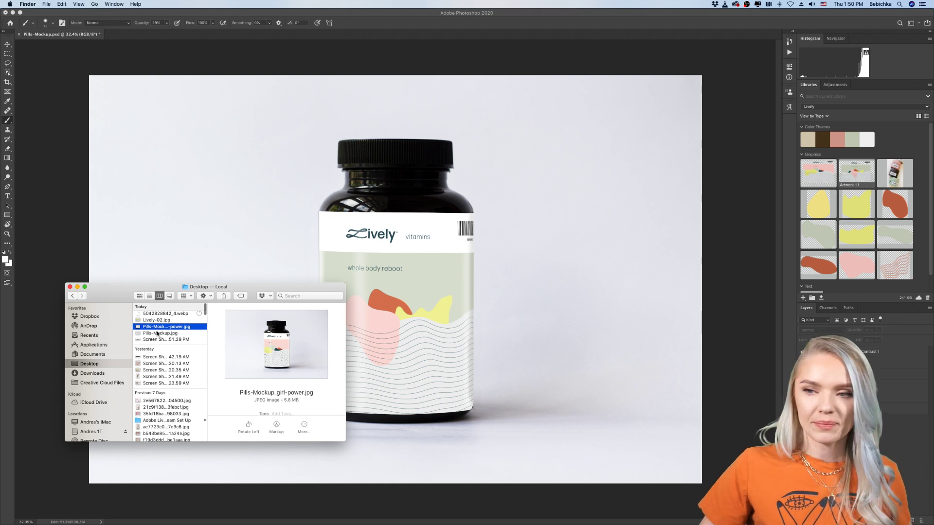
left_click(157, 333)
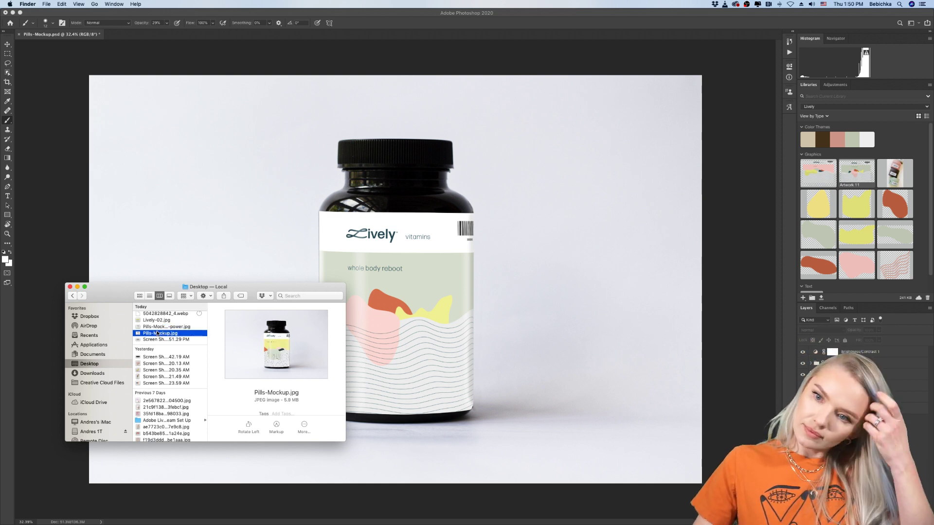
scroll(157, 333, "up", 1)
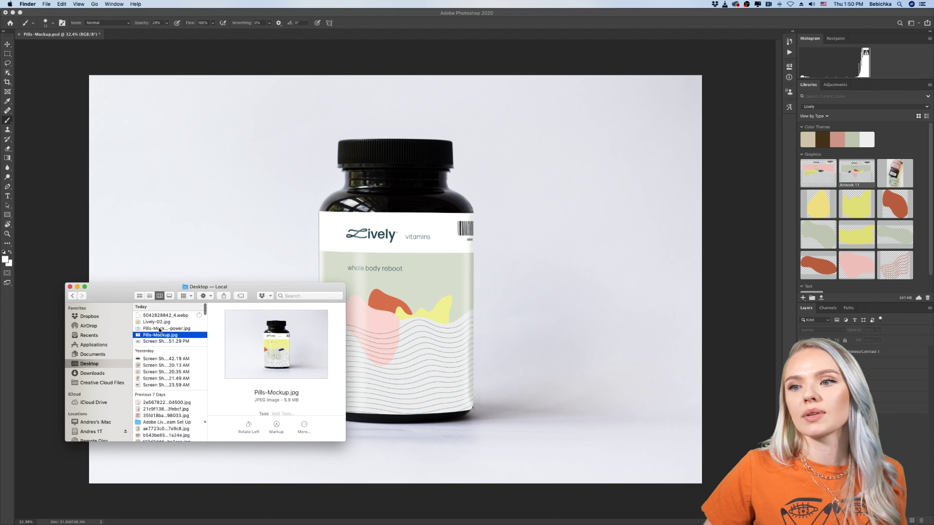
left_click(159, 330)
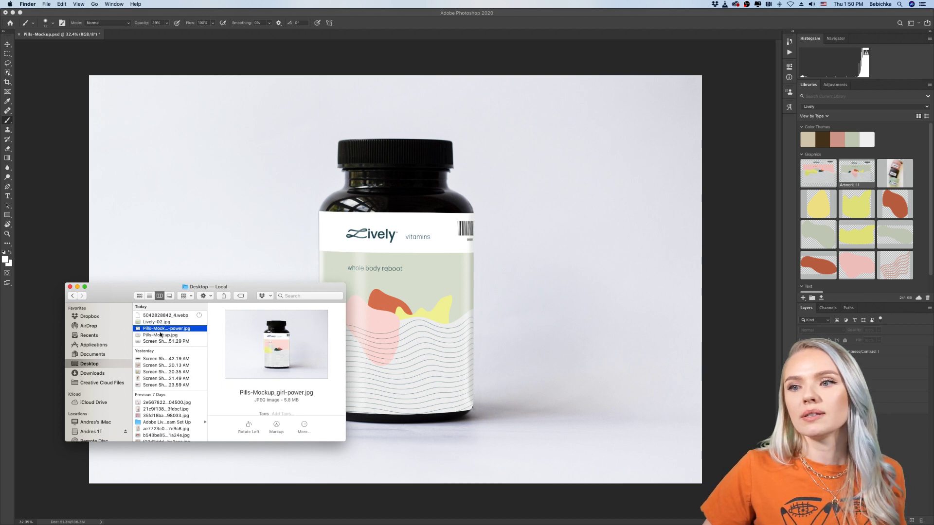
left_click(162, 330, "shift")
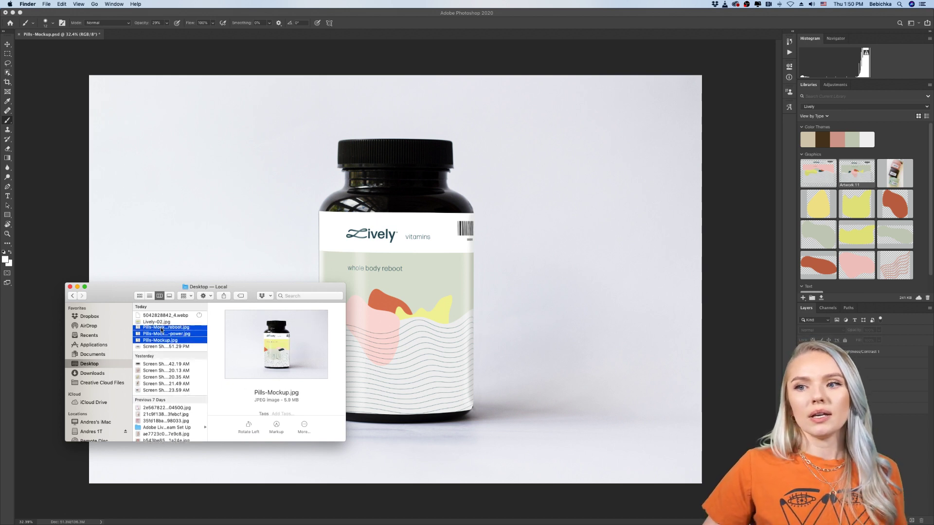
right_click(167, 329)
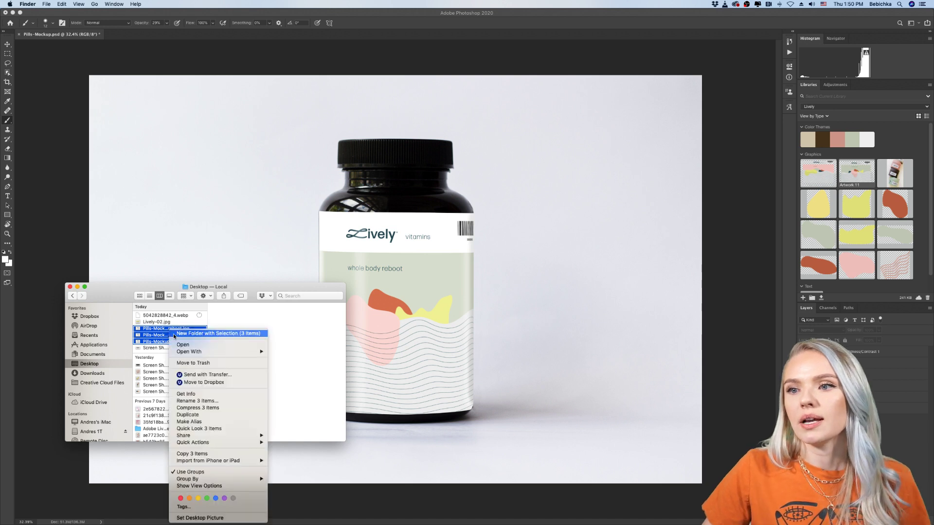
mouse_move(215, 354)
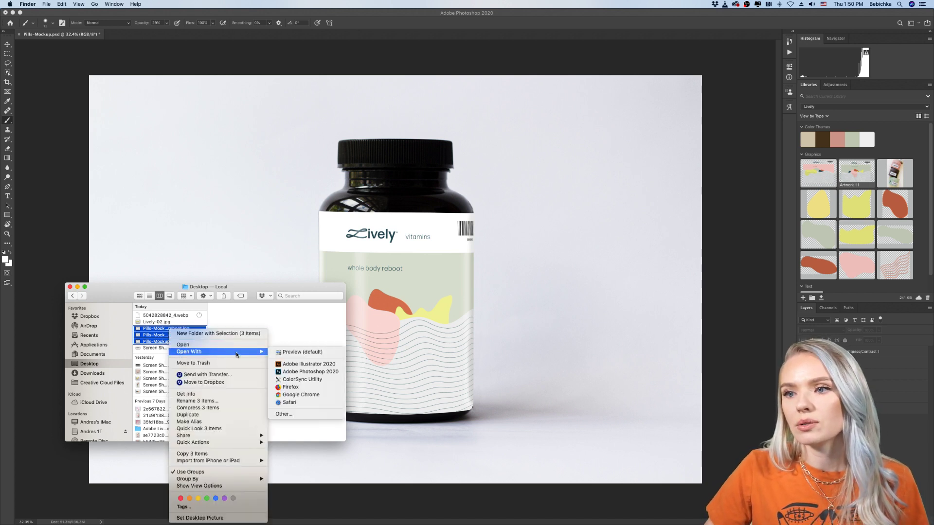
left_click(302, 353)
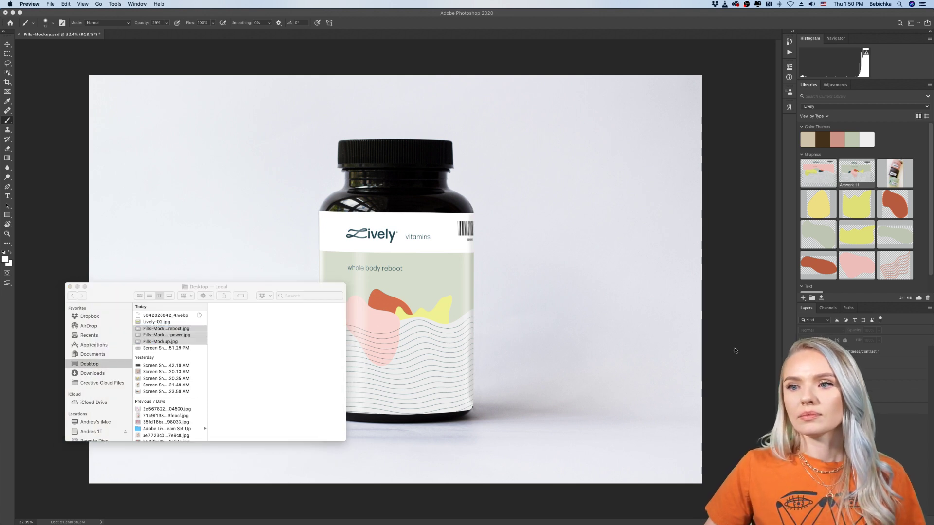
left_click(78, 287)
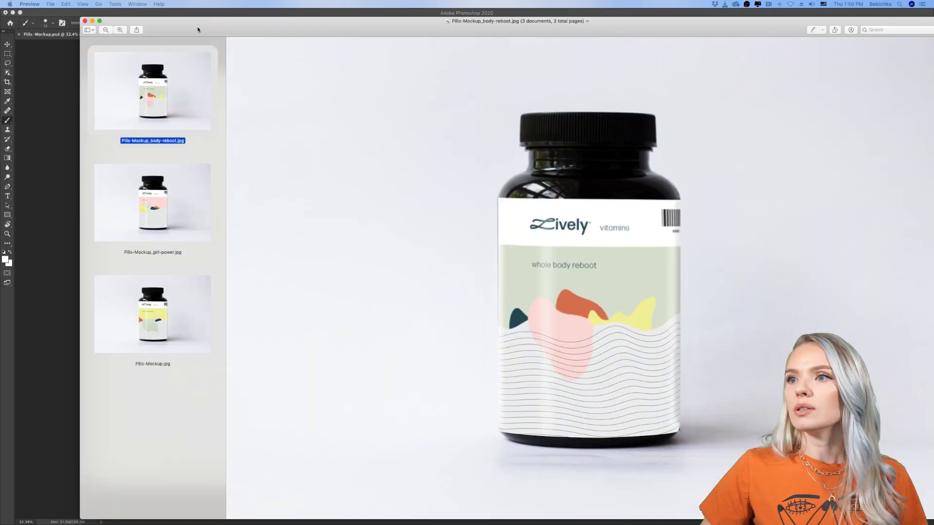
Compare the body-reboot, girl-power and energize-and-refresh bottle mockups in Preview, then close the window
left_click_drag(197, 30, 145, 20)
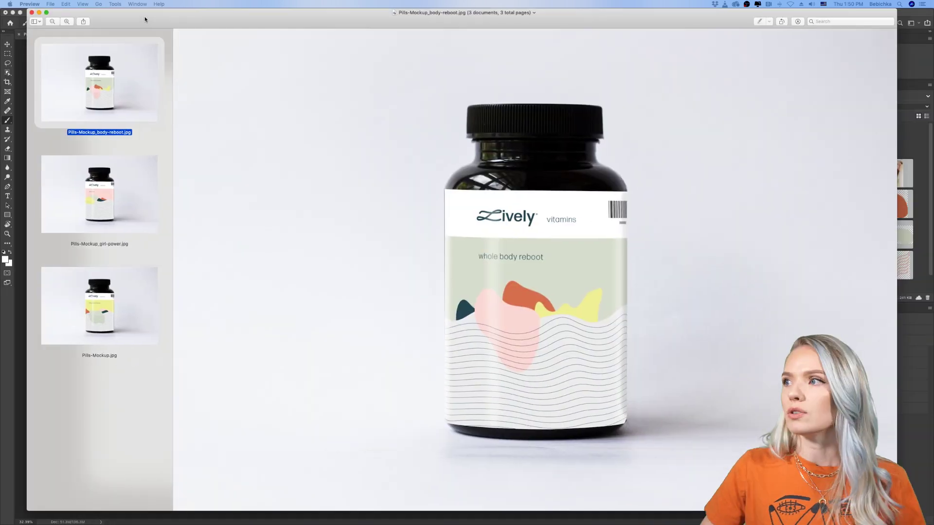
left_click(105, 200)
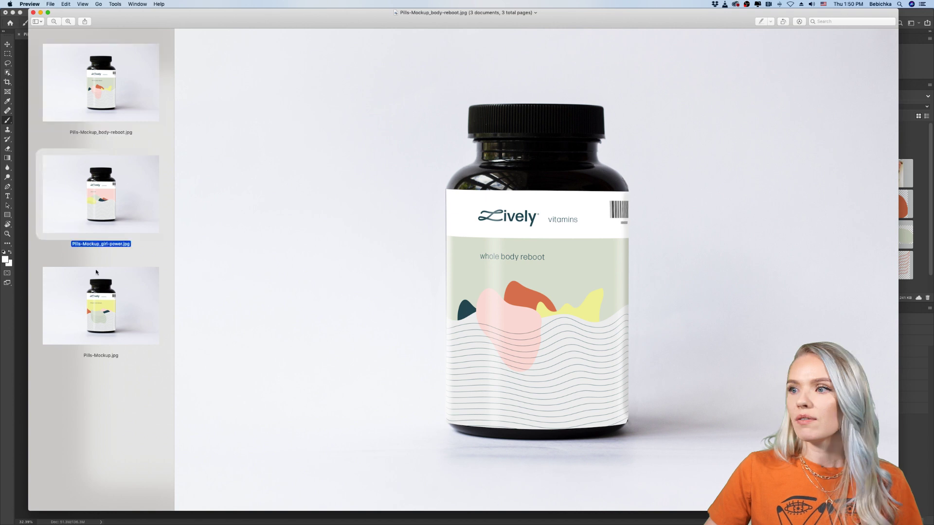
left_click(94, 307)
left_click(107, 207)
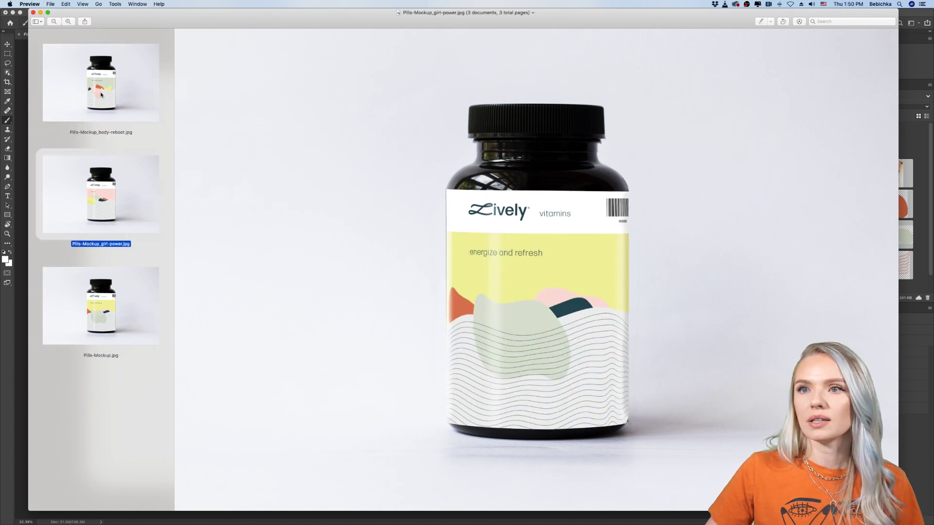
left_click(101, 95)
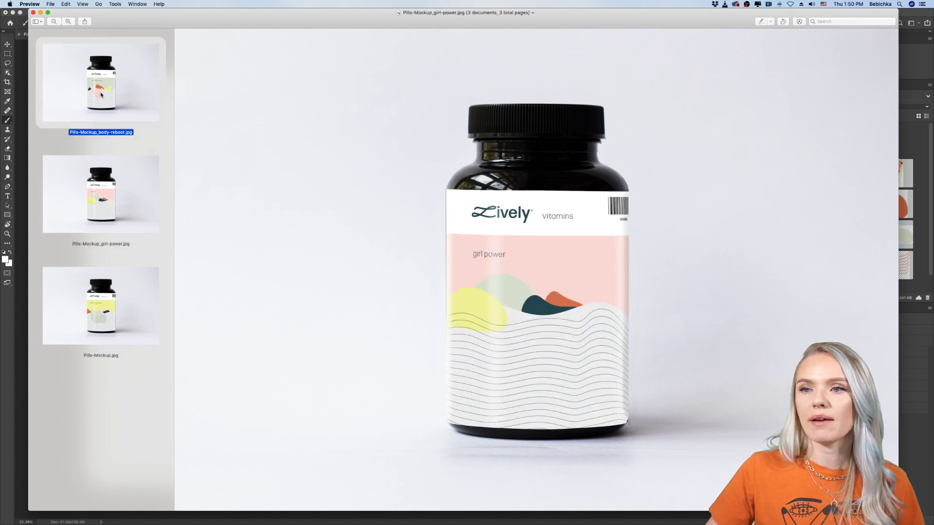
left_click(103, 197)
key("Down")
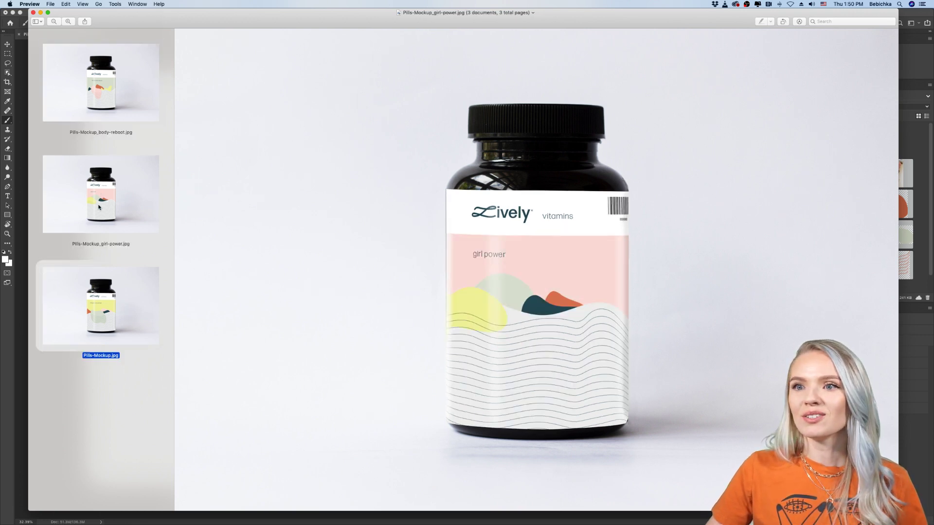
left_click(98, 203)
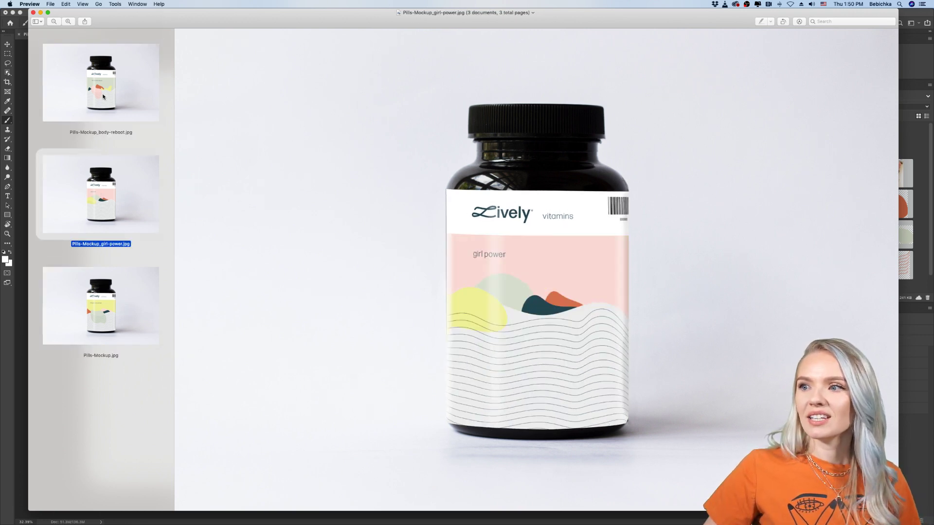
left_click(104, 97)
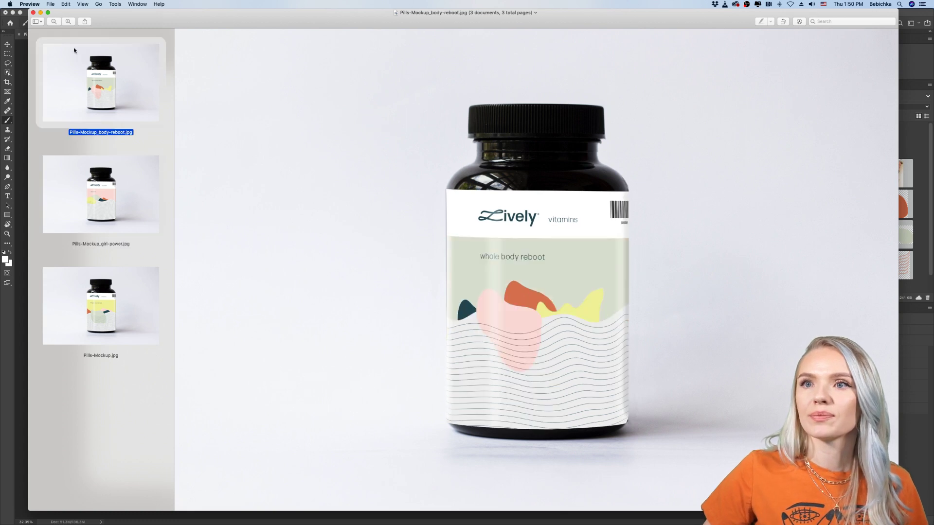
left_click(33, 12)
Return to the Desktop folder in Finder and open only Pills-Mockup_body-reboot.jpg in Preview
mouse_move(345, 523)
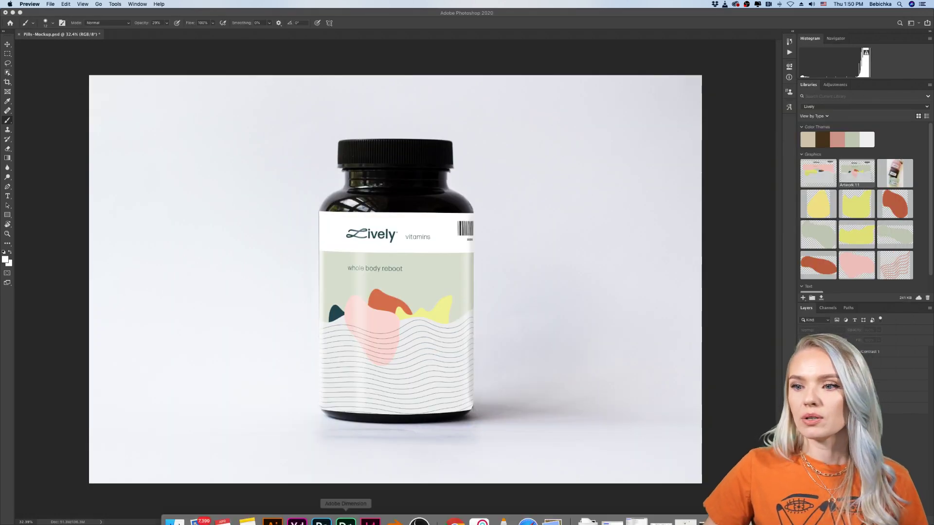
left_click(175, 510)
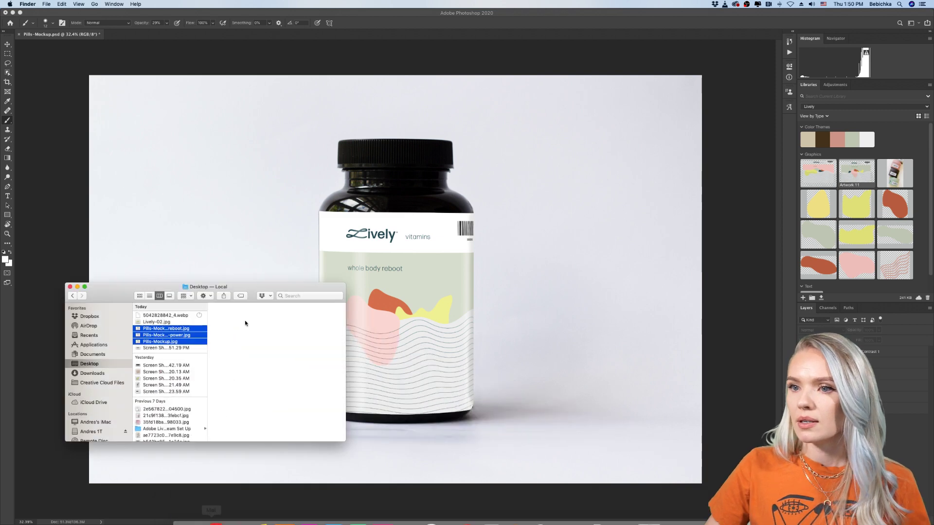
right_click(166, 331)
left_click(273, 315)
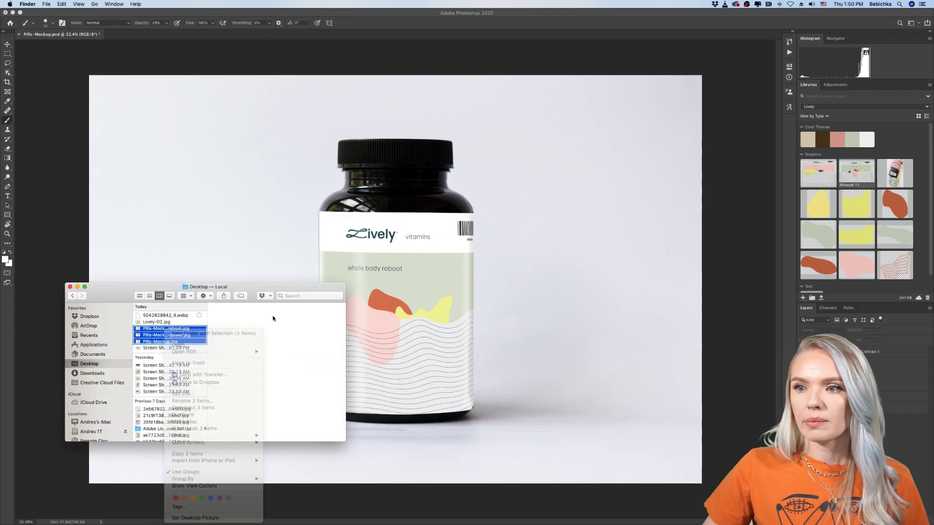
left_click(186, 328)
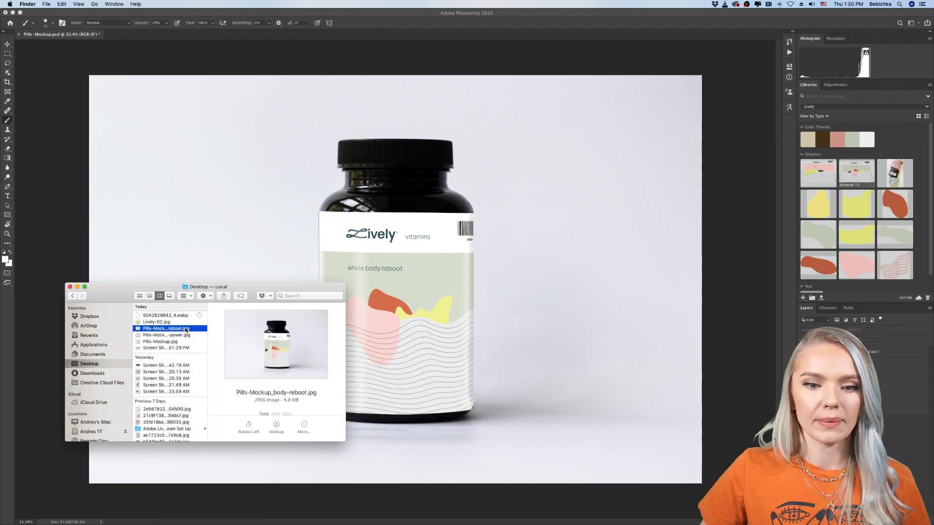
left_click(185, 329)
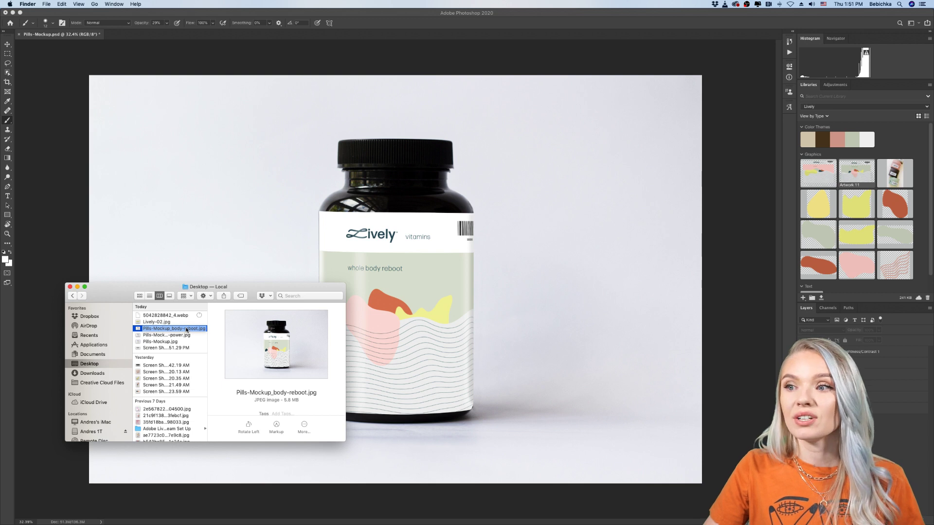
key("Return")
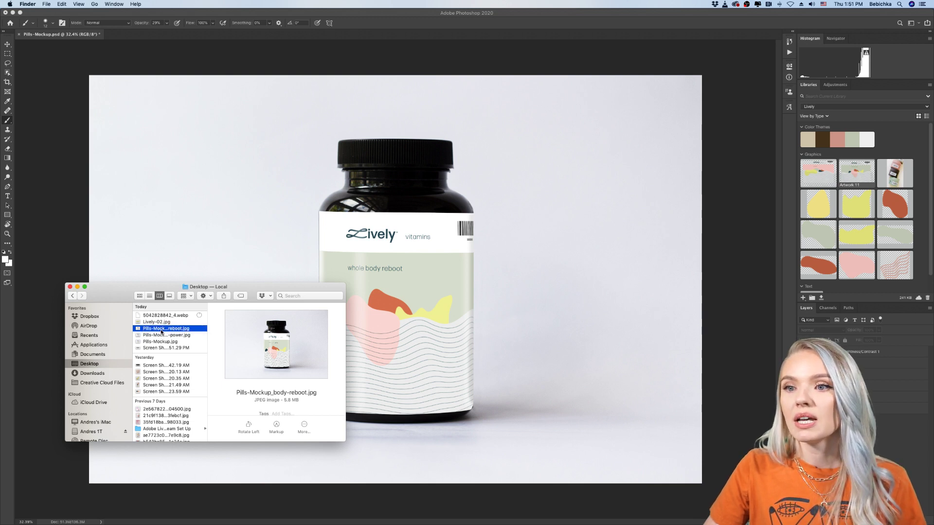
right_click(162, 332)
mouse_move(210, 341)
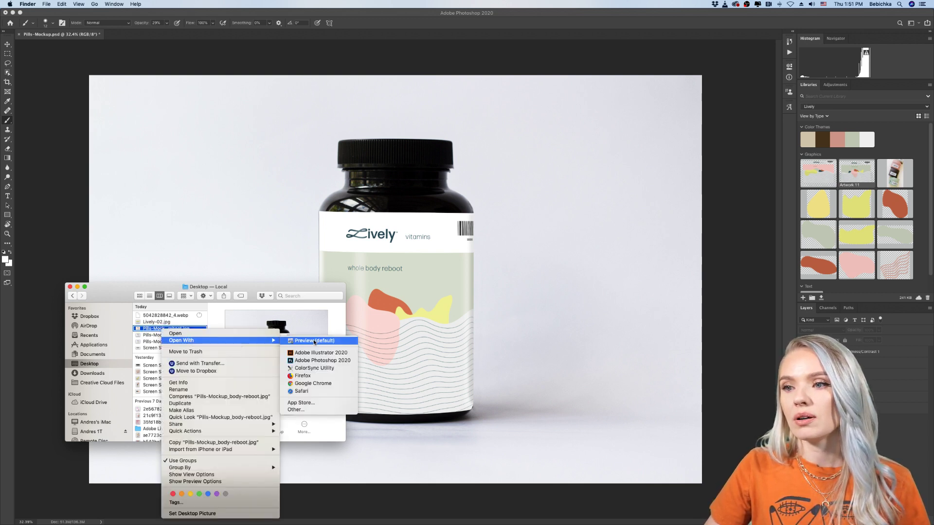
left_click(313, 341)
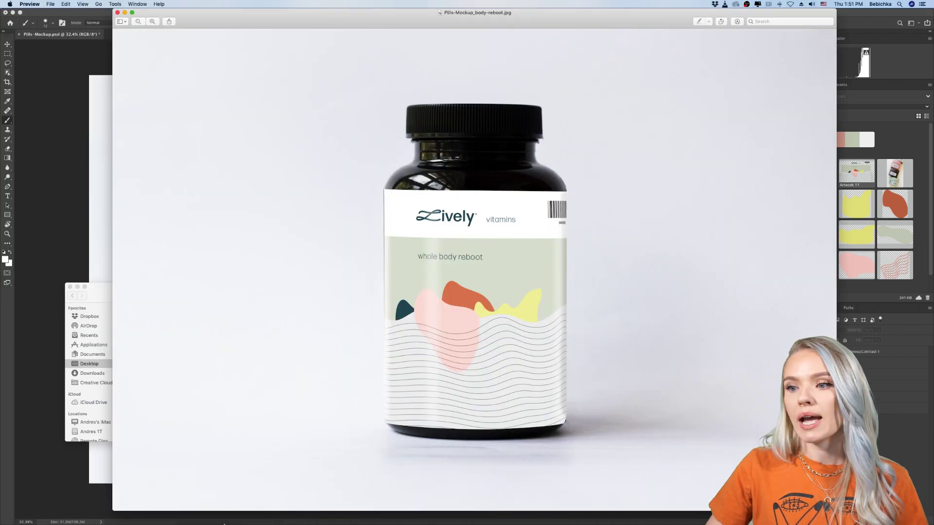
mouse_move(265, 524)
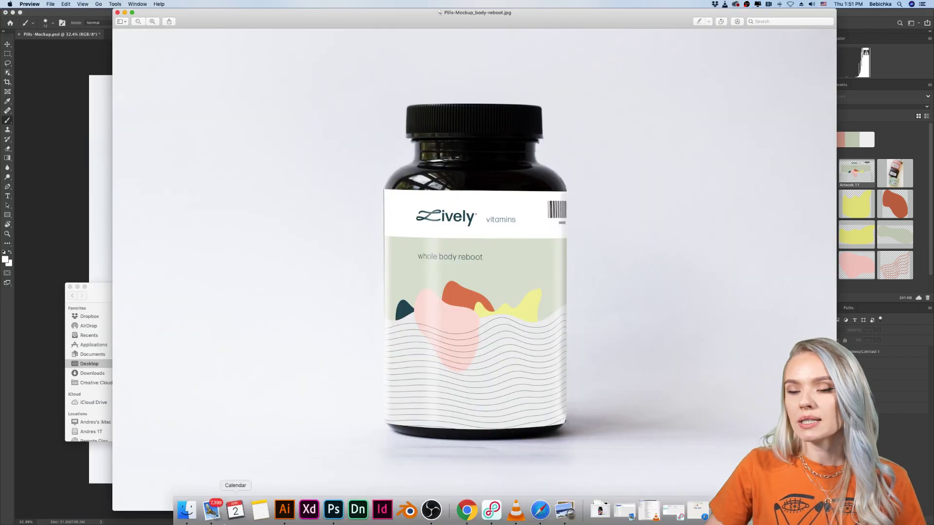
Switch to Illustrator and review the Lively logo explorations, mood board and three vitamin label artboards
left_click(284, 509)
scroll(316, 446, "left", 2)
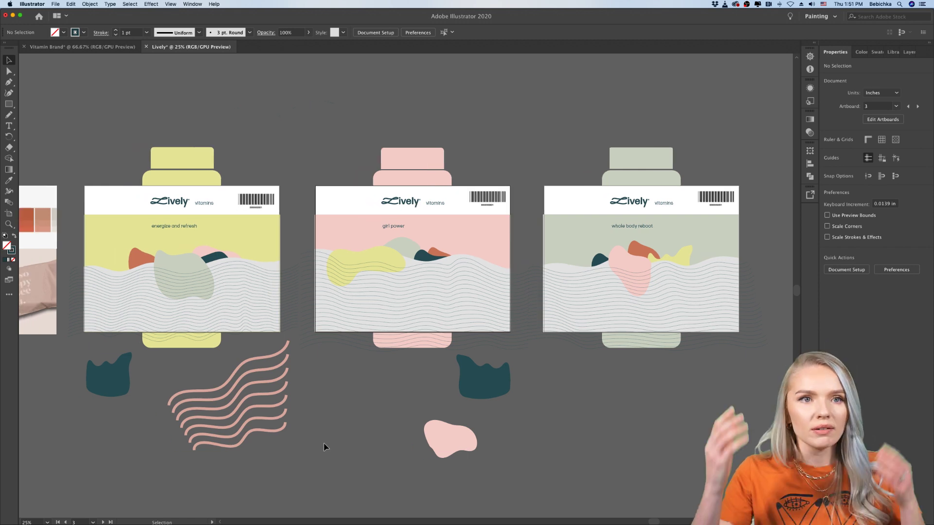
scroll(327, 446, "down", 2)
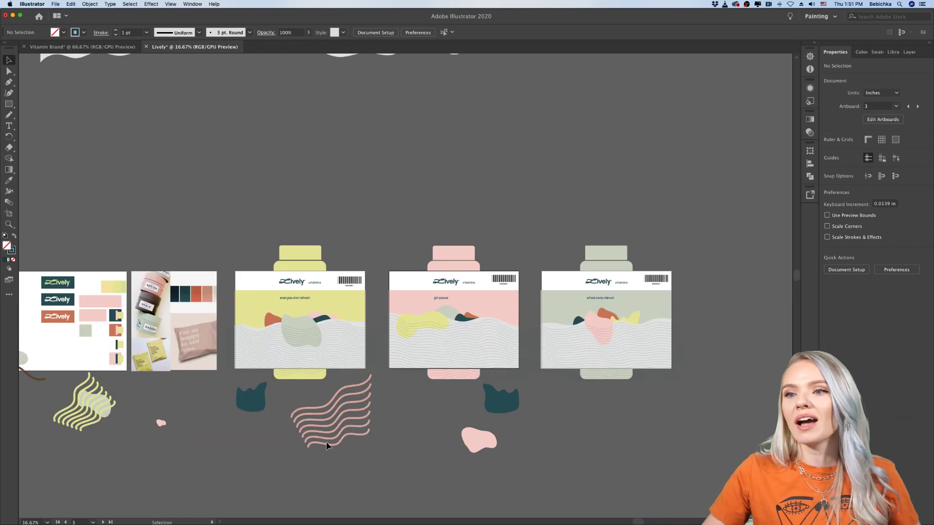
scroll(326, 445, "left", 10)
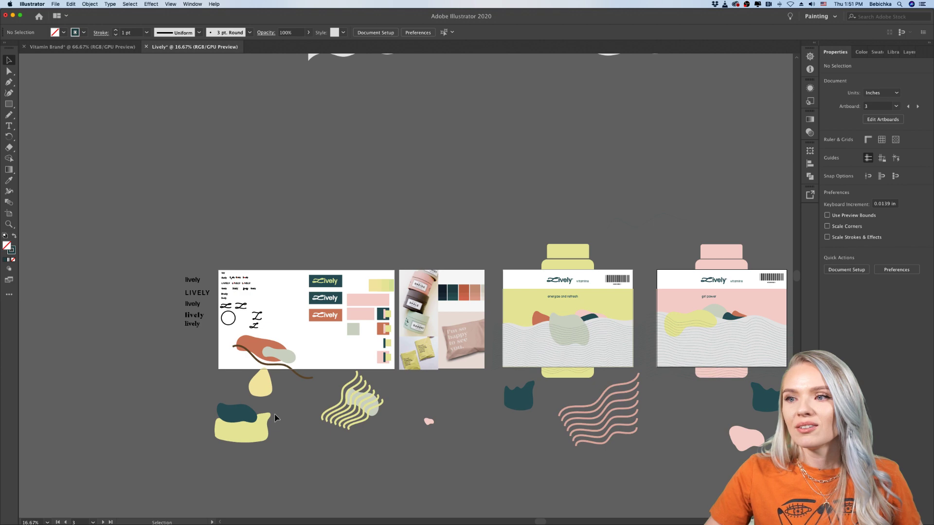
scroll(274, 418, "up", 2)
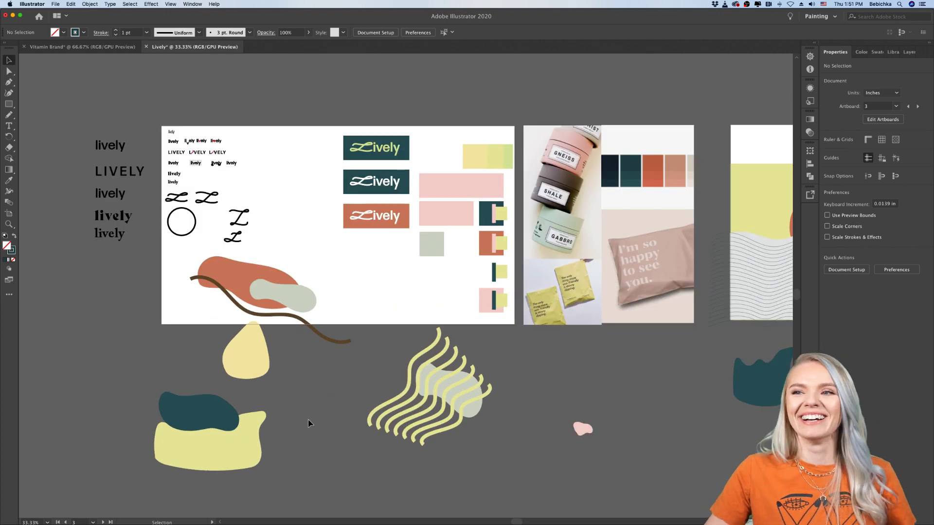
scroll(329, 377, "right", 15)
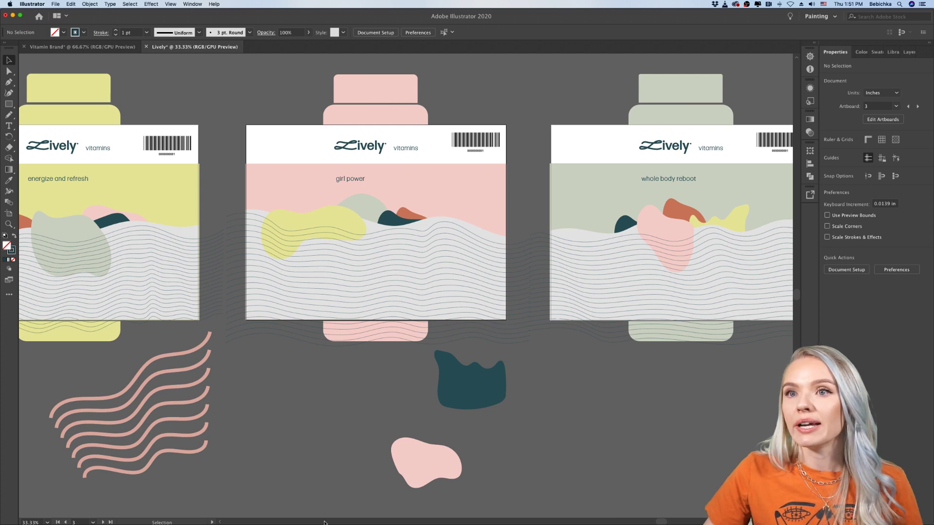
Return to the Desktop folder in Finder and open Pills-Mockup_girl-power.jpg in Preview
left_click(565, 509)
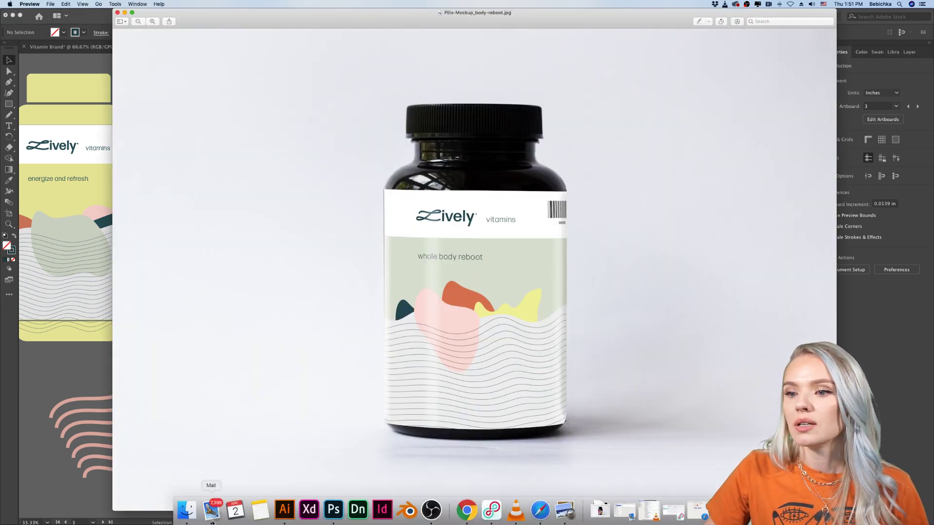
left_click(187, 508)
left_click(168, 335)
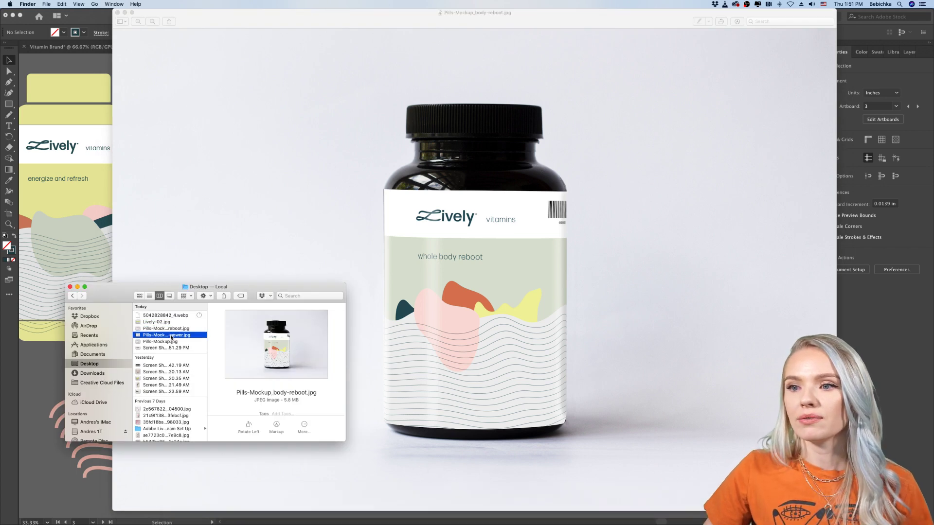
right_click(175, 337)
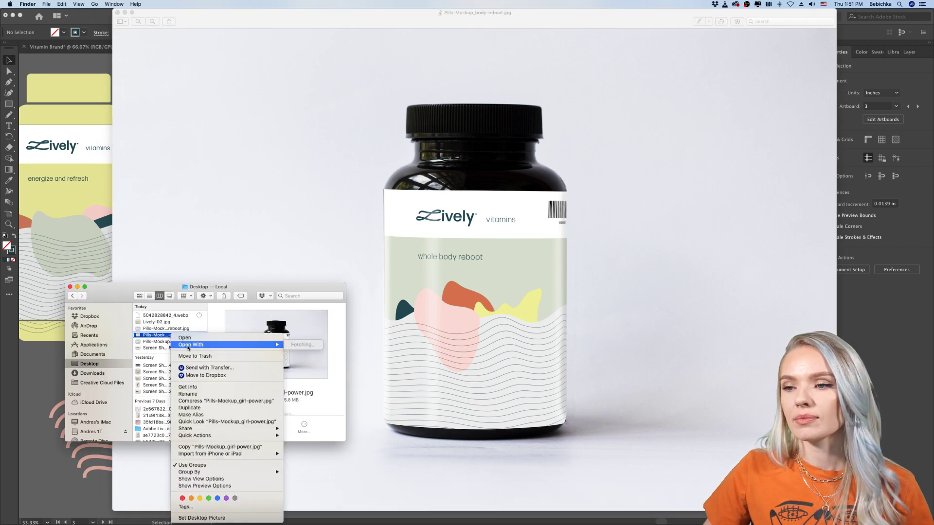
mouse_move(197, 346)
left_click(308, 346)
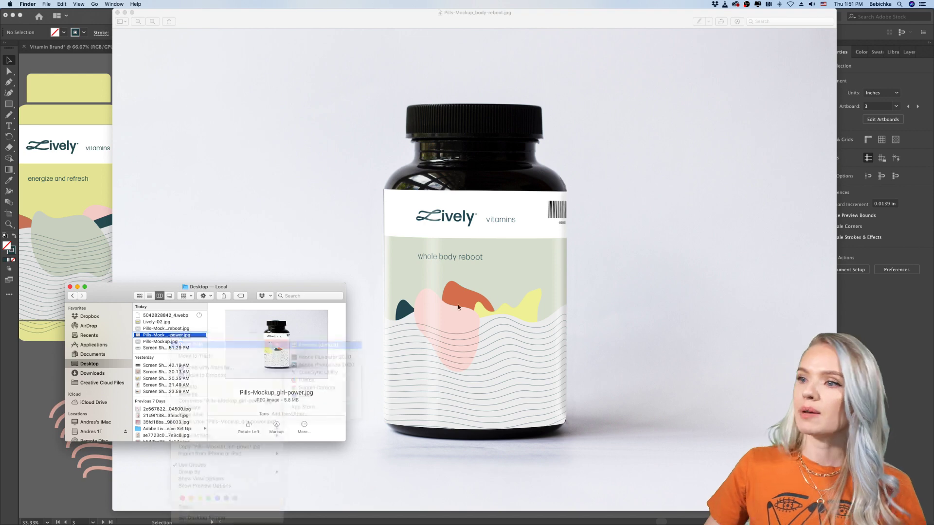
key("super+Tab")
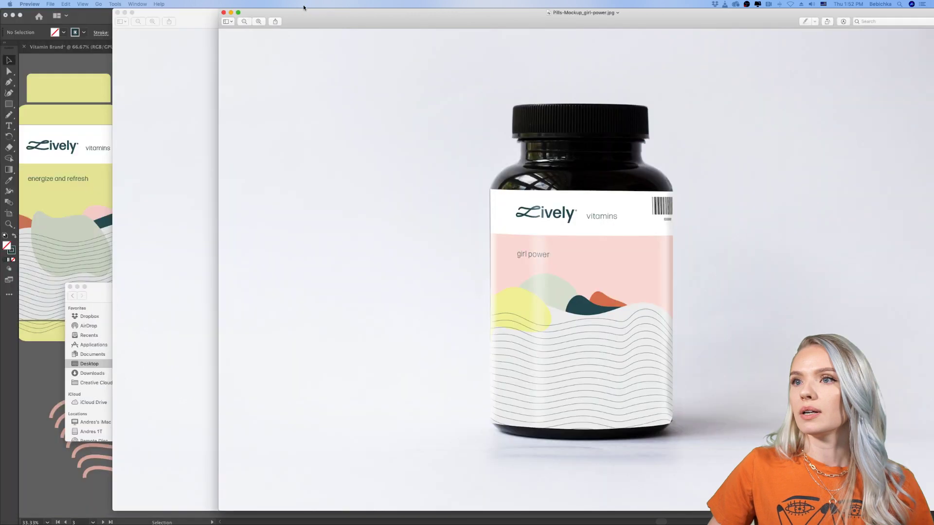
Shrink the girl-power and body-reboot image windows and place them side by side
left_click_drag(307, 18, 176, 18)
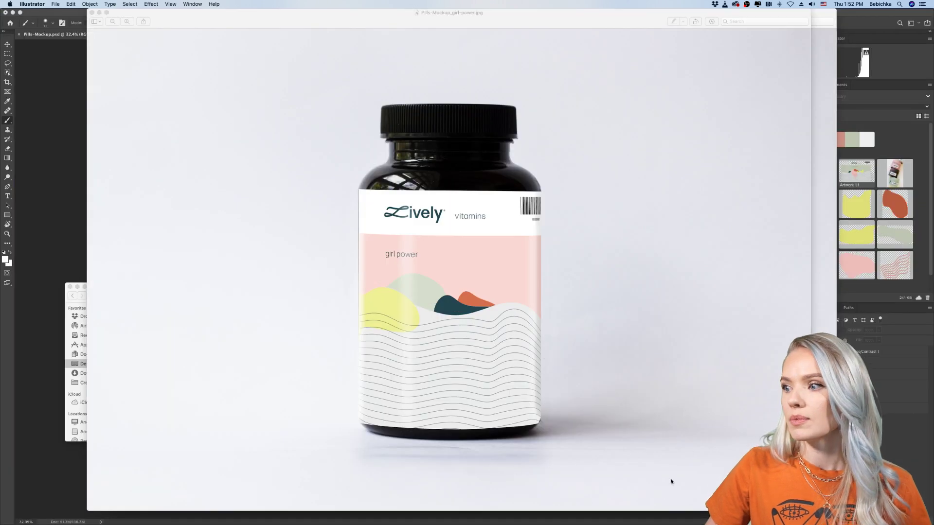
left_click_drag(810, 510, 495, 418)
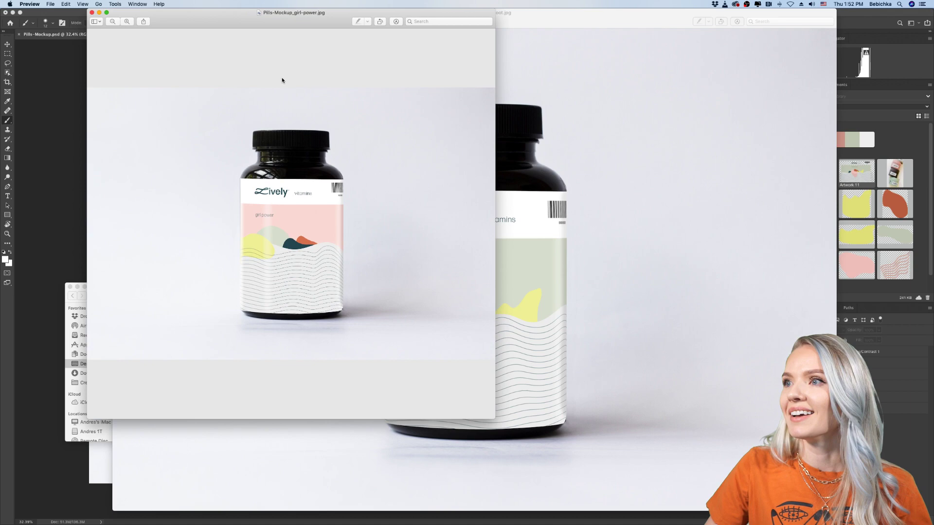
left_click_drag(206, 14, 153, 13)
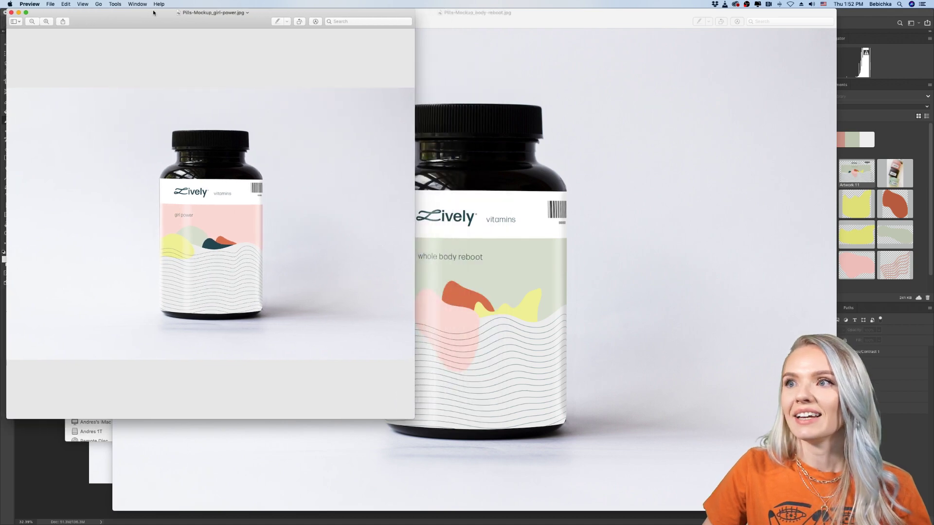
left_click(542, 16)
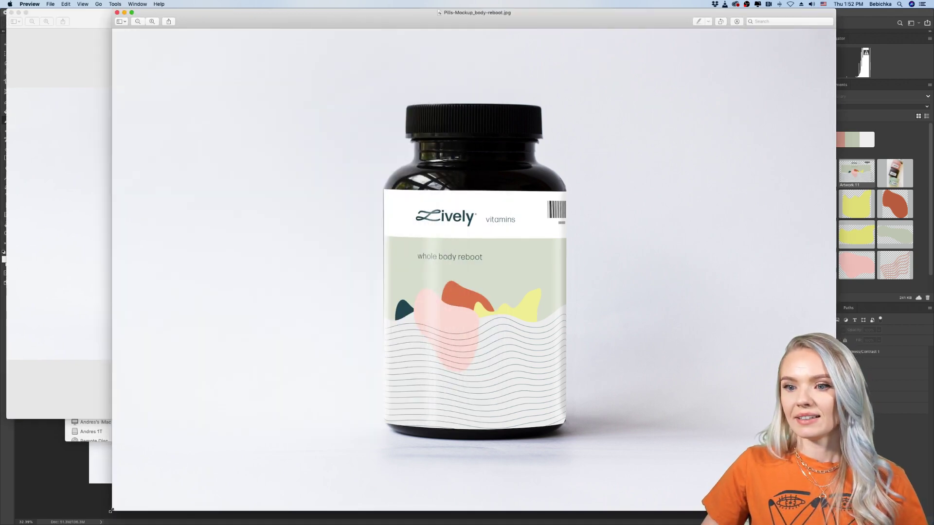
left_click_drag(111, 510, 413, 418)
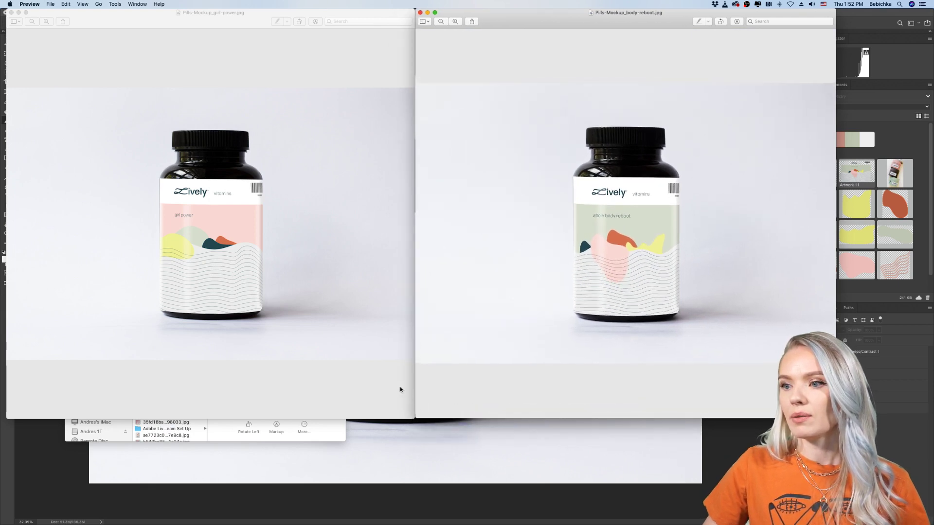
Reduce both image windows further and move body-reboot next to girl-power, leaving room for a third window
left_click(414, 419)
left_click_drag(414, 419, 317, 381)
key("super+grave")
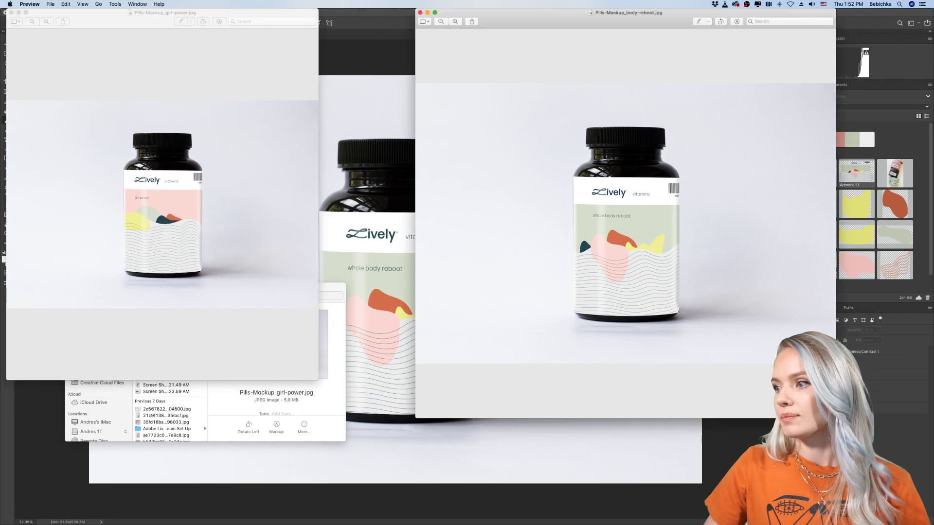
key("ctrl+alt+Left")
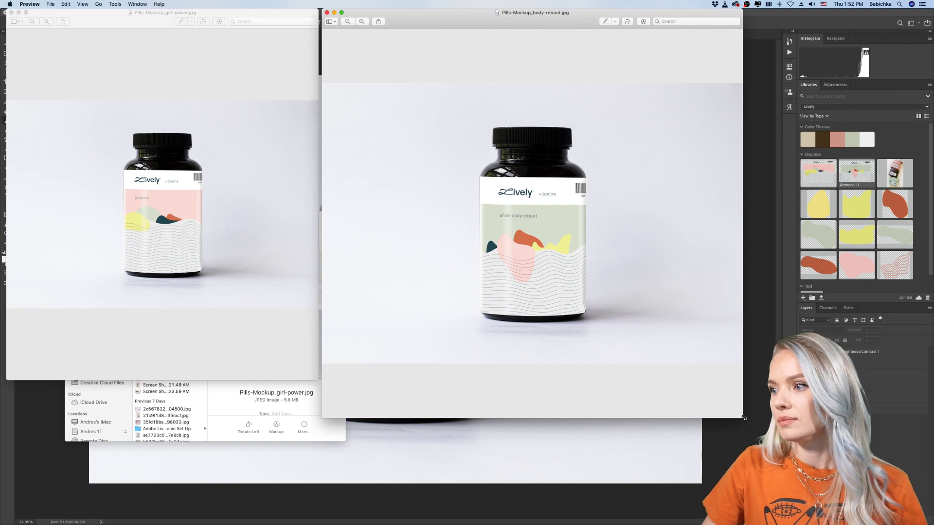
left_click_drag(744, 418, 619, 384)
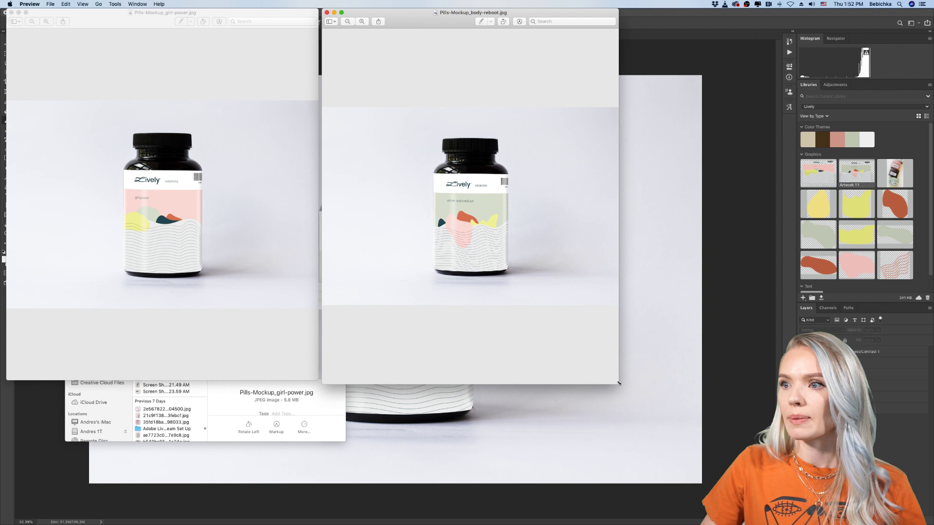
Switch to Finder and open Pills-Mockup.jpg from the Desktop in Preview
left_click(221, 400)
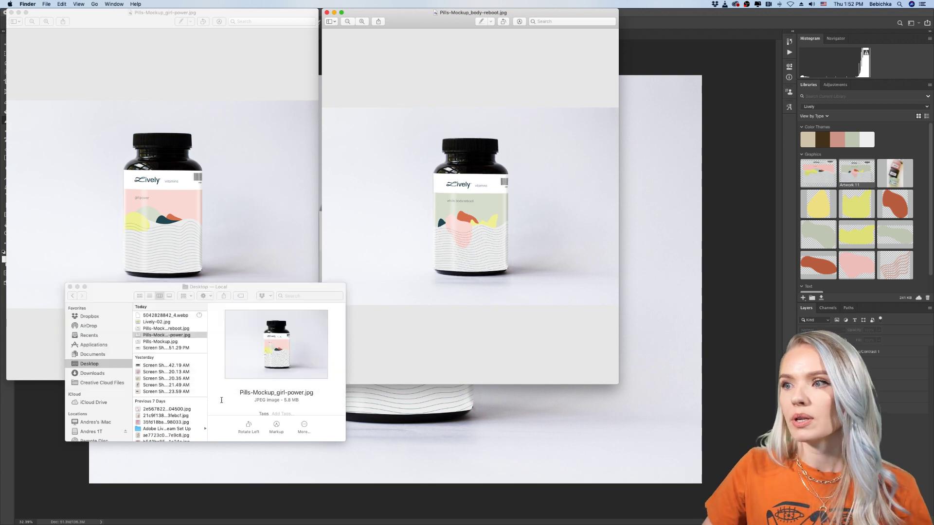
left_click(154, 329)
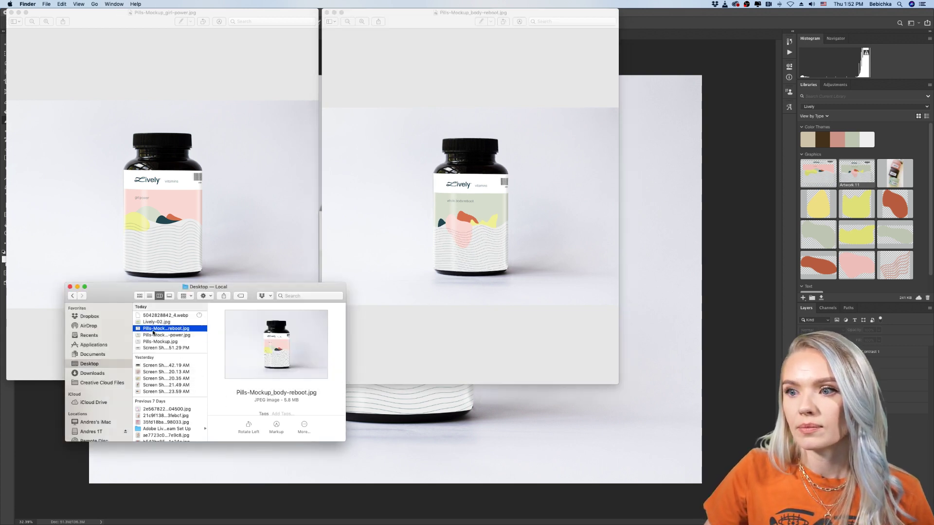
left_click(154, 342)
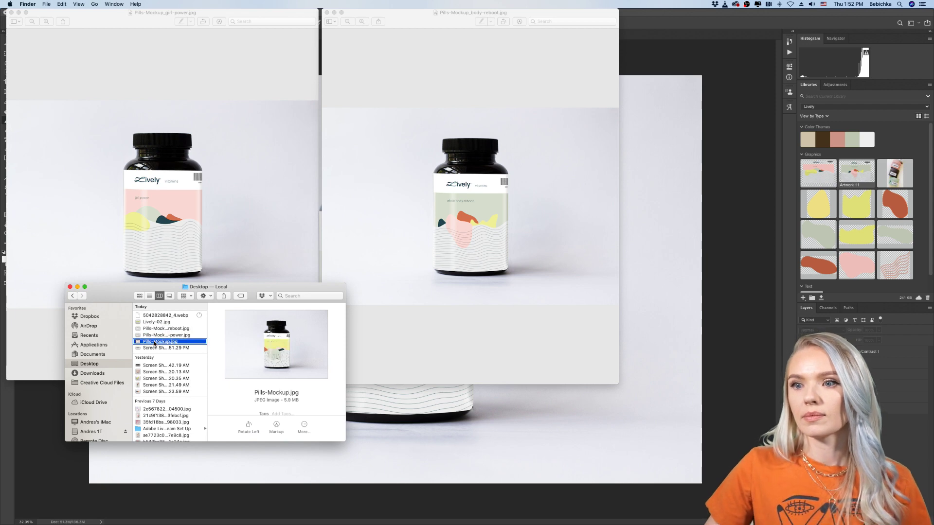
right_click(154, 343)
mouse_move(184, 345)
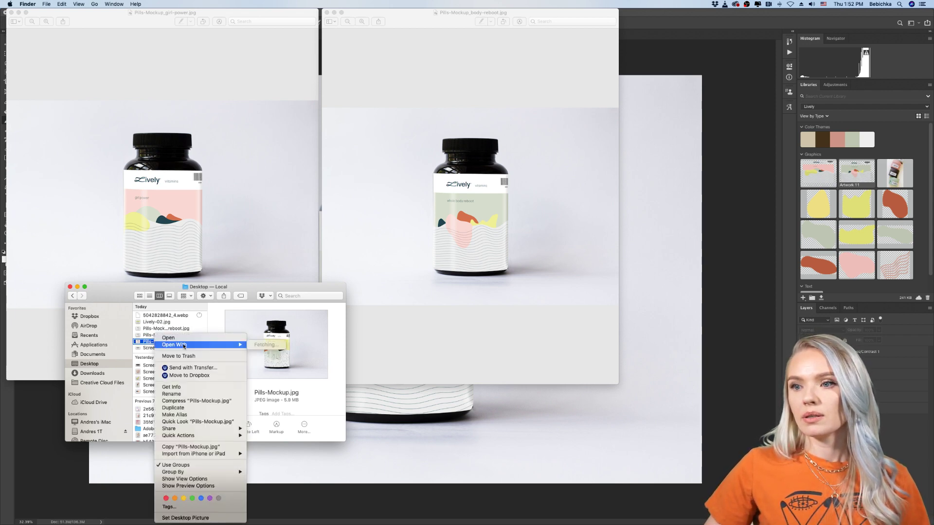
left_click(277, 346)
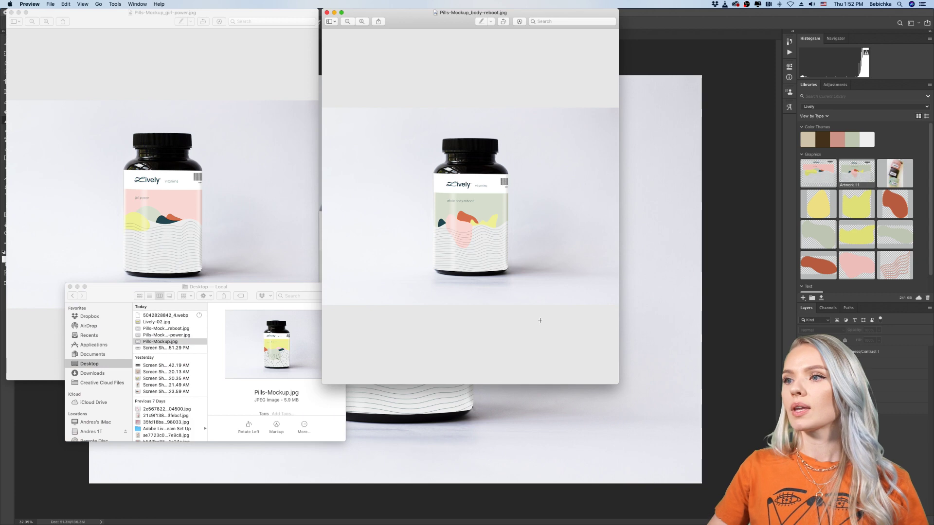
left_click(76, 287)
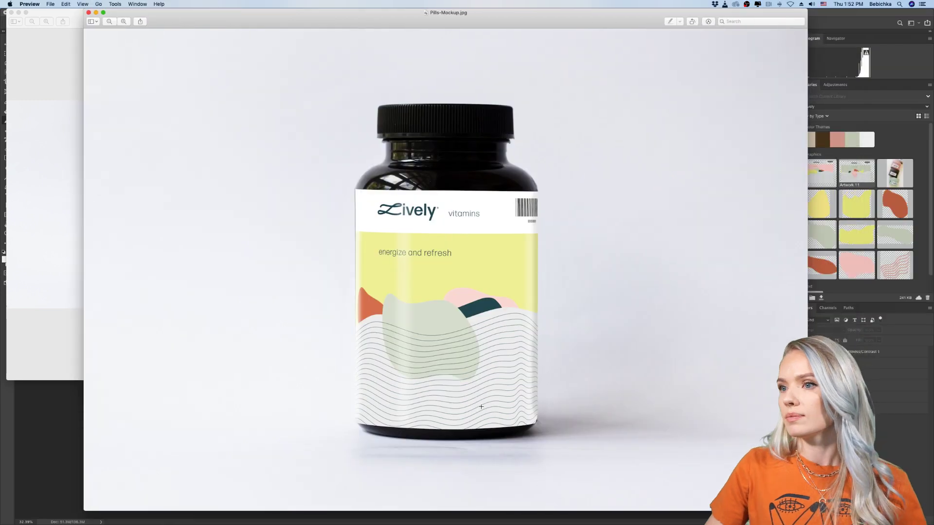
Shrink the Pills-Mockup.jpg window and line it up beside the girl-power and body-reboot windows
left_click_drag(807, 510, 484, 375)
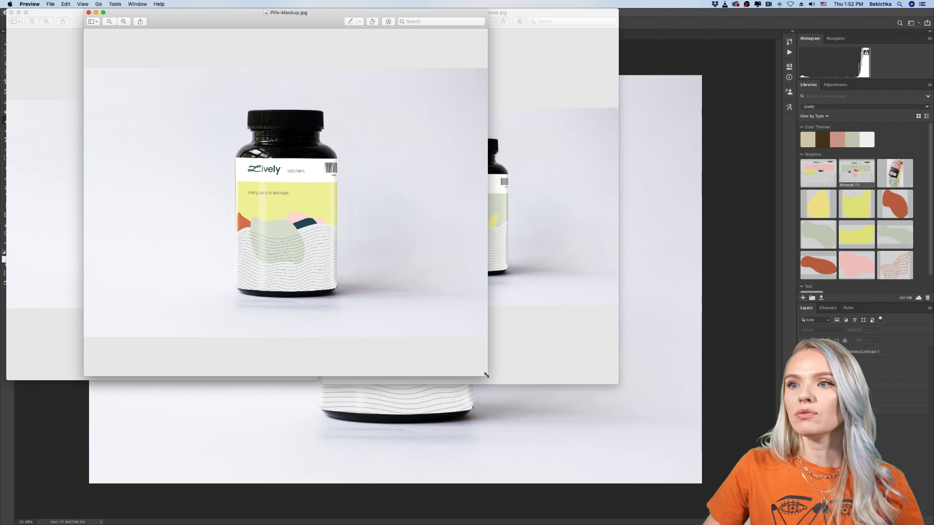
left_click_drag(189, 18, 430, 27)
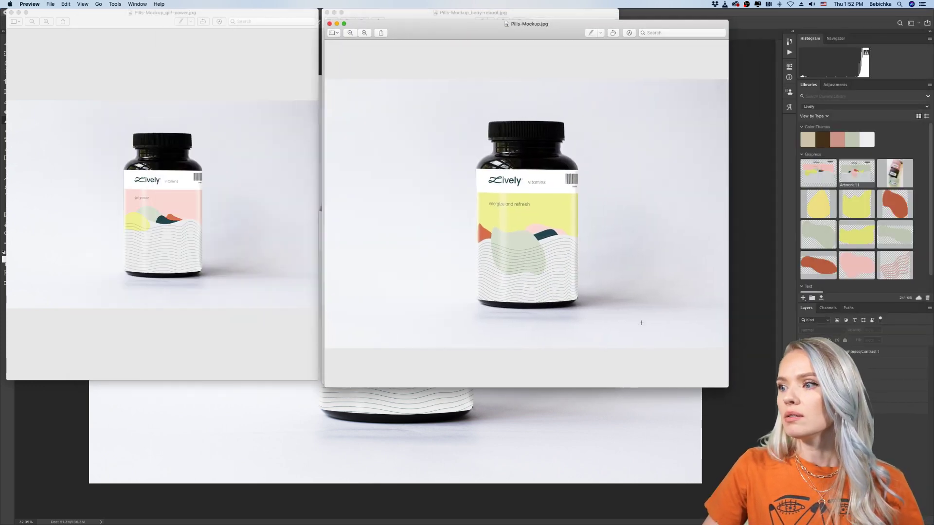
left_click_drag(731, 387, 680, 384)
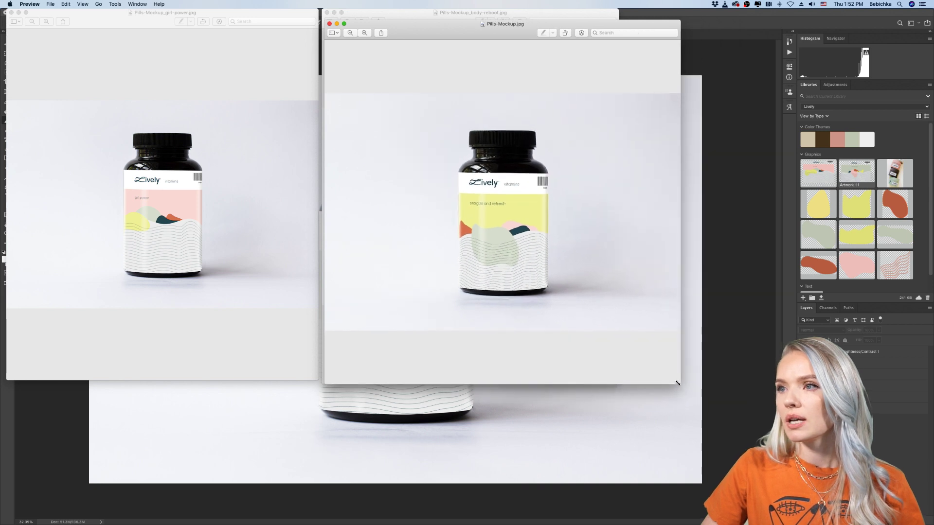
left_click_drag(425, 33, 713, 26)
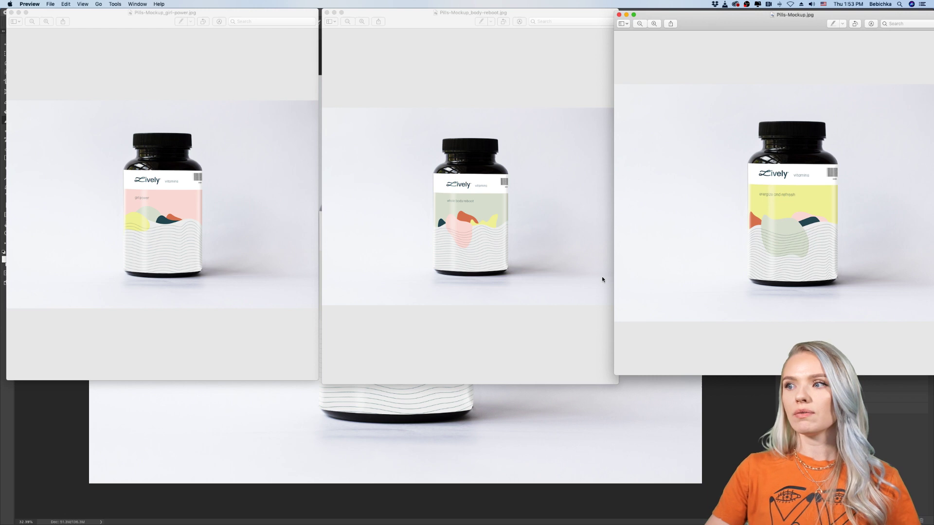
left_click_drag(587, 19, 585, 18)
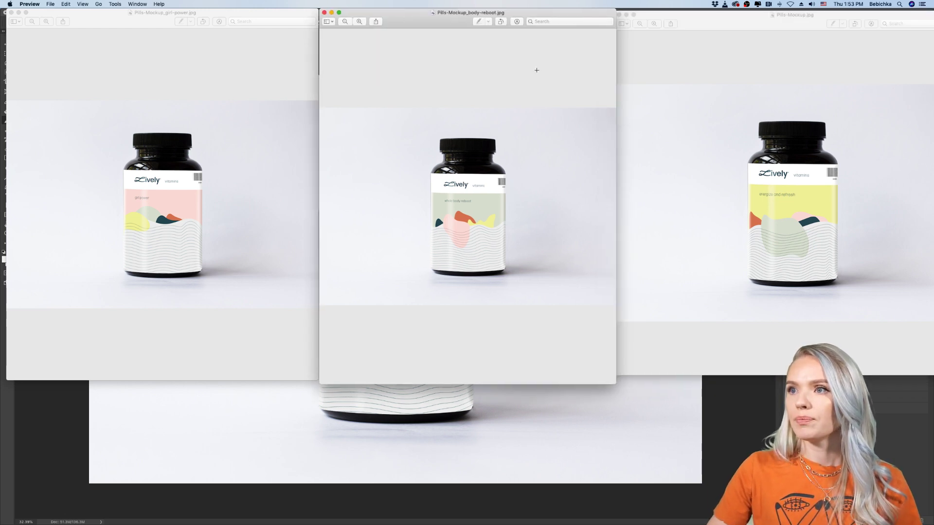
Zoom in on all three mockup images until the bottles match in size for a side-by-side comparison
left_click(358, 21)
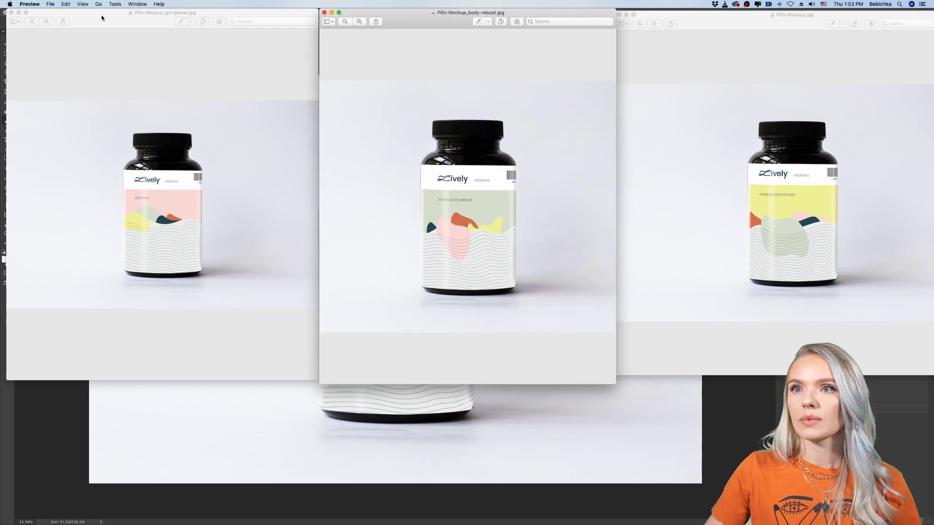
left_click(204, 28)
left_click(47, 21)
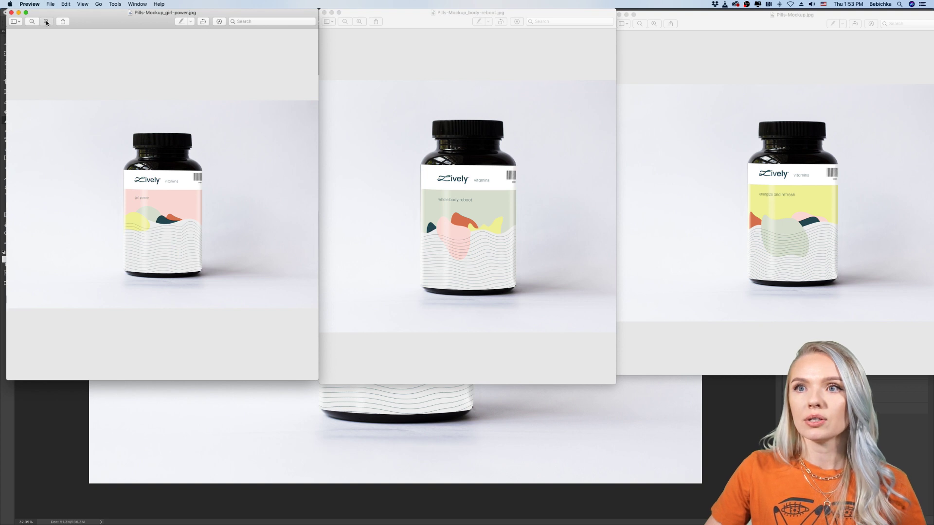
left_click(652, 31)
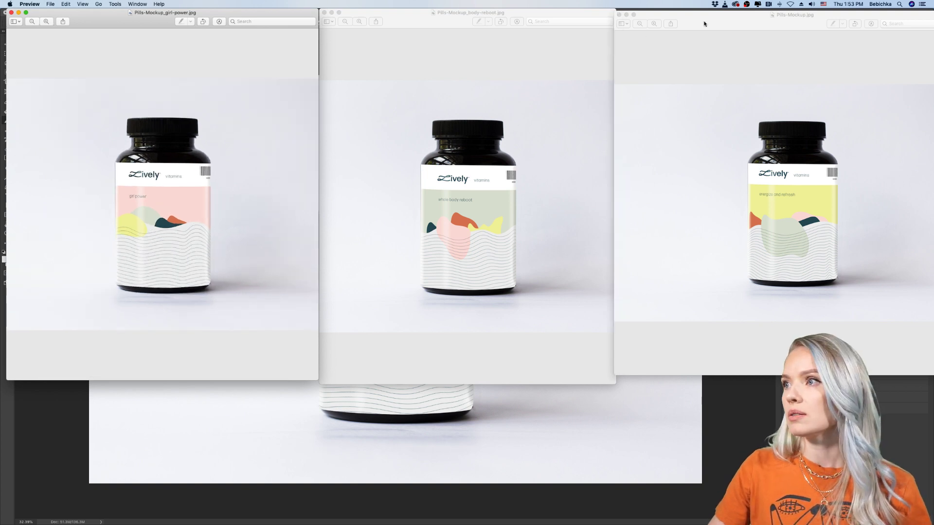
left_click(654, 23)
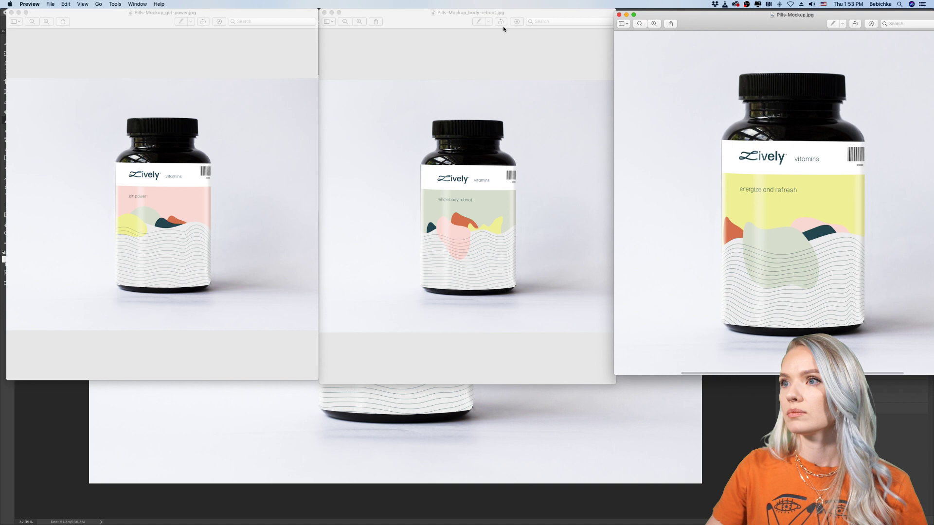
left_click(362, 24)
left_click(362, 25)
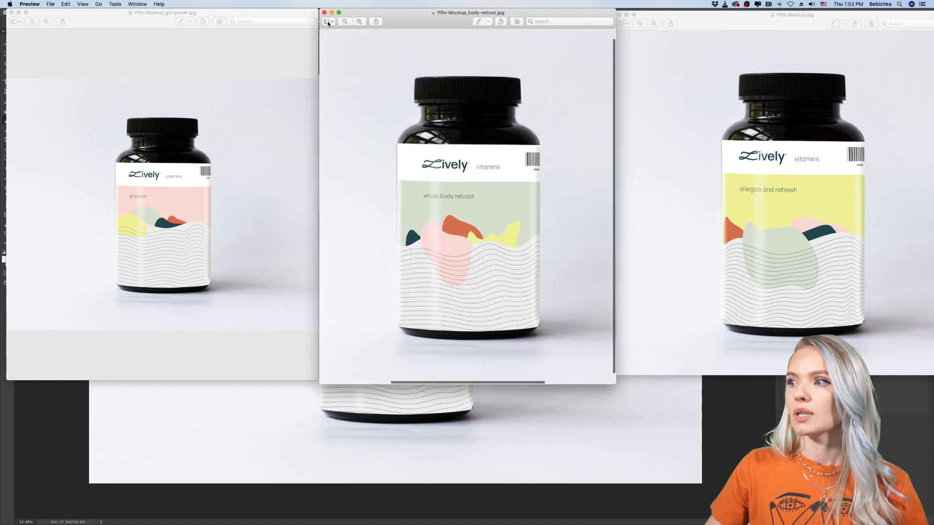
left_click(192, 28)
key("super+equal")
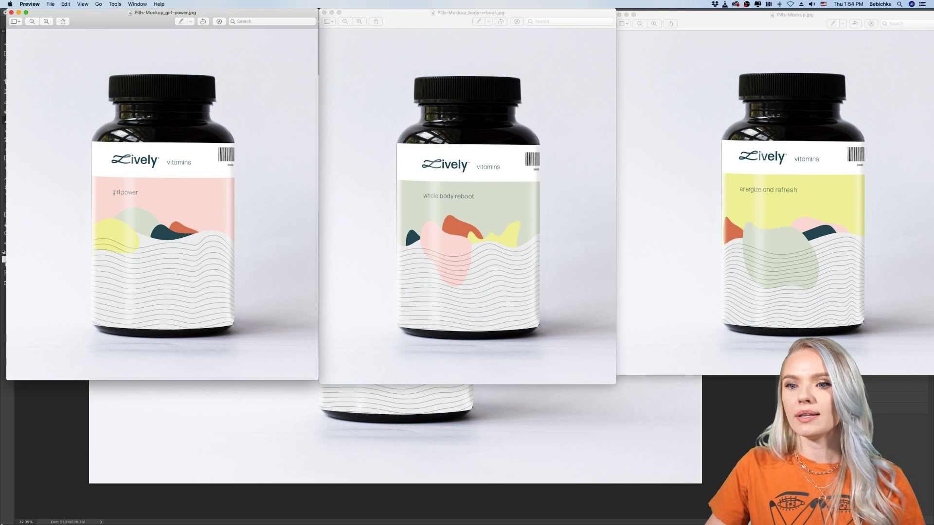
Restore the minimized Chrome window, view the designer's open Instagram profile, and minimize the browser to return to the three bottle mockups
mouse_move(211, 517)
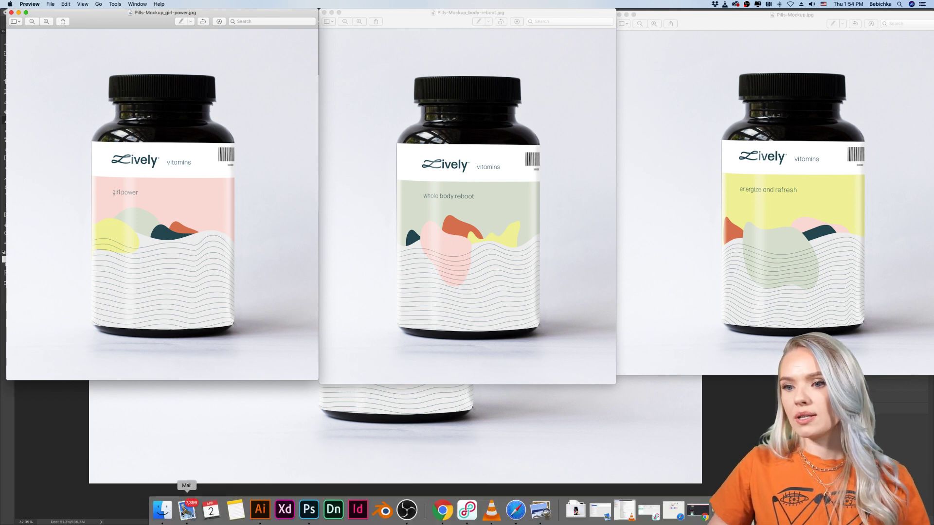
left_click(441, 512)
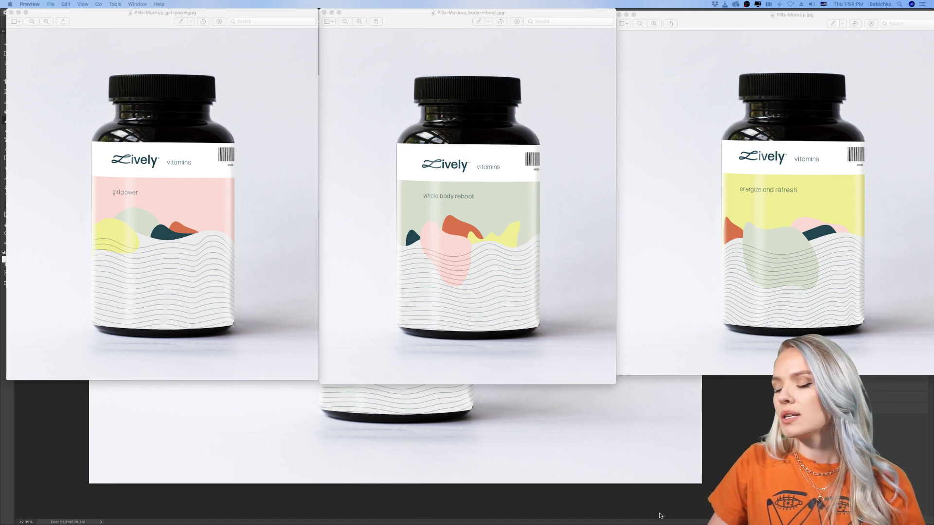
mouse_move(662, 520)
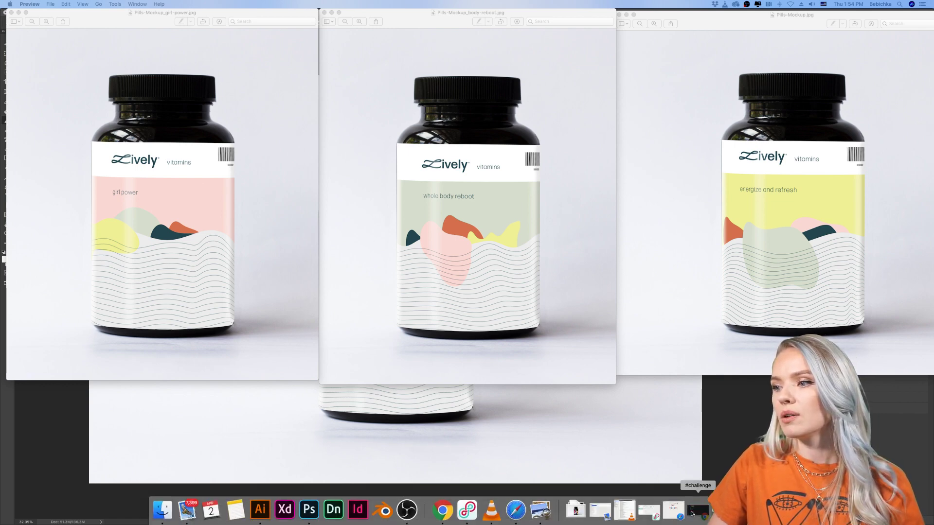
left_click(692, 514)
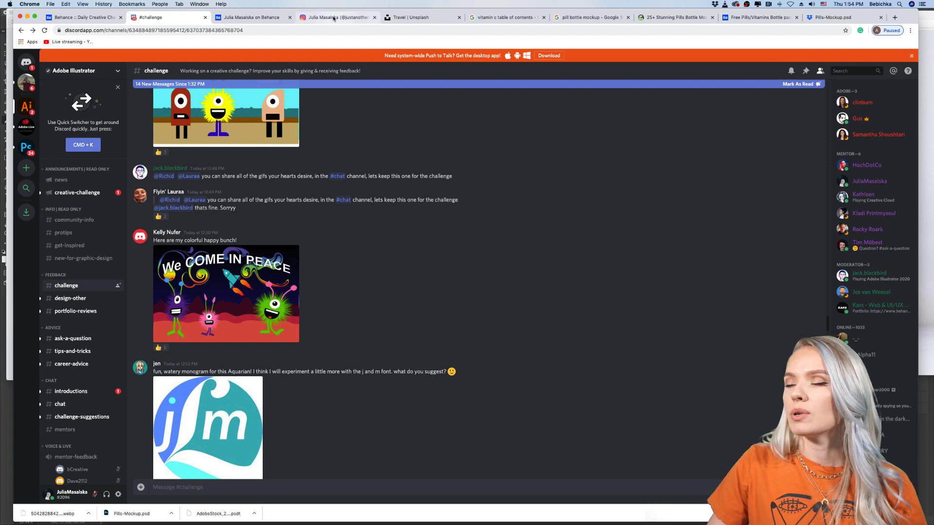
left_click(333, 19)
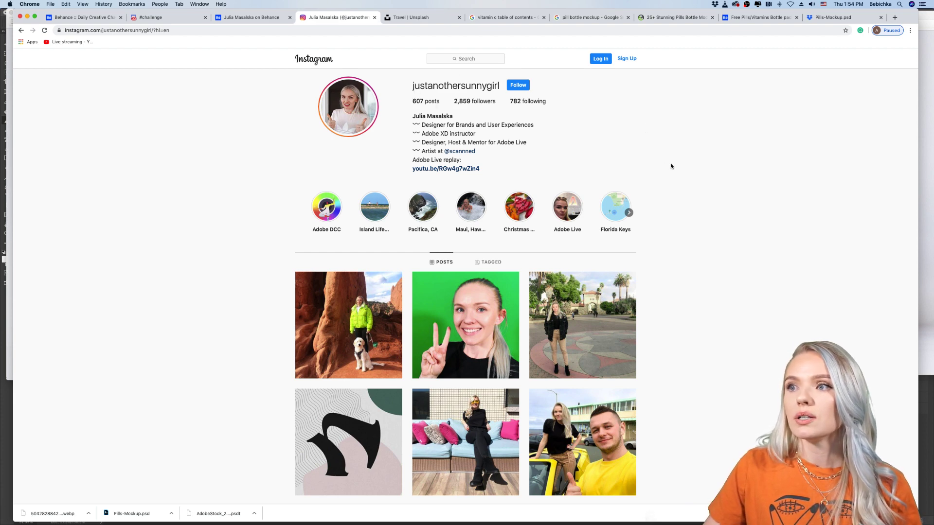
left_click(27, 16)
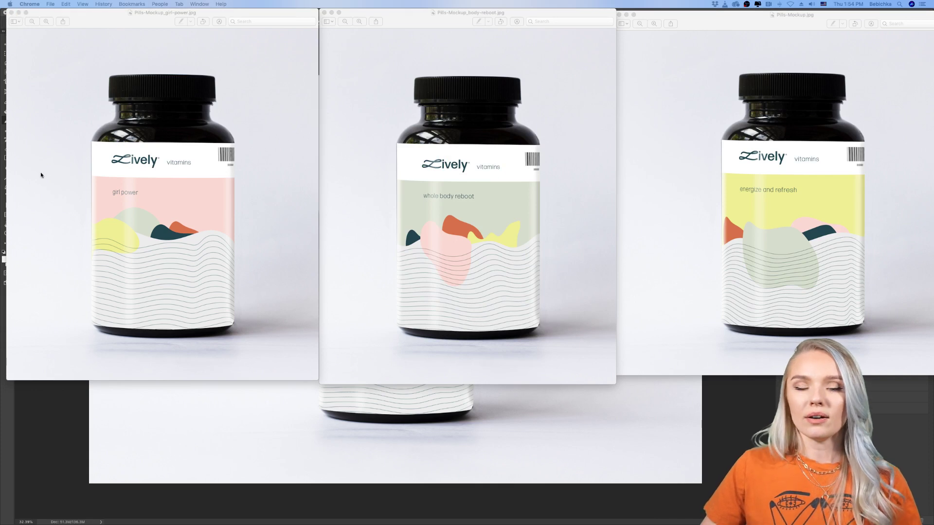